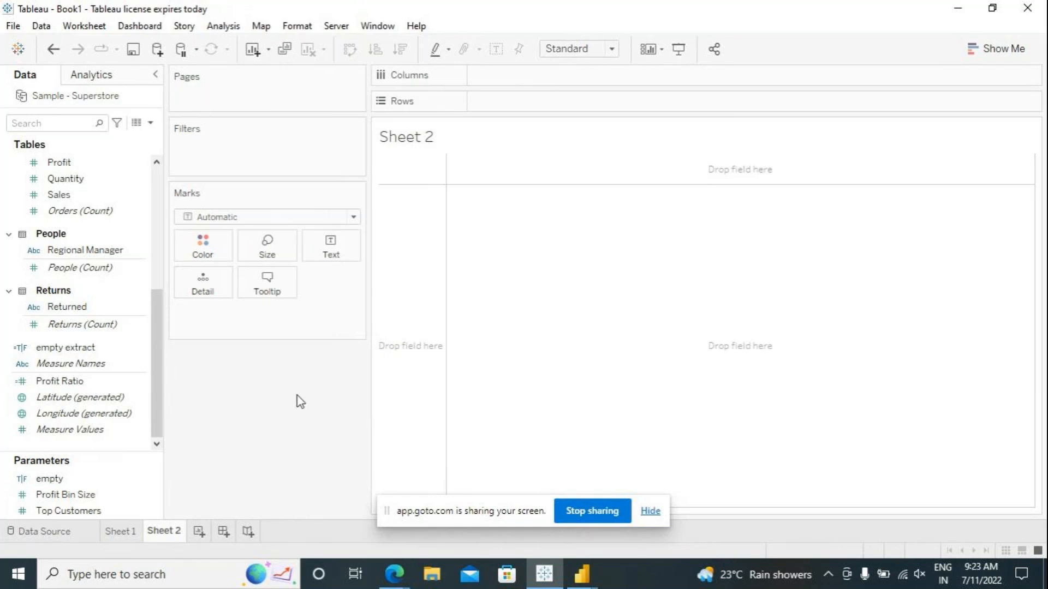
# Start a new calculated field and write the notes "Full load" and "incremental refresh" on separate lines in its formula area.
pyautogui.click(223, 27)
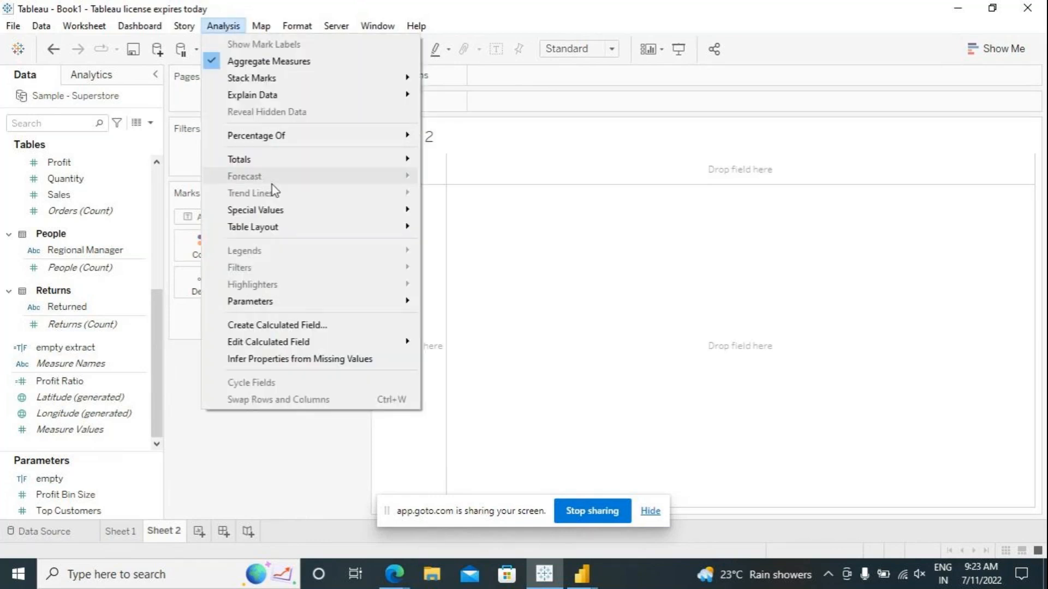
pyautogui.click(314, 325)
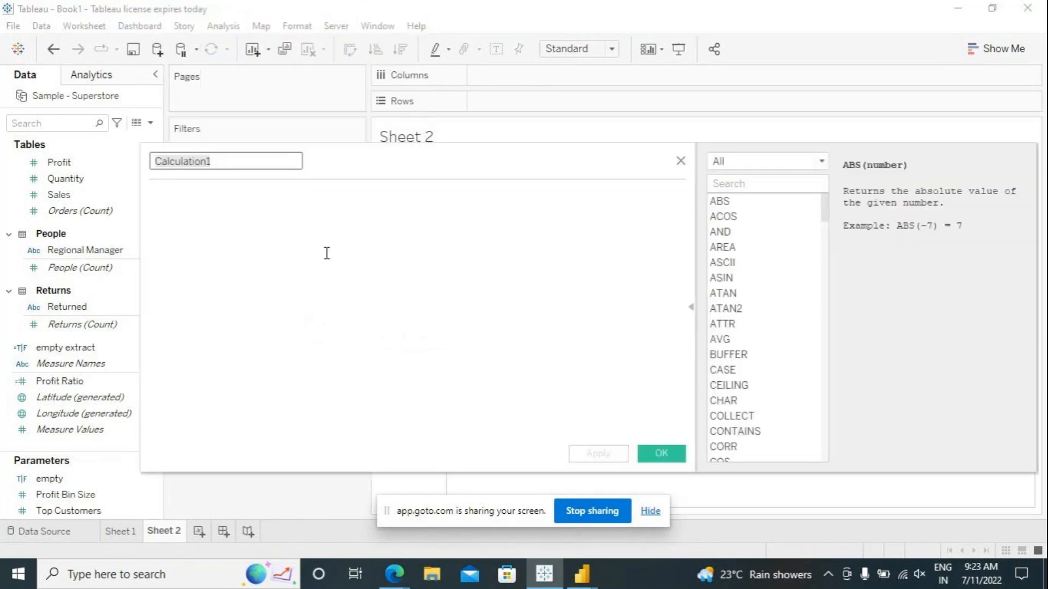
pyautogui.write('F')
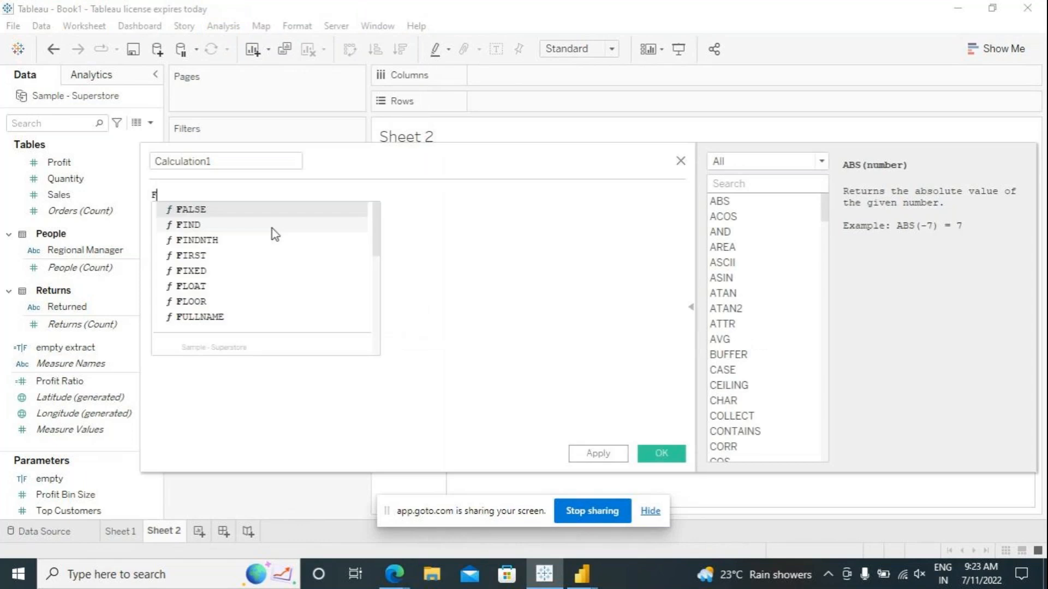
pyautogui.write('ull ')
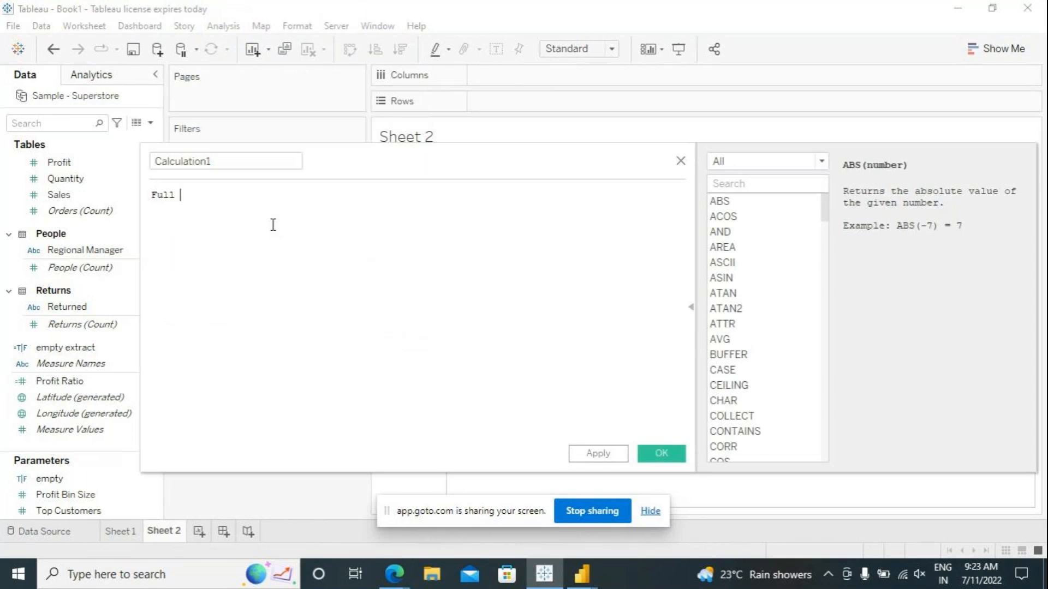
pyautogui.write('load')
pyautogui.press('Return')
pyautogui.write('i')
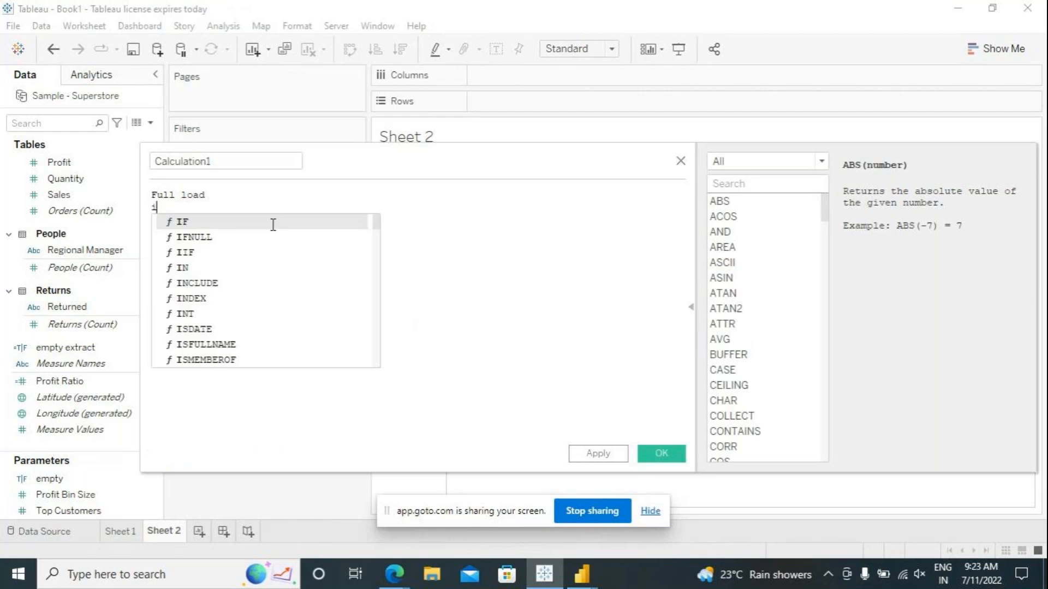
pyautogui.write('nc')
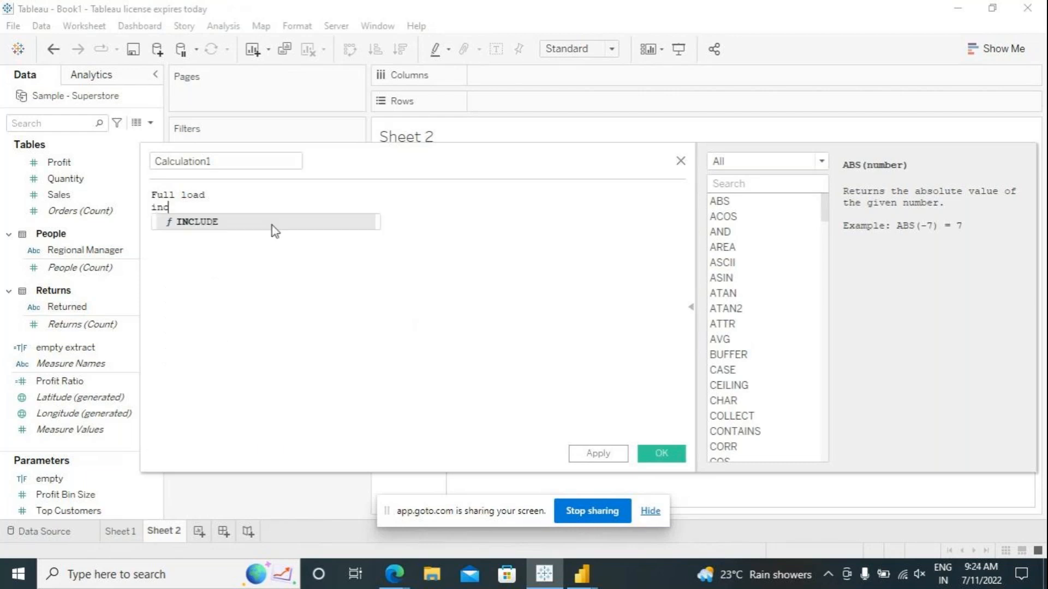
pyautogui.write('reme')
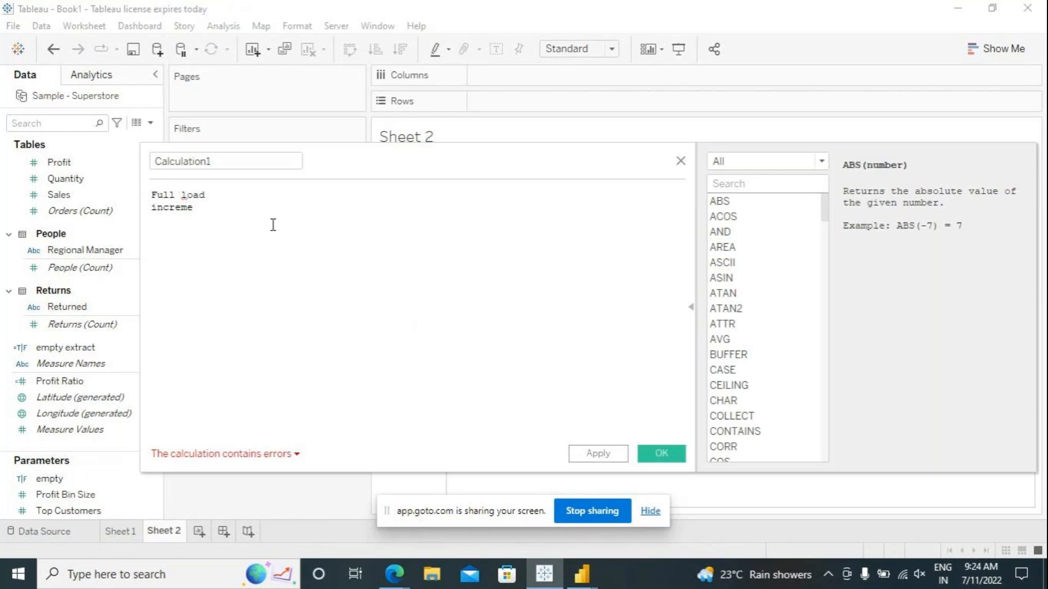
pyautogui.write('ntal refre')
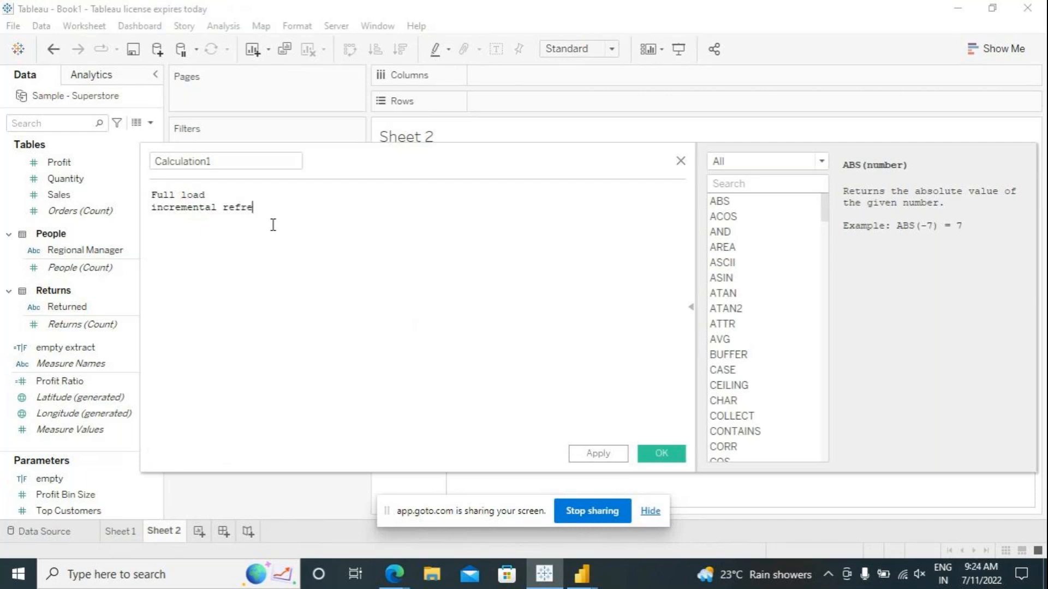
pyautogui.write('sh')
# Close the calculation editor without saving the notes.
pyautogui.click(216, 198)
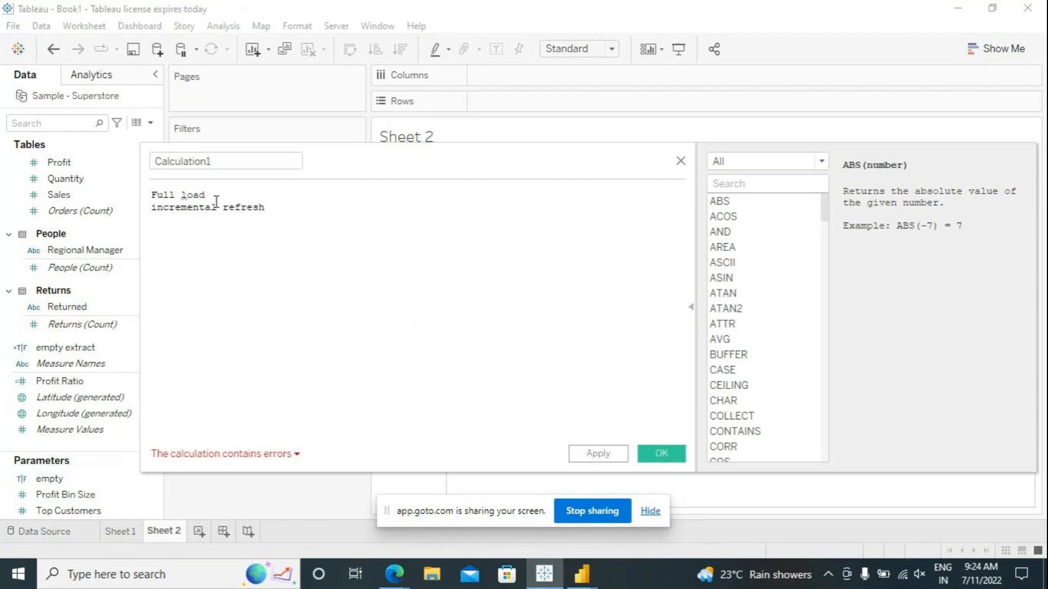
pyautogui.write('"')
pyautogui.click(680, 161)
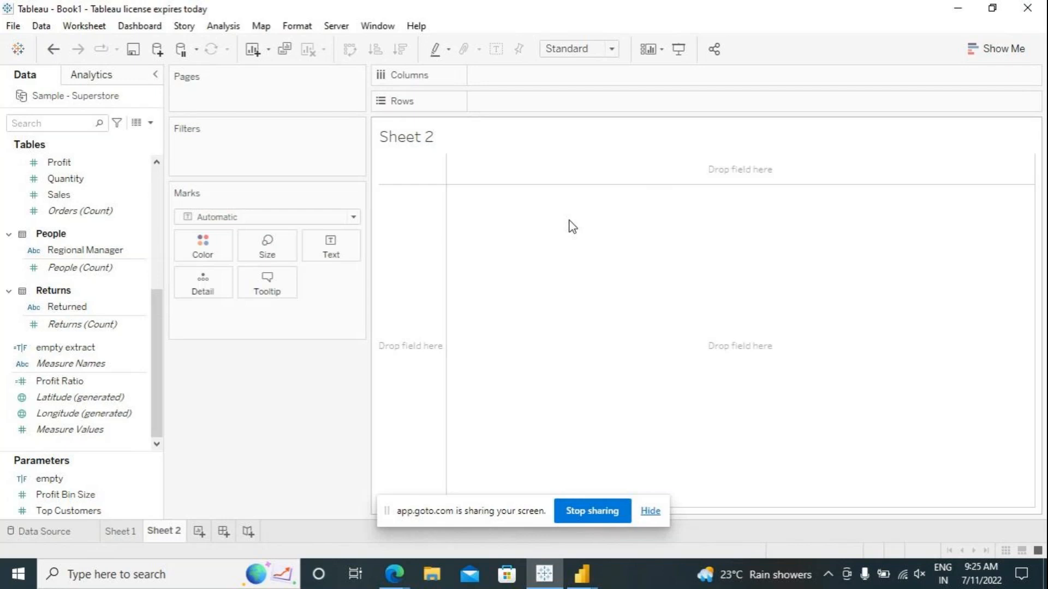
# Search the computer for Paint and open it with a blank canvas.
pyautogui.click(170, 576)
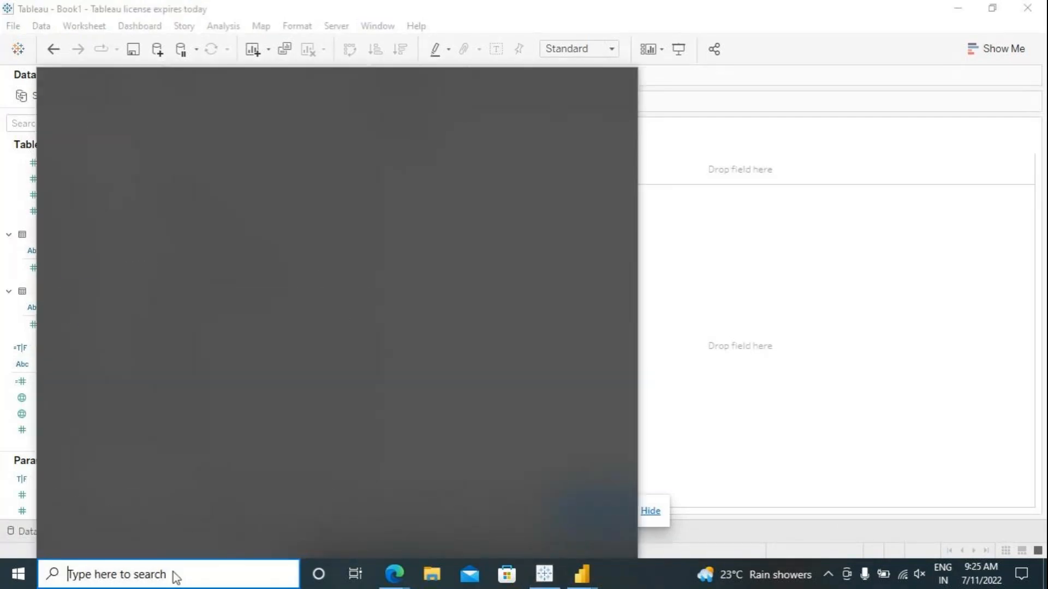
pyautogui.write('pain')
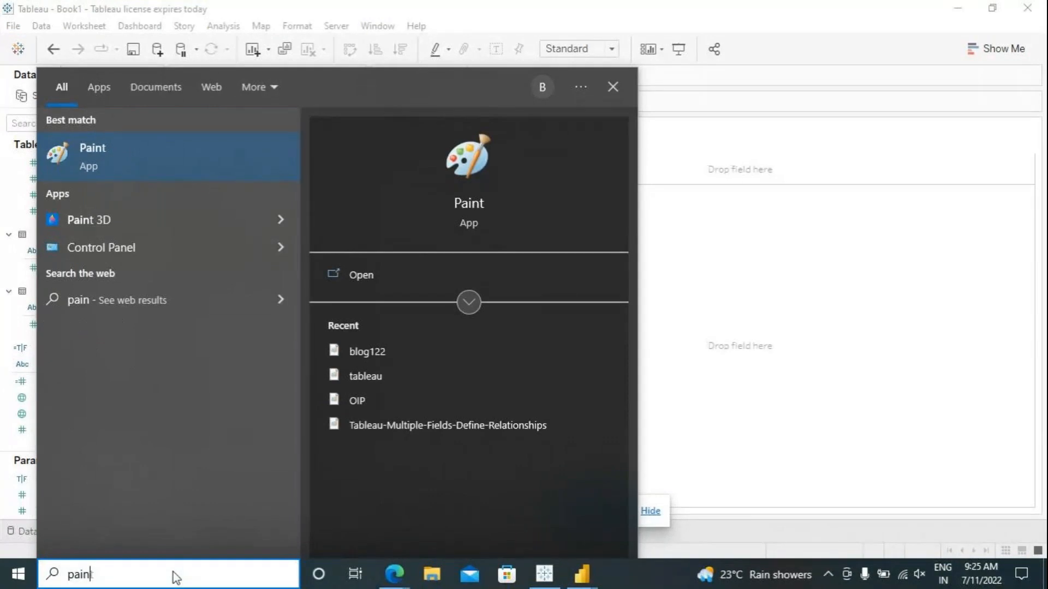
pyautogui.click(170, 162)
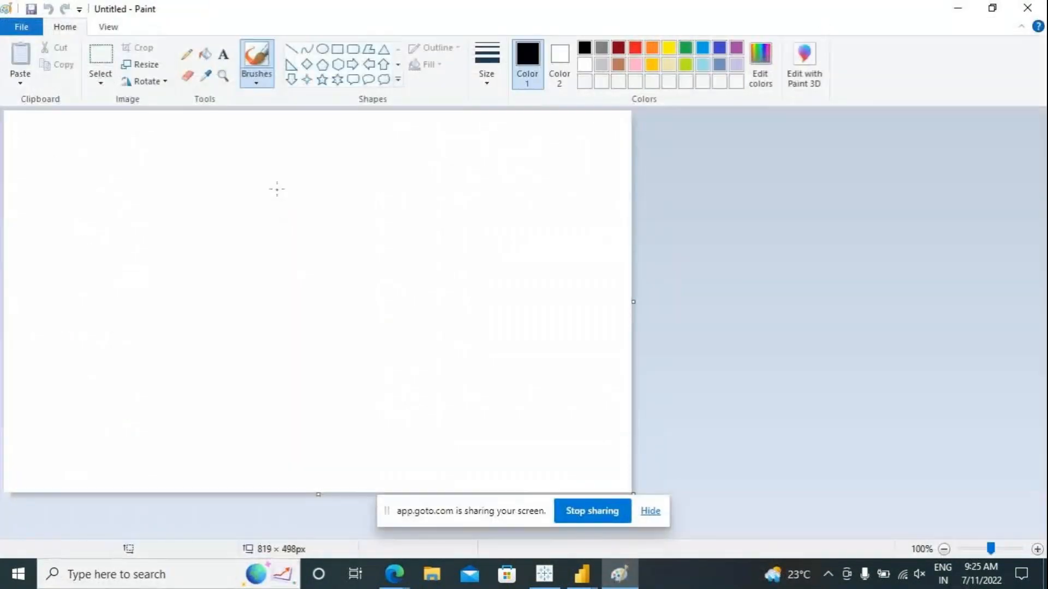
# Draw a tall ellipse on the left of the canvas and a large rectangle on the right.
pyautogui.click(323, 50)
pyautogui.moveTo(81, 203); pyautogui.dragTo(178, 361)
pyautogui.click(290, 215)
pyautogui.click(338, 49)
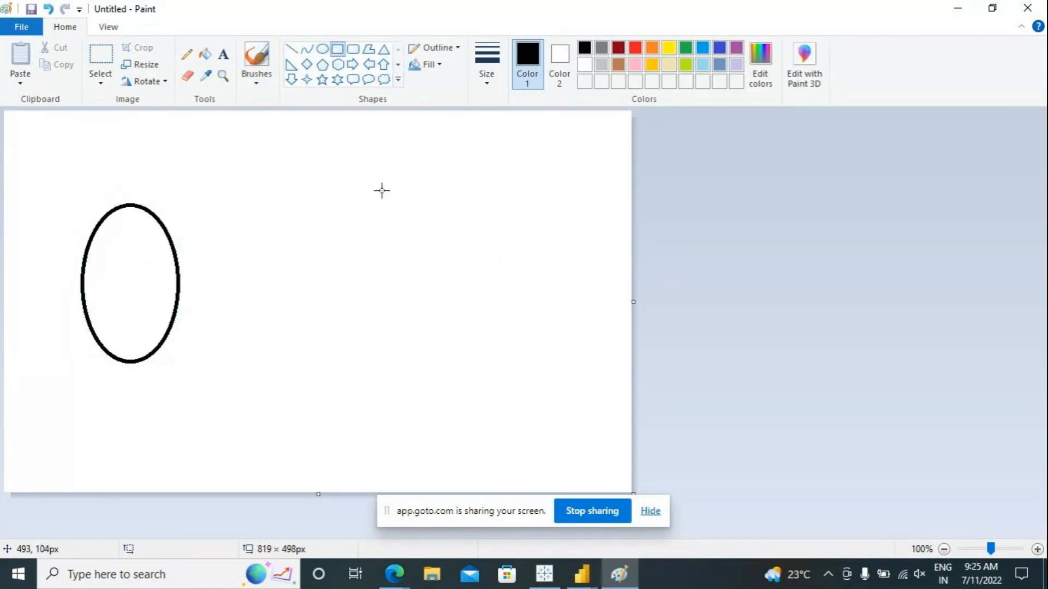
pyautogui.moveTo(412, 209); pyautogui.dragTo(557, 394)
pyautogui.click(278, 222)
# Draw a right-pointing block arrow from the ellipse to the rectangle's left edge.
pyautogui.click(353, 64)
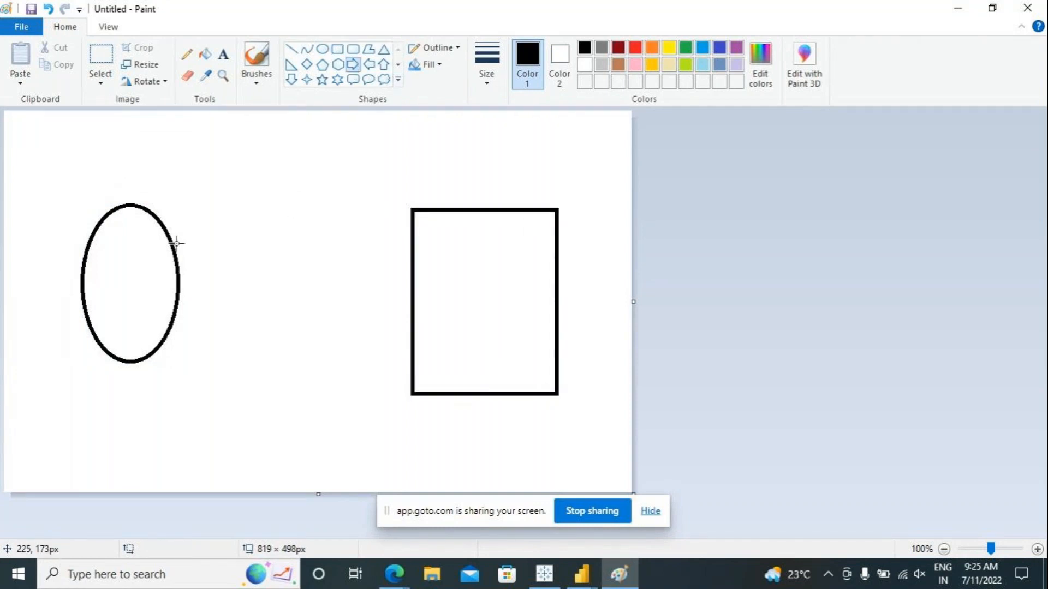
pyautogui.moveTo(174, 249); pyautogui.dragTo(413, 275)
pyautogui.click(247, 316)
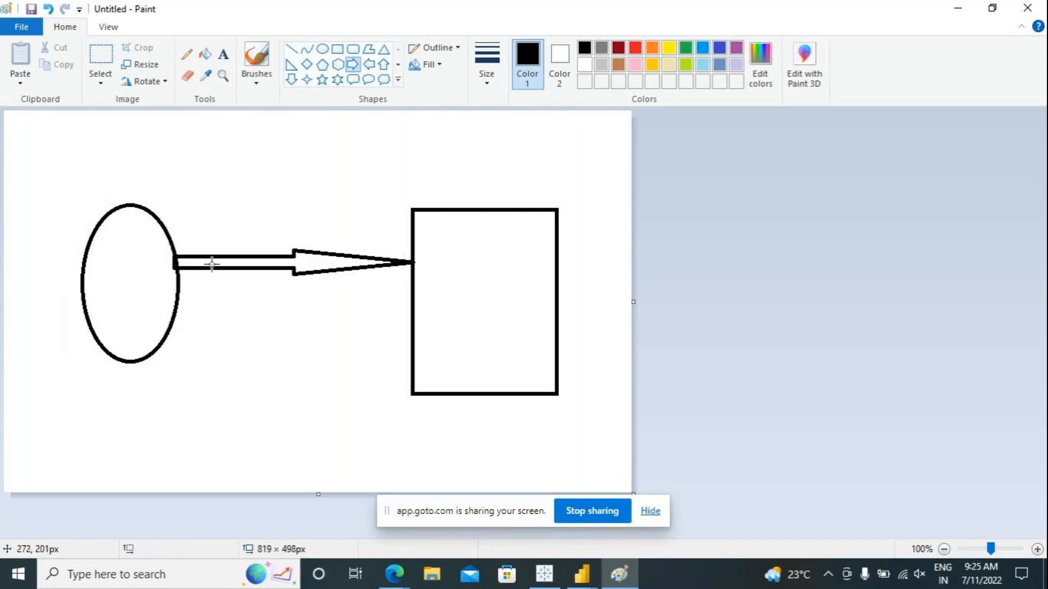
# Add the text 10 inside the ellipse and the text 10 inside the rectangle.
pyautogui.click(224, 54)
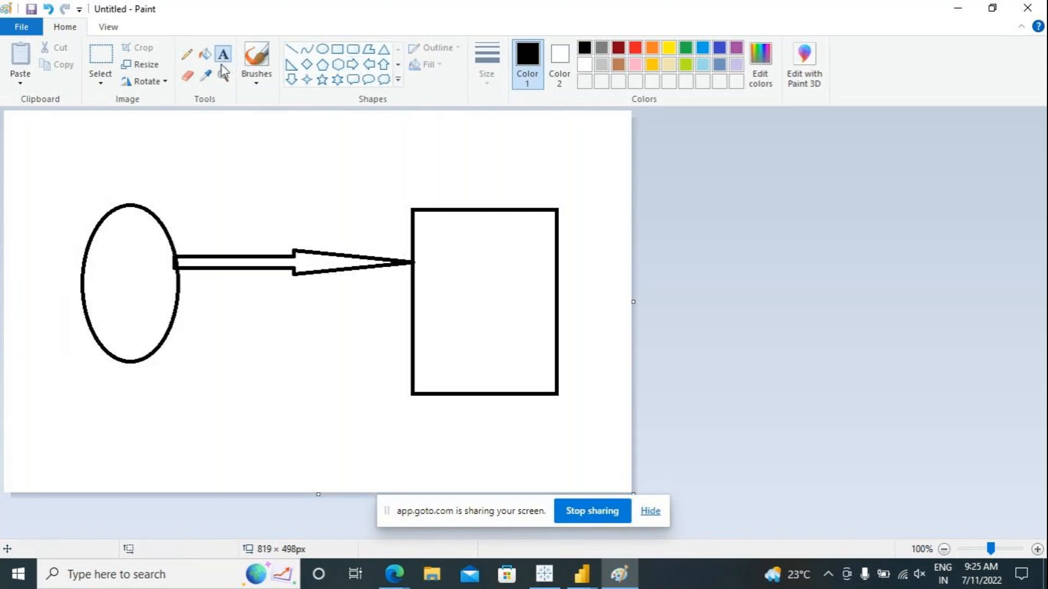
pyautogui.click(110, 240)
pyautogui.write('10')
pyautogui.click(229, 341)
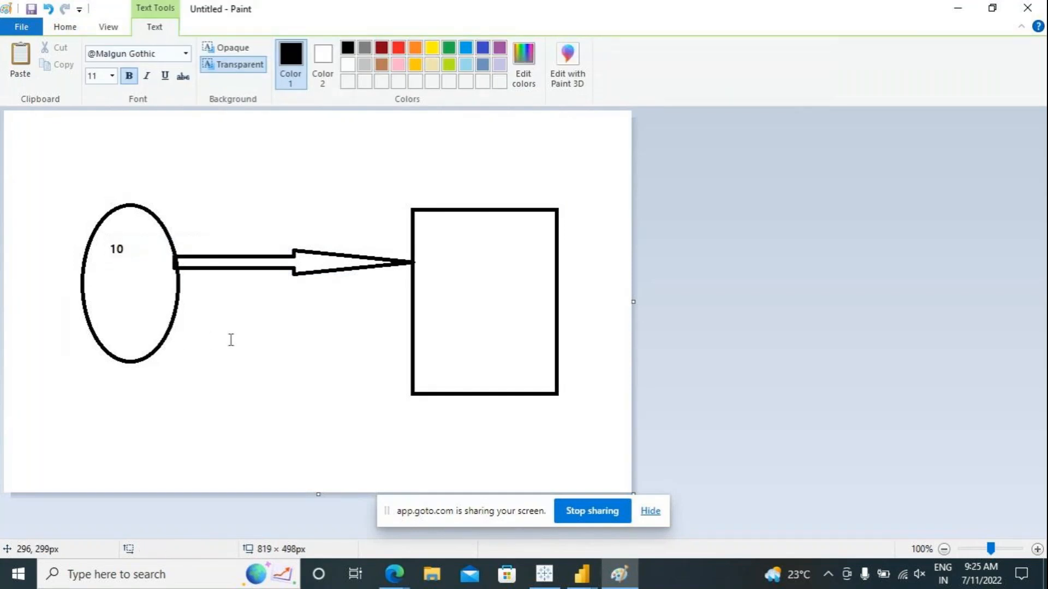
pyautogui.click(453, 250)
pyautogui.write('10')
pyautogui.click(477, 299)
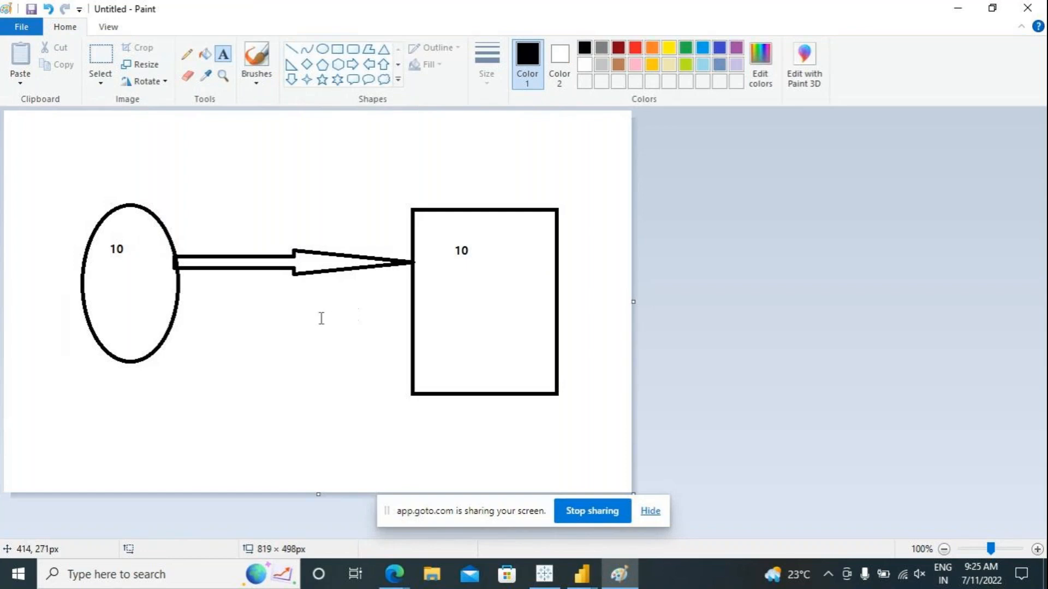
# Add the text 2 inside the ellipse, just below the 10.
pyautogui.click(111, 285)
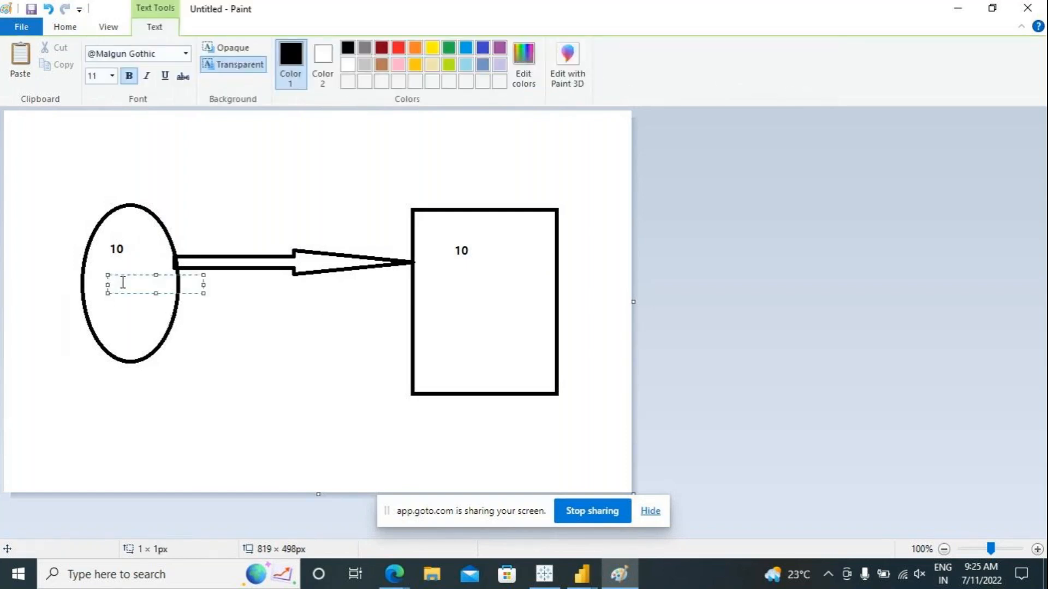
pyautogui.doubleClick(158, 278)
pyautogui.click(123, 282)
pyautogui.write('2')
pyautogui.moveTo(156, 274); pyautogui.dragTo(157, 255)
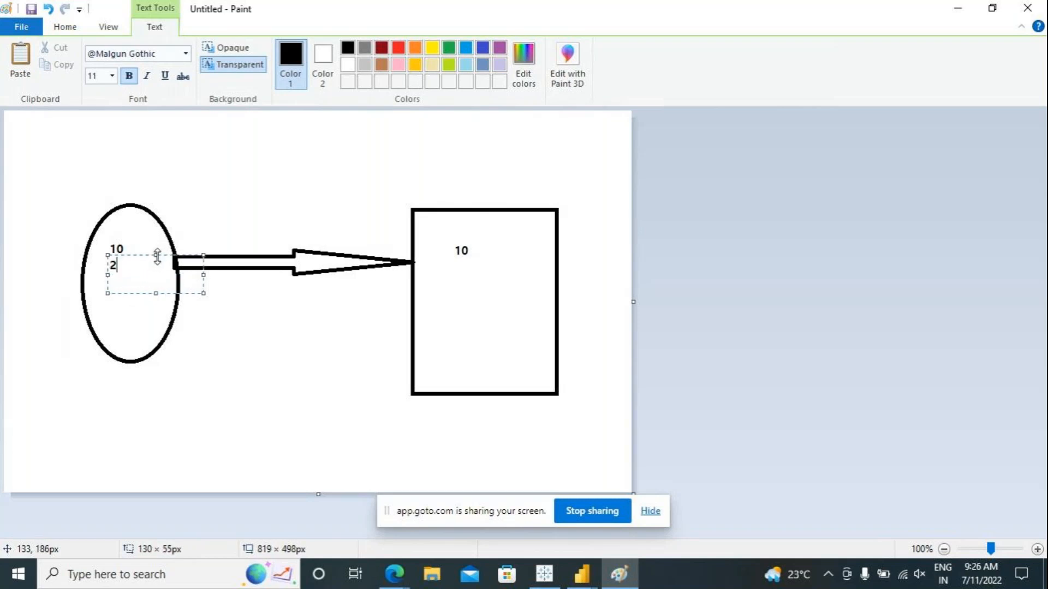
pyautogui.click(156, 321)
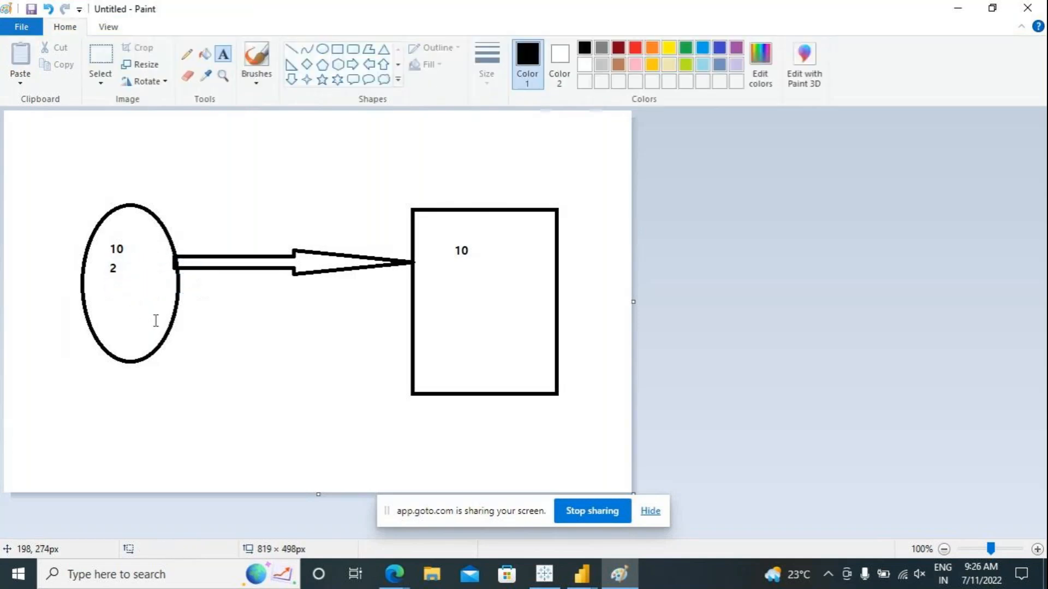
pyautogui.moveTo(111, 268); pyautogui.dragTo(141, 273)
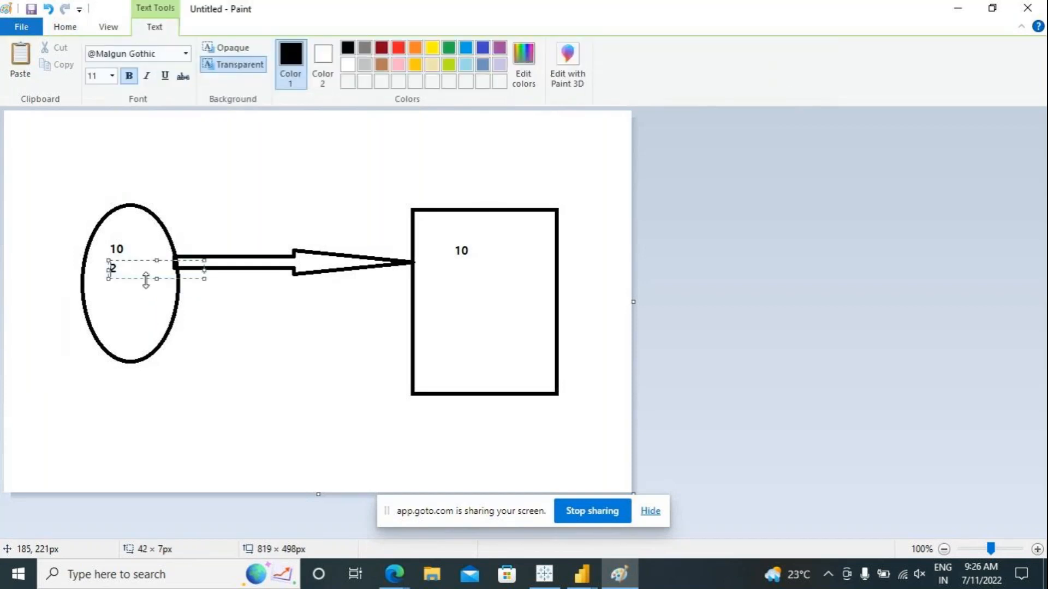
pyautogui.click(209, 307)
pyautogui.moveTo(109, 244); pyautogui.dragTo(132, 274)
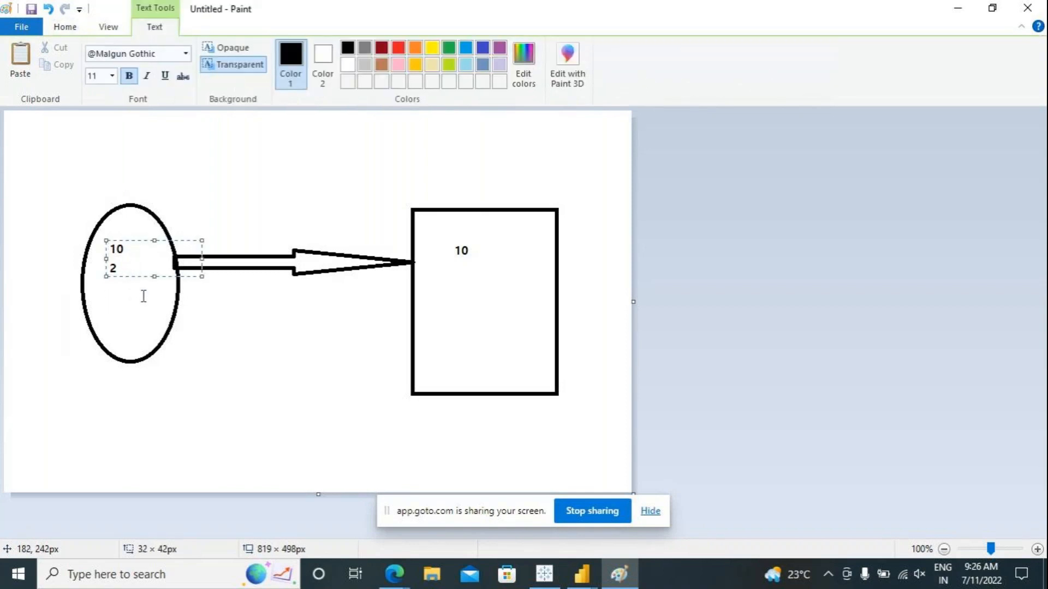
pyautogui.moveTo(200, 259); pyautogui.dragTo(151, 264)
pyautogui.moveTo(442, 241); pyautogui.dragTo(511, 310)
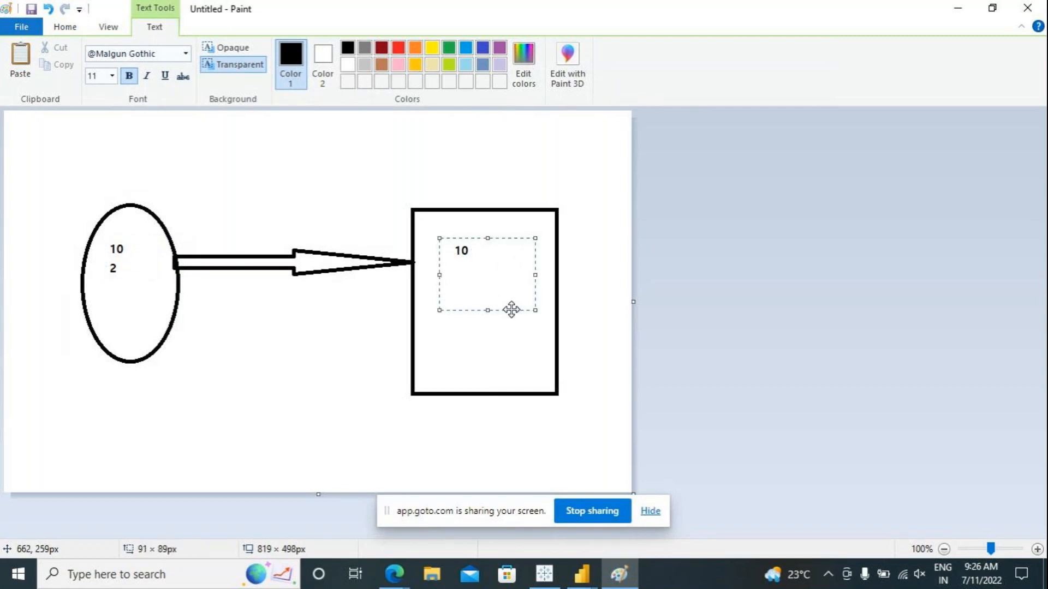
pyautogui.moveTo(486, 308); pyautogui.dragTo(486, 275)
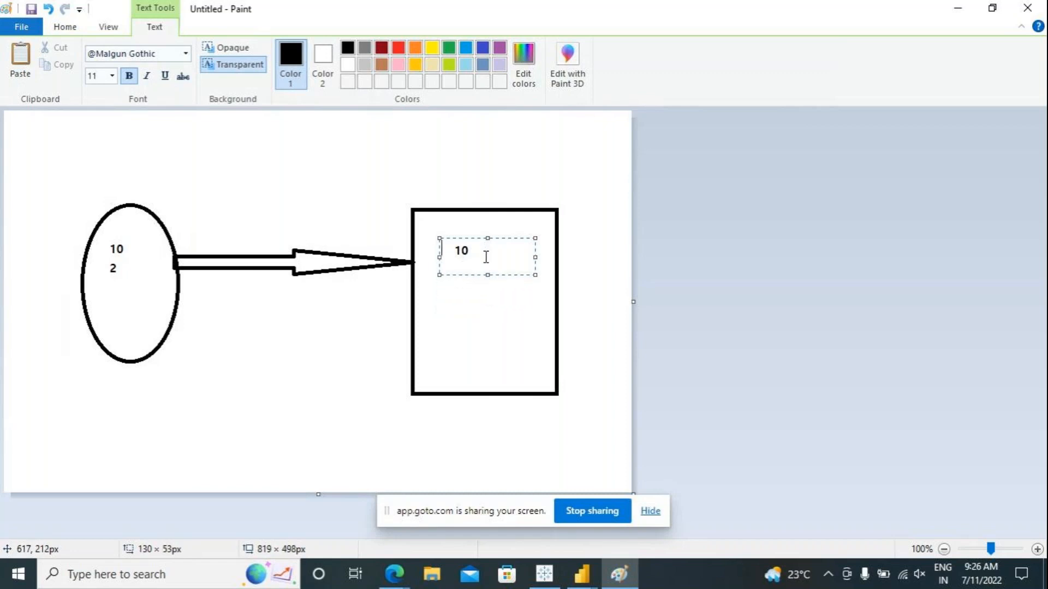
pyautogui.moveTo(489, 275); pyautogui.dragTo(484, 315)
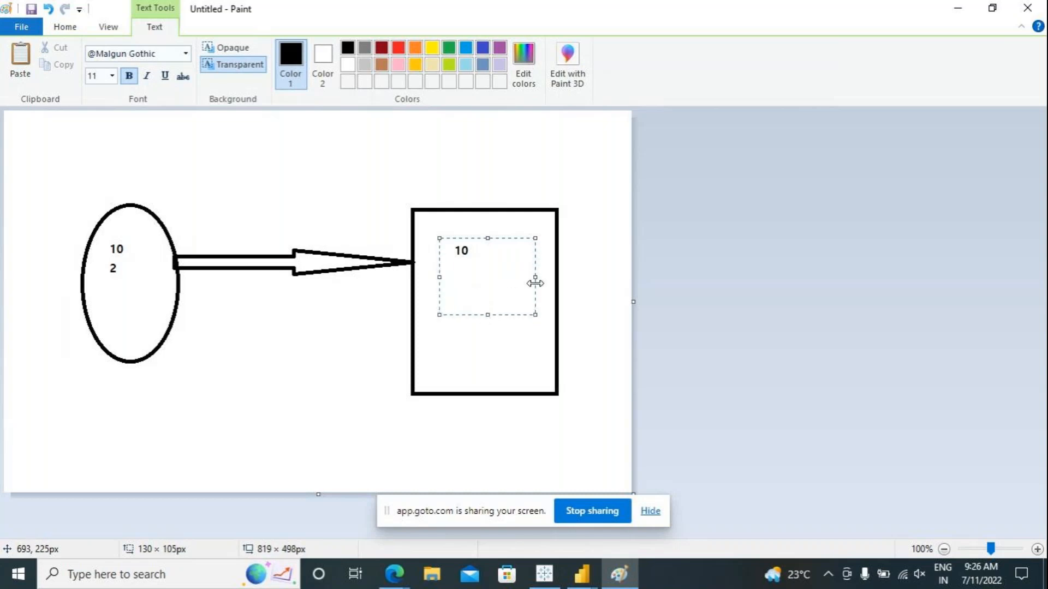
pyautogui.moveTo(535, 280); pyautogui.dragTo(498, 280)
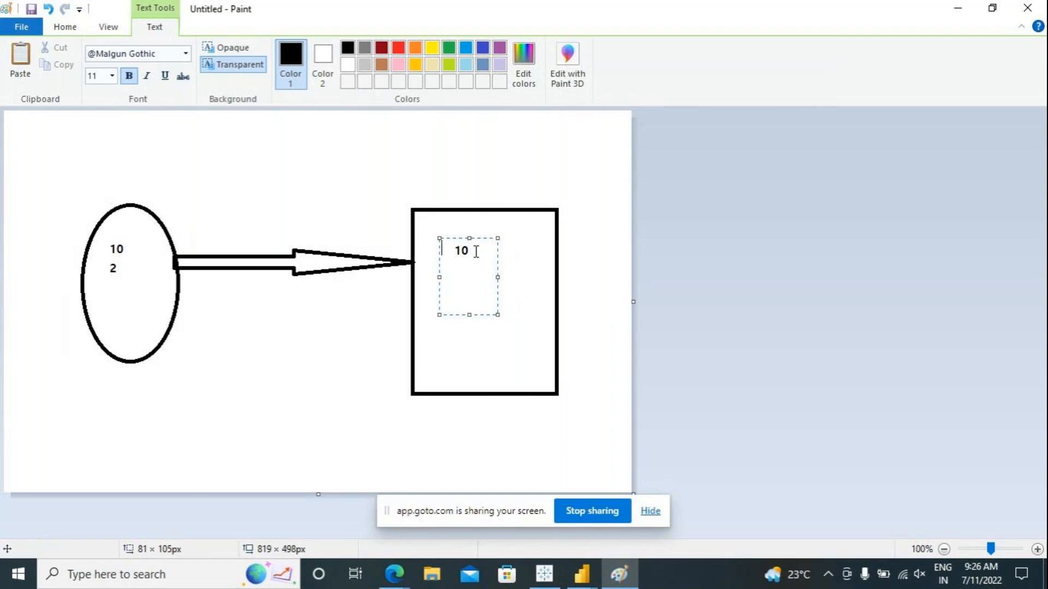
pyautogui.moveTo(105, 269); pyautogui.dragTo(143, 286)
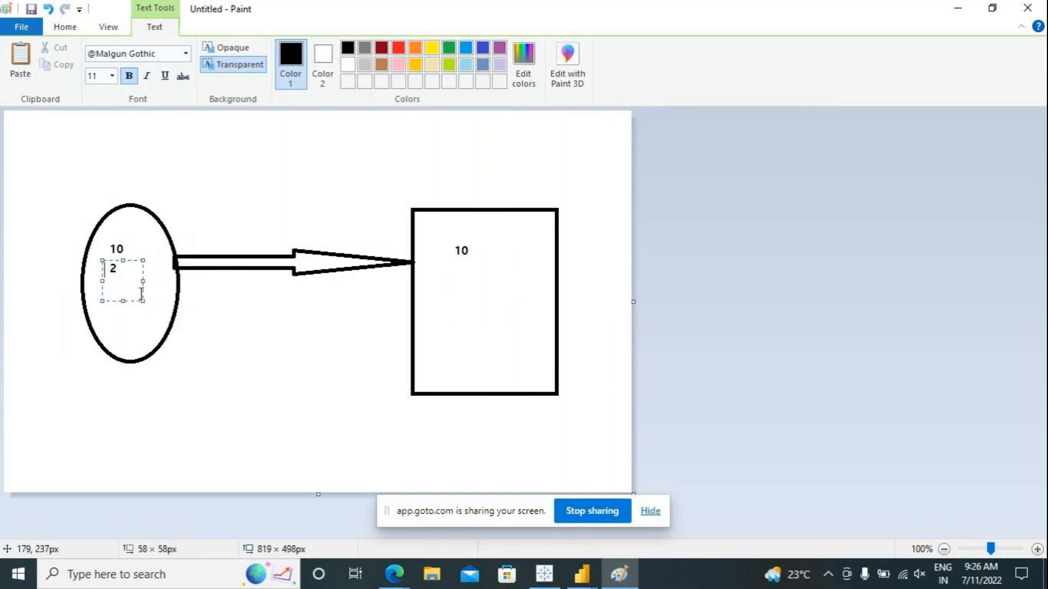
pyautogui.moveTo(101, 243); pyautogui.dragTo(162, 255)
pyautogui.moveTo(442, 242); pyautogui.dragTo(492, 272)
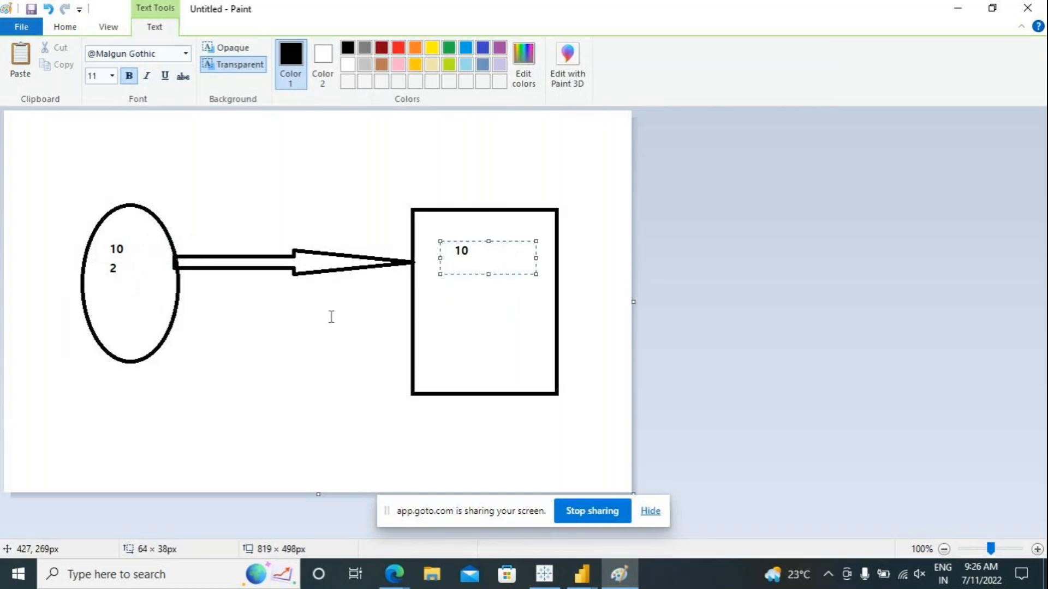
pyautogui.moveTo(104, 258); pyautogui.dragTo(170, 287)
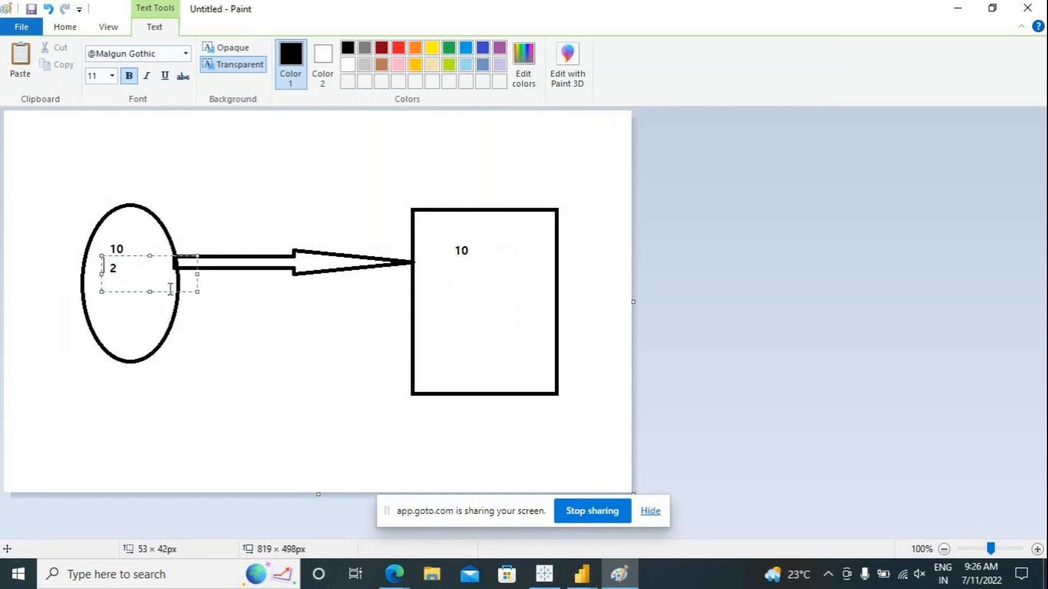
# Add the text 2 inside the rectangle, to the right of the 10.
pyautogui.click(491, 255)
pyautogui.click(483, 244)
pyautogui.write('2')
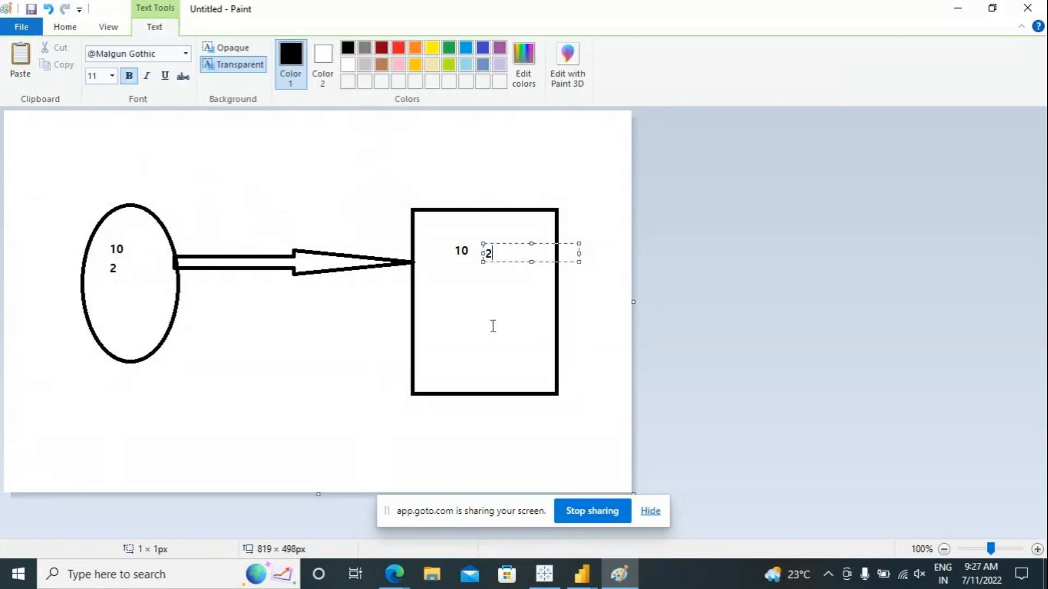
pyautogui.click(482, 322)
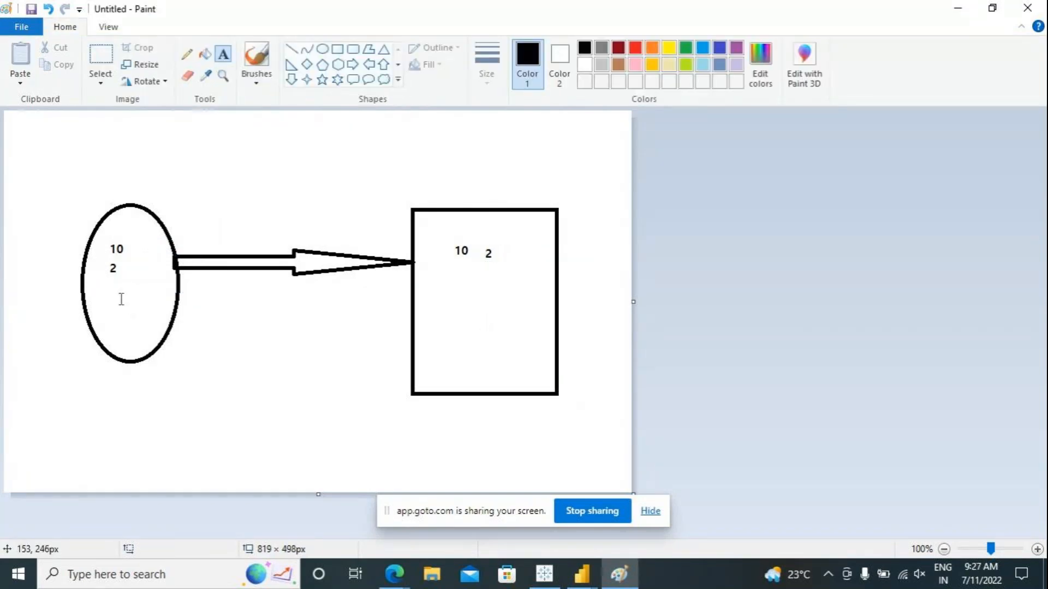
pyautogui.moveTo(126, 270); pyautogui.dragTo(94, 233)
pyautogui.moveTo(142, 281); pyautogui.dragTo(141, 287)
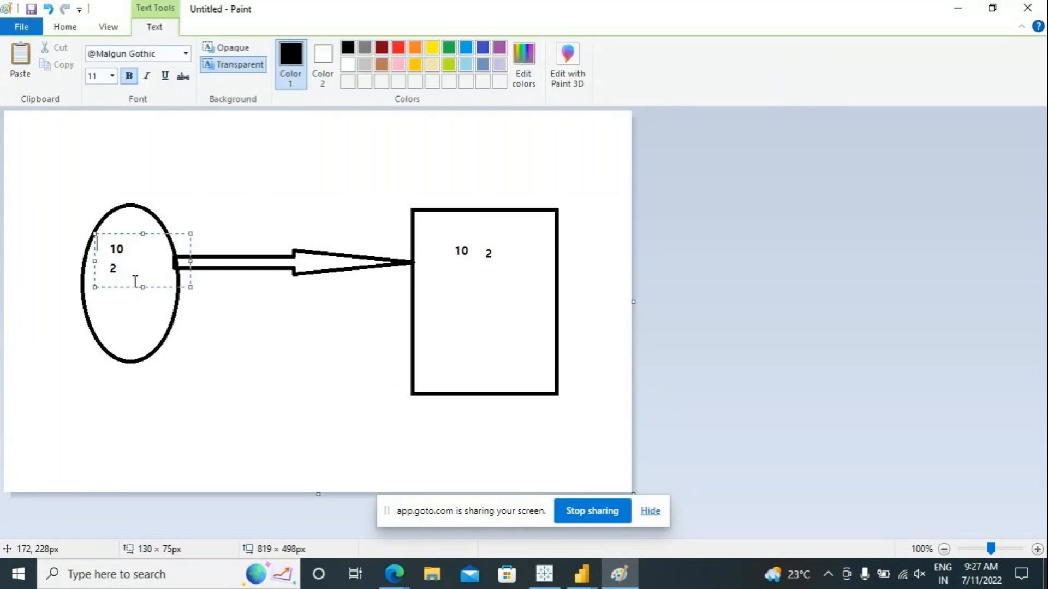
pyautogui.moveTo(448, 225); pyautogui.dragTo(506, 299)
pyautogui.moveTo(102, 244); pyautogui.dragTo(145, 257)
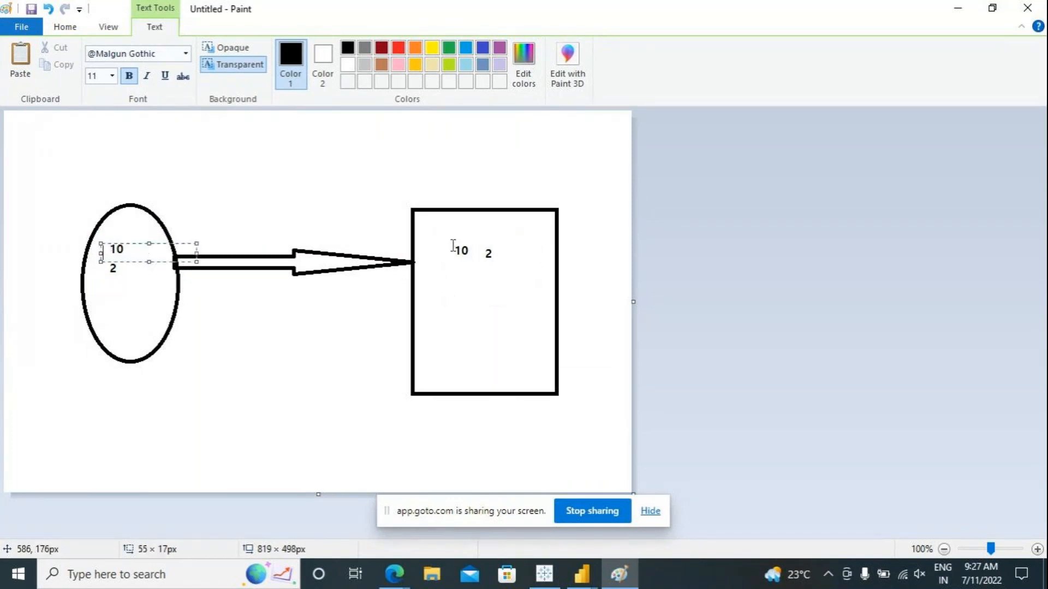
pyautogui.moveTo(440, 228); pyautogui.dragTo(509, 294)
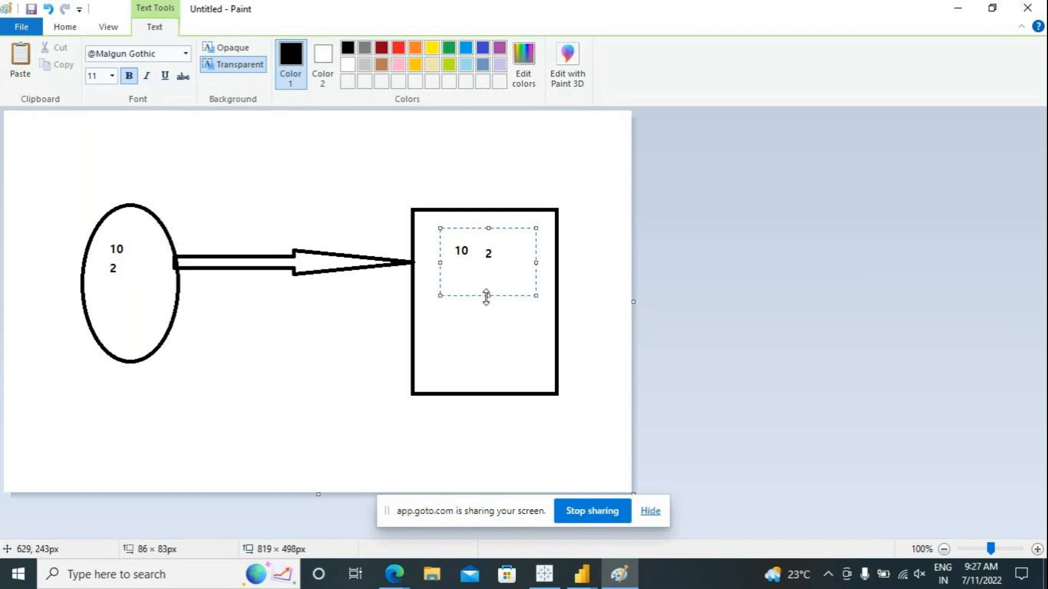
pyautogui.moveTo(103, 224); pyautogui.dragTo(157, 319)
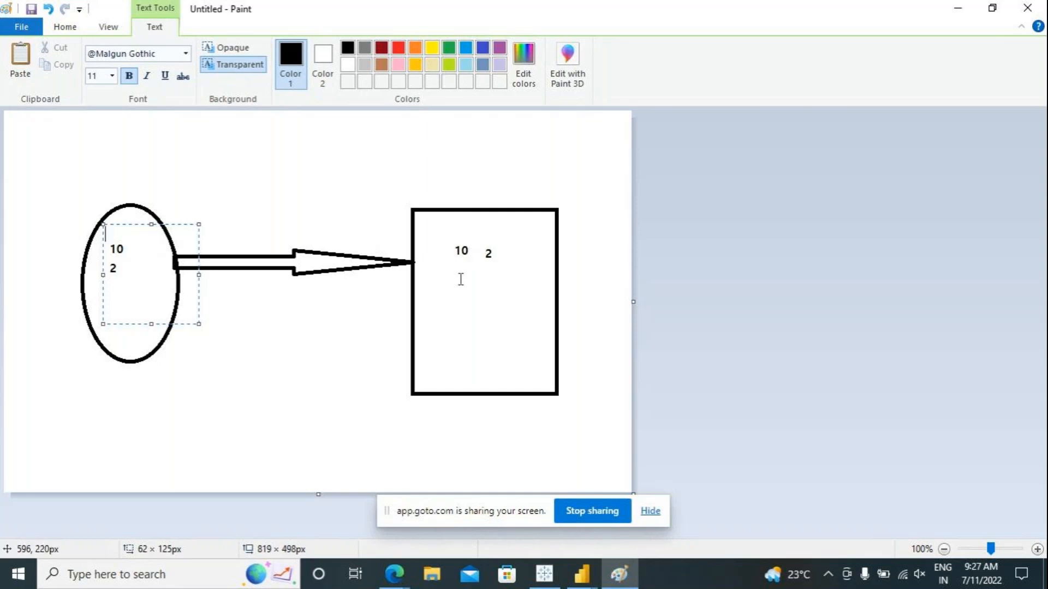
pyautogui.moveTo(436, 223); pyautogui.dragTo(532, 296)
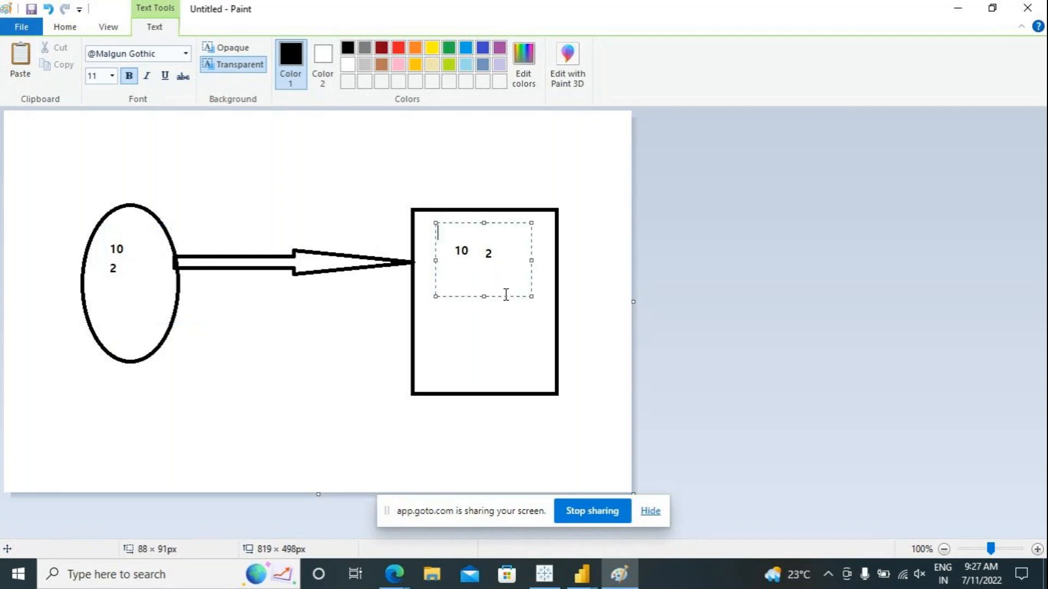
# Add the text 10m inside the ellipse, just below the 2.
pyautogui.click(107, 295)
pyautogui.click(107, 295)
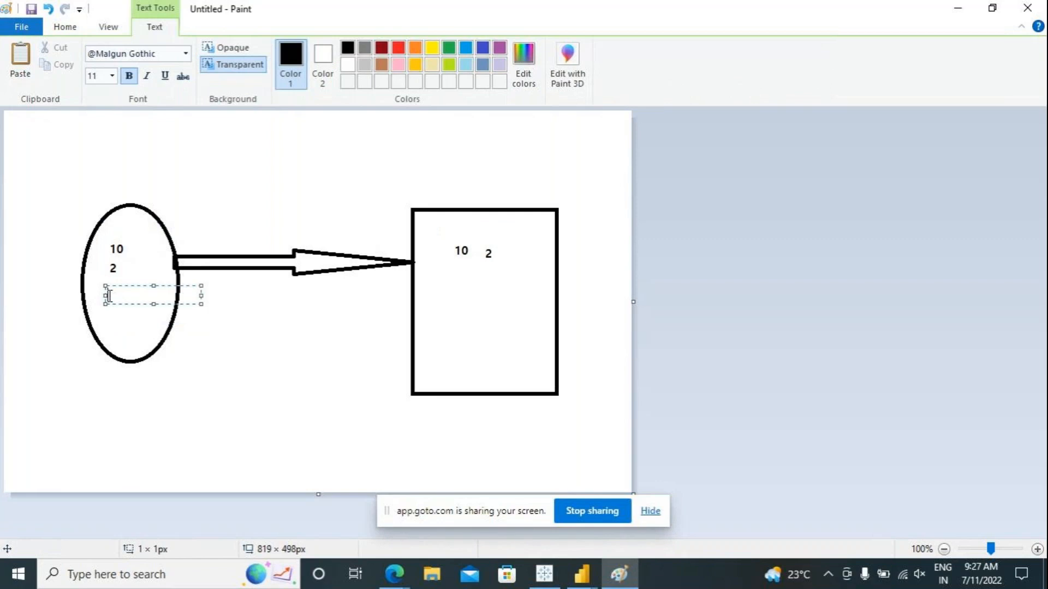
pyautogui.write('10m')
pyautogui.moveTo(150, 303); pyautogui.dragTo(153, 325)
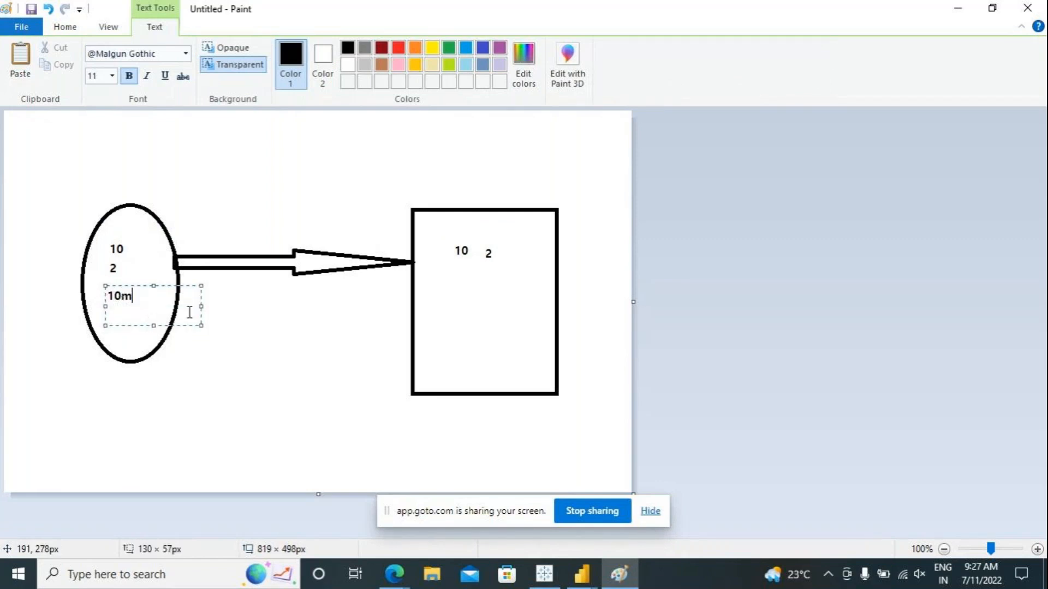
# Add the text 10m inside the rectangle, below the 10 and the 2.
pyautogui.click(459, 280)
pyautogui.click(461, 280)
pyautogui.write('50')
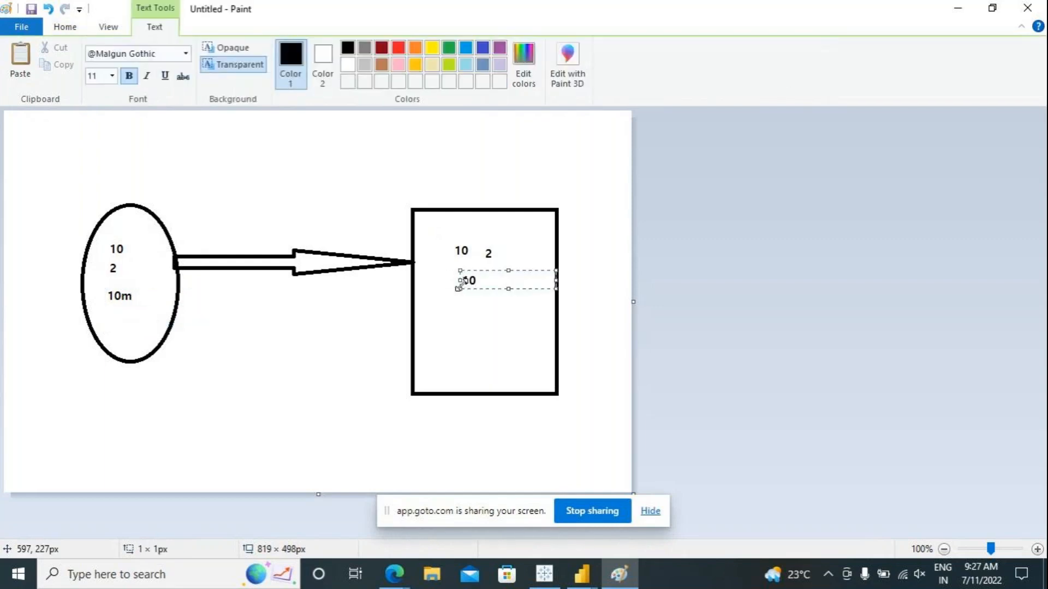
pyautogui.write('m')
# Add the text 1m inside the ellipse, just below the 10m.
pyautogui.click(108, 321)
pyautogui.click(111, 313)
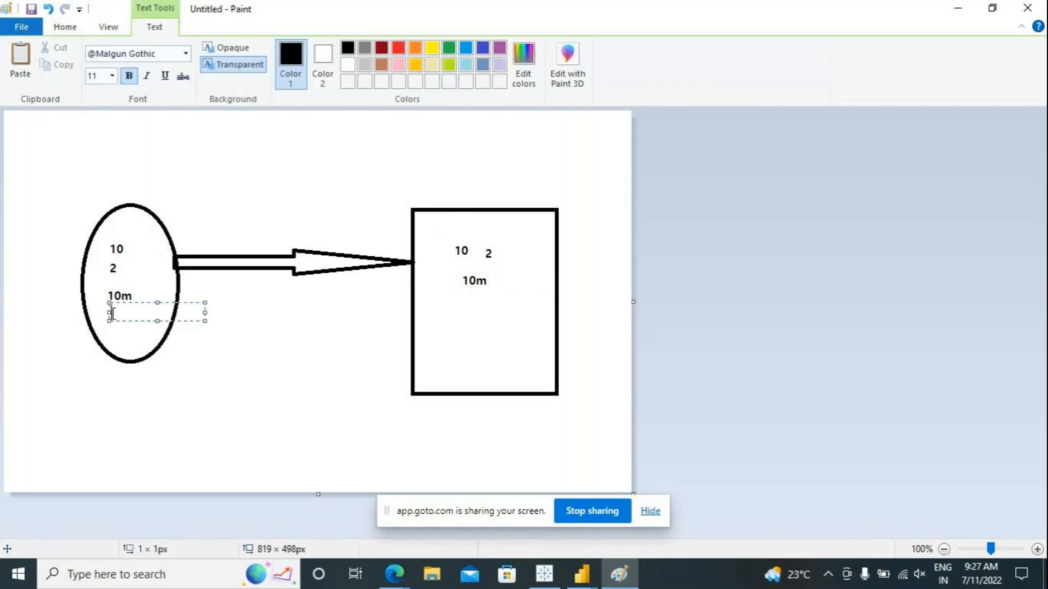
pyautogui.write('1')
pyautogui.moveTo(157, 321)
pyautogui.mouseDown()
pyautogui.moveTo(157, 335)
pyautogui.moveTo(155, 305)
pyautogui.mouseUp()
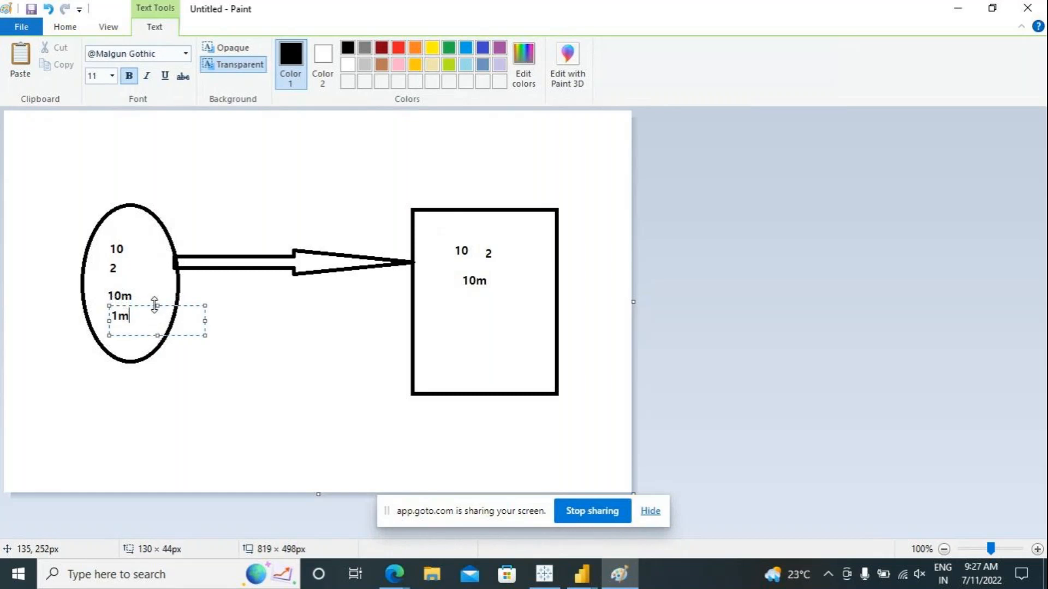
pyautogui.click(257, 330)
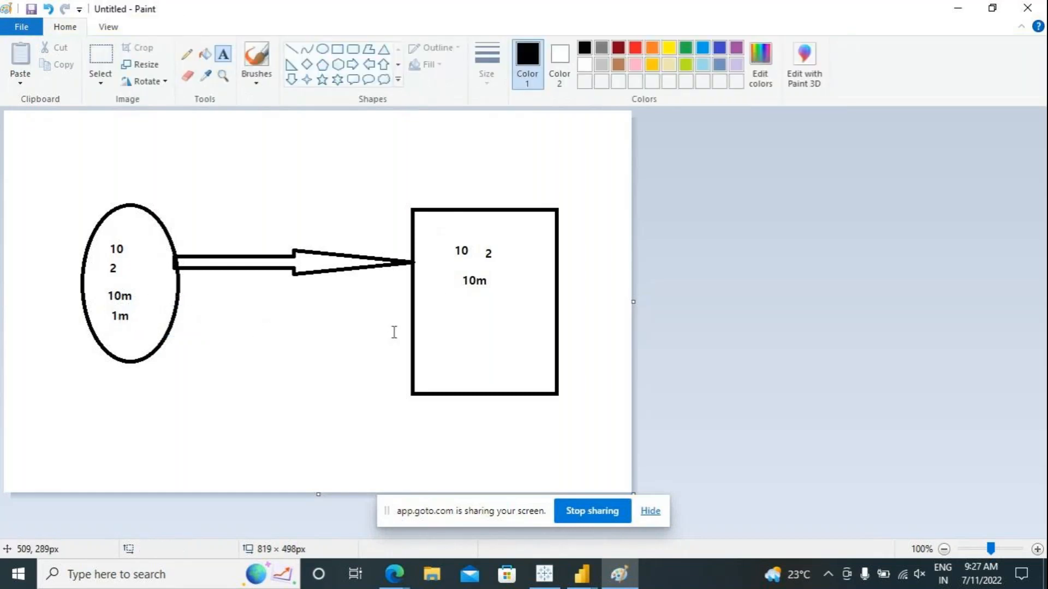
pyautogui.click(448, 271)
pyautogui.moveTo(95, 280); pyautogui.dragTo(188, 346)
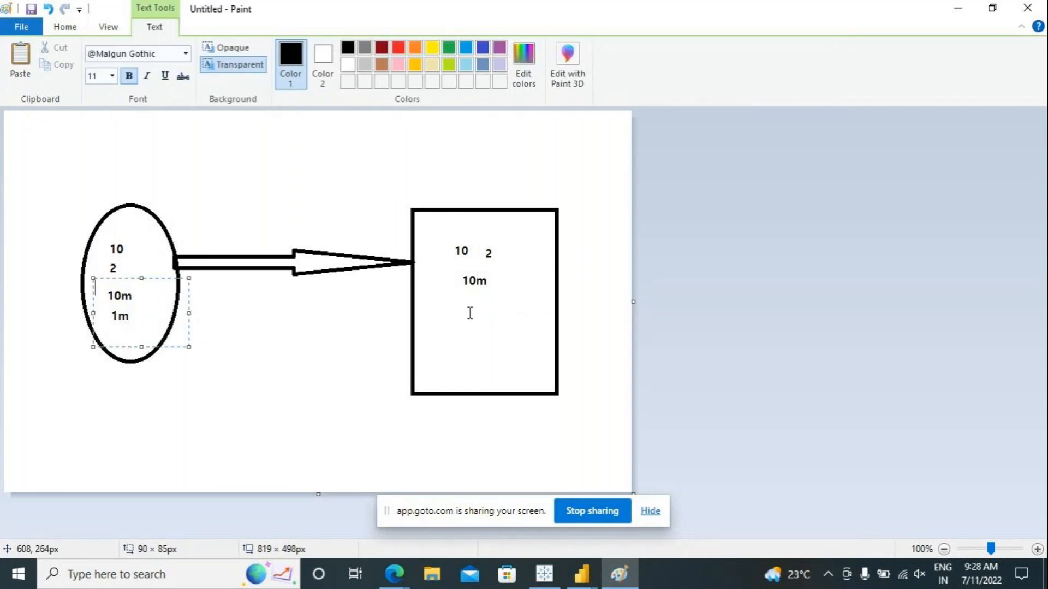
pyautogui.moveTo(449, 267); pyautogui.dragTo(544, 354)
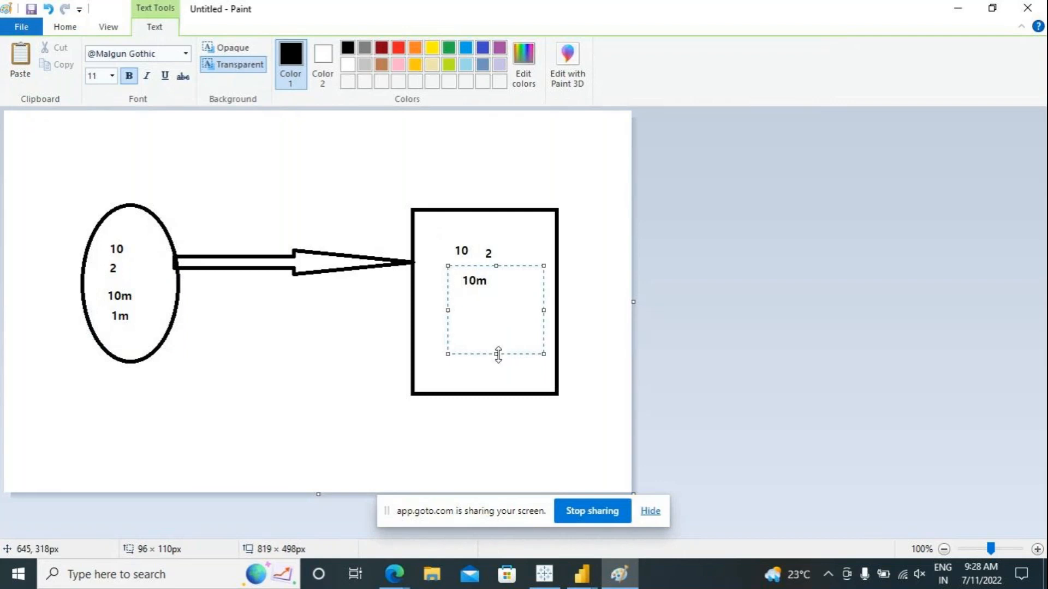
pyautogui.click(495, 334)
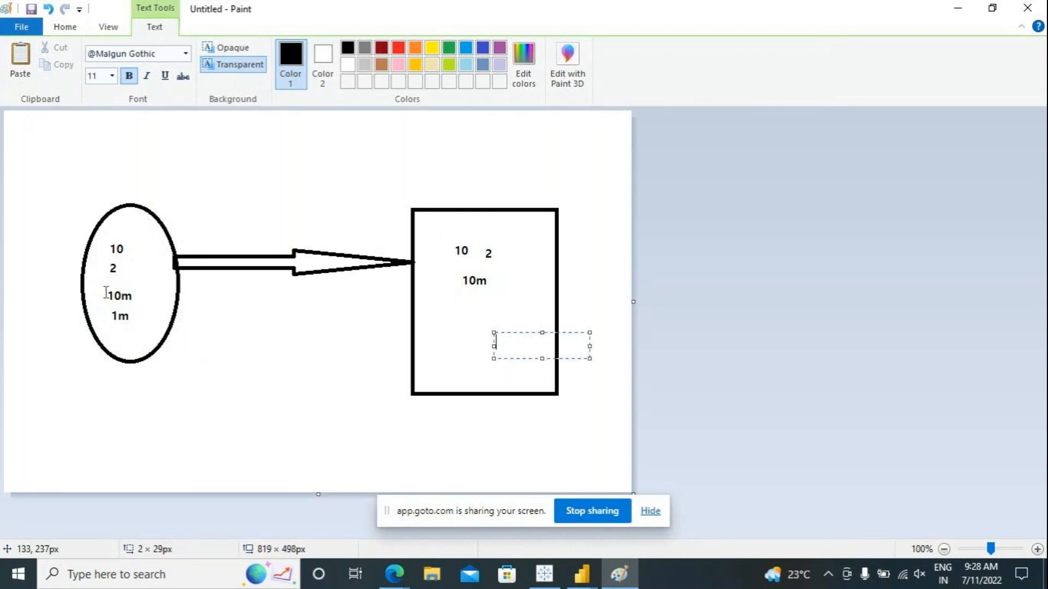
pyautogui.moveTo(106, 289); pyautogui.dragTo(116, 318)
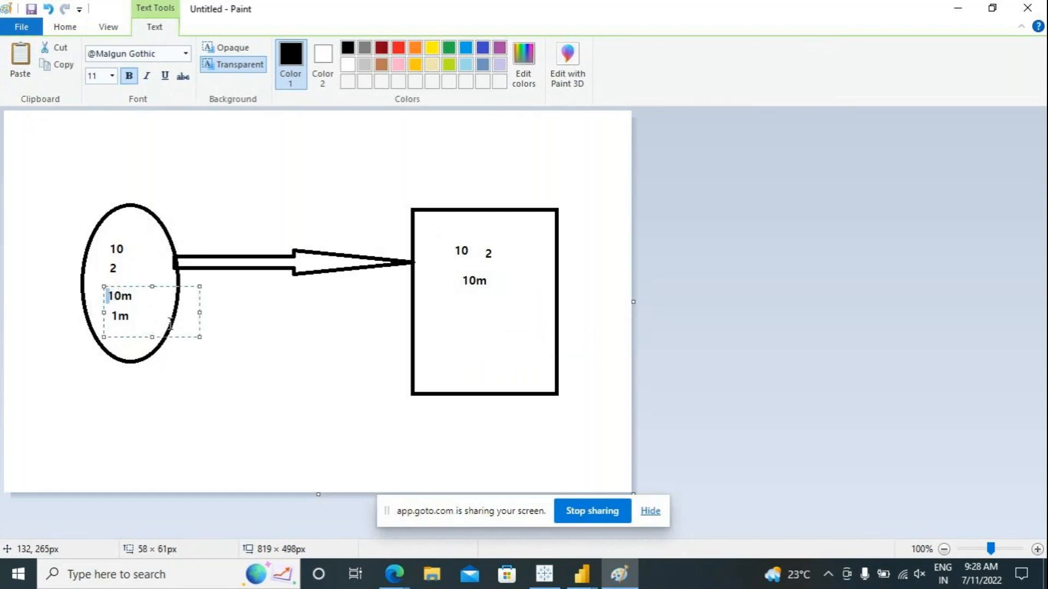
pyautogui.moveTo(442, 269); pyautogui.dragTo(533, 349)
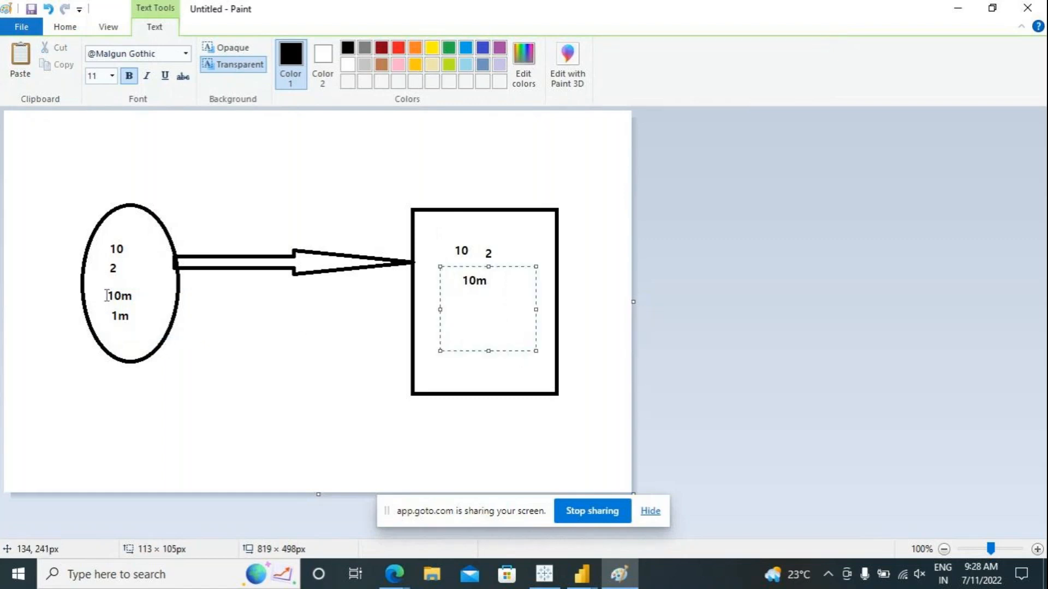
pyautogui.moveTo(99, 285); pyautogui.dragTo(192, 339)
pyautogui.moveTo(443, 276); pyautogui.dragTo(517, 333)
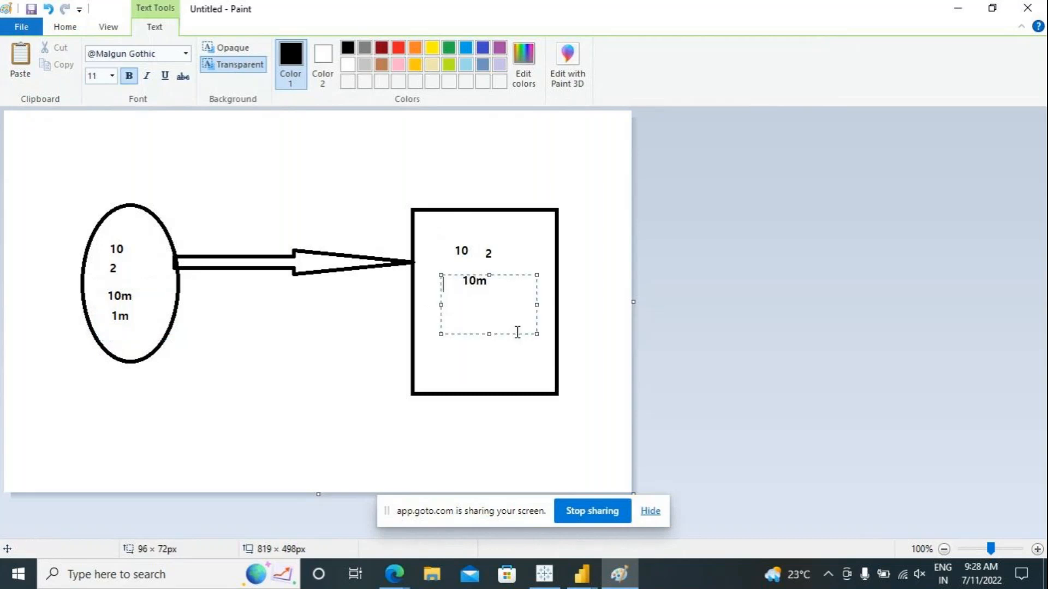
pyautogui.moveTo(99, 285); pyautogui.dragTo(141, 333)
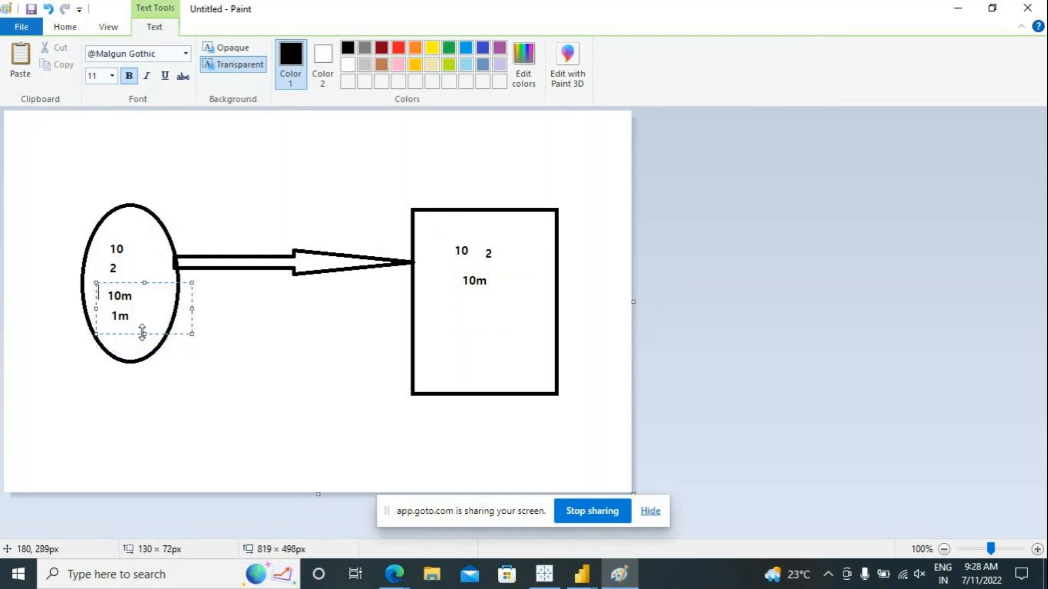
pyautogui.moveTo(191, 309); pyautogui.dragTo(165, 316)
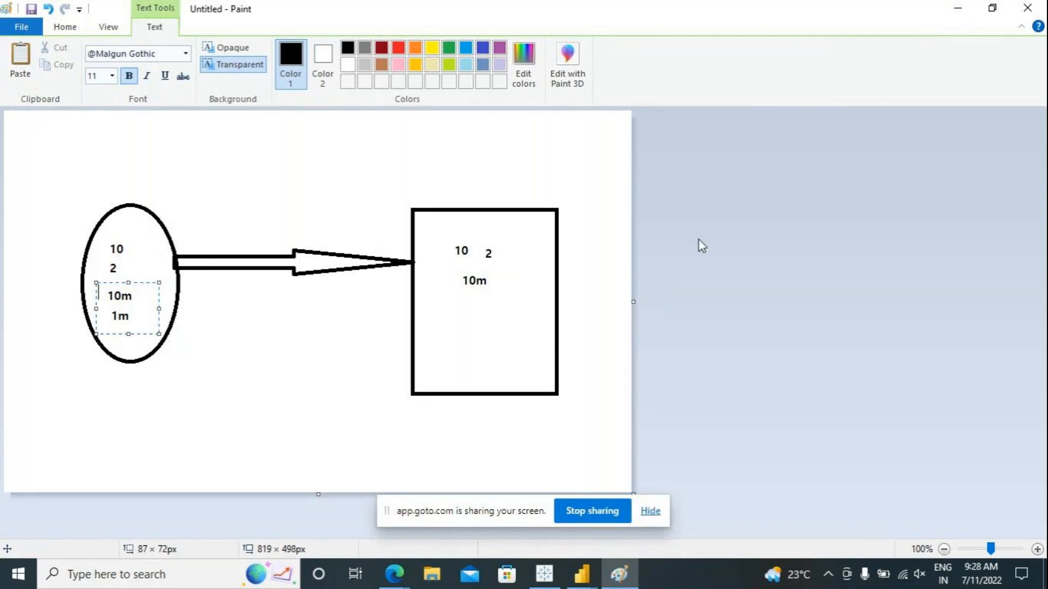
pyautogui.click(100, 238)
pyautogui.moveTo(99, 239); pyautogui.dragTo(171, 337)
pyautogui.moveTo(436, 221); pyautogui.dragTo(515, 341)
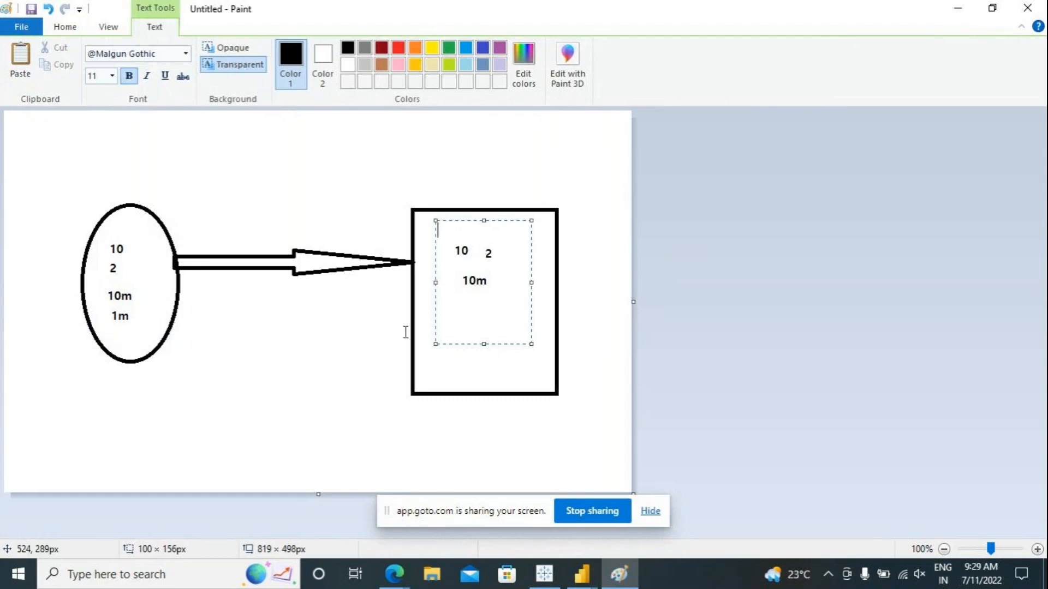
pyautogui.moveTo(95, 252); pyautogui.dragTo(190, 289)
pyautogui.moveTo(458, 264); pyautogui.dragTo(509, 318)
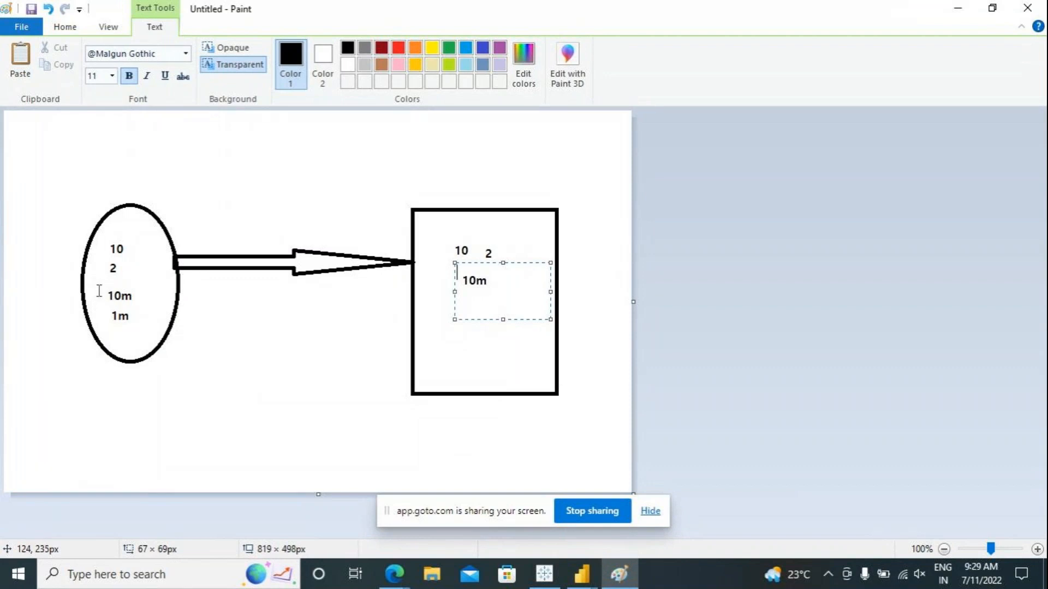
pyautogui.moveTo(99, 284); pyautogui.dragTo(145, 337)
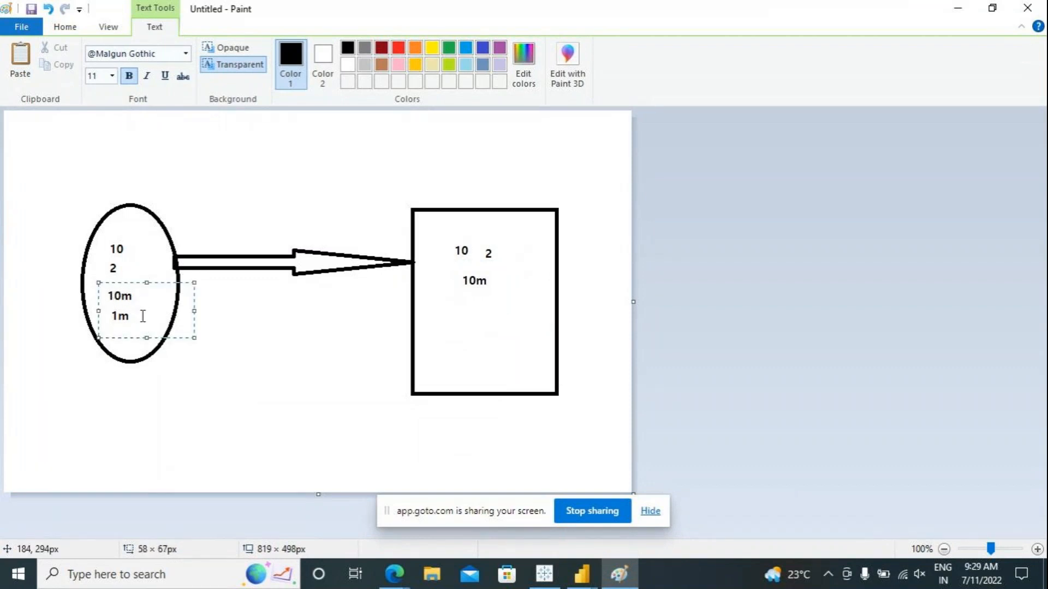
pyautogui.moveTo(443, 238); pyautogui.dragTo(509, 319)
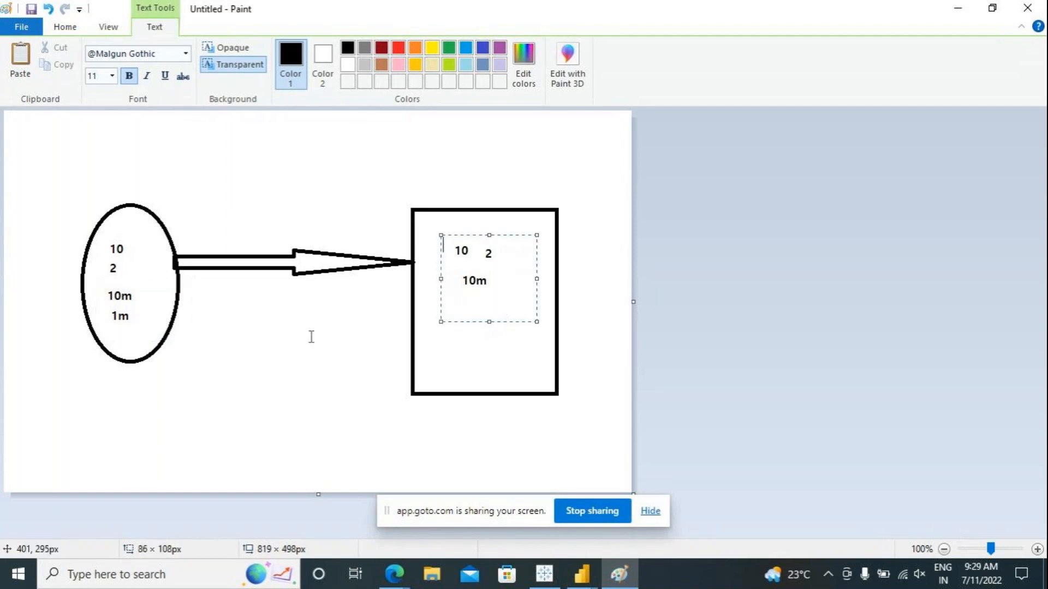
pyautogui.moveTo(103, 313); pyautogui.dragTo(153, 330)
pyautogui.moveTo(455, 277); pyautogui.dragTo(509, 314)
# Add the text 5m inside the ellipse, just below the 1m.
pyautogui.click(124, 335)
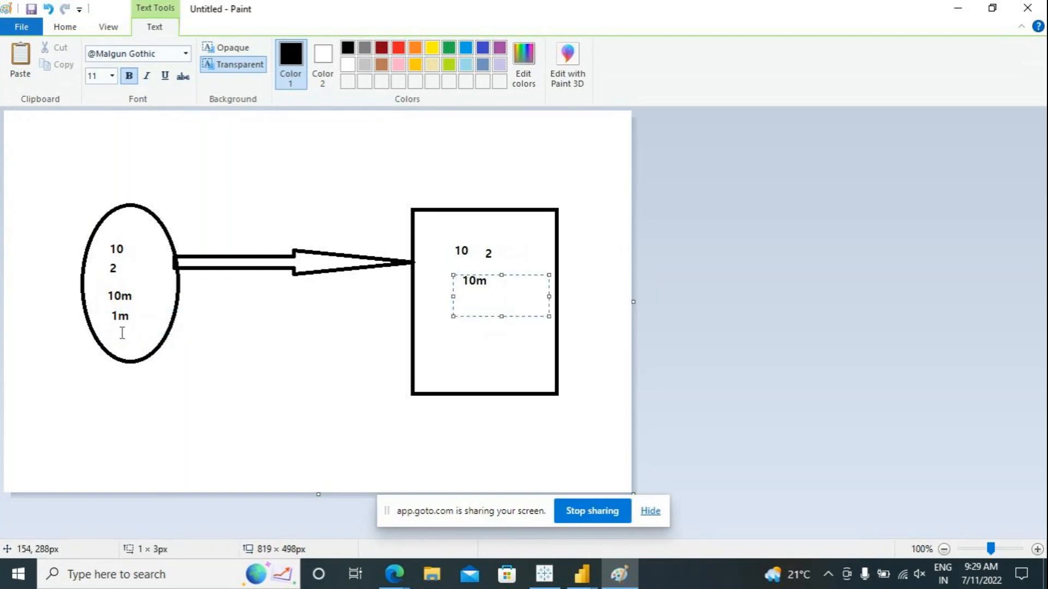
pyautogui.click(118, 339)
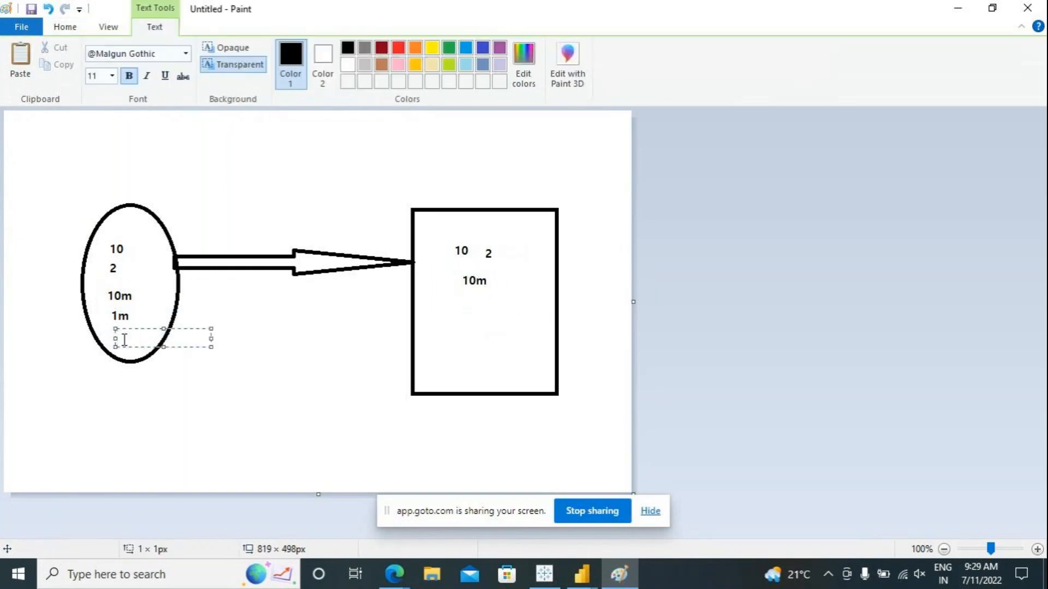
pyautogui.write('5m')
pyautogui.click(157, 383)
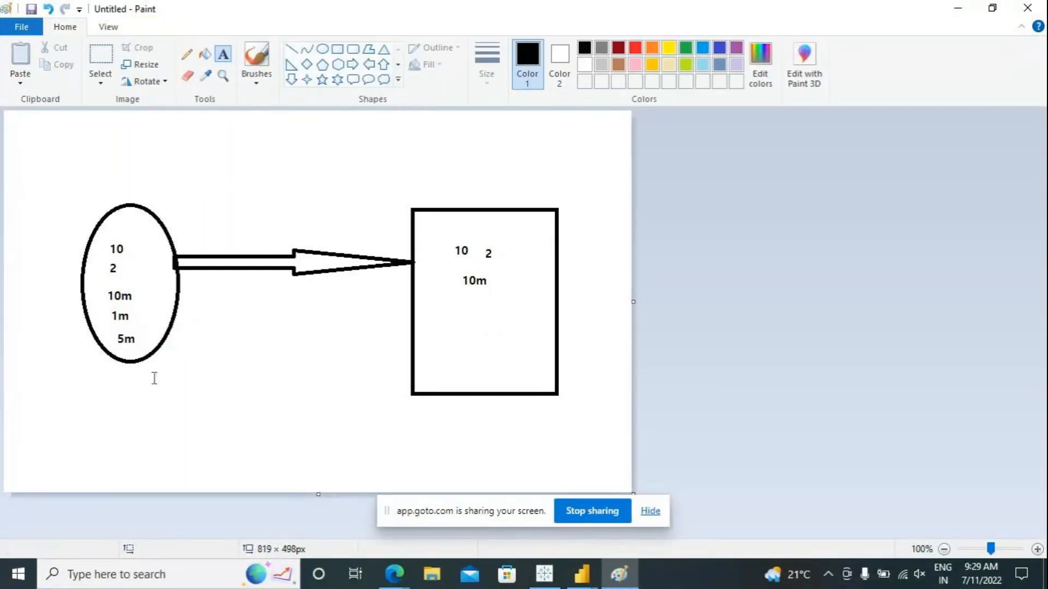
pyautogui.moveTo(99, 288); pyautogui.dragTo(145, 344)
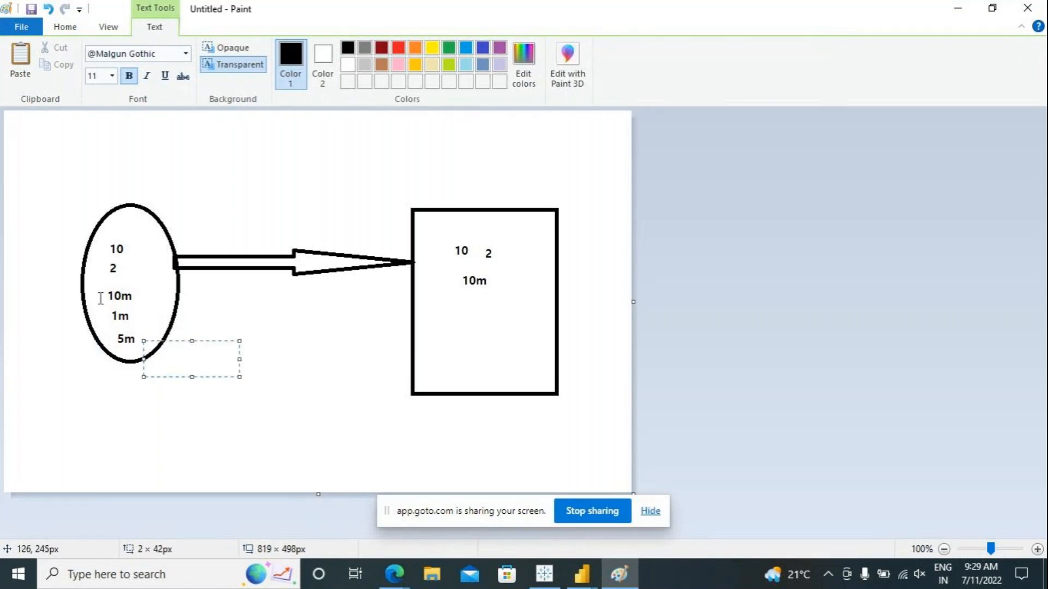
pyautogui.moveTo(93, 282); pyautogui.dragTo(160, 372)
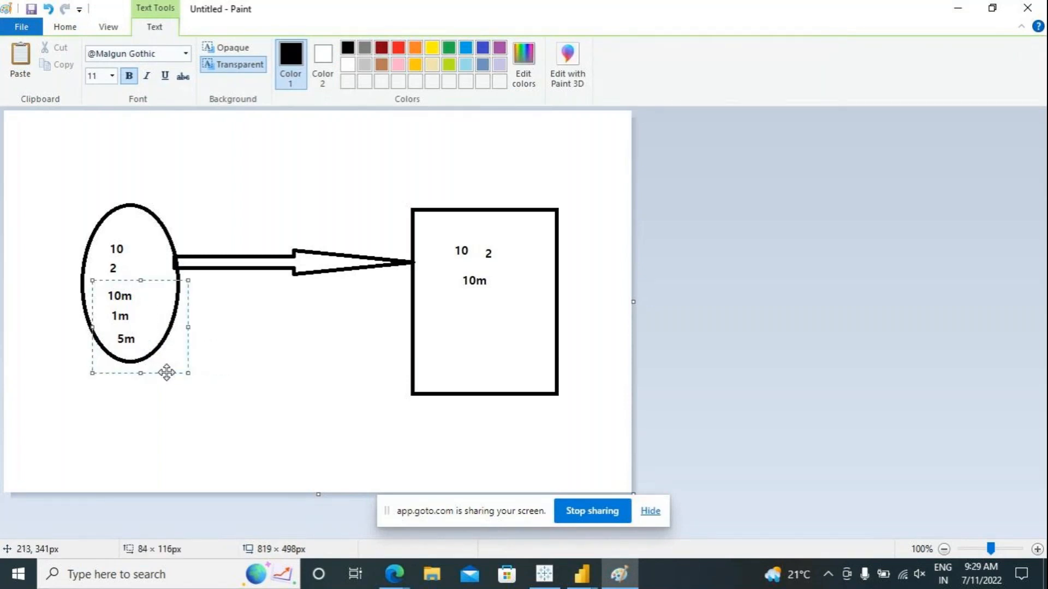
pyautogui.moveTo(188, 372); pyautogui.dragTo(156, 353)
pyautogui.moveTo(126, 277); pyautogui.dragTo(127, 345)
pyautogui.moveTo(101, 279); pyautogui.dragTo(155, 348)
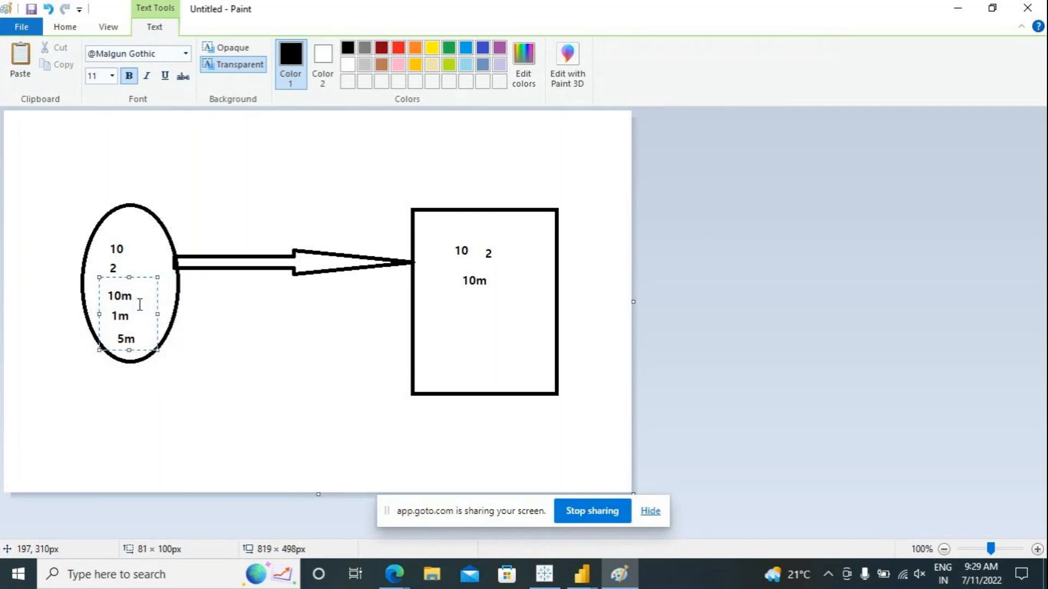
pyautogui.moveTo(128, 276); pyautogui.dragTo(129, 284)
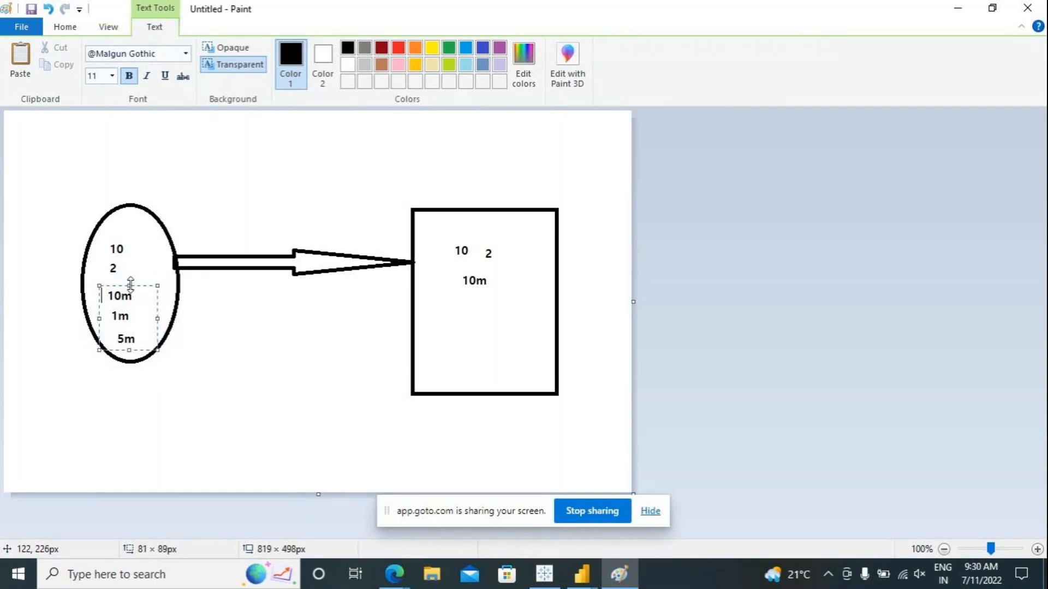
pyautogui.click(139, 367)
pyautogui.moveTo(102, 326); pyautogui.dragTo(164, 359)
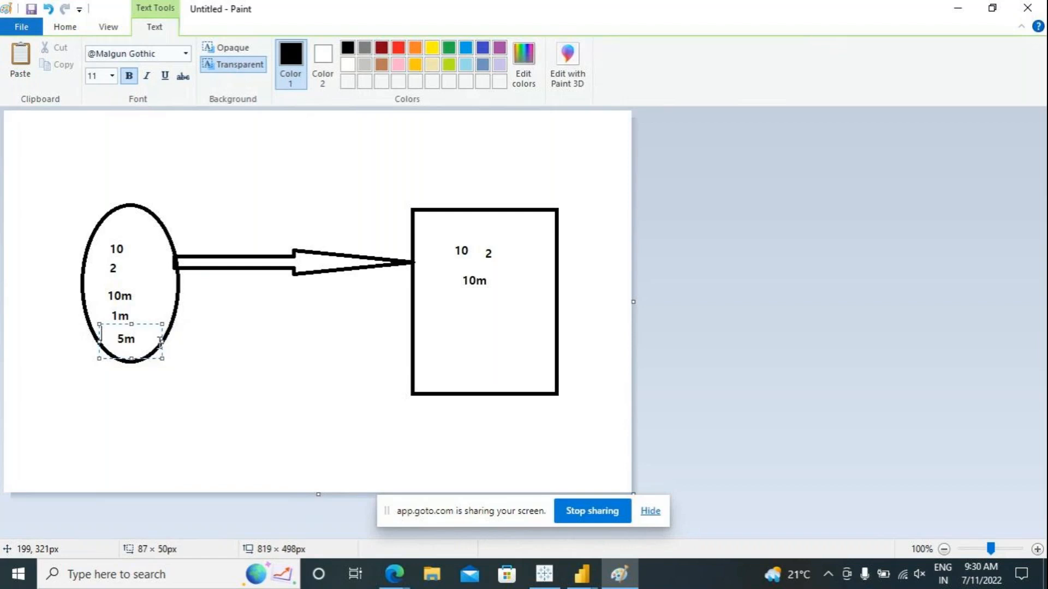
pyautogui.moveTo(162, 342)
pyautogui.mouseDown()
pyautogui.moveTo(175, 344)
pyautogui.moveTo(150, 344)
pyautogui.moveTo(155, 325)
pyautogui.mouseUp()
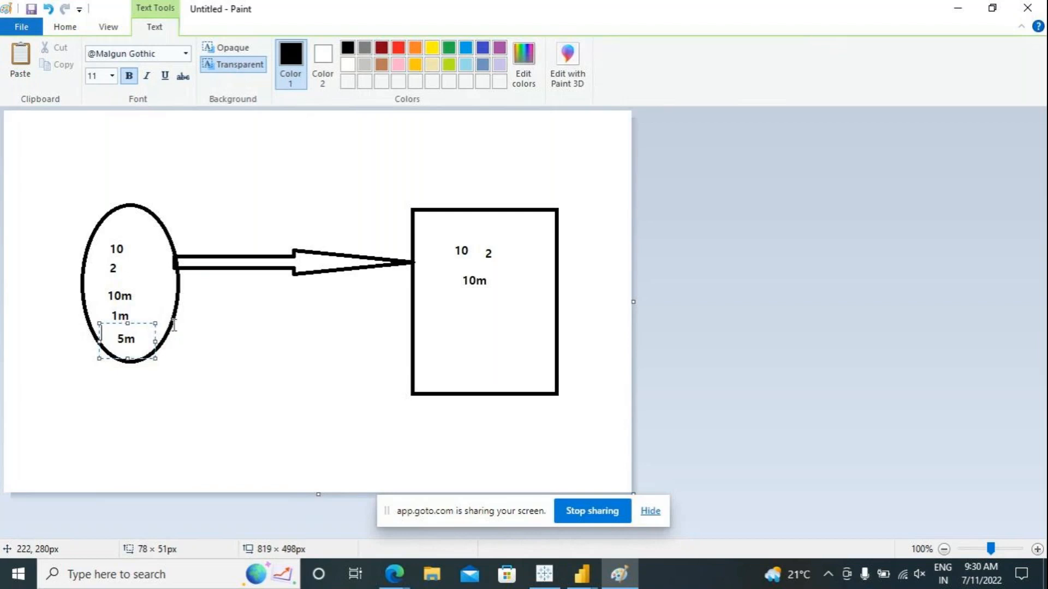
pyautogui.click(179, 327)
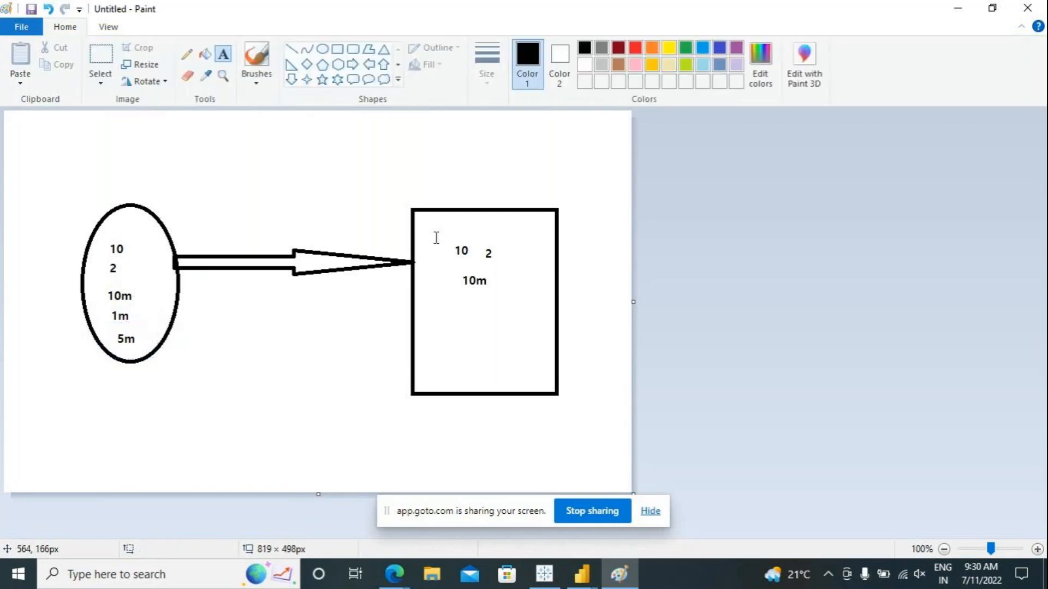
# Switch to Tableau and open the extract settings of the Sample - Superstore data source for editing.
pyautogui.click(958, 8)
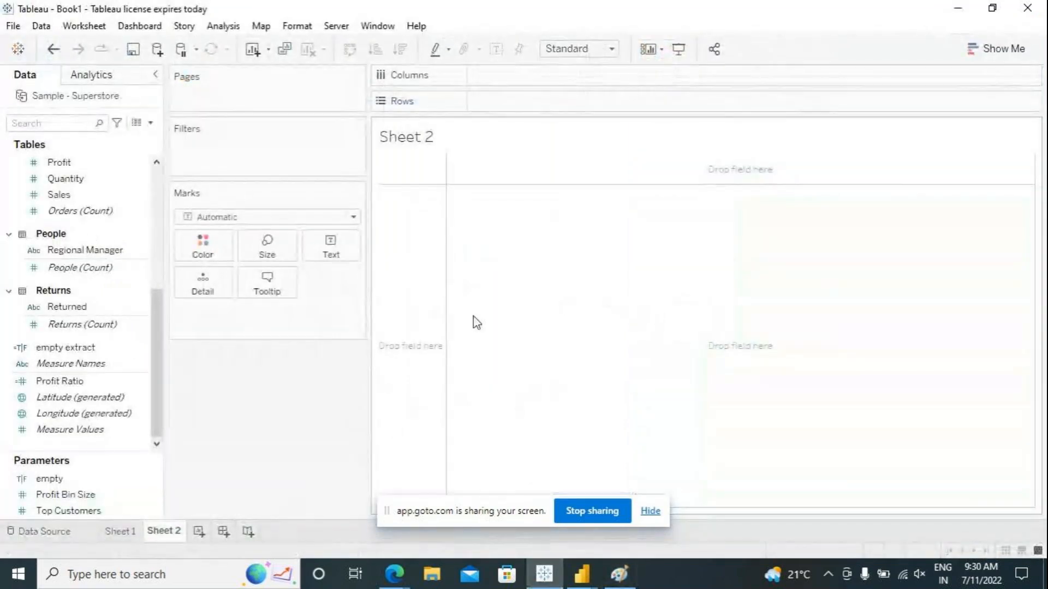
pyautogui.click(116, 195)
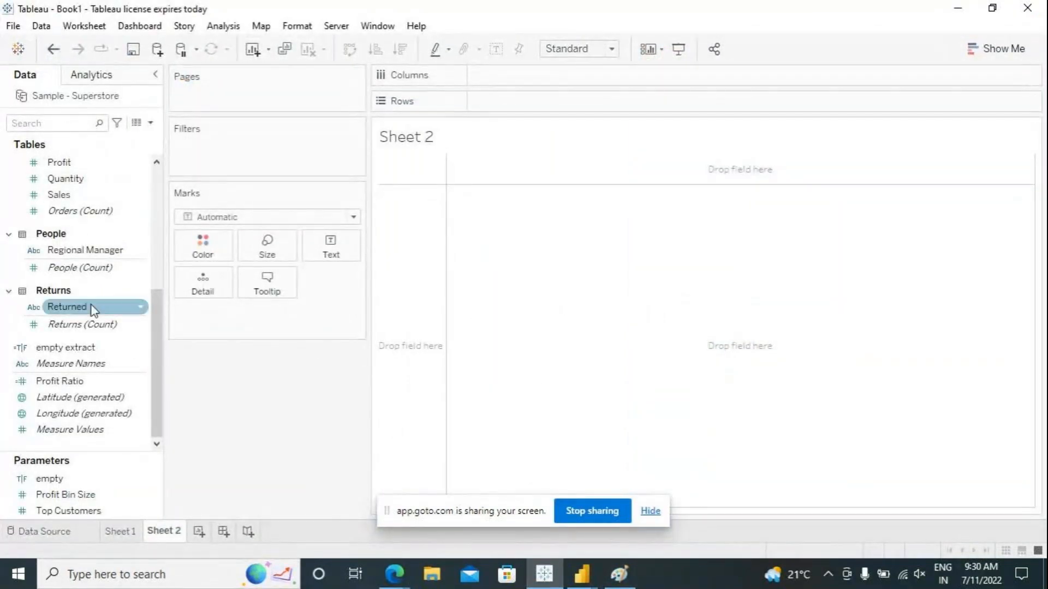
pyautogui.click(70, 533)
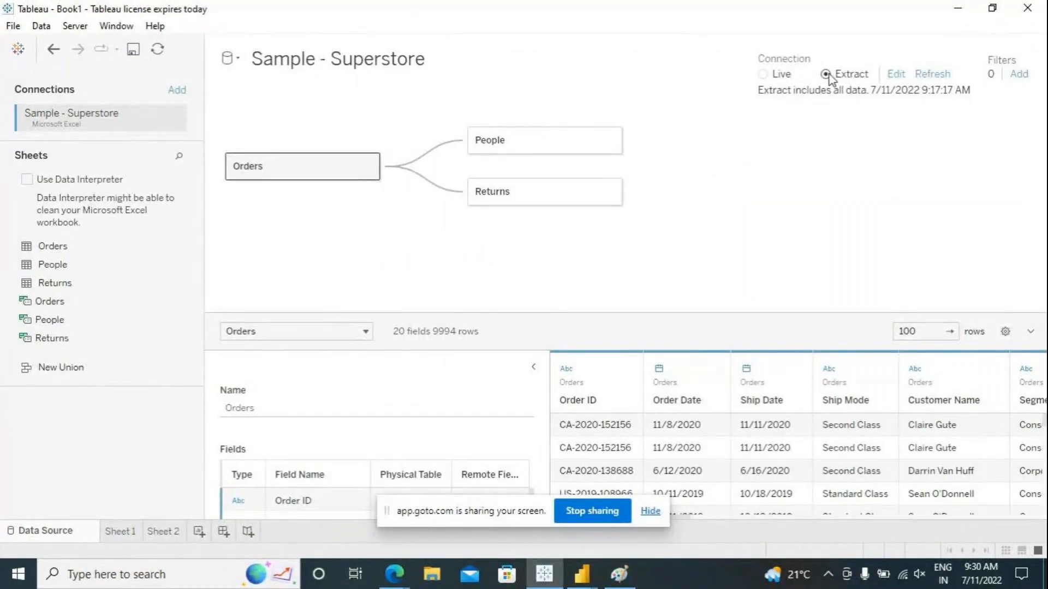
pyautogui.click(896, 76)
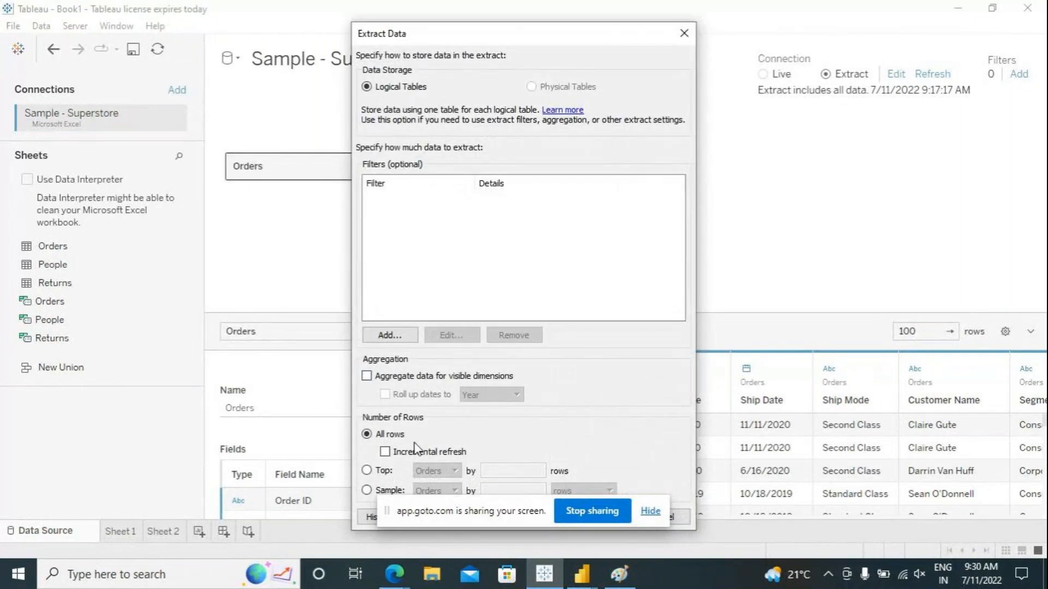
# Enable incremental refresh for all rows of the extract and choose Orders as the table to refresh.
pyautogui.click(385, 452)
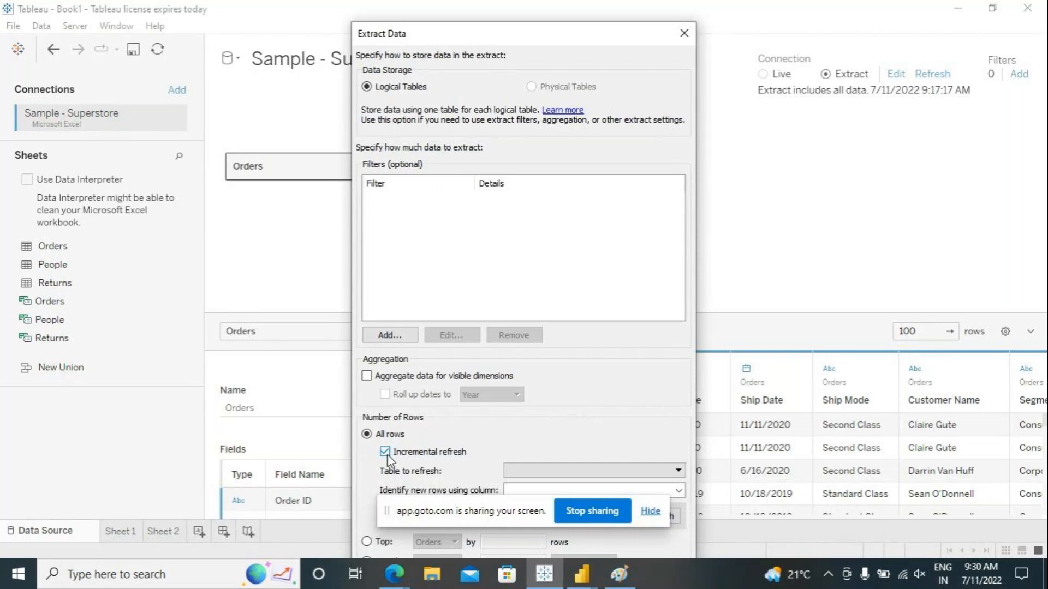
pyautogui.moveTo(462, 37); pyautogui.dragTo(461, 17)
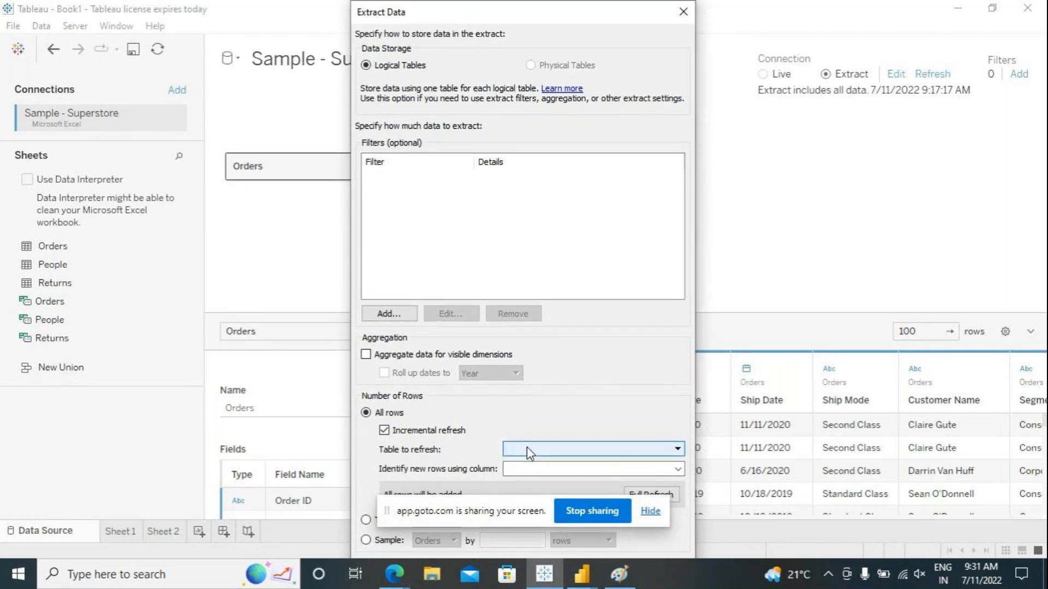
pyautogui.click(526, 446)
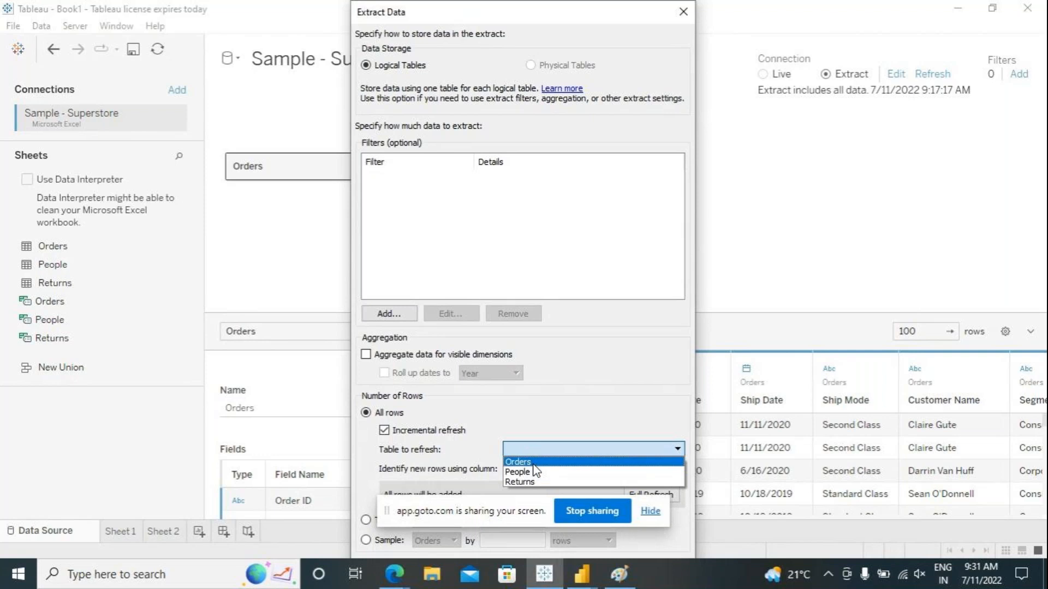
pyautogui.click(532, 462)
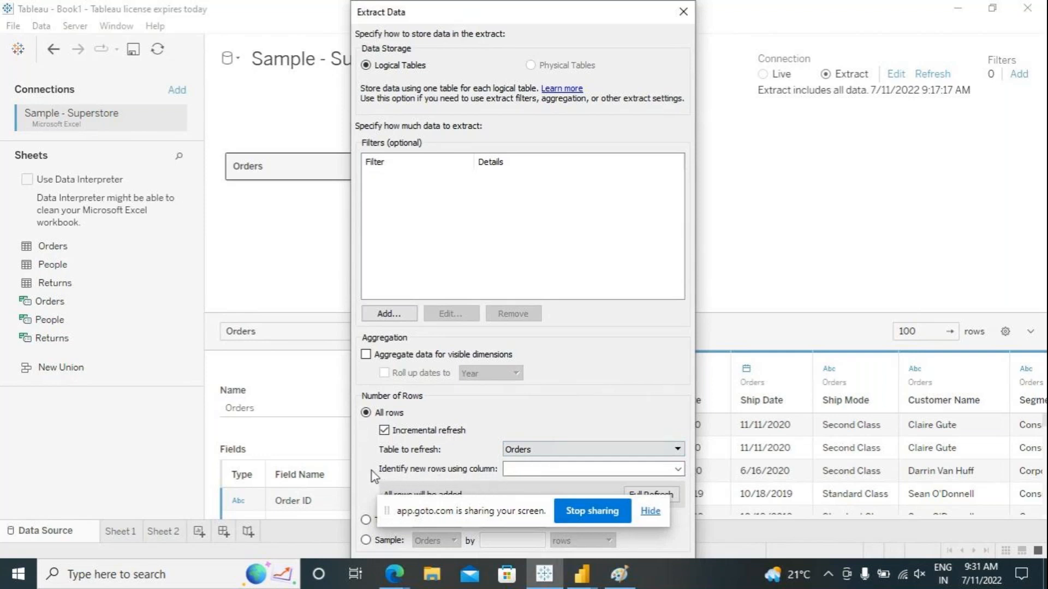
# Choose Order Date as the column that identifies new rows, and close the extract settings without applying them.
pyautogui.moveTo(504, 15); pyautogui.dragTo(274, 11)
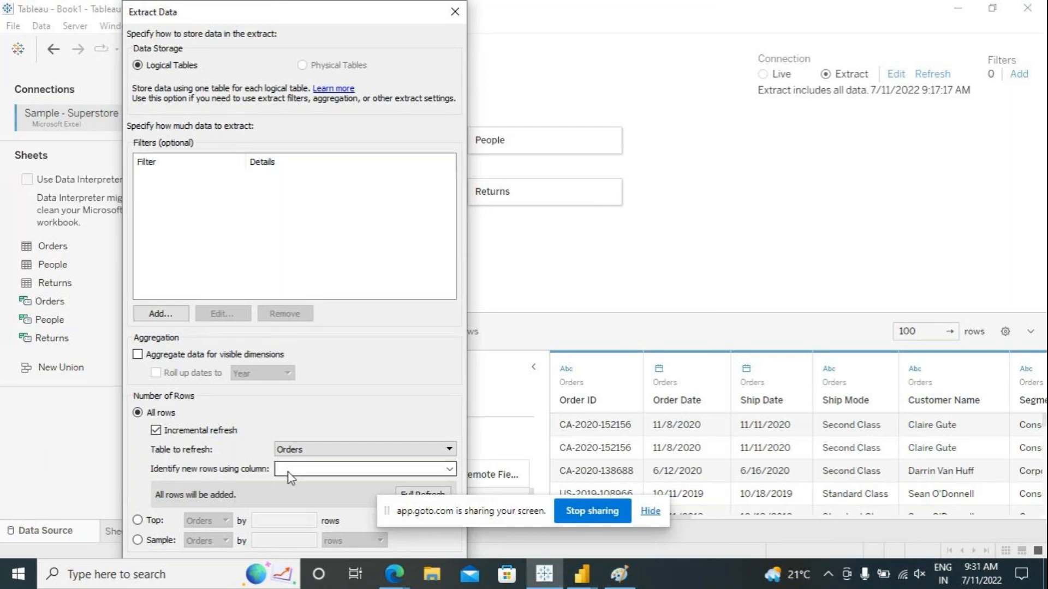
pyautogui.click(448, 469)
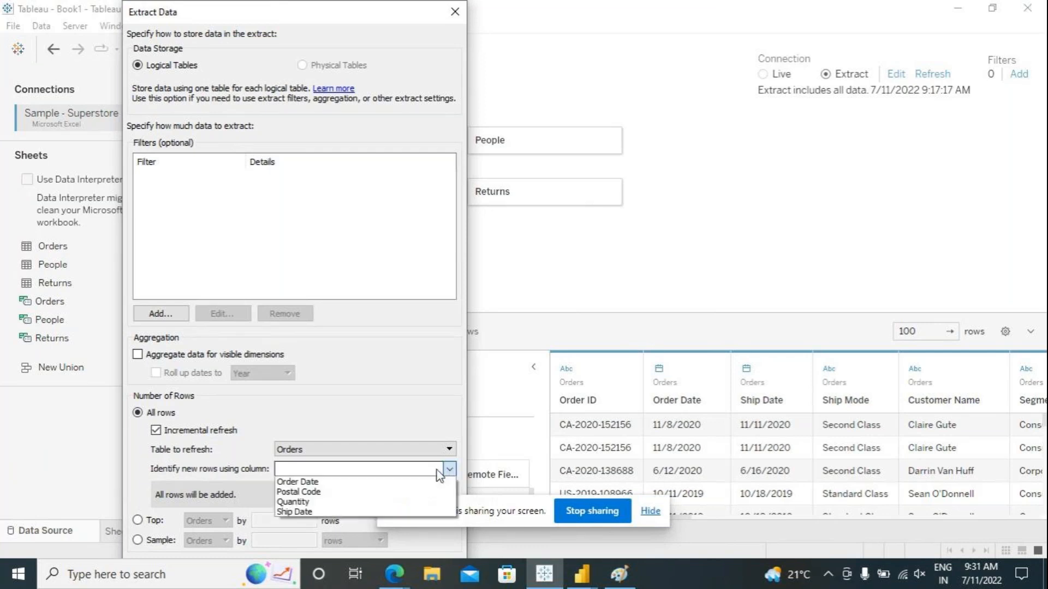
pyautogui.click(328, 482)
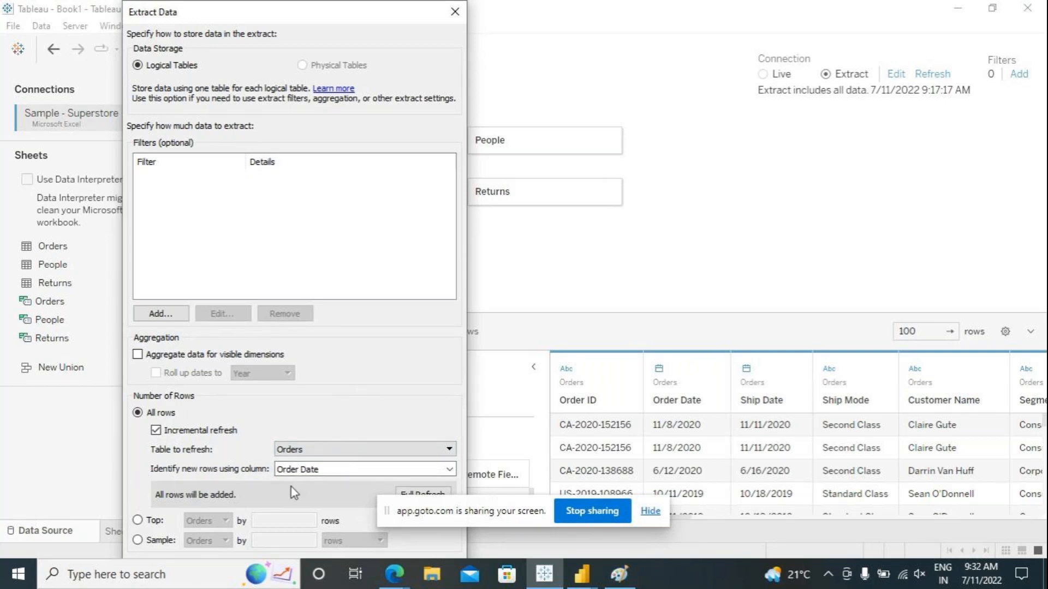
pyautogui.click(327, 474)
pyautogui.click(323, 482)
pyautogui.moveTo(516, 507); pyautogui.dragTo(890, 550)
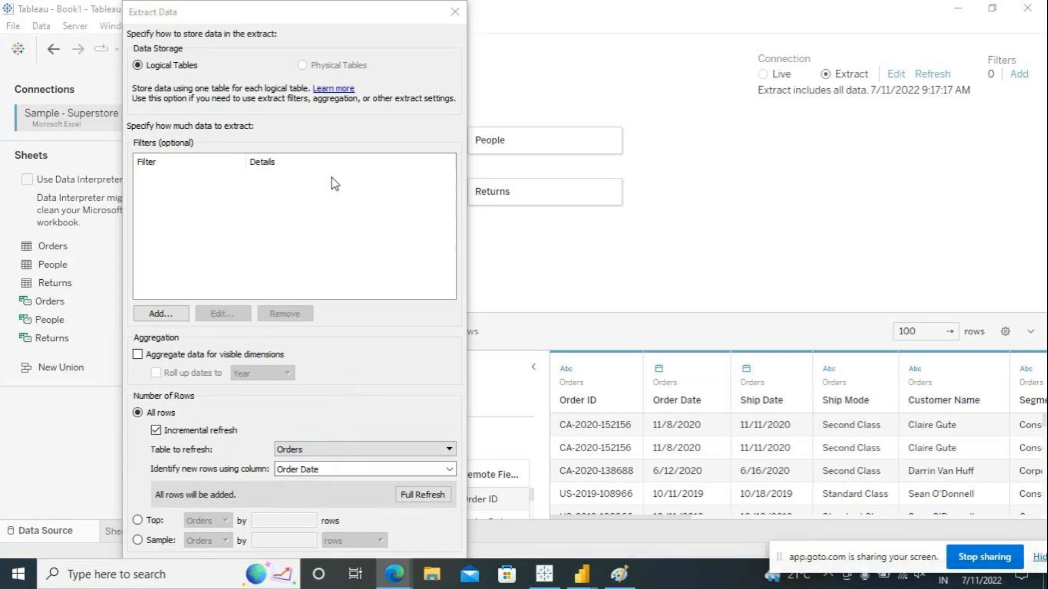
pyautogui.moveTo(278, 23); pyautogui.dragTo(439, 5)
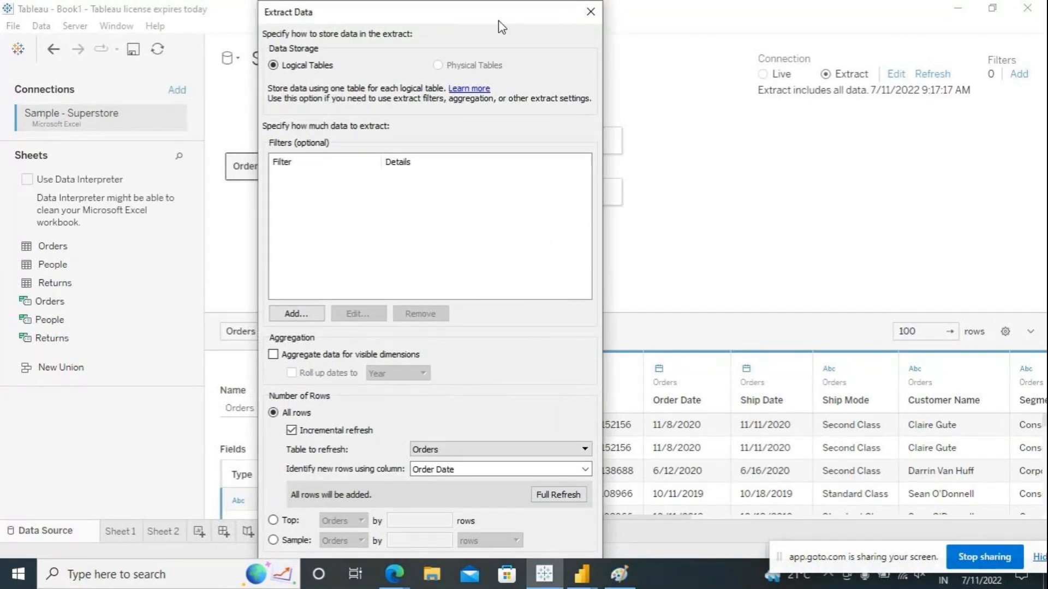
pyautogui.click(590, 11)
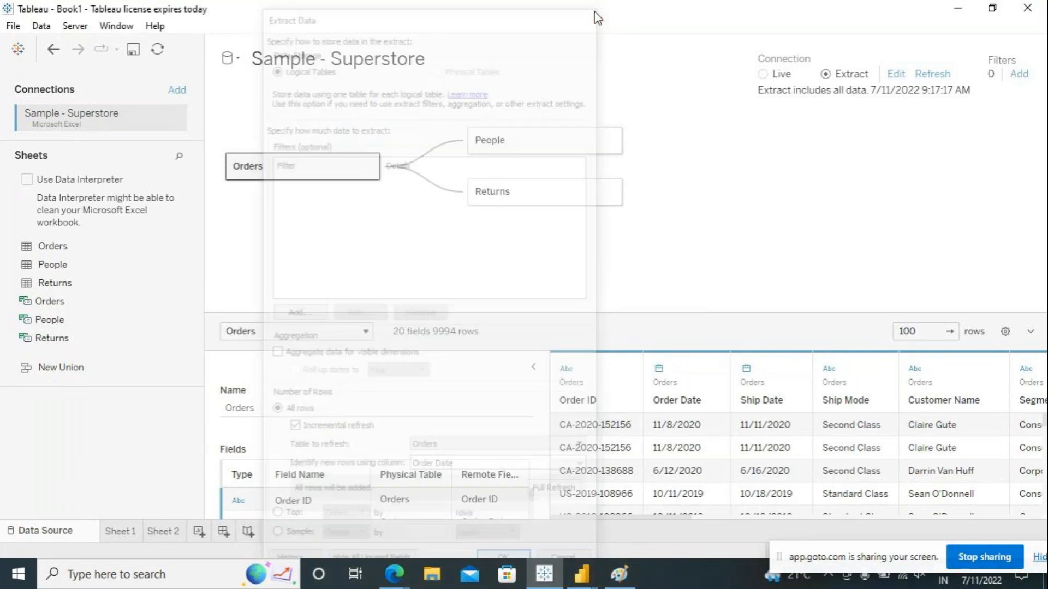
# From Sheet 1, start publishing the workbook to Tableau Online, and leave the sign-in and sharing dialogs without connecting.
pyautogui.click(120, 531)
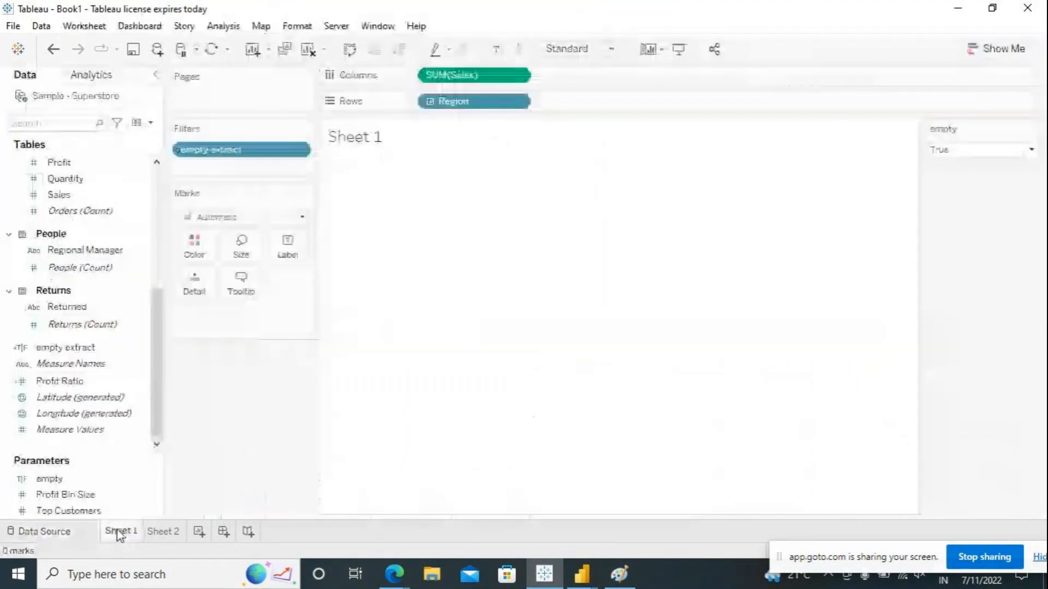
pyautogui.click(335, 26)
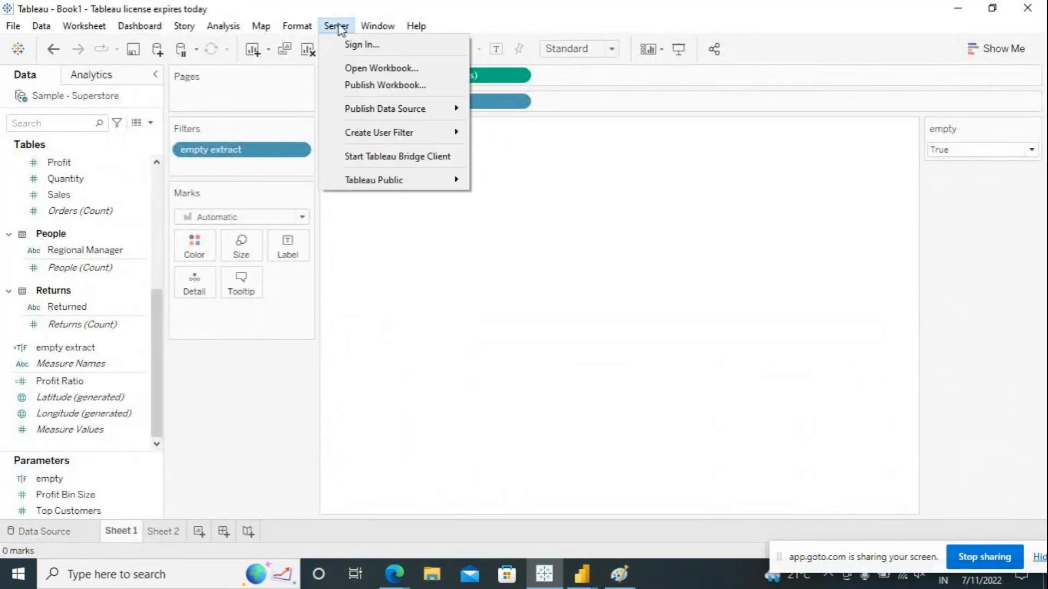
pyautogui.click(419, 87)
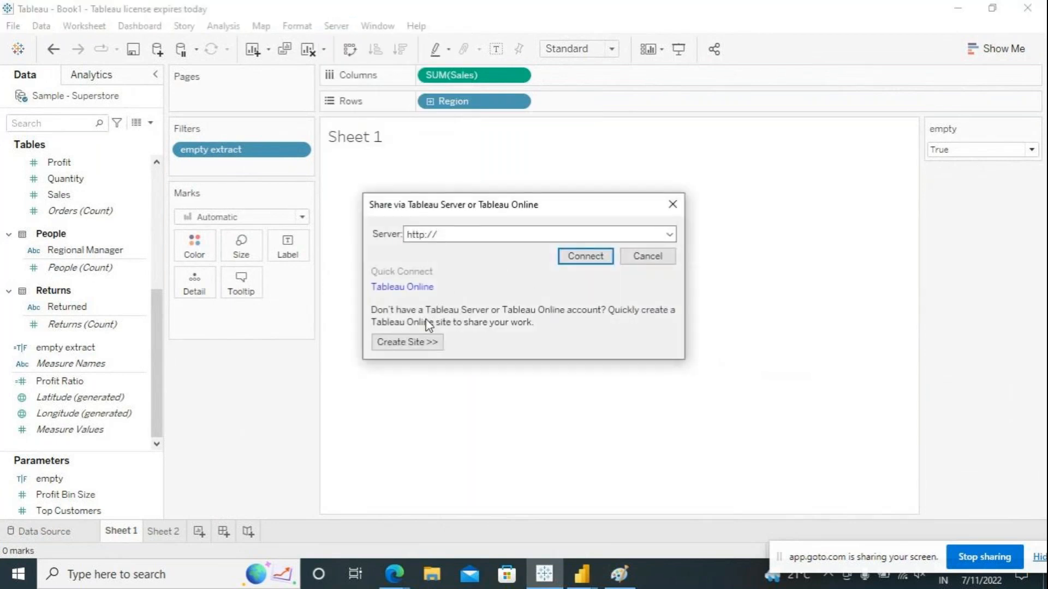
pyautogui.click(413, 288)
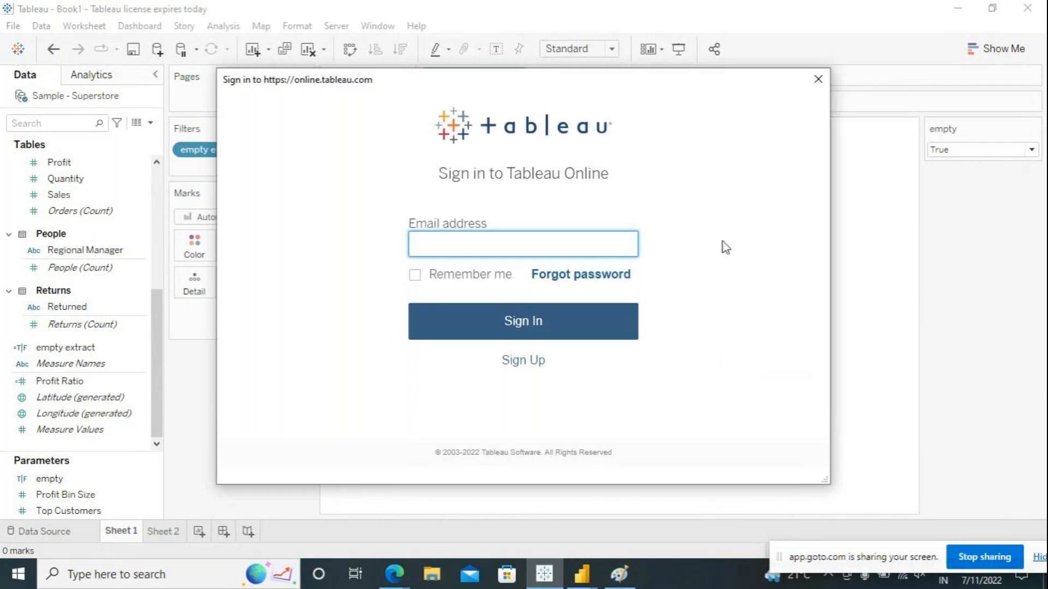
pyautogui.click(822, 81)
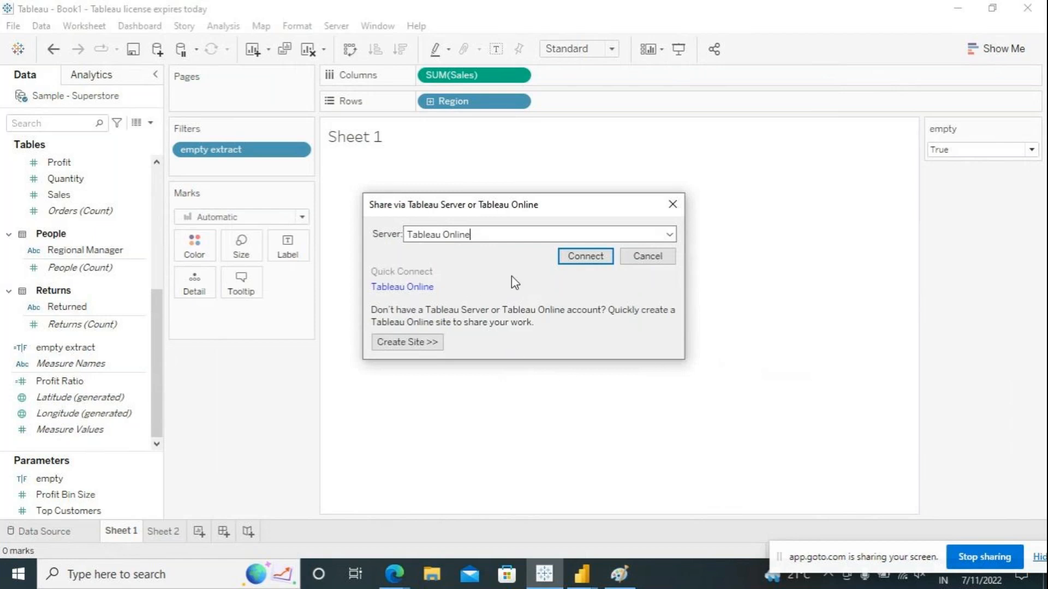
pyautogui.click(665, 235)
pyautogui.click(677, 207)
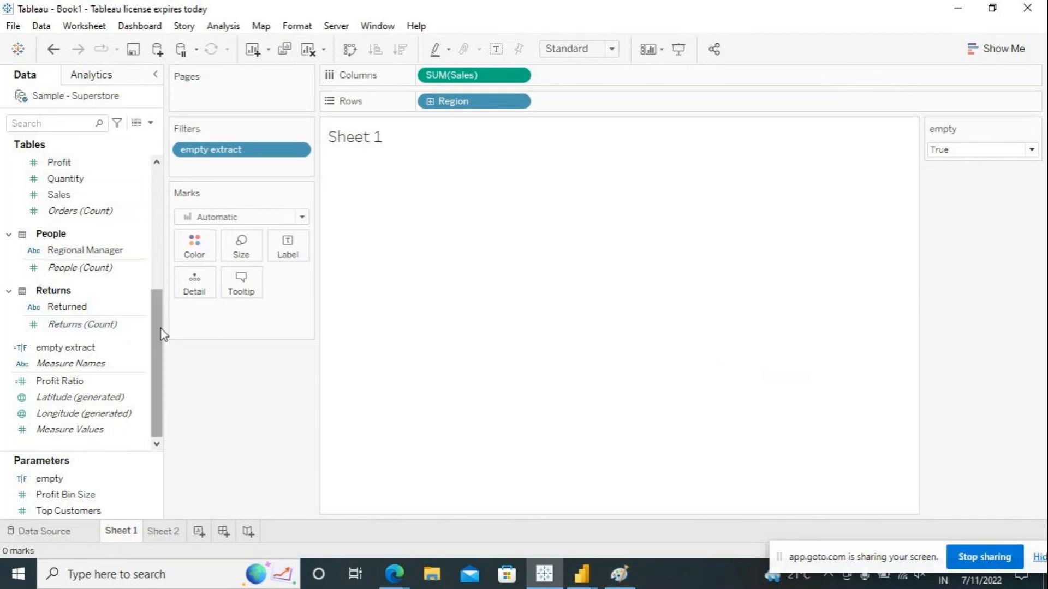
# Slightly widen the data pane and the Filters and Marks area of Sheet 1.
pyautogui.scroll(1, 161, 290)
pyautogui.scroll(5, 161, 289)
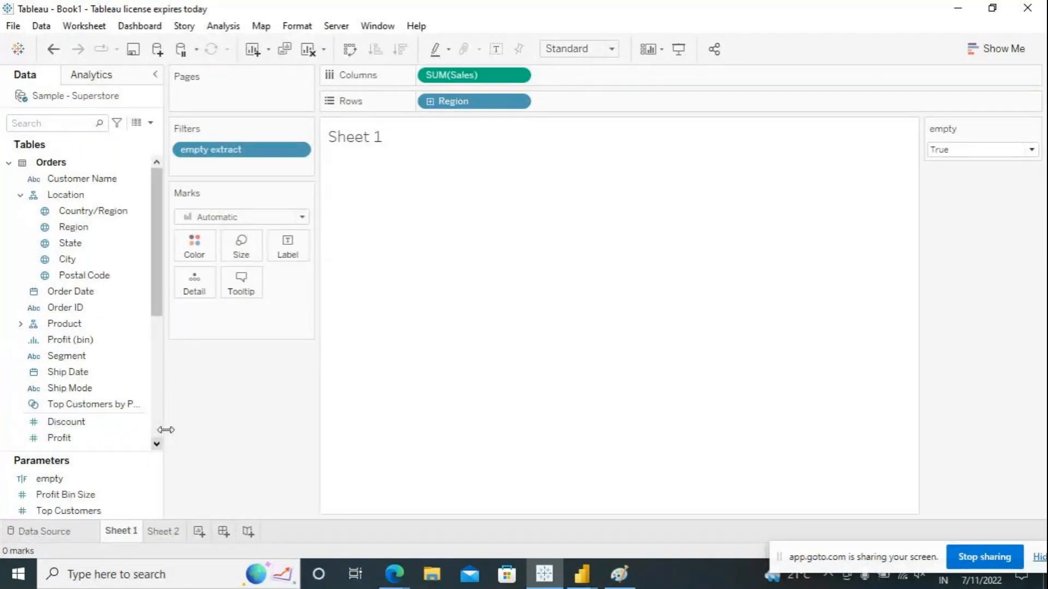
pyautogui.moveTo(164, 428)
pyautogui.mouseDown()
pyautogui.moveTo(227, 428)
pyautogui.moveTo(169, 429)
pyautogui.mouseUp()
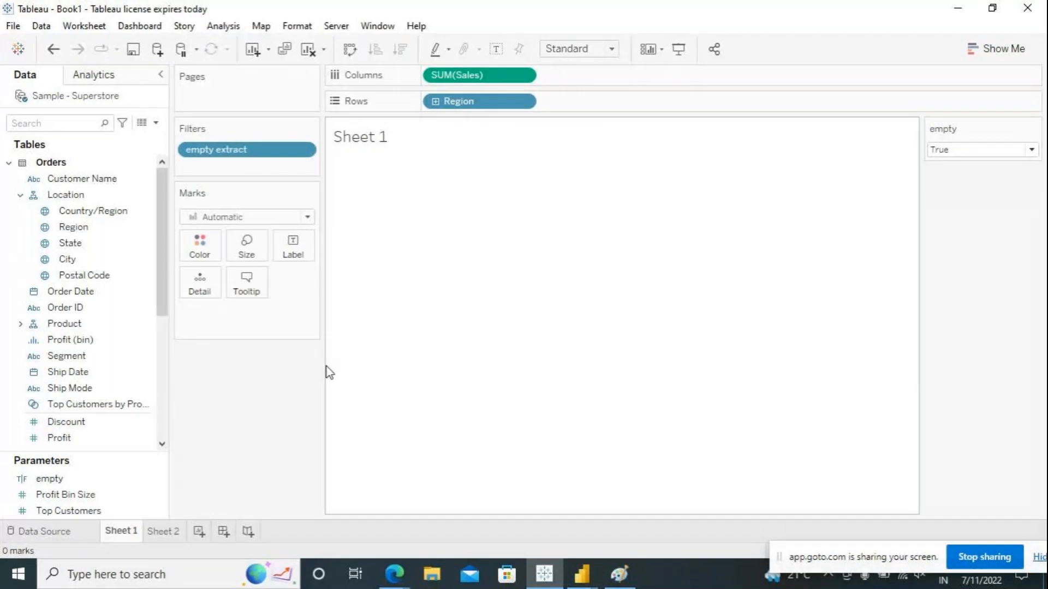
pyautogui.moveTo(327, 371); pyautogui.dragTo(351, 370)
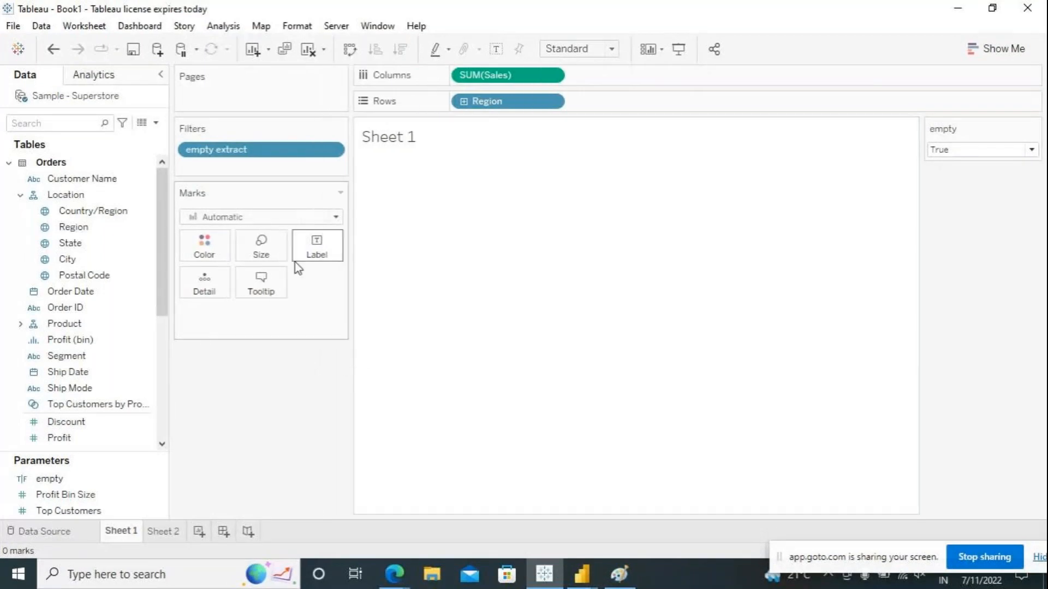
# Start a new calculated field and limit its function list to the Date functions.
pyautogui.click(221, 25)
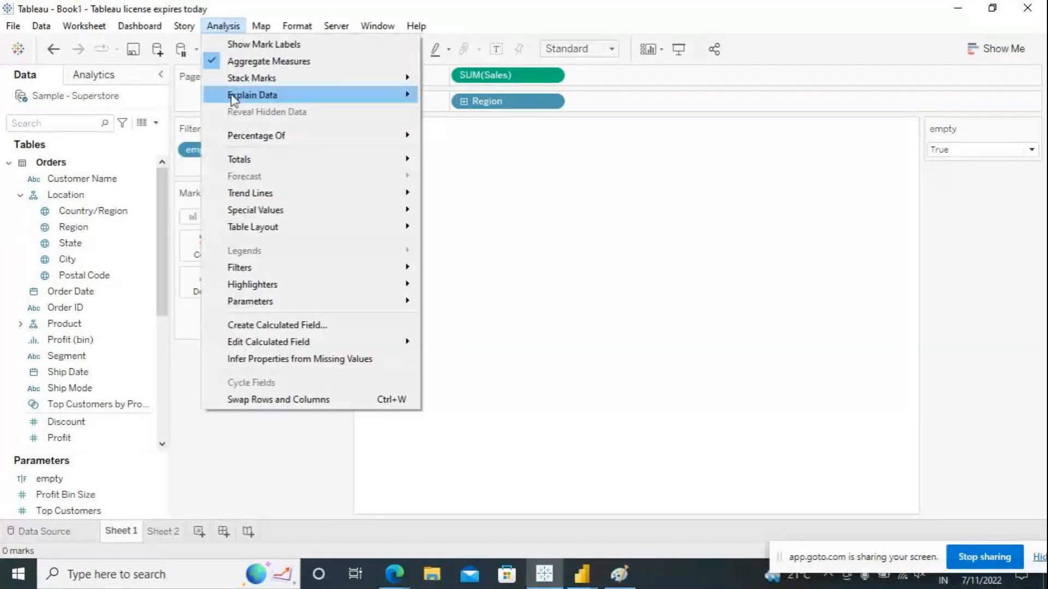
pyautogui.click(339, 326)
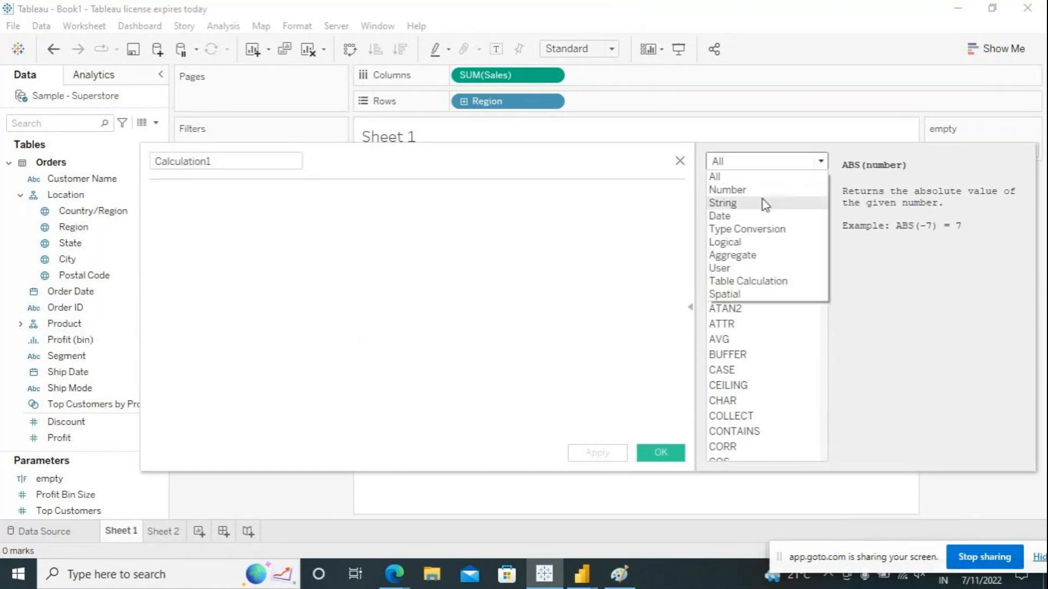
pyautogui.click(749, 218)
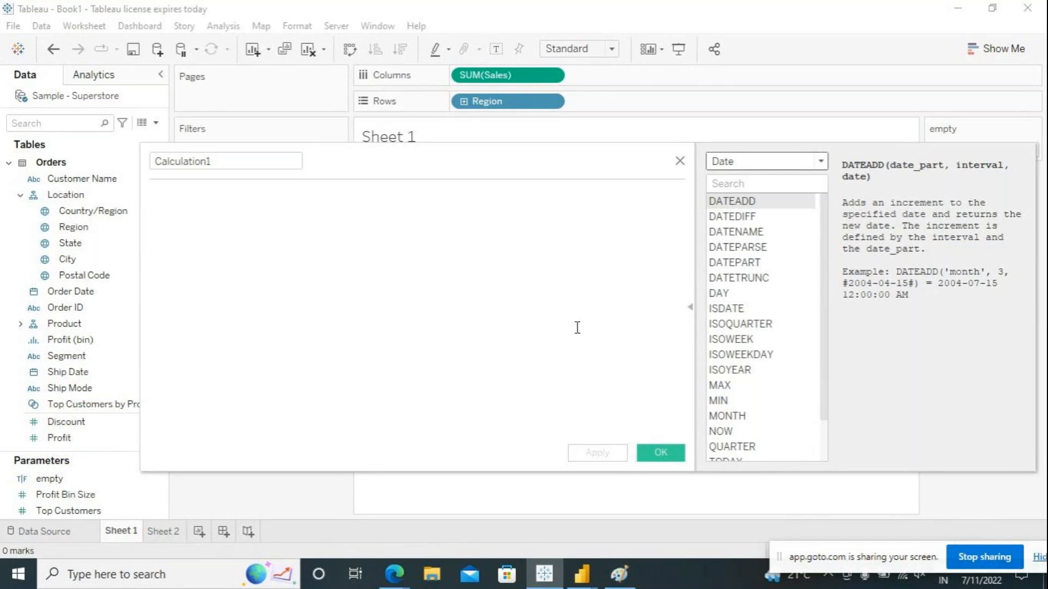
# Review the descriptions of the date functions MONTH, NOW, QUARTER, TODAY, WEEK and YEAR.
pyautogui.click(747, 415)
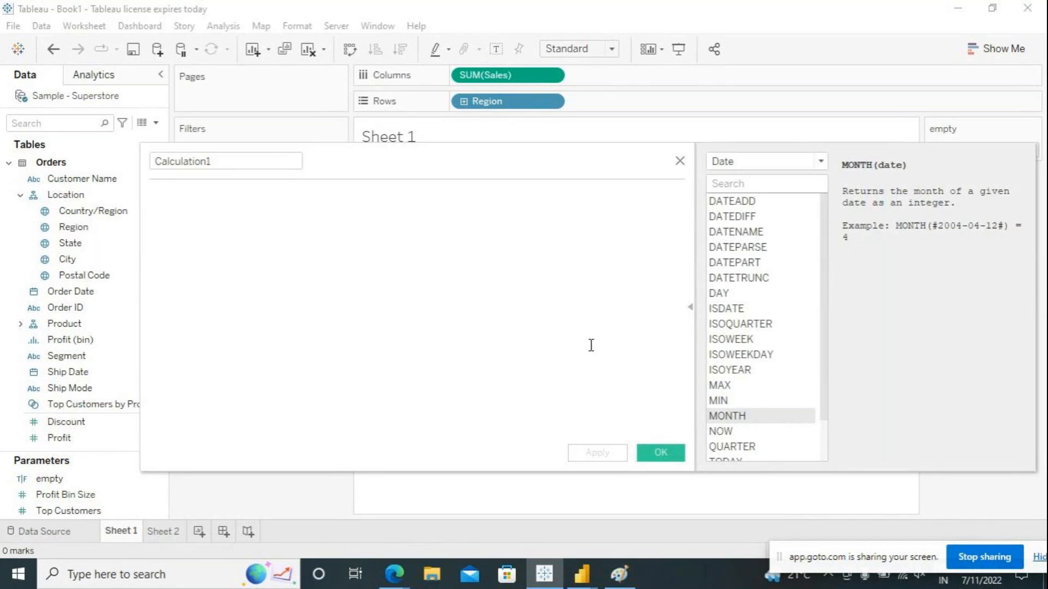
pyautogui.scroll(-1, 766, 364)
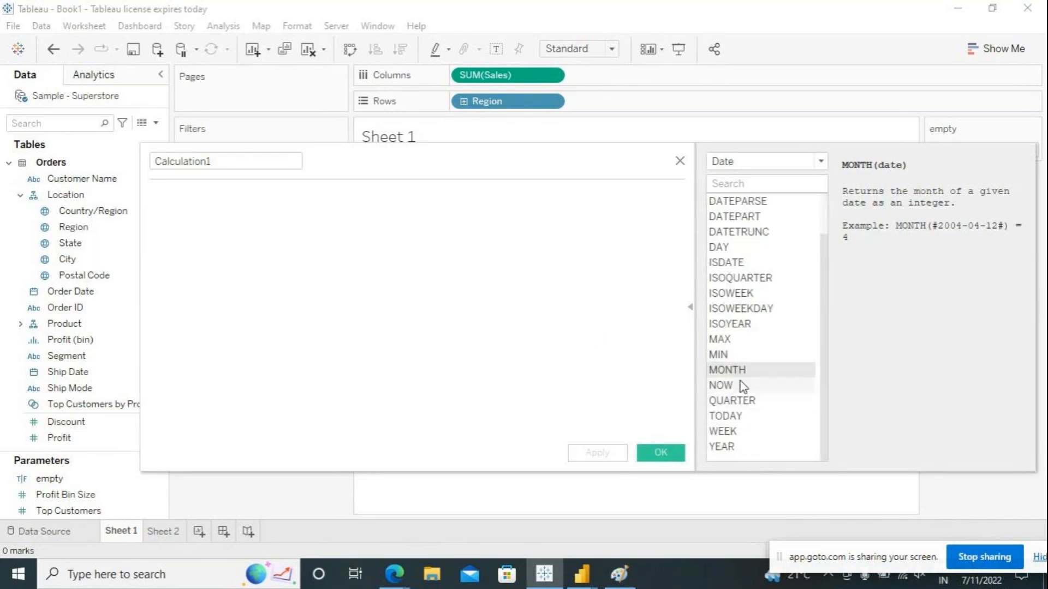
pyautogui.click(723, 385)
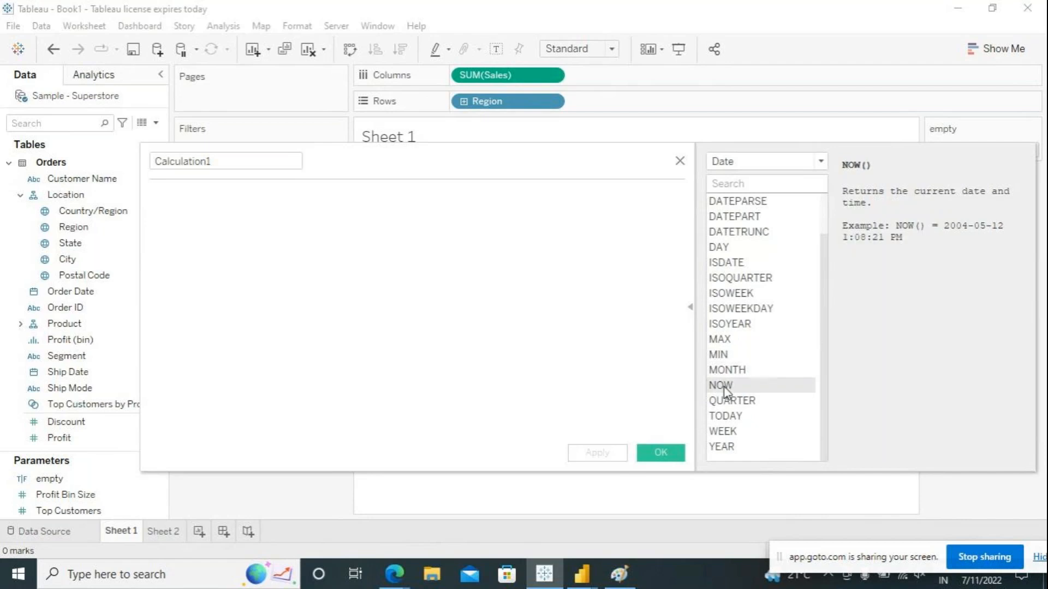
pyautogui.click(745, 406)
pyautogui.click(731, 419)
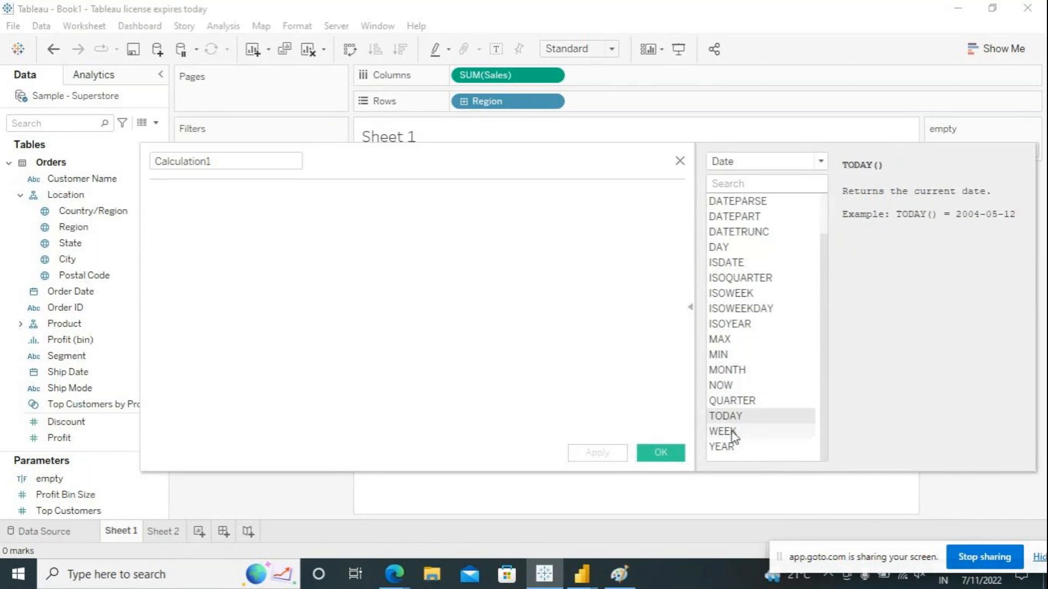
pyautogui.click(731, 435)
pyautogui.click(731, 449)
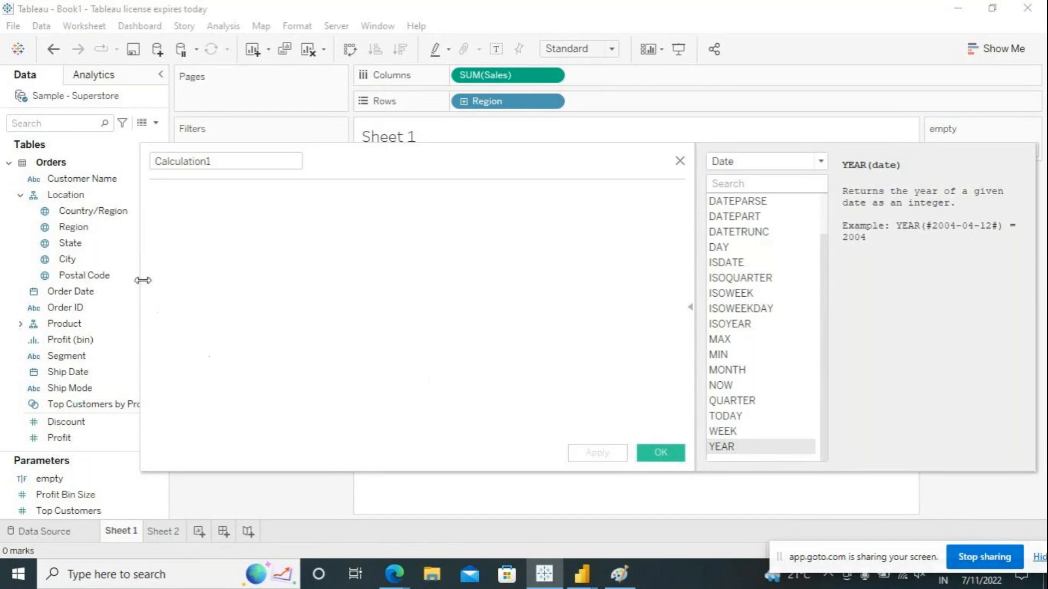
# Narrow the calculation editor, switch to Sheet 2 and name the new calculation "year of order date".
pyautogui.moveTo(143, 277); pyautogui.dragTo(374, 289)
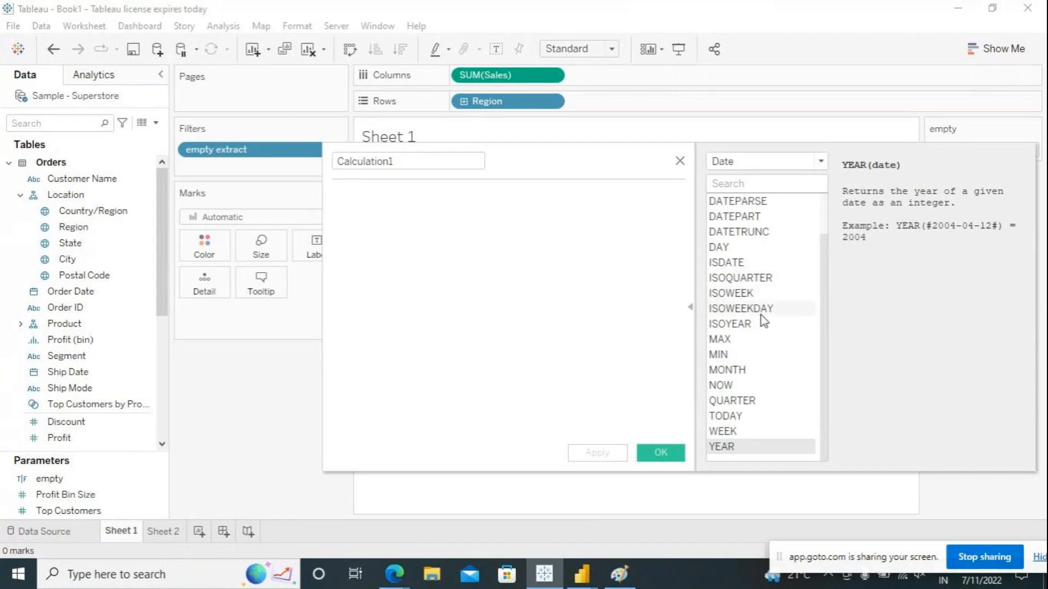
pyautogui.scroll(1, 761, 315)
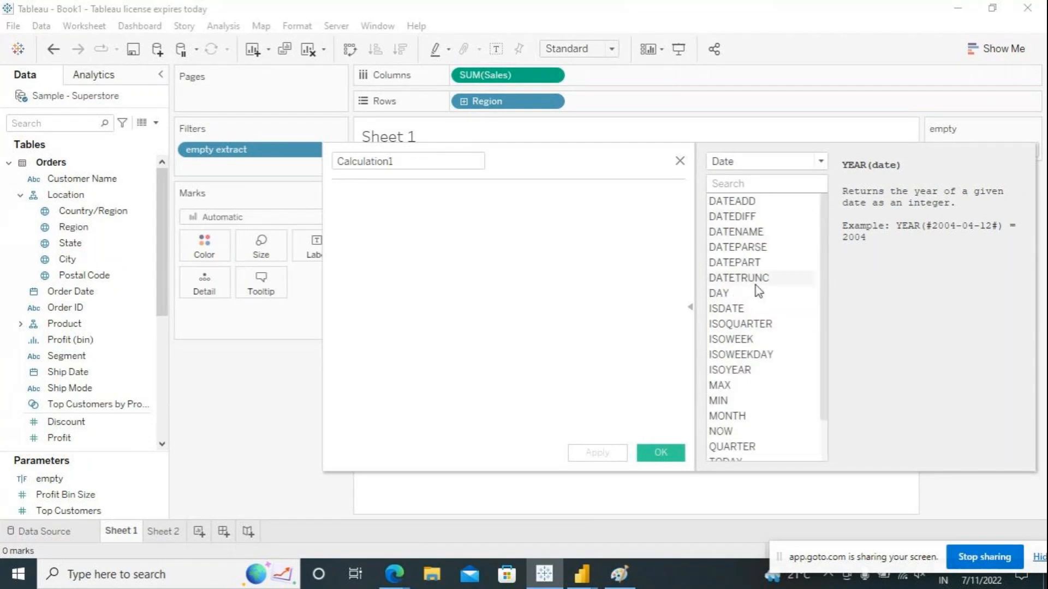
pyautogui.doubleClick(398, 161)
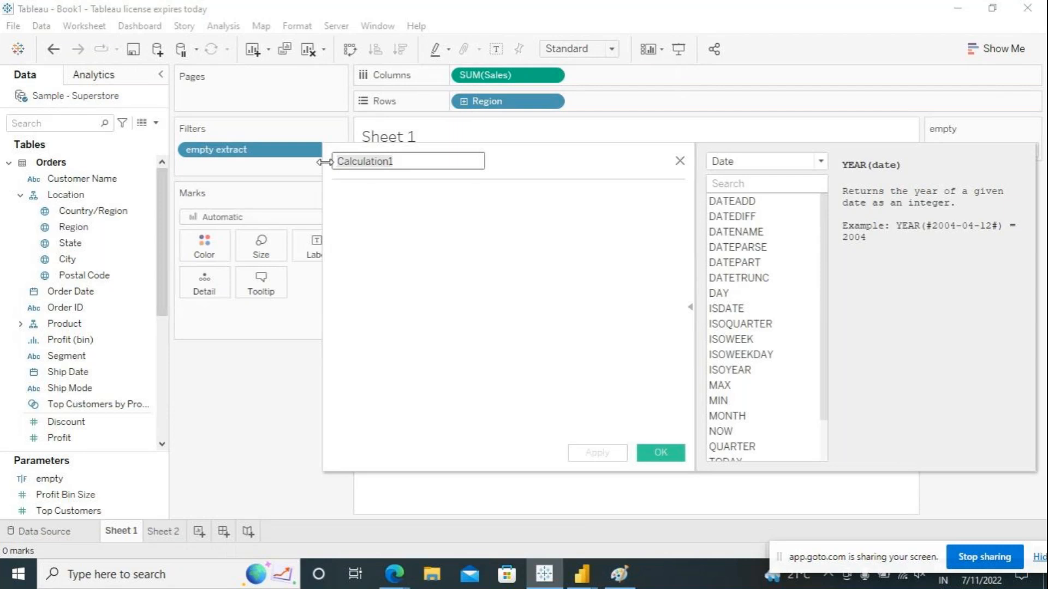
pyautogui.click(168, 532)
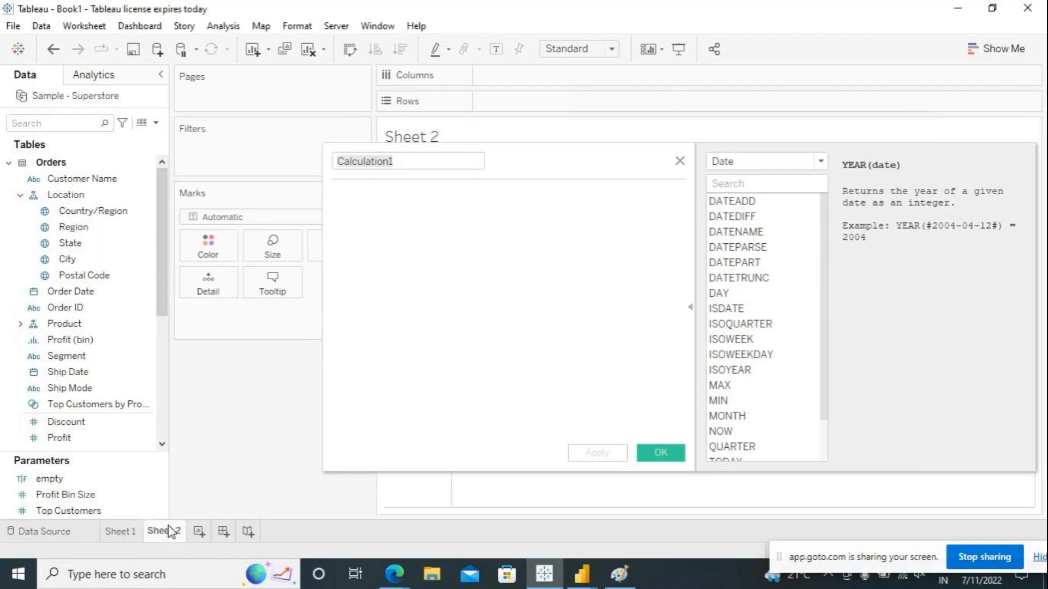
pyautogui.click(401, 162)
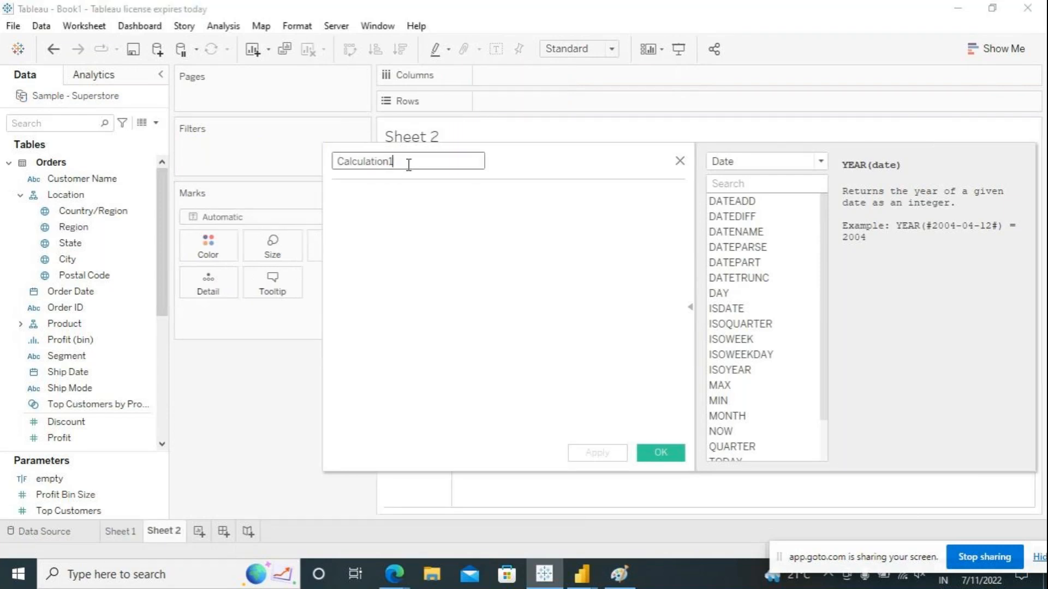
pyautogui.write('year ')
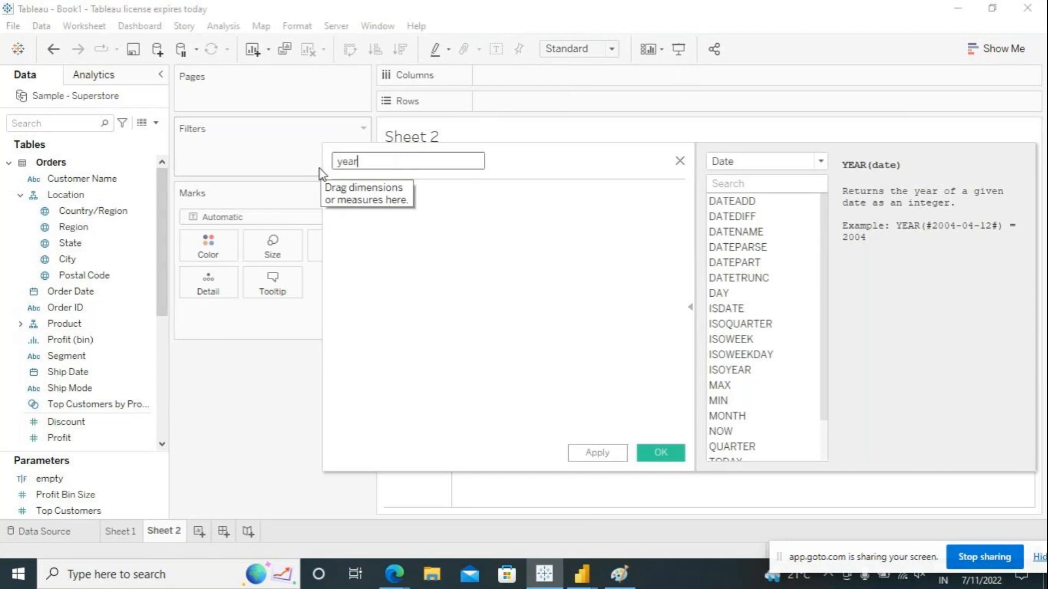
pyautogui.write('of order date')
# Define the calculation as YEAR([Order Date]) and save the calculated field.
pyautogui.click(433, 239)
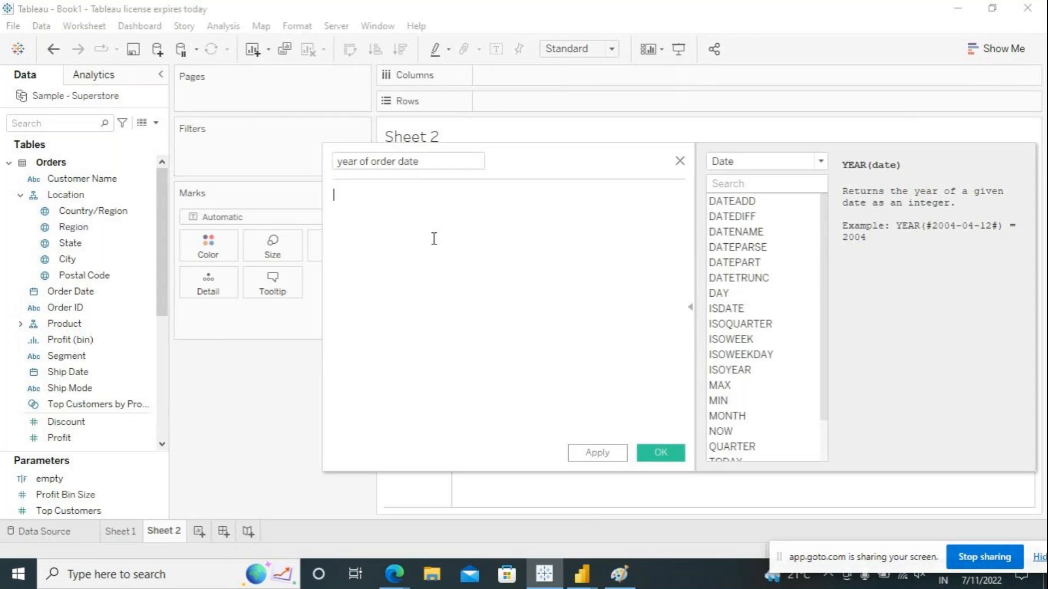
pyautogui.write('year')
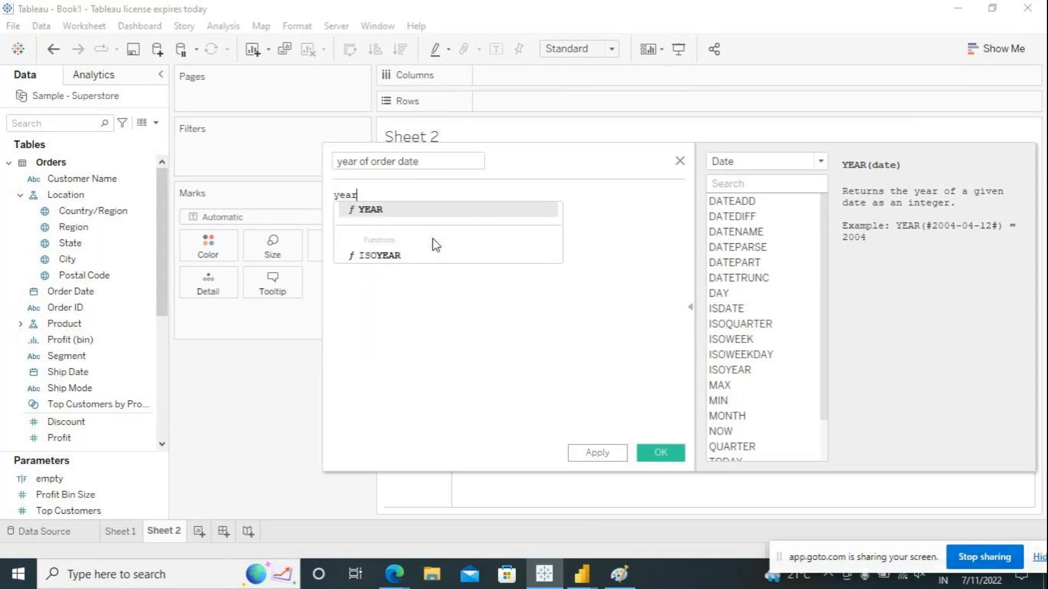
pyautogui.click(374, 210)
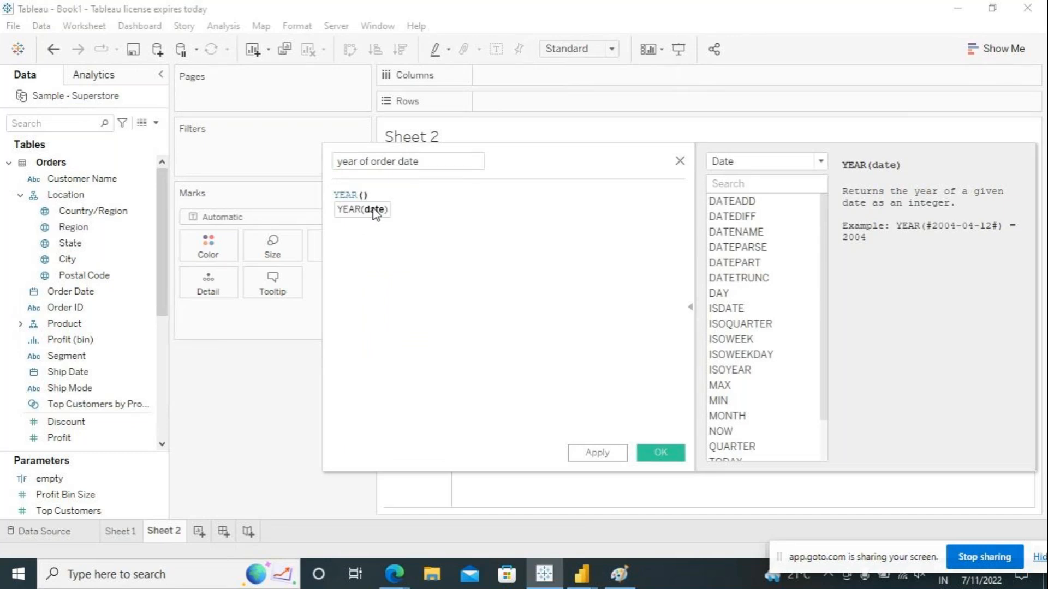
pyautogui.write('ord')
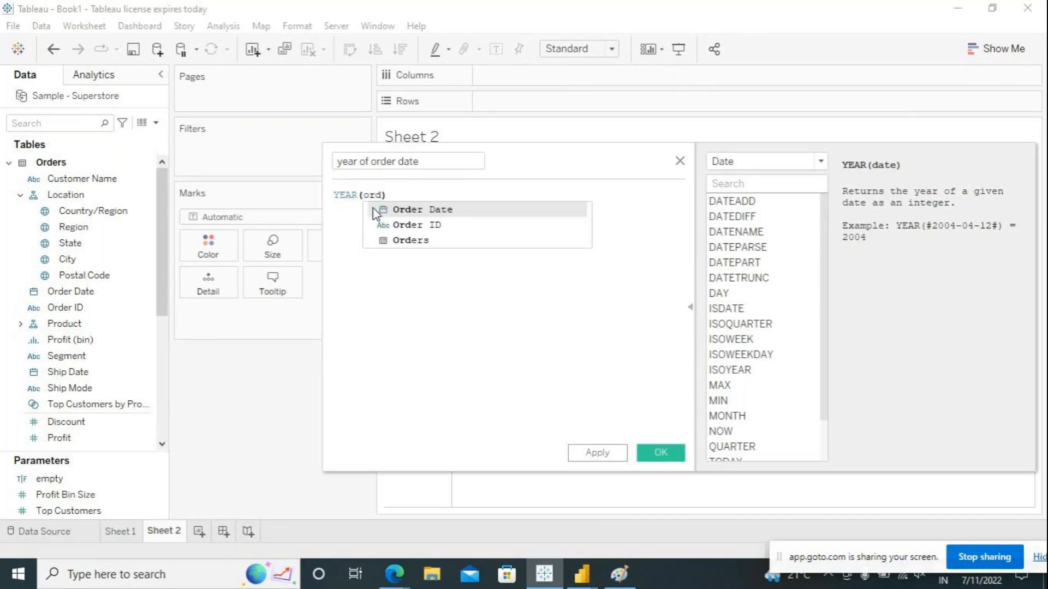
pyautogui.click(409, 210)
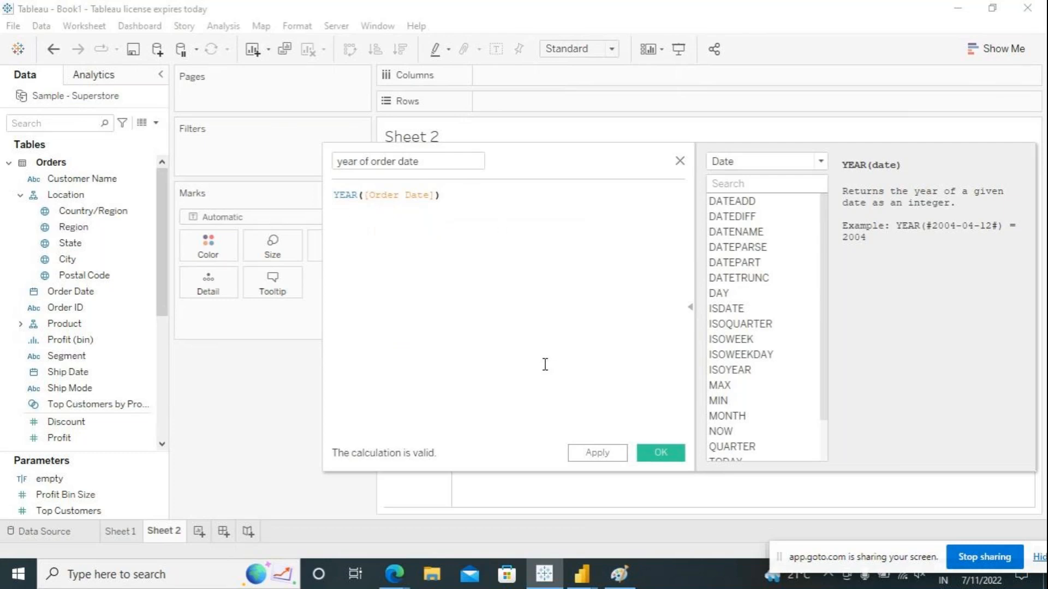
pyautogui.click(661, 453)
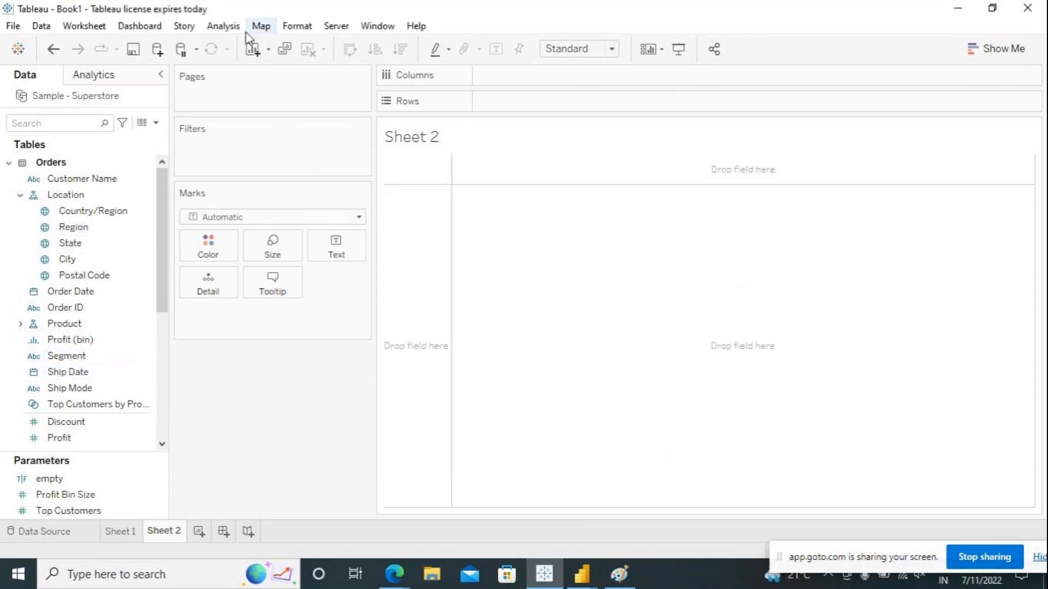
# Start a new calculated field and name it "moth of order date".
pyautogui.click(223, 26)
pyautogui.click(279, 325)
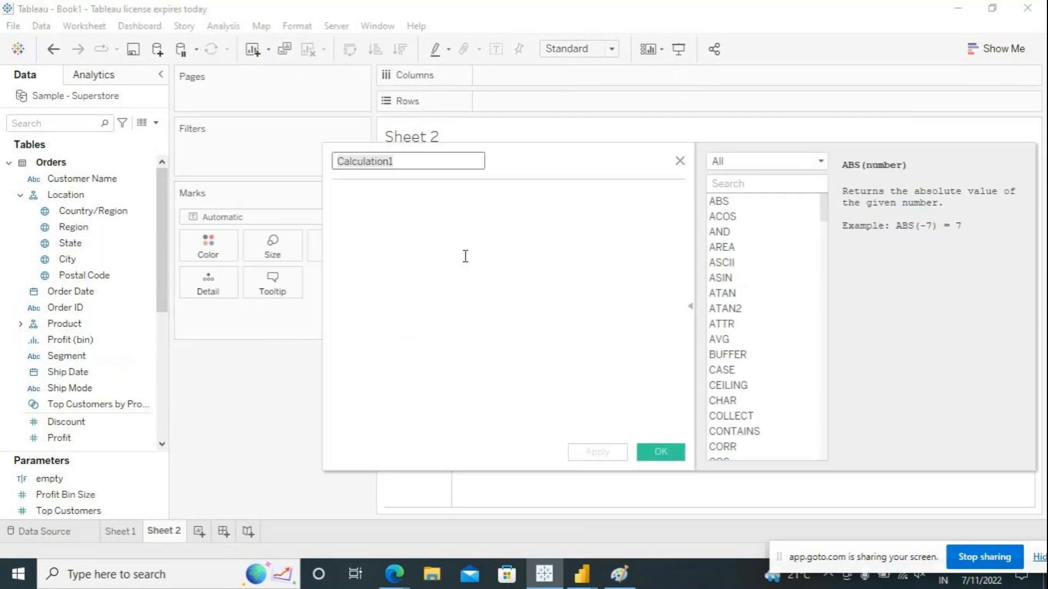
pyautogui.write('pa')
pyautogui.press('BackSpace')
pyautogui.press('BackSpace')
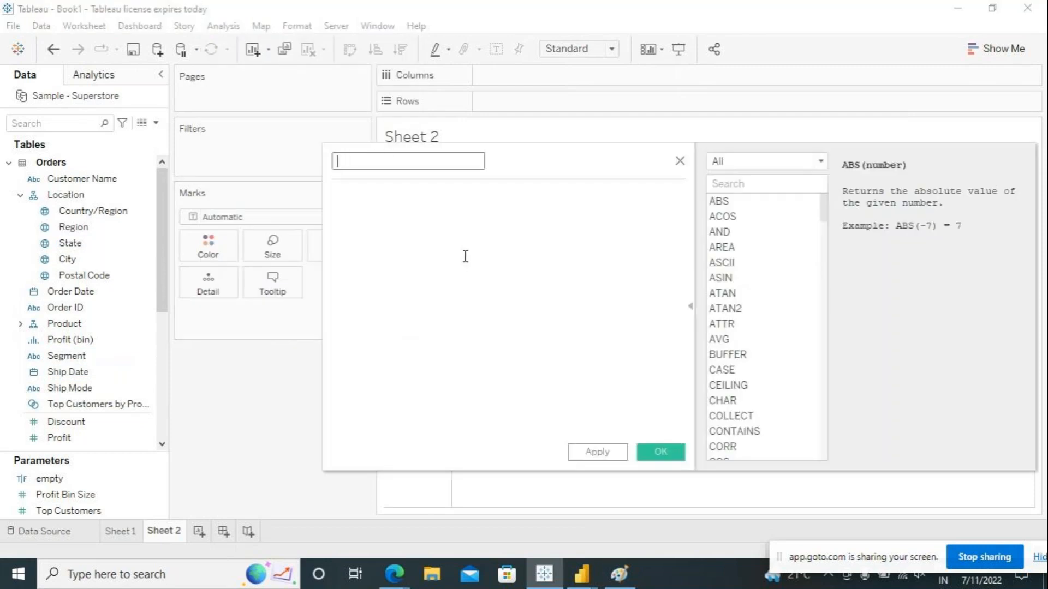
pyautogui.write('moth of order date')
# Enter the formula MONTH([Order Date]) for the month calculation, then apply and save it.
pyautogui.click(402, 232)
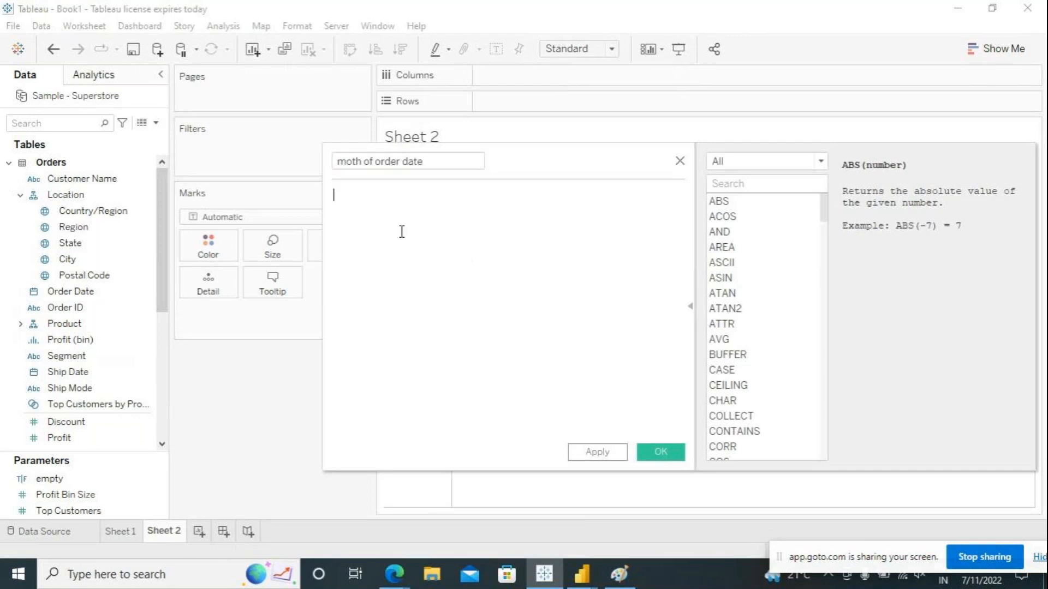
pyautogui.write('mon')
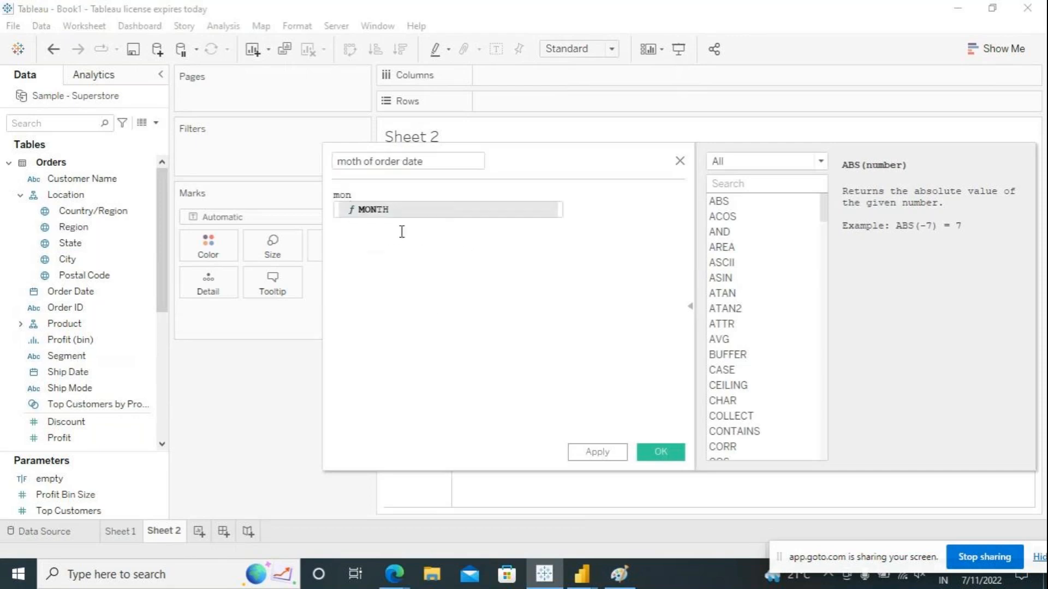
pyautogui.click(395, 214)
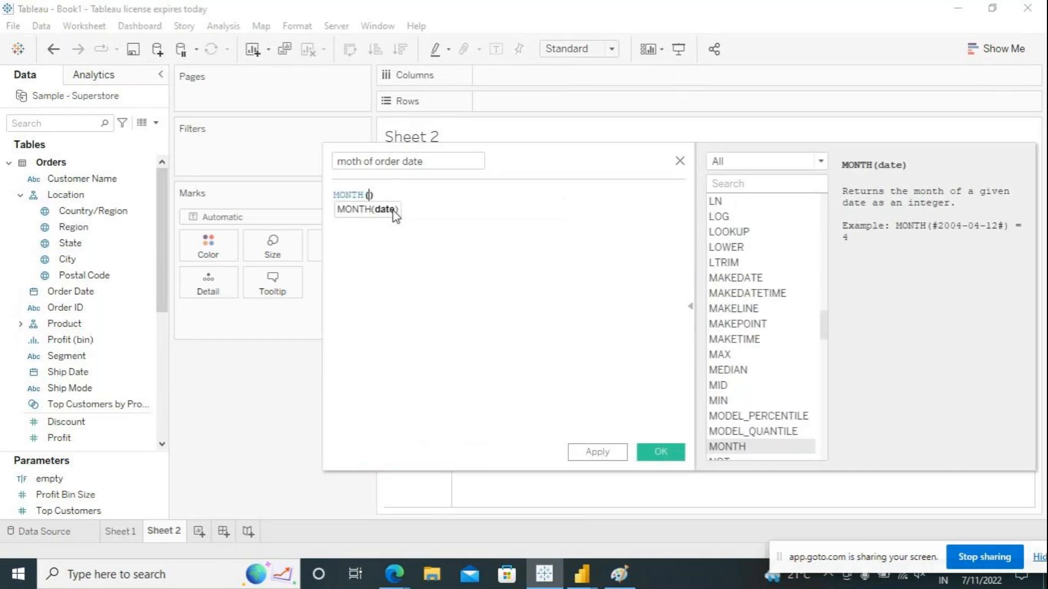
pyautogui.write('ord')
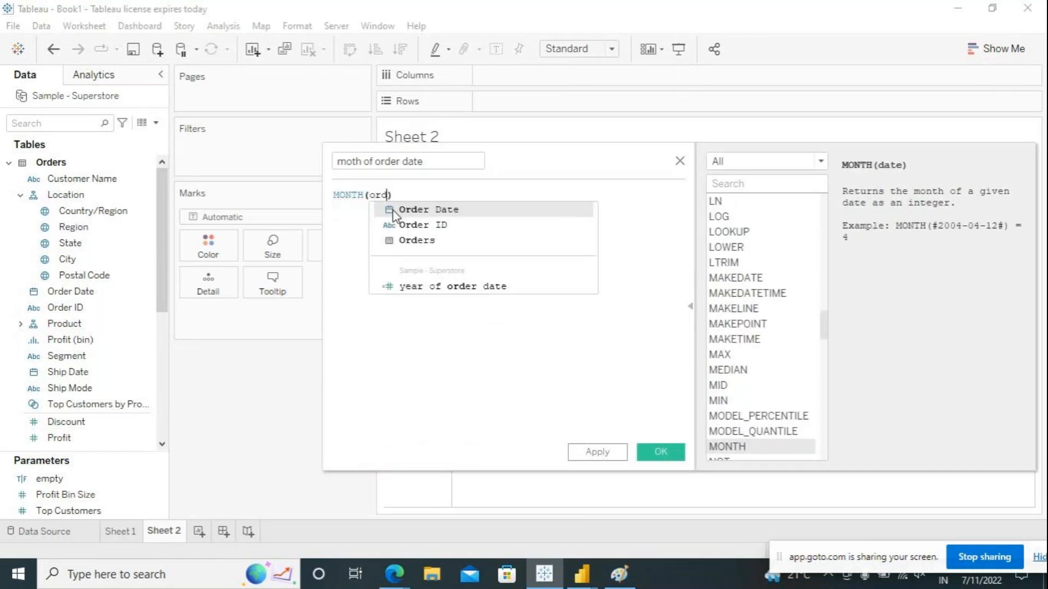
pyautogui.click(466, 213)
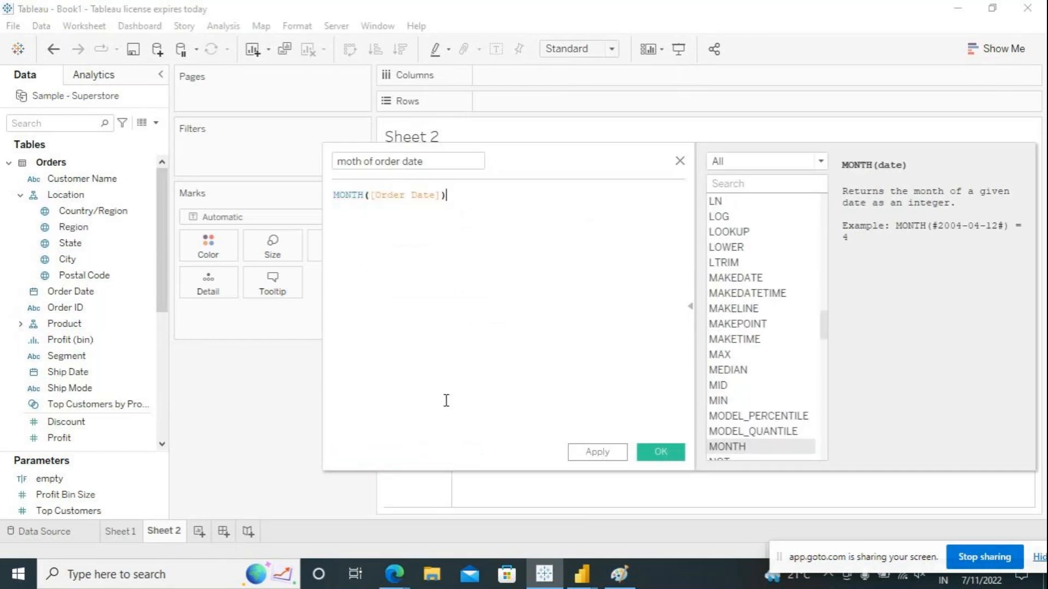
pyautogui.click(604, 456)
pyautogui.click(638, 454)
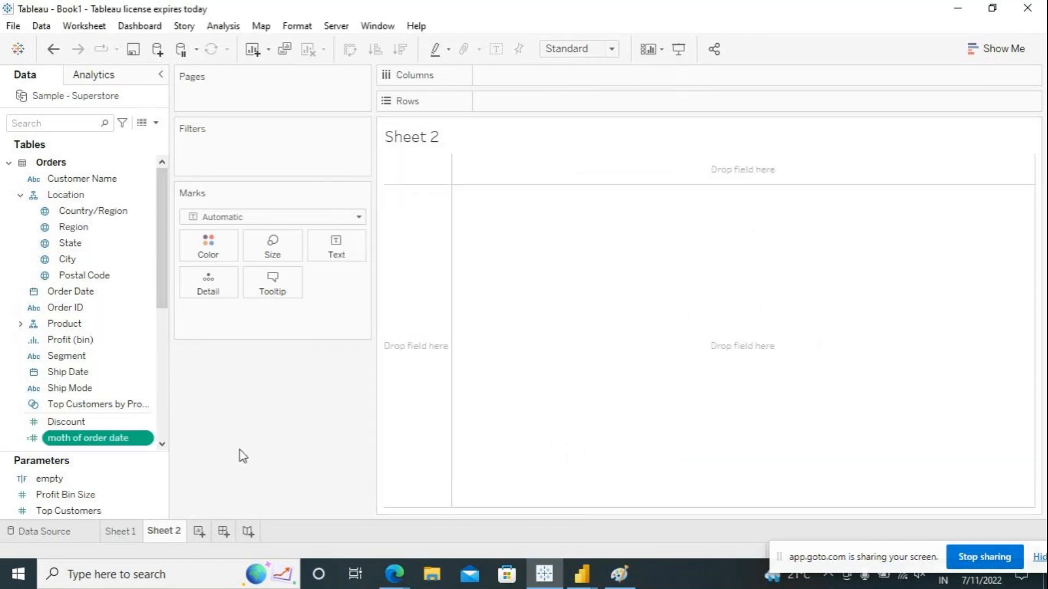
# Create another calculated field and name it "day of order date".
pyautogui.moveTo(163, 293); pyautogui.dragTo(164, 311)
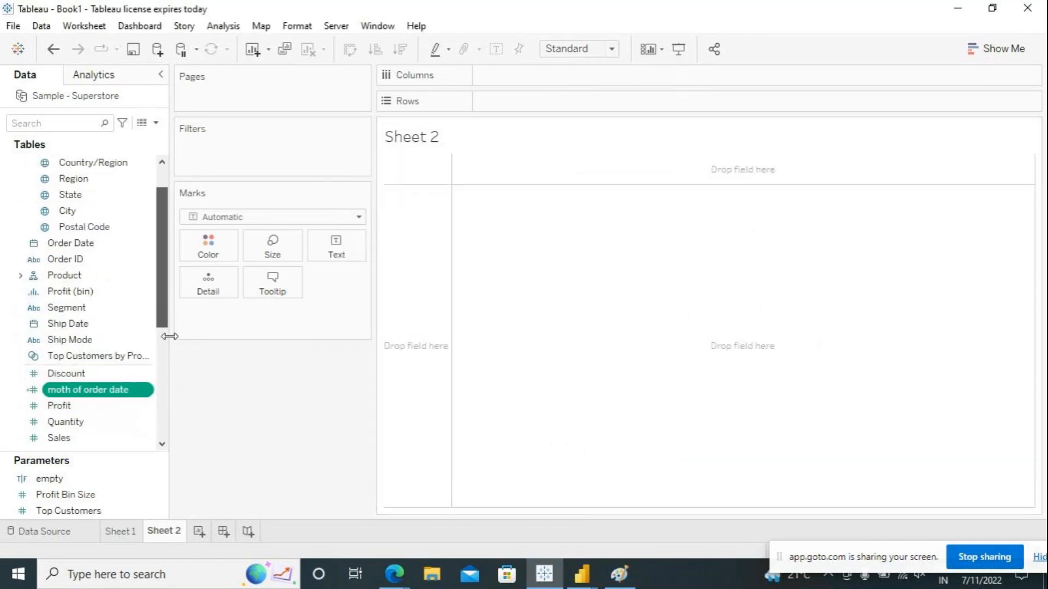
pyautogui.click(223, 27)
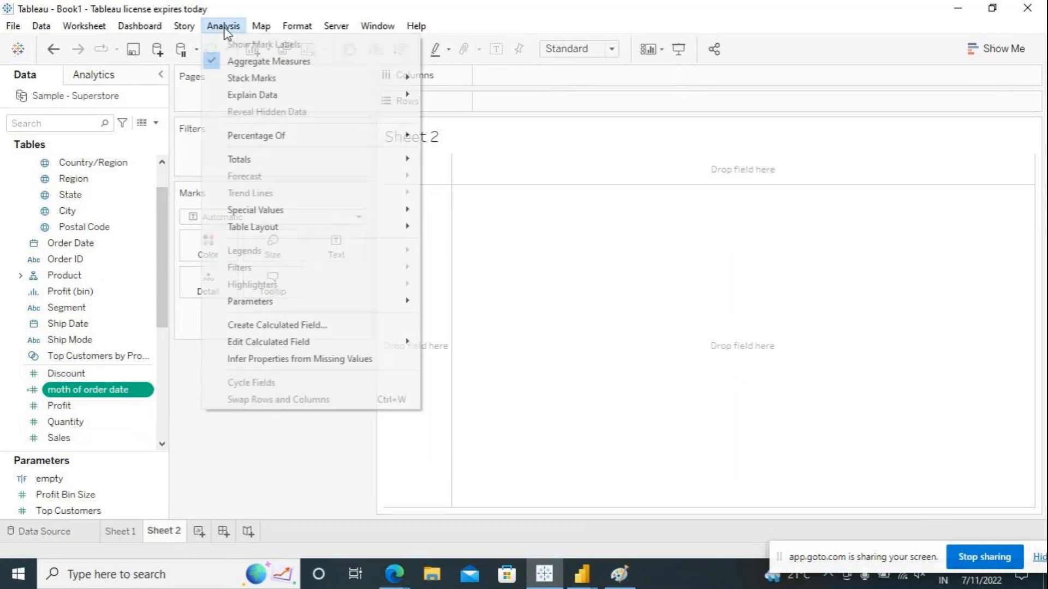
pyautogui.click(273, 325)
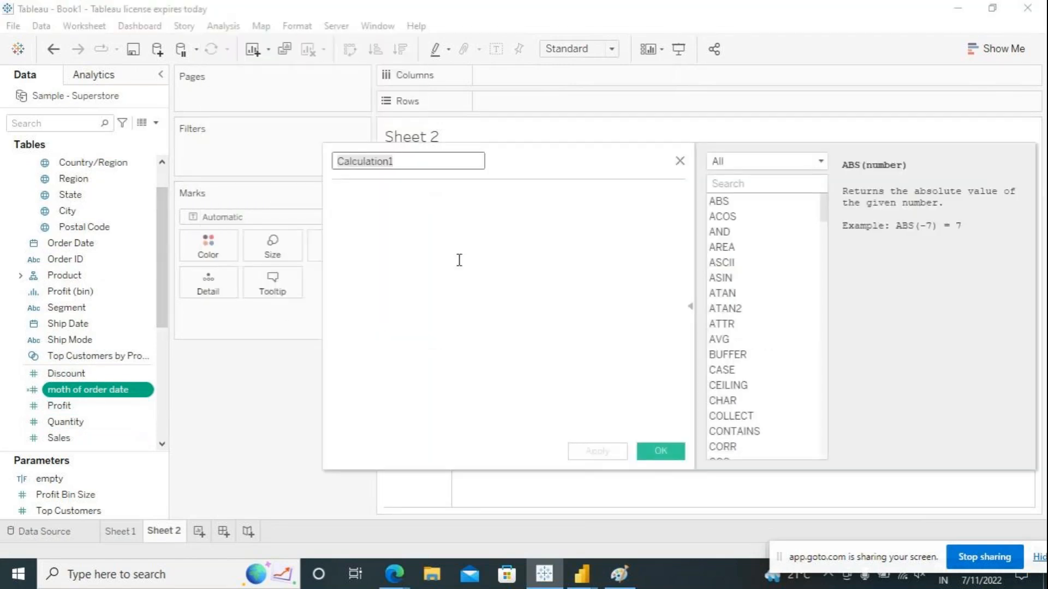
pyautogui.write('day')
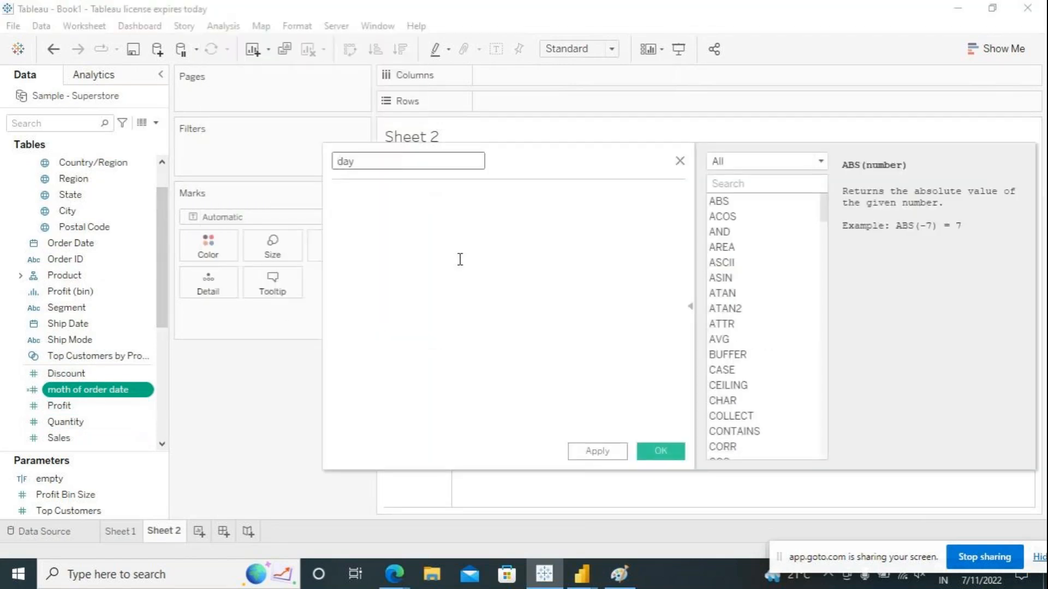
pyautogui.write(' of order date')
# Enter the formula DAY([Order Date]) for the day calculation, then apply and save it.
pyautogui.click(444, 244)
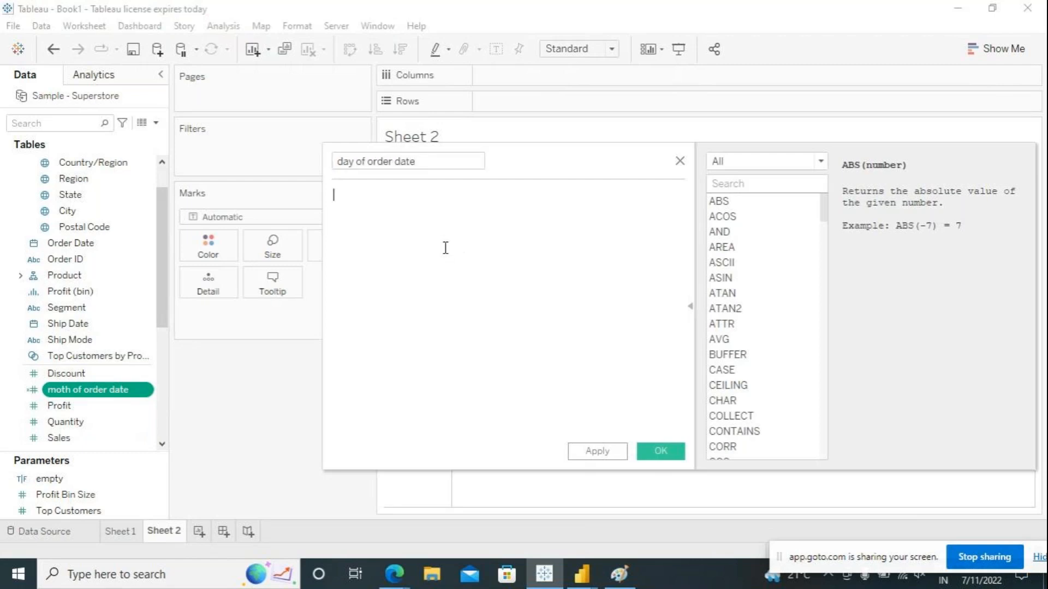
pyautogui.write('day')
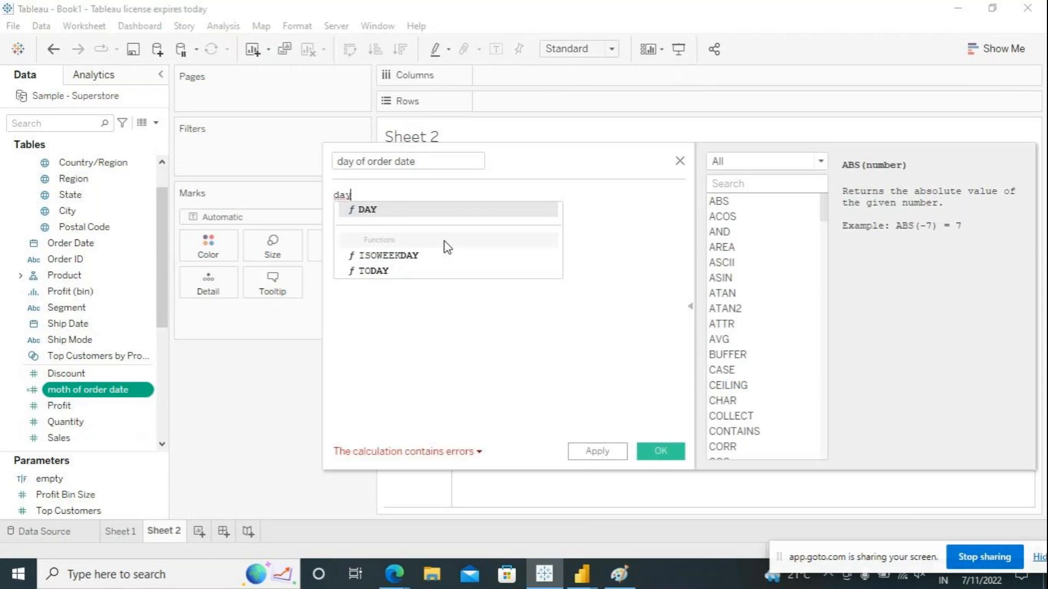
pyautogui.doubleClick(368, 212)
pyautogui.write('order')
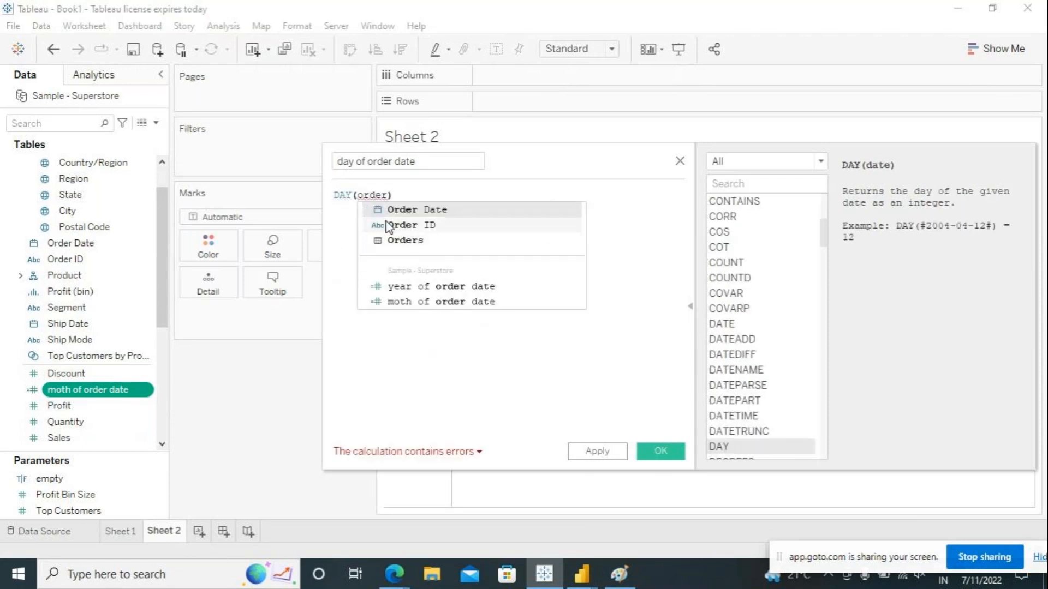
pyautogui.doubleClick(392, 211)
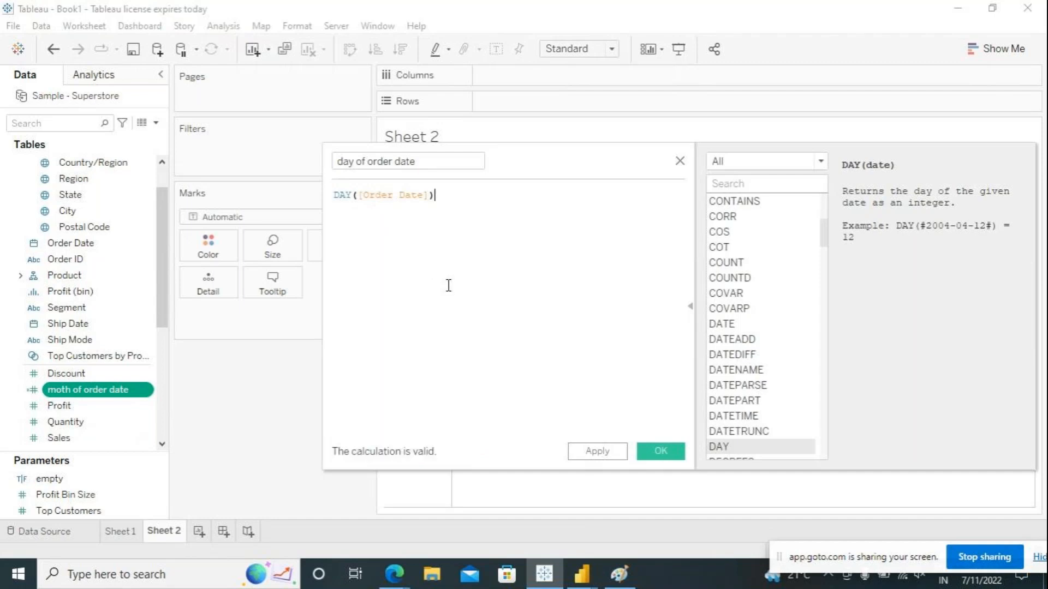
pyautogui.click(600, 450)
pyautogui.click(649, 451)
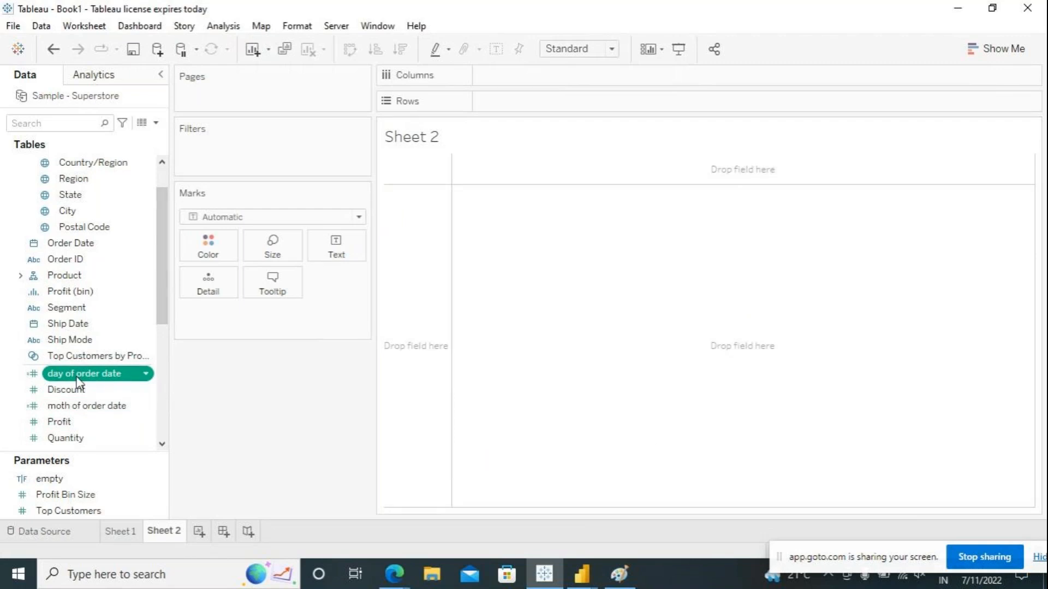
# Open a new calculated field and name it "weeknumber".
pyautogui.click(233, 27)
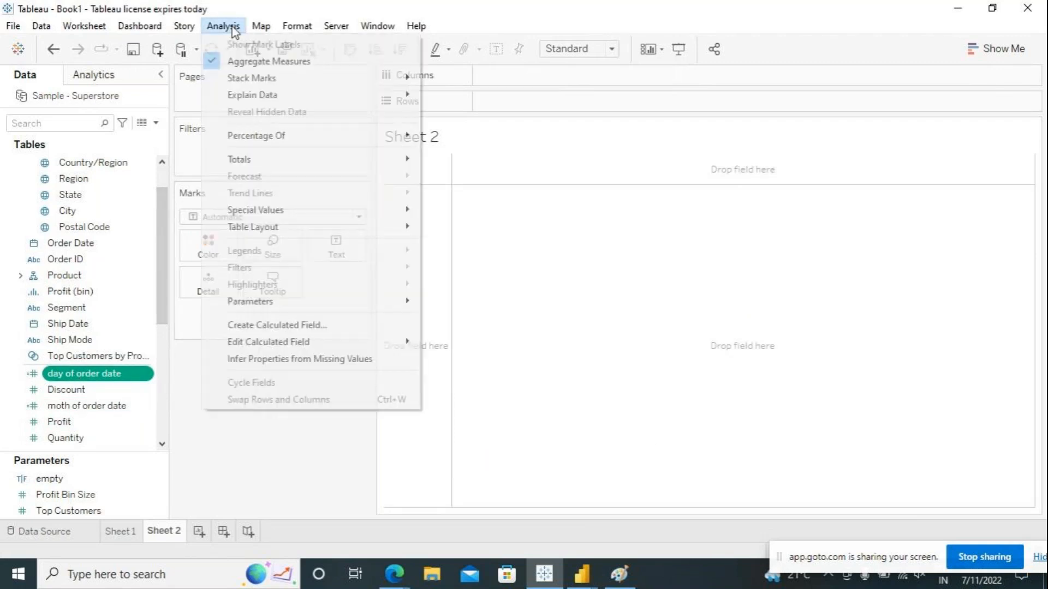
pyautogui.click(288, 323)
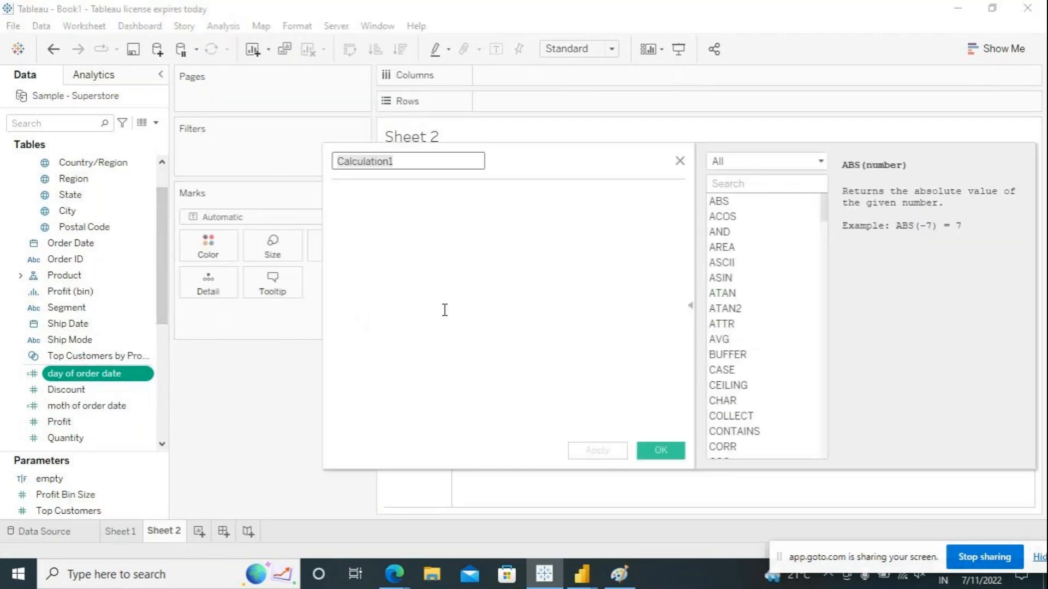
pyautogui.write('week')
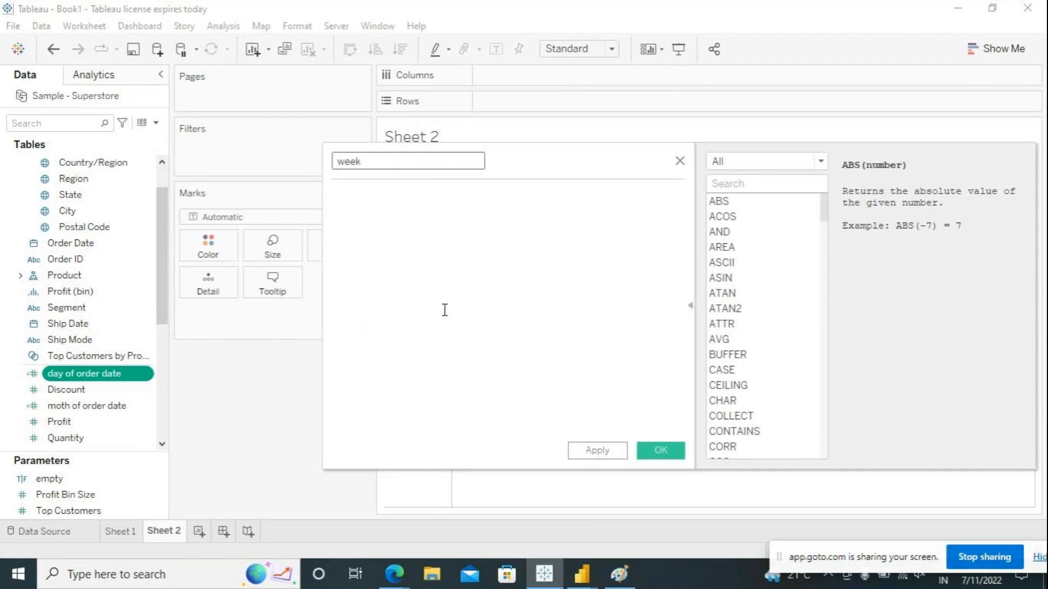
pyautogui.write('number')
# Enter the formula WEEK([Order Date]) for the week number calculation, then apply and save it.
pyautogui.click(423, 268)
pyautogui.write('week')
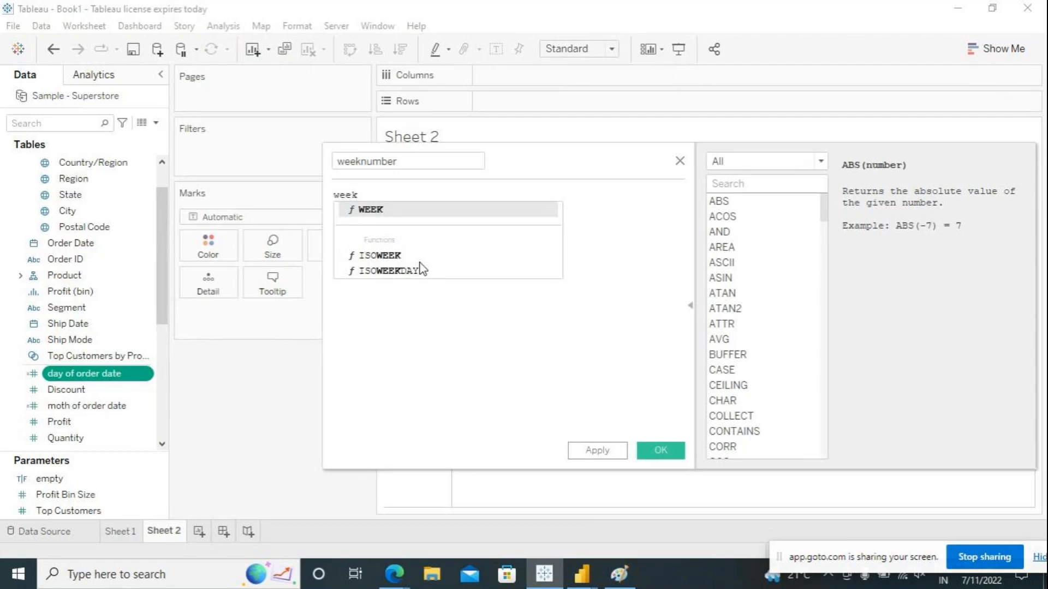
pyautogui.click(398, 210)
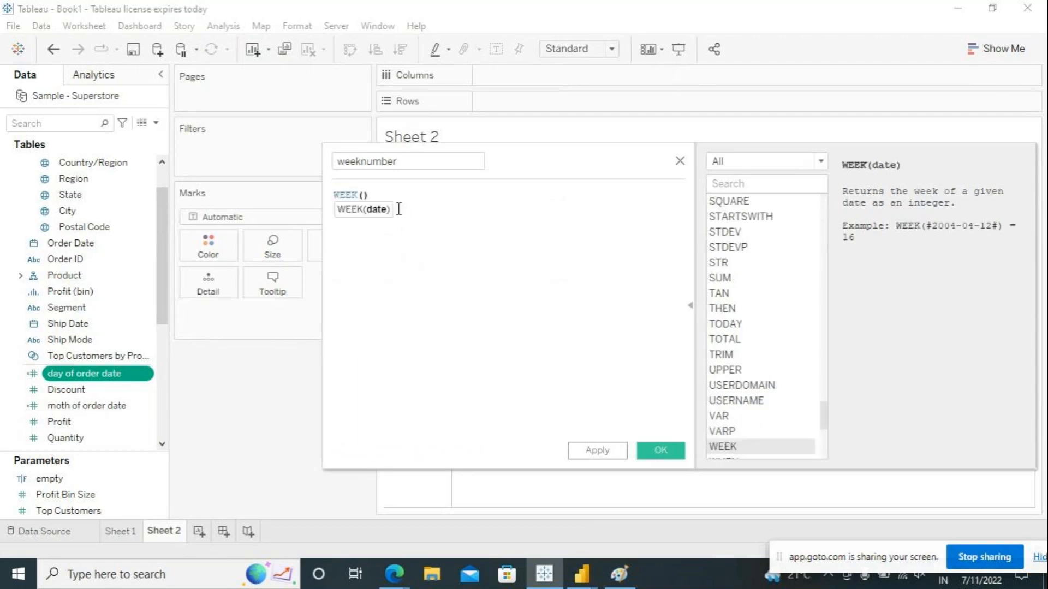
pyautogui.write('order')
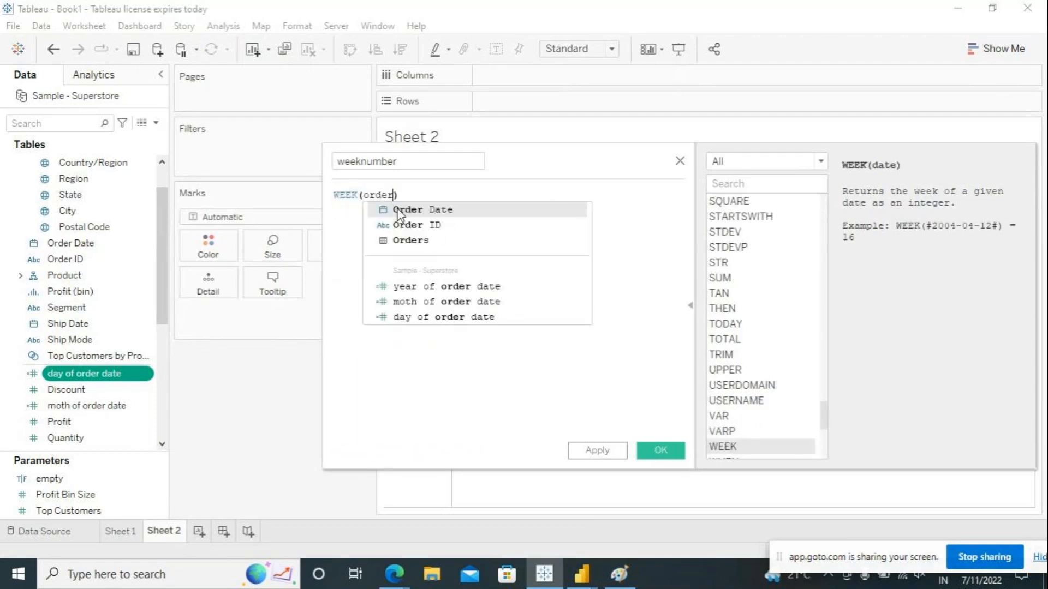
pyautogui.click(404, 211)
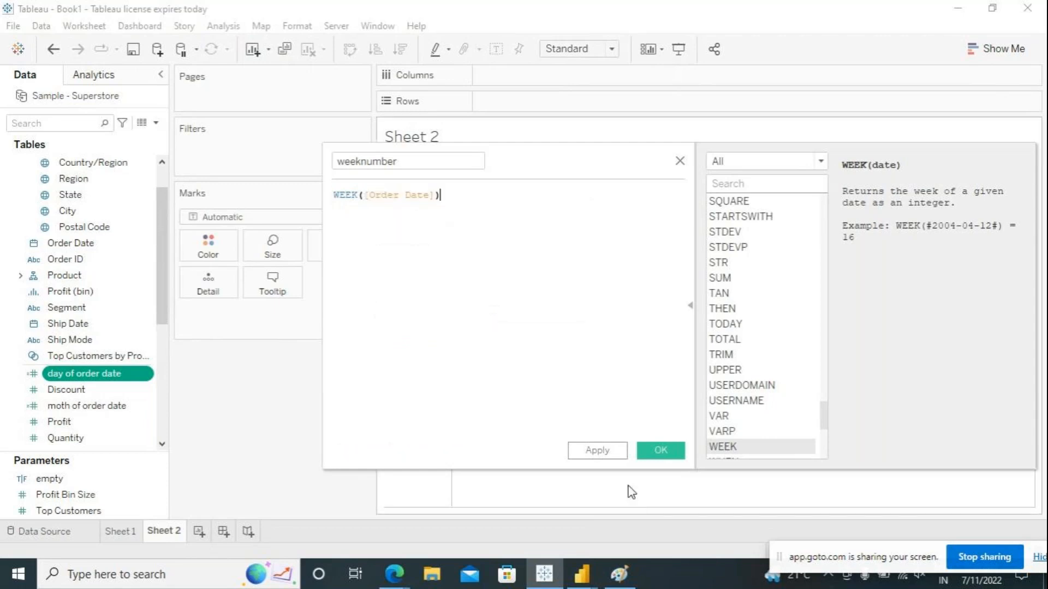
pyautogui.click(600, 453)
pyautogui.click(659, 456)
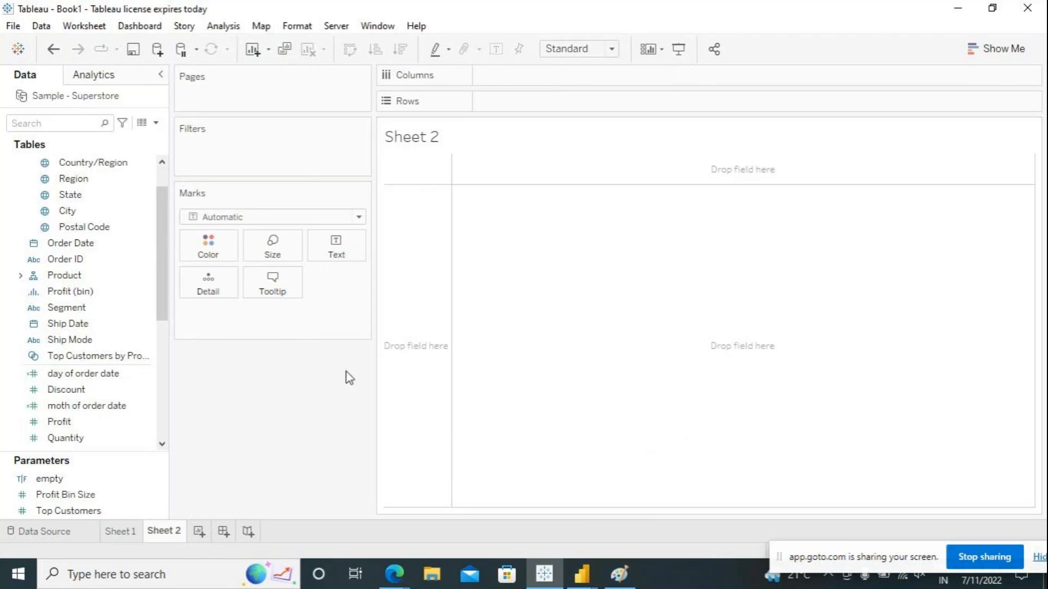
# Create another calculated field and name it "dayname".
pyautogui.click(223, 26)
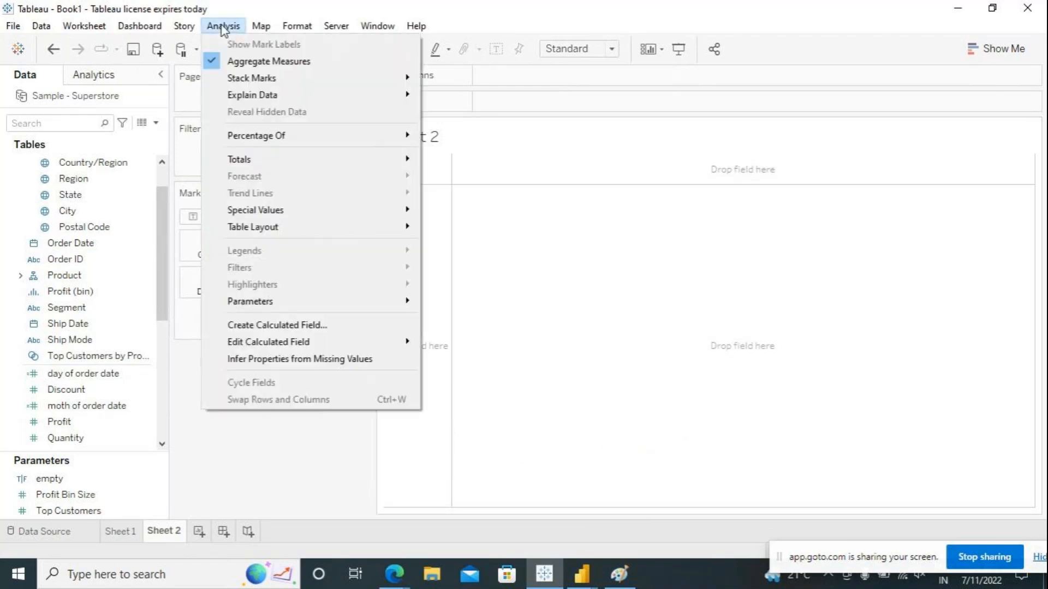
pyautogui.click(297, 325)
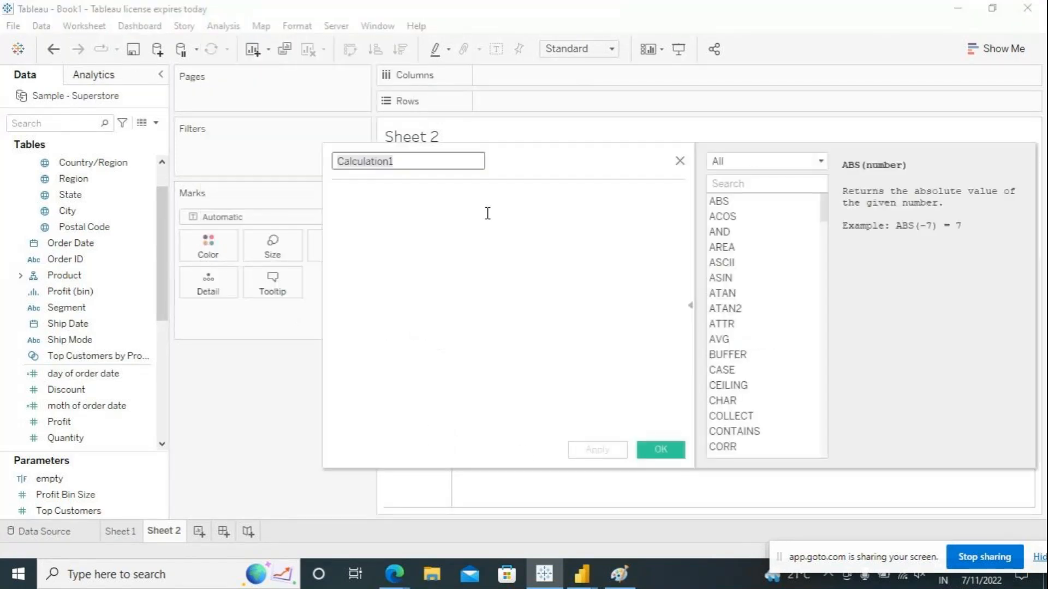
pyautogui.write('week')
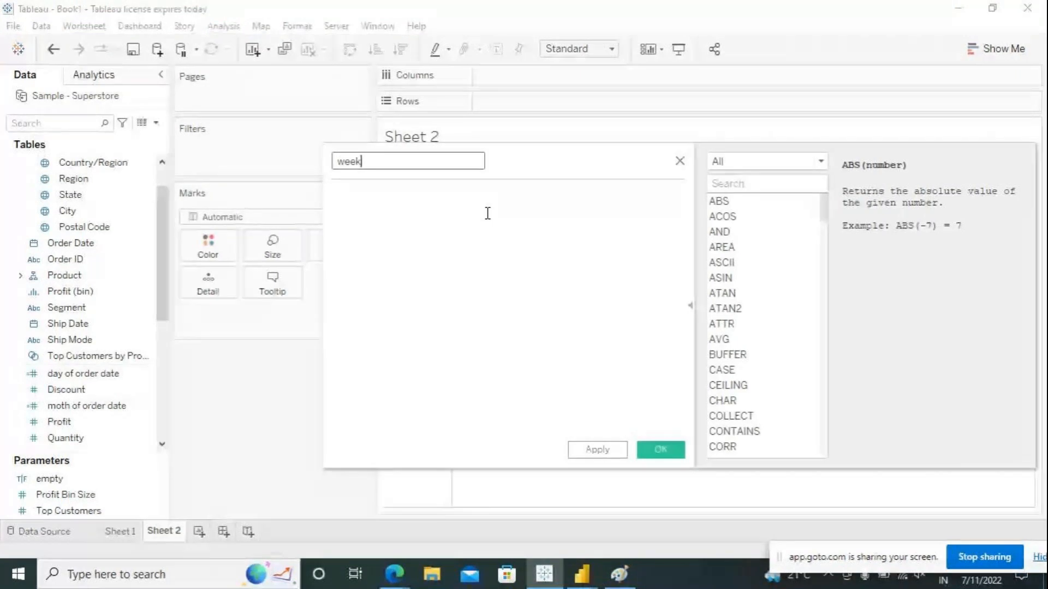
pyautogui.press('BackSpace')
pyautogui.press('BackSpace')
pyautogui.press('BackSpace')
pyautogui.press('BackSpace')
pyautogui.write('da')
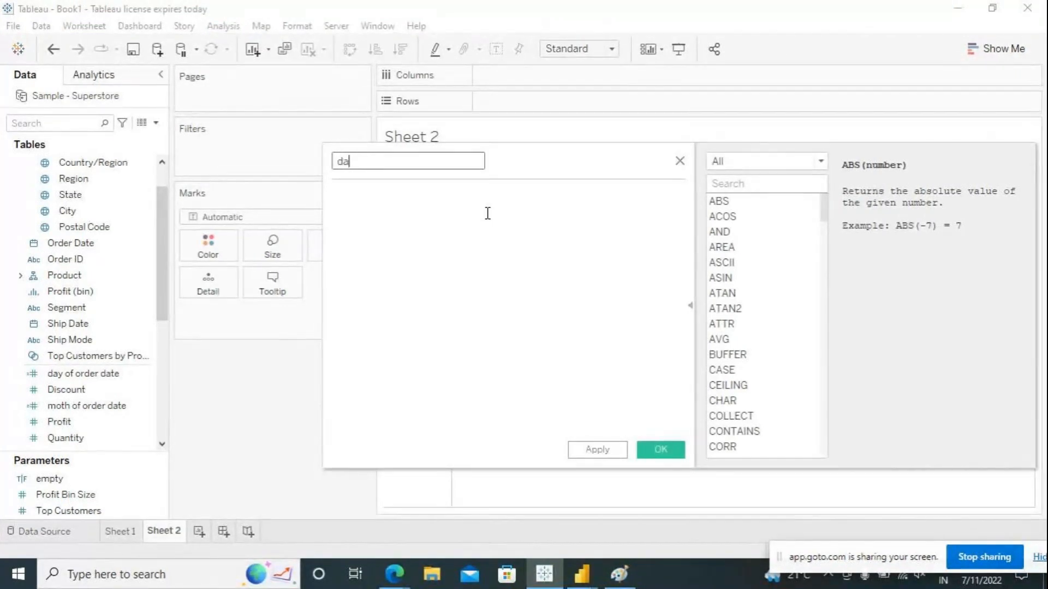
pyautogui.write('yname')
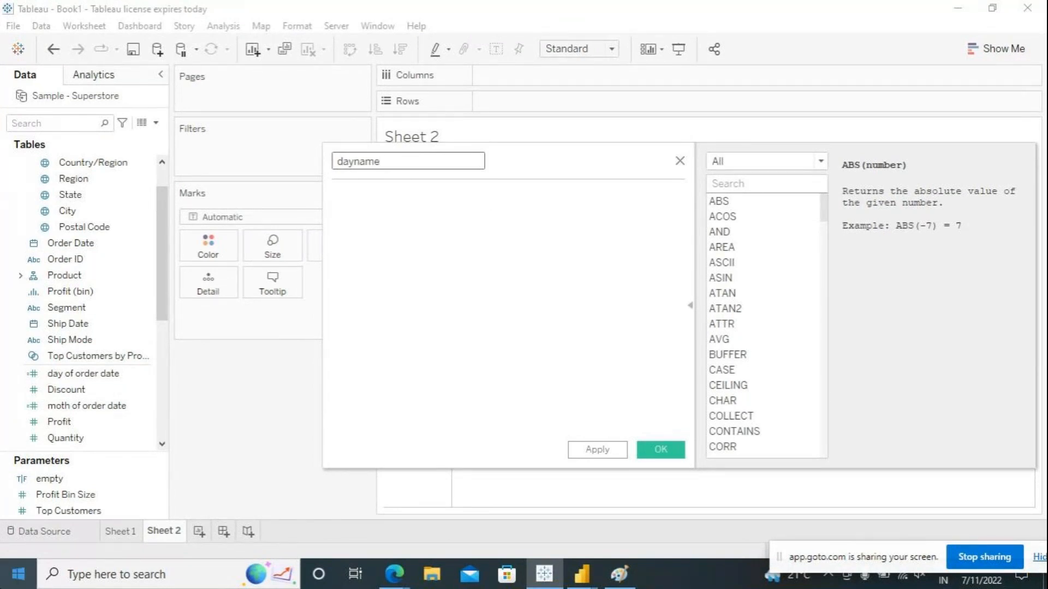
pyautogui.click(396, 272)
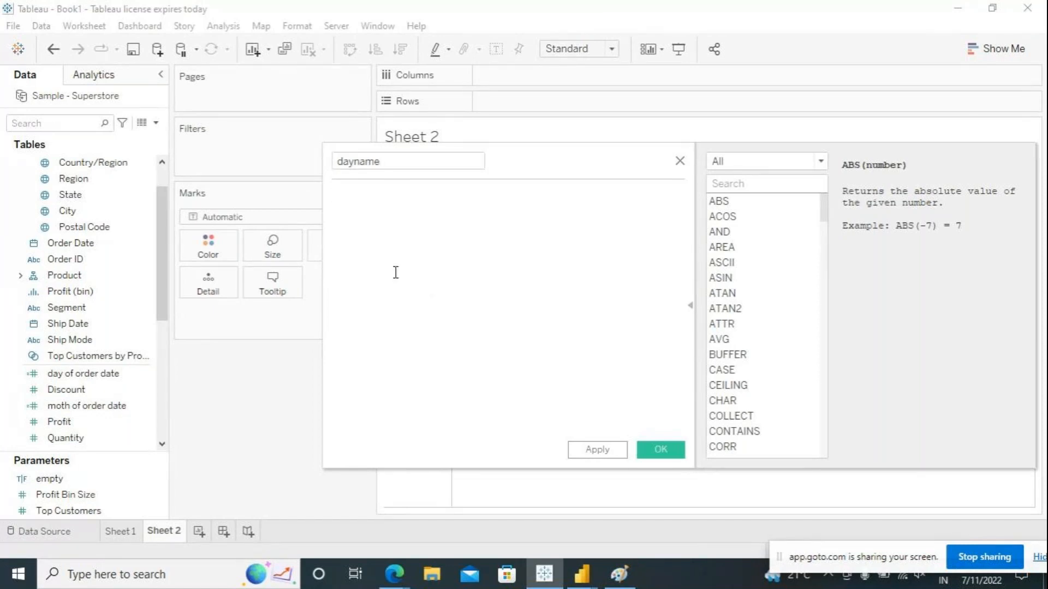
pyautogui.write('w')
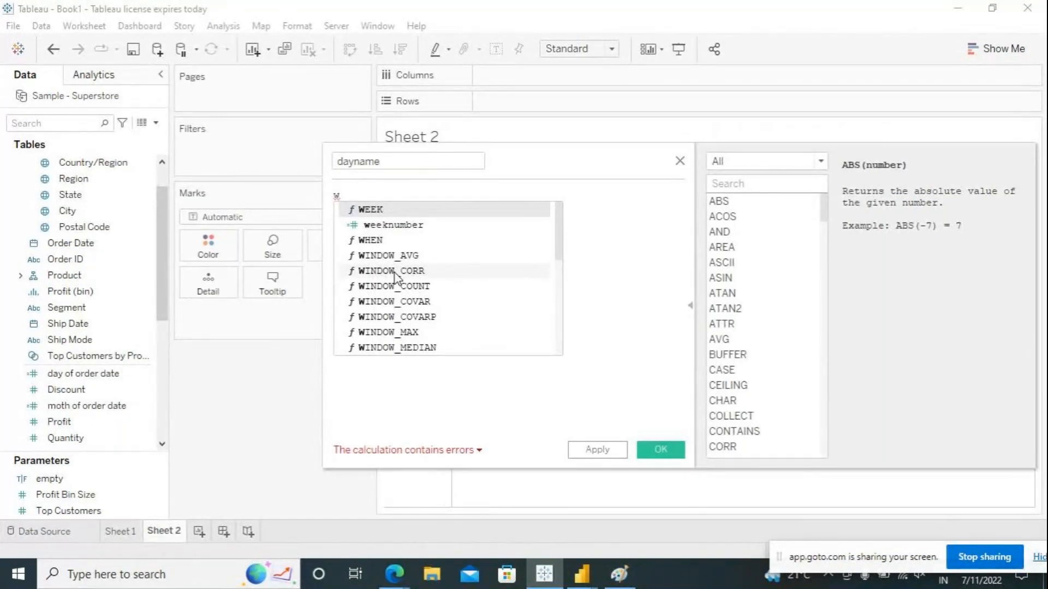
pyautogui.press('BackSpace')
pyautogui.write('p')
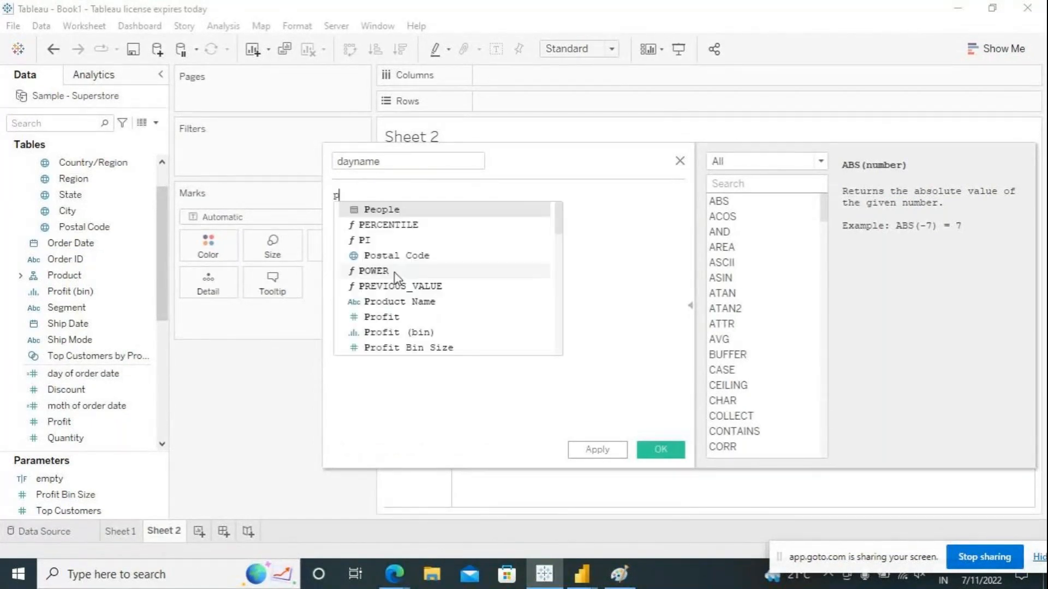
pyautogui.press('BackSpace')
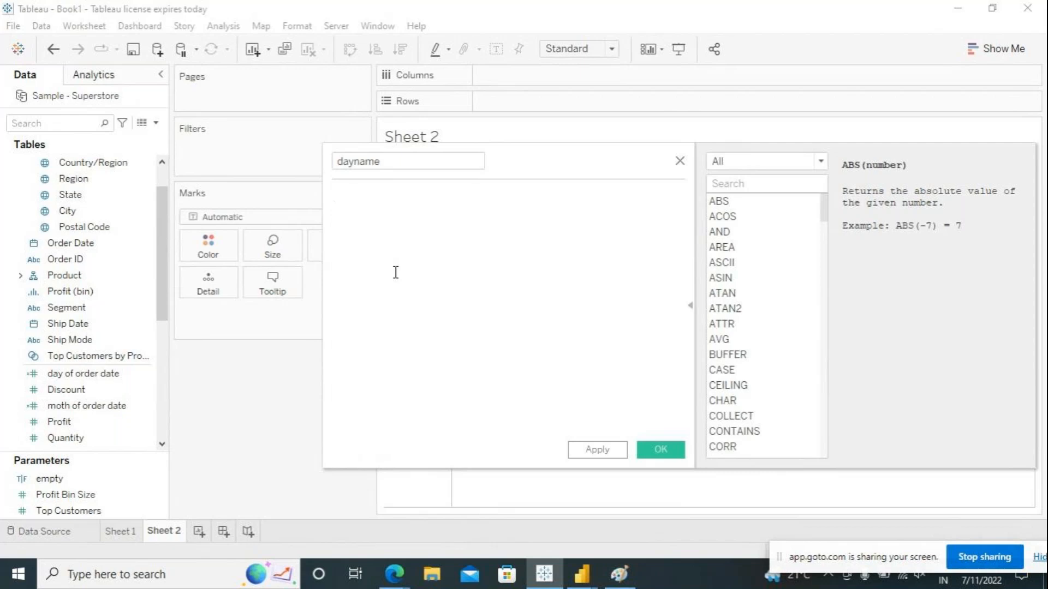
# Enter the formula DATENAME('week name',[Order Date]) for the dayname calculation.
pyautogui.write('da')
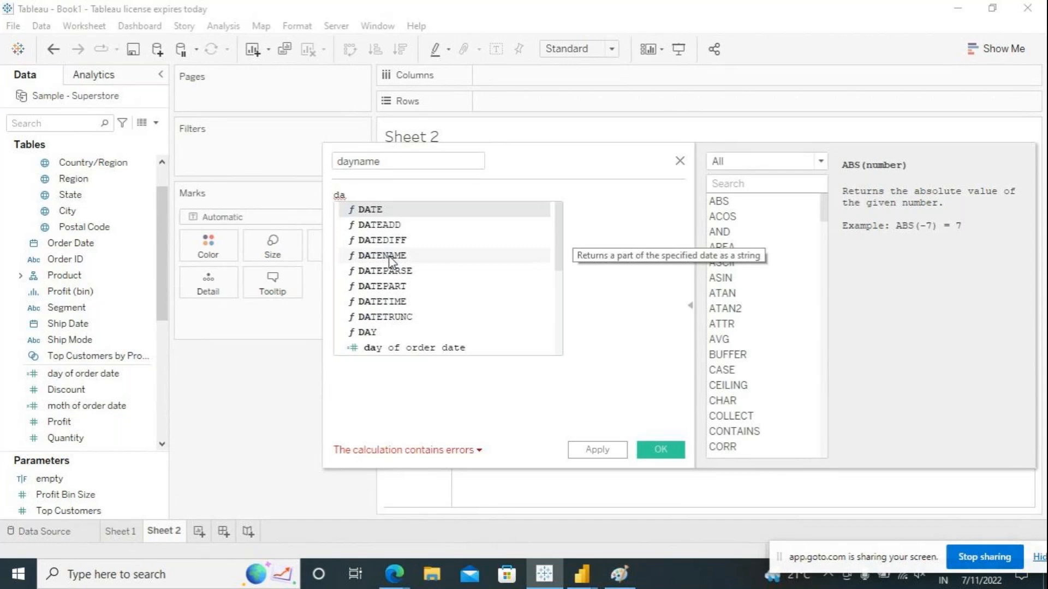
pyautogui.click(390, 257)
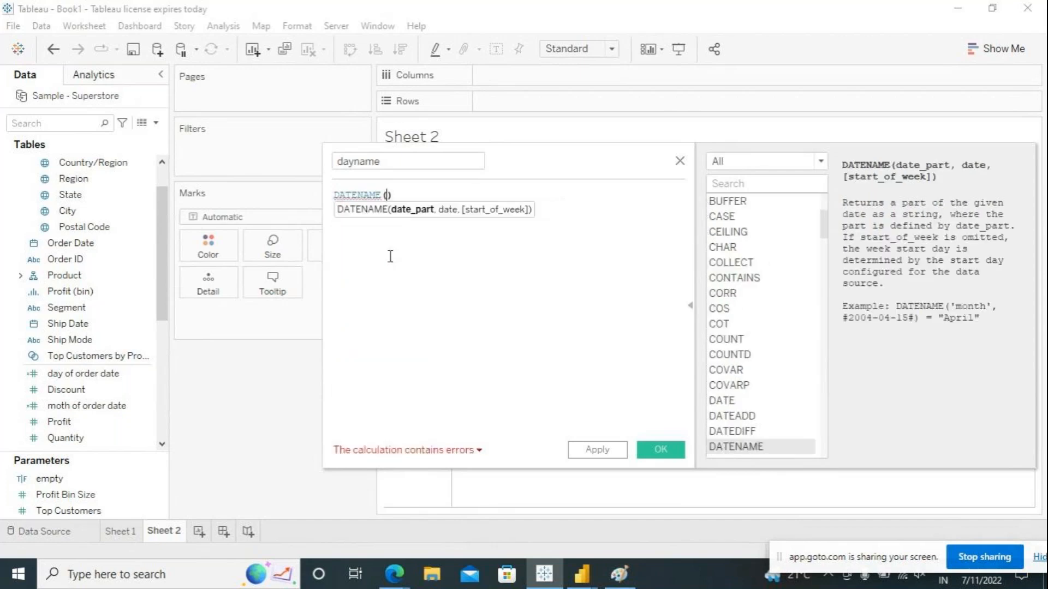
pyautogui.write("''")
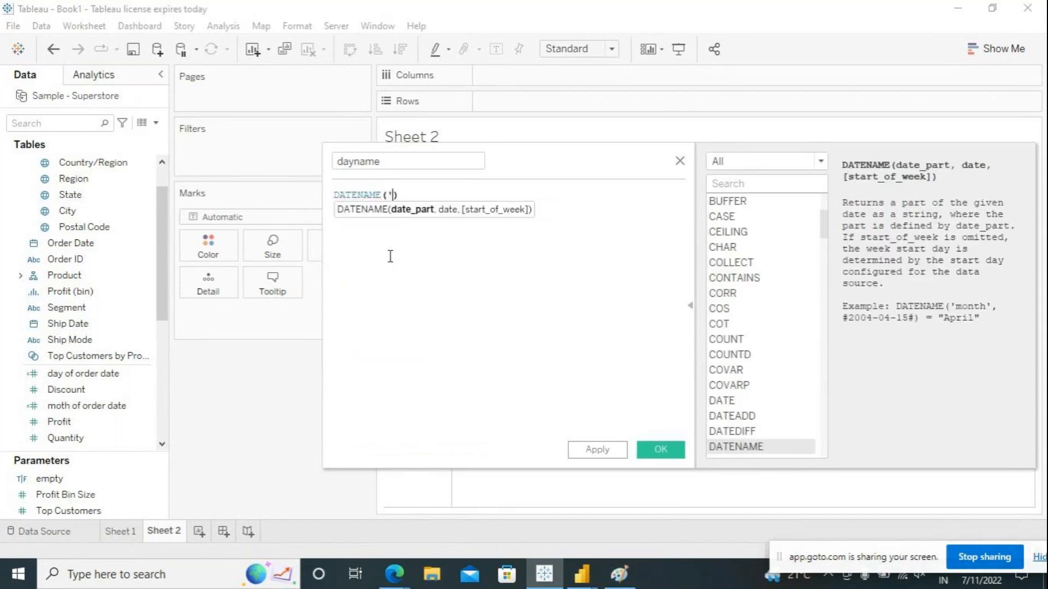
pyautogui.press('Left')
pyautogui.write('week name')
pyautogui.press('Right')
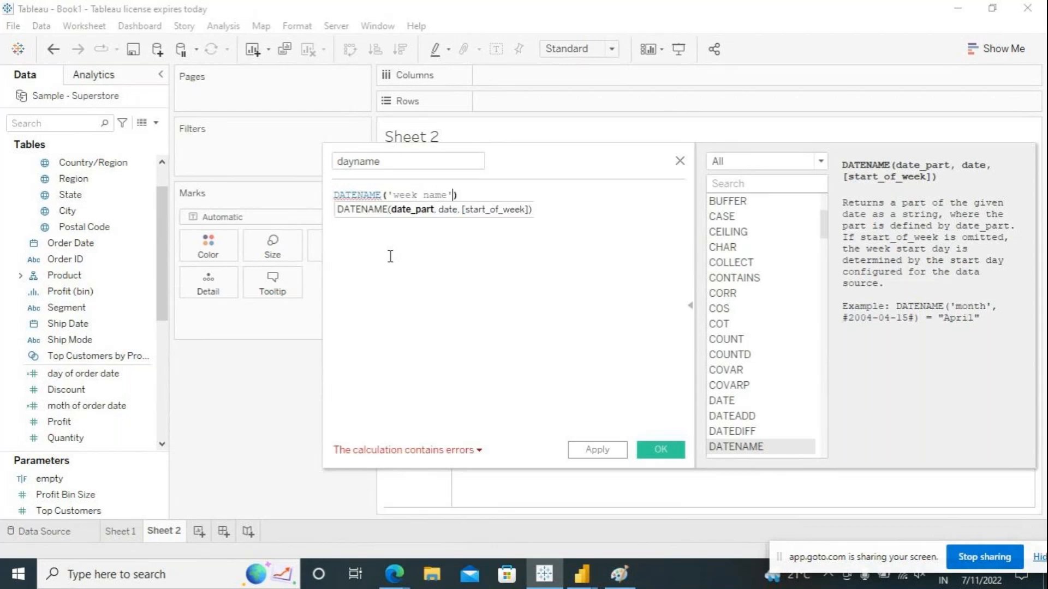
pyautogui.write(',c')
pyautogui.write('rder')
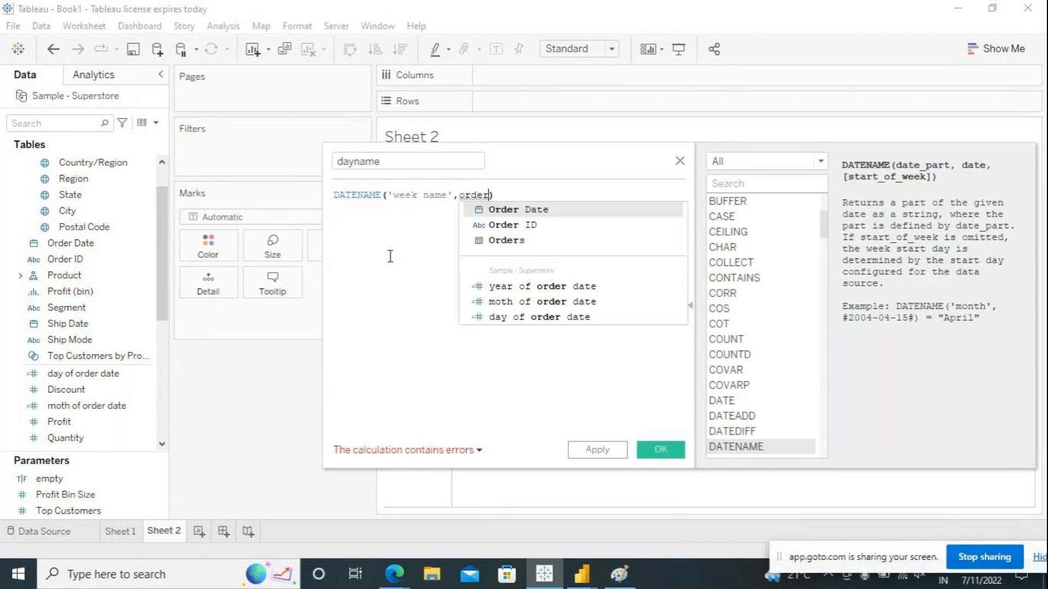
pyautogui.click(516, 210)
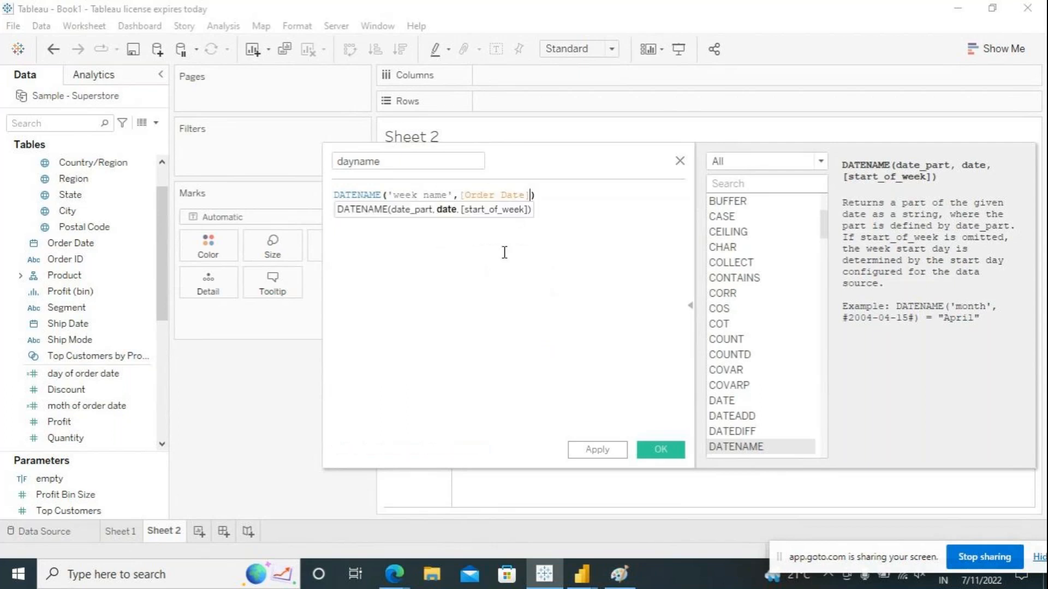
pyautogui.click(472, 358)
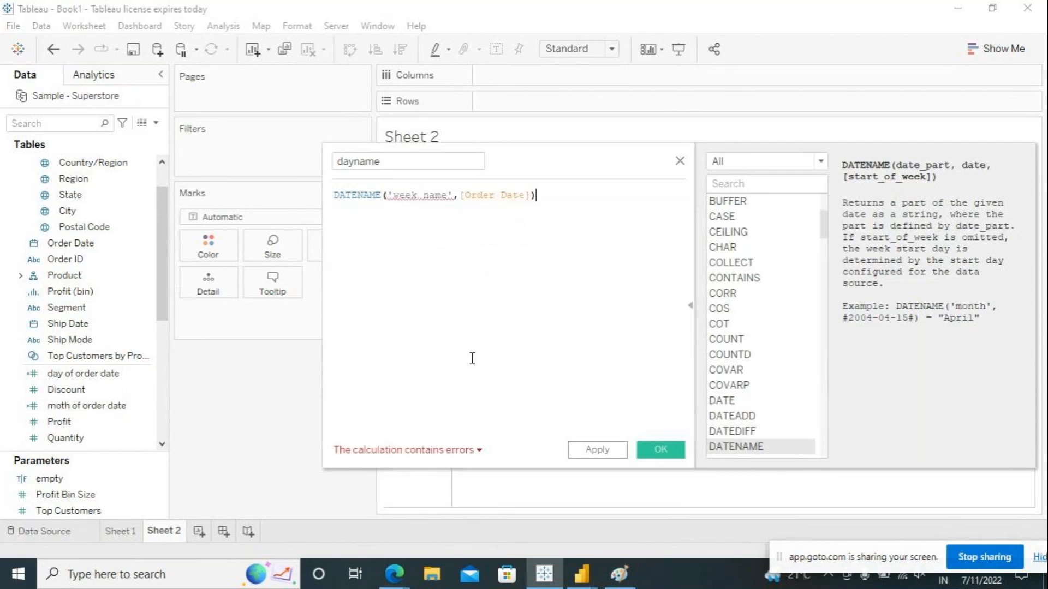
# Shorten the date part in the DATENAME formula to 'week', then apply and save the calculation.
pyautogui.click(445, 195)
pyautogui.press('BackSpace')
pyautogui.press('BackSpace')
pyautogui.press('BackSpace')
pyautogui.press('BackSpace')
pyautogui.press('BackSpace')
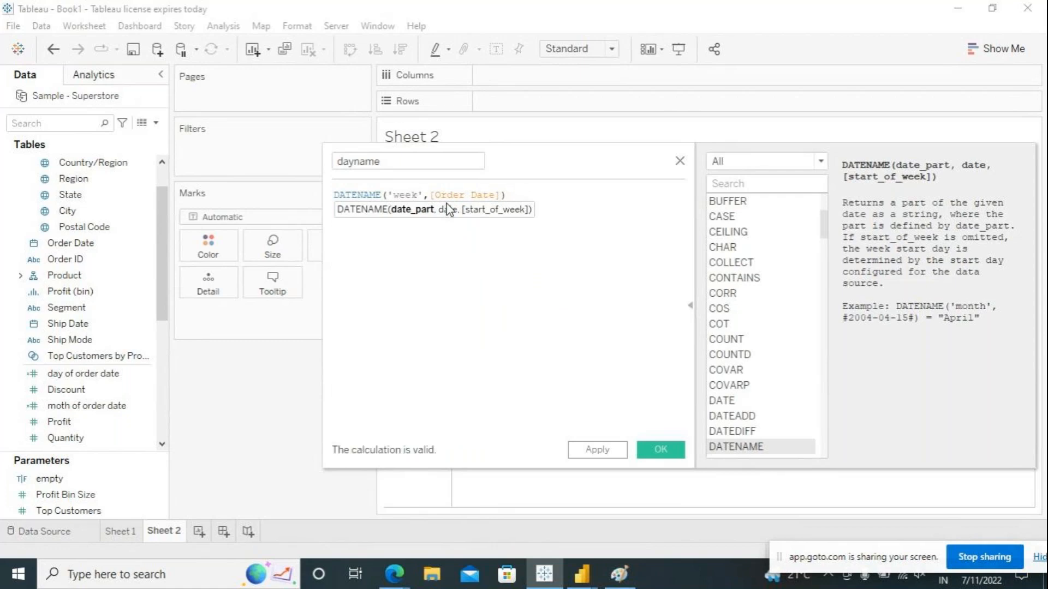
pyautogui.click(412, 283)
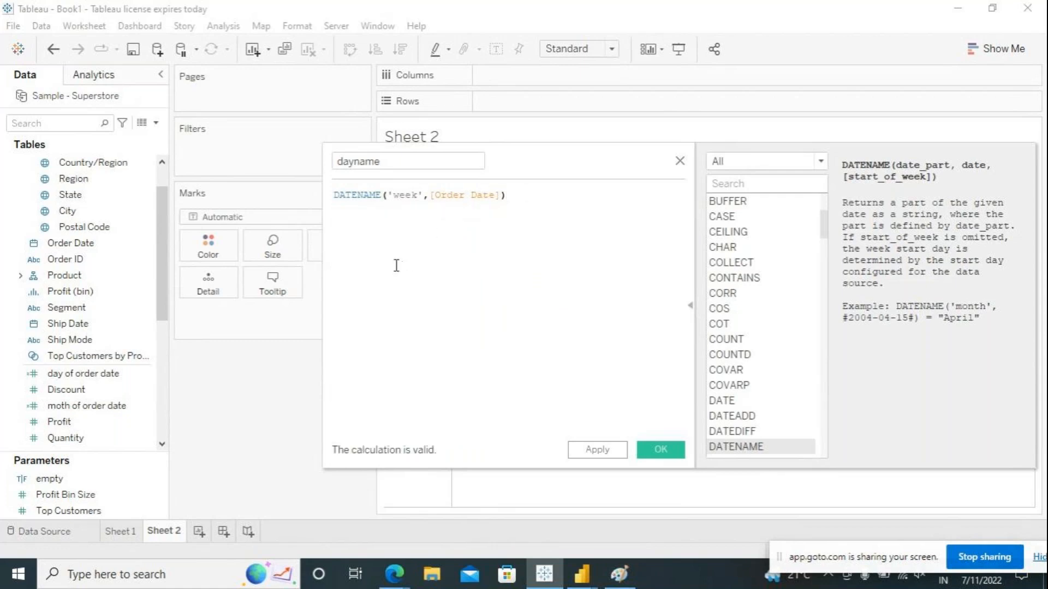
pyautogui.doubleClick(421, 197)
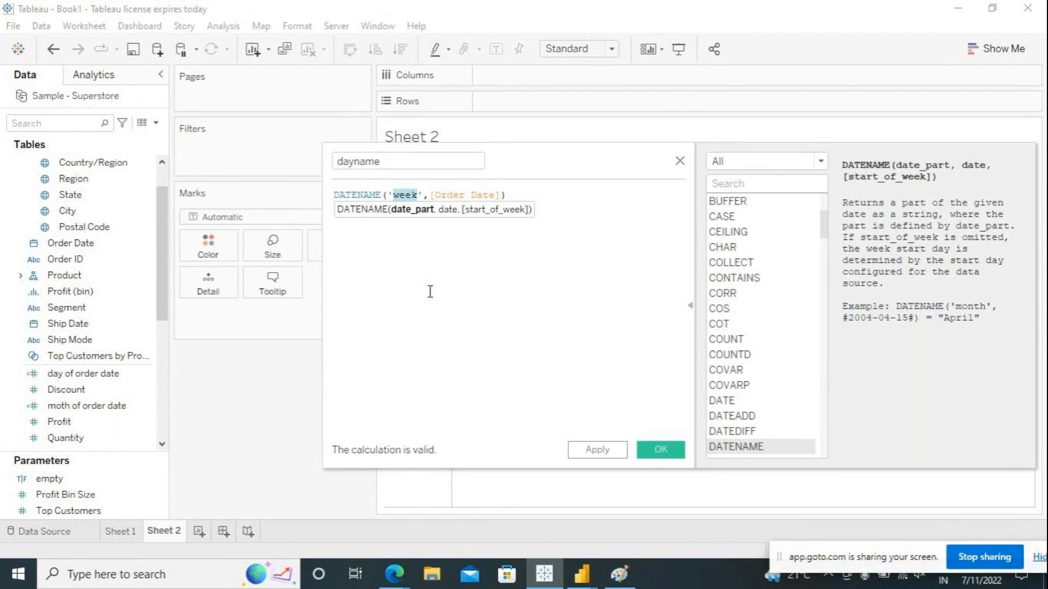
pyautogui.click(582, 452)
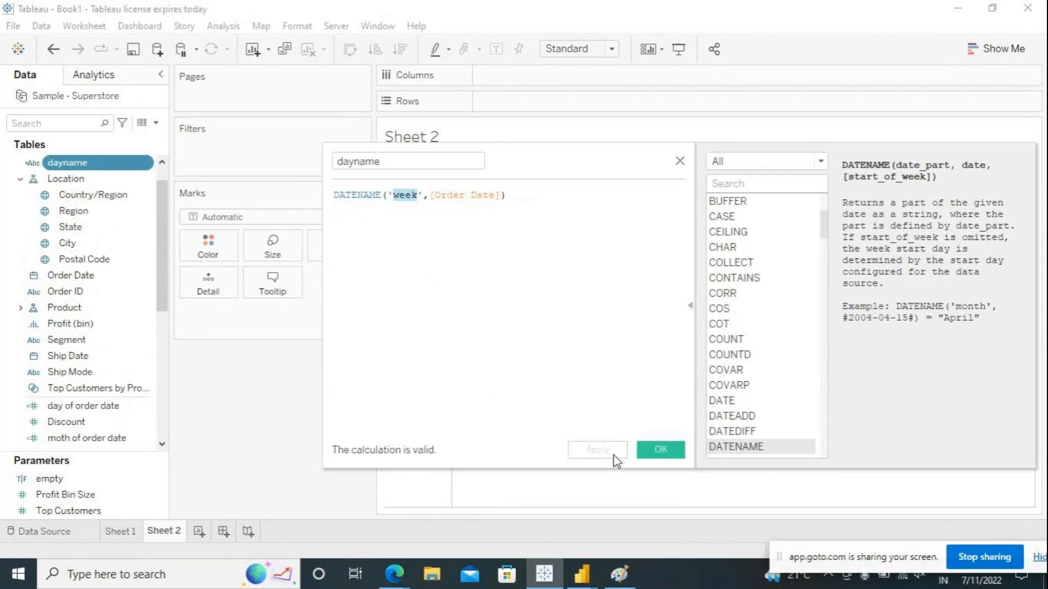
pyautogui.click(647, 452)
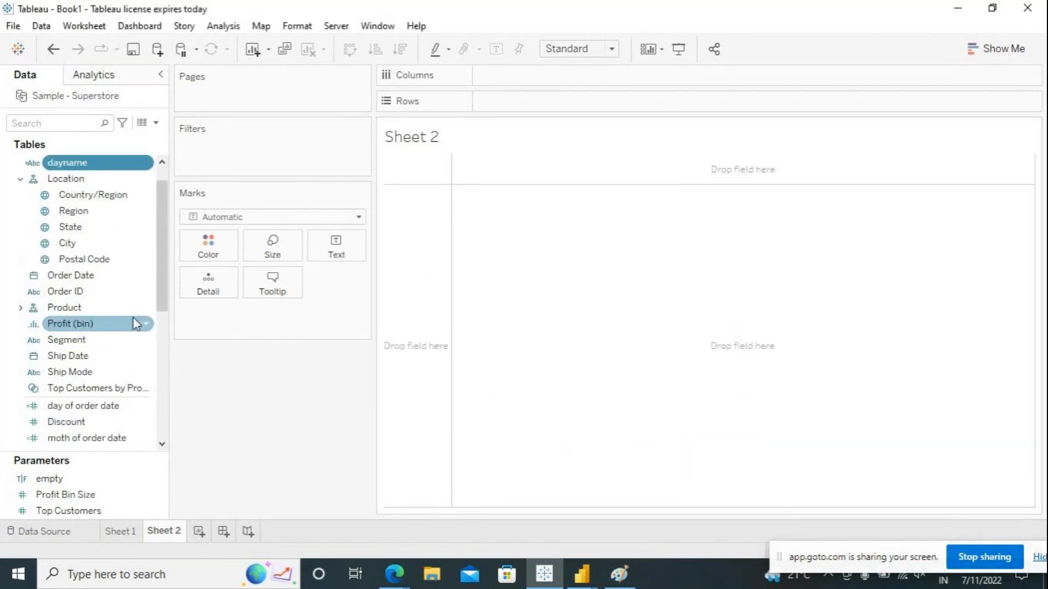
# Convert the calculated day, month and year of order date fields and weeknumber from measures to dimensions.
pyautogui.moveTo(159, 251); pyautogui.dragTo(159, 284)
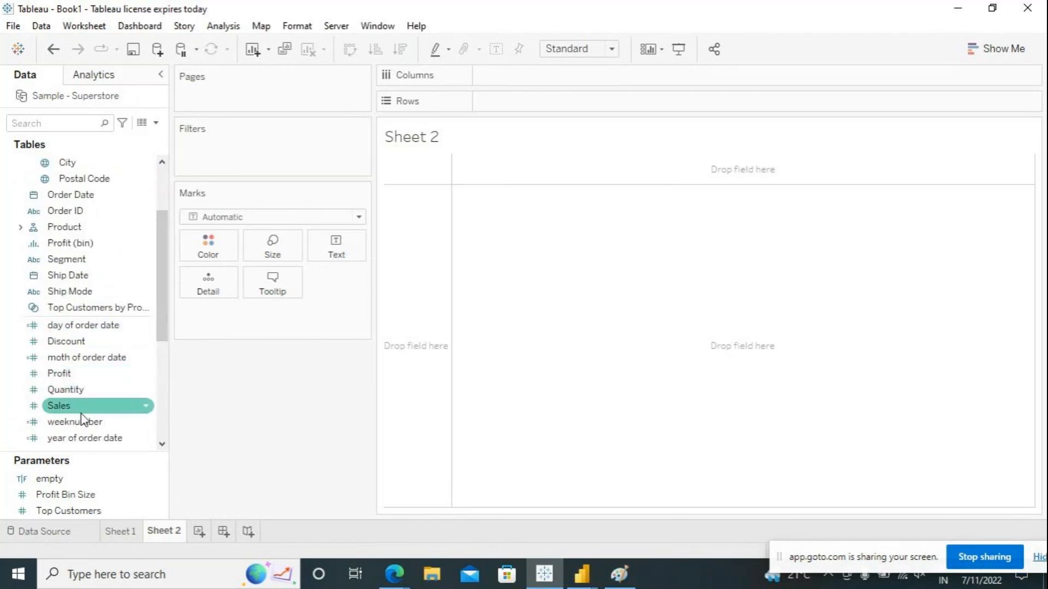
pyautogui.click(86, 332)
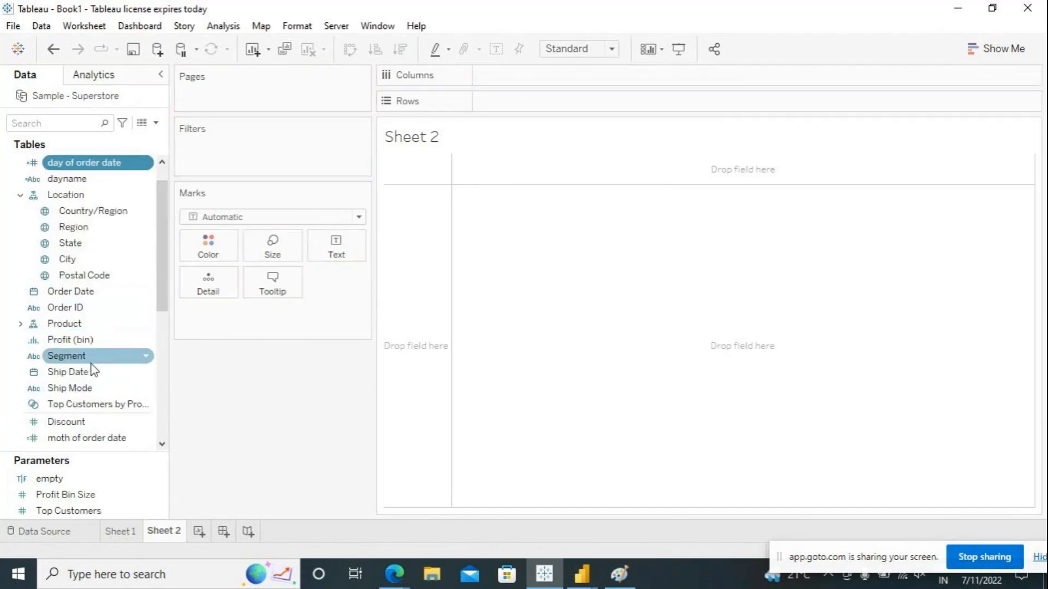
pyautogui.scroll(1, 93, 371)
pyautogui.scroll(-4, 94, 372)
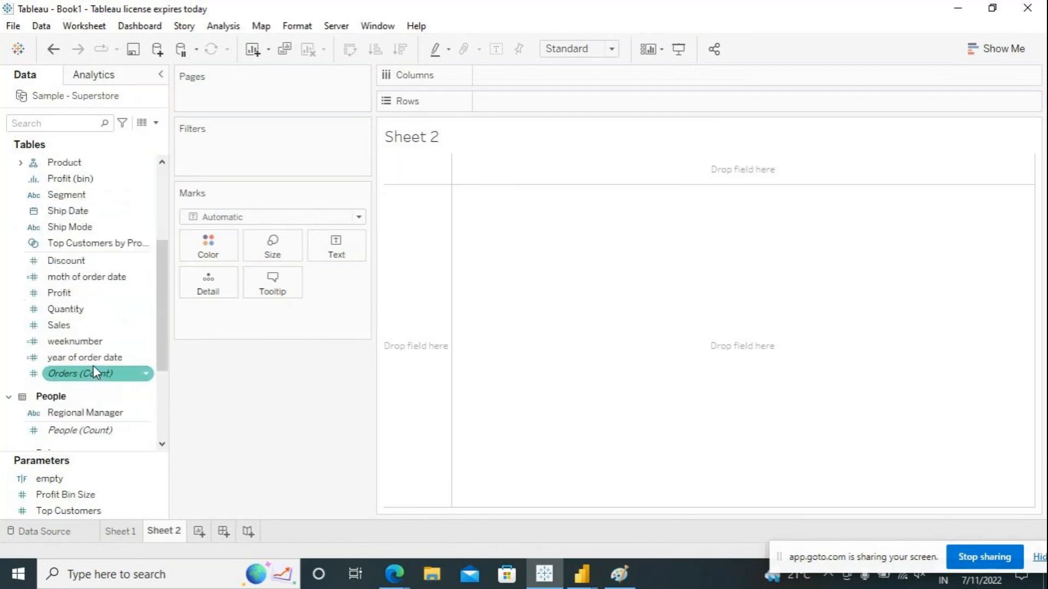
pyautogui.moveTo(71, 342); pyautogui.dragTo(81, 253)
pyautogui.moveTo(82, 293); pyautogui.dragTo(125, 193)
pyautogui.moveTo(82, 389); pyautogui.dragTo(109, 293)
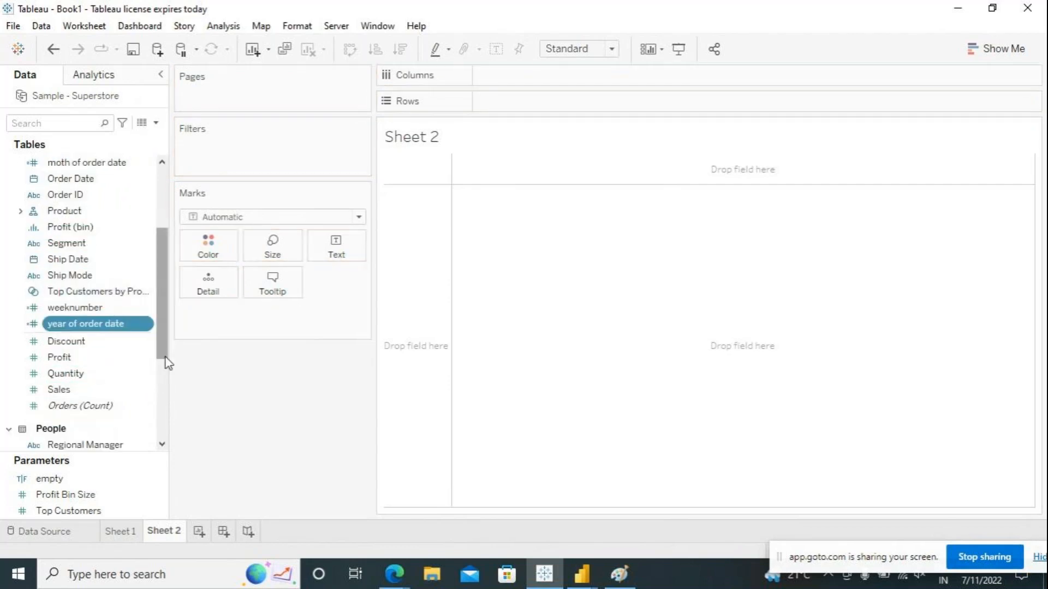
pyautogui.scroll(1, 160, 328)
pyautogui.scroll(1, 160, 326)
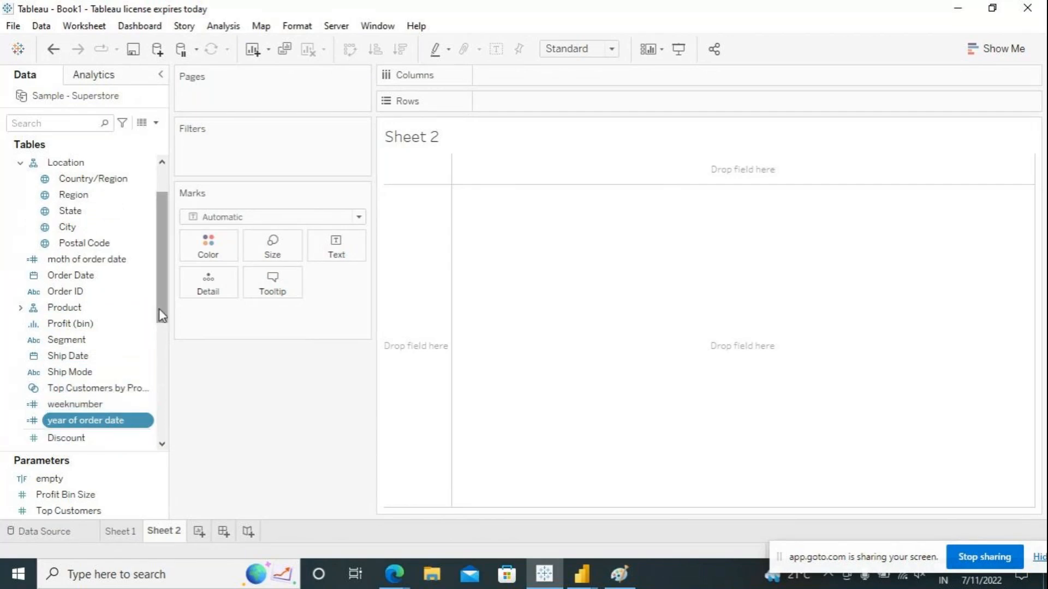
pyautogui.moveTo(159, 306); pyautogui.dragTo(162, 350)
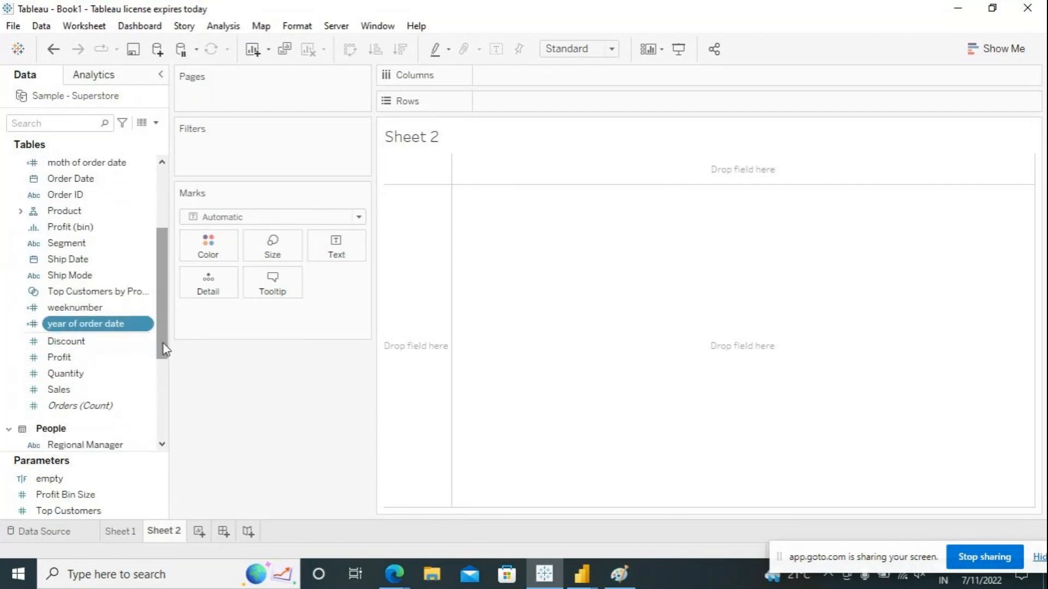
pyautogui.click(146, 325)
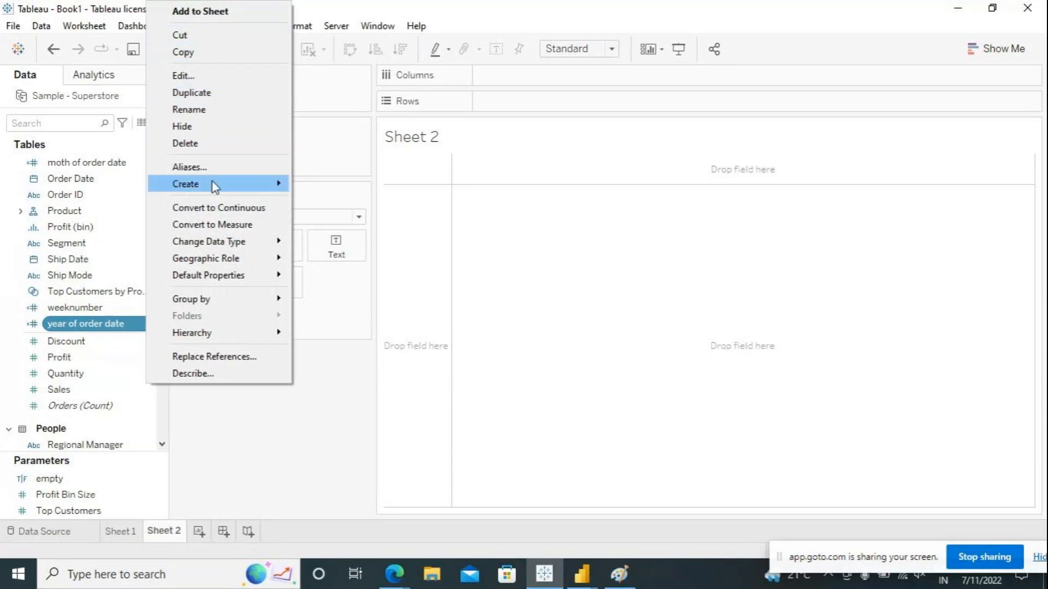
pyautogui.click(333, 459)
pyautogui.moveTo(163, 322); pyautogui.dragTo(164, 311)
pyautogui.click(146, 358)
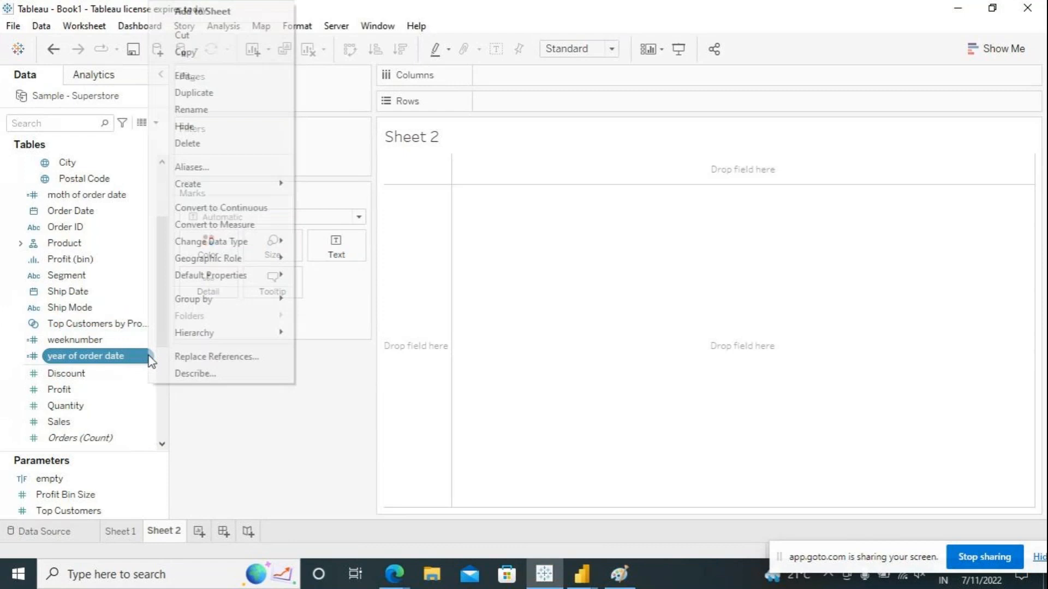
pyautogui.click(201, 430)
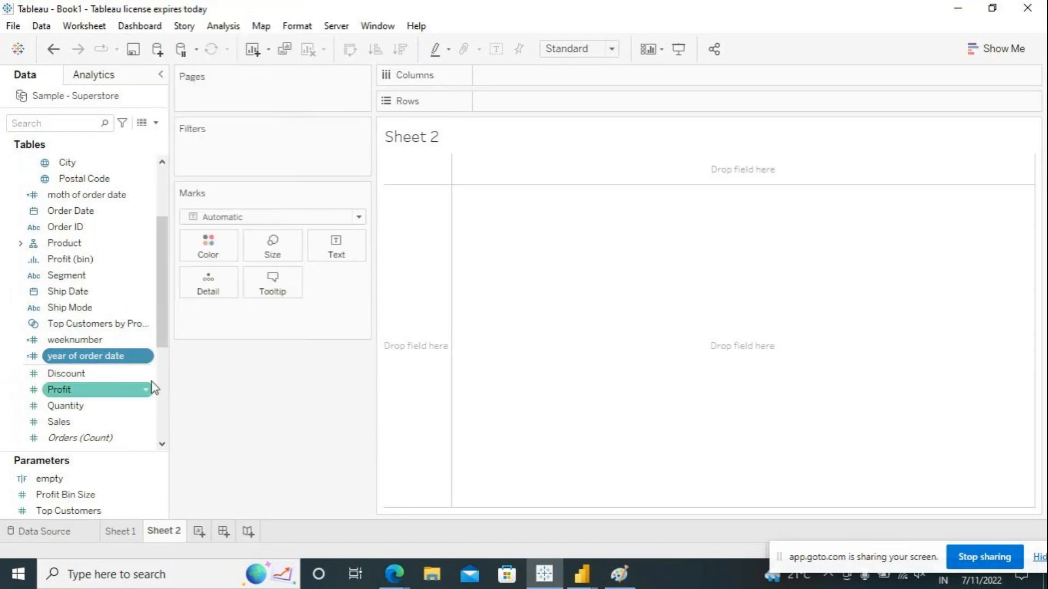
# Build a view on Sheet 2 with weeknumber on rows and dayname on columns.
pyautogui.moveTo(83, 340); pyautogui.dragTo(523, 107)
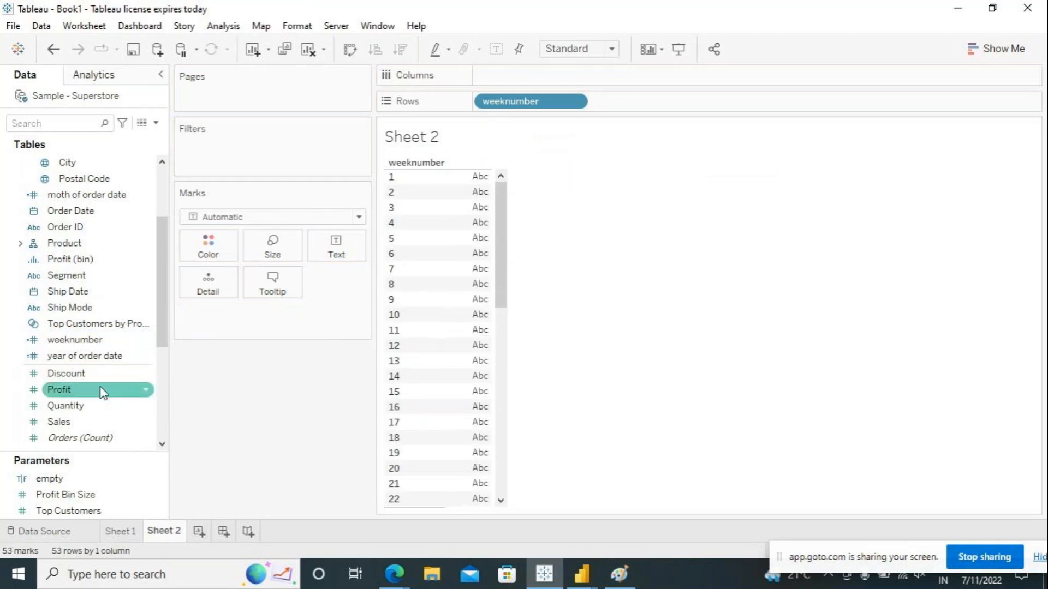
pyautogui.moveTo(161, 271); pyautogui.dragTo(164, 210)
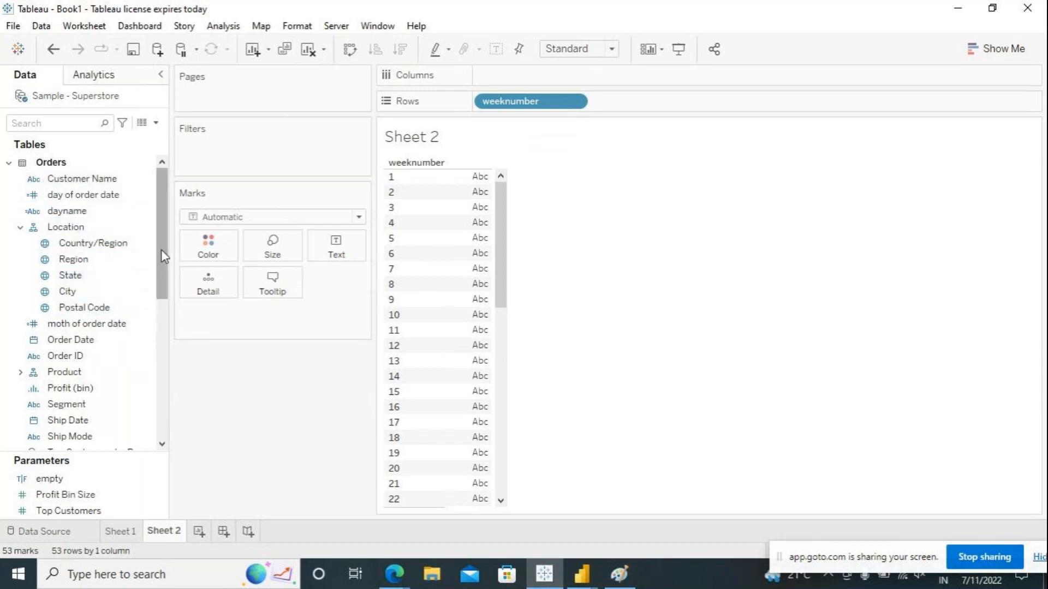
pyautogui.moveTo(70, 211); pyautogui.dragTo(582, 72)
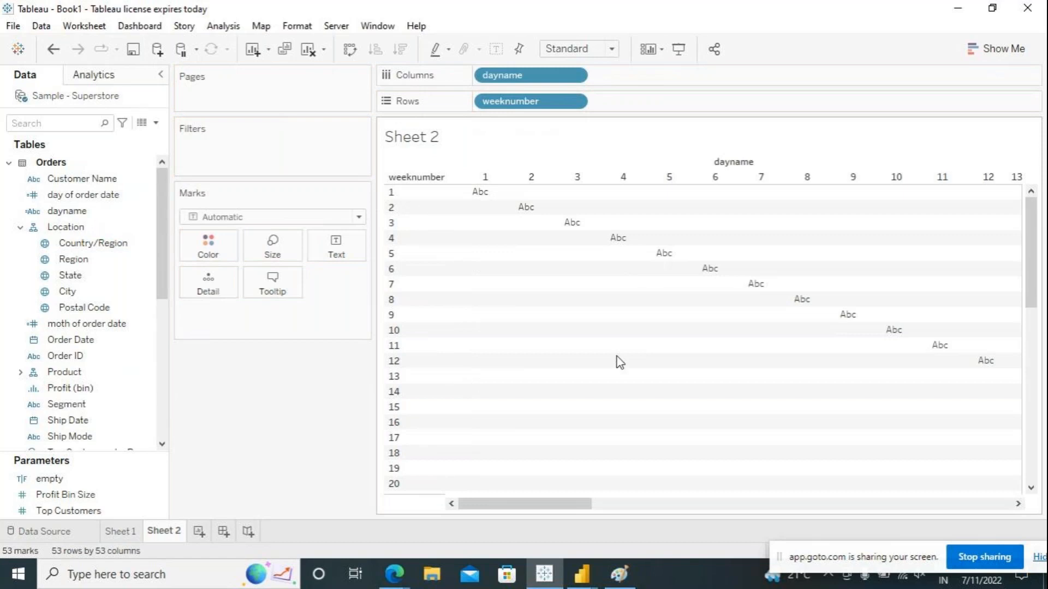
pyautogui.moveTo(532, 502); pyautogui.dragTo(496, 538)
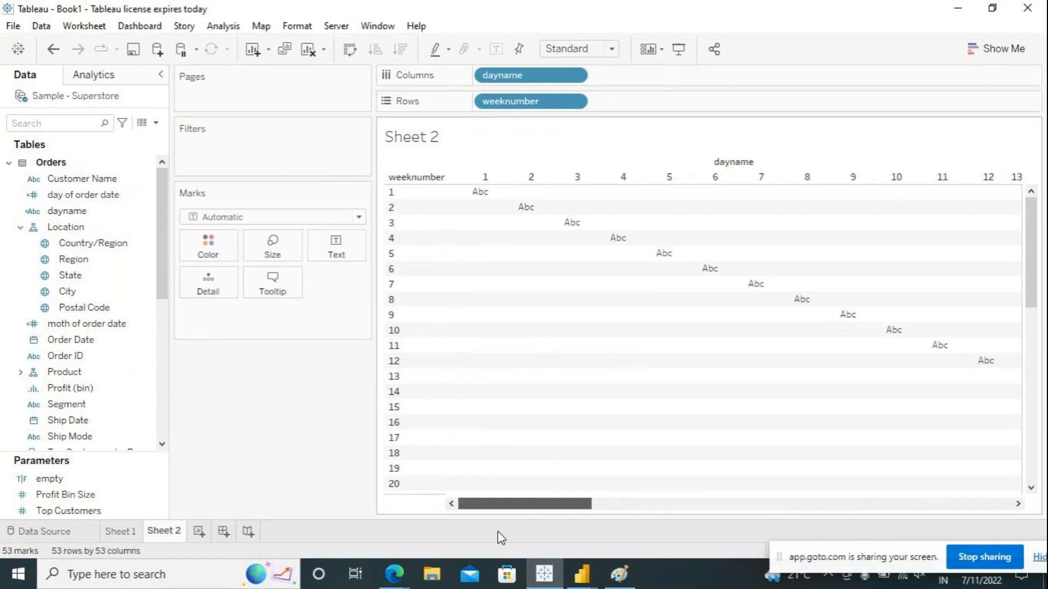
# Open the dayname calculation and try 'week_name' as the DATENAME date part, restoring it to 'week'.
pyautogui.rightClick(86, 210)
pyautogui.click(144, 93)
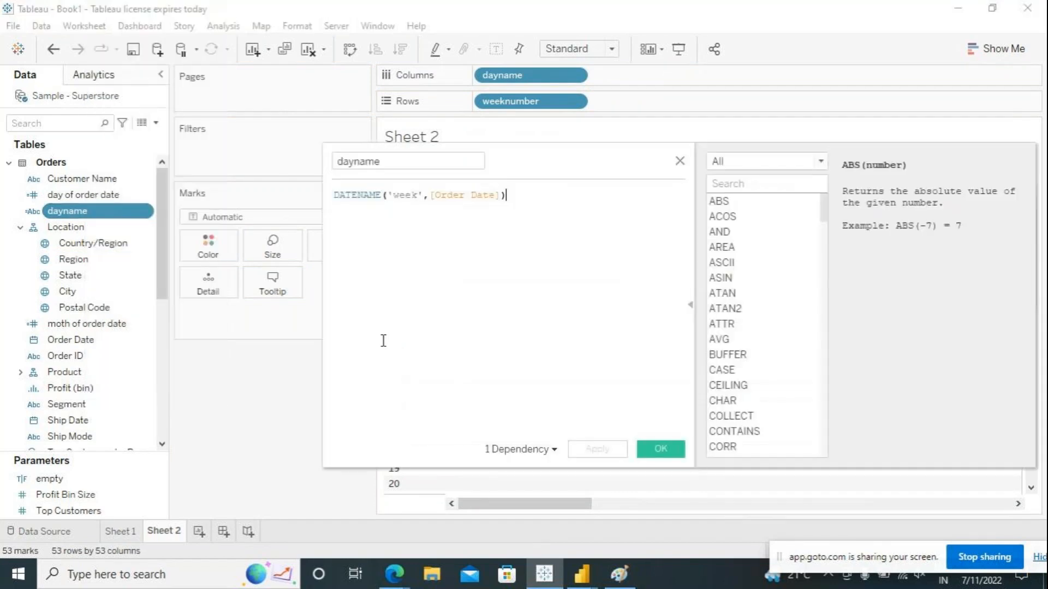
pyautogui.click(418, 197)
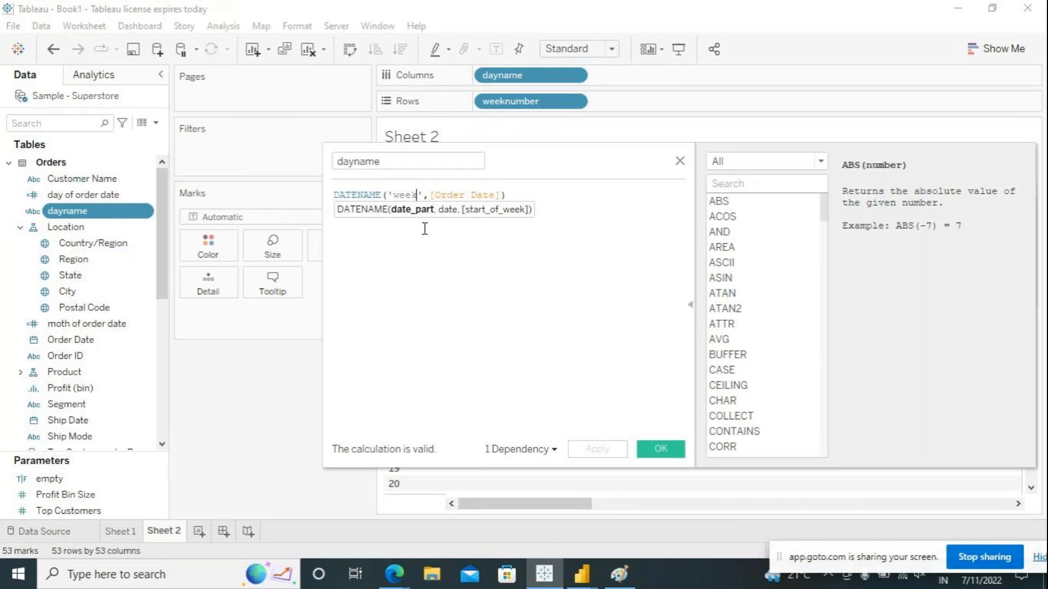
pyautogui.write('name')
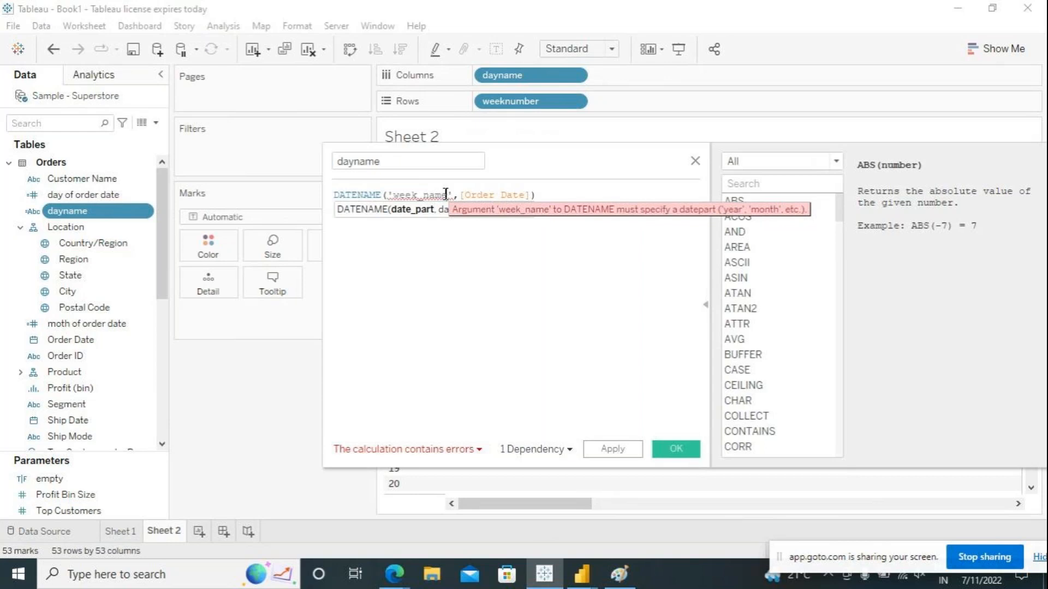
pyautogui.press('BackSpace')
pyautogui.press('BackSpace')
pyautogui.press('BackSpace')
pyautogui.press('BackSpace')
pyautogui.press('BackSpace')
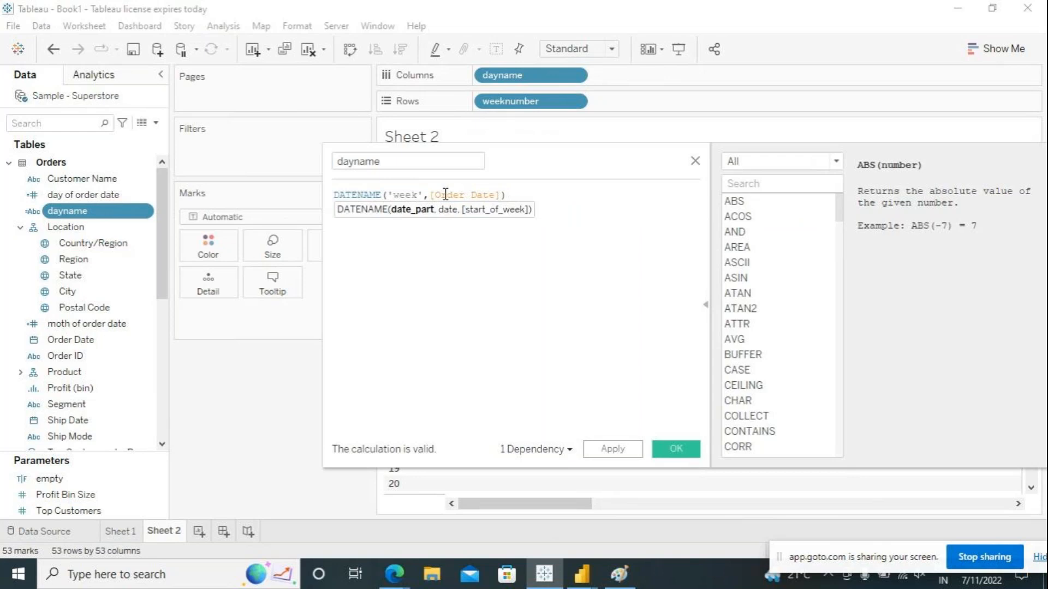
# Try 'week day' and 'week_day' as the date part in the dayname formula, and remove the added text.
pyautogui.write('day')
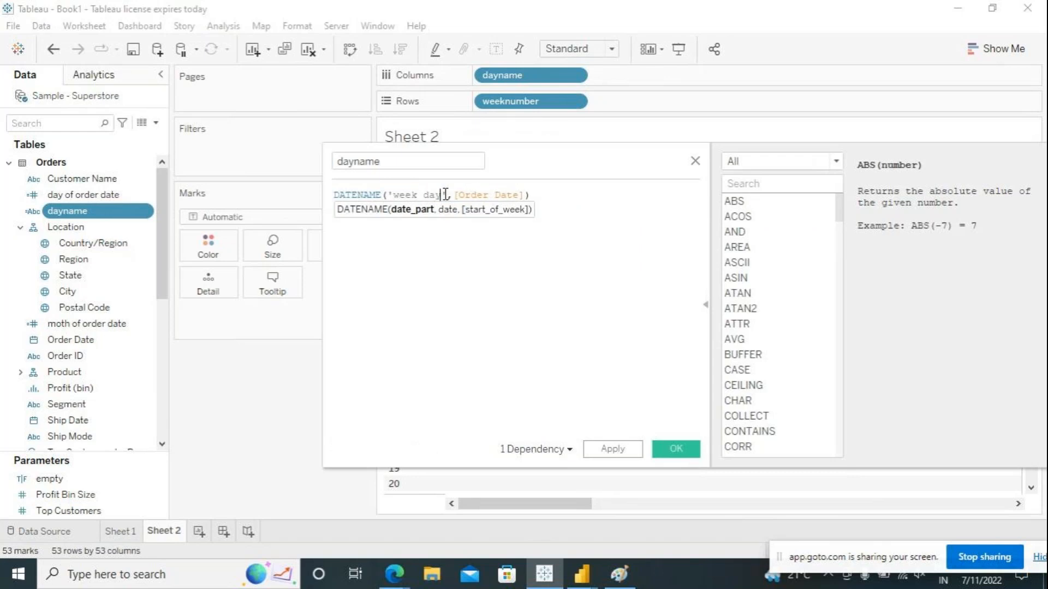
pyautogui.click(445, 319)
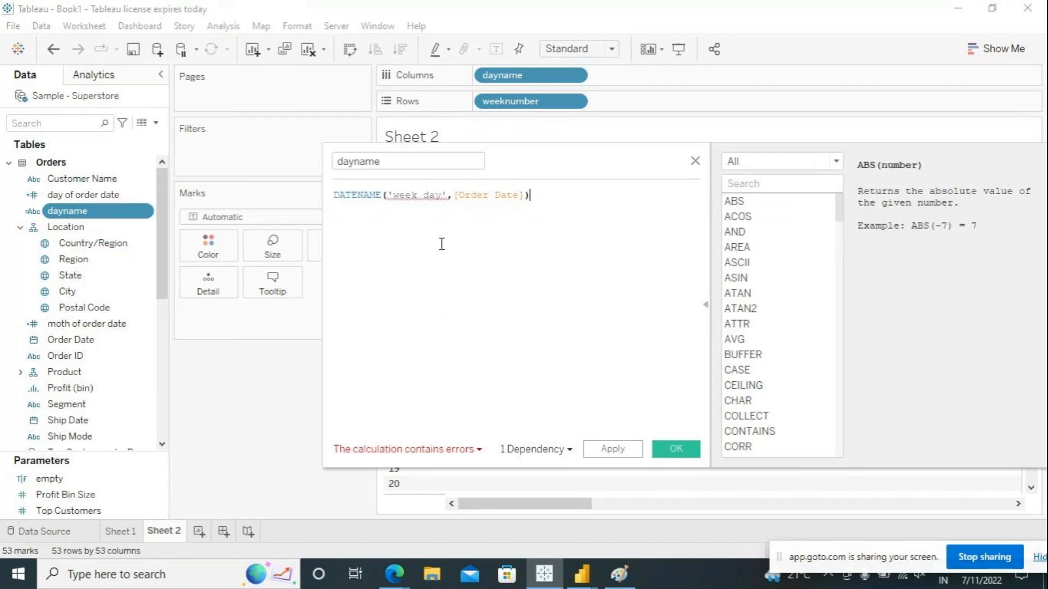
pyautogui.click(427, 198)
pyautogui.press('BackSpace')
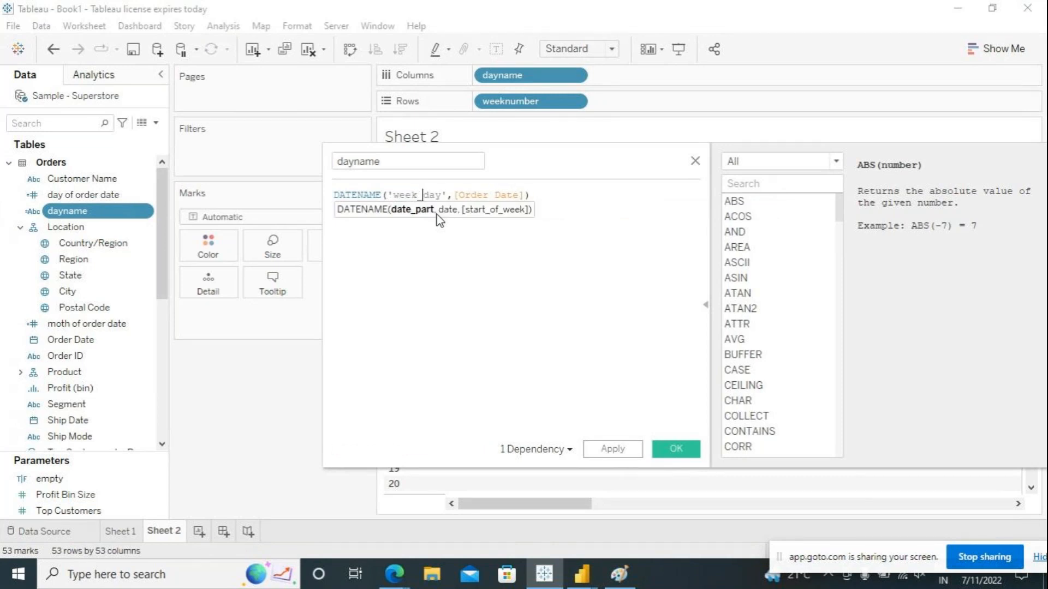
pyautogui.click(397, 283)
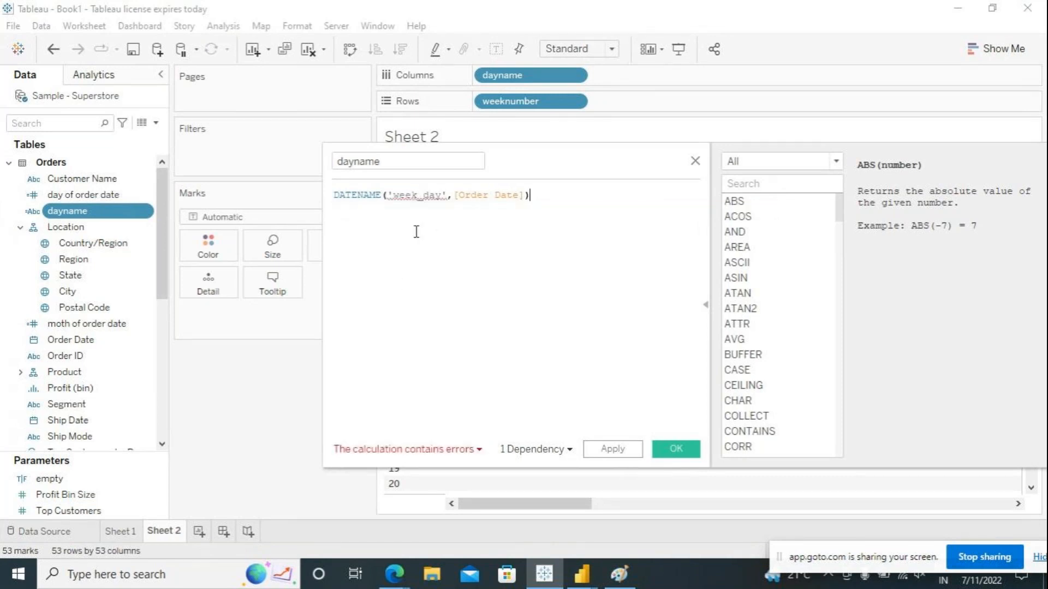
pyautogui.click(443, 195)
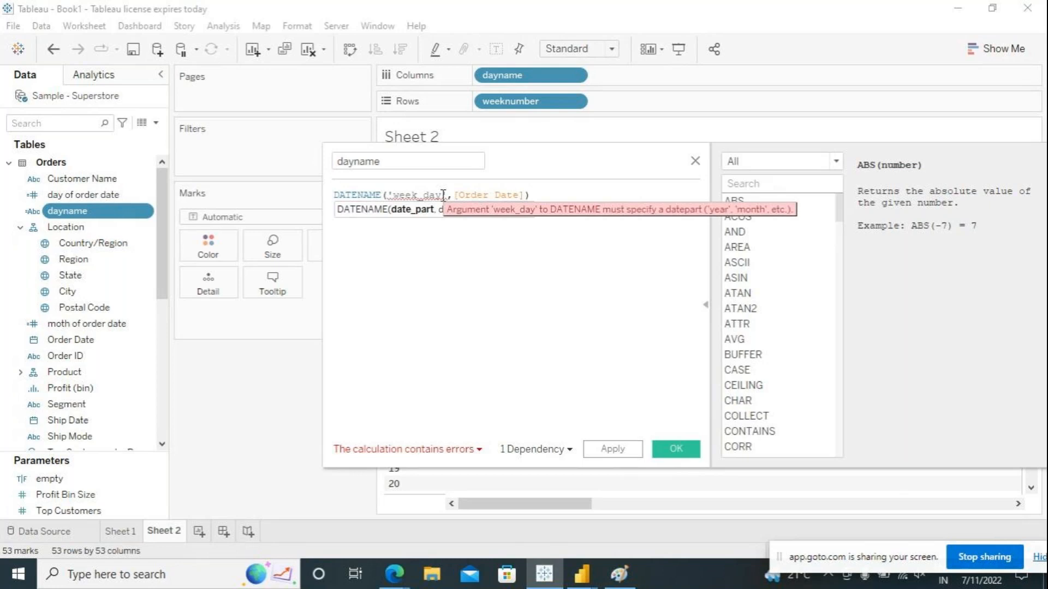
pyautogui.press('BackSpace')
pyautogui.press('BackSpace')
pyautogui.press('BackSpace')
pyautogui.press('BackSpace')
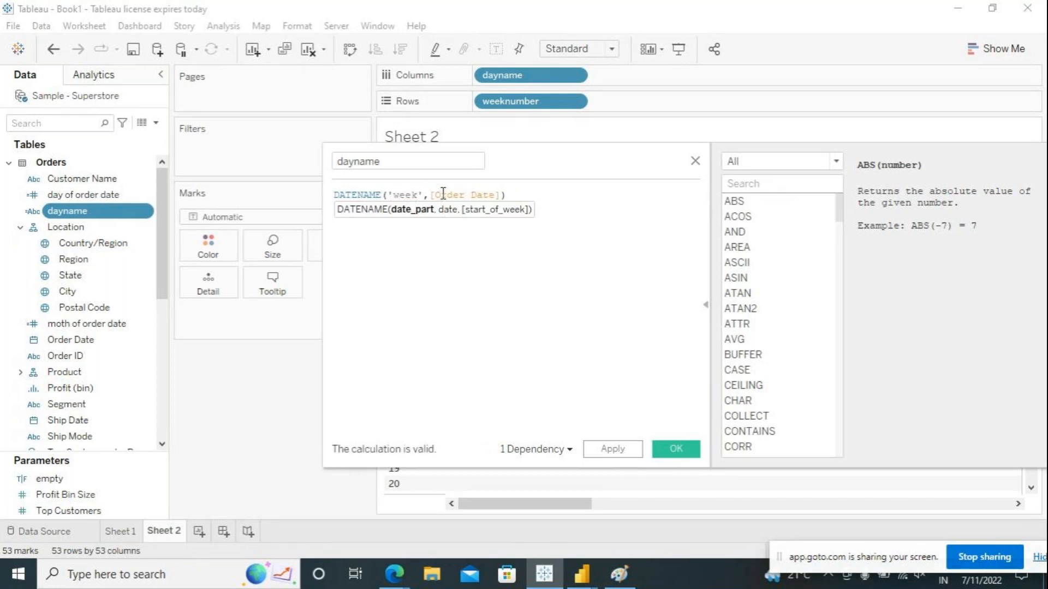
# Set the date part of the dayname formula to 'day', then apply and save the calculation.
pyautogui.press('BackSpace')
pyautogui.press('BackSpace')
pyautogui.press('BackSpace')
pyautogui.press('BackSpace')
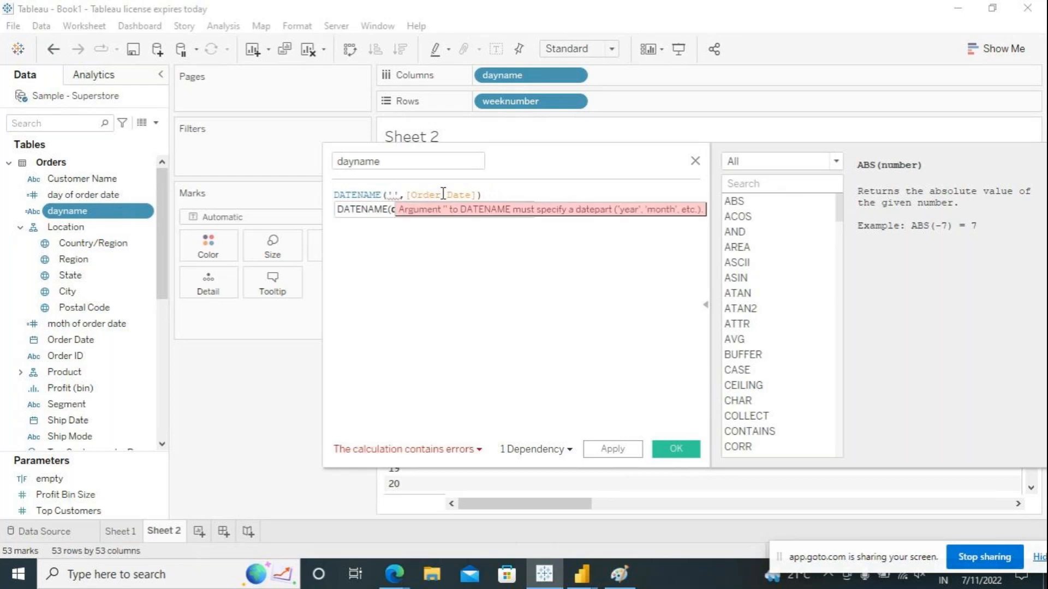
pyautogui.write('day')
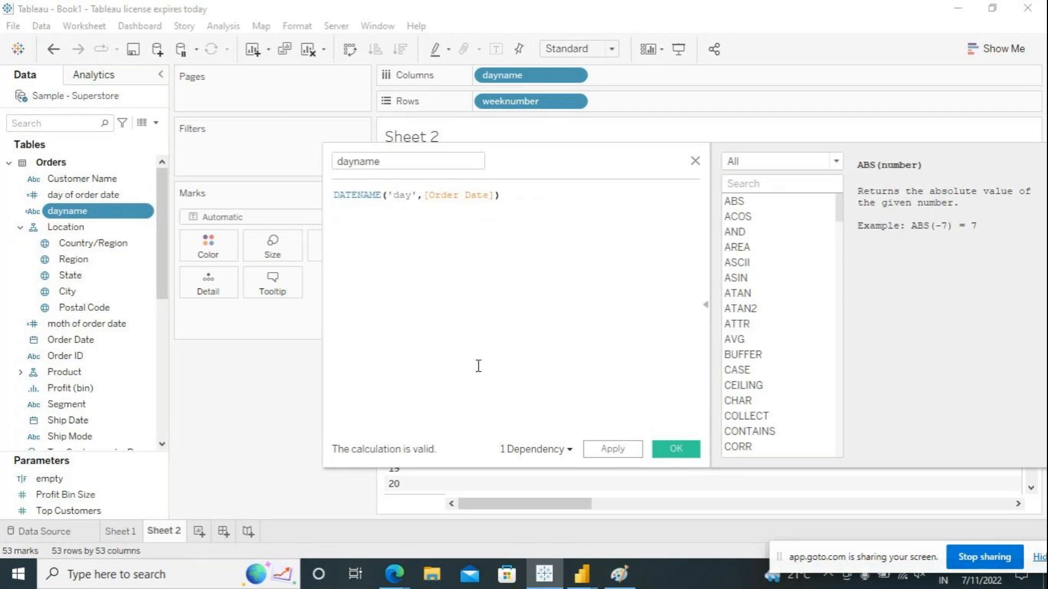
pyautogui.click(615, 449)
pyautogui.click(676, 449)
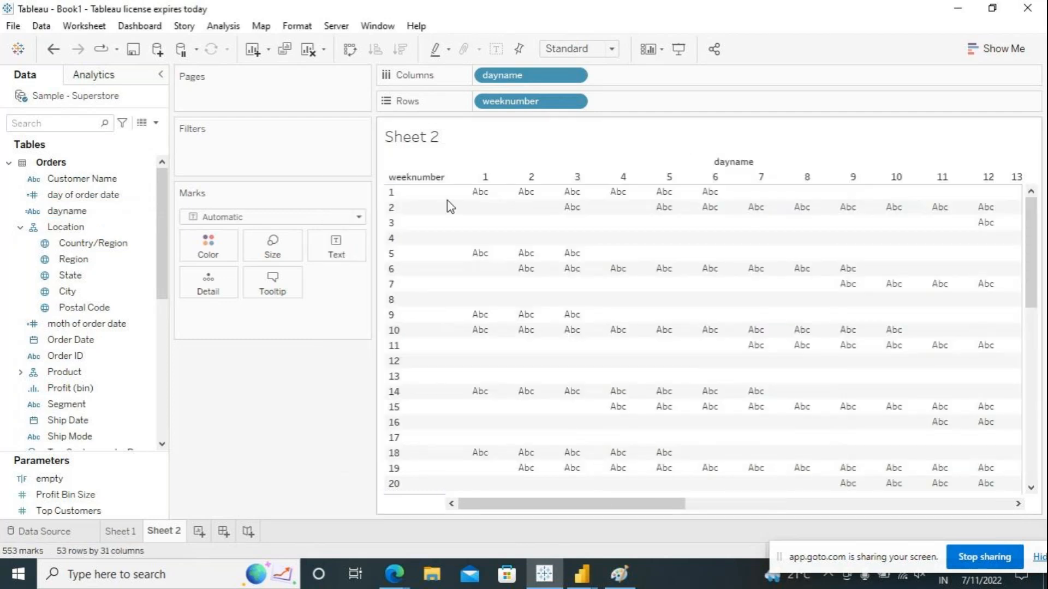
# Remove dayname from the columns of Sheet 2 and put it back.
pyautogui.moveTo(508, 80); pyautogui.dragTo(311, 384)
pyautogui.click(68, 198)
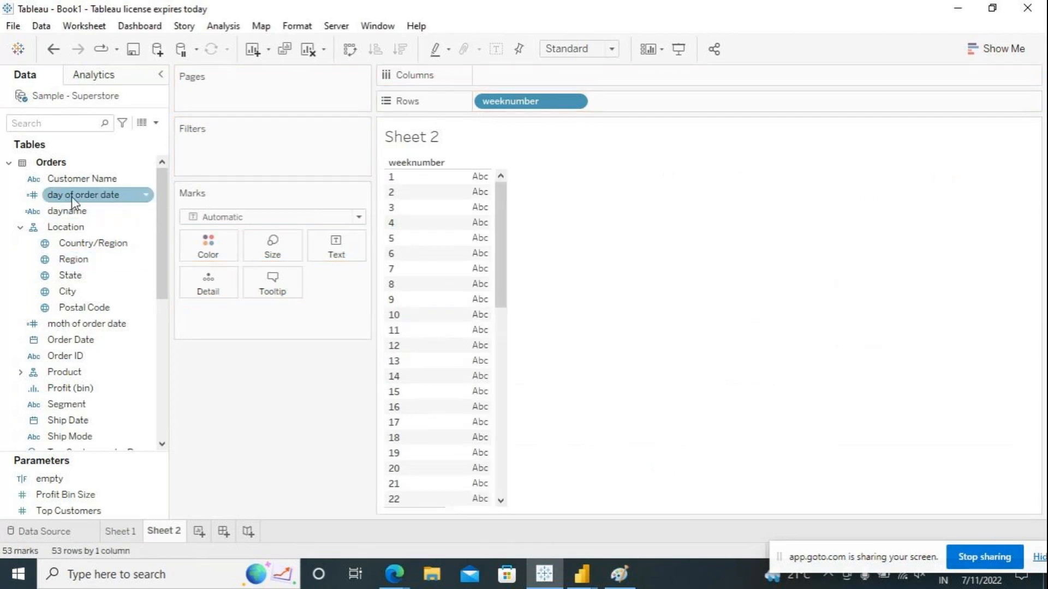
pyautogui.moveTo(71, 195); pyautogui.dragTo(624, 84)
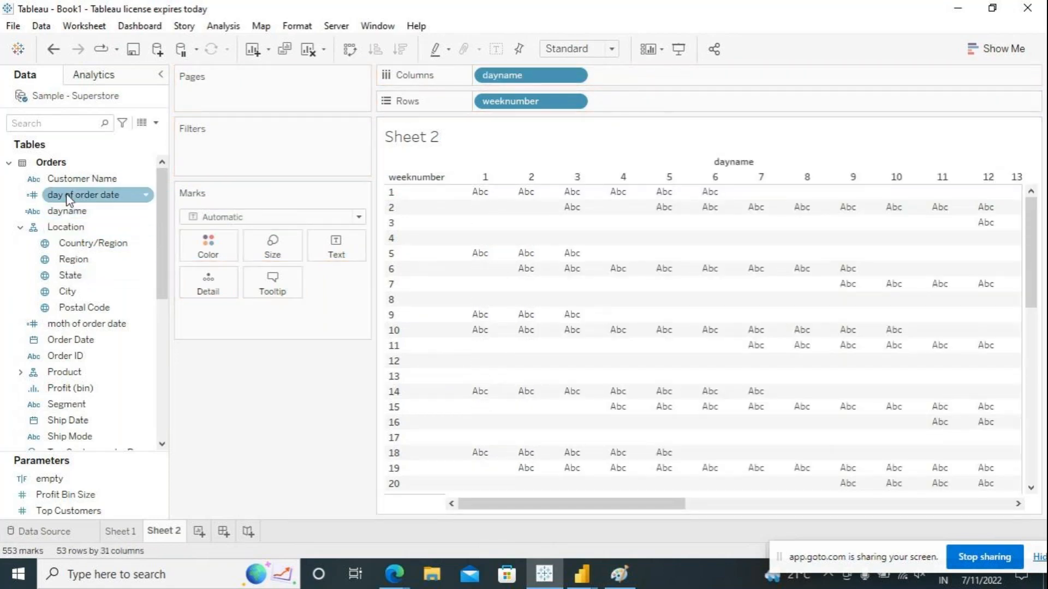
# Open the dayname calculation for editing and replace its DATENAME function with DATEPART.
pyautogui.rightClick(64, 211)
pyautogui.click(100, 92)
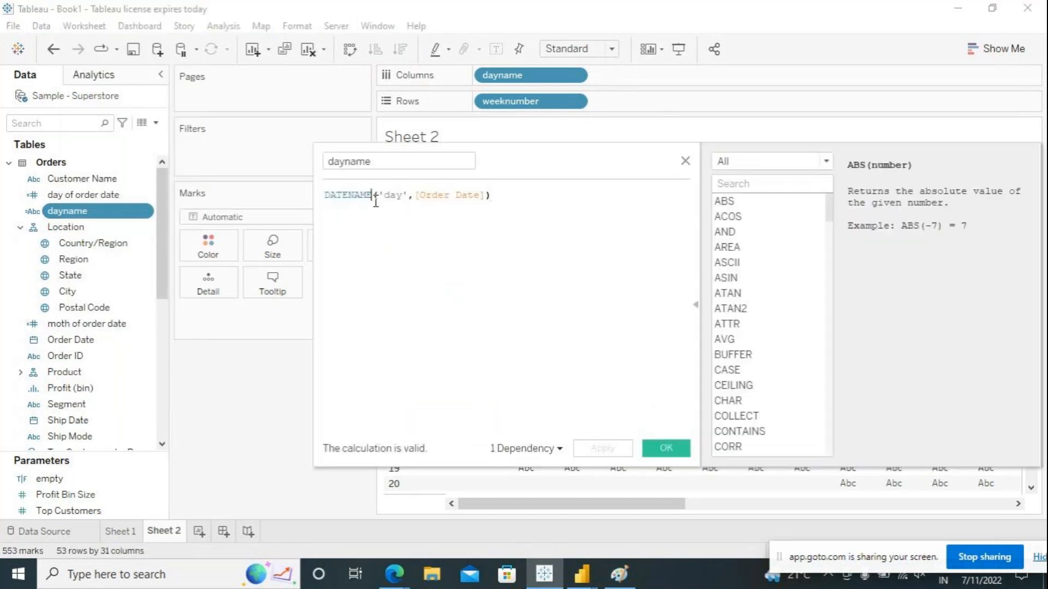
pyautogui.click(375, 195)
pyautogui.press('BackSpace')
pyautogui.press('BackSpace')
pyautogui.press('BackSpace')
pyautogui.press('BackSpace')
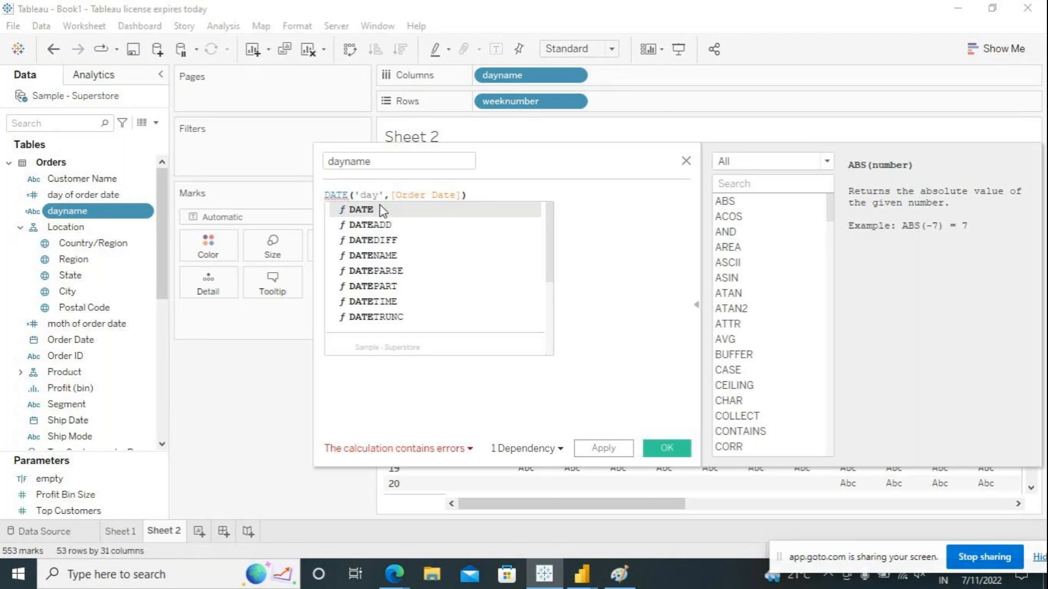
pyautogui.click(389, 286)
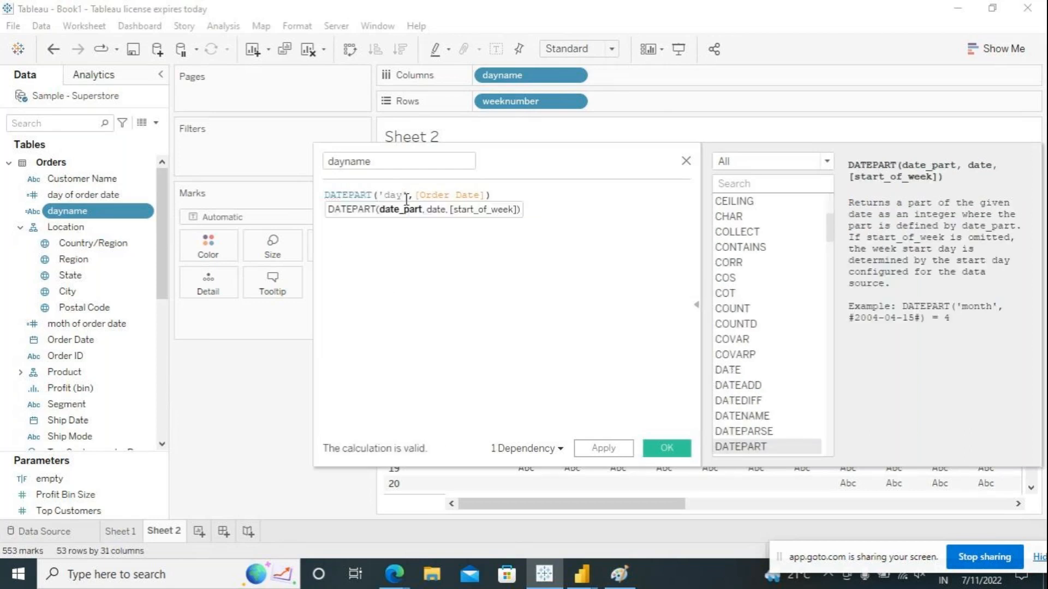
# Set the date part of the dayname formula to 'weekday', then apply and save the calculation.
pyautogui.press('BackSpace')
pyautogui.press('BackSpace')
pyautogui.press('BackSpace')
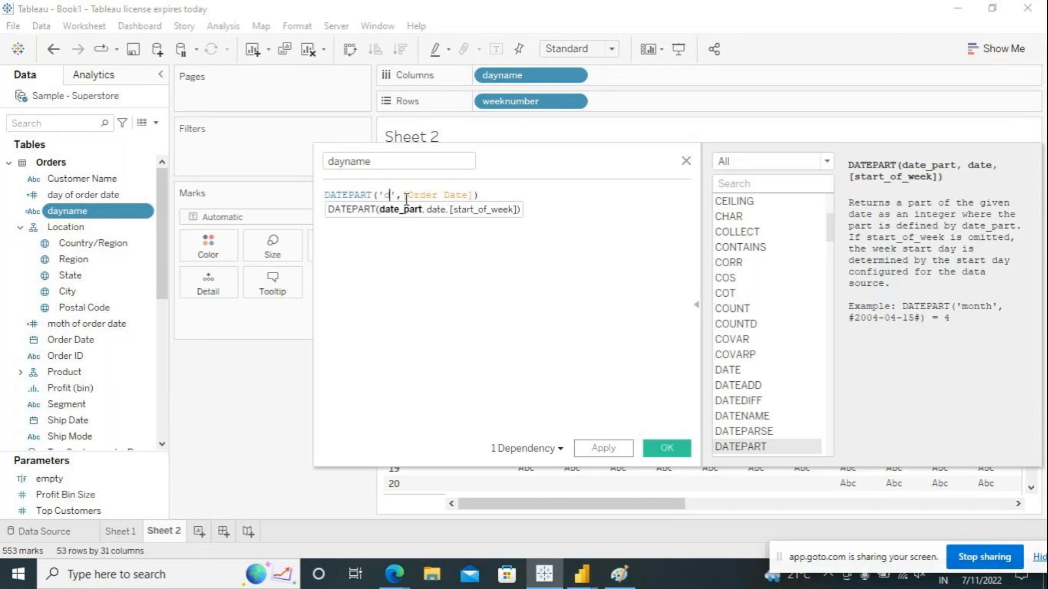
pyautogui.write('weekdaay')
pyautogui.press('Left')
pyautogui.press('BackSpace')
pyautogui.click(473, 297)
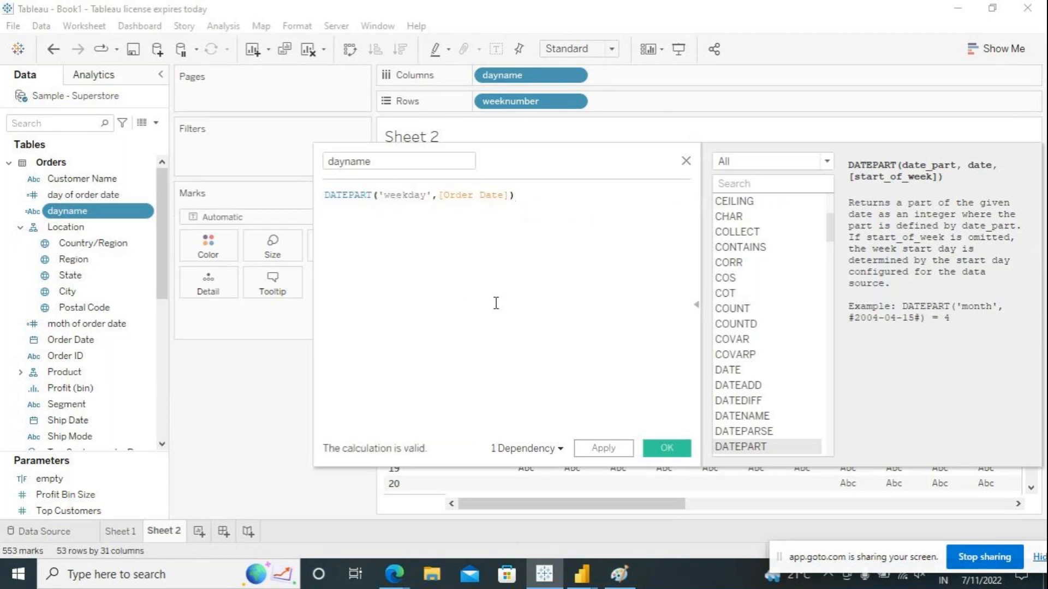
pyautogui.click(602, 449)
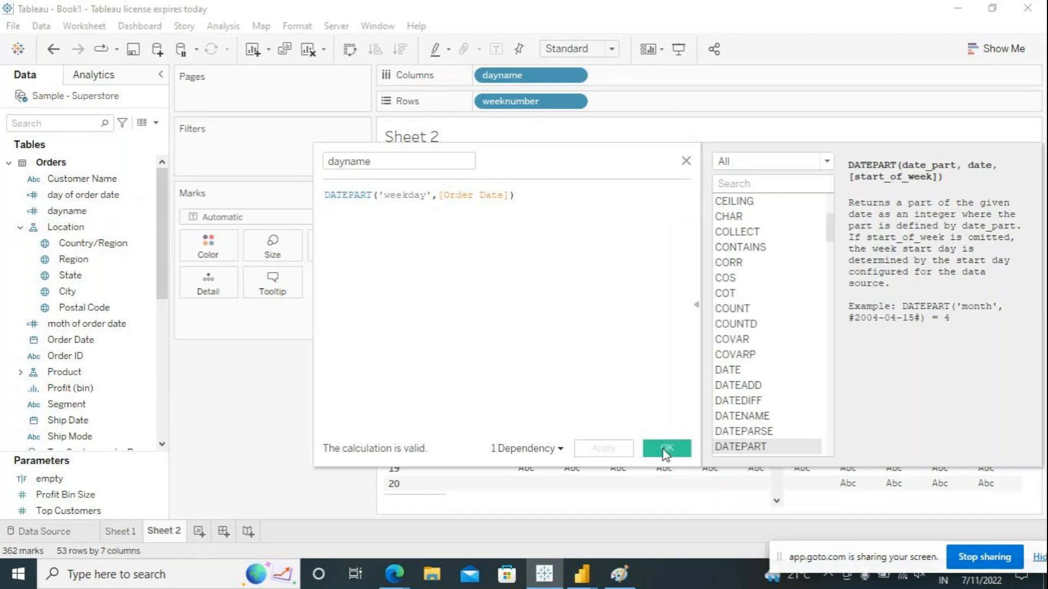
pyautogui.click(666, 448)
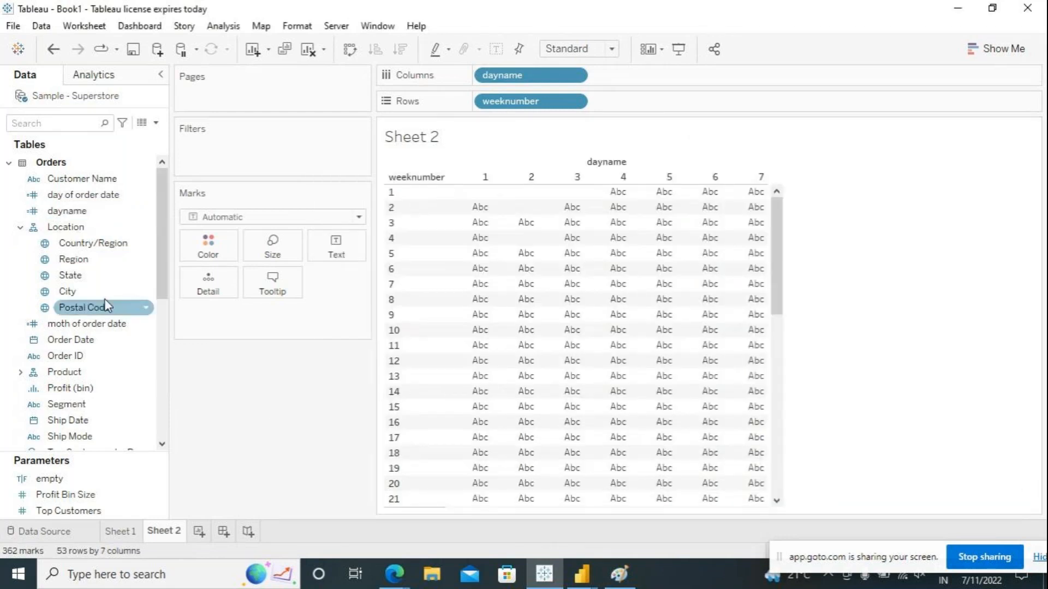
# Change the dayname formula to DATENAME('weekday',[Order Date]), then apply and save the calculation.
pyautogui.click(63, 211)
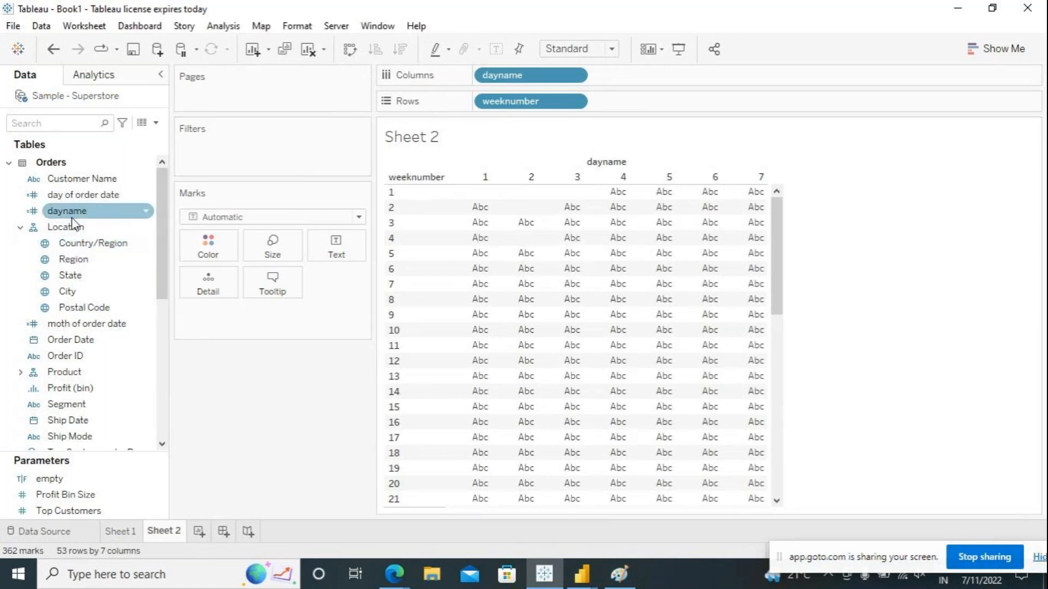
pyautogui.click(141, 218)
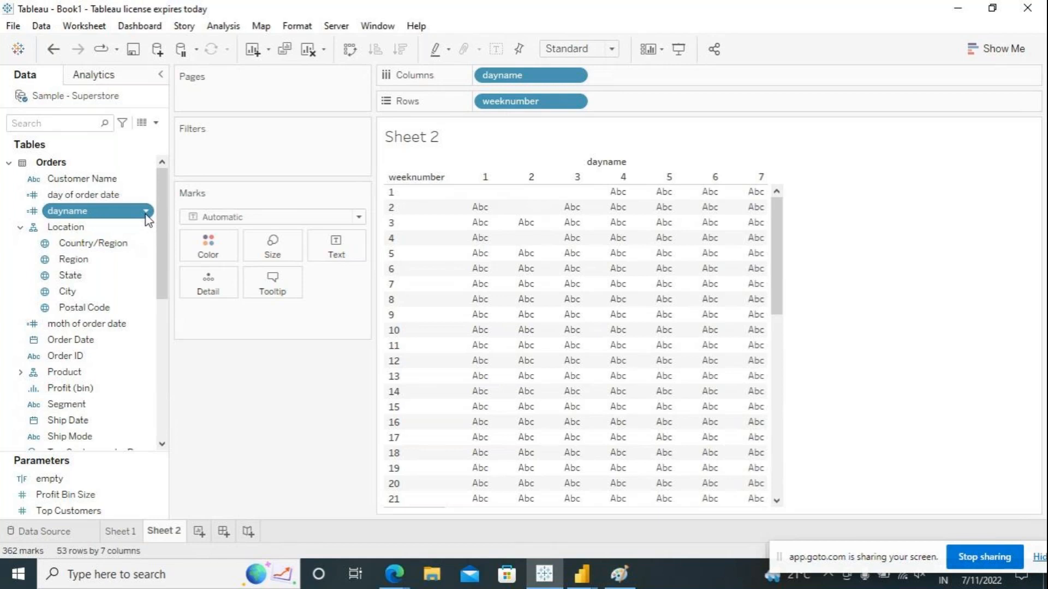
pyautogui.click(146, 217)
pyautogui.click(161, 90)
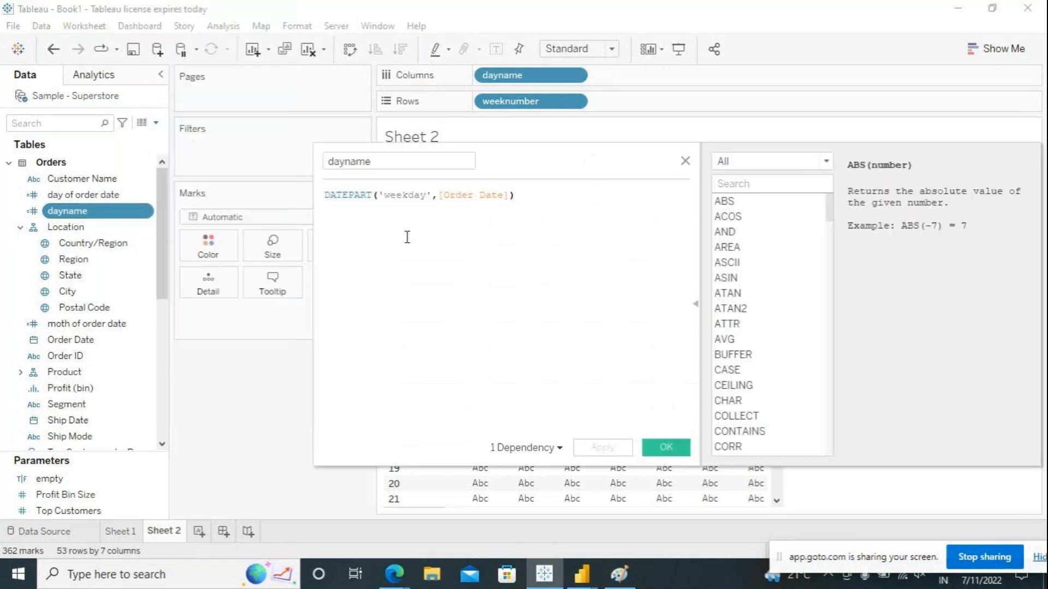
pyautogui.click(372, 195)
pyautogui.press('BackSpace')
pyautogui.press('BackSpace')
pyautogui.press('BackSpace')
pyautogui.press('BackSpace')
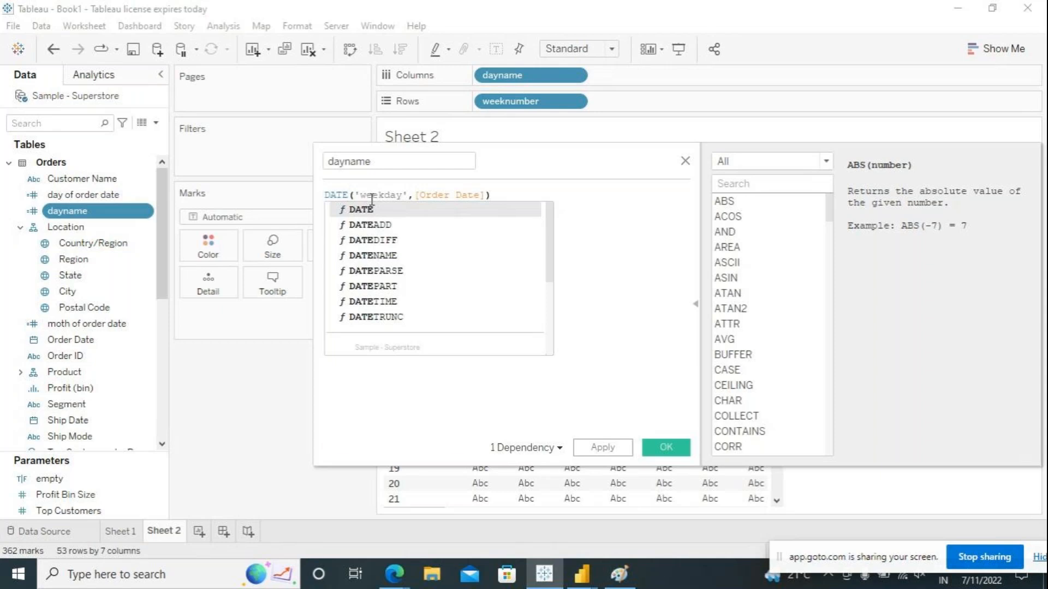
pyautogui.click(368, 252)
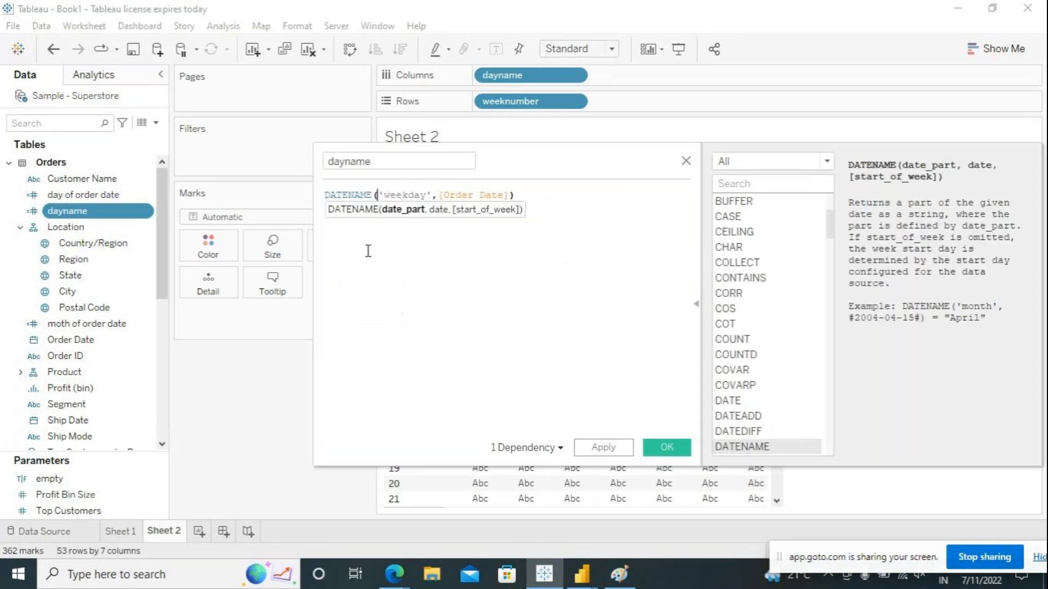
pyautogui.click(434, 277)
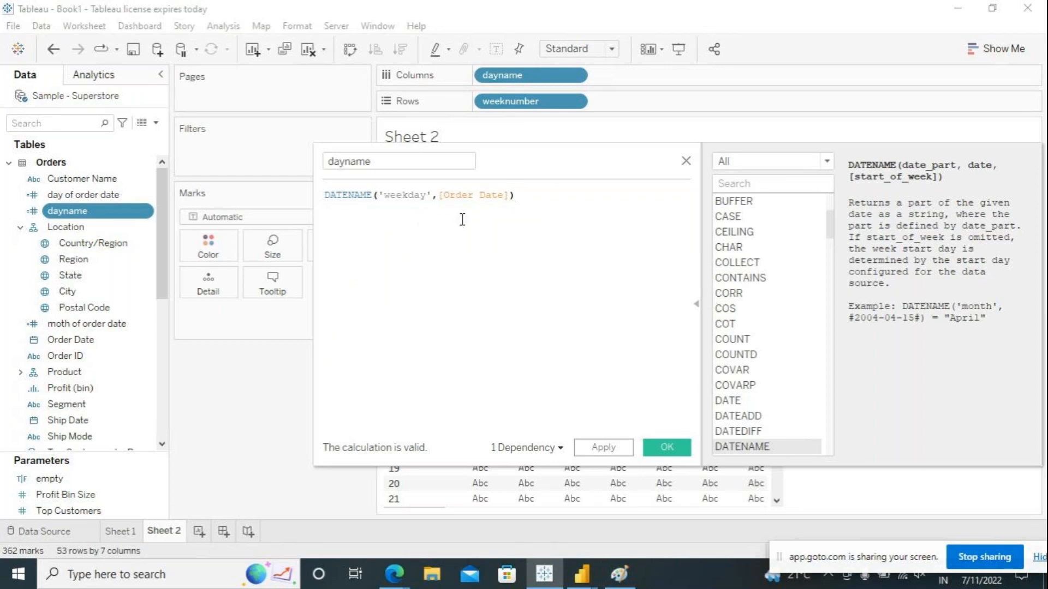
pyautogui.click(604, 448)
pyautogui.click(663, 448)
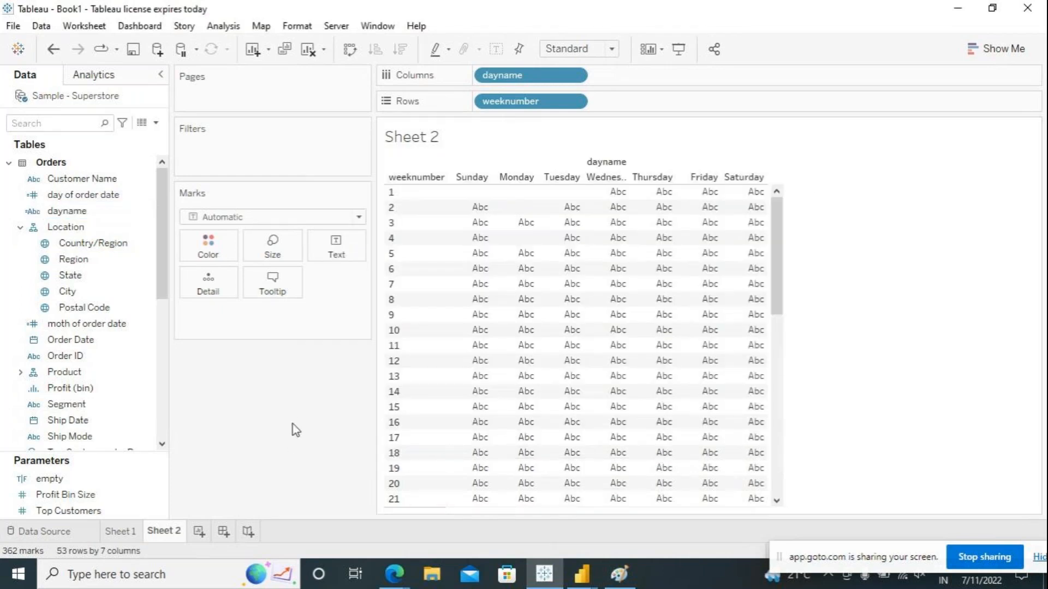
# Show day of order date as text in the weeknumber by dayname view.
pyautogui.moveTo(592, 191)
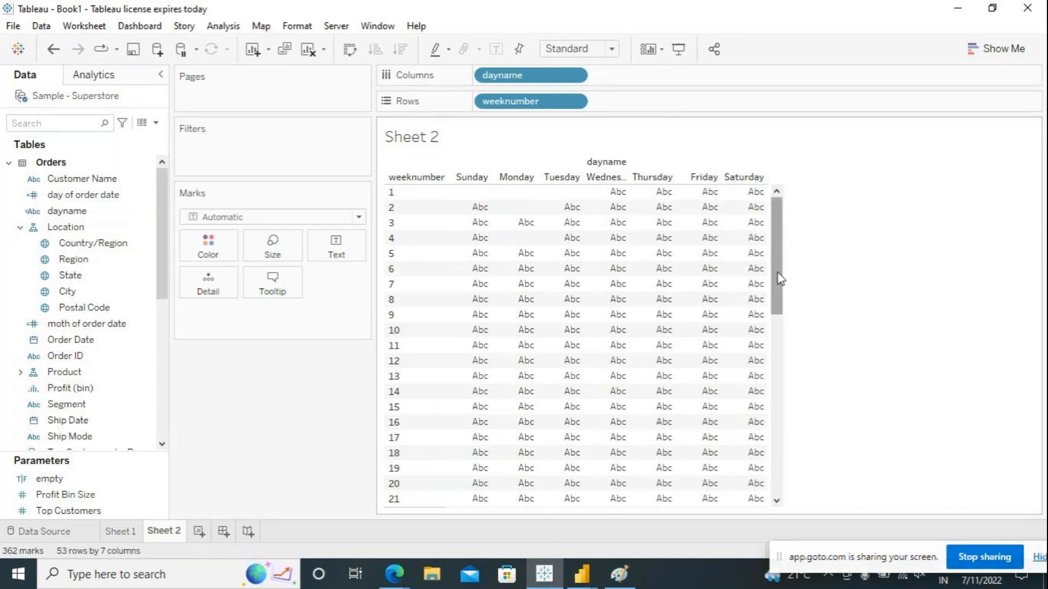
pyautogui.moveTo(776, 250); pyautogui.dragTo(786, 178)
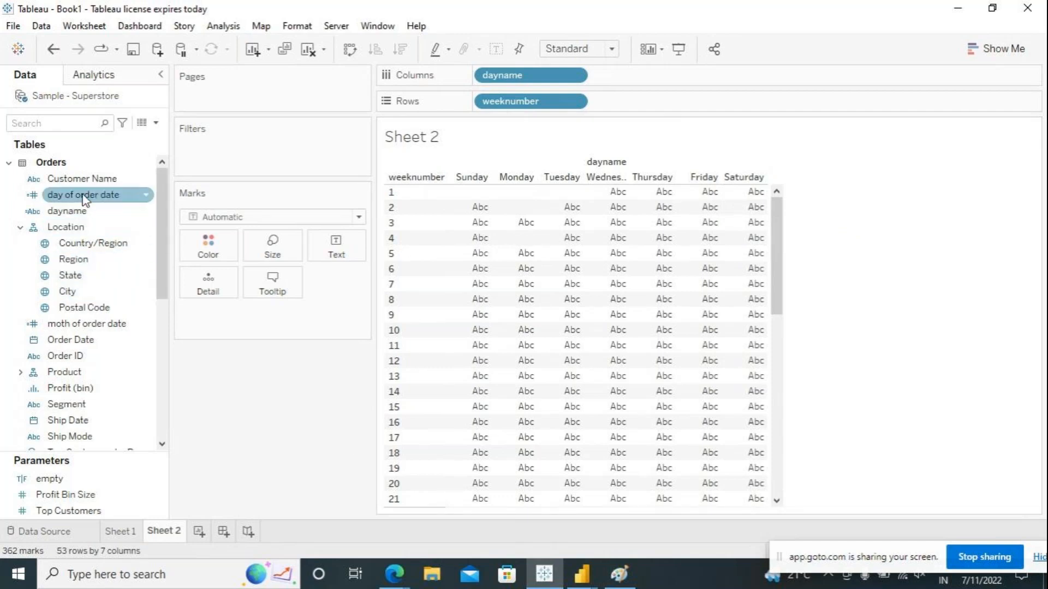
pyautogui.moveTo(84, 200); pyautogui.dragTo(344, 247)
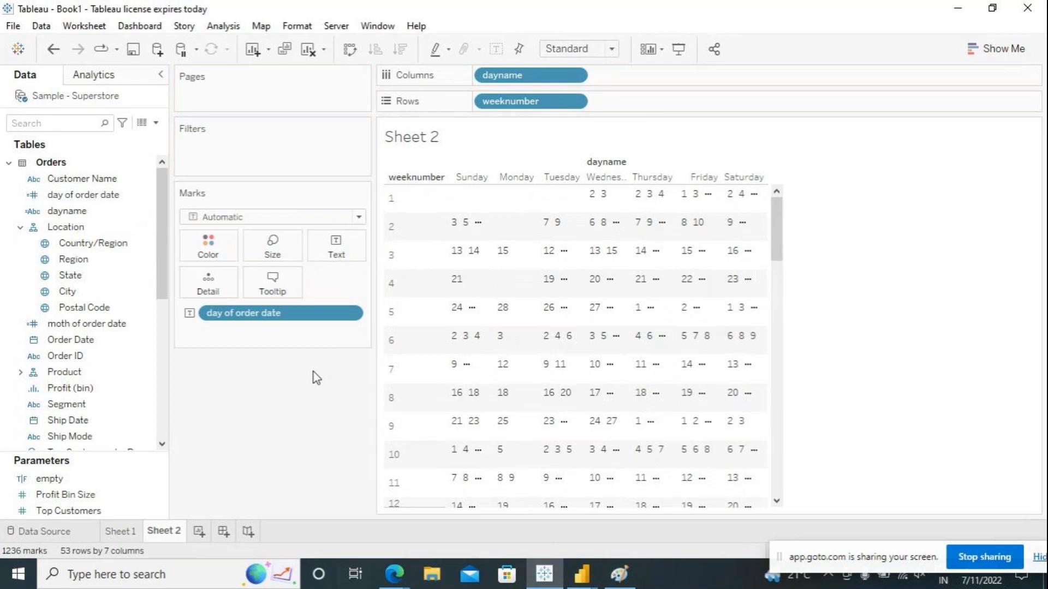
# Remove weeknumber from the rows and show a filter for moth of order date.
pyautogui.moveTo(502, 99); pyautogui.dragTo(252, 391)
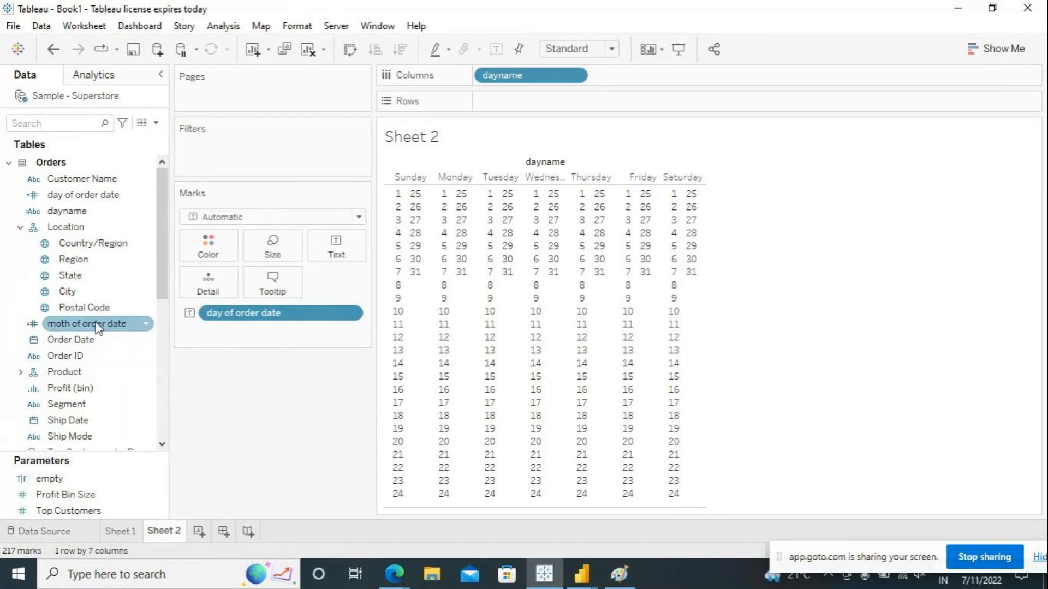
pyautogui.rightClick(145, 328)
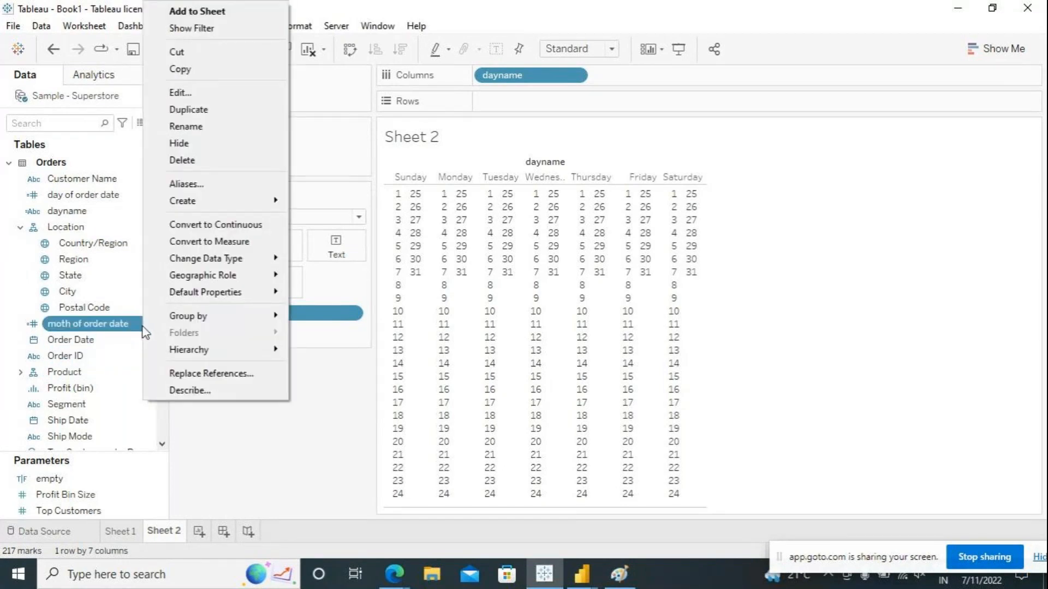
pyautogui.click(208, 25)
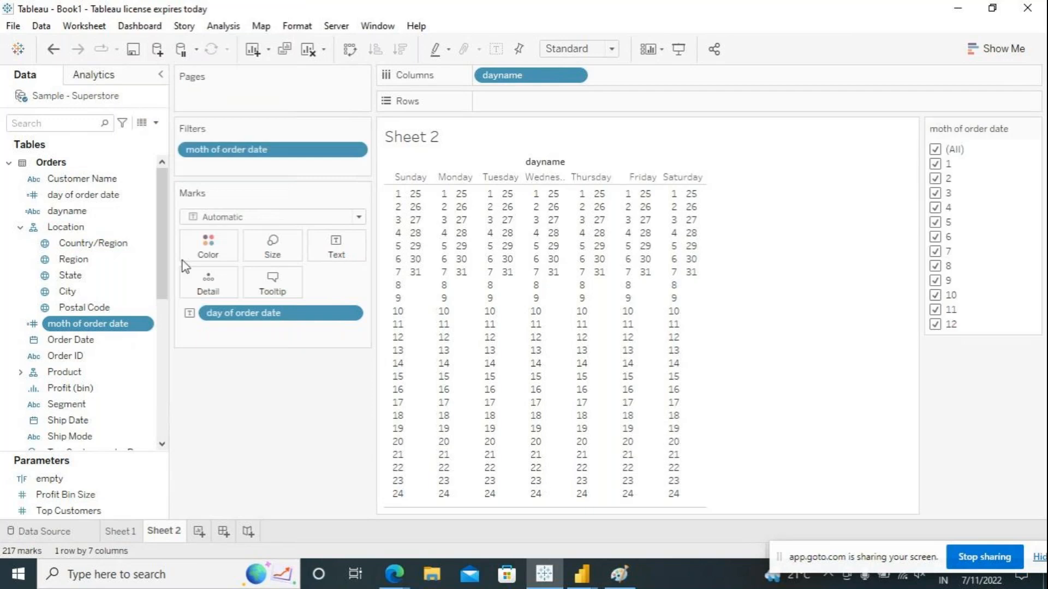
# Limit the moth of order date filter to 4, and show a year of order date filter limited to 2020.
pyautogui.click(935, 150)
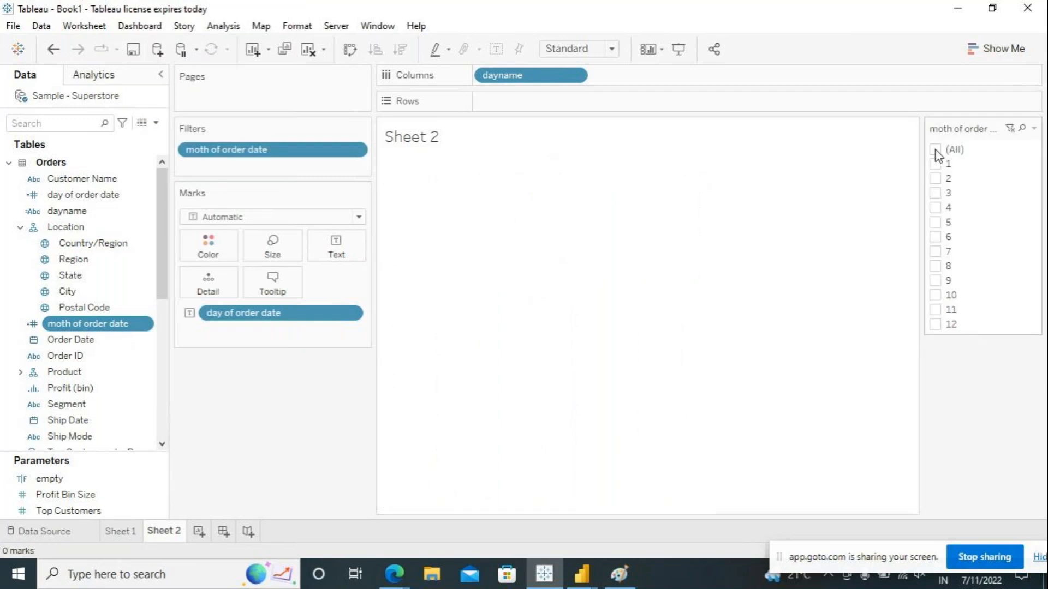
pyautogui.click(935, 208)
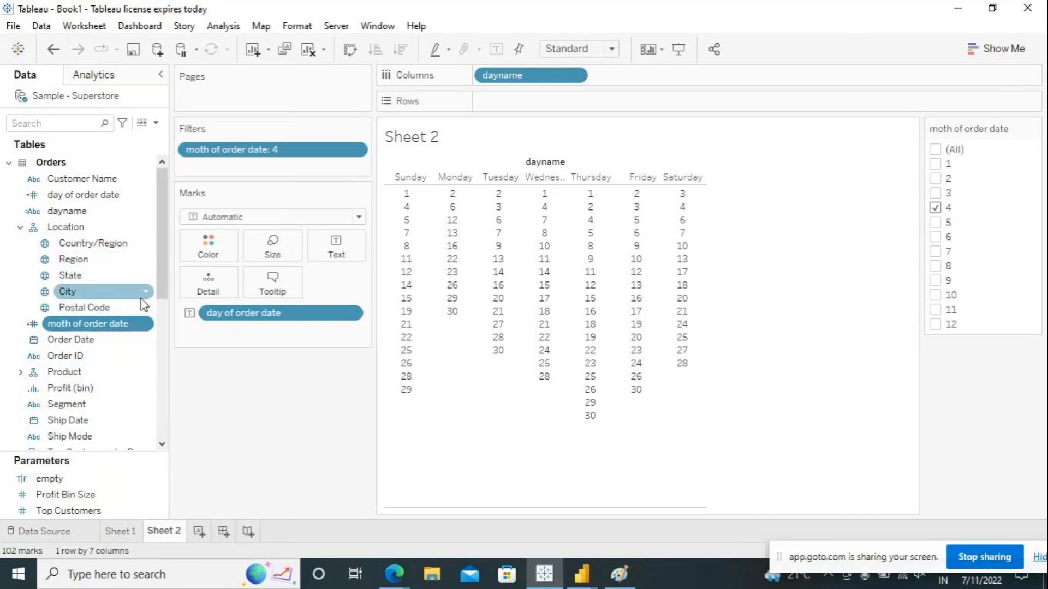
pyautogui.moveTo(165, 231); pyautogui.dragTo(166, 284)
pyautogui.click(143, 341)
pyautogui.click(147, 341)
pyautogui.click(191, 30)
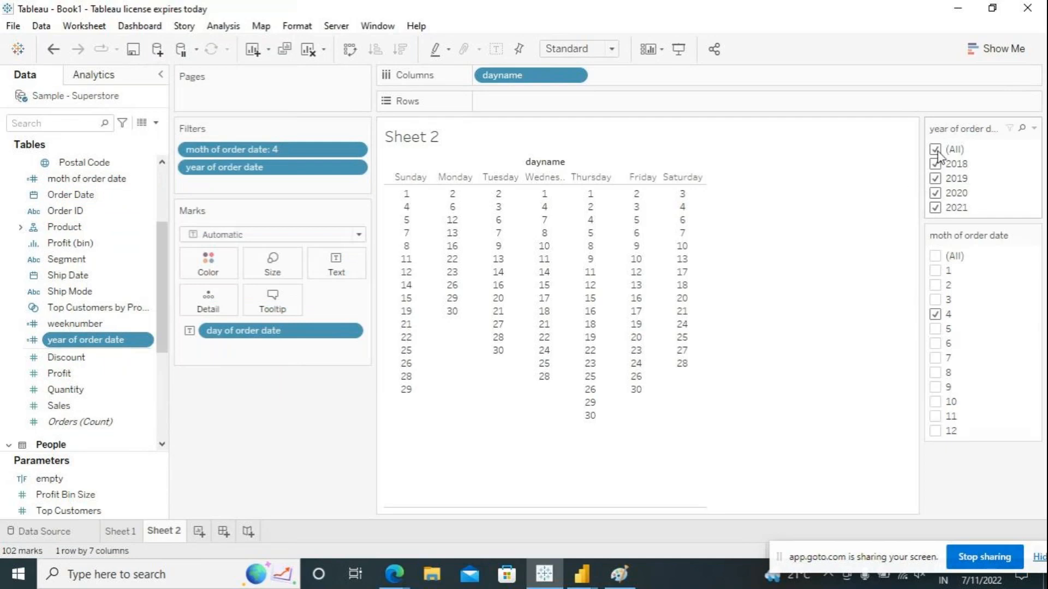
pyautogui.click(936, 150)
pyautogui.click(936, 193)
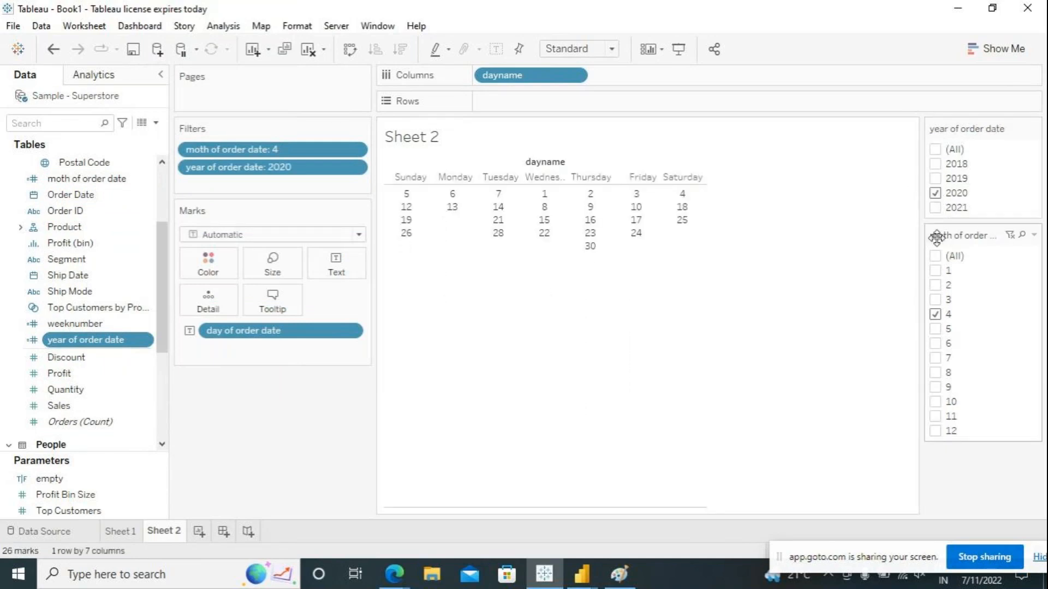
# Display the year of order date filter as a single-value list.
pyautogui.click(1033, 129)
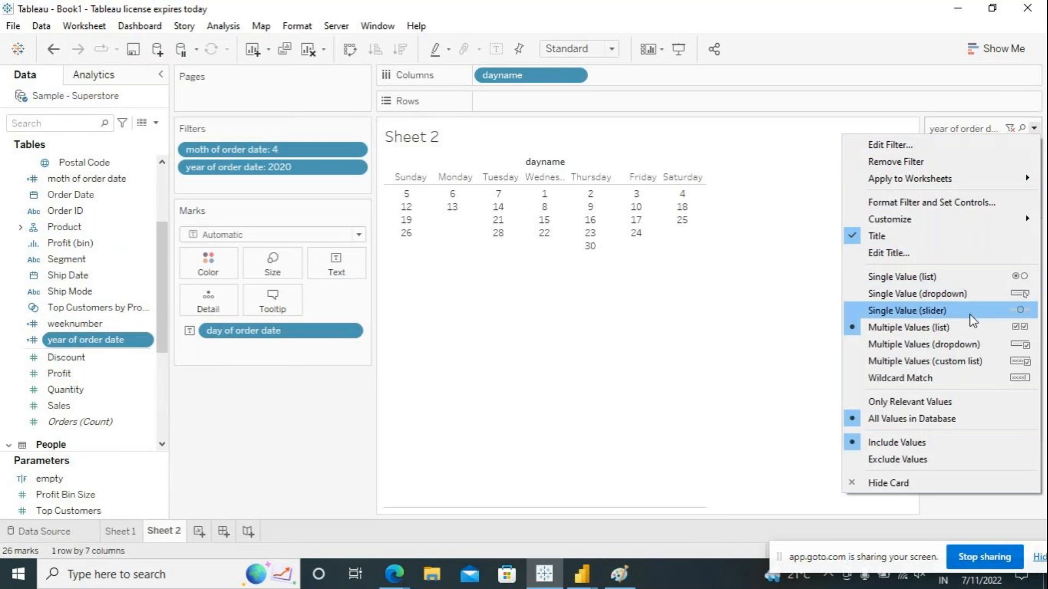
pyautogui.click(971, 278)
pyautogui.click(1034, 235)
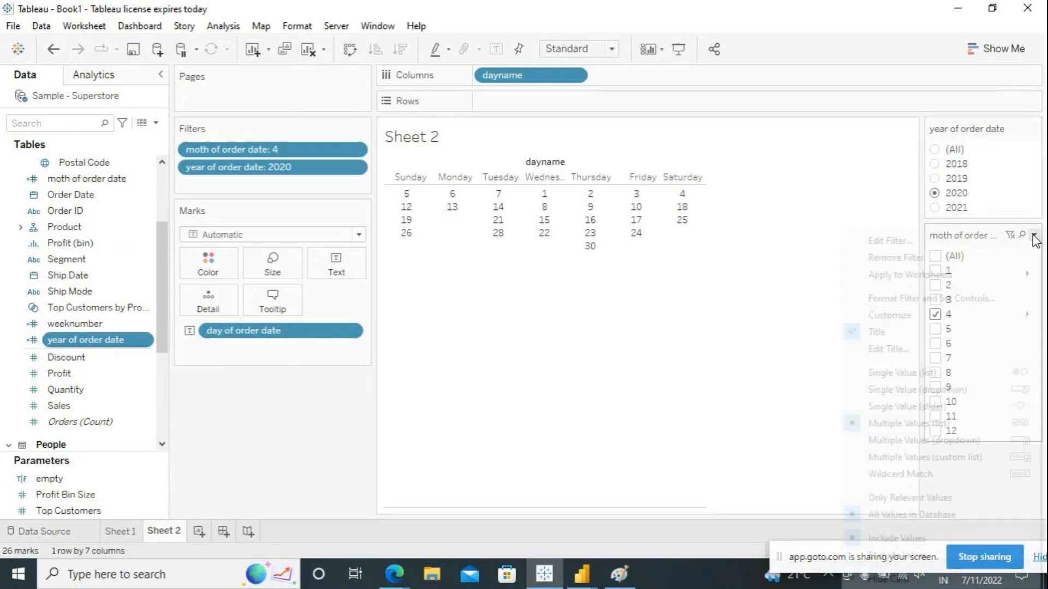
pyautogui.click(706, 384)
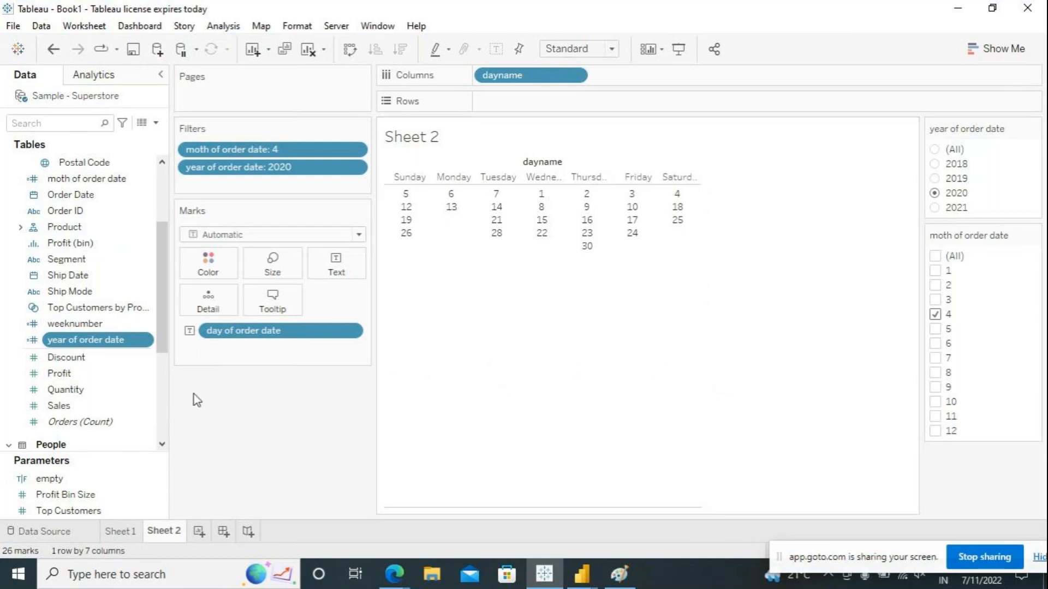
# Add weeknumber to the rows and hide its header in the calendar view.
pyautogui.moveTo(77, 323); pyautogui.dragTo(497, 110)
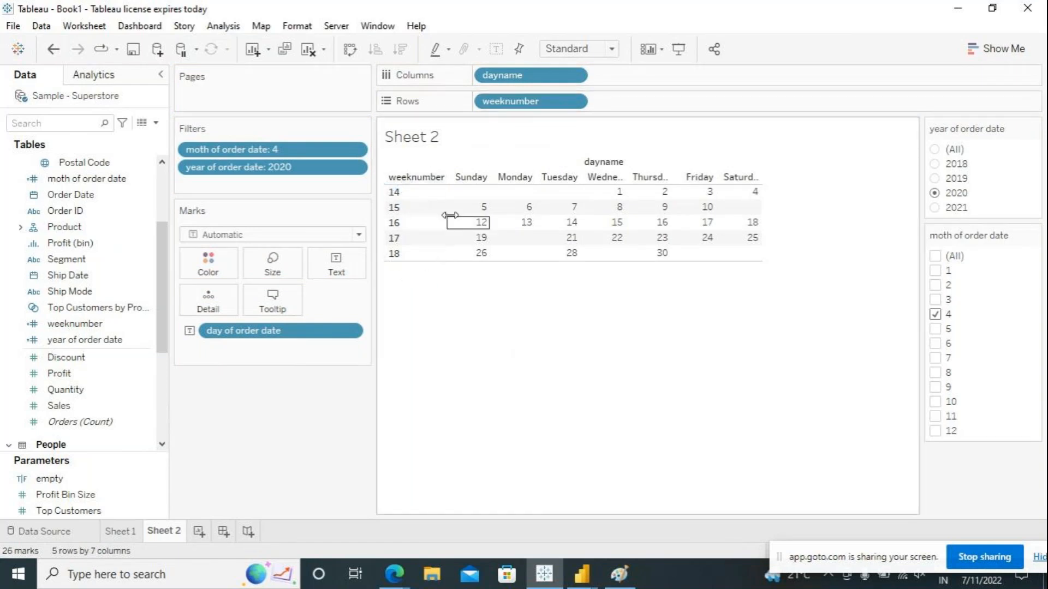
pyautogui.click(574, 101)
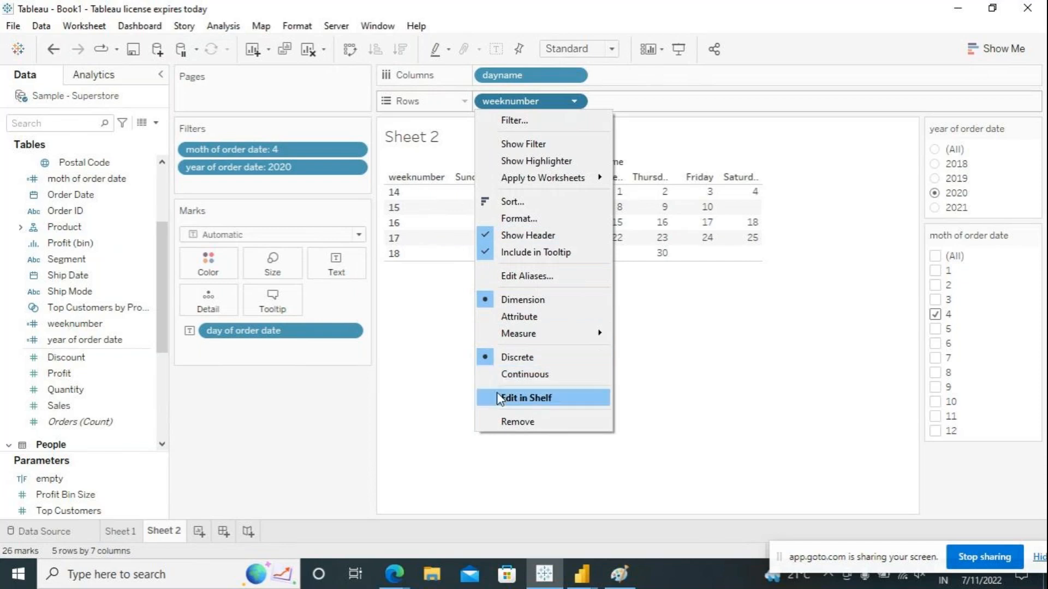
pyautogui.click(487, 236)
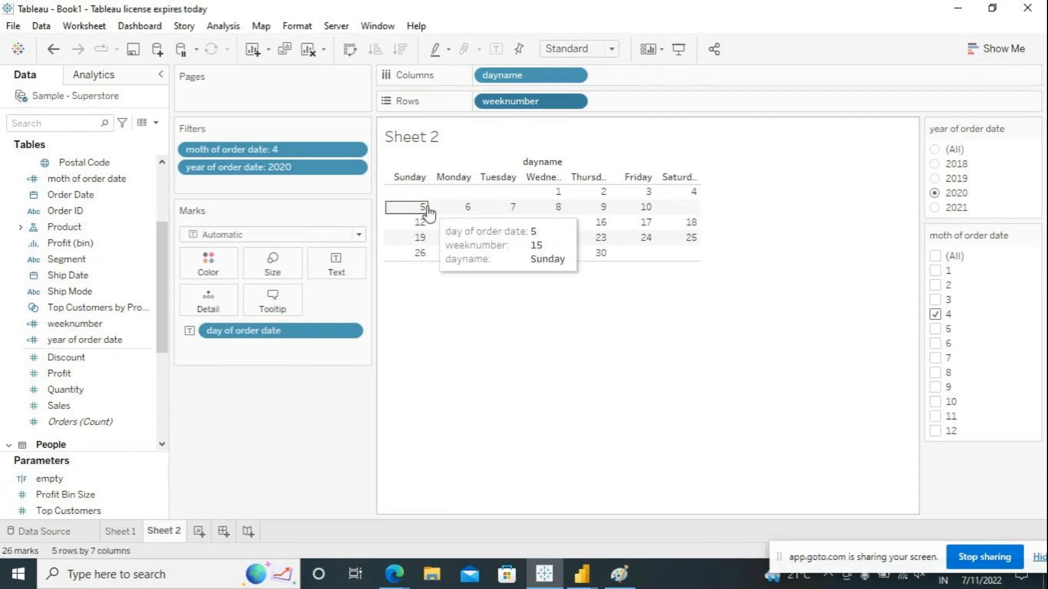
pyautogui.moveTo(556, 192)
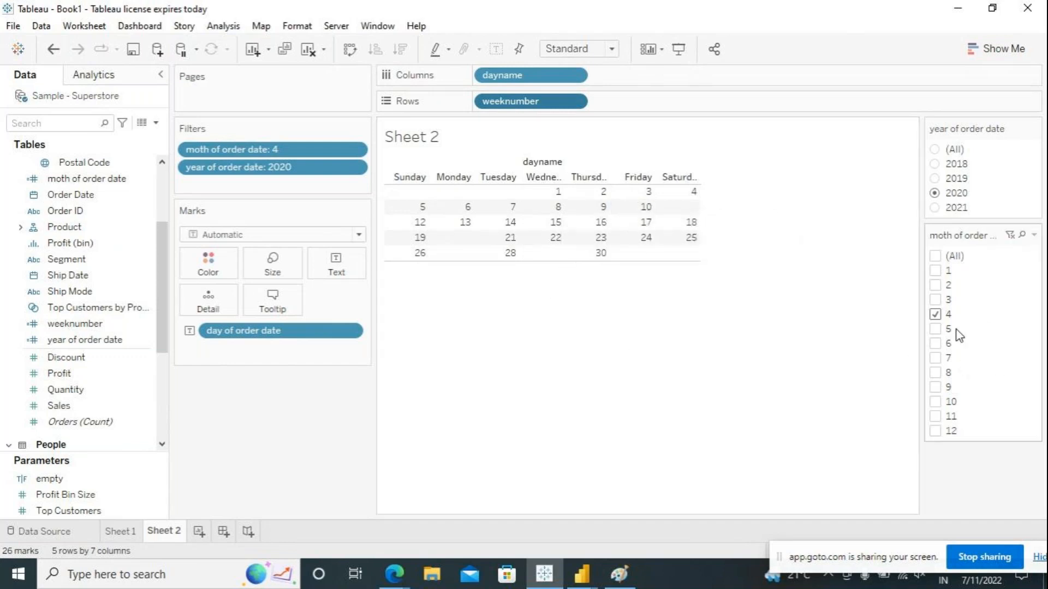
# Switch the moth of order date filter to 5 and display it as a single-value list.
pyautogui.click(935, 329)
pyautogui.click(935, 314)
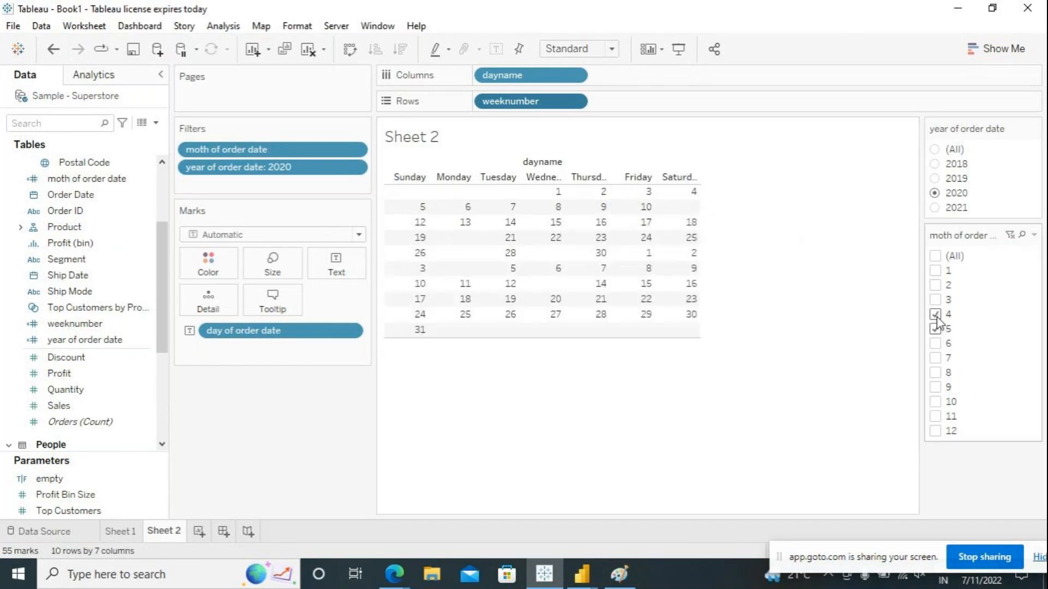
pyautogui.click(1035, 237)
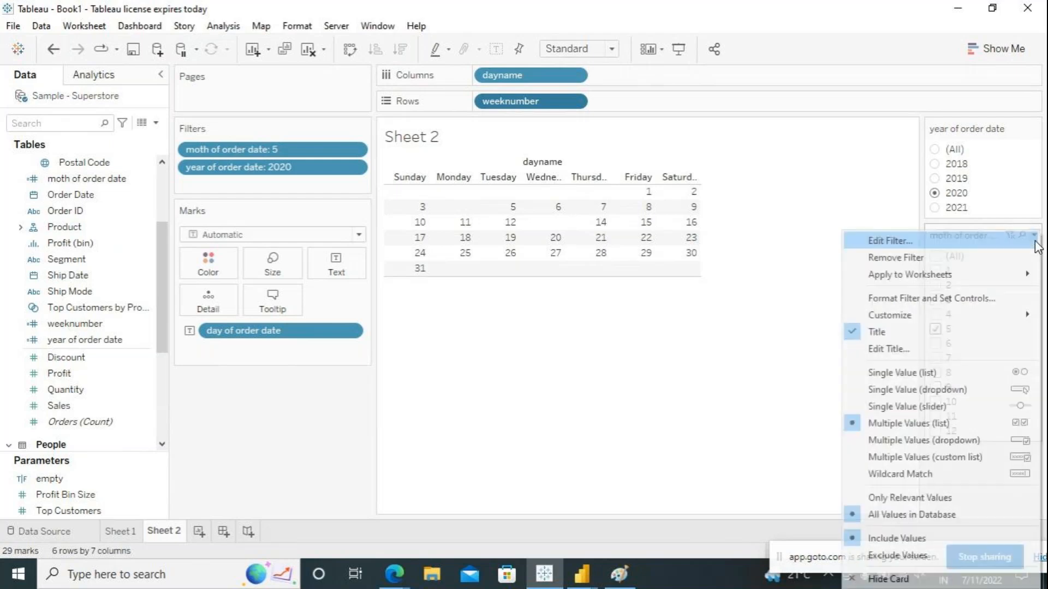
pyautogui.click(952, 373)
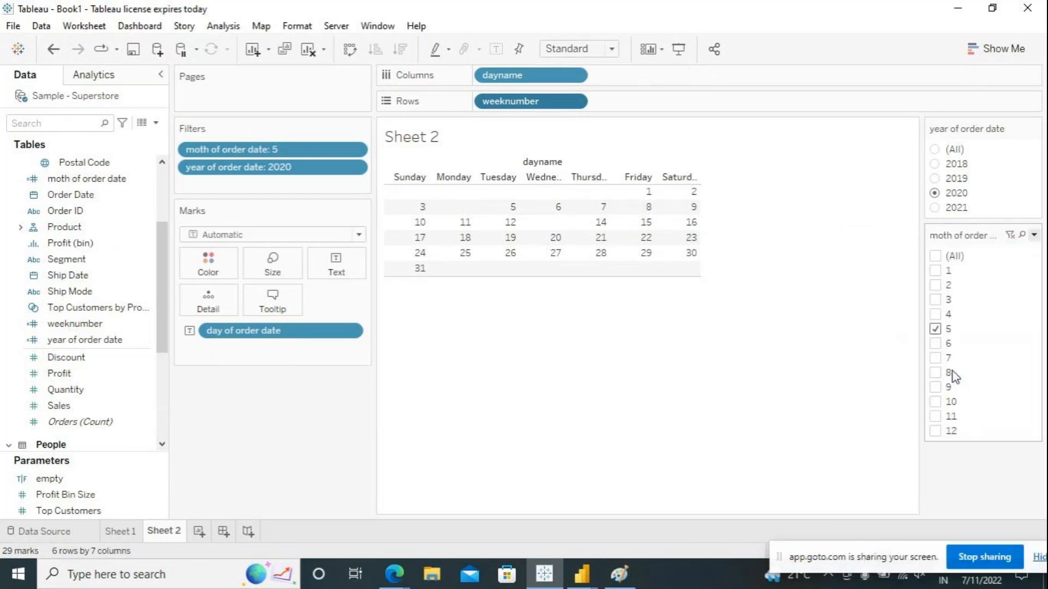
# View the 2020 calendar month by month by stepping the moth of order date filter from 6 through 10.
pyautogui.click(935, 343)
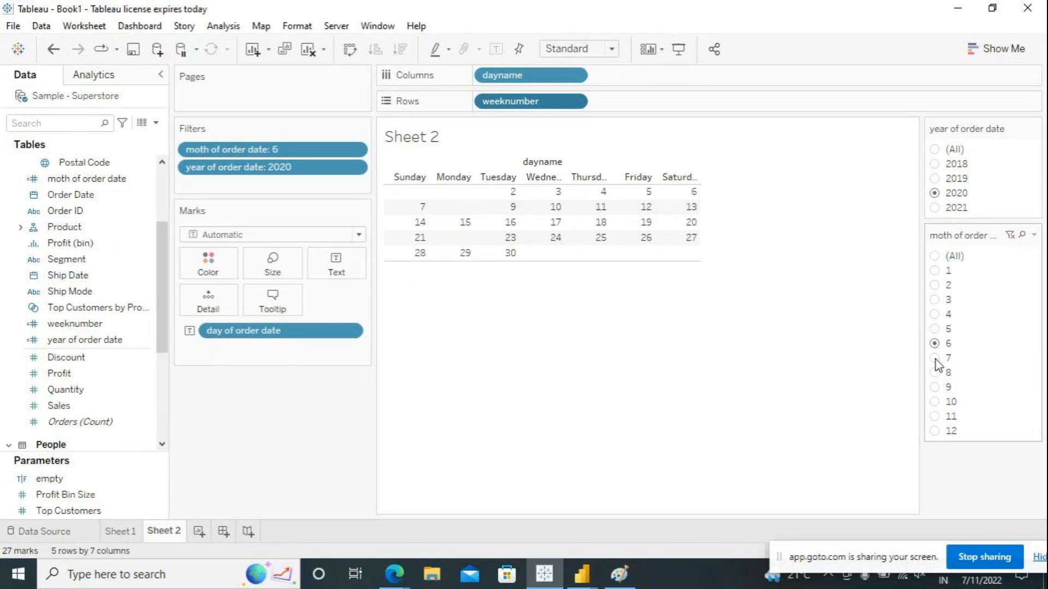
pyautogui.click(935, 358)
pyautogui.click(934, 373)
pyautogui.click(934, 387)
pyautogui.click(934, 402)
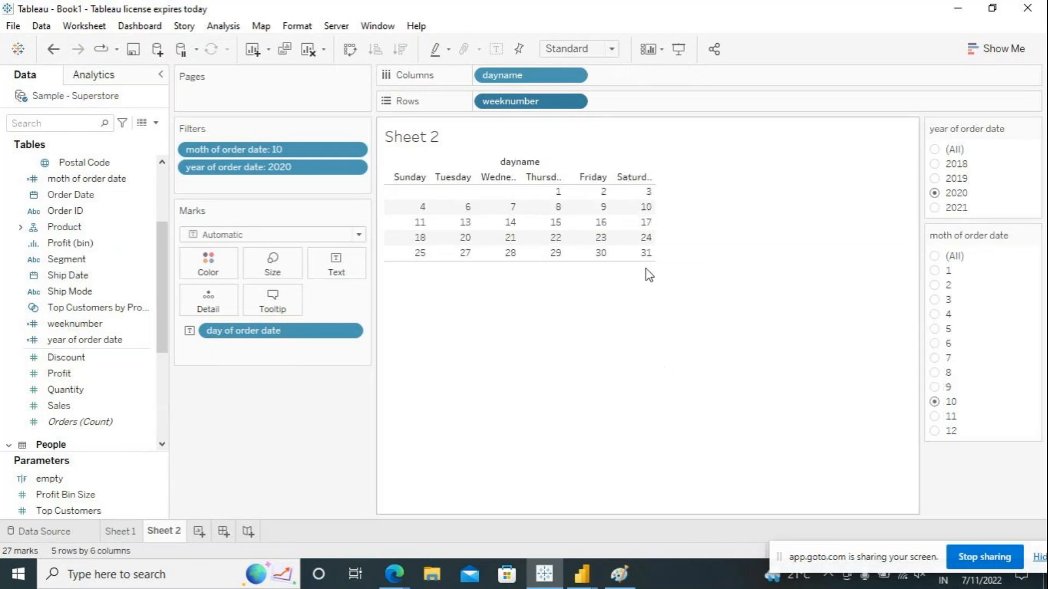
# Fit the calendar to Entire View and step the moth of order date filter from 1 through 6.
pyautogui.click(611, 49)
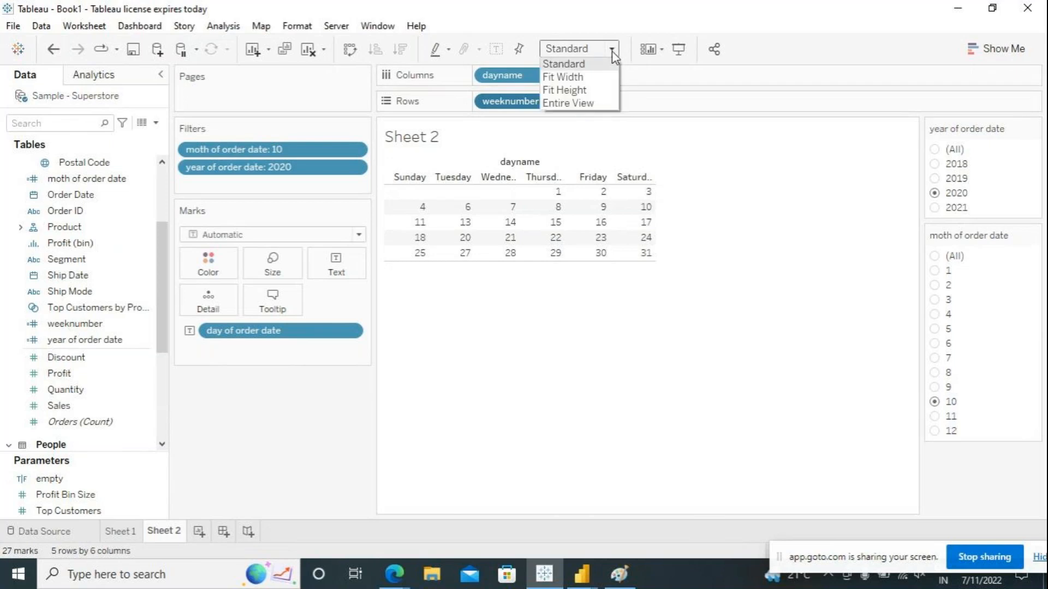
pyautogui.click(603, 103)
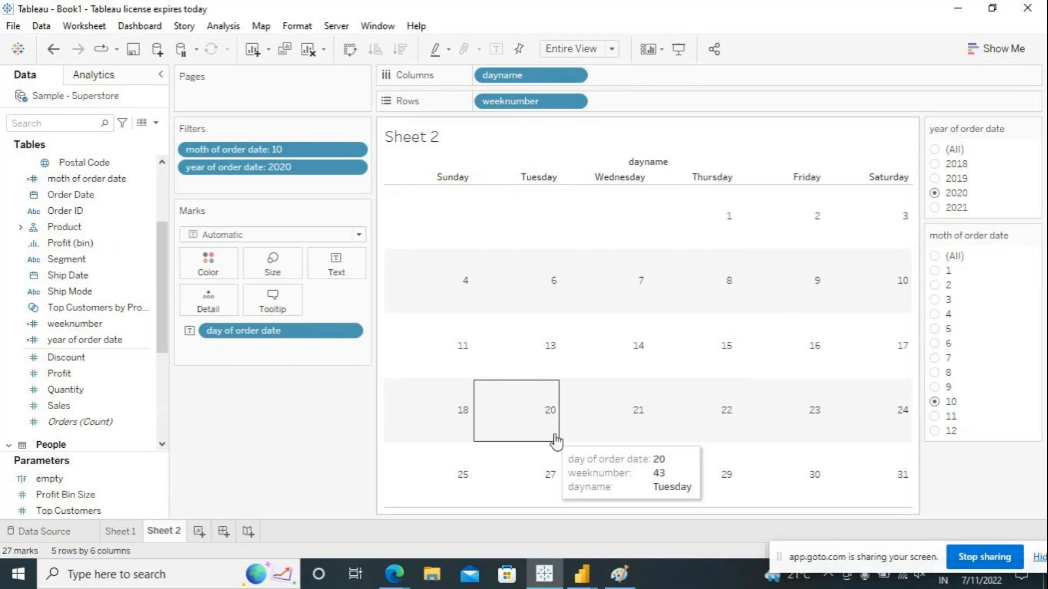
pyautogui.click(935, 270)
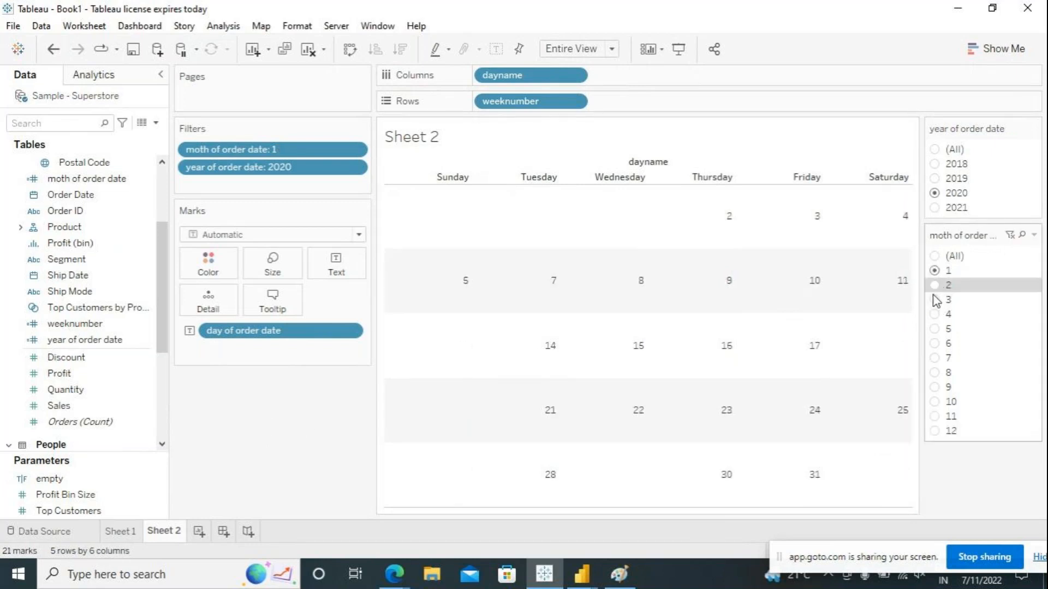
pyautogui.click(936, 290)
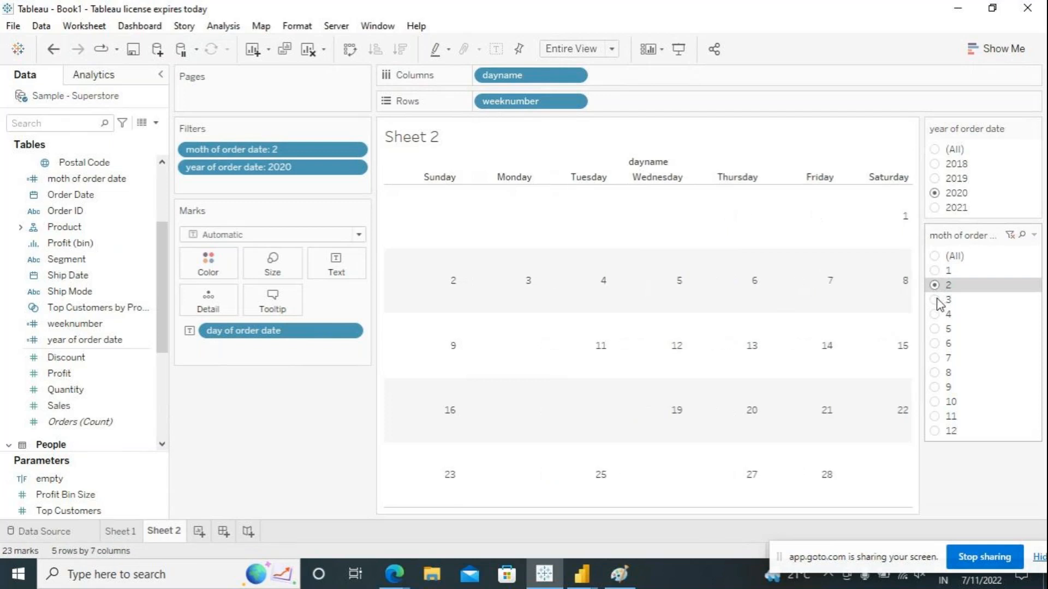
pyautogui.click(936, 300)
pyautogui.click(935, 314)
pyautogui.click(935, 329)
pyautogui.click(935, 343)
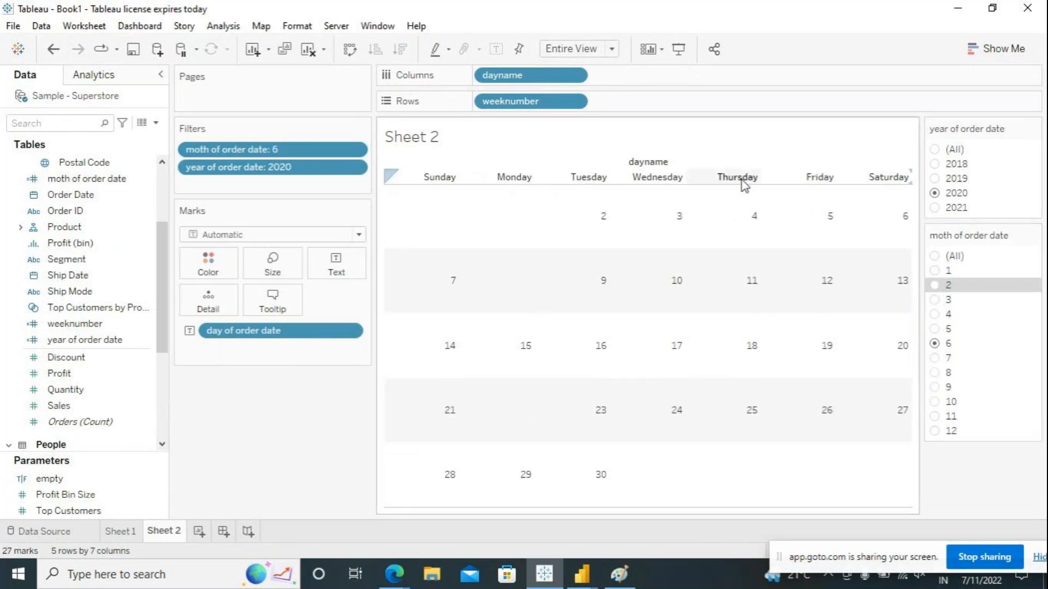
# Shade the dayname header row with a green from the extended colour choices.
pyautogui.click(409, 179)
pyautogui.rightClick(407, 180)
pyautogui.click(437, 245)
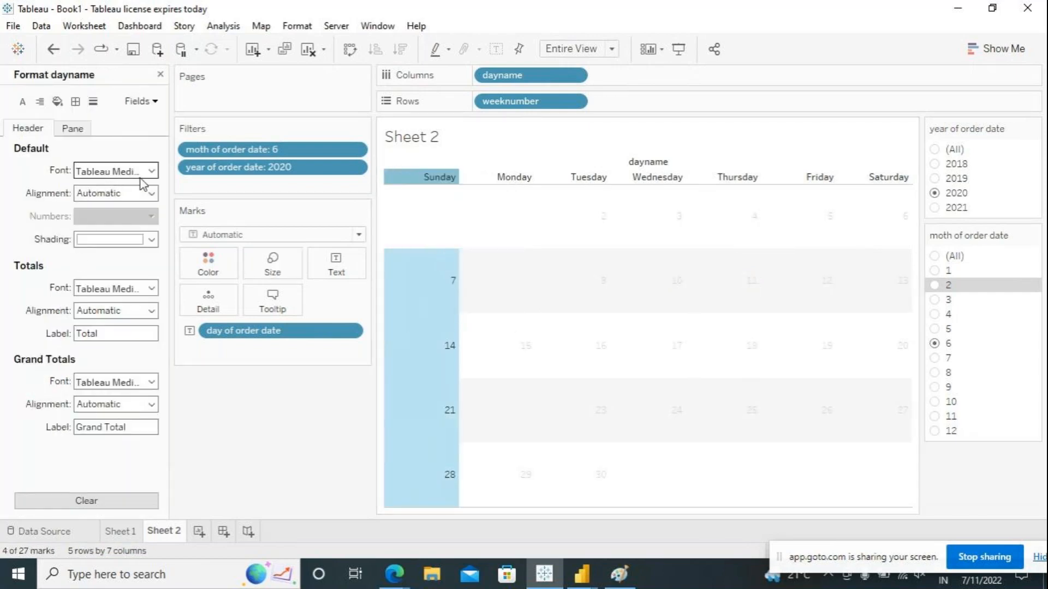
pyautogui.click(150, 239)
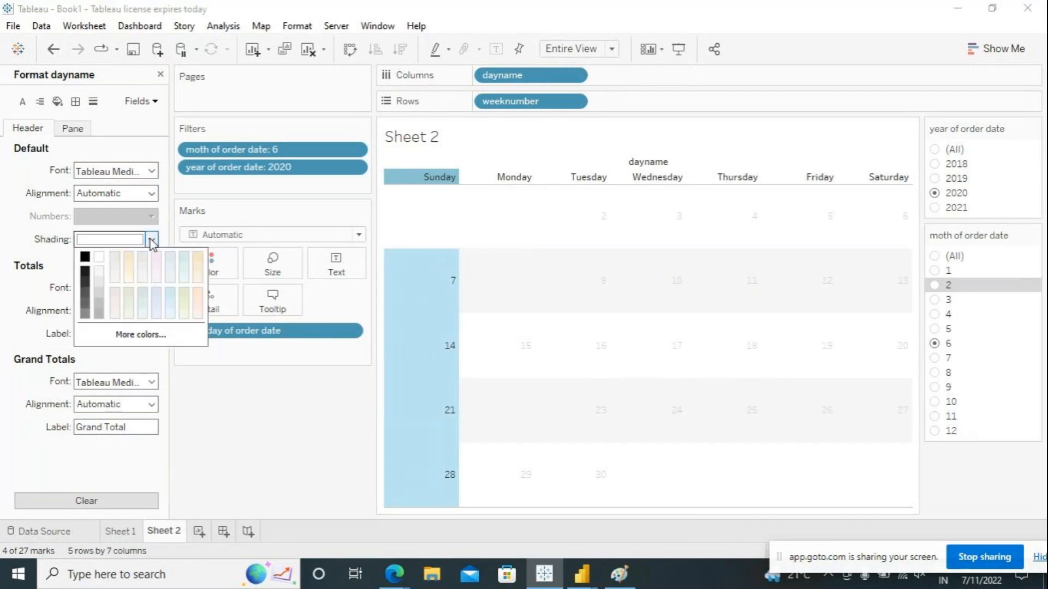
pyautogui.click(125, 335)
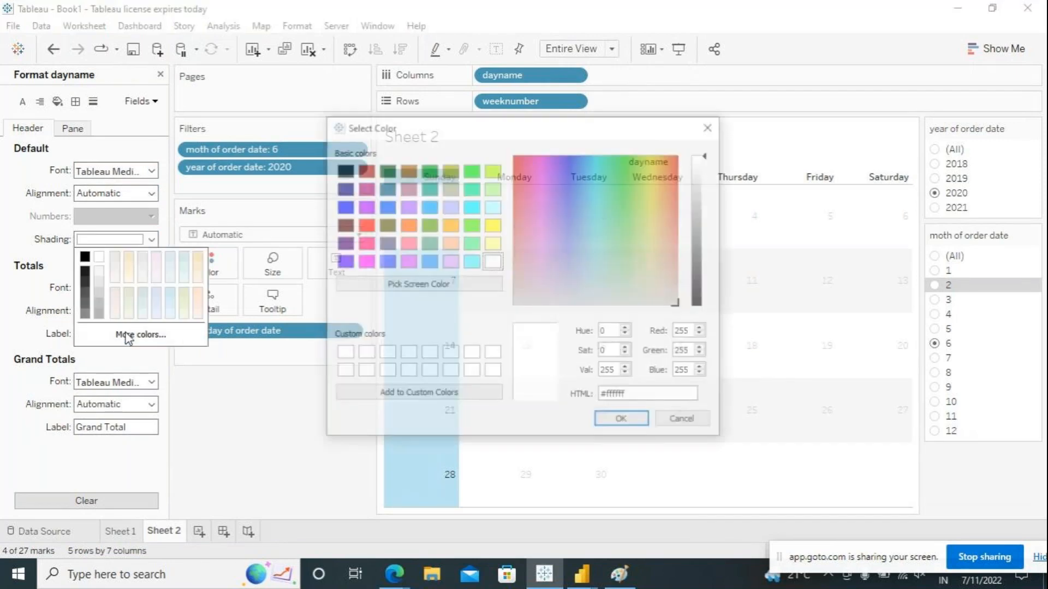
pyautogui.click(428, 225)
pyautogui.click(642, 424)
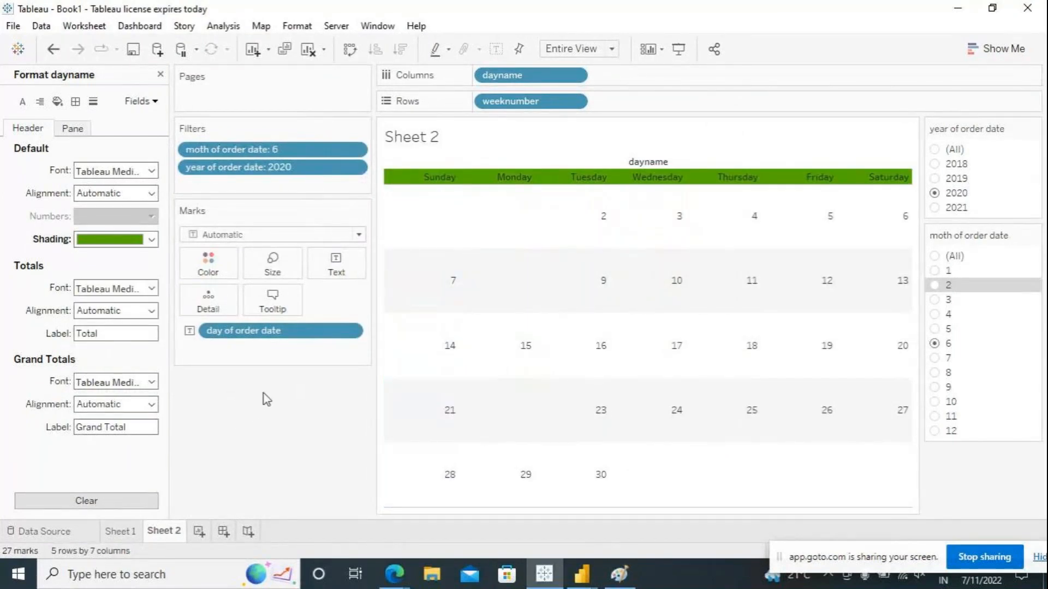
# Make the dayname header font white and bold, then close the formatting options.
pyautogui.click(150, 172)
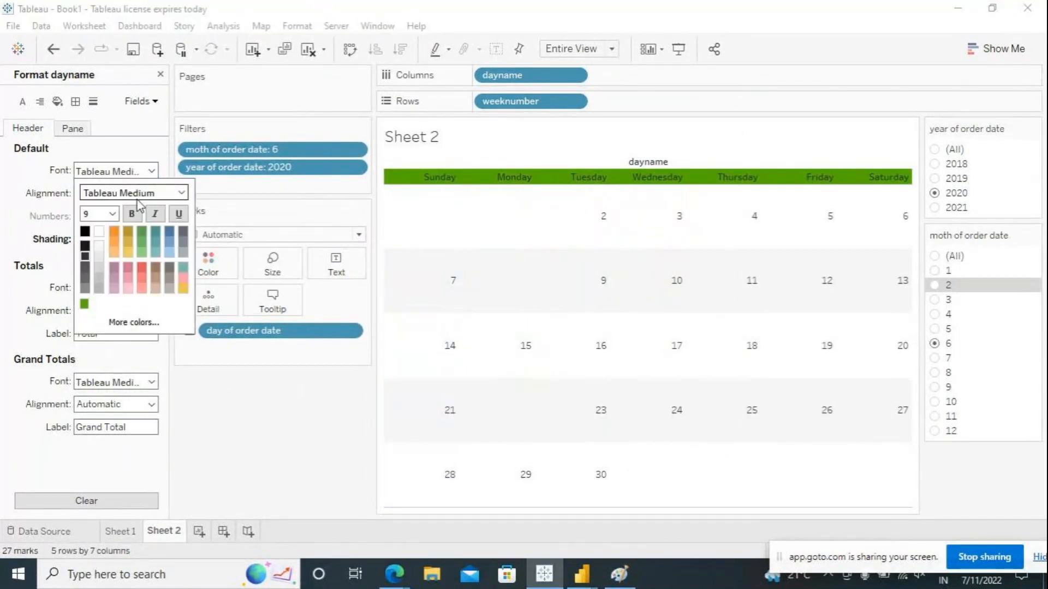
pyautogui.click(99, 232)
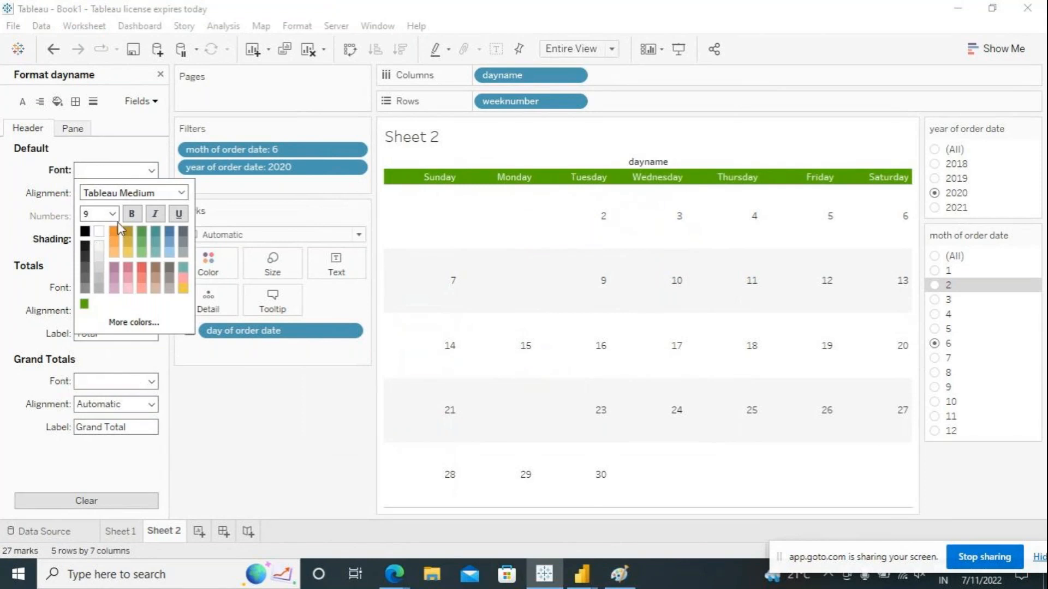
pyautogui.click(131, 214)
pyautogui.click(181, 193)
pyautogui.click(158, 209)
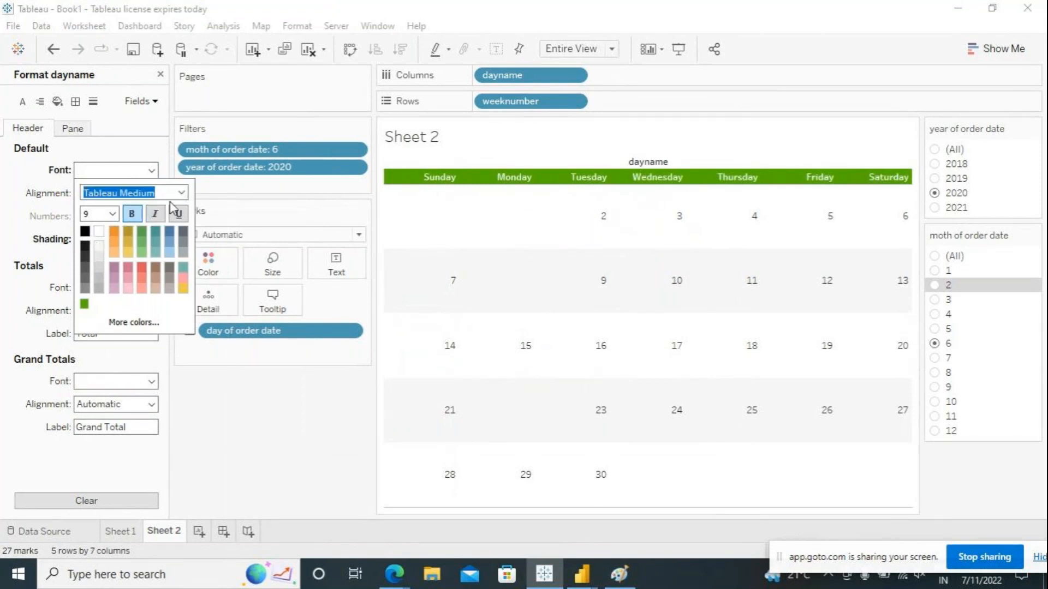
pyautogui.click(6, 244)
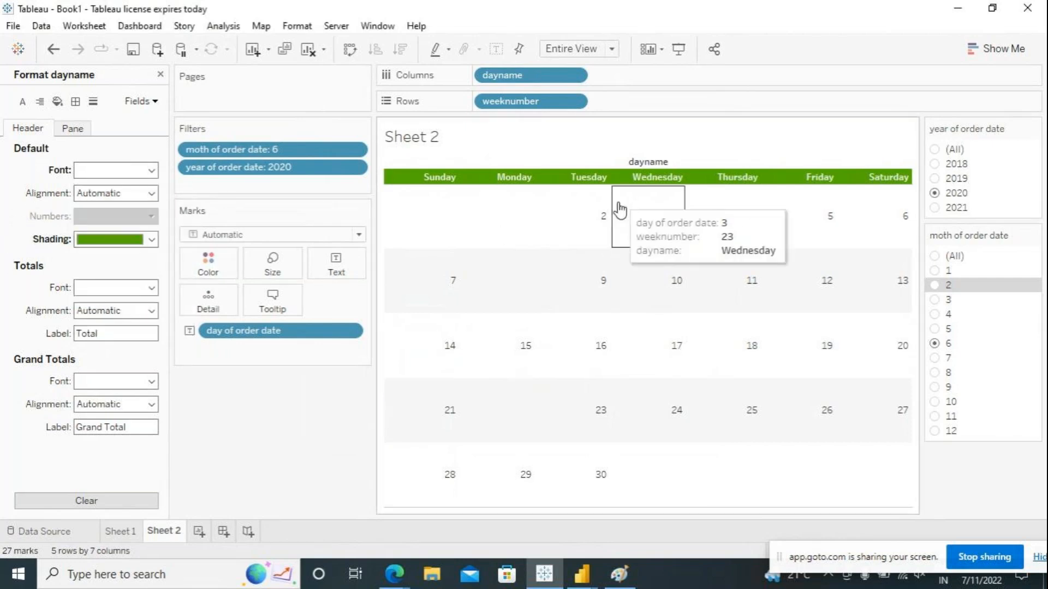
pyautogui.click(159, 74)
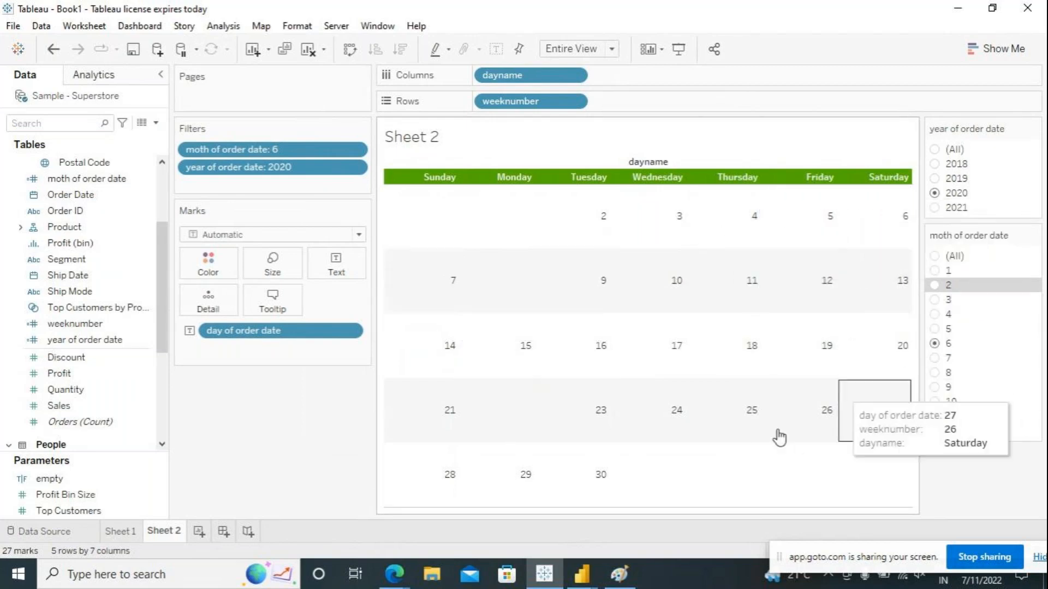
# Remove the row banding shading from the calendar's panes by setting it to None, and close the shading options.
pyautogui.moveTo(559, 419)
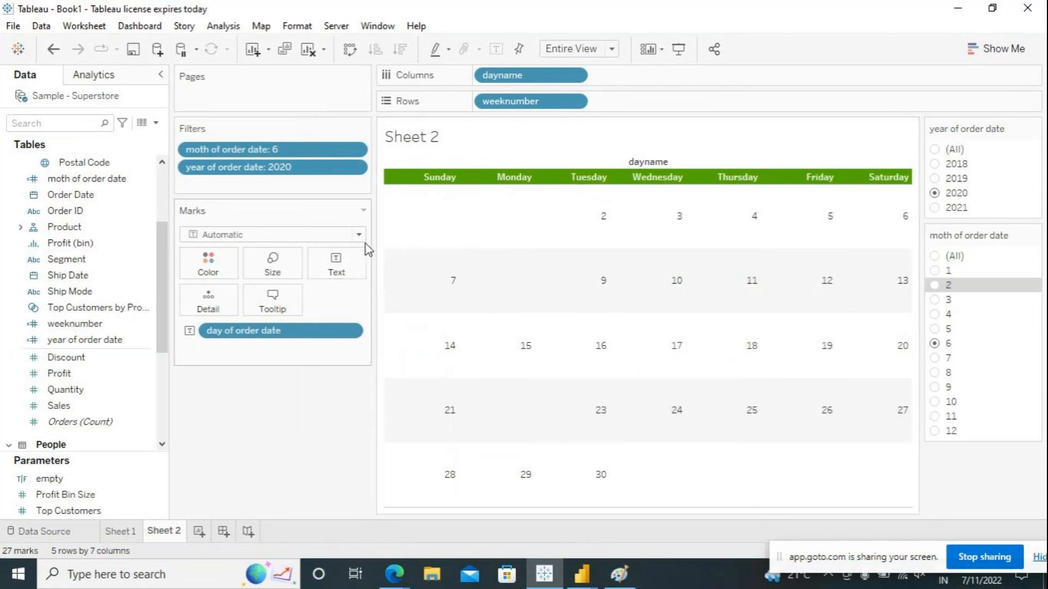
pyautogui.moveTo(612, 255)
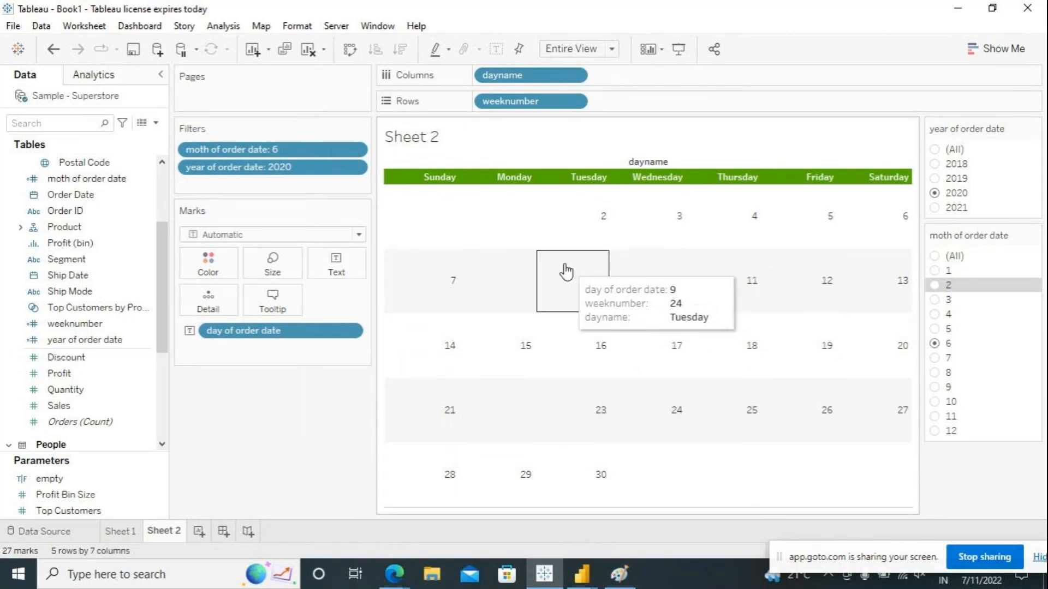
pyautogui.moveTo(667, 296)
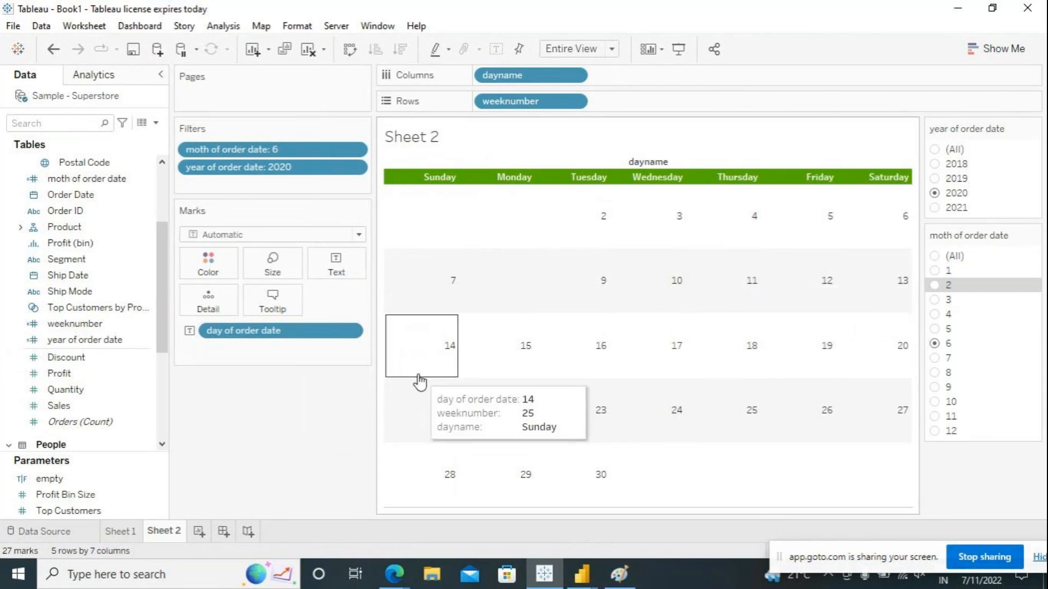
pyautogui.click(297, 25)
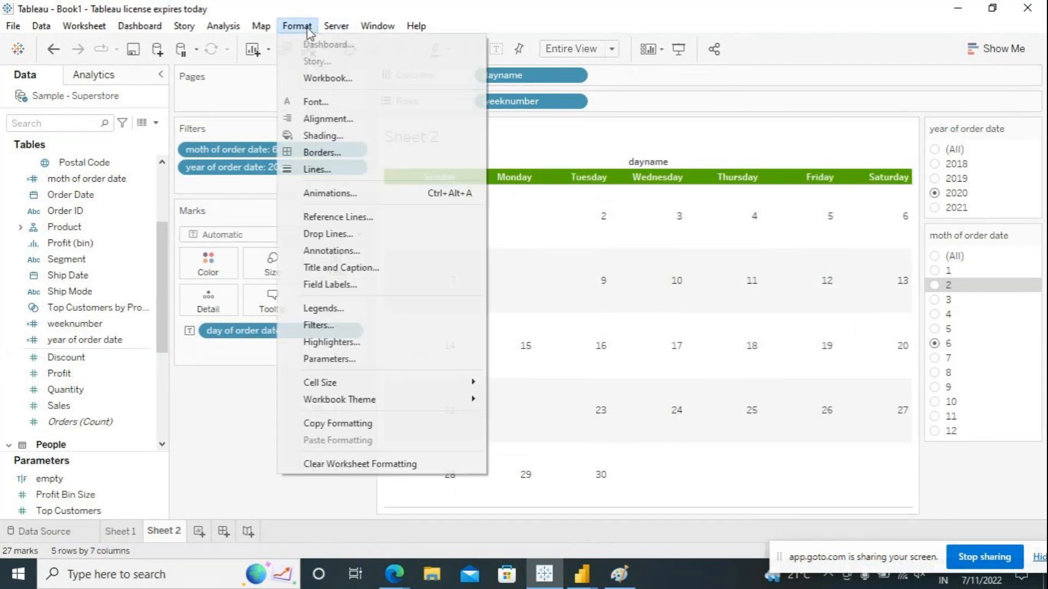
pyautogui.click(346, 136)
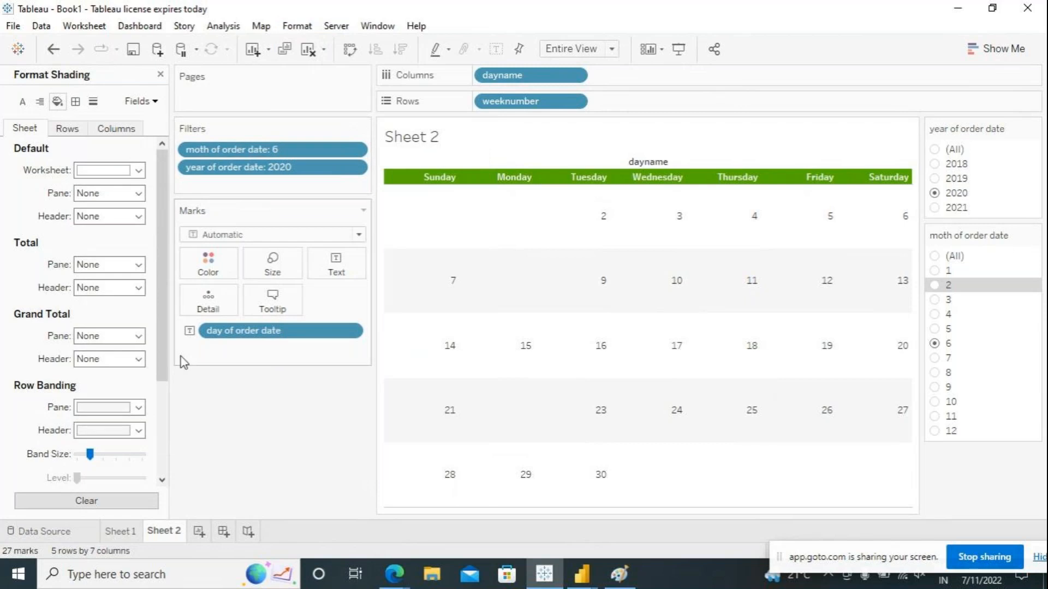
pyautogui.click(139, 408)
pyautogui.click(140, 427)
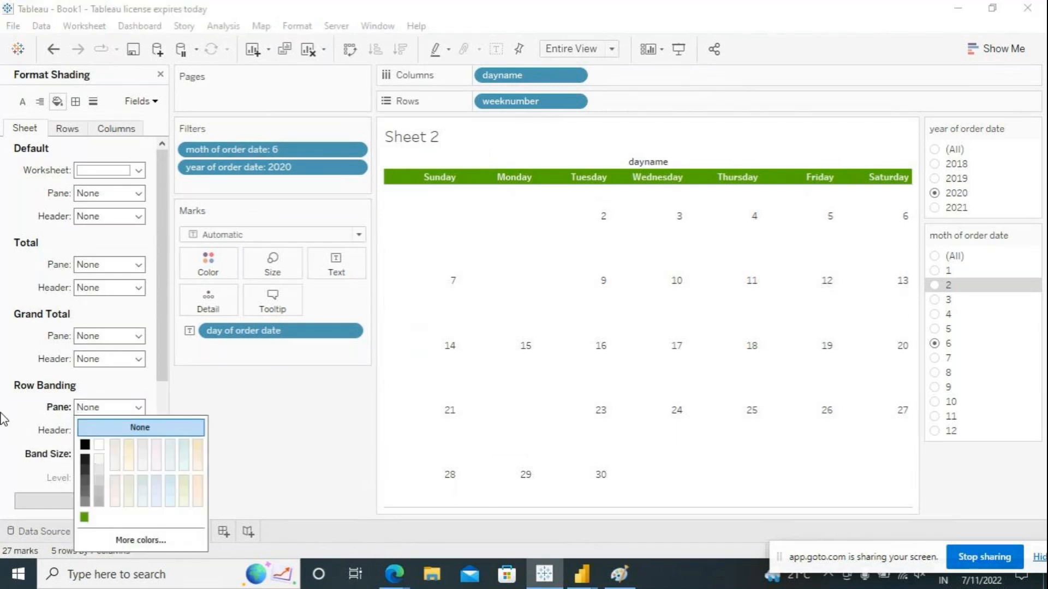
pyautogui.click(3, 418)
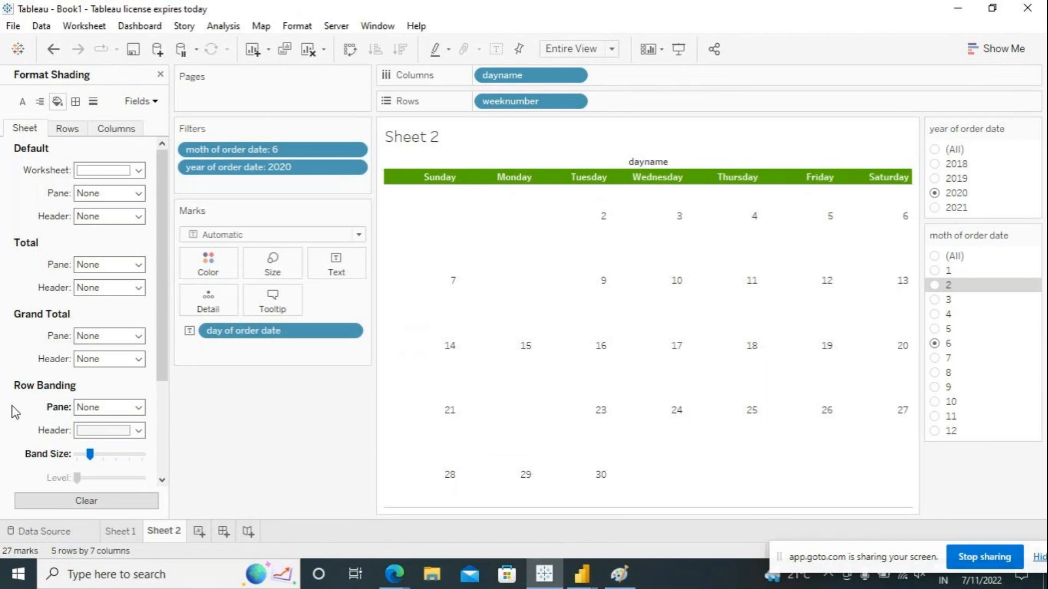
pyautogui.click(161, 75)
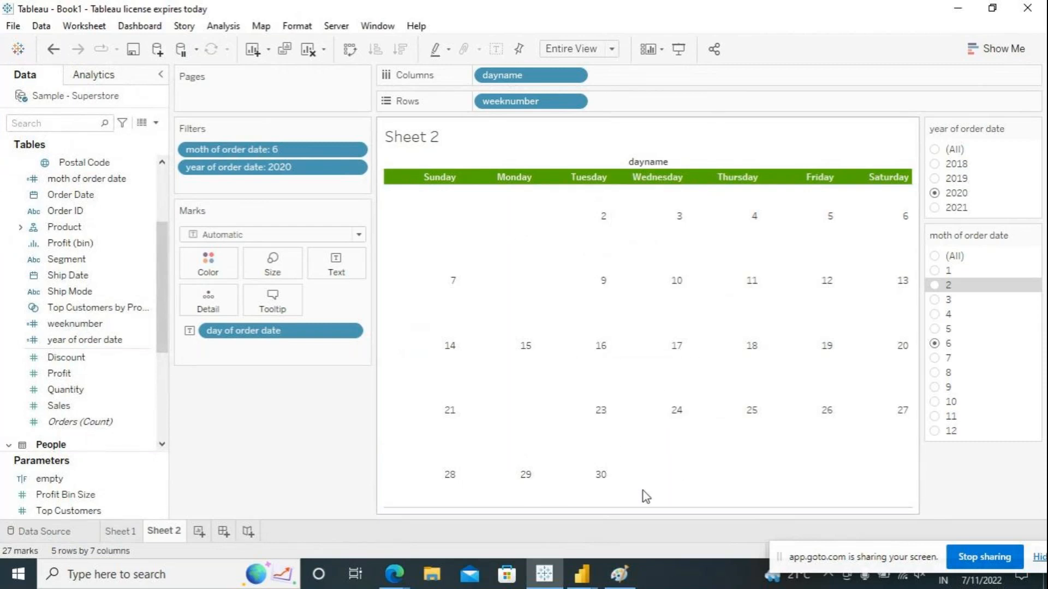
# View the unbanded calendar for month 7 and return the moth of order date filter to 6.
pyautogui.click(933, 359)
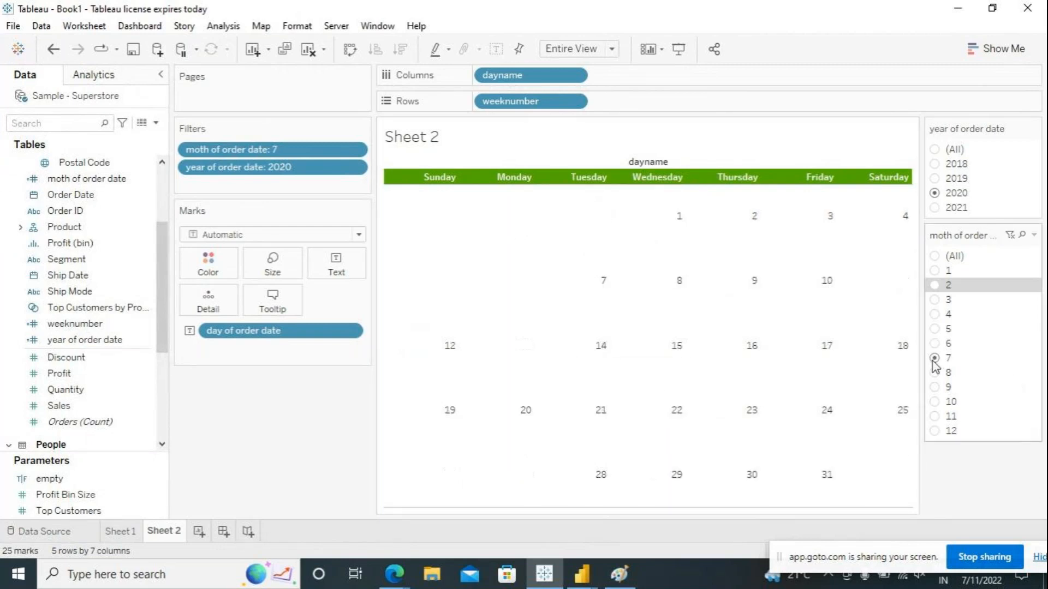
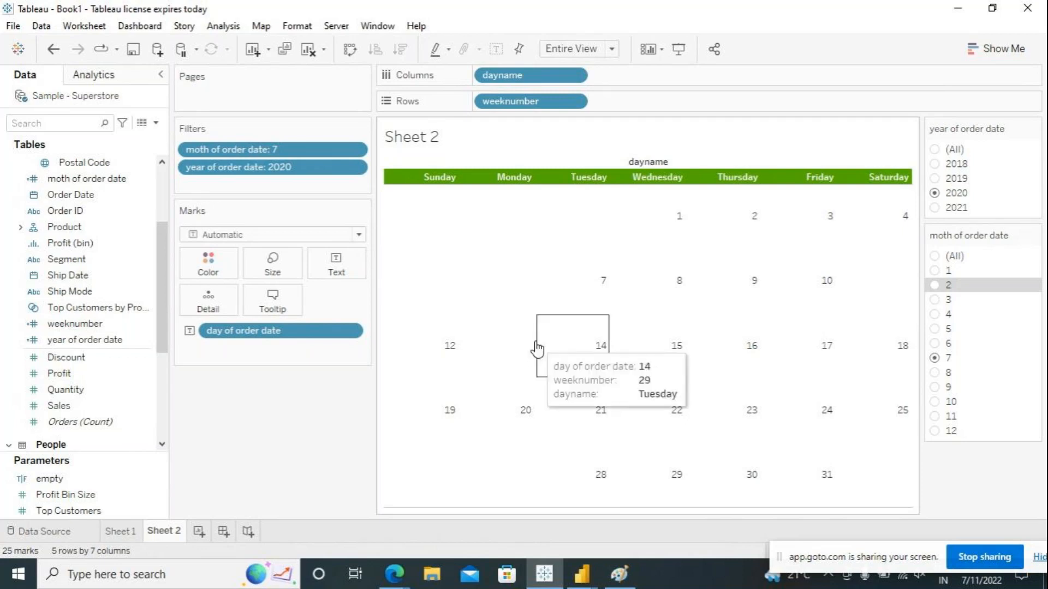
pyautogui.click(539, 352)
pyautogui.click(507, 350)
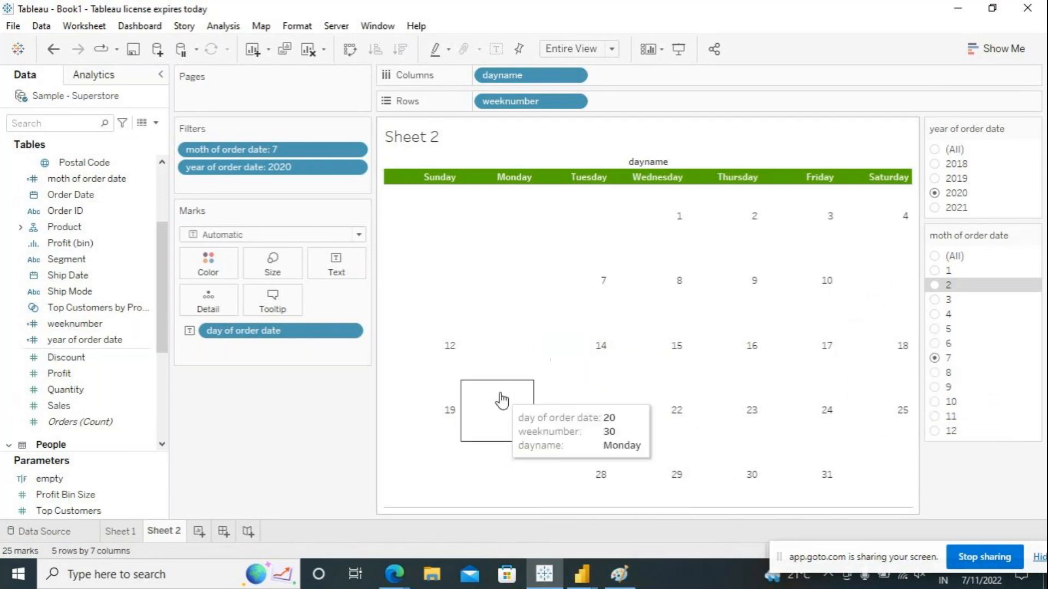
pyautogui.click(937, 344)
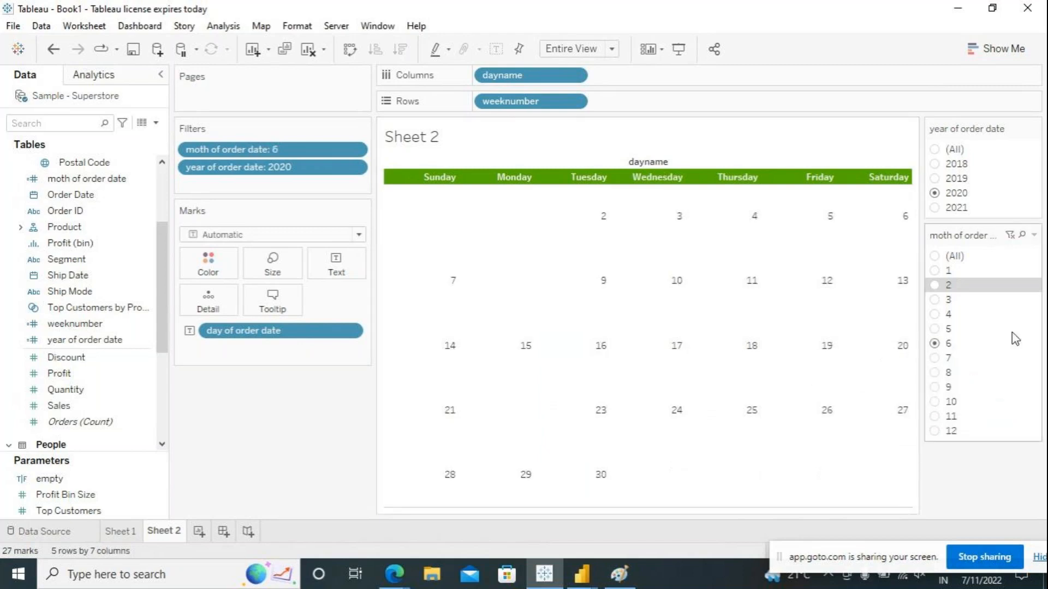
# Show the moth of order date and year of order date filters as single-value dropdowns.
pyautogui.click(1034, 234)
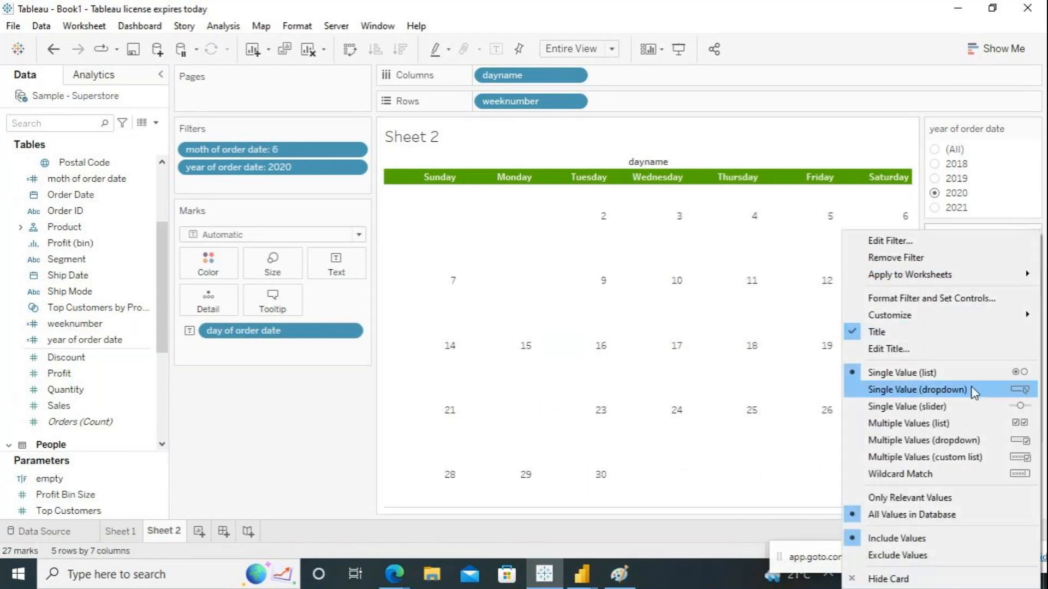
pyautogui.click(1008, 325)
pyautogui.click(1034, 128)
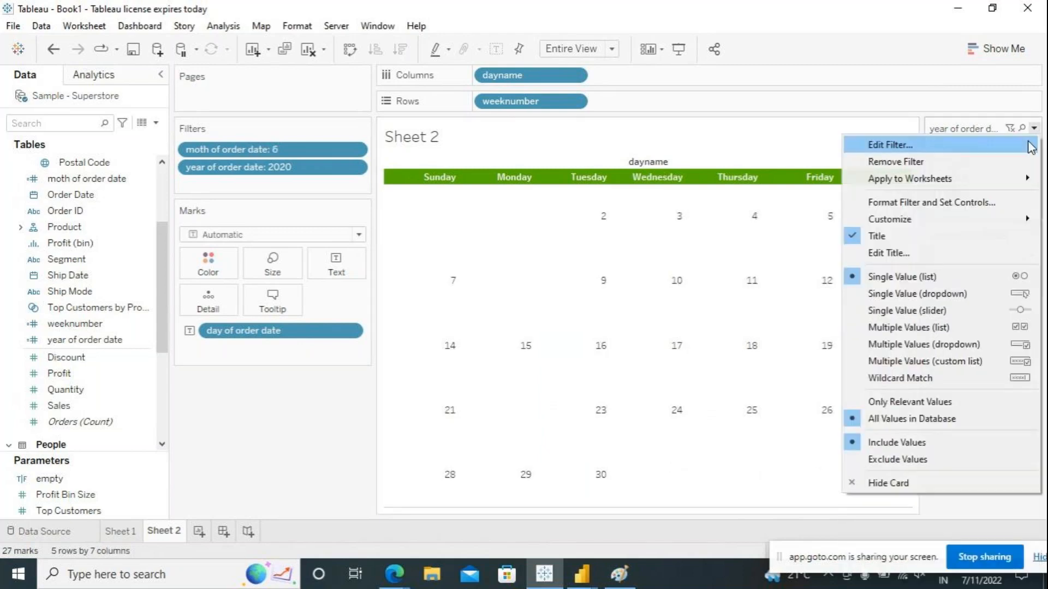
pyautogui.click(971, 294)
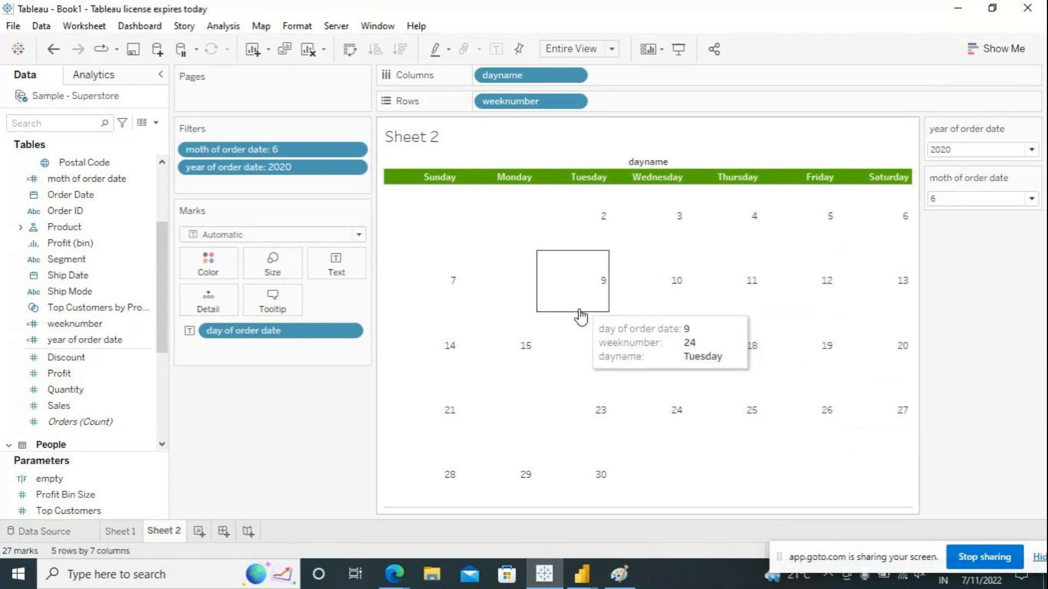
# Hide the field labels for columns above the day headers and change the mark type to Circle.
pyautogui.rightClick(645, 162)
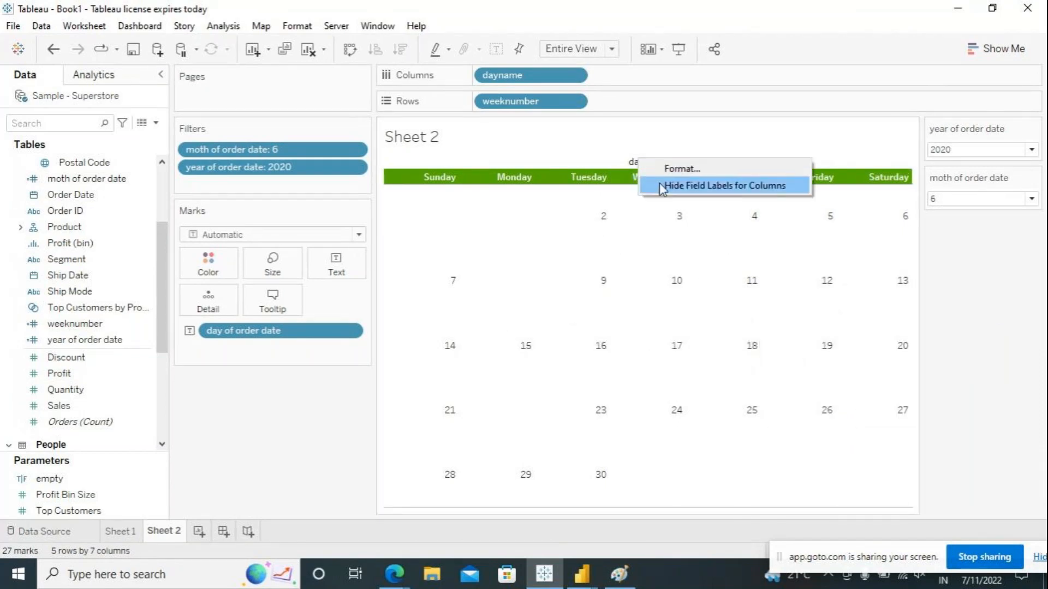
pyautogui.click(660, 183)
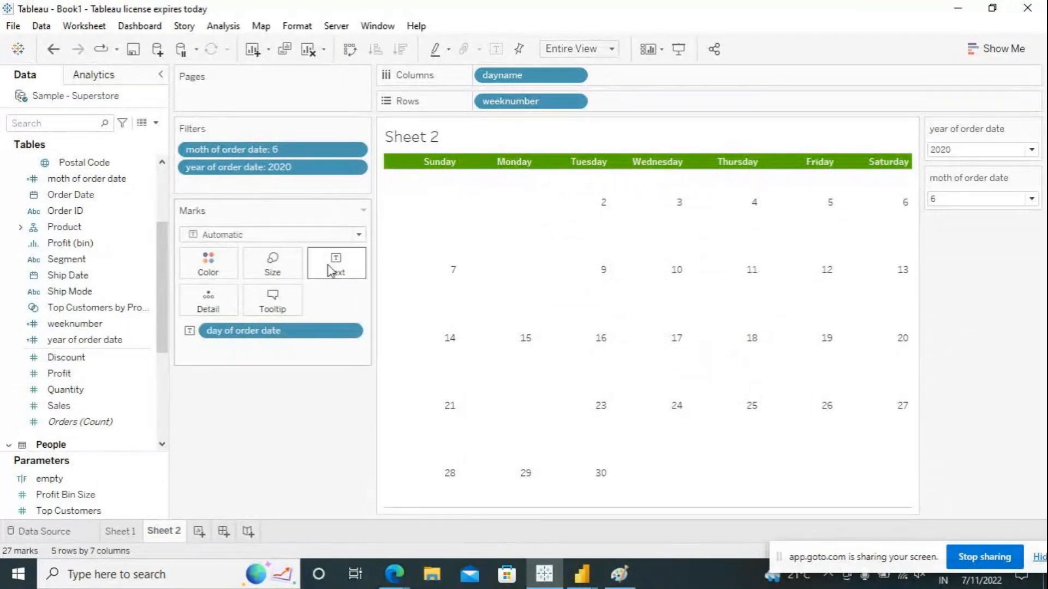
pyautogui.click(364, 235)
pyautogui.click(250, 342)
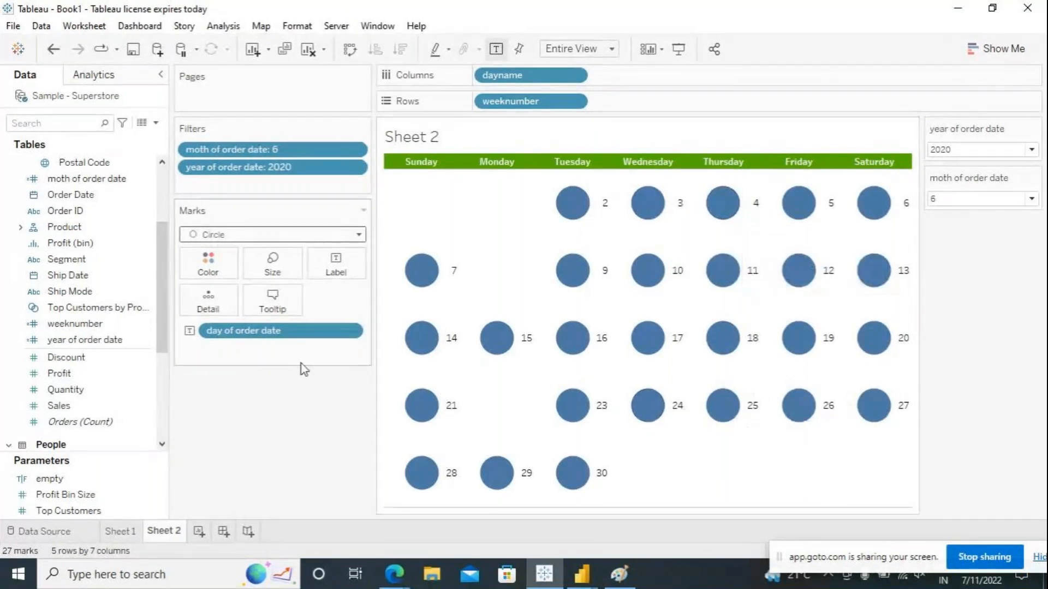
# Centre the day labels horizontally inside the circle marks.
pyautogui.moveTo(571, 202)
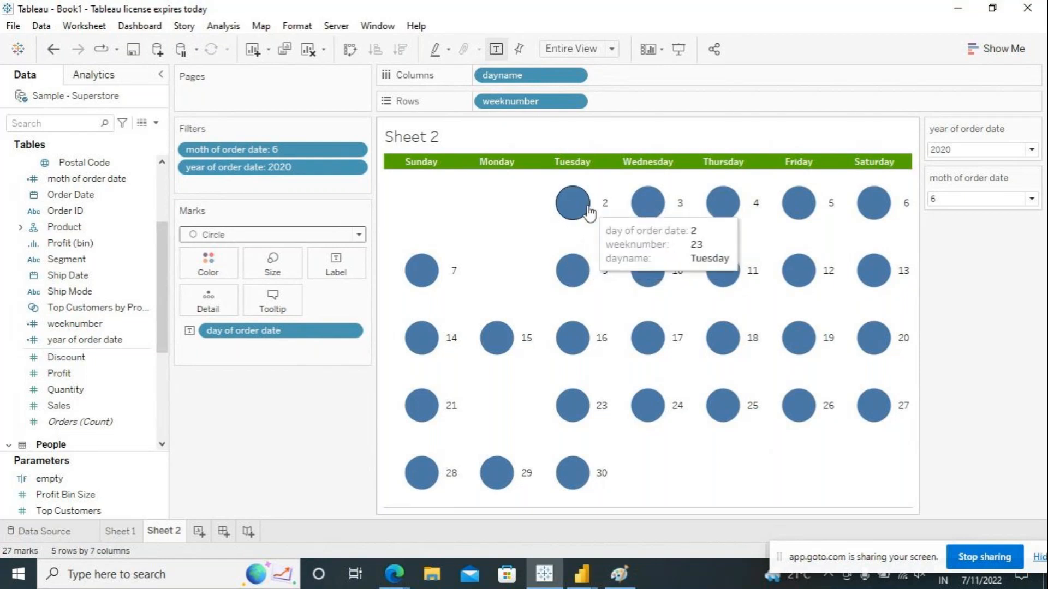
pyautogui.click(335, 264)
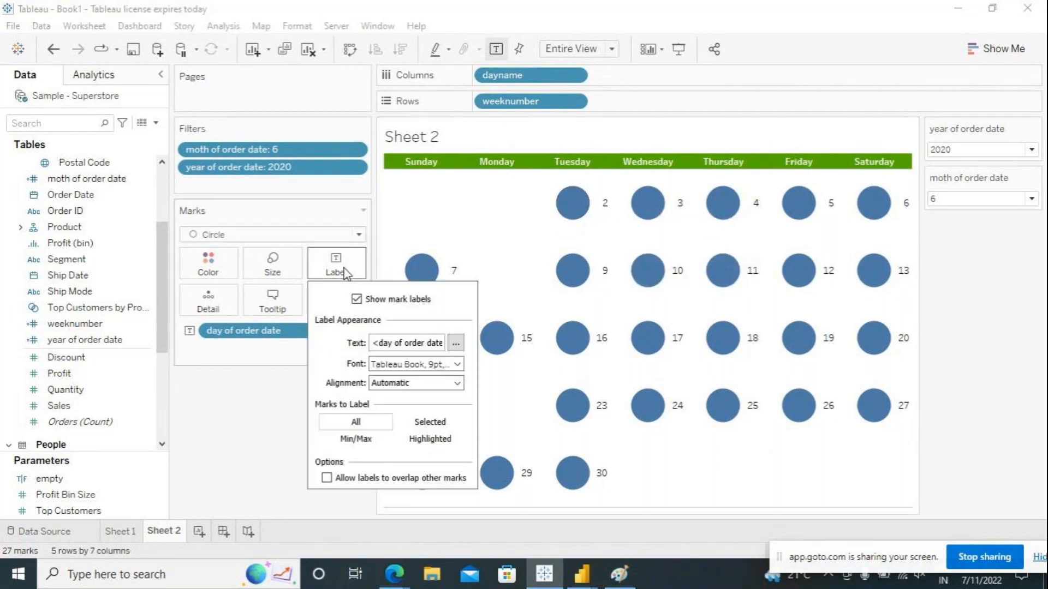
pyautogui.click(457, 383)
pyautogui.click(409, 444)
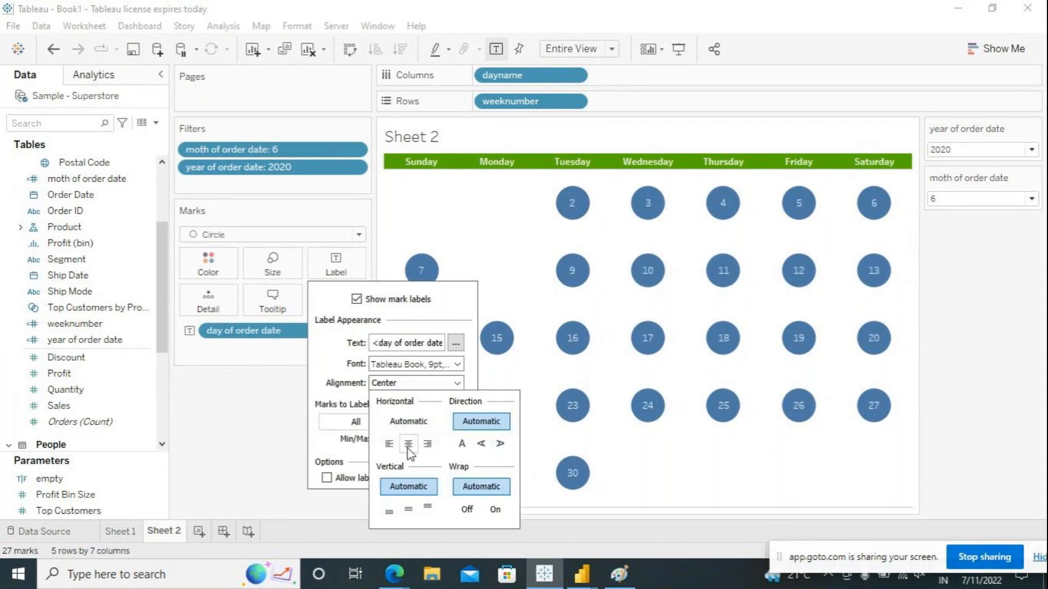
pyautogui.click(226, 427)
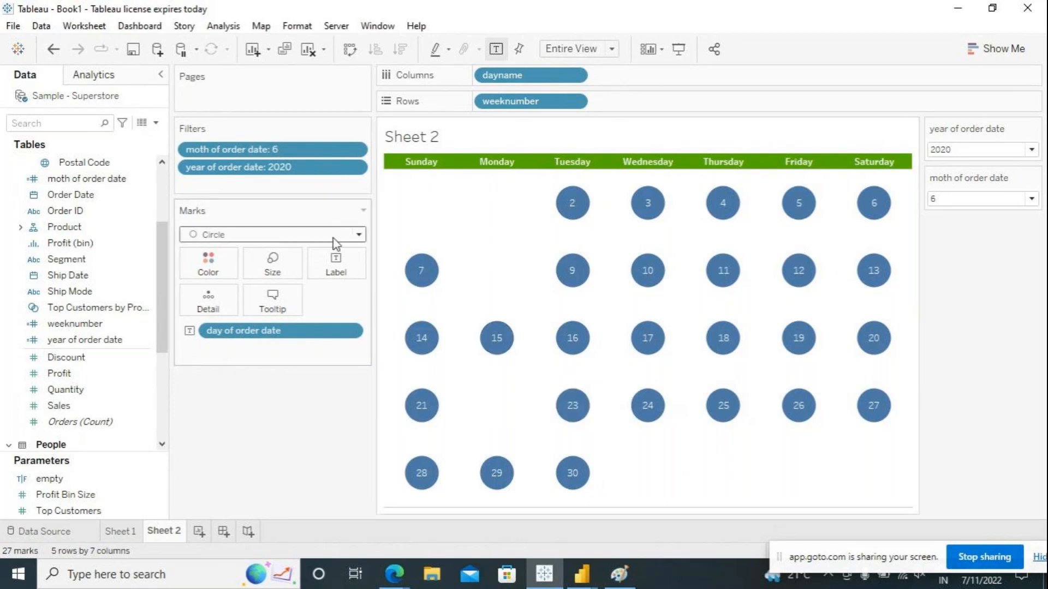
# Try Square as the mark type, and switch to Shape with the filled circle for the calendar days.
pyautogui.click(359, 235)
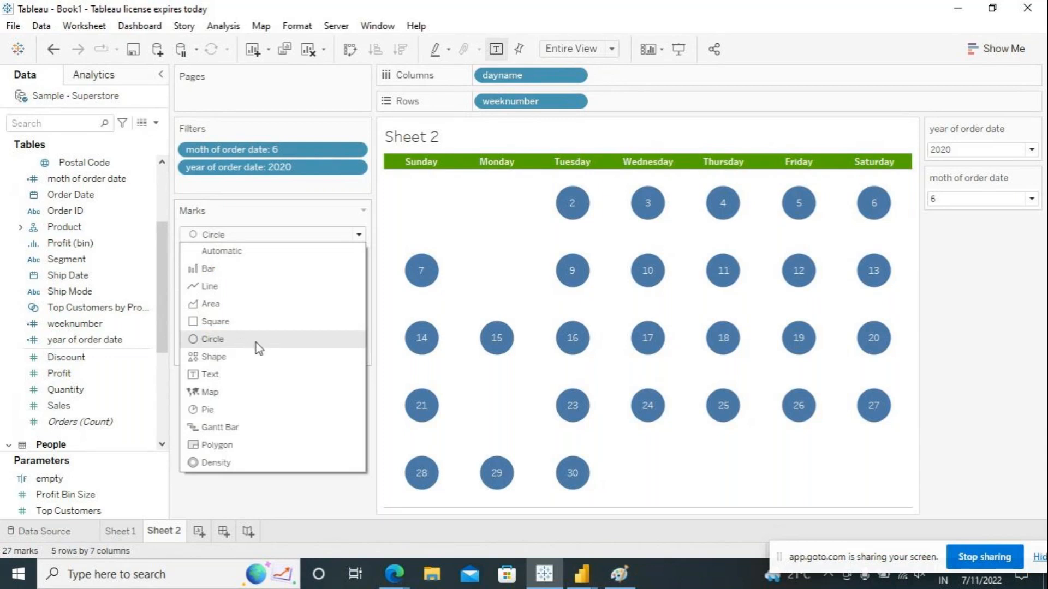
pyautogui.click(216, 322)
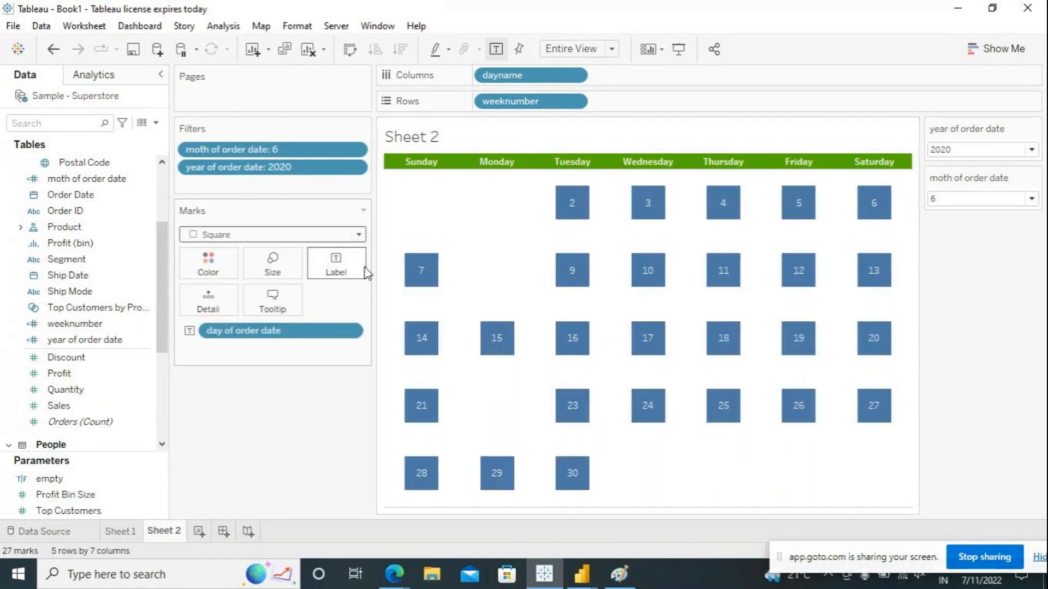
pyautogui.click(358, 239)
pyautogui.press('Escape')
pyautogui.hotkey('ctrl', 'z')
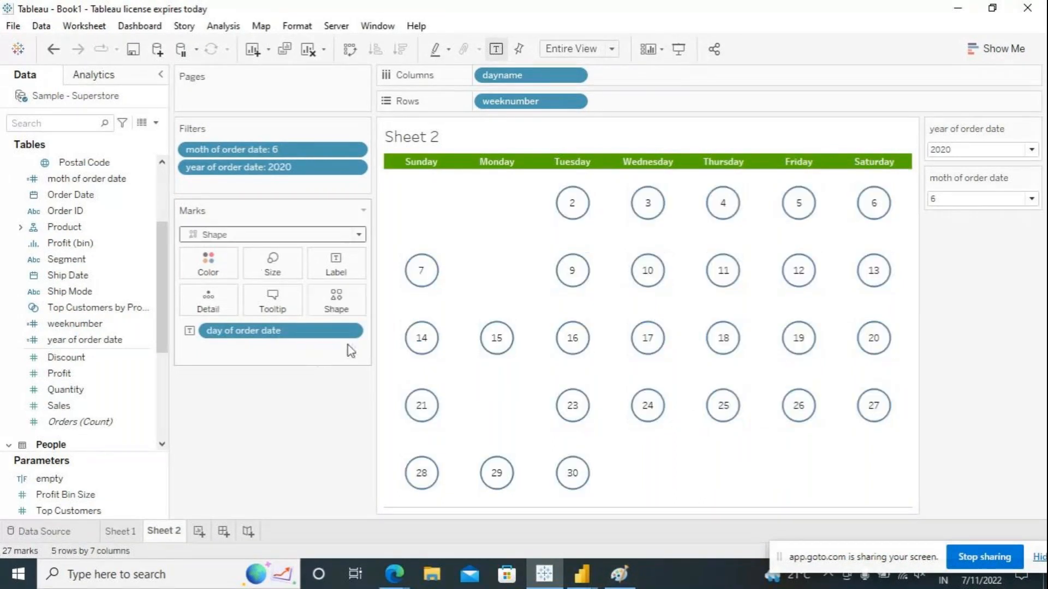
pyautogui.click(356, 300)
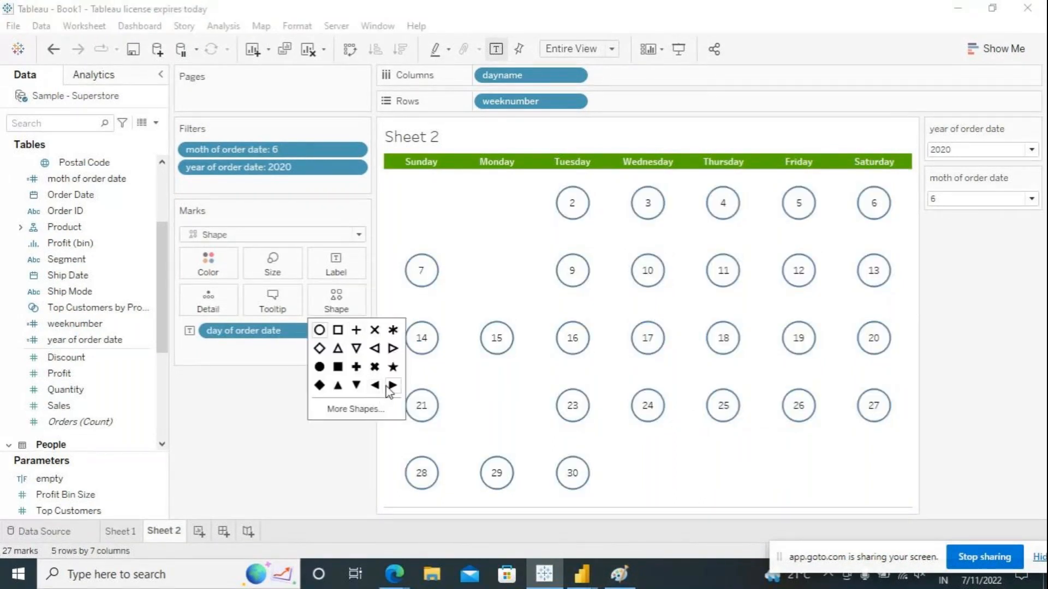
pyautogui.click(320, 368)
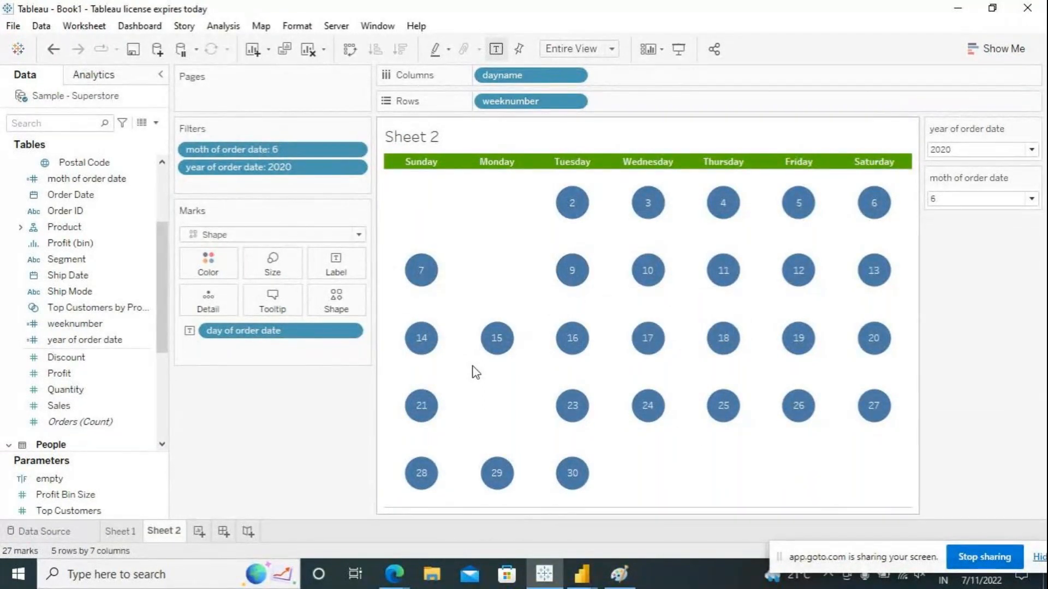
# Recolour the calendar's day circles to a medium grey after trying other swatches.
pyautogui.click(218, 266)
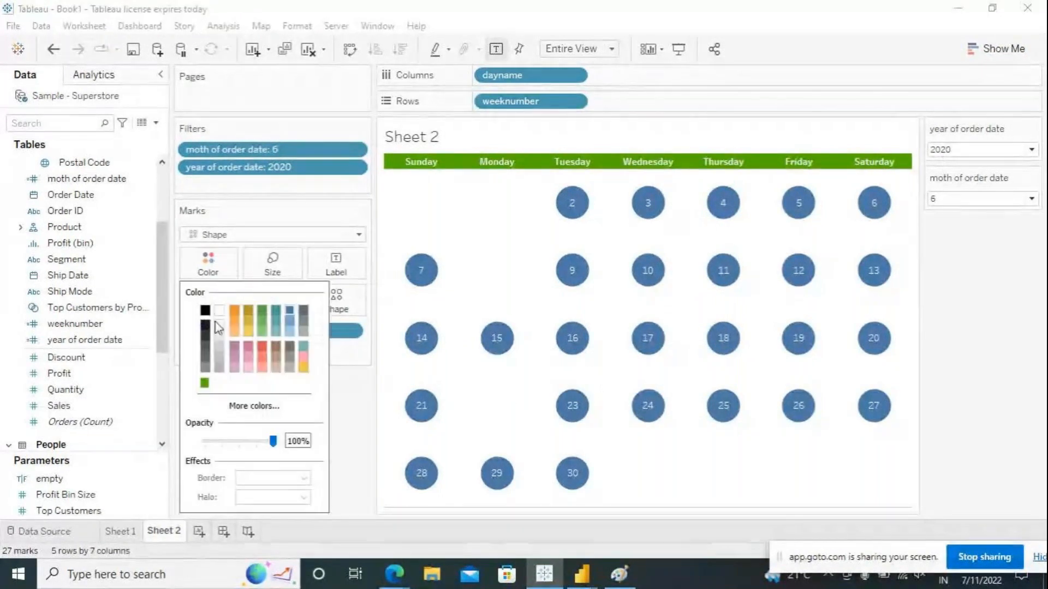
pyautogui.click(262, 310)
pyautogui.click(286, 312)
pyautogui.click(303, 311)
pyautogui.click(303, 322)
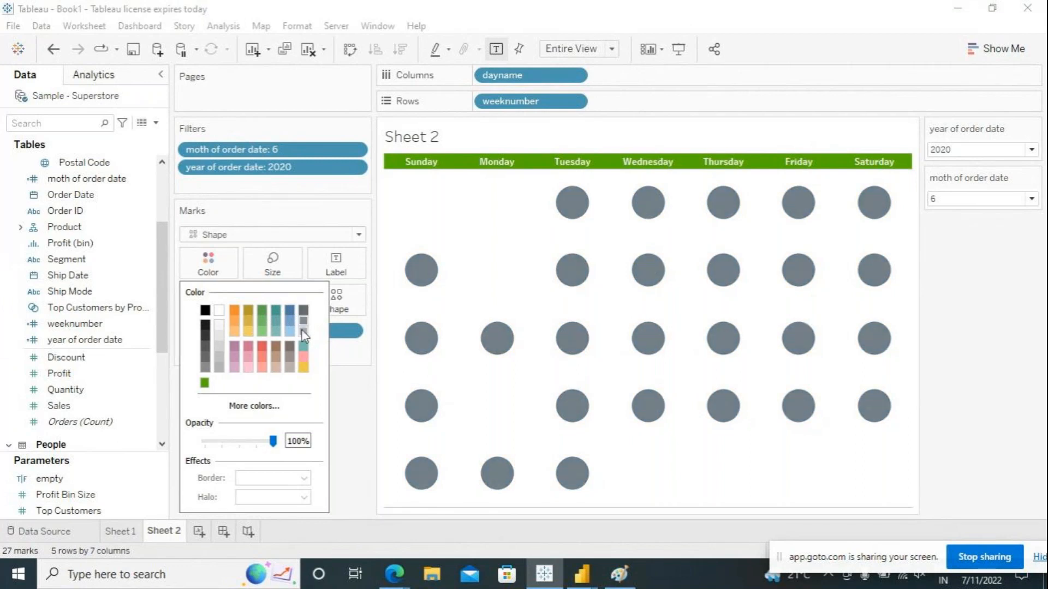
pyautogui.click(349, 413)
# Set the day label font colour to a near-black shade after trying green and white.
pyautogui.moveTo(495, 344)
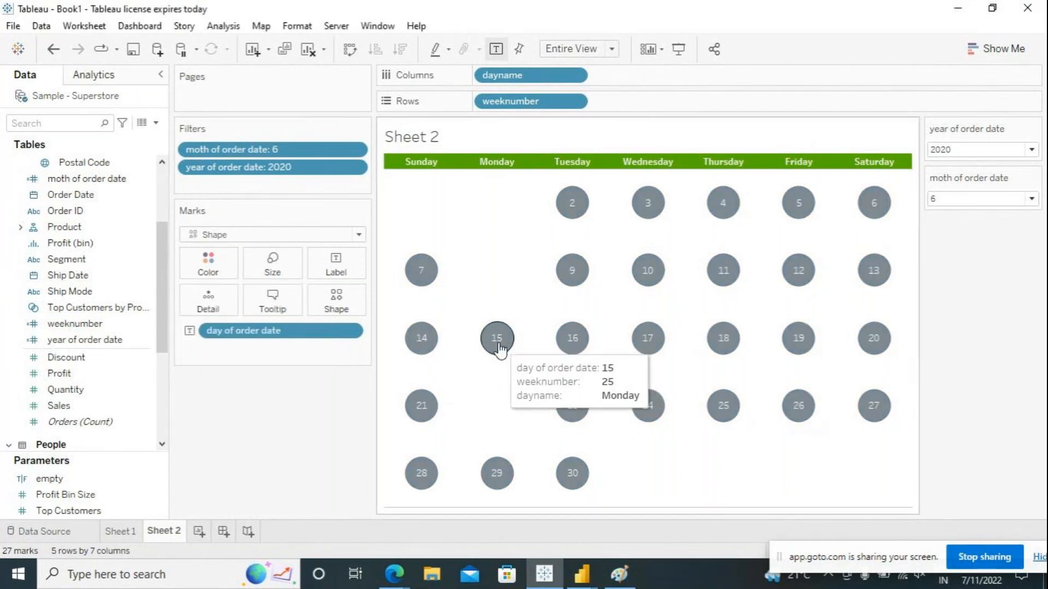
pyautogui.click(351, 272)
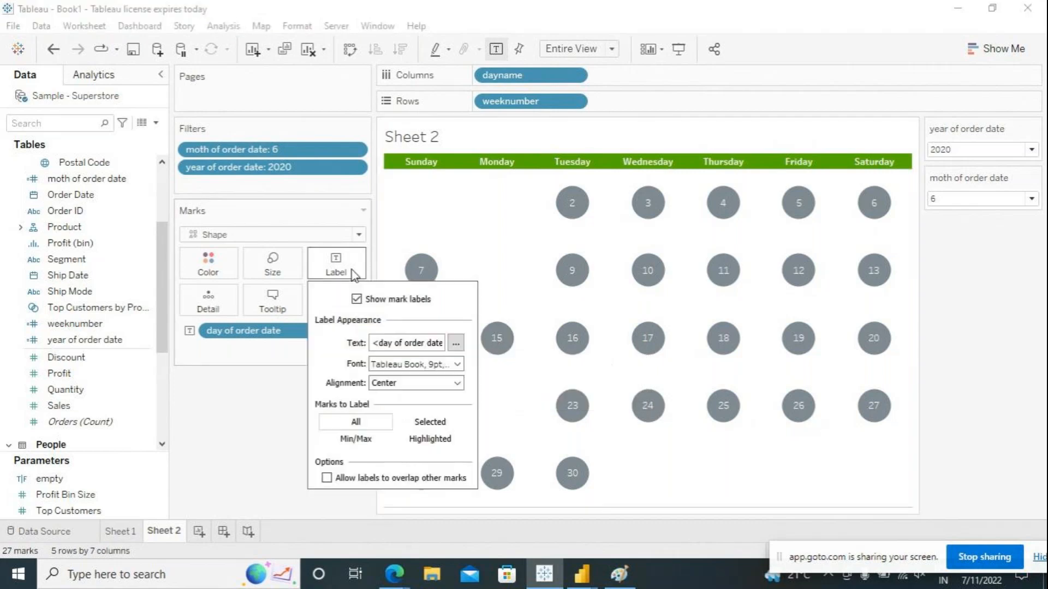
pyautogui.click(455, 364)
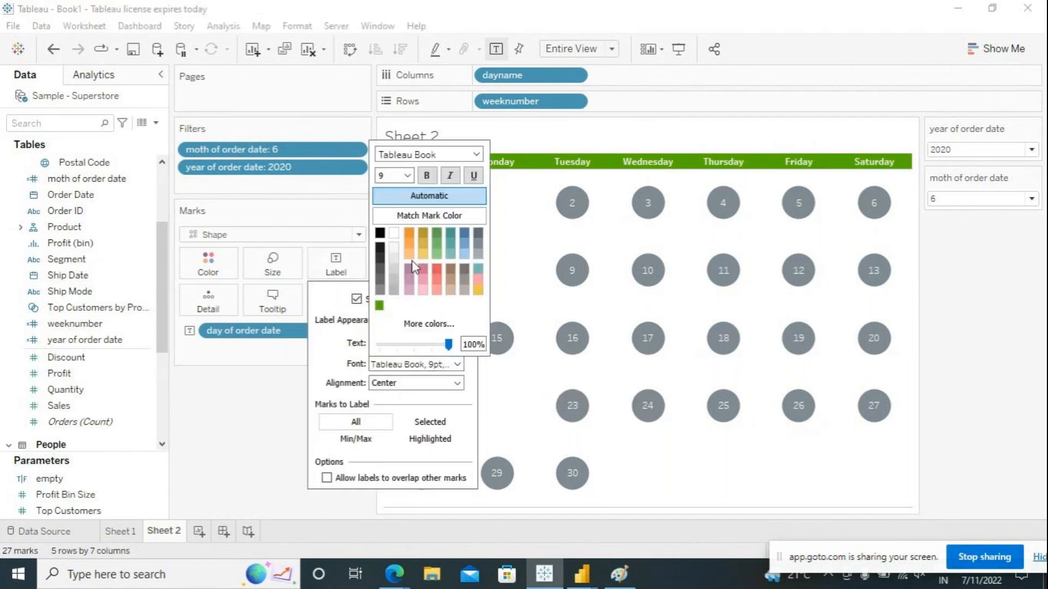
pyautogui.click(438, 238)
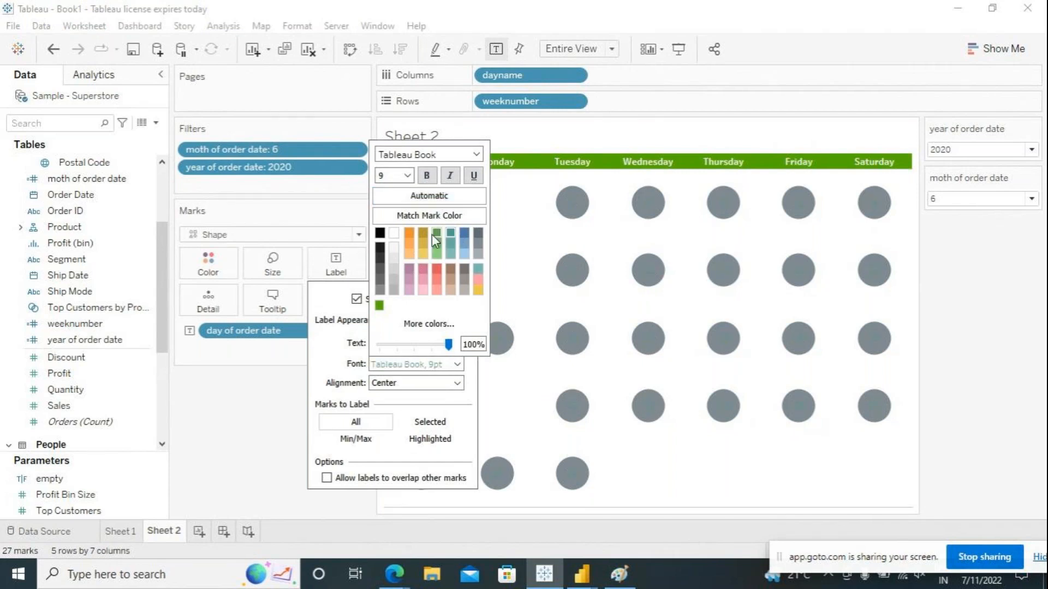
pyautogui.click(394, 235)
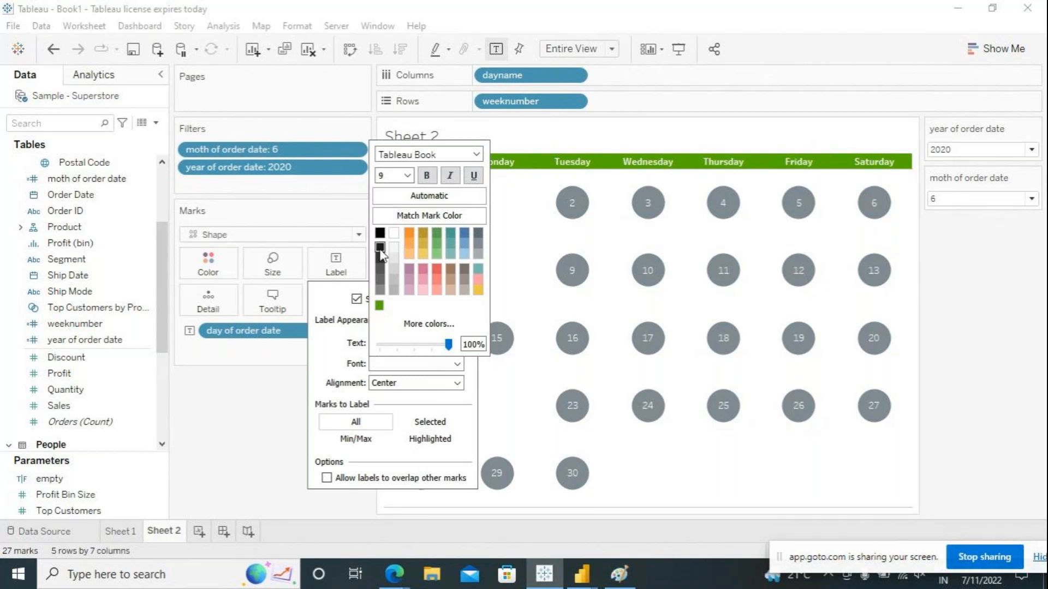
pyautogui.click(381, 246)
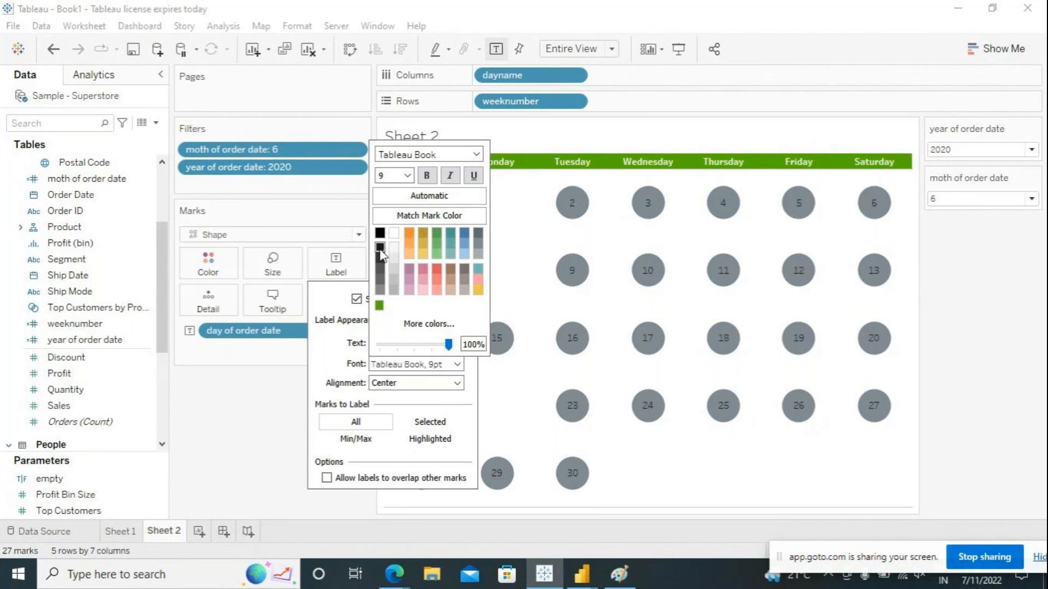
# Set the day label font colour to white after trying orange, green, red, brown and black swatches.
pyautogui.click(413, 247)
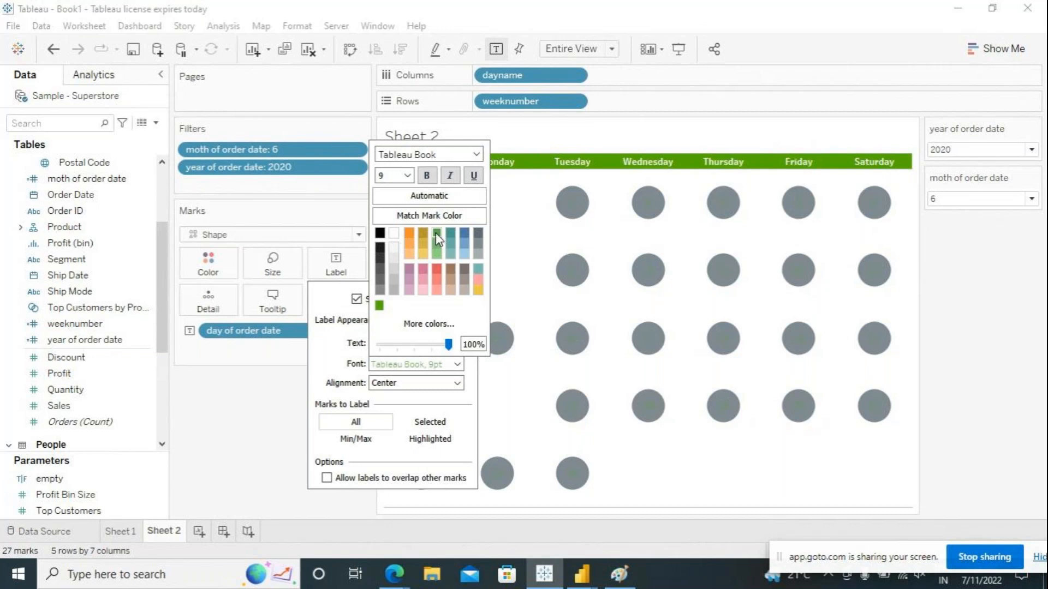
pyautogui.click(436, 253)
pyautogui.click(435, 280)
pyautogui.click(451, 269)
pyautogui.click(380, 233)
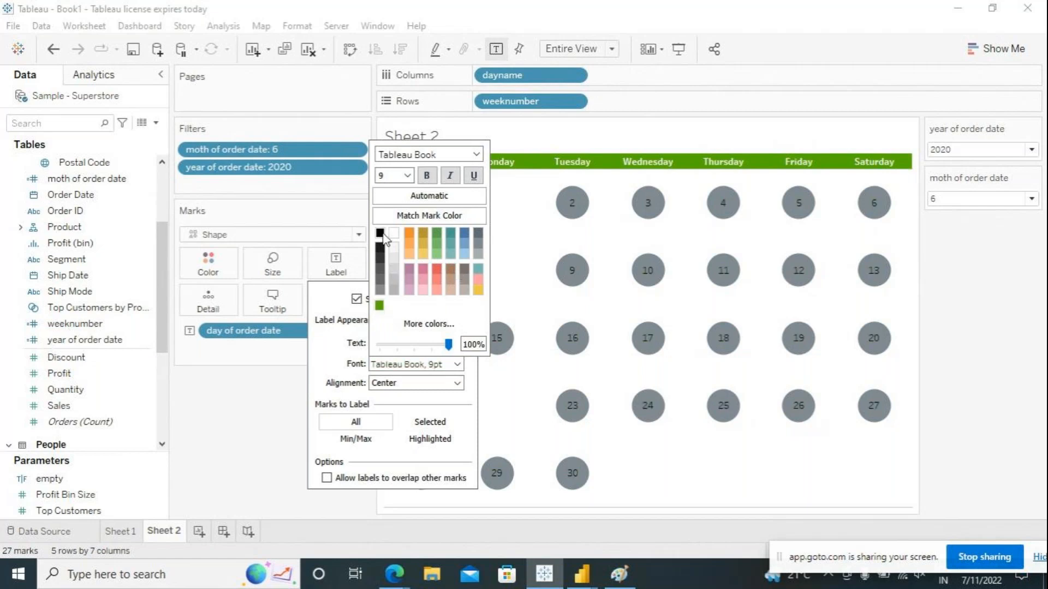
# Make the day labels bold and set their font size to 12.
pyautogui.click(429, 178)
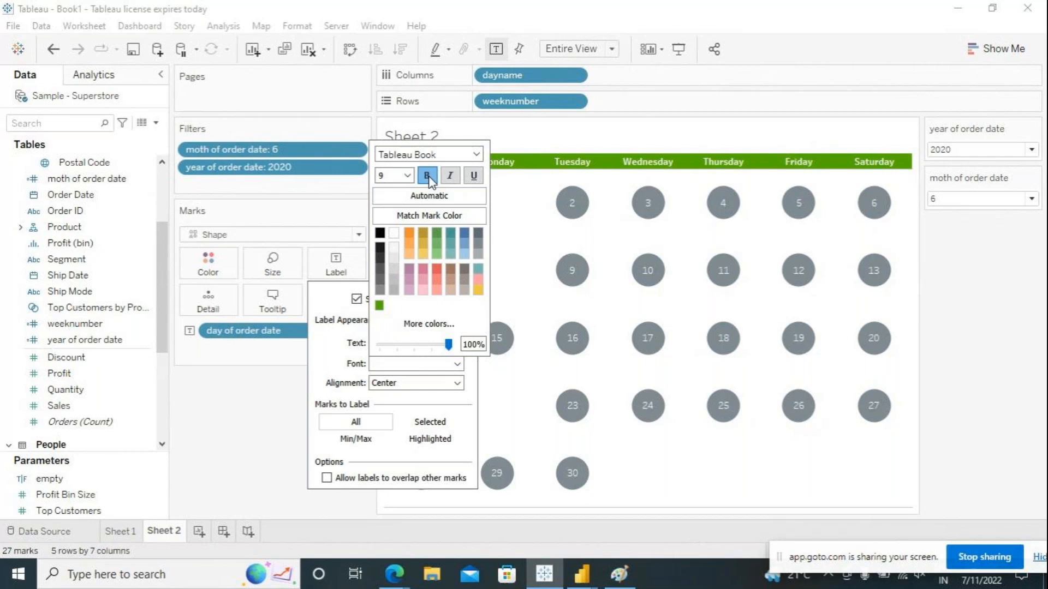
pyautogui.click(407, 175)
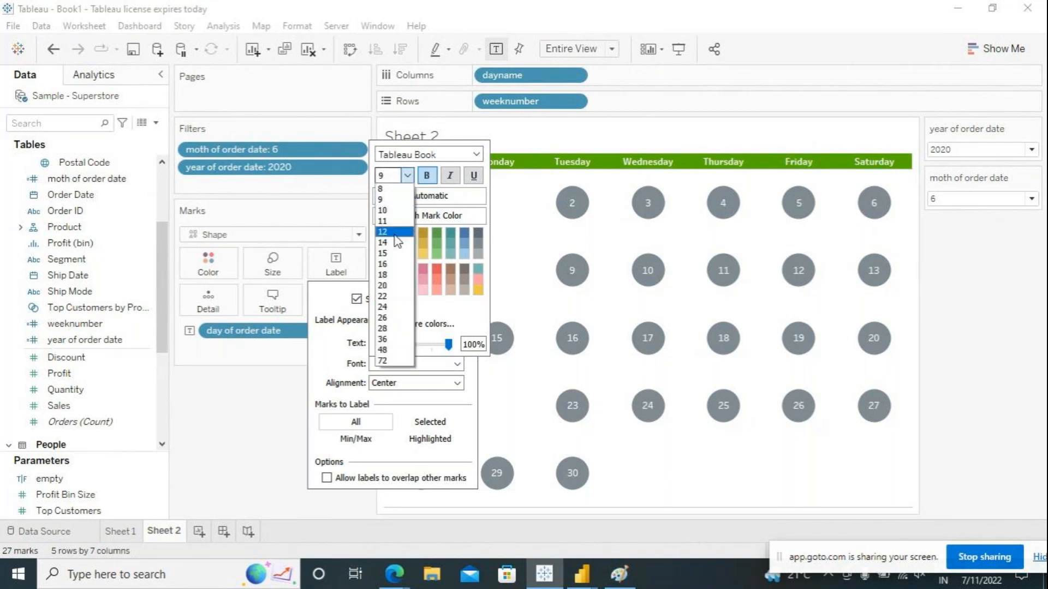
pyautogui.click(396, 232)
pyautogui.click(256, 383)
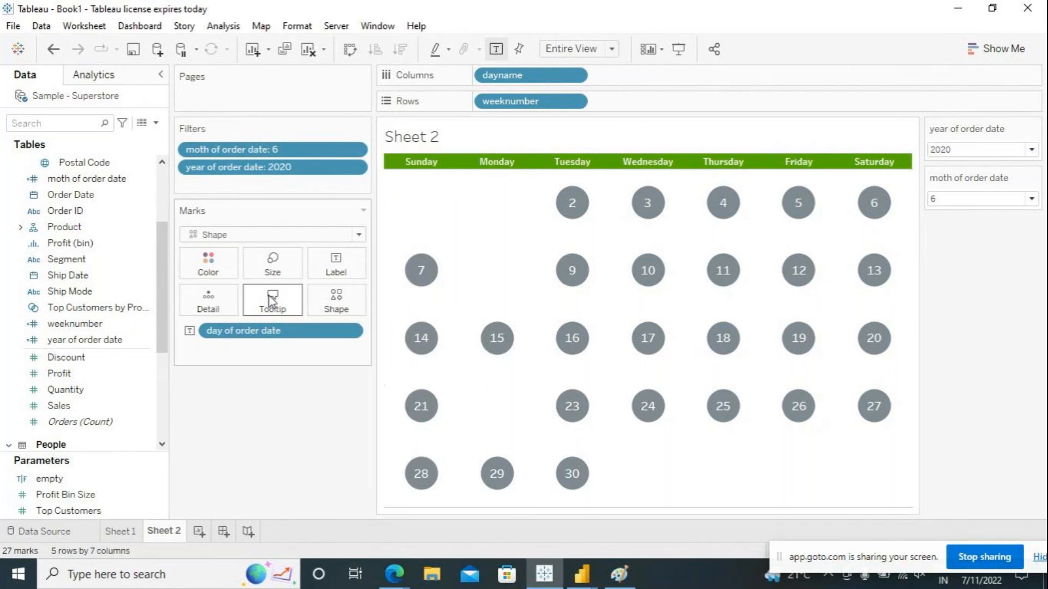
# Recolour the calendar's day circles to dark yellow.
pyautogui.click(206, 272)
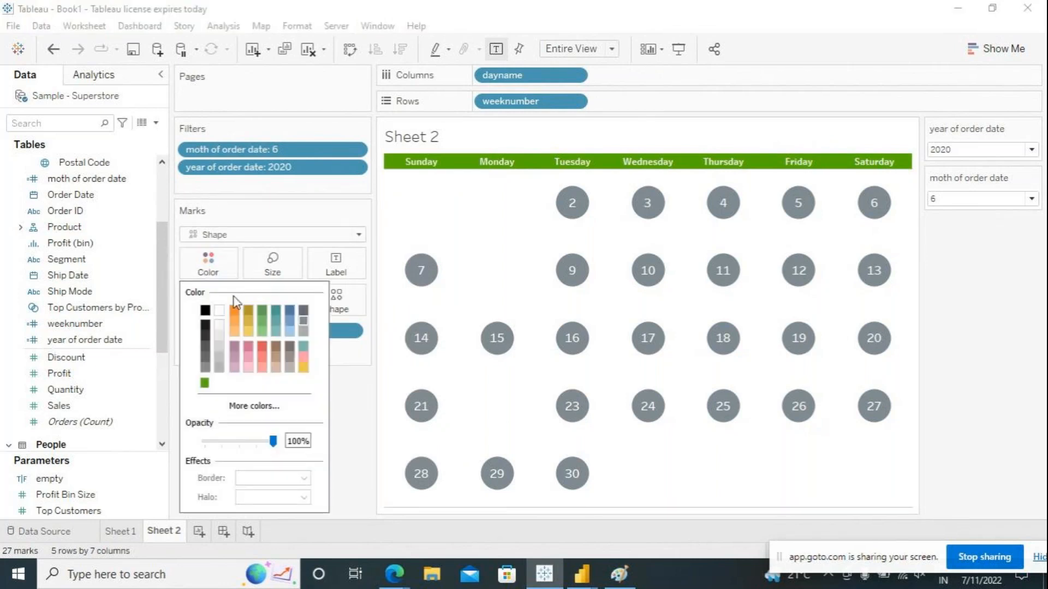
pyautogui.click(249, 311)
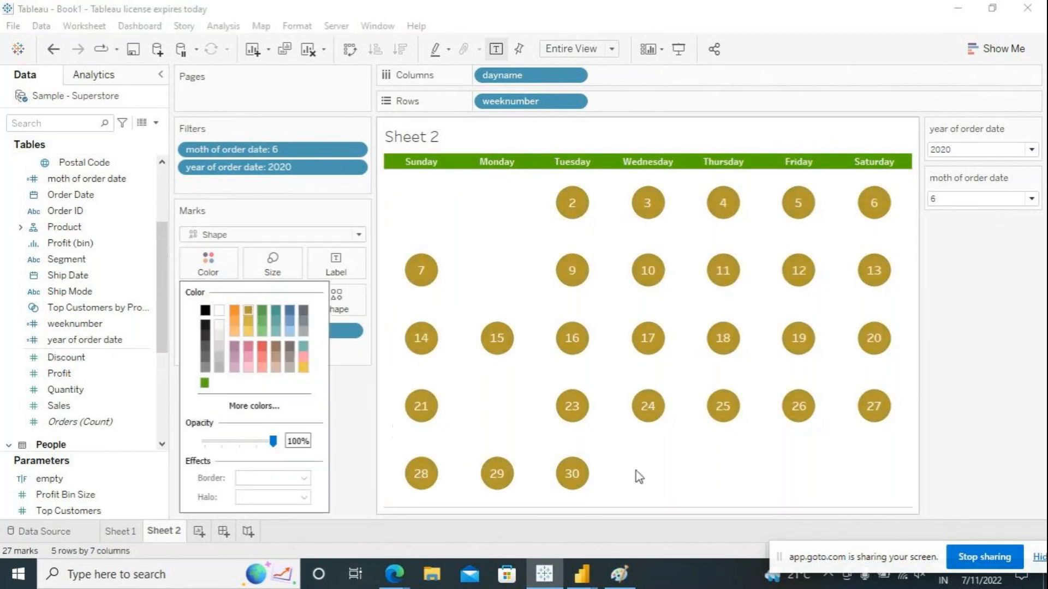
pyautogui.click(652, 476)
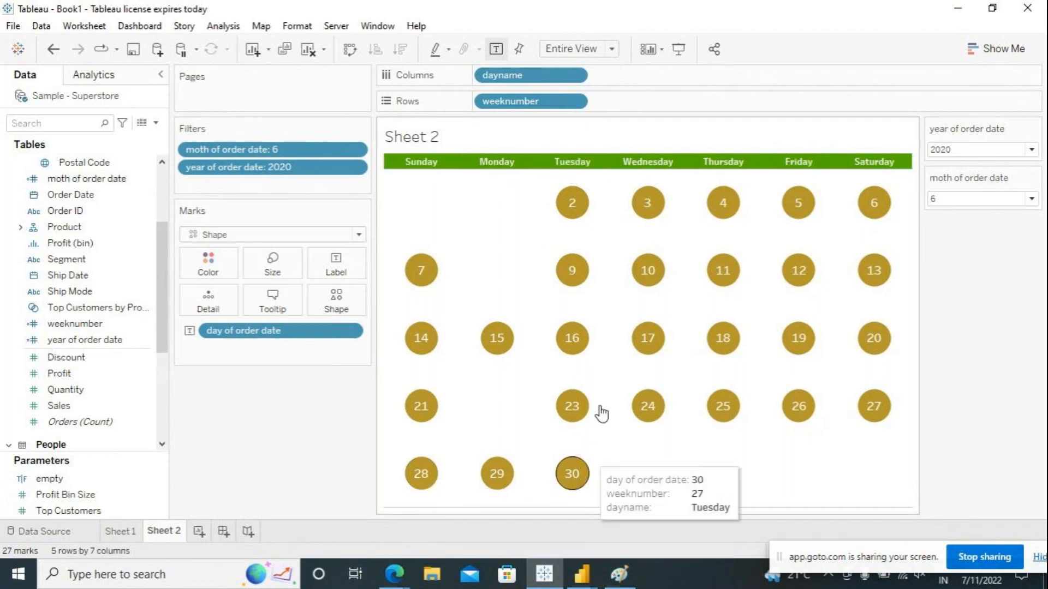
# Colour the calendar's day circles by the dayname field.
pyautogui.moveTo(652, 271)
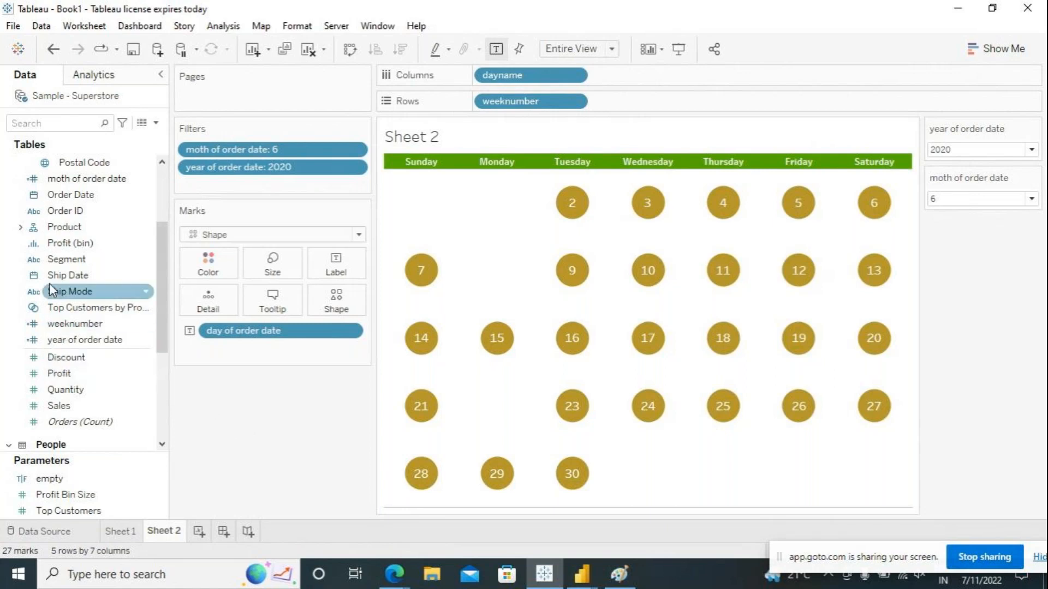
pyautogui.scroll(3, 167, 266)
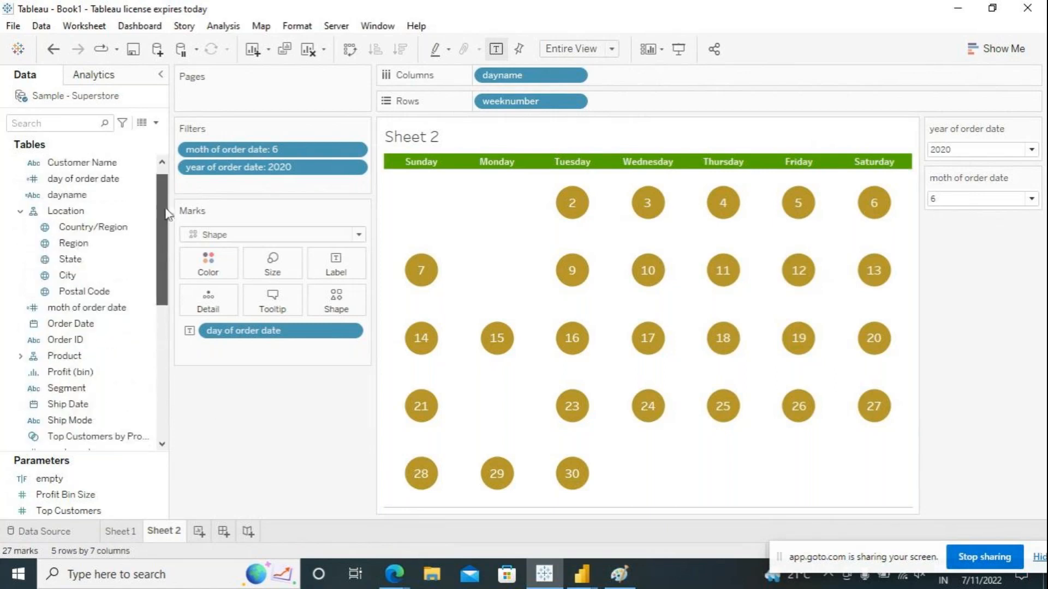
pyautogui.moveTo(68, 210); pyautogui.dragTo(207, 260)
pyautogui.moveTo(403, 278)
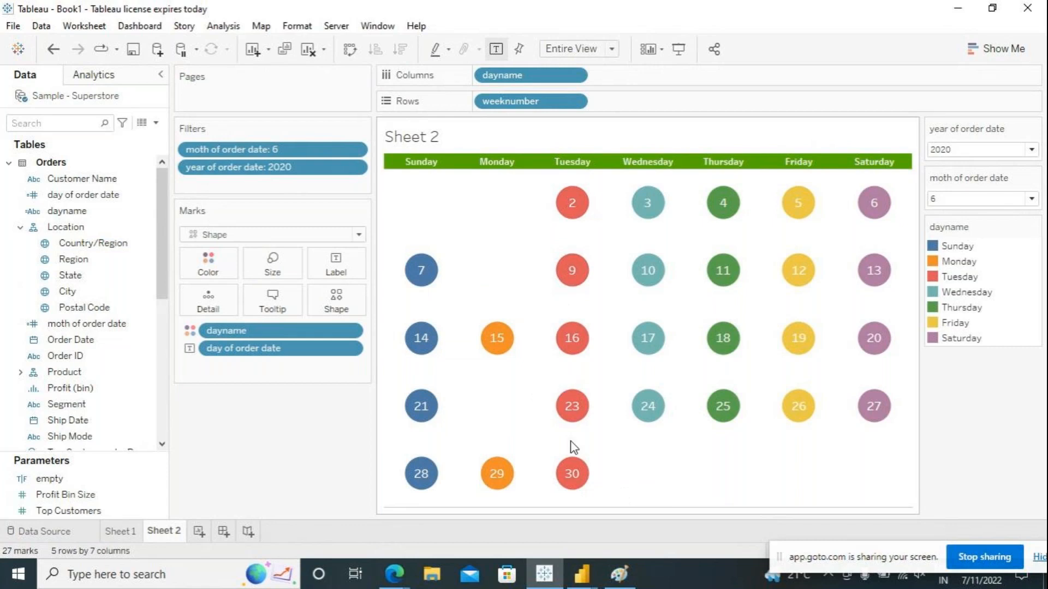
# Filter the calendar to month 9, and switch the month filter to 3.
pyautogui.click(1033, 203)
pyautogui.click(975, 372)
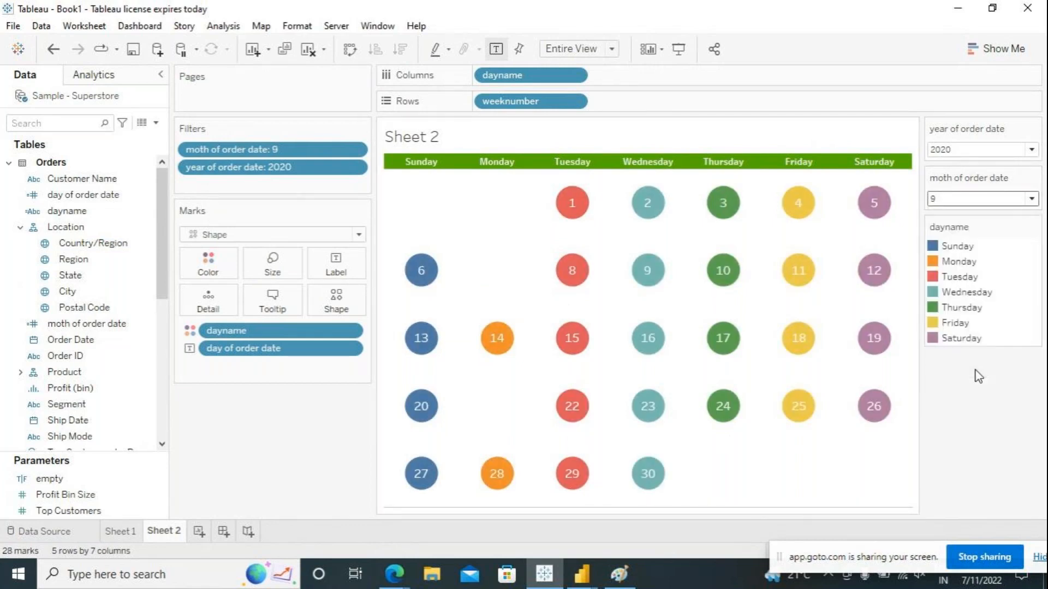
pyautogui.click(1030, 199)
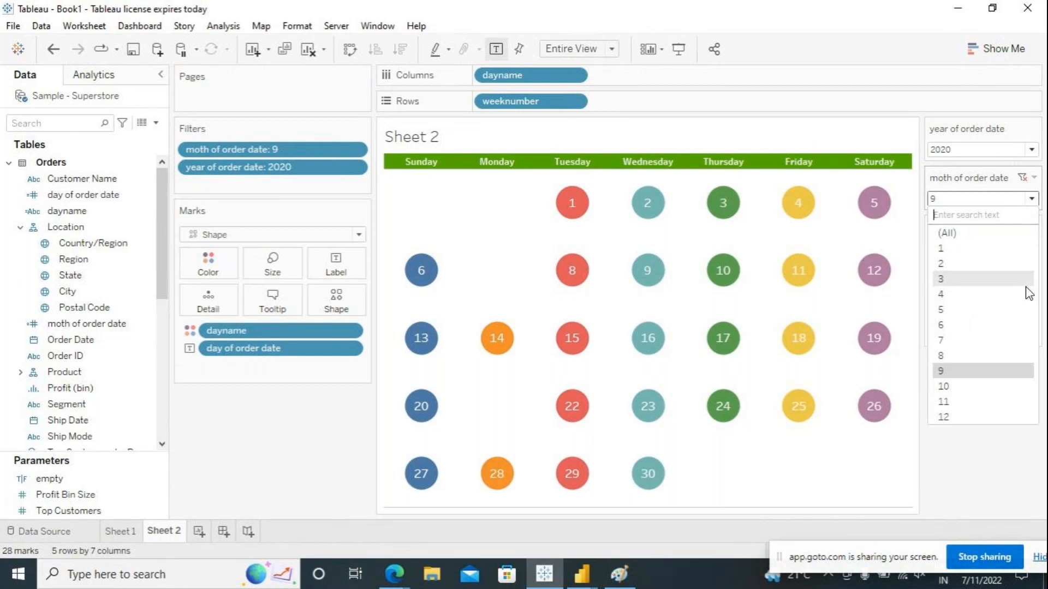
pyautogui.click(958, 280)
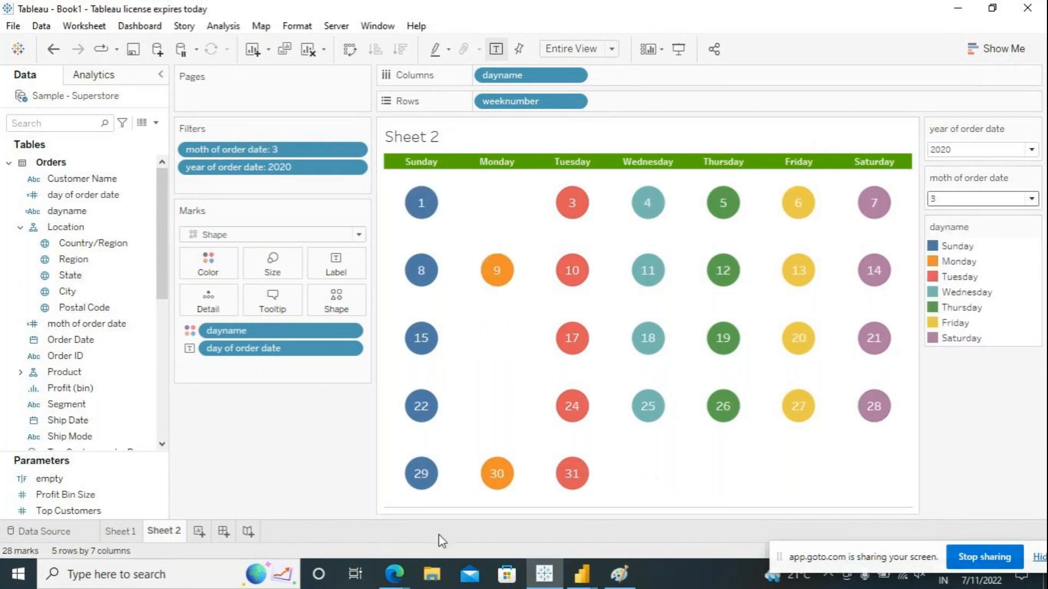
# Create a new worksheet listing each Customer Name with its sum of Sales.
pyautogui.click(199, 532)
pyautogui.click(98, 184)
pyautogui.doubleClick(98, 185)
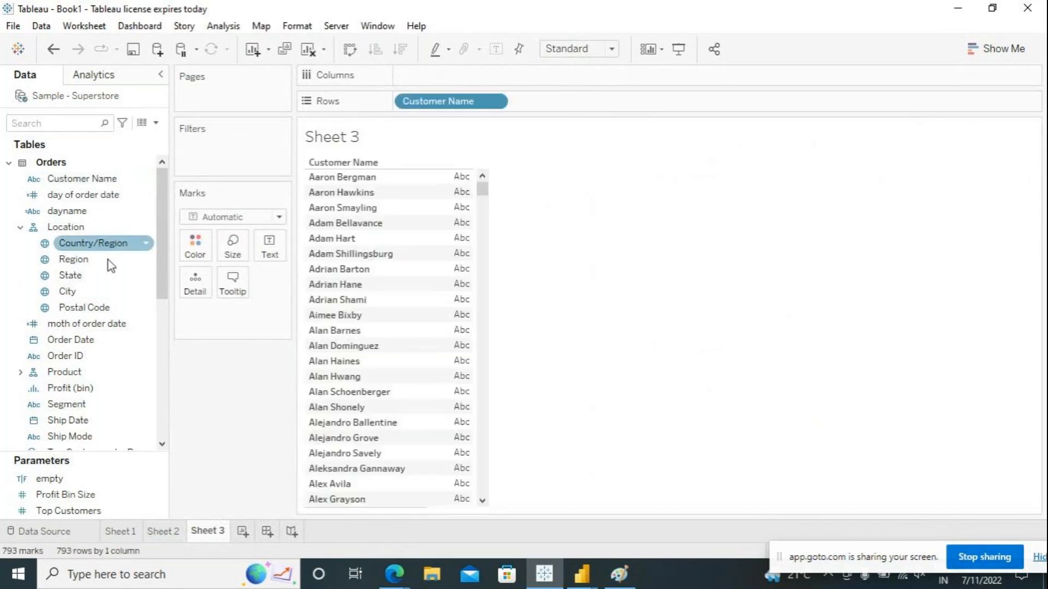
pyautogui.scroll(-2, 96, 393)
pyautogui.scroll(-1, 94, 385)
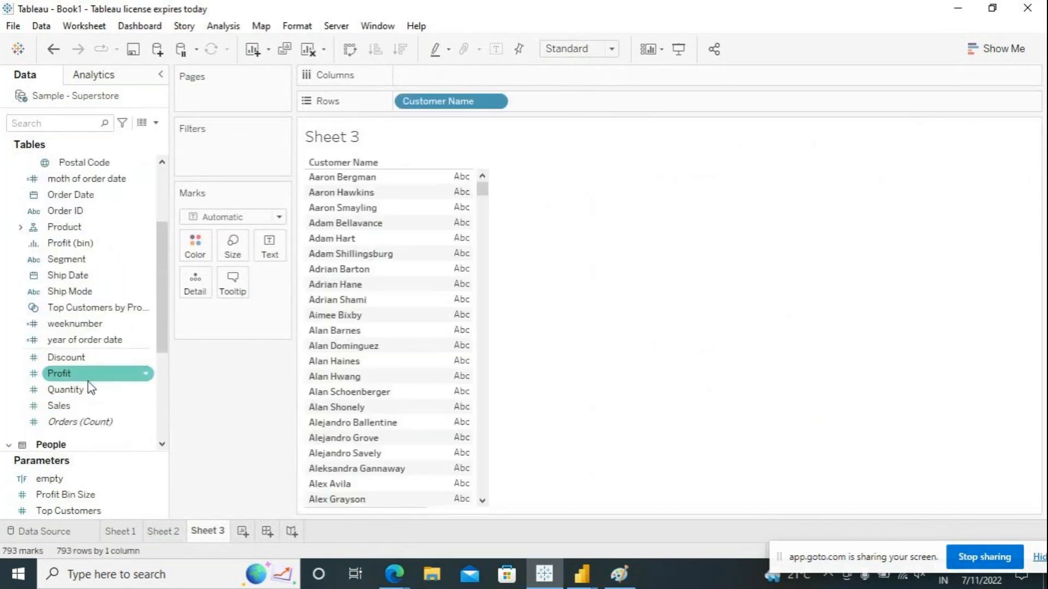
pyautogui.doubleClick(94, 406)
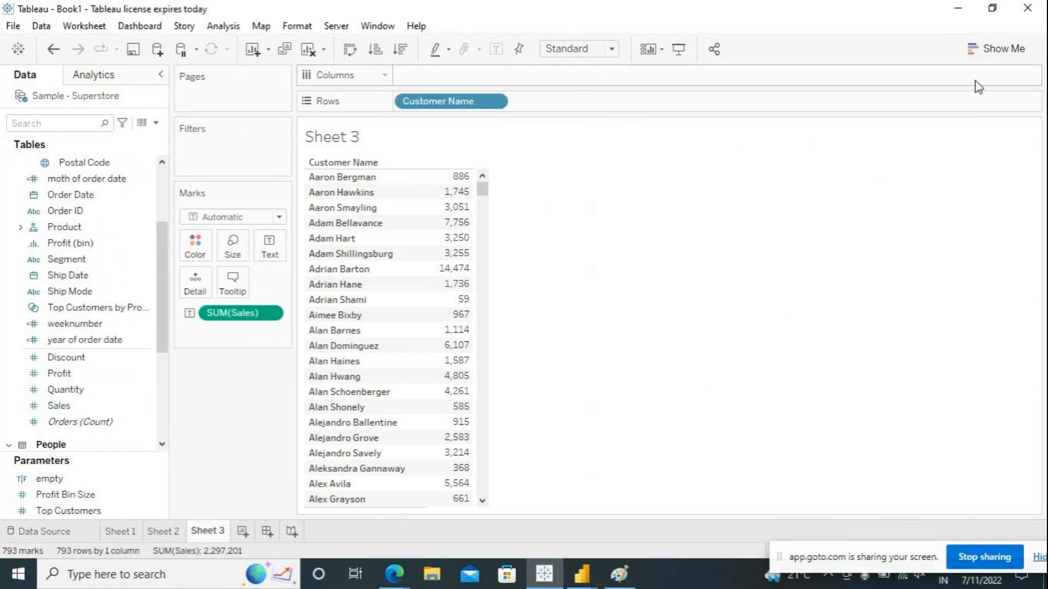
# Turn the customer sales table into a horizontal bar chart, and swap its rows and columns.
pyautogui.click(992, 49)
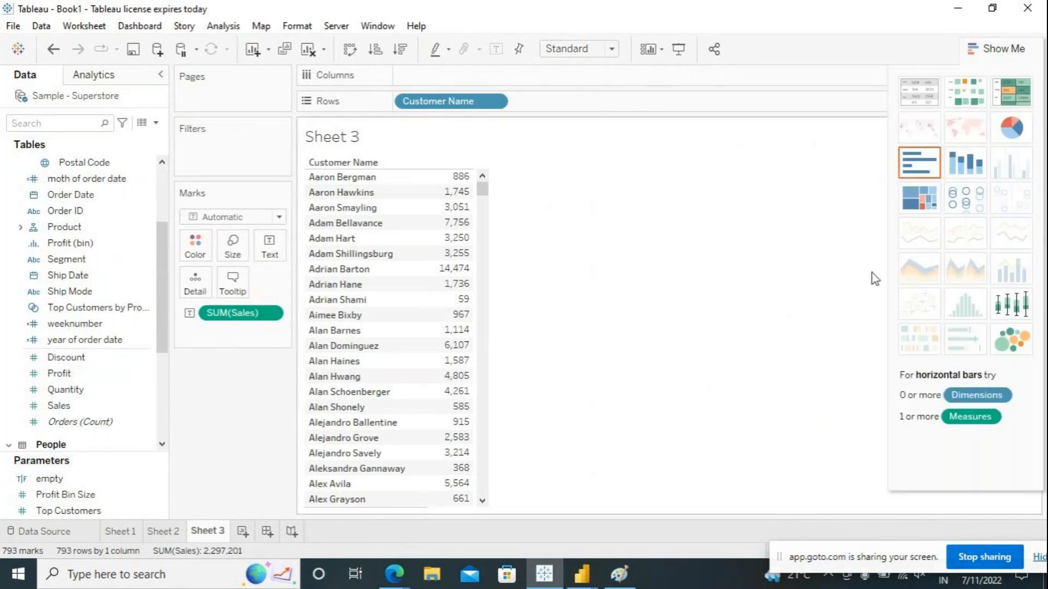
pyautogui.click(921, 170)
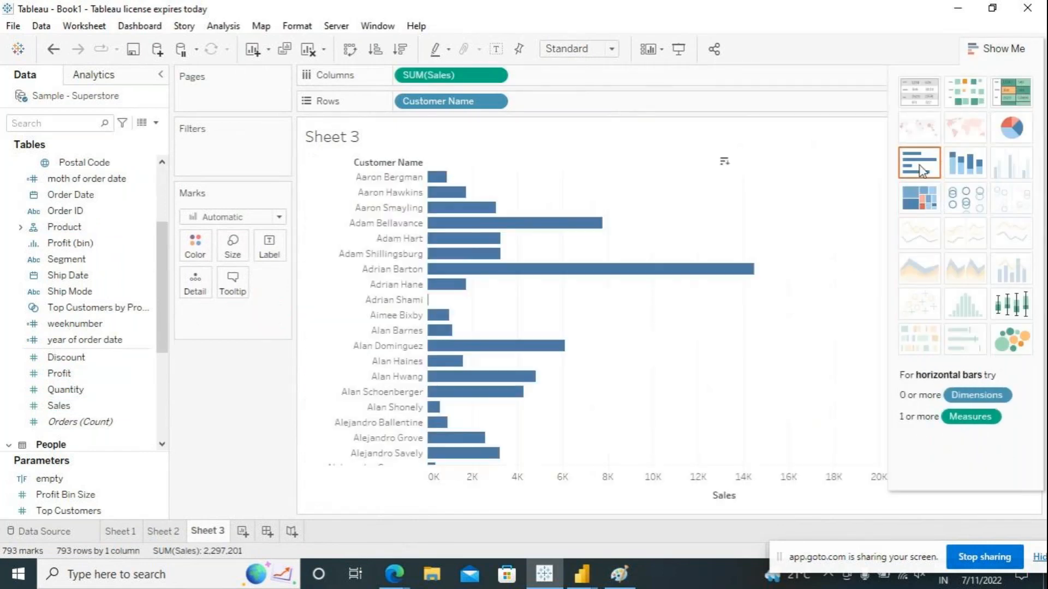
pyautogui.click(977, 48)
pyautogui.click(350, 49)
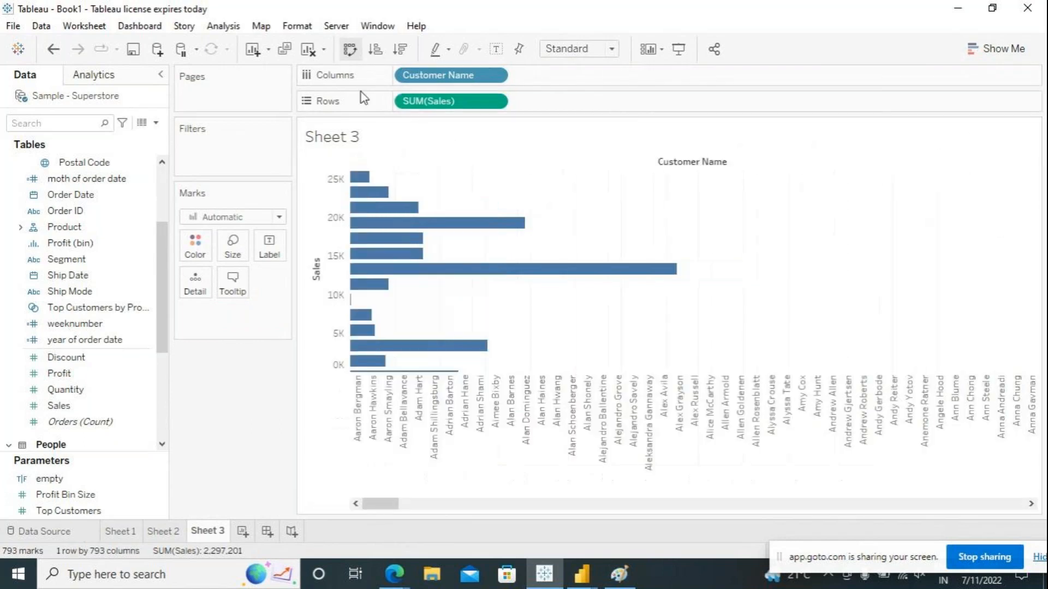
# Replace Customer Name with Order Date on the columns of the sales chart, and plot it as exact dates.
pyautogui.moveTo(431, 76); pyautogui.dragTo(457, 83)
pyautogui.click(499, 75)
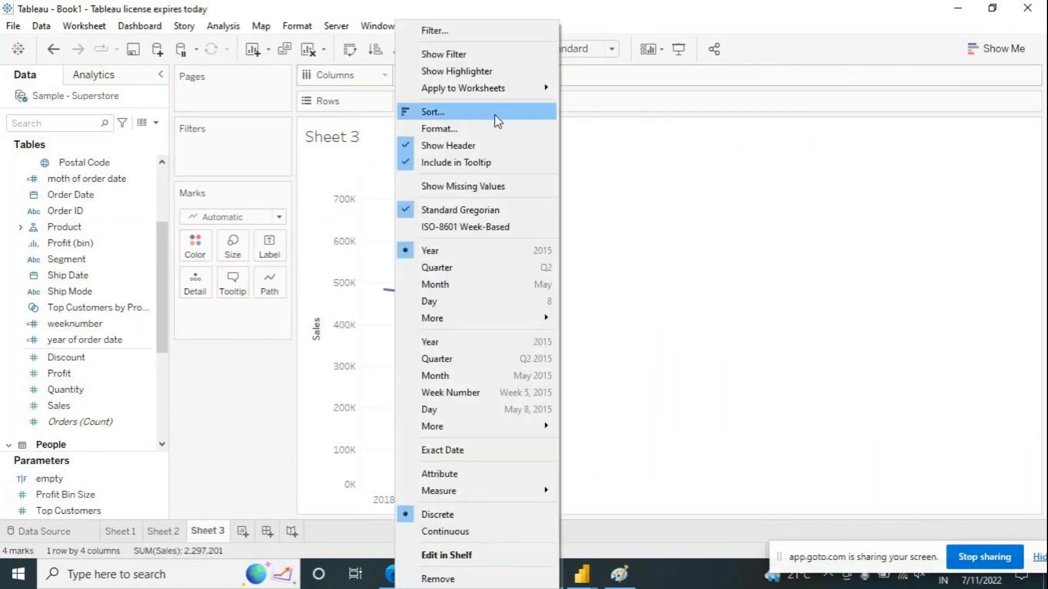
pyautogui.click(451, 450)
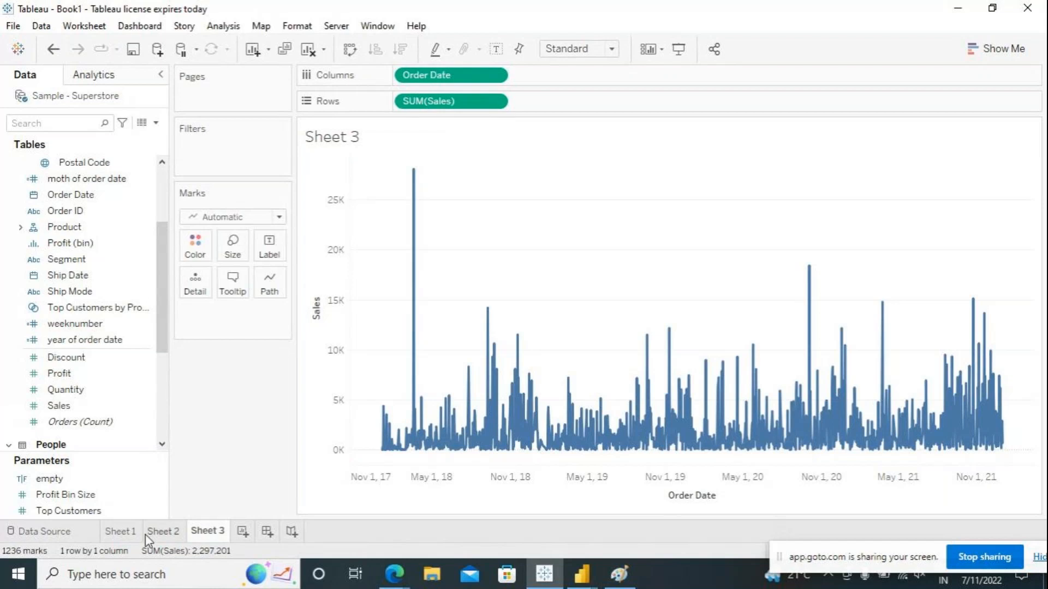
# Compare the Sheet 2 calendar with the Sheet 3 sales line chart, and add another blank worksheet.
pyautogui.click(174, 538)
pyautogui.click(203, 534)
pyautogui.click(167, 535)
pyautogui.click(210, 535)
pyautogui.click(243, 531)
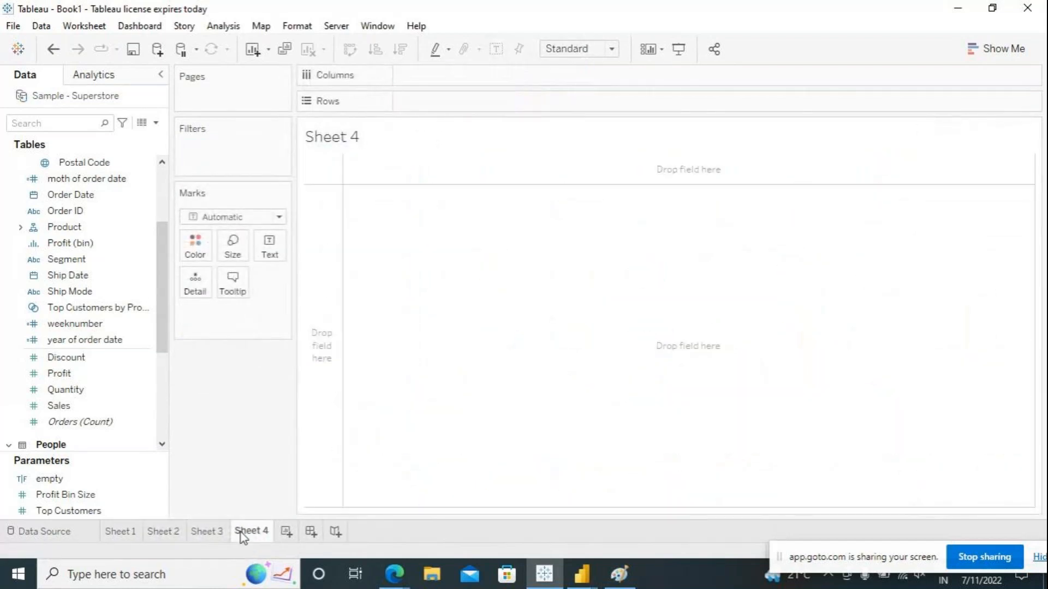
# Create a dashboard and place the Sheet 2 calendar on it.
pyautogui.click(311, 531)
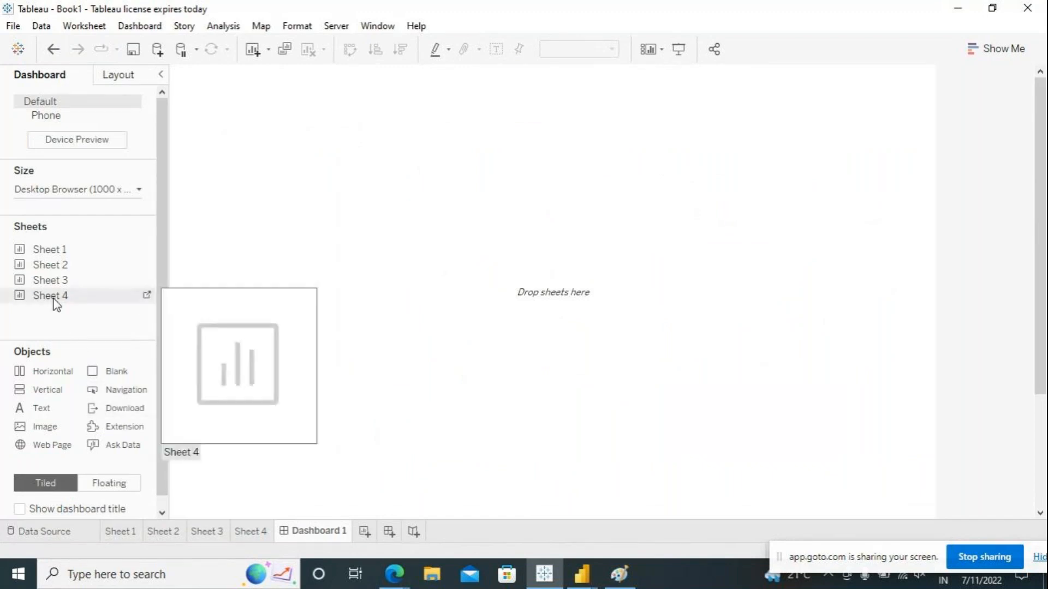
pyautogui.moveTo(54, 284)
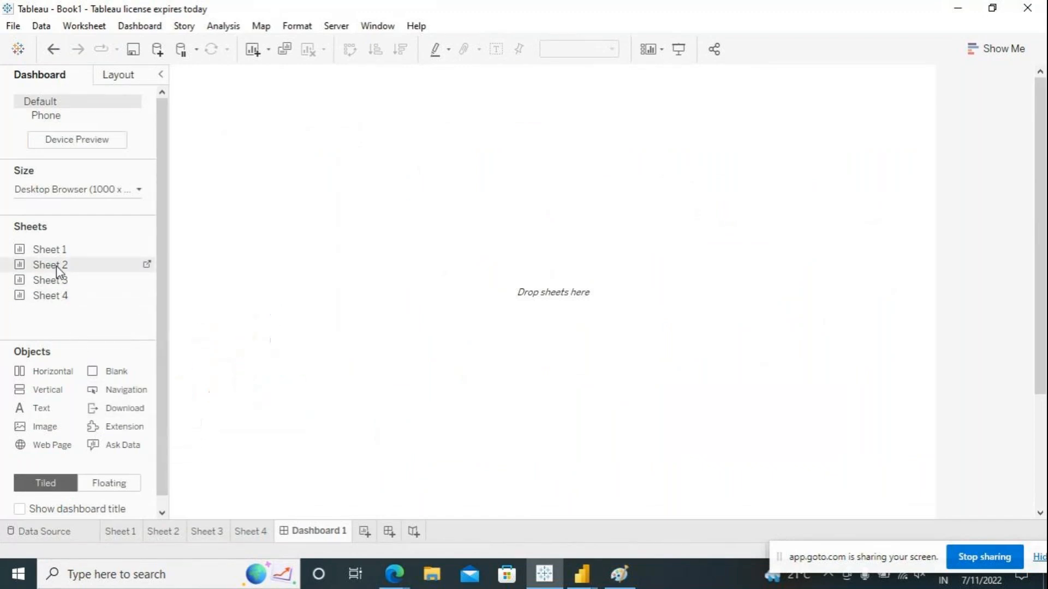
pyautogui.moveTo(57, 266); pyautogui.dragTo(264, 221)
pyautogui.moveTo(357, 176); pyautogui.dragTo(364, 187)
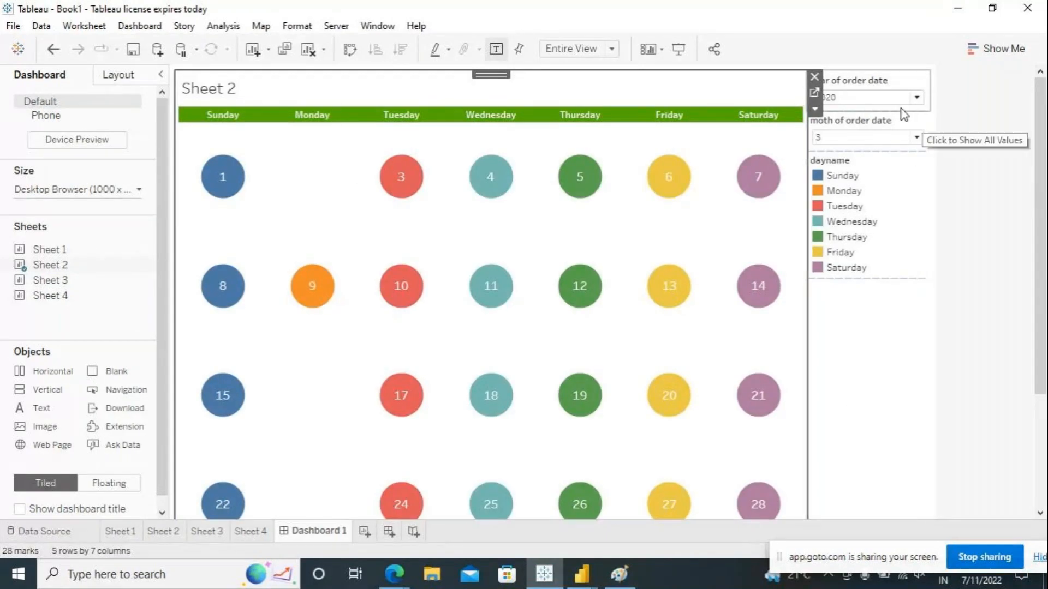
# Arrange the year and month filters side by side in a shallow strip above the calendar on the dashboard.
pyautogui.moveTo(873, 82); pyautogui.dragTo(753, 159)
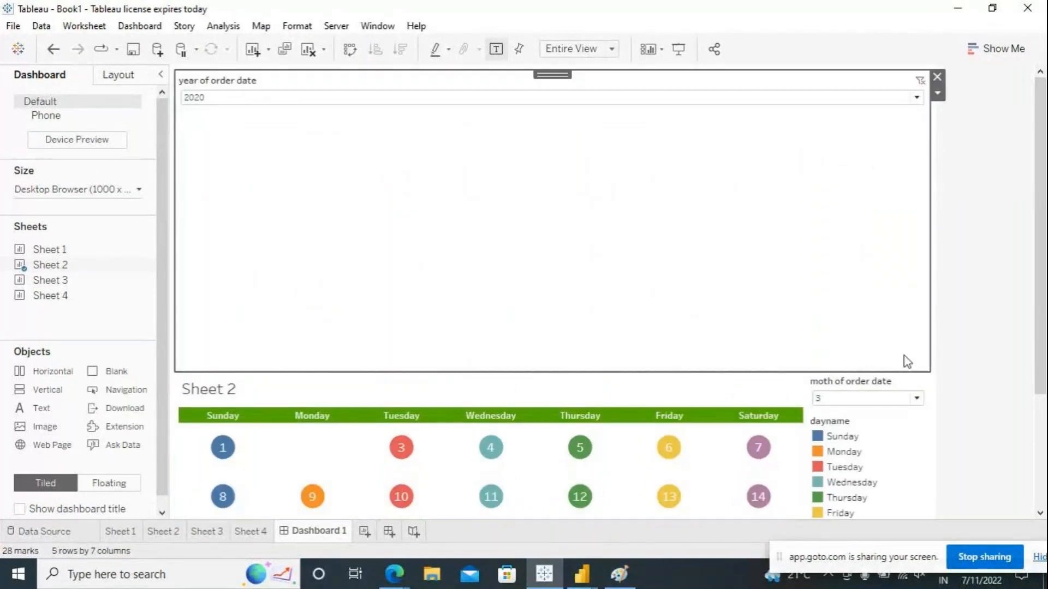
pyautogui.moveTo(680, 370); pyautogui.dragTo(640, 149)
pyautogui.click(889, 141)
pyautogui.moveTo(876, 122); pyautogui.dragTo(816, 106)
pyautogui.moveTo(867, 74); pyautogui.dragTo(633, 117)
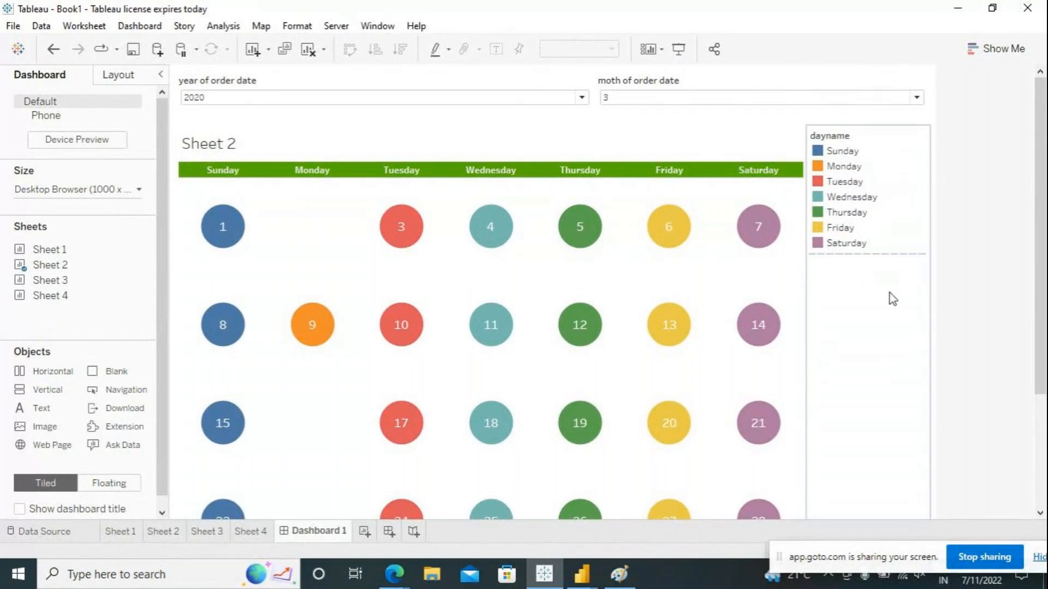
# Delete the layout container holding the dayname colour legend from the dashboard.
pyautogui.click(893, 298)
pyautogui.click(937, 132)
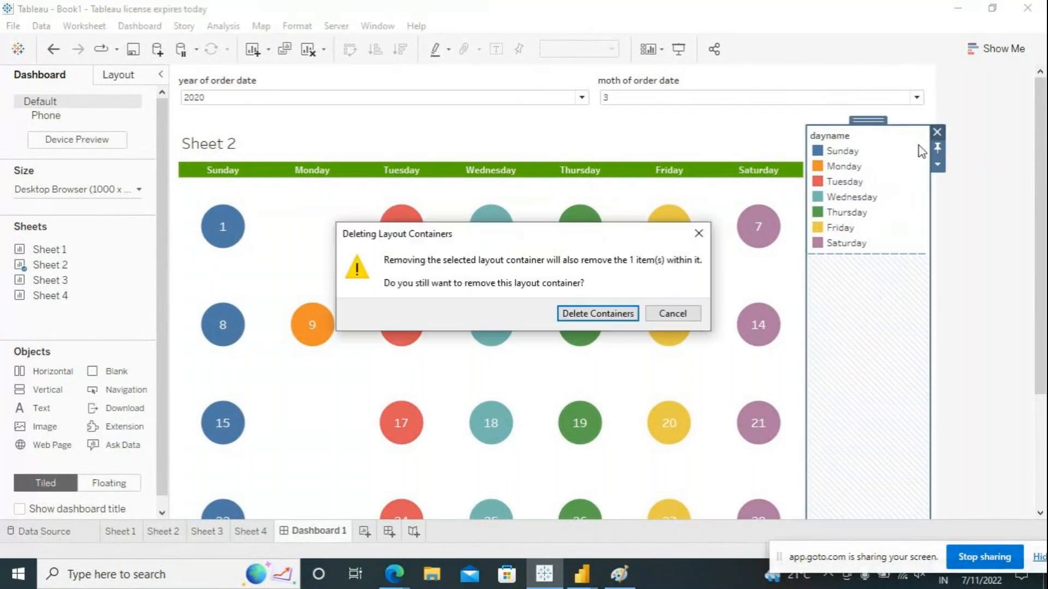
pyautogui.click(595, 313)
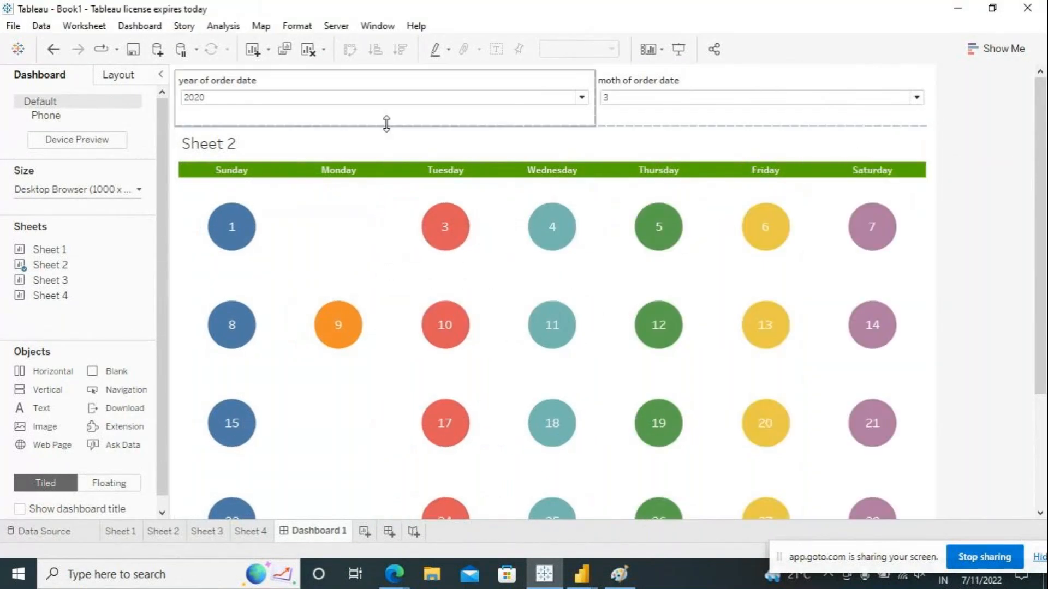
# Add a Blank object on each side of the year and month filters.
pyautogui.moveTo(110, 373); pyautogui.dragTo(221, 88)
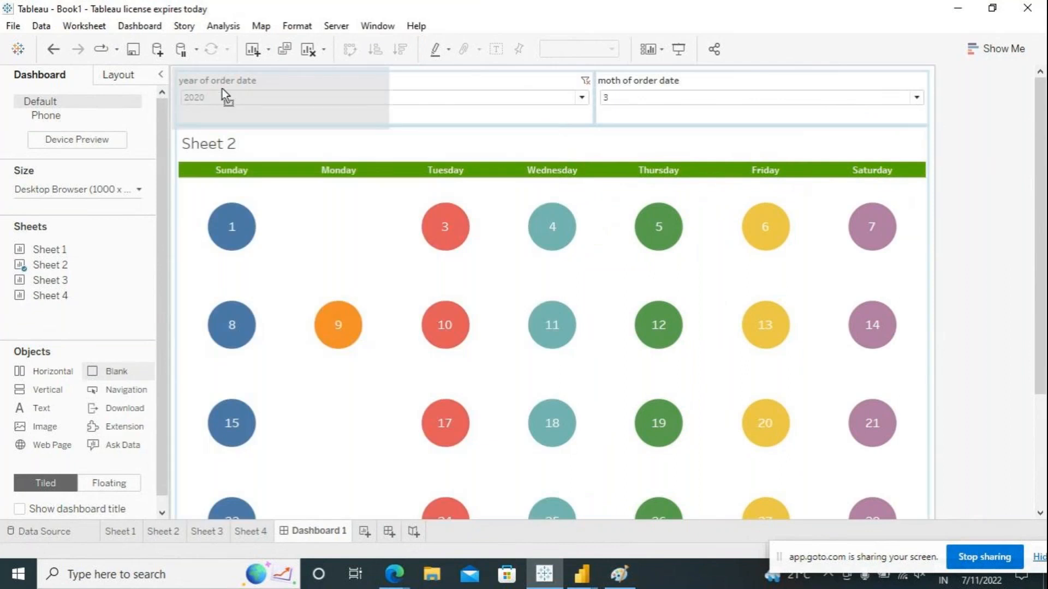
pyautogui.moveTo(286, 102); pyautogui.dragTo(286, 104)
pyautogui.moveTo(115, 372); pyautogui.dragTo(824, 103)
# Narrow the year and month filters between the blanks so both dropdowns sit near the middle above the calendar.
pyautogui.moveTo(760, 109); pyautogui.dragTo(714, 112)
pyautogui.moveTo(386, 110); pyautogui.dragTo(423, 112)
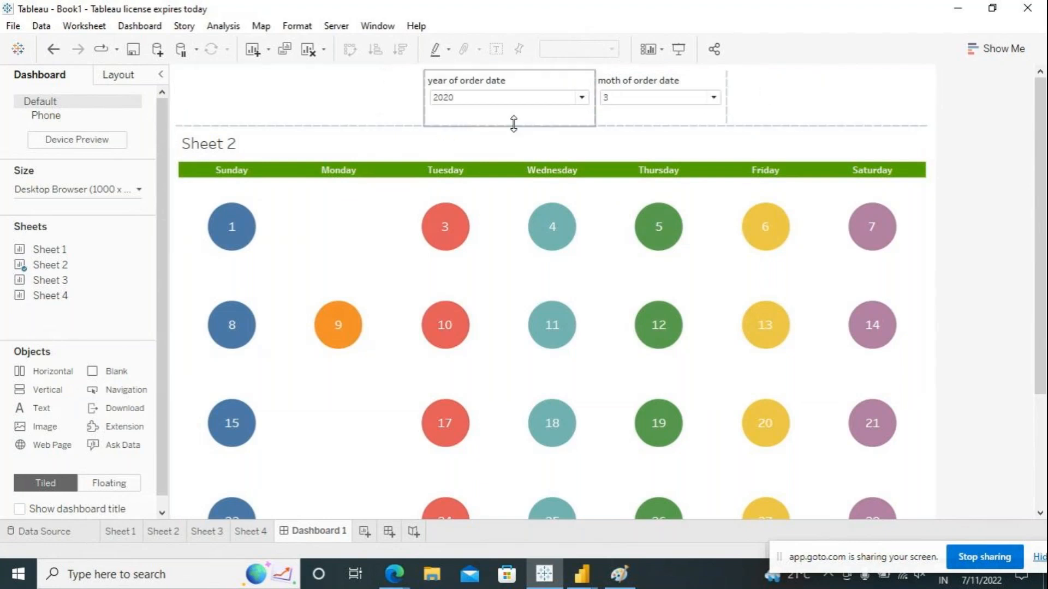
pyautogui.moveTo(595, 114); pyautogui.dragTo(566, 115)
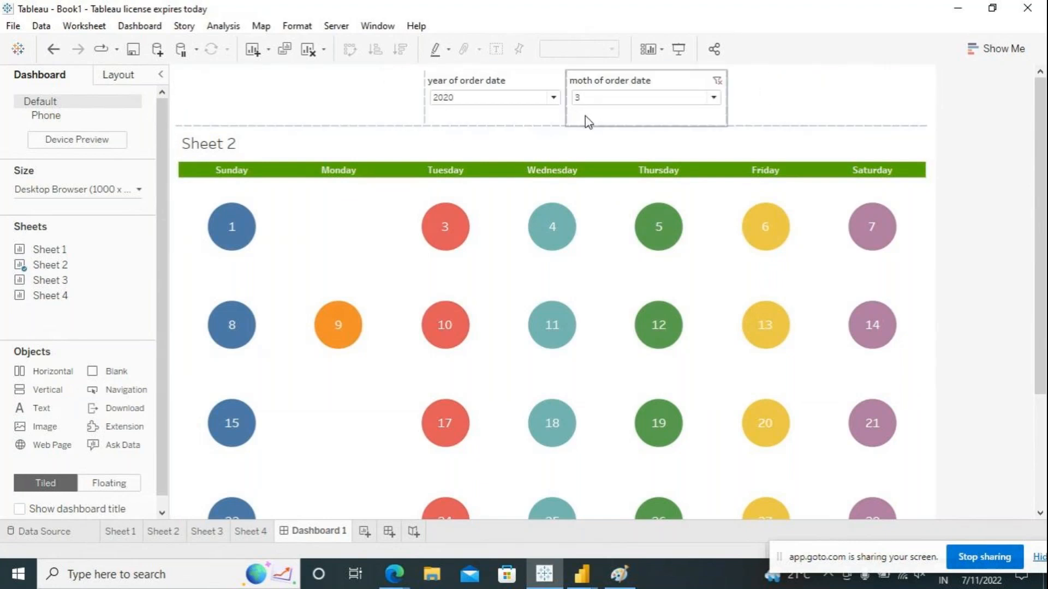
pyautogui.moveTo(725, 107); pyautogui.dragTo(686, 112)
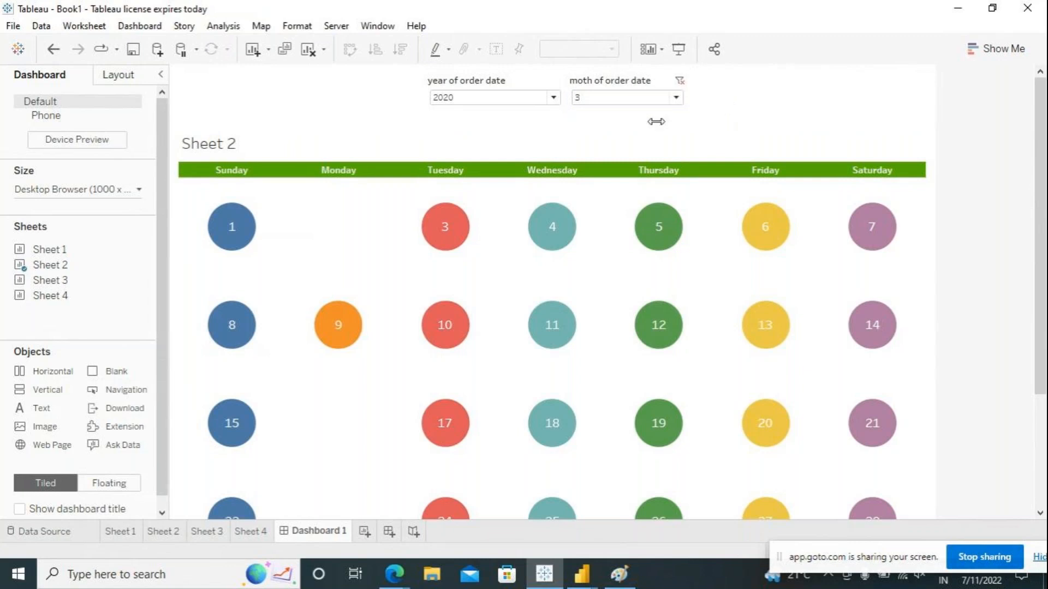
pyautogui.click(981, 584)
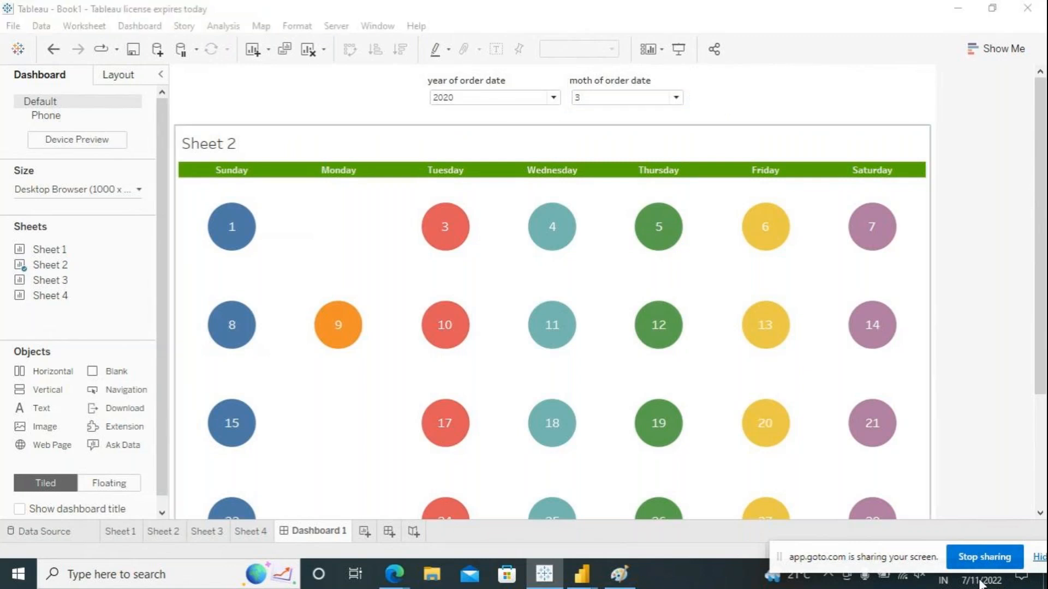
pyautogui.click(553, 98)
pyautogui.click(676, 97)
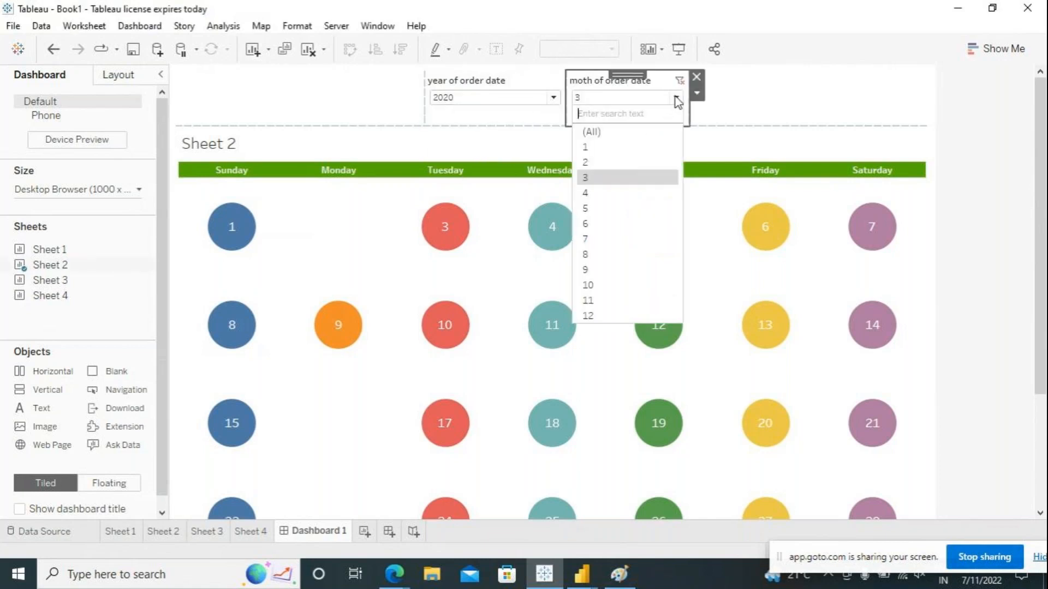
pyautogui.click(786, 98)
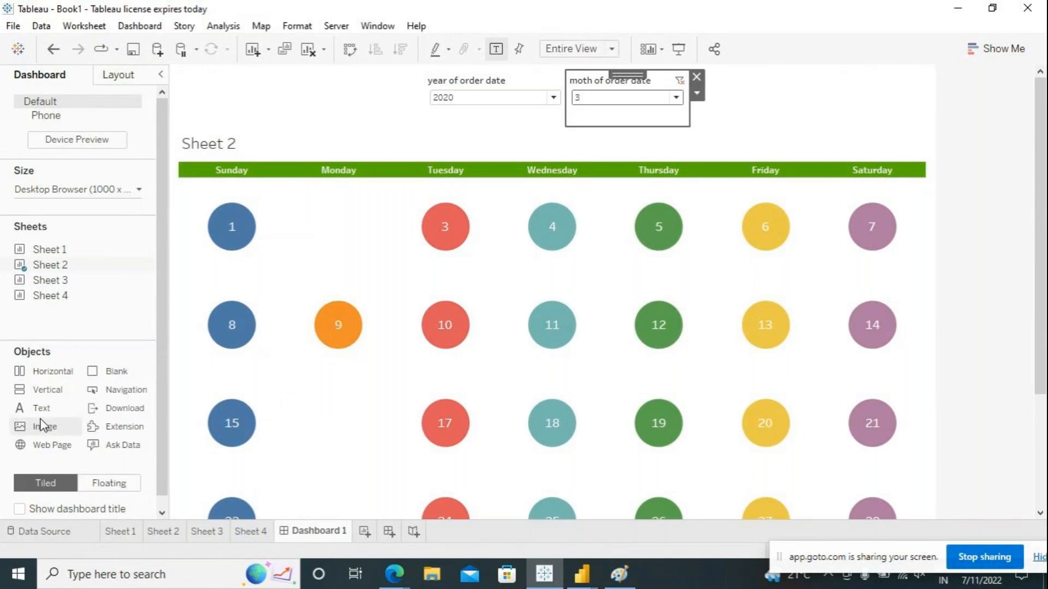
# Place Sheet 3 below the calendar on the dashboard and adjust the boundary between them so all calendar weeks fit in a compact area.
pyautogui.moveTo(1038, 299); pyautogui.dragTo(1038, 411)
pyautogui.moveTo(50, 286)
pyautogui.moveTo(51, 283); pyautogui.dragTo(484, 413)
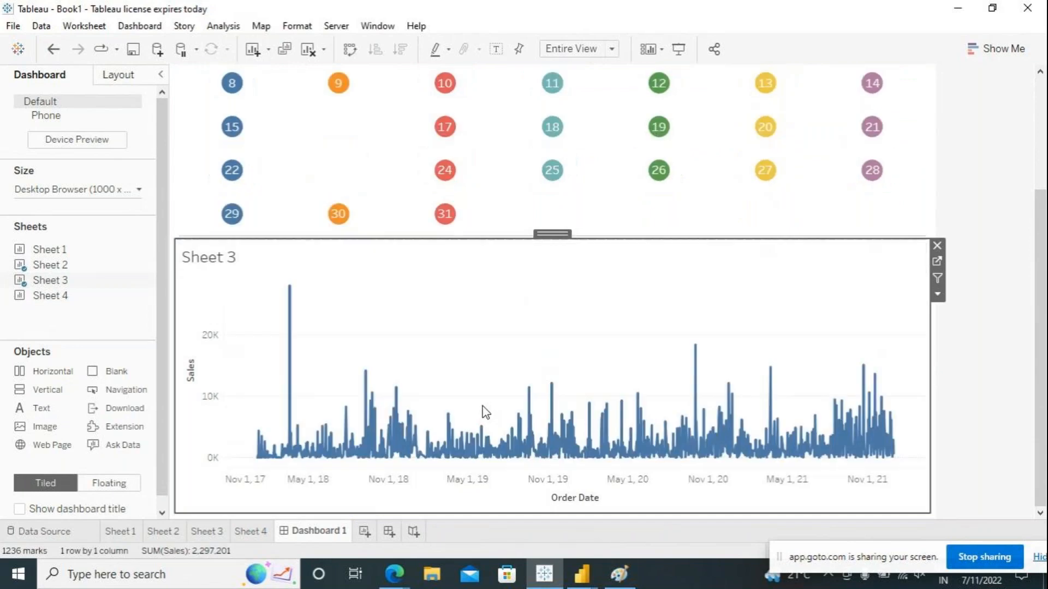
pyautogui.moveTo(502, 239); pyautogui.dragTo(515, 179)
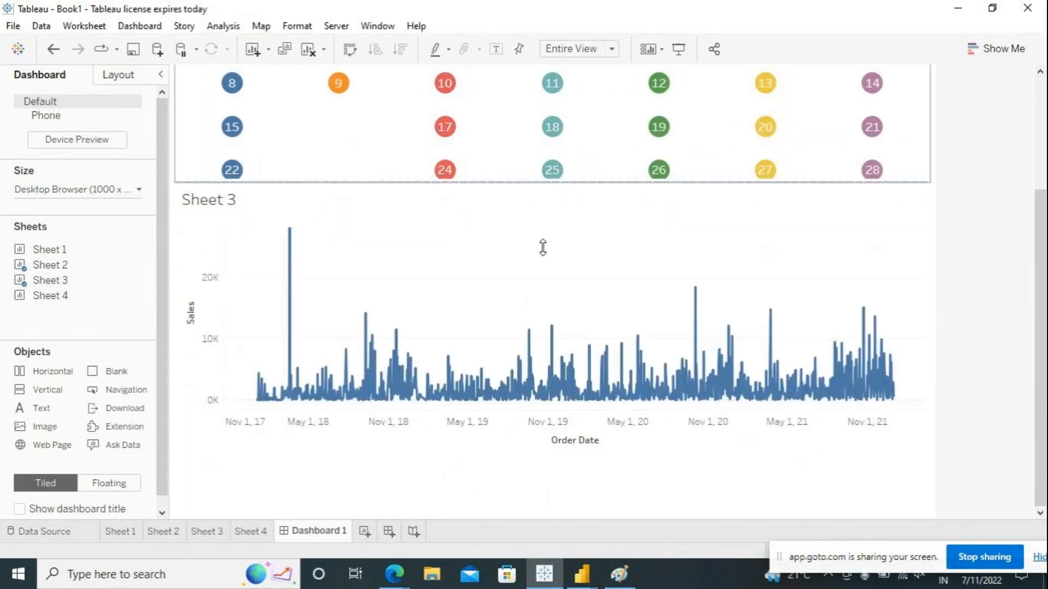
pyautogui.click(984, 361)
pyautogui.scroll(1, 983, 361)
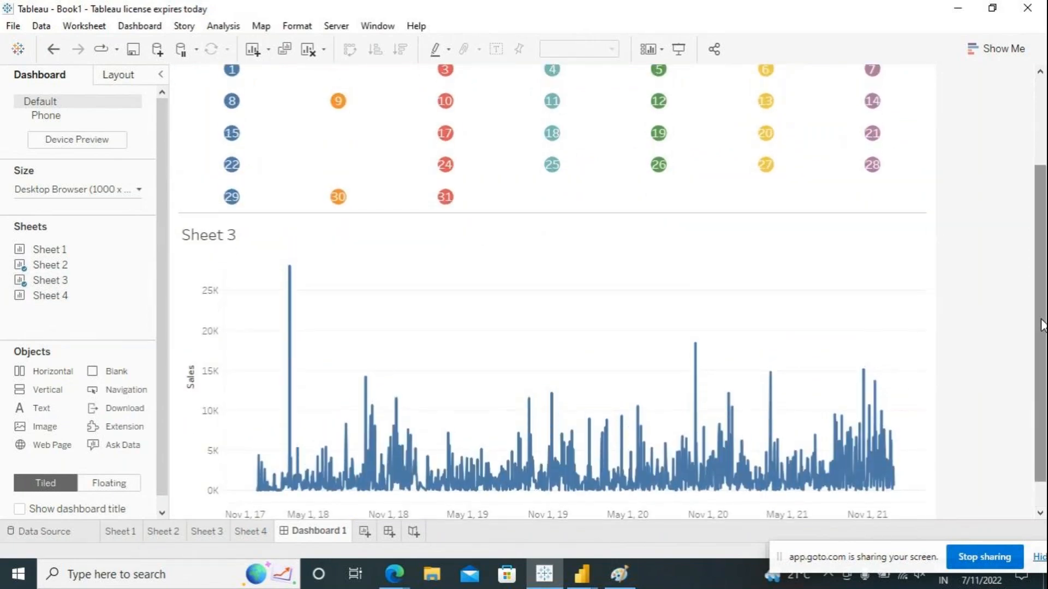
pyautogui.scroll(2, 585, 343)
pyautogui.moveTo(525, 283); pyautogui.dragTo(526, 341)
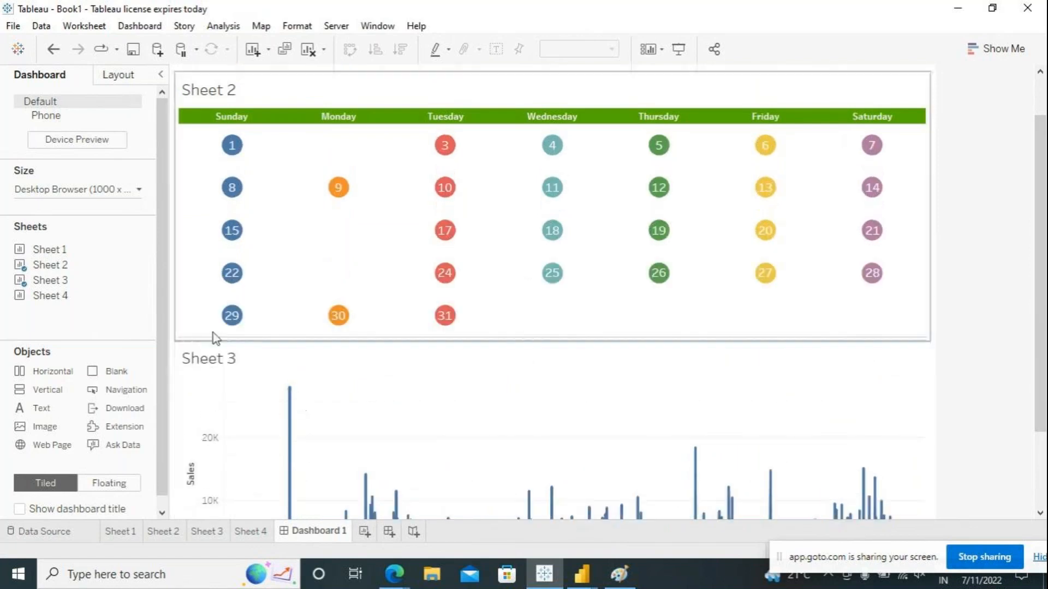
# Add a Blank object on each side of the calendar and resize them so the narrowed calendar sits near the middle of the dashboard.
pyautogui.moveTo(95, 371); pyautogui.dragTo(209, 251)
pyautogui.moveTo(555, 239); pyautogui.dragTo(439, 244)
pyautogui.moveTo(110, 371); pyautogui.dragTo(771, 234)
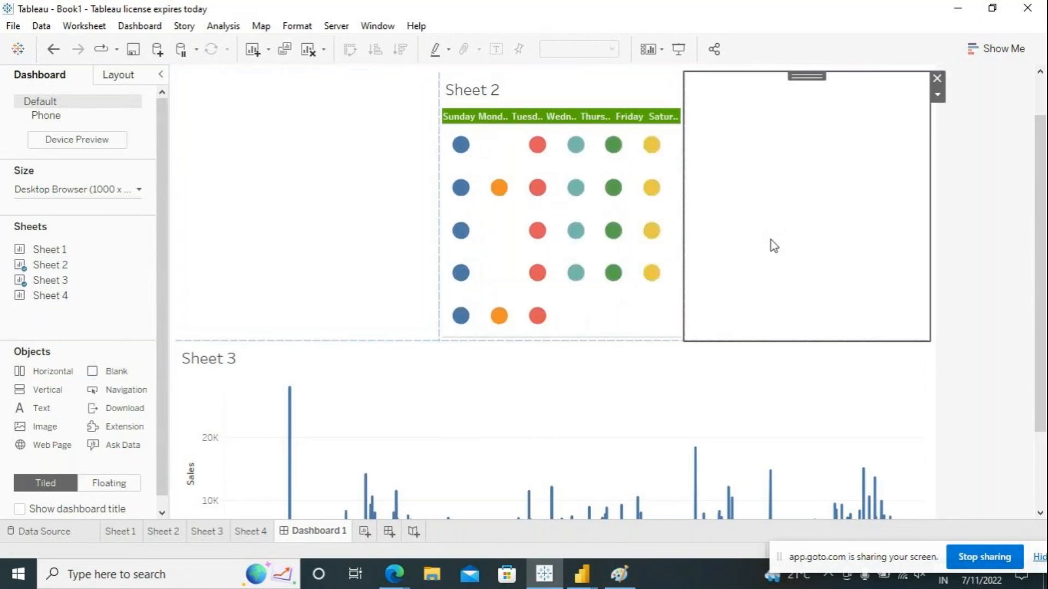
pyautogui.moveTo(685, 283); pyautogui.dragTo(721, 283)
pyautogui.click(412, 264)
pyautogui.moveTo(439, 232); pyautogui.dragTo(410, 230)
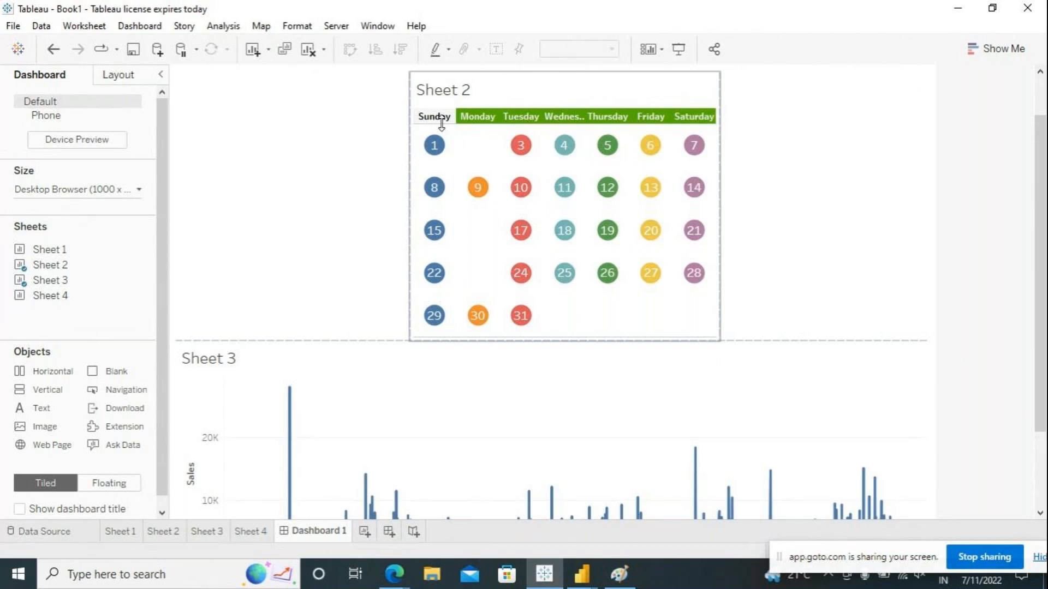
# From the calendar's worksheet, change the dayname calculated field to LEFT(DATENAME('weekday',[Order Date]),3).
pyautogui.moveTo(521, 157)
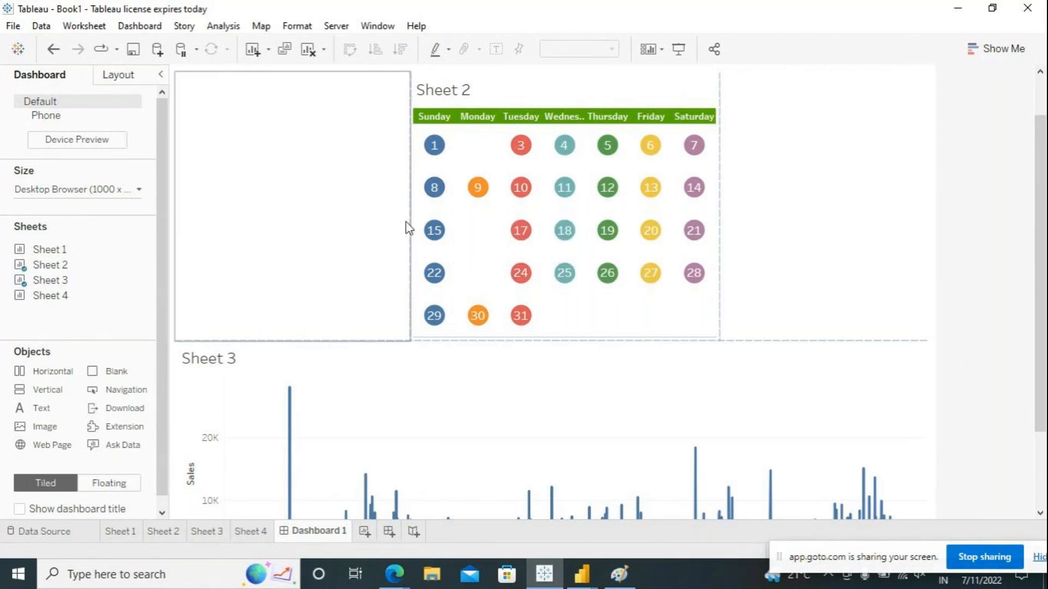
pyautogui.click(612, 322)
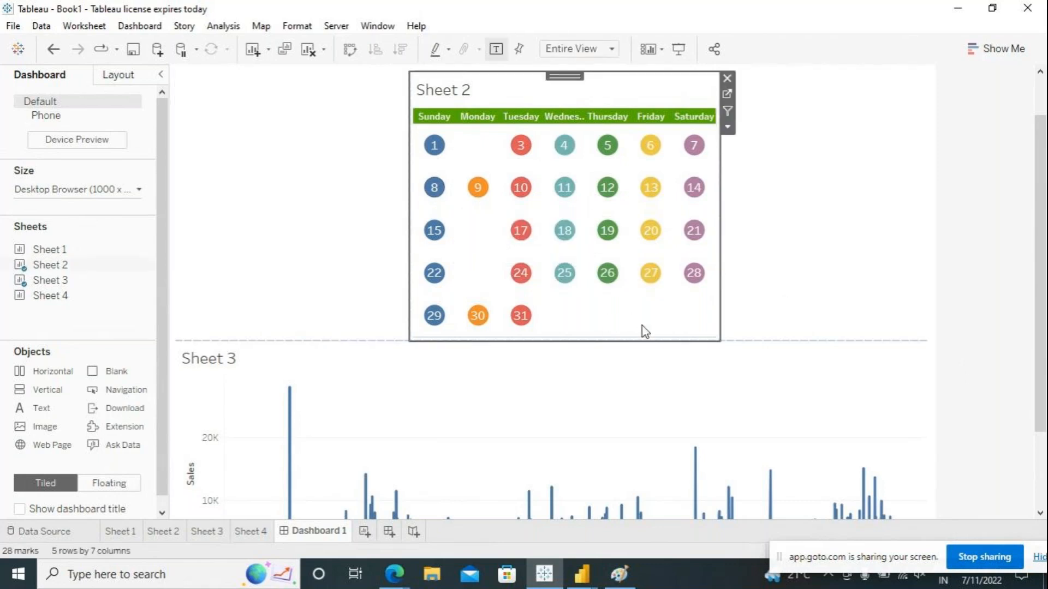
pyautogui.click(726, 95)
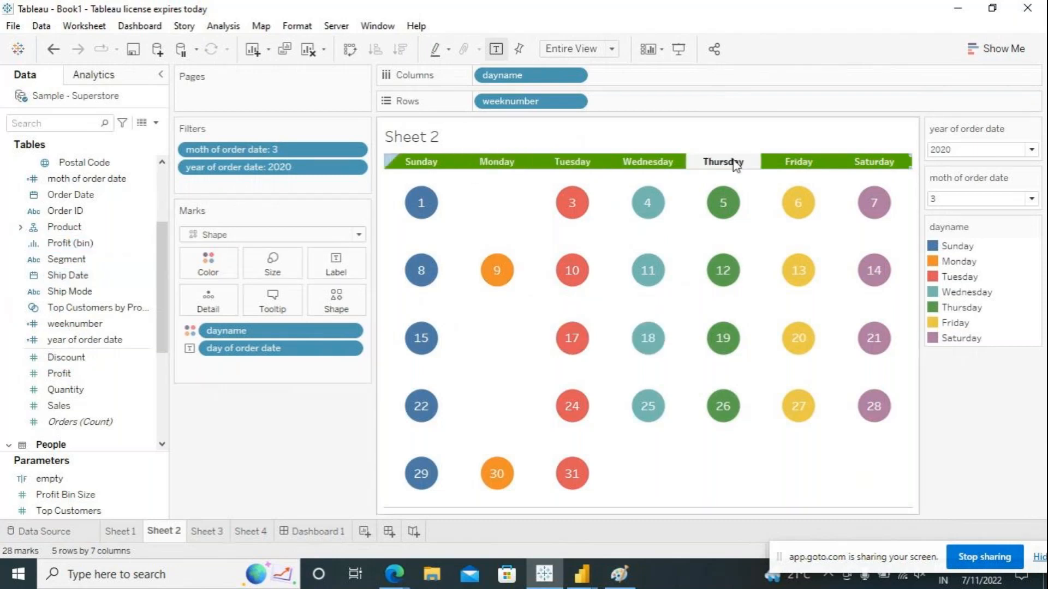
pyautogui.moveTo(160, 259); pyautogui.dragTo(166, 188)
pyautogui.click(83, 213)
pyautogui.rightClick(103, 212)
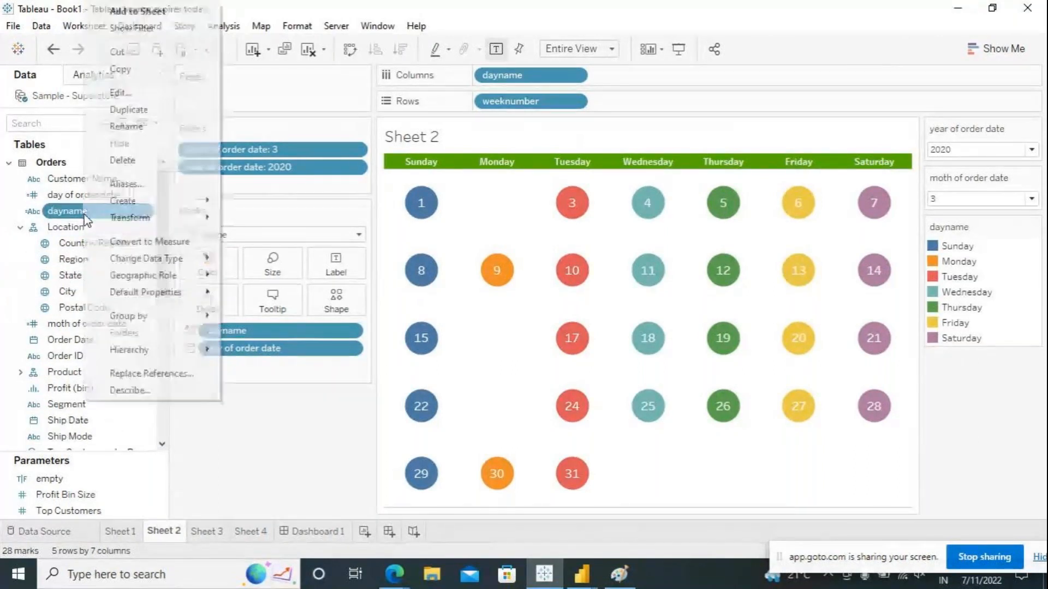
pyautogui.click(150, 93)
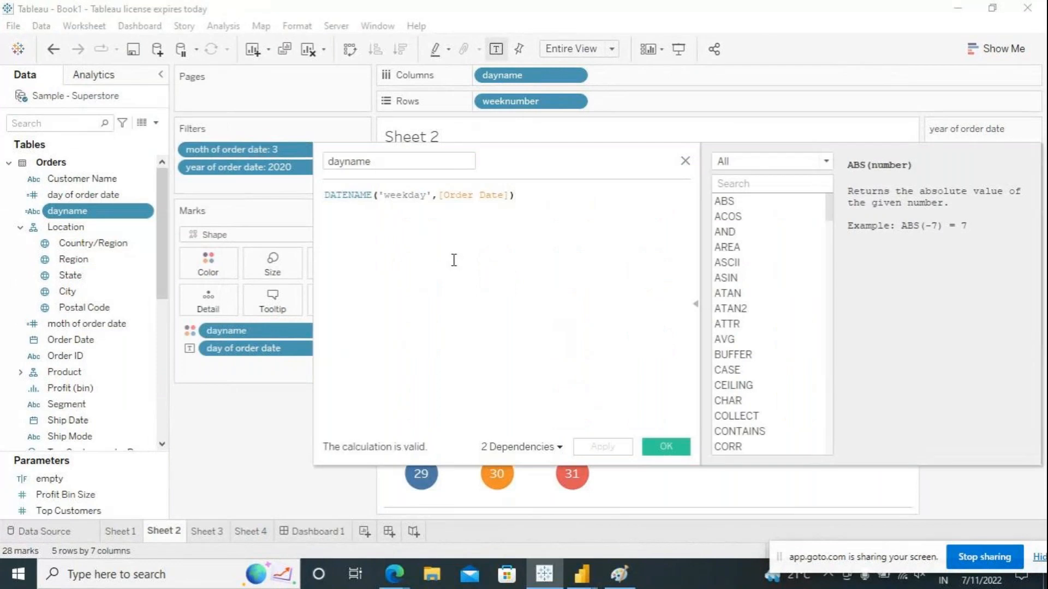
pyautogui.click(325, 197)
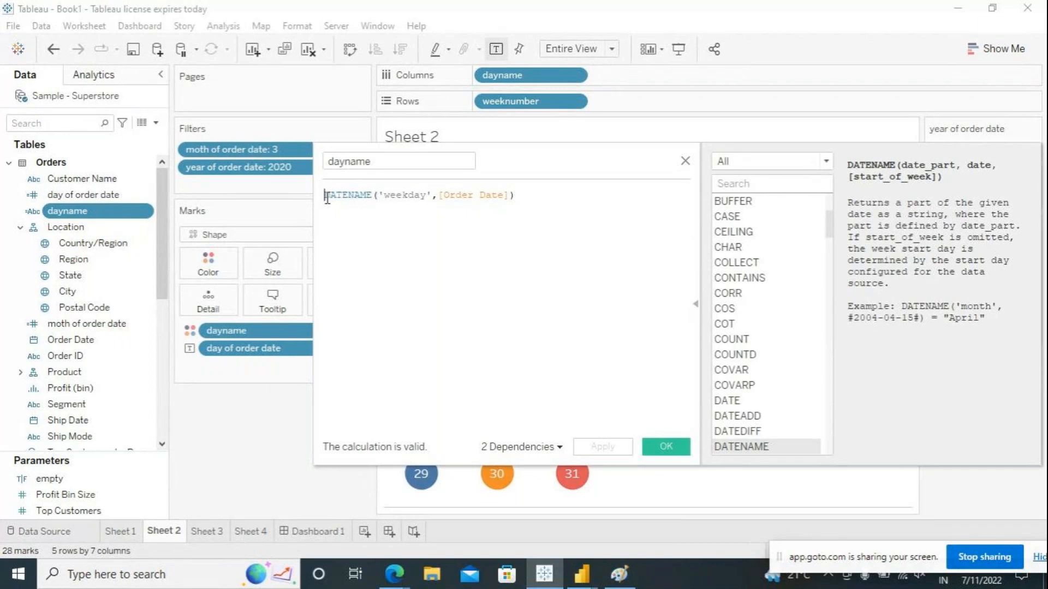
pyautogui.write('left')
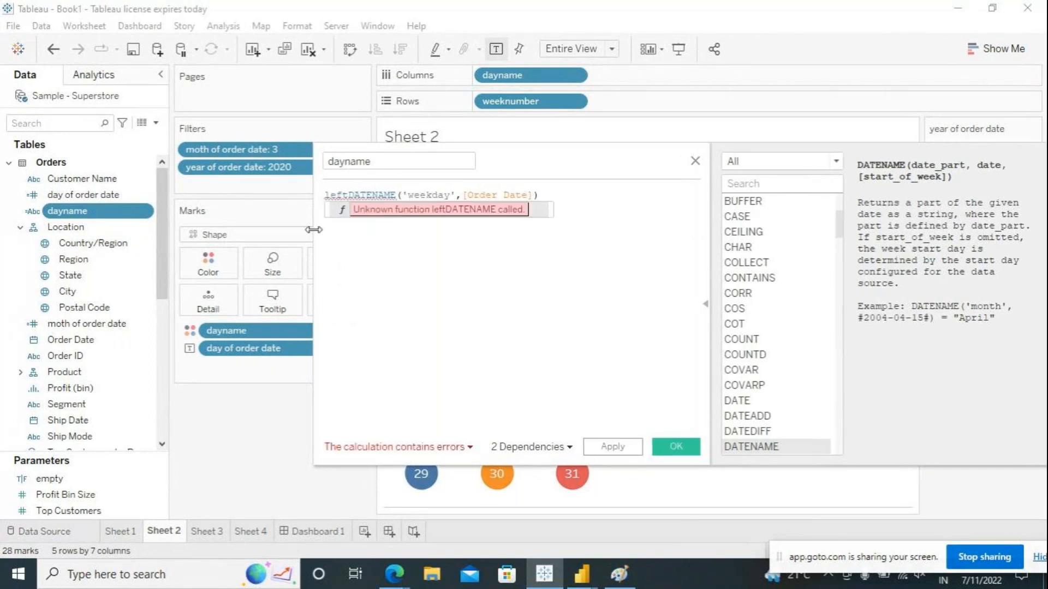
pyautogui.click(360, 212)
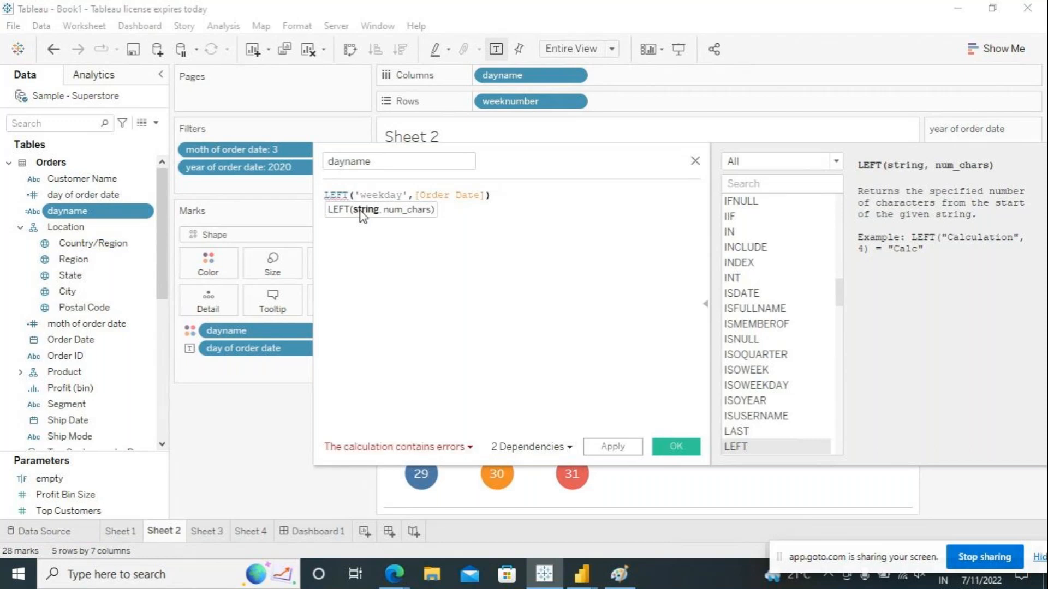
pyautogui.write('(')
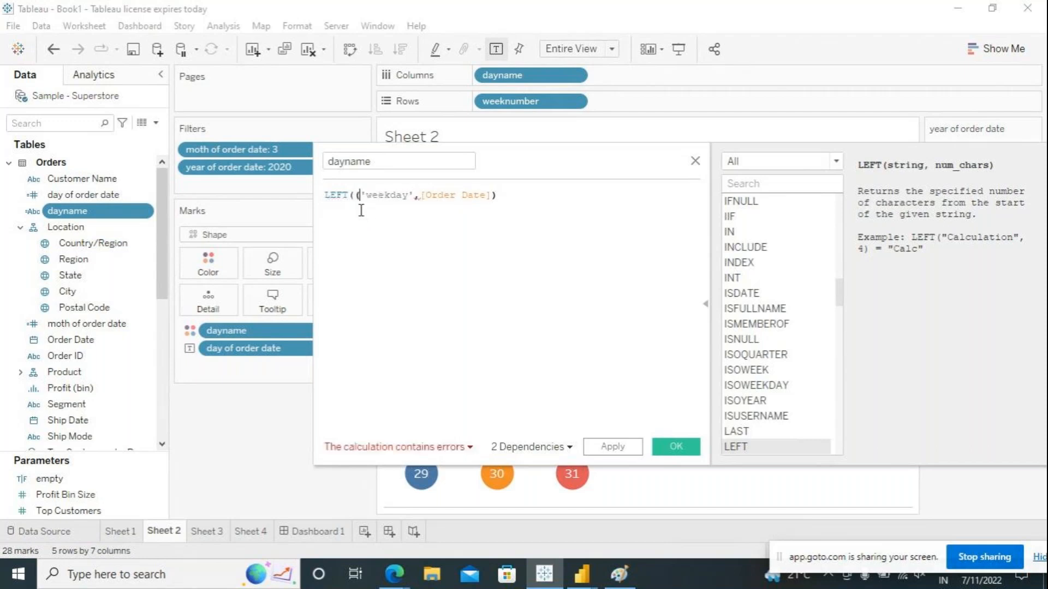
pyautogui.click(353, 198)
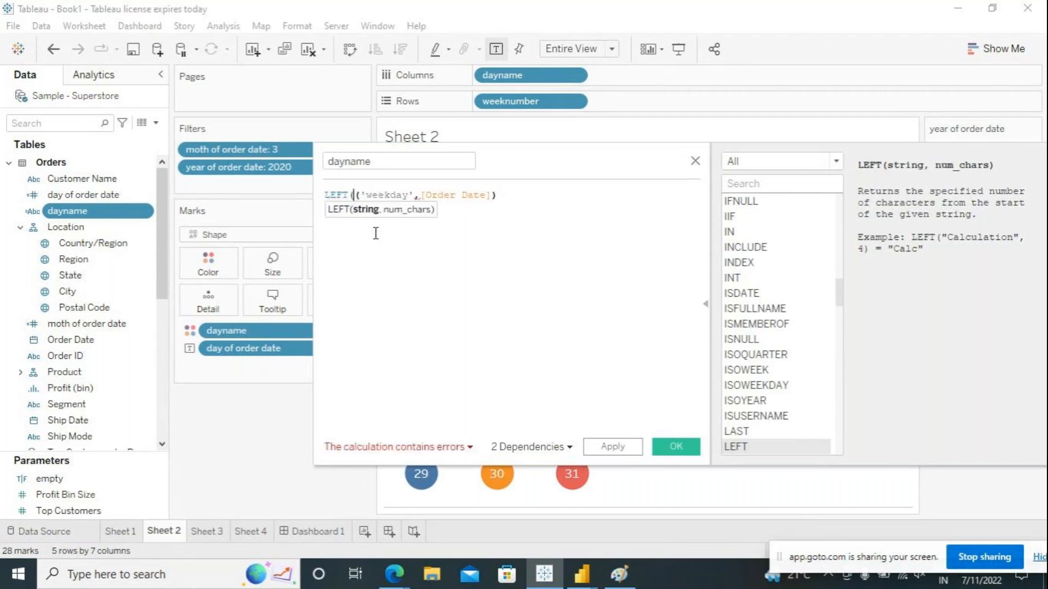
pyautogui.write('date')
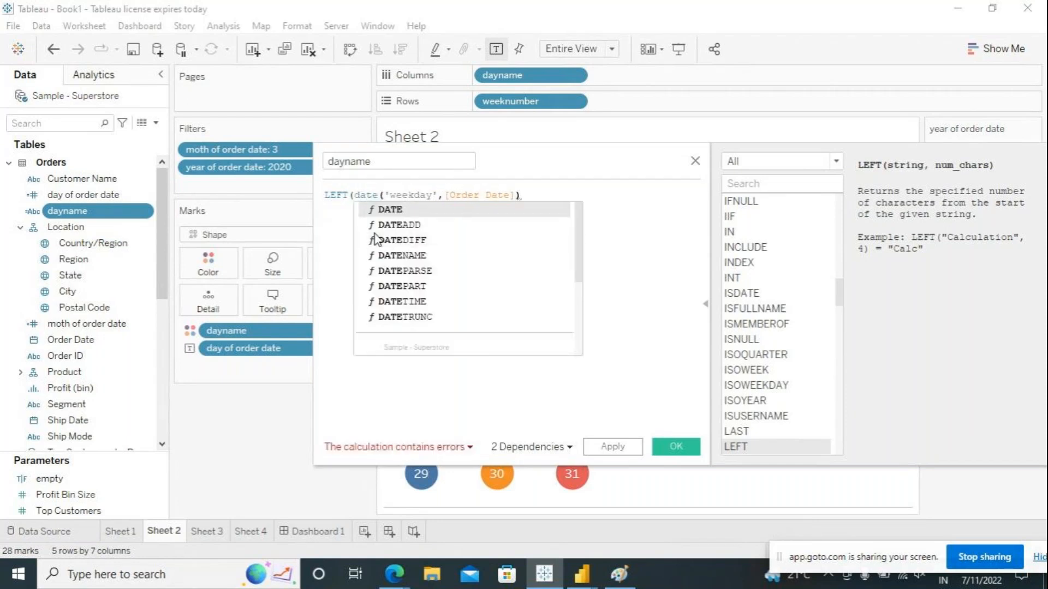
pyautogui.doubleClick(401, 255)
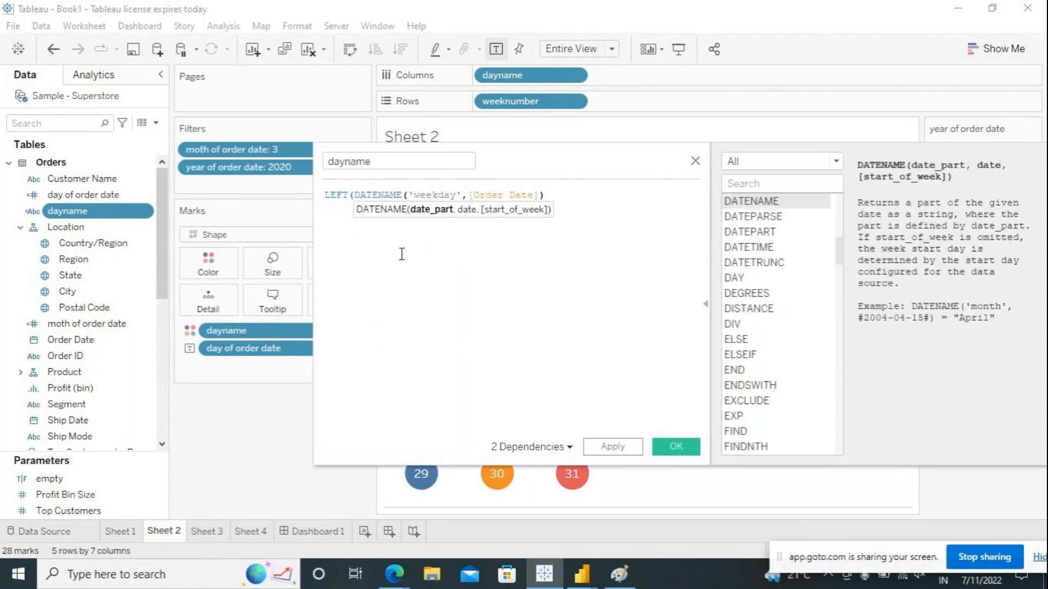
pyautogui.click(572, 198)
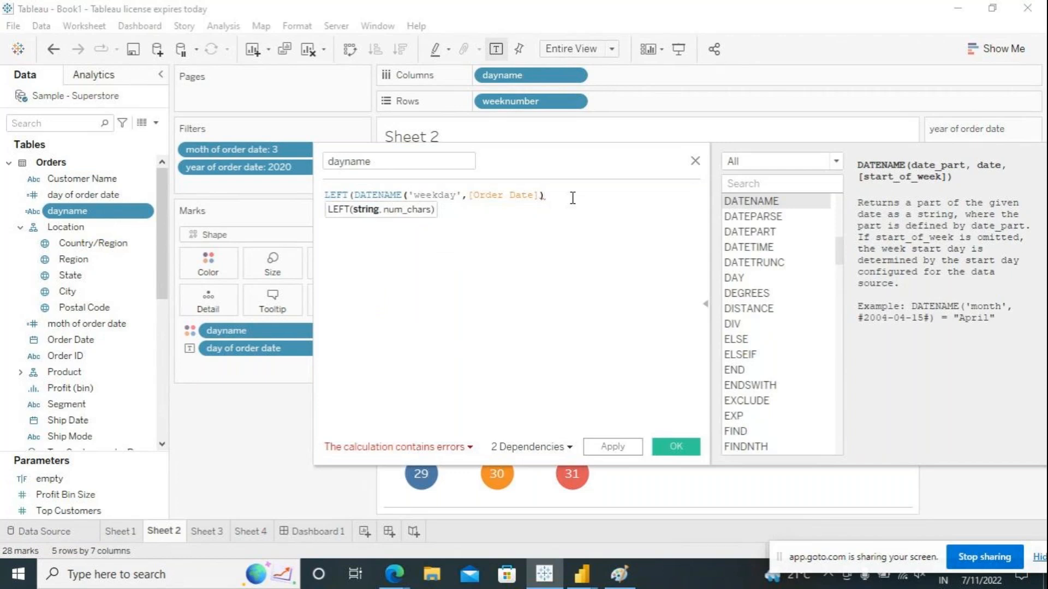
pyautogui.write(',3)')
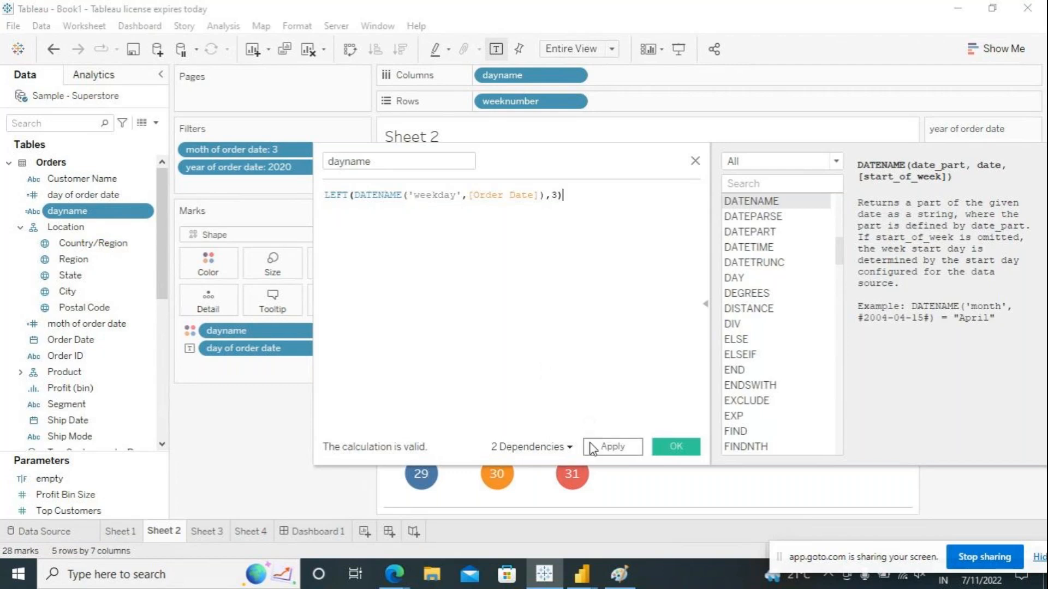
pyautogui.click(672, 443)
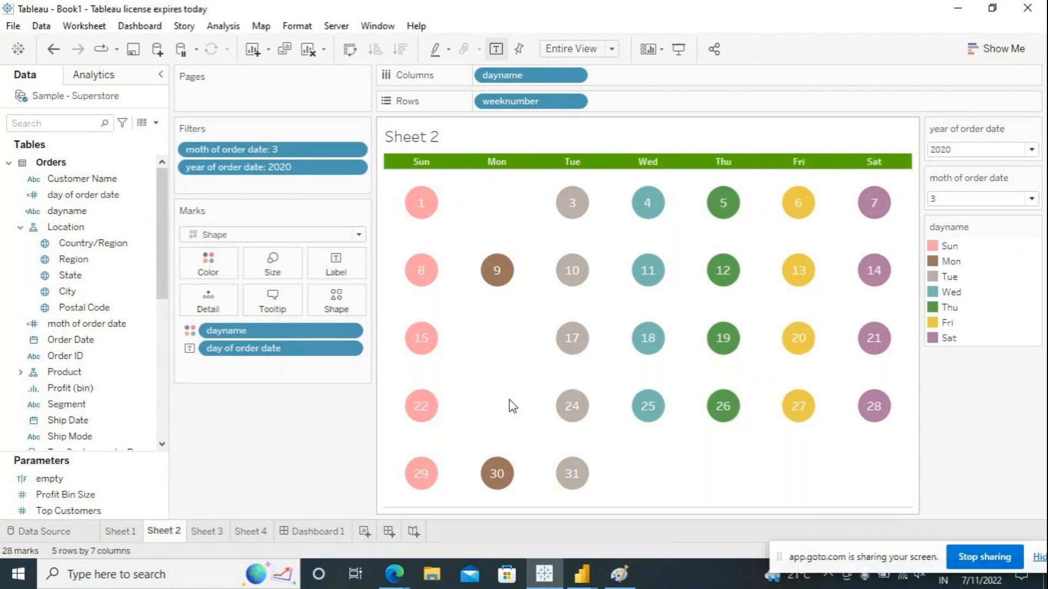
# Return to Dashboard 1 and raise the boundary between the calendar and Sheet 3 to shorten the calendar.
pyautogui.click(318, 529)
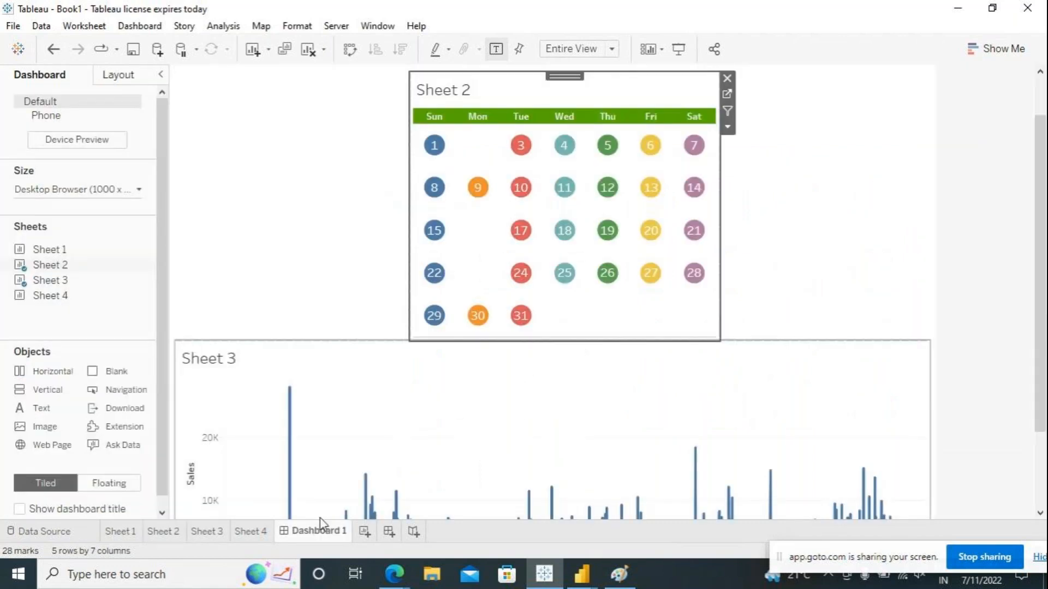
pyautogui.moveTo(582, 339); pyautogui.dragTo(590, 295)
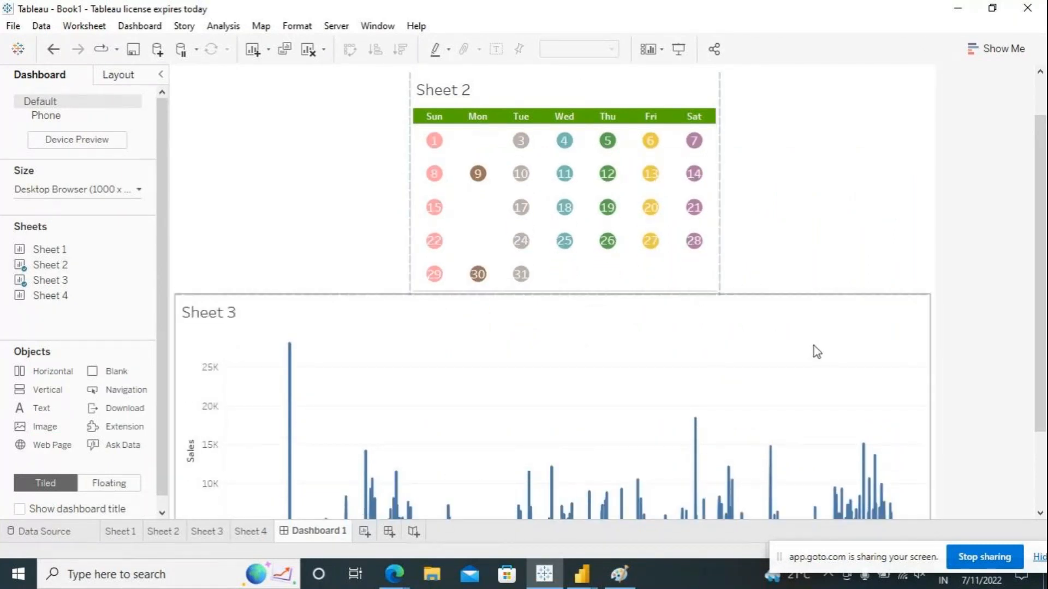
pyautogui.scroll(-2, 1042, 281)
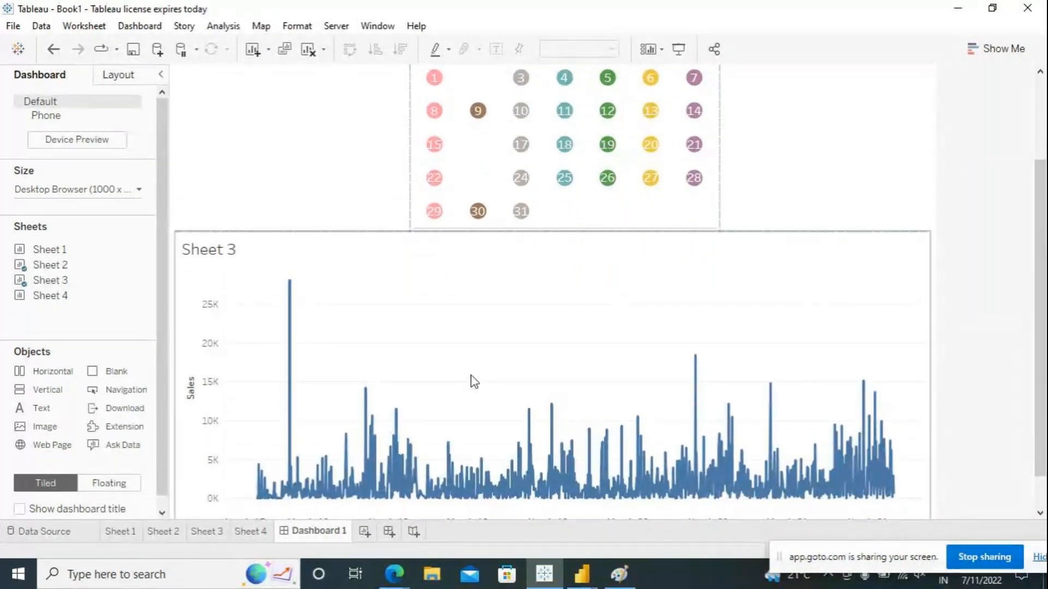
pyautogui.click(353, 278)
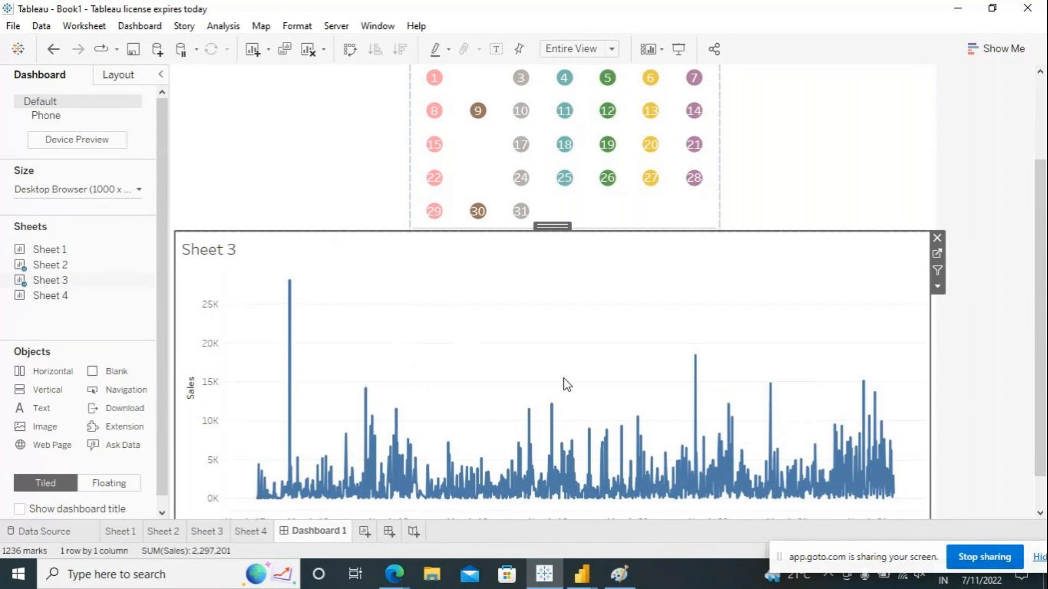
# Hide the calendar's Sheet 2 title on the dashboard and set the calendar to be used as a filter.
pyautogui.moveTo(1035, 333); pyautogui.dragTo(1035, 268)
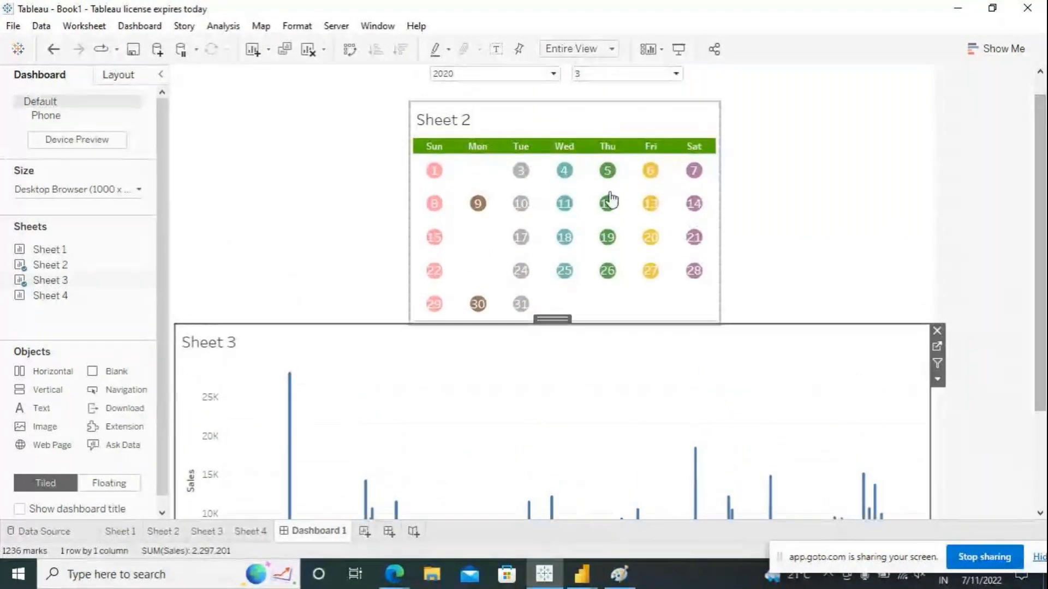
pyautogui.click(585, 125)
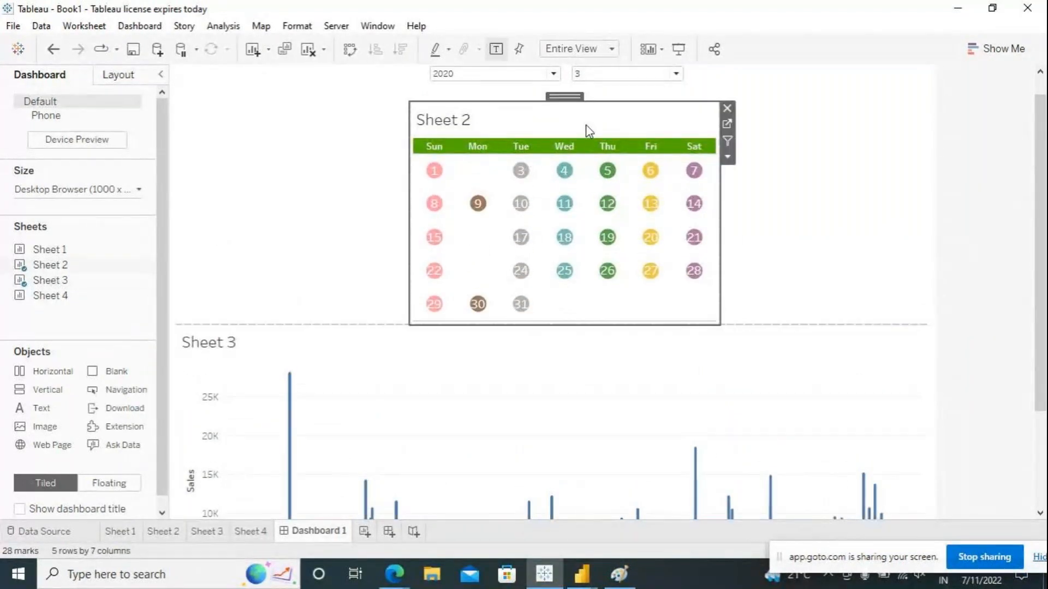
pyautogui.rightClick(511, 120)
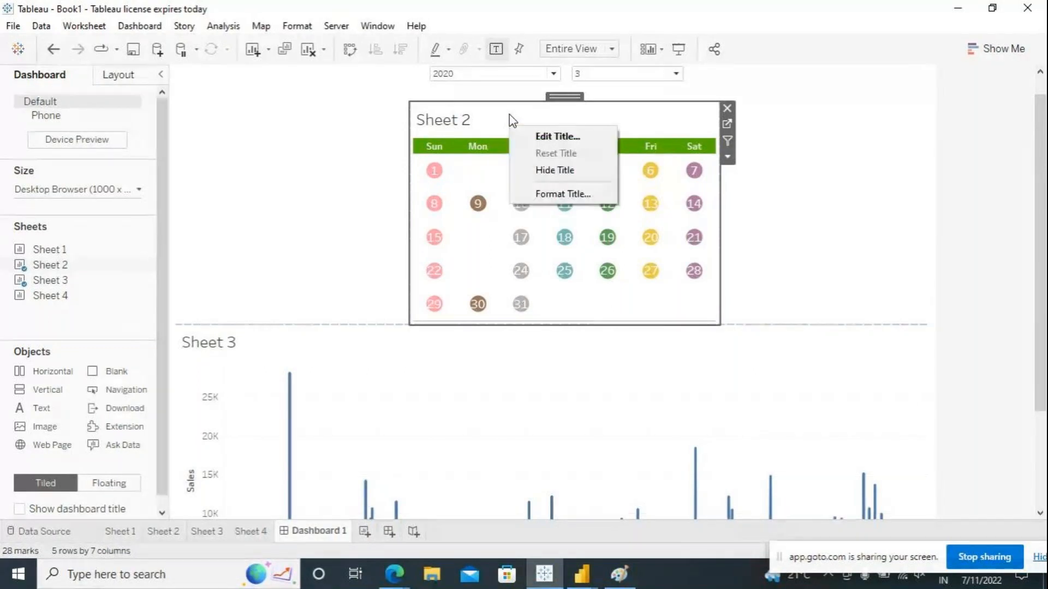
pyautogui.click(528, 170)
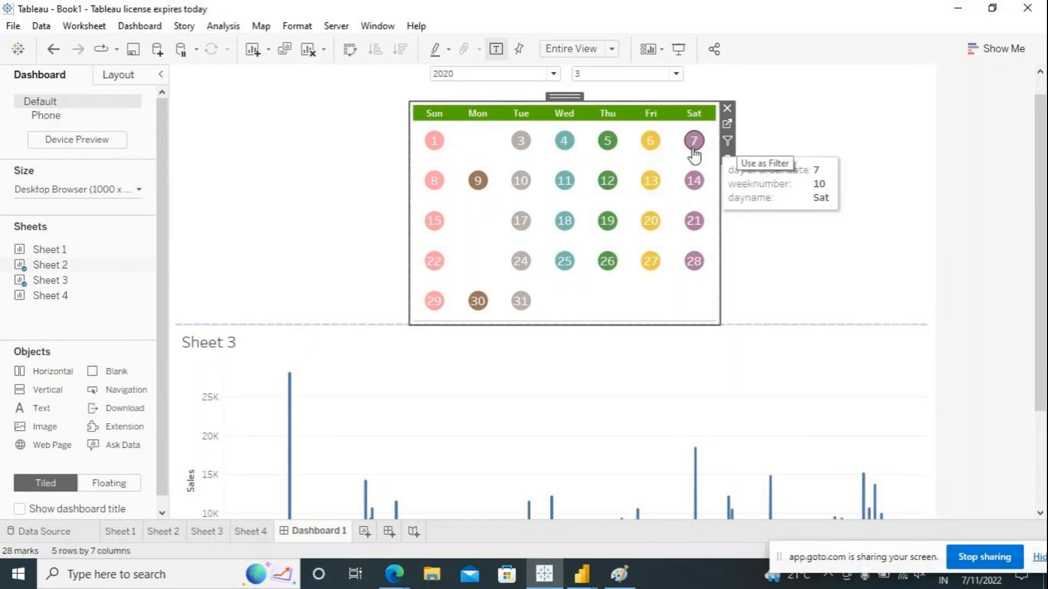
pyautogui.click(727, 142)
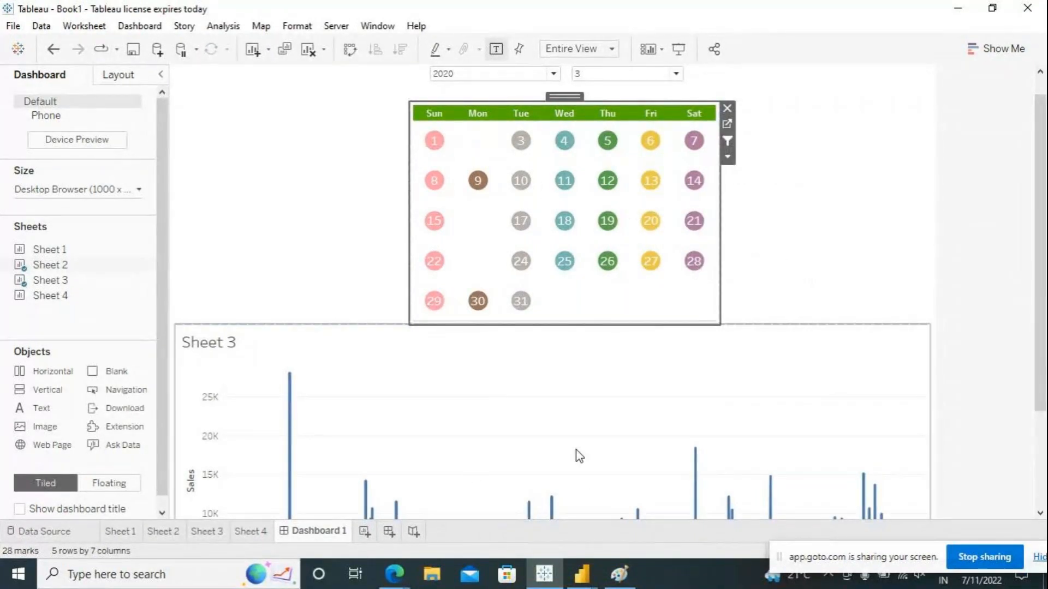
# Add a Blank object below Sheet 3 and lower the boundary between them to give the sales chart more height.
pyautogui.moveTo(1041, 293); pyautogui.dragTo(1043, 411)
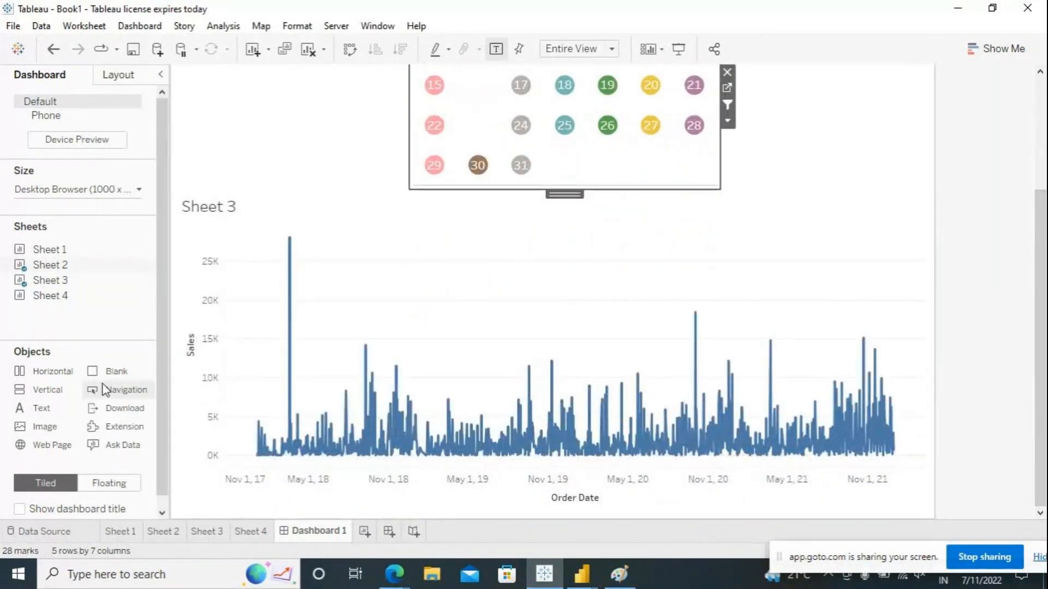
pyautogui.moveTo(116, 376); pyautogui.dragTo(453, 457)
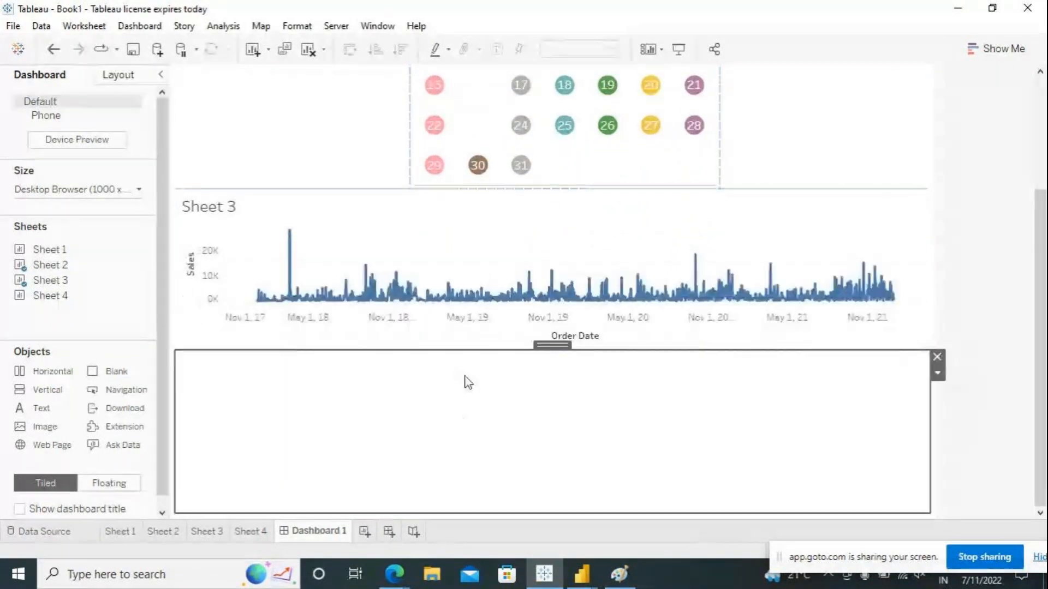
pyautogui.moveTo(463, 351); pyautogui.dragTo(471, 403)
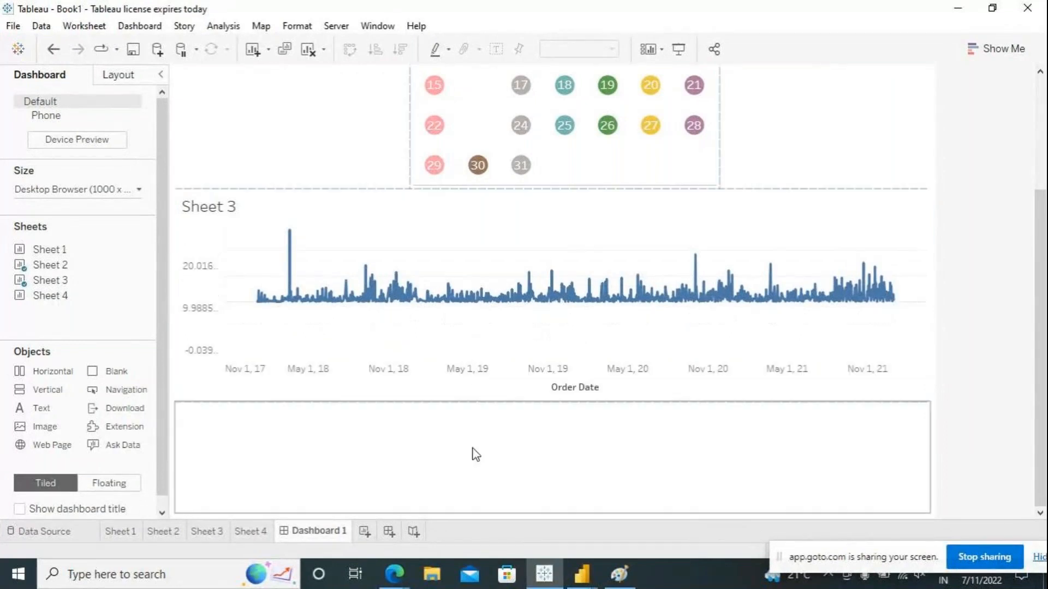
# Test the calendar filter on the dashboard by filtering the sales chart to day 19 and day 26.
pyautogui.moveTo(1043, 314); pyautogui.dragTo(1042, 244)
pyautogui.click(608, 203)
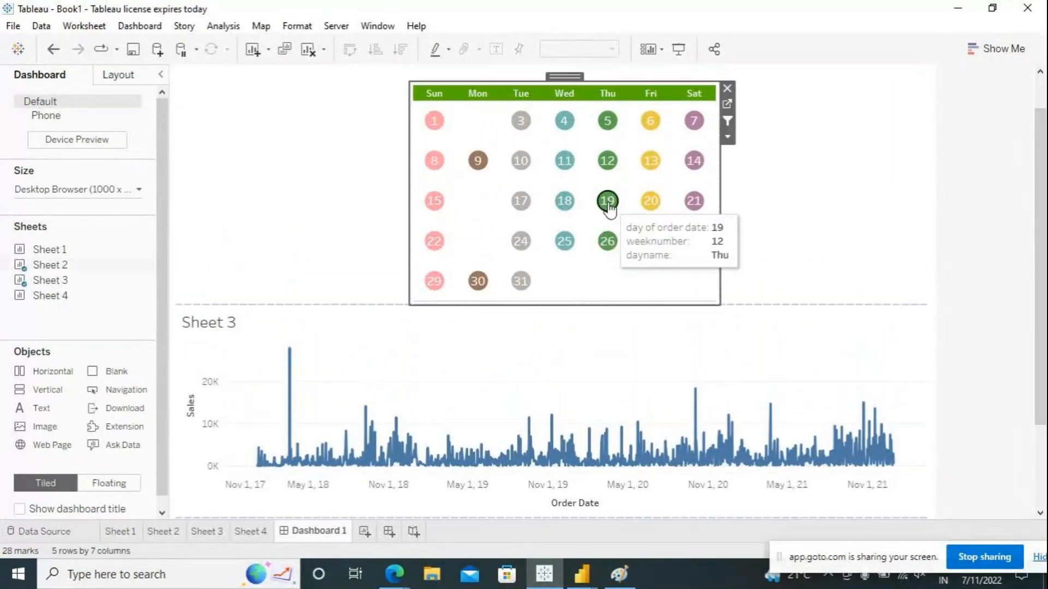
pyautogui.click(607, 202)
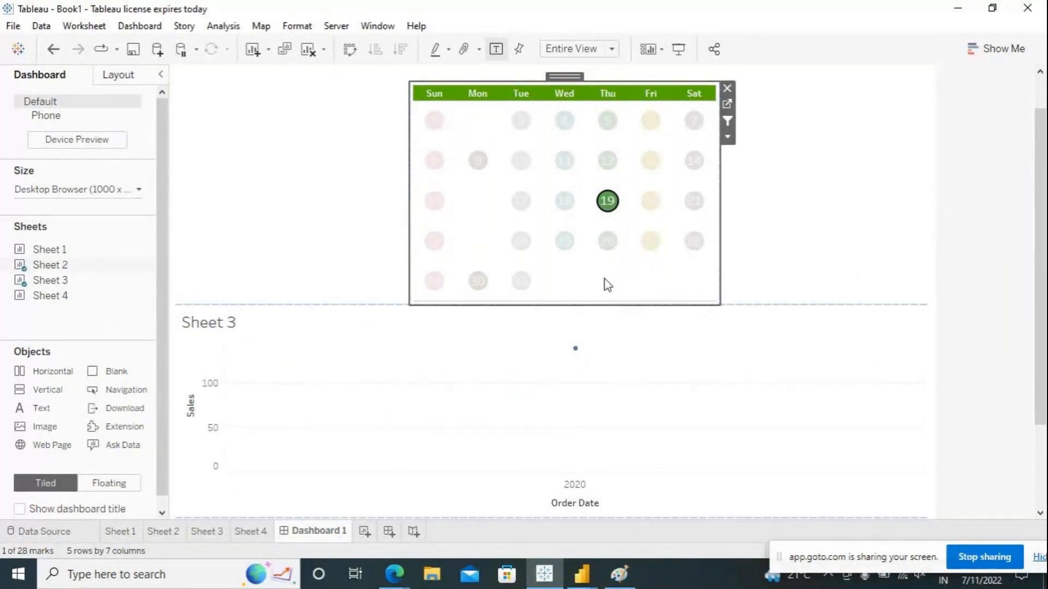
pyautogui.click(606, 241)
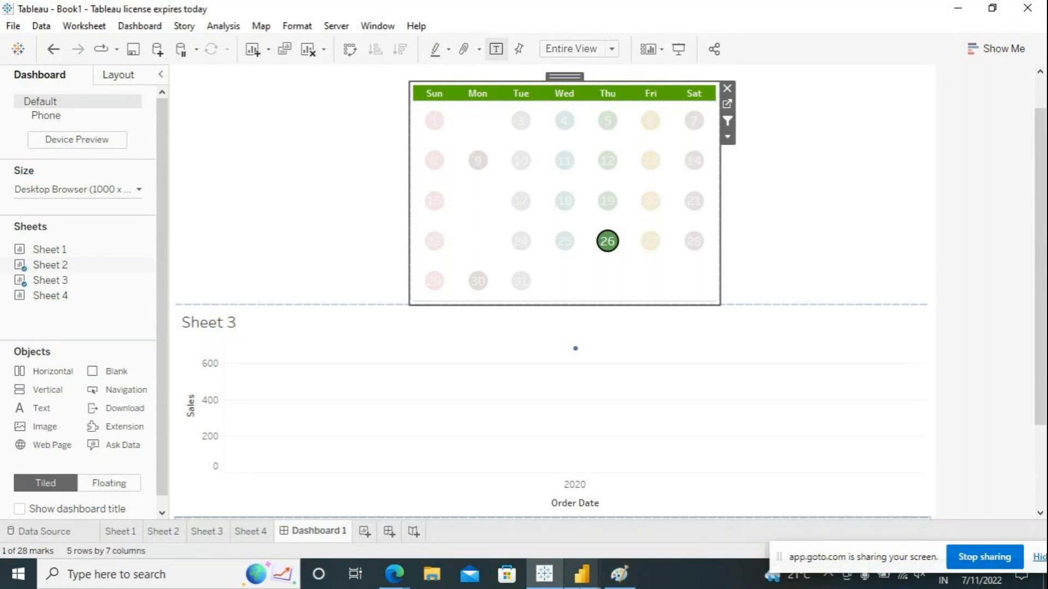
pyautogui.moveTo(574, 585)
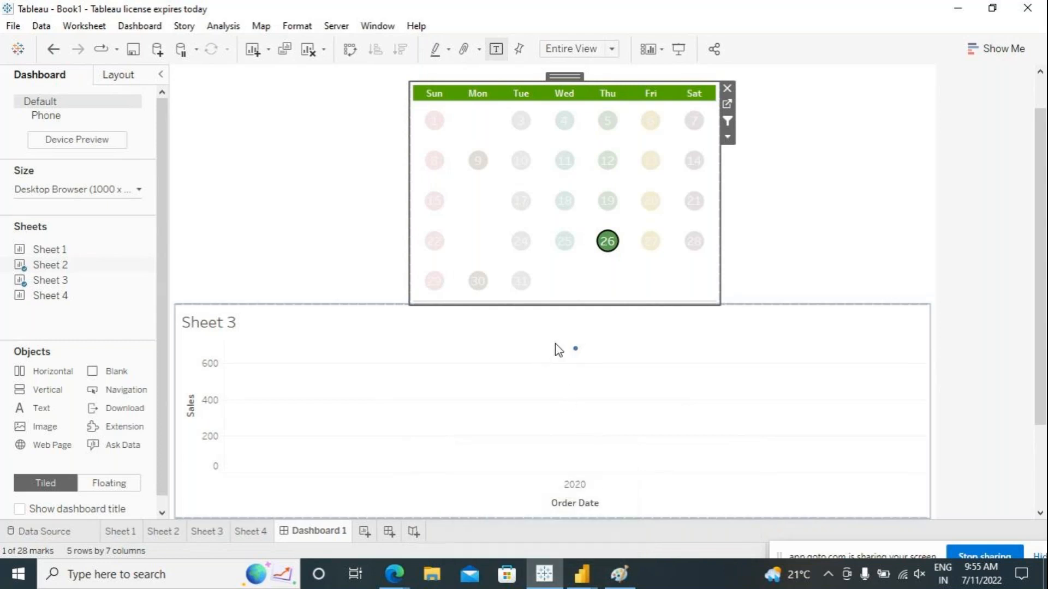
# Filter the sales chart by days 25, 24, 25, 26 and 12 in the calendar, inspecting the point for day 24.
pyautogui.click(563, 244)
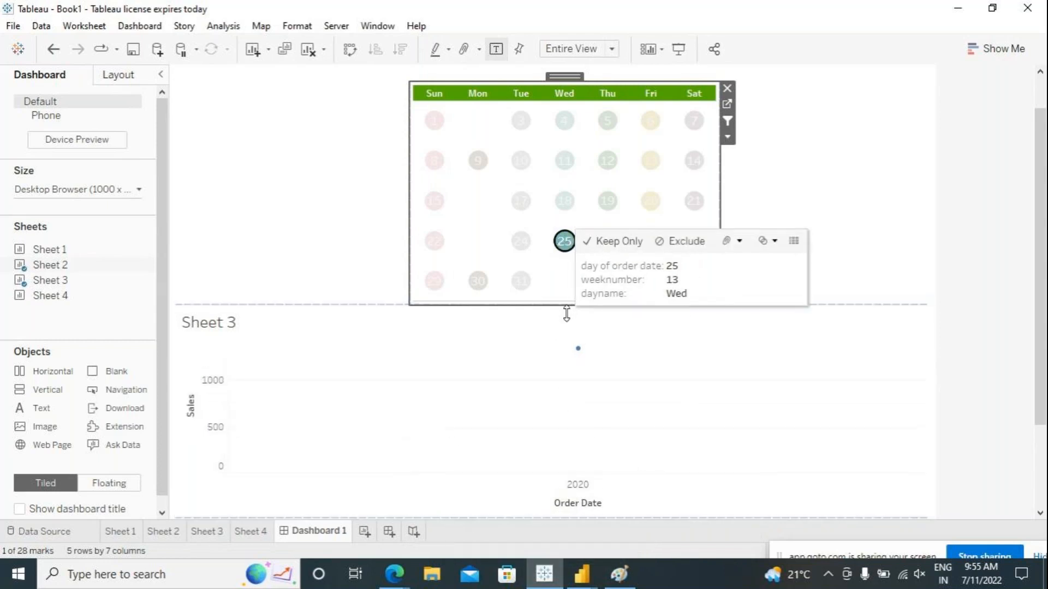
pyautogui.click(525, 246)
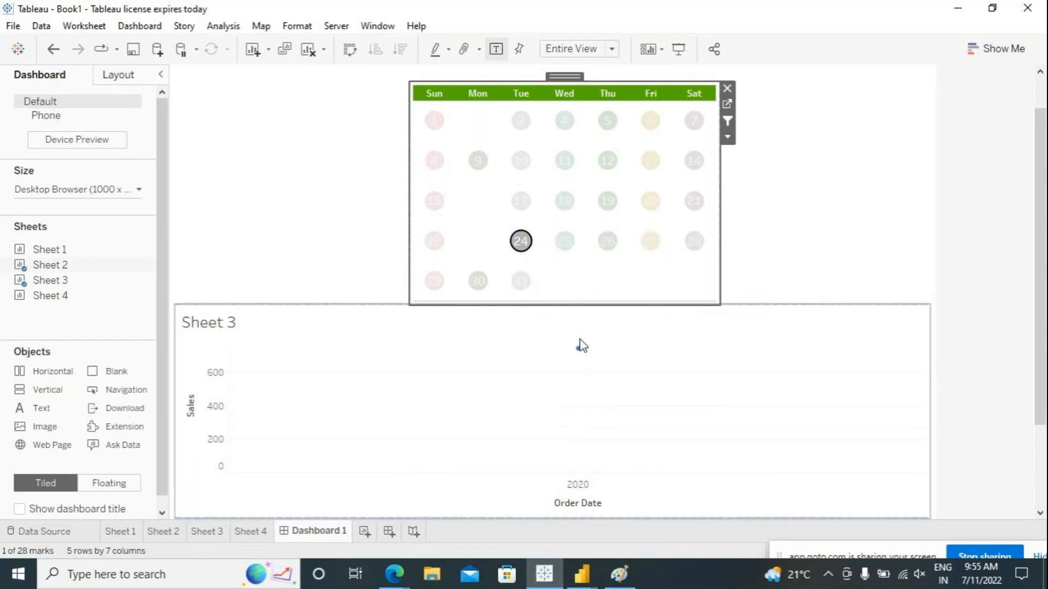
pyautogui.moveTo(580, 350)
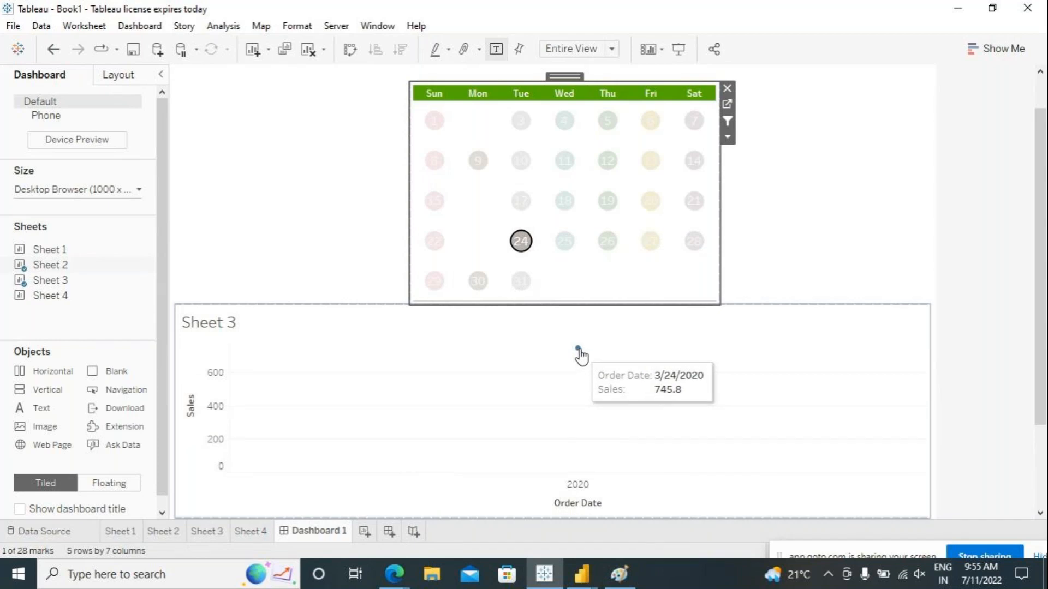
pyautogui.click(565, 243)
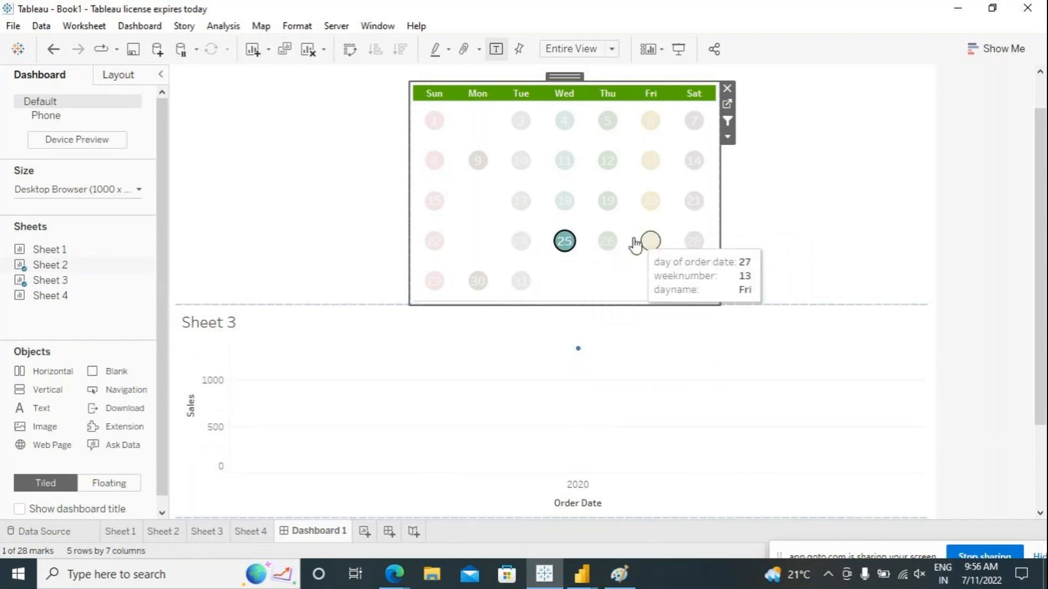
pyautogui.click(607, 241)
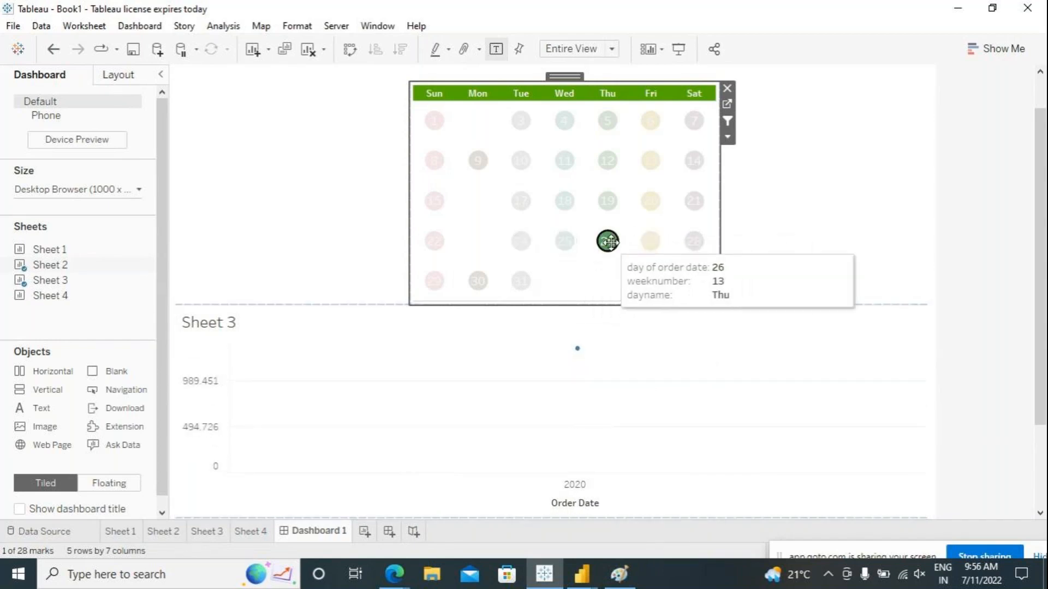
pyautogui.click(607, 160)
# Open Sheet 3's worksheet from the dashboard and change its sales chart to horizontal bars.
pyautogui.click(575, 420)
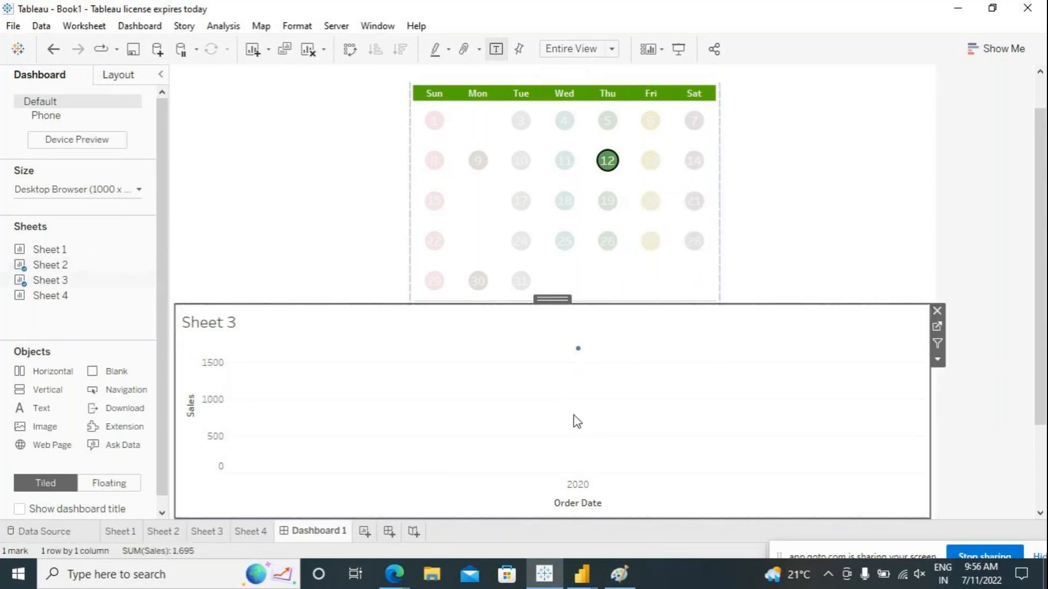
pyautogui.click(934, 333)
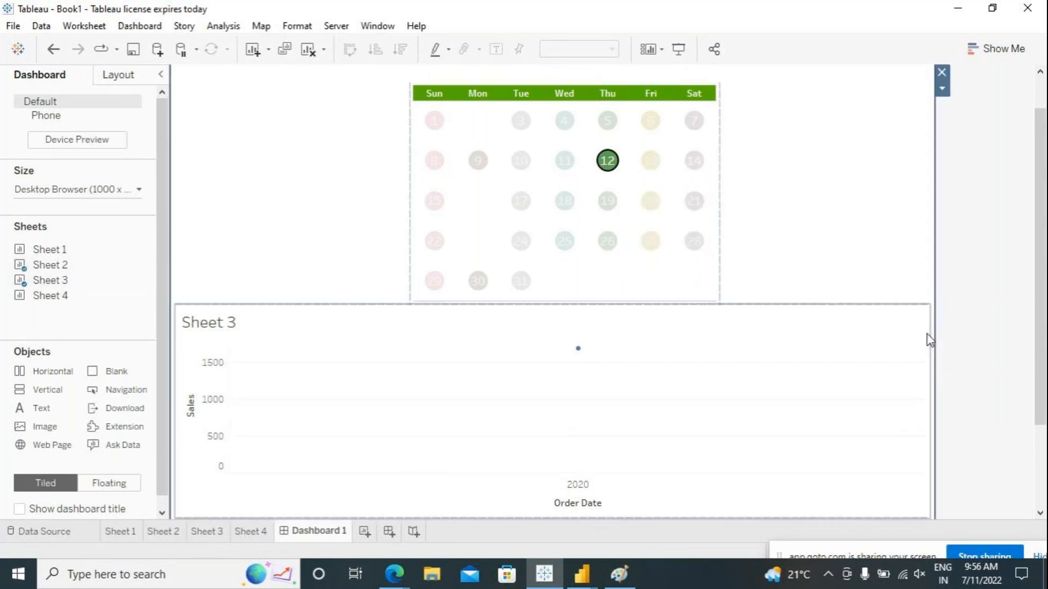
pyautogui.click(597, 409)
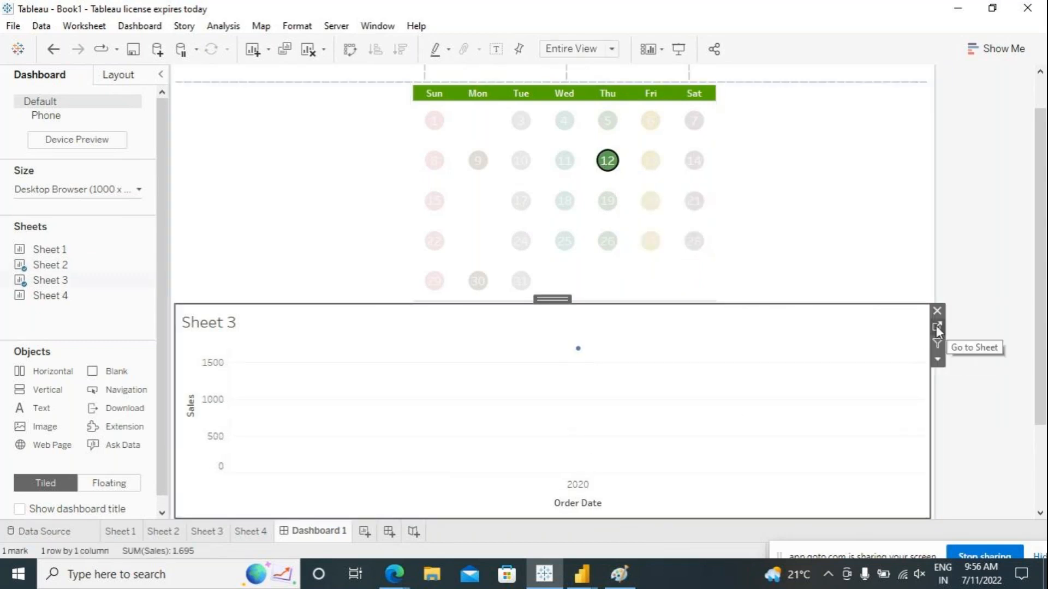
pyautogui.click(937, 326)
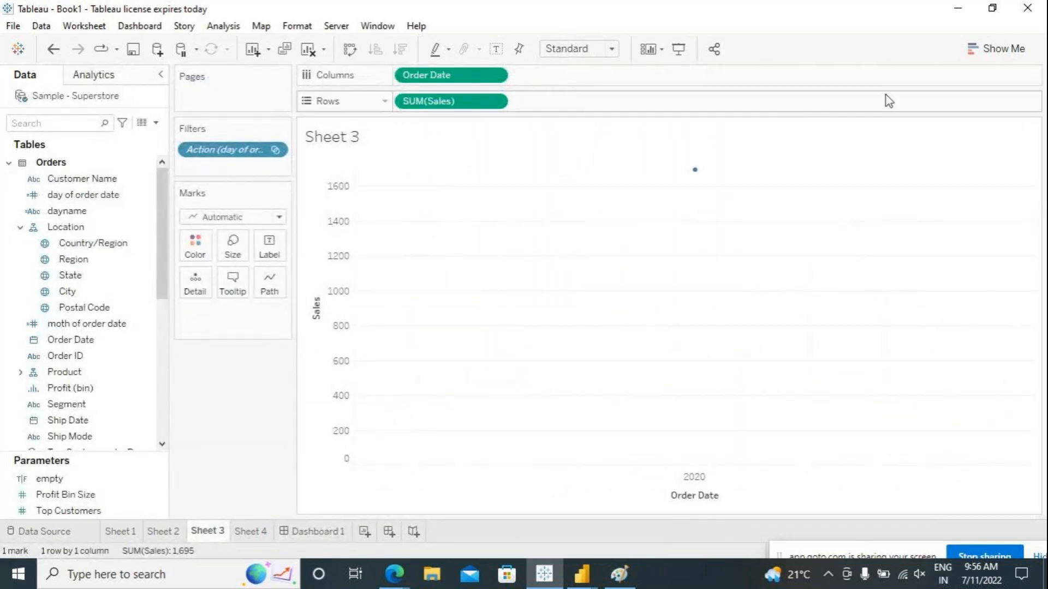
pyautogui.click(993, 51)
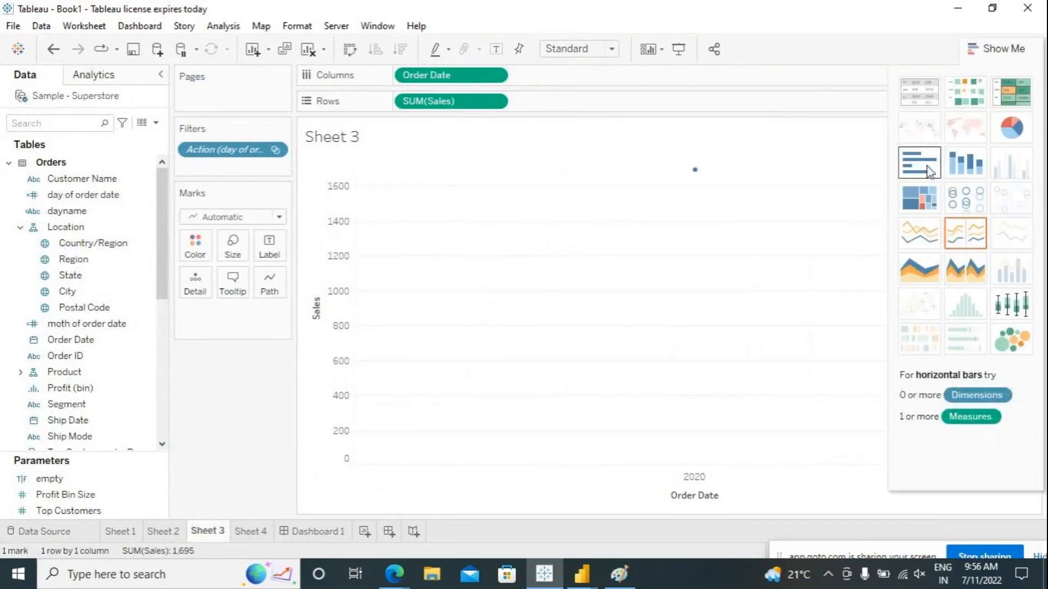
pyautogui.click(928, 171)
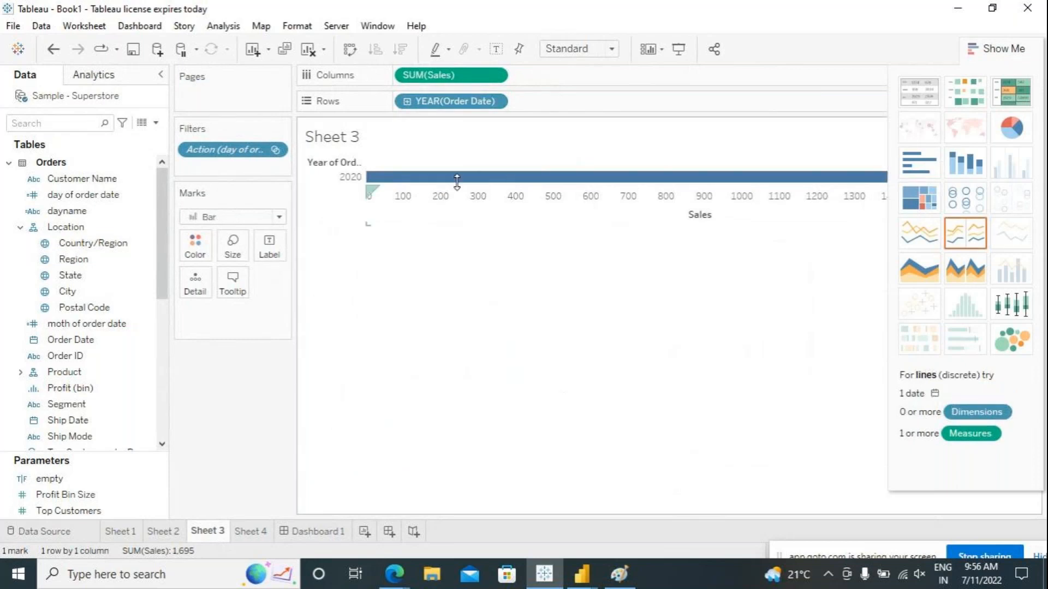
# Set Order Date on Rows to a discrete exact date and remove the quarter level from Rows.
pyautogui.click(407, 102)
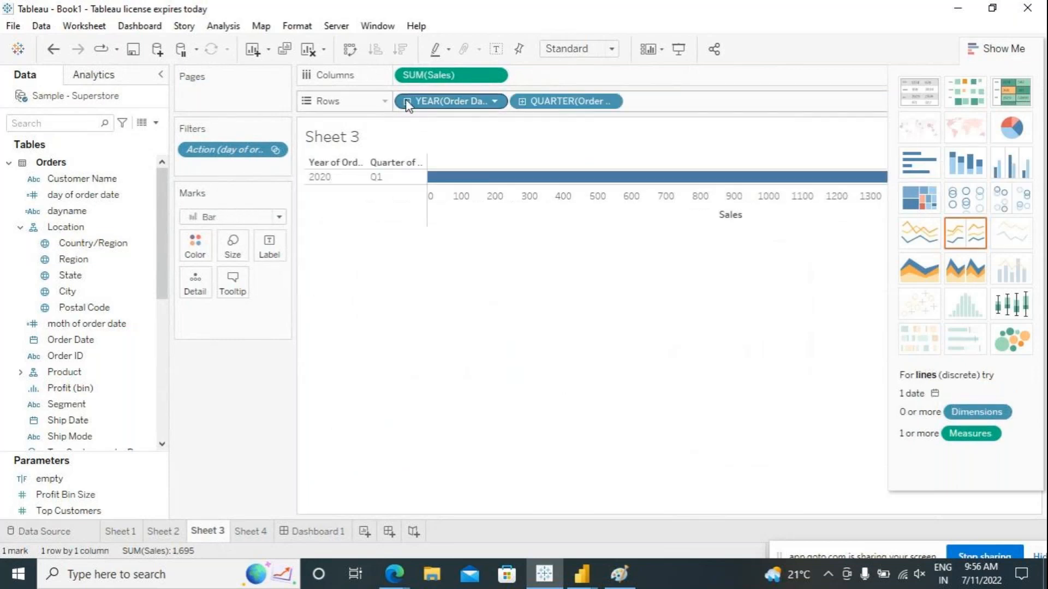
pyautogui.click(494, 102)
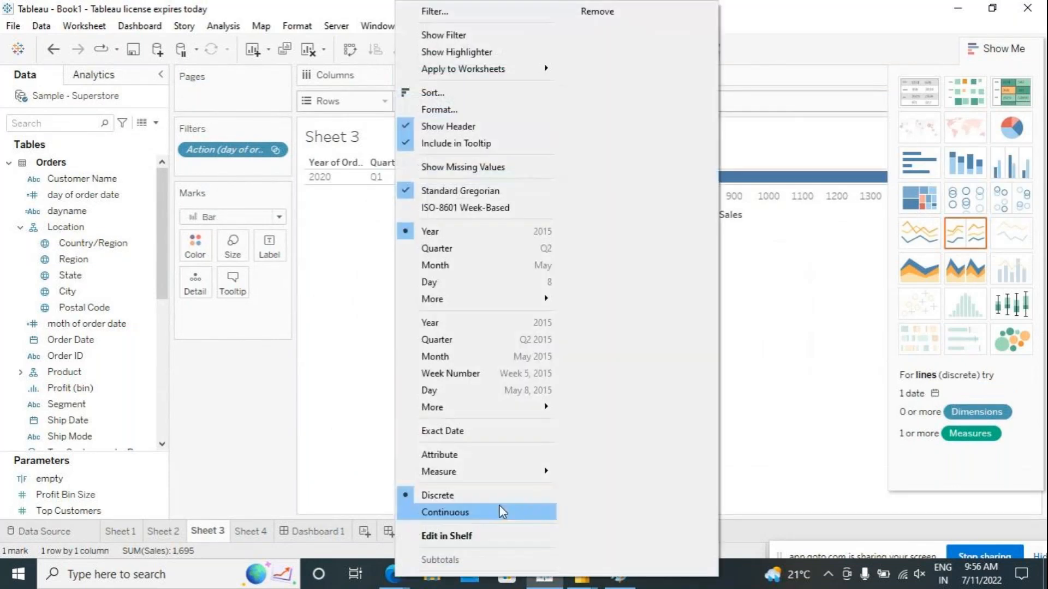
pyautogui.click(468, 431)
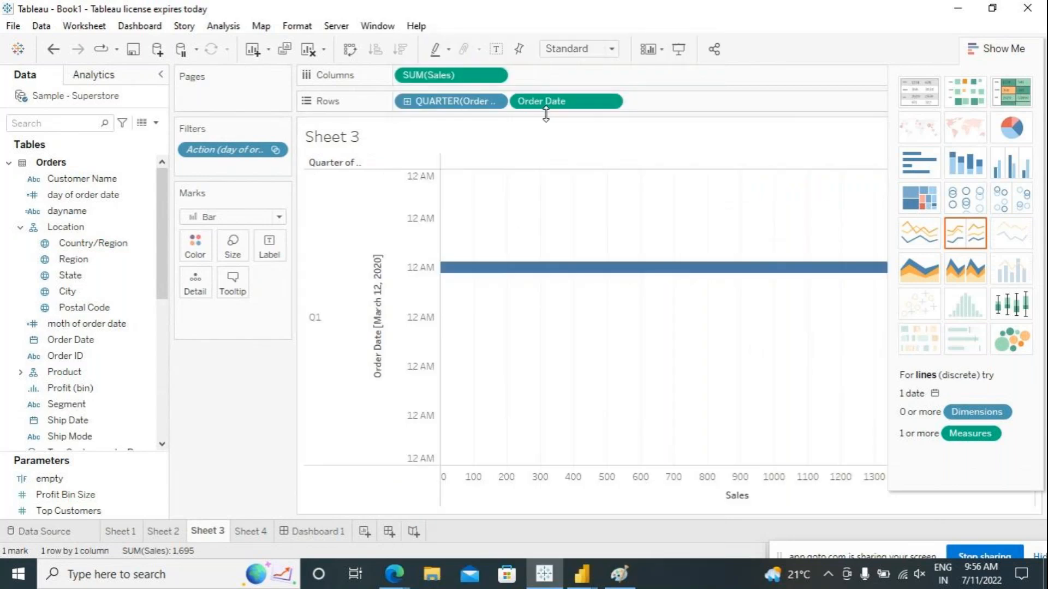
pyautogui.click(612, 102)
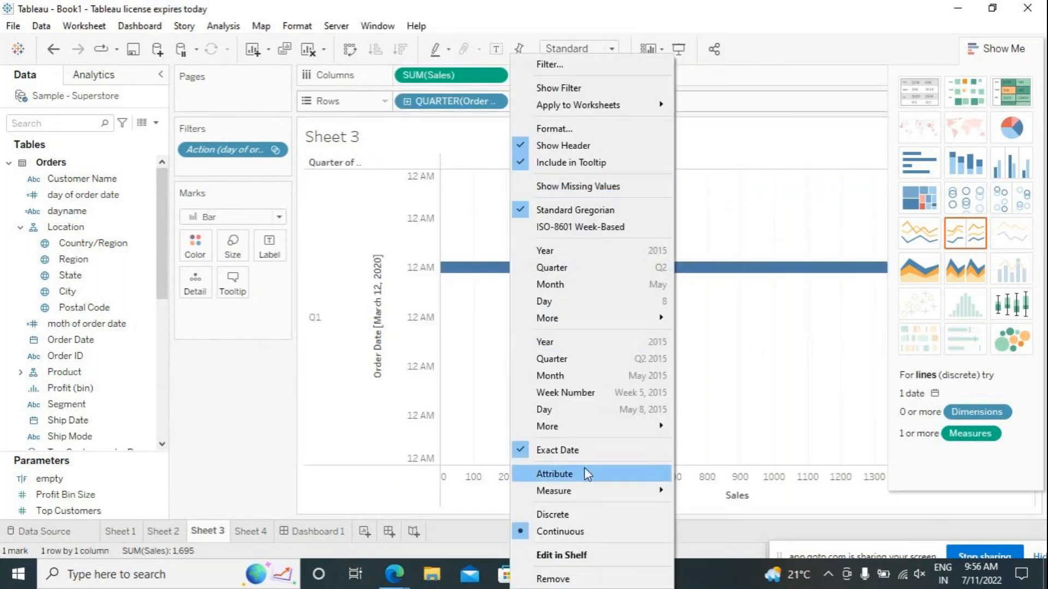
pyautogui.click(588, 512)
pyautogui.moveTo(479, 107); pyautogui.dragTo(297, 382)
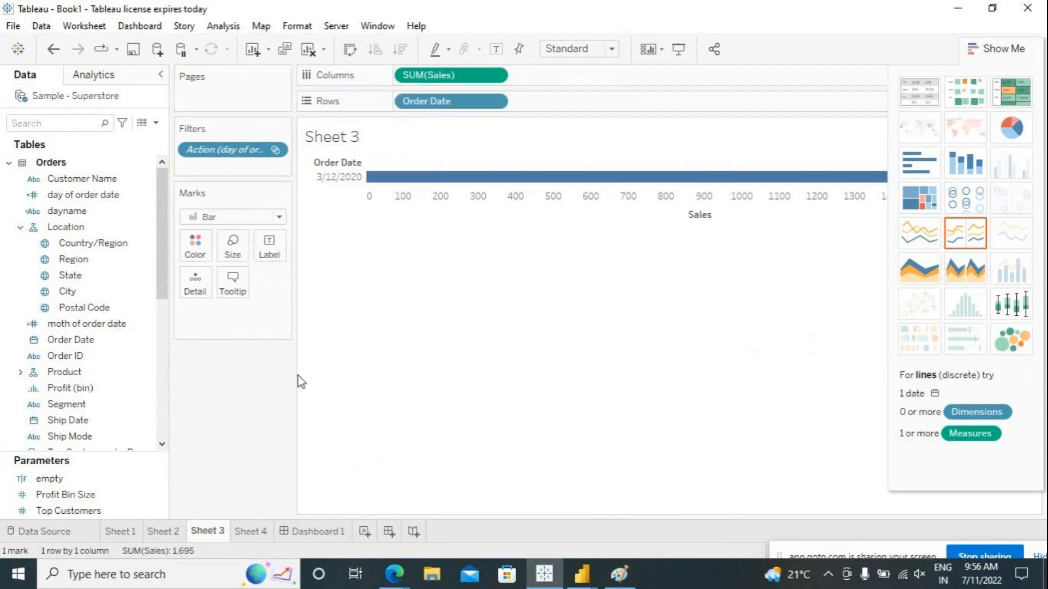
# Return to Dashboard 1 and test the calendar filter on the bar chart with days 17, 10 and 27.
pyautogui.click(319, 530)
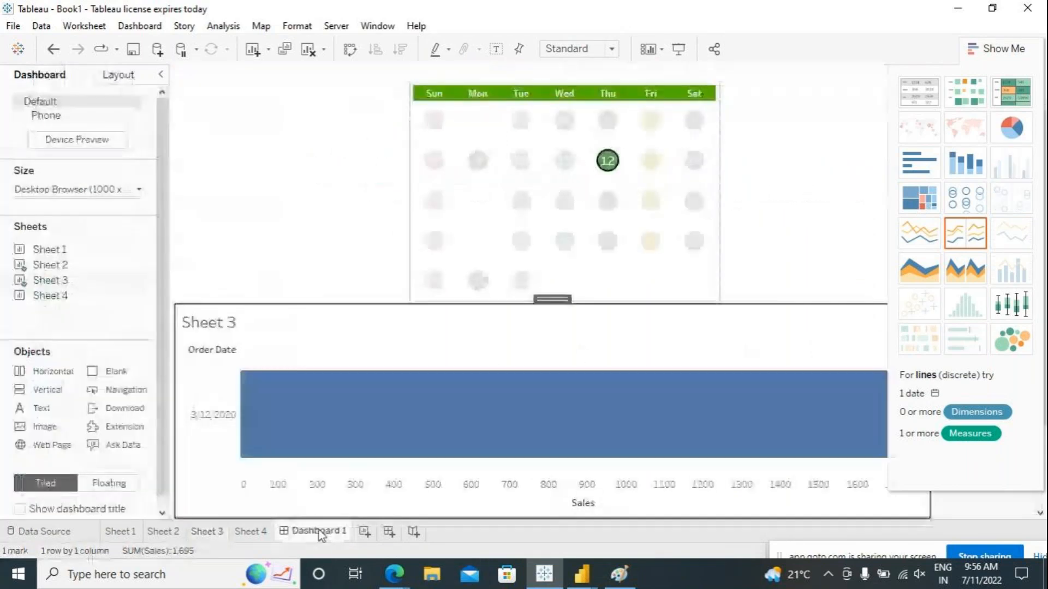
pyautogui.click(522, 208)
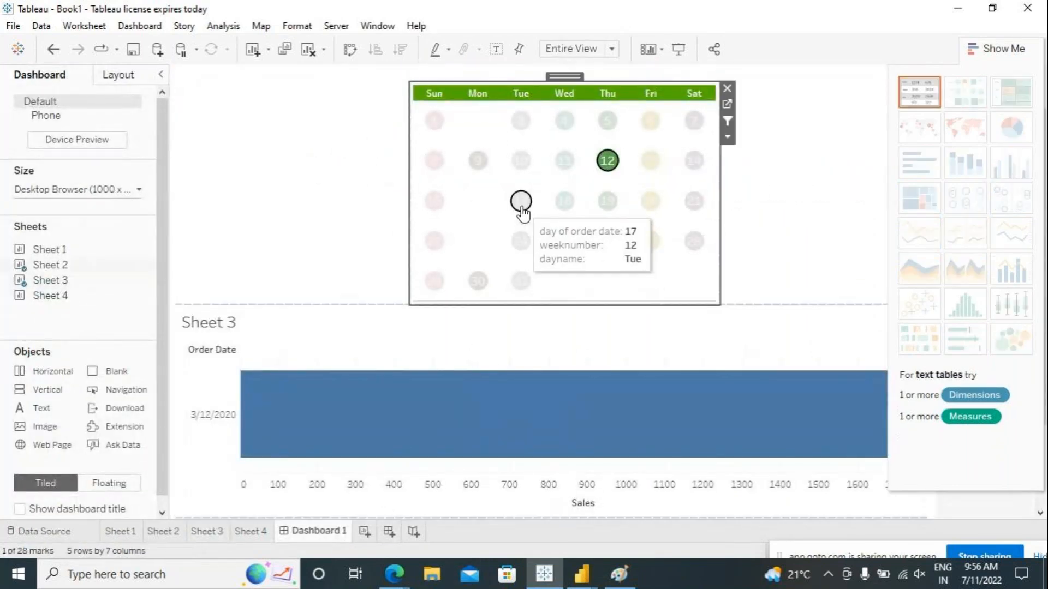
pyautogui.click(521, 203)
pyautogui.click(520, 160)
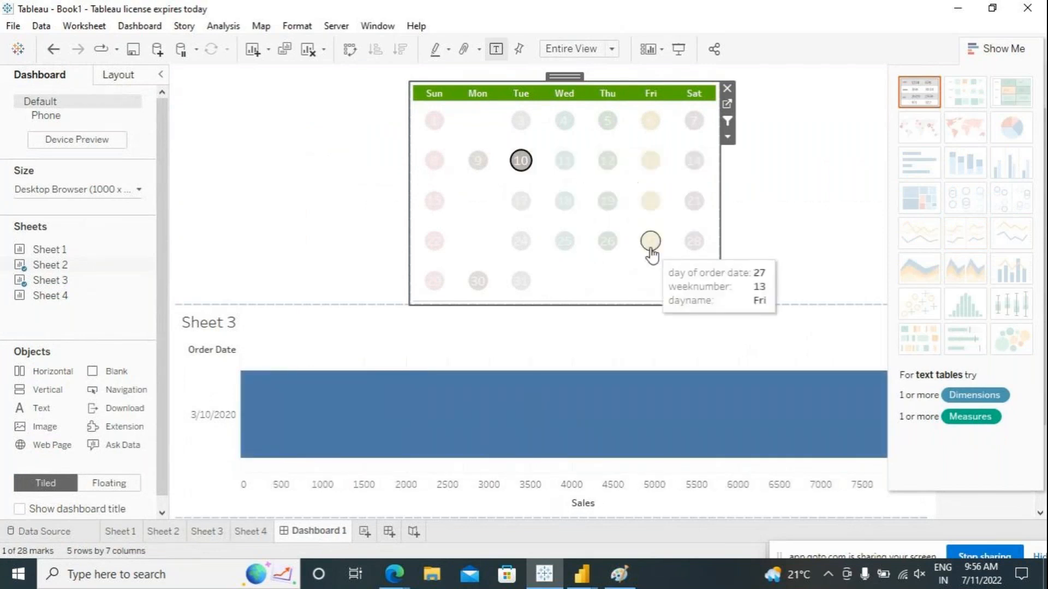
pyautogui.click(650, 248)
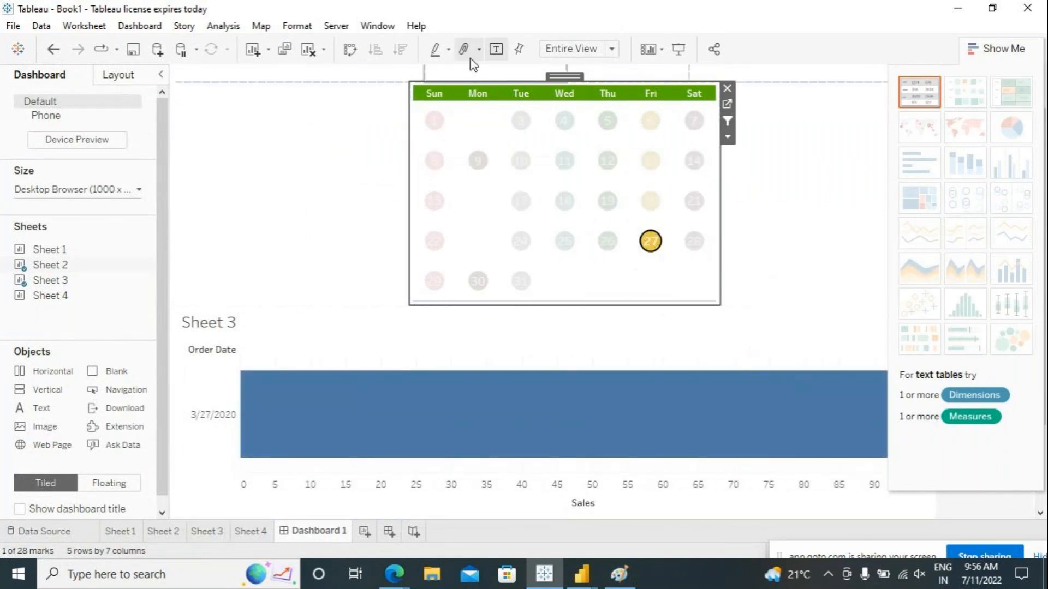
pyautogui.click(495, 49)
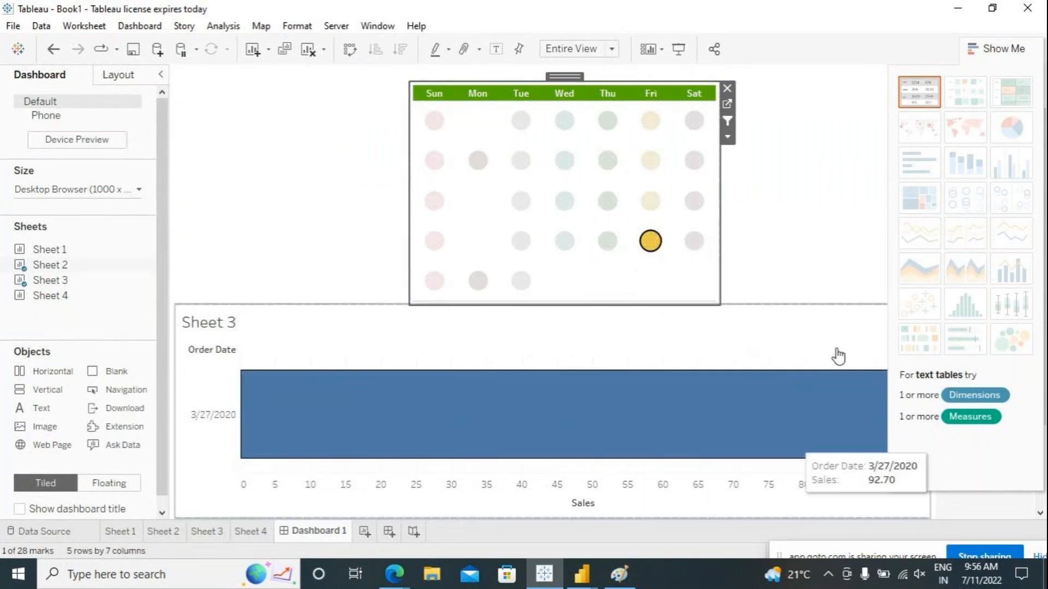
pyautogui.click(976, 49)
pyautogui.click(495, 49)
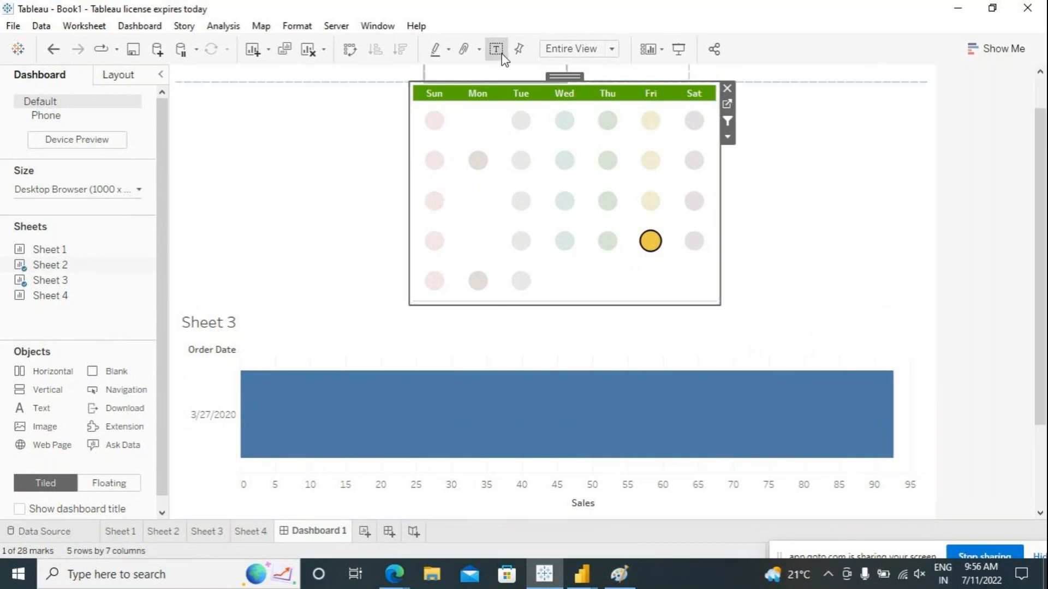
# Show mark labels on Sheet 3's sales bar chart and return to Dashboard 1.
pyautogui.click(519, 397)
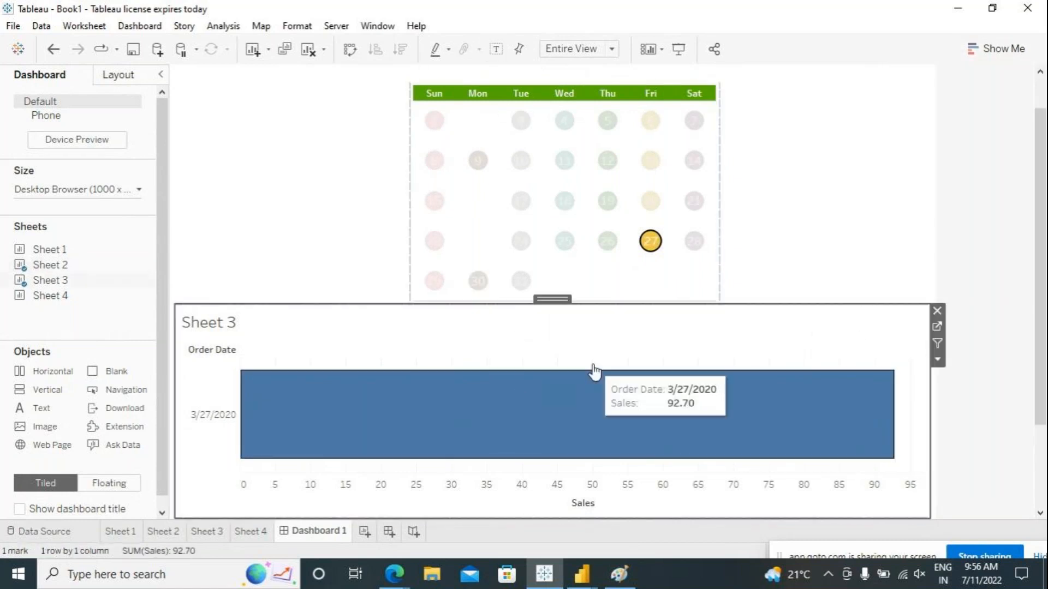
pyautogui.click(937, 327)
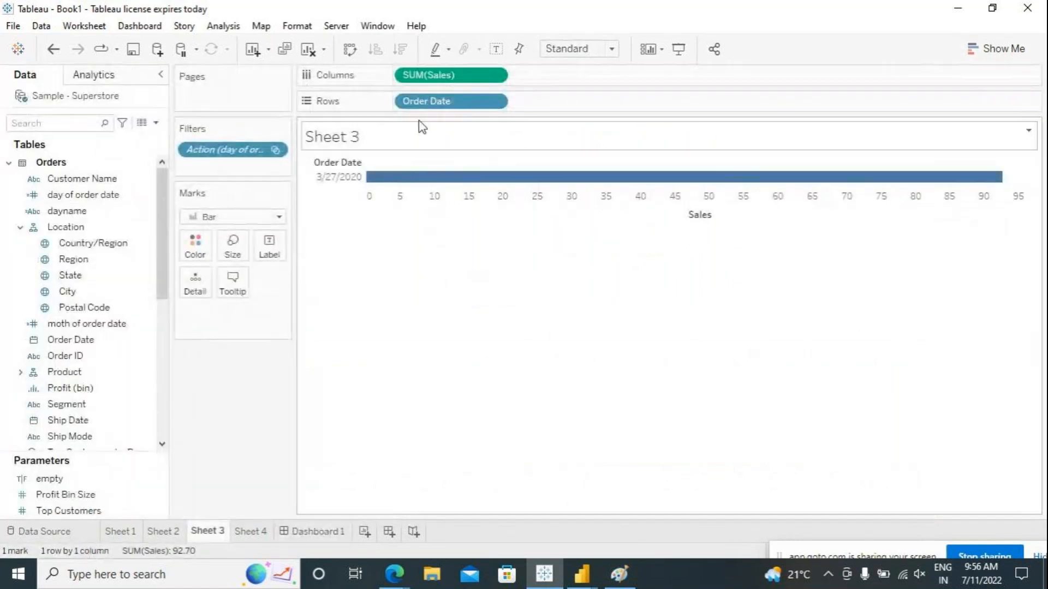
pyautogui.click(495, 49)
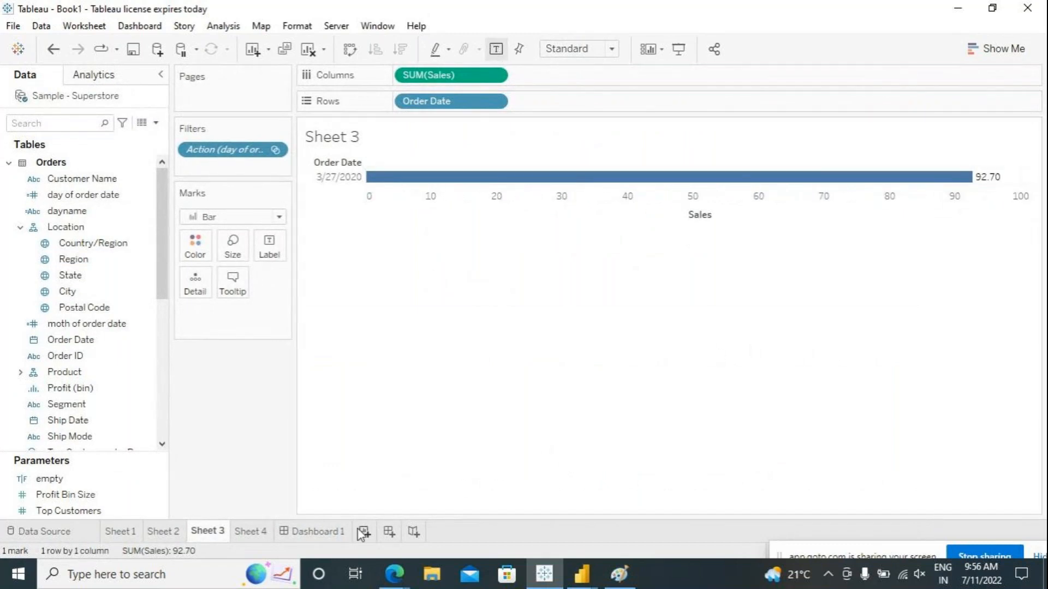
pyautogui.click(321, 532)
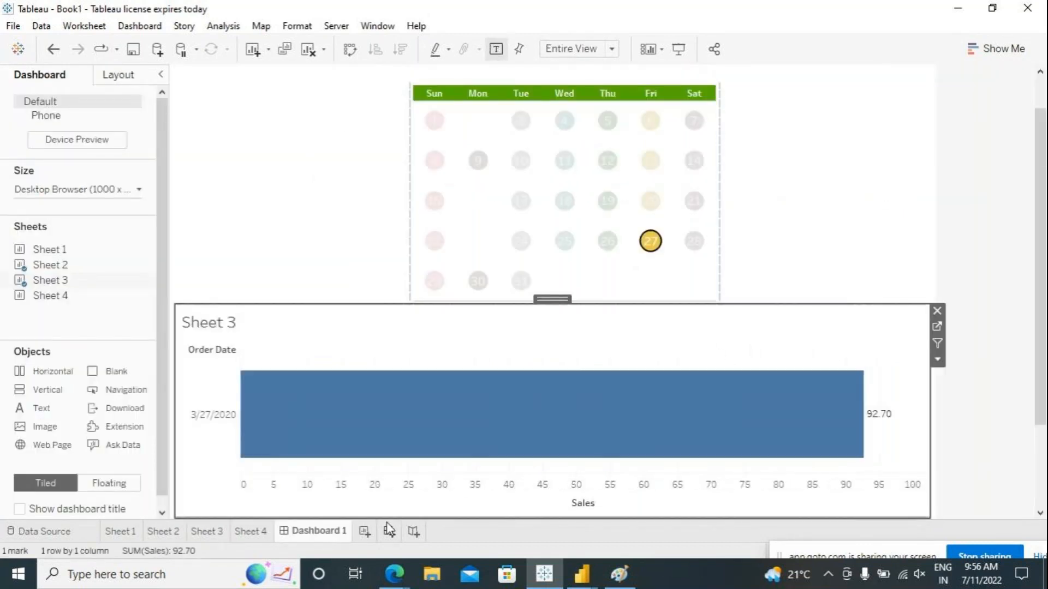
# Check how Sheet 3's sales bar responds to calendar days such as 24, 11, 12, 5, 9 and 8, selecting one at a time.
pyautogui.click(563, 244)
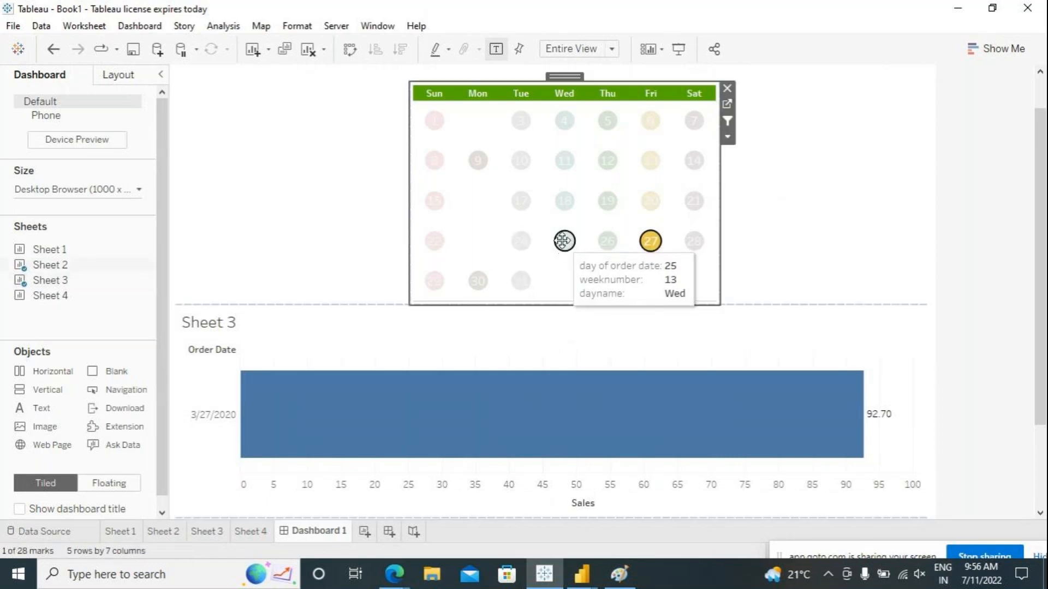
pyautogui.click(521, 240)
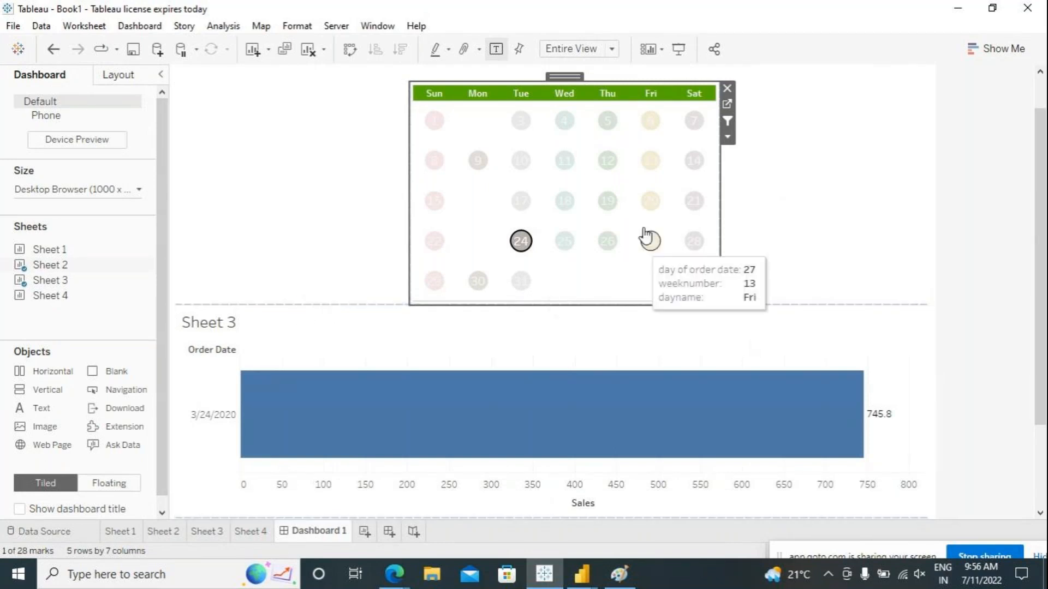
pyautogui.click(563, 160)
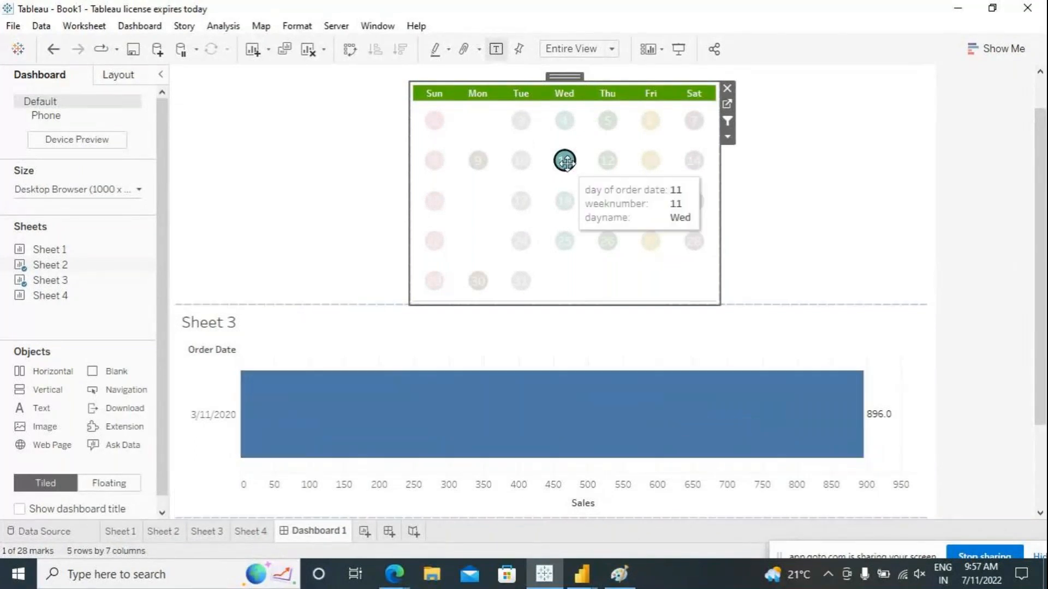
pyautogui.click(607, 160)
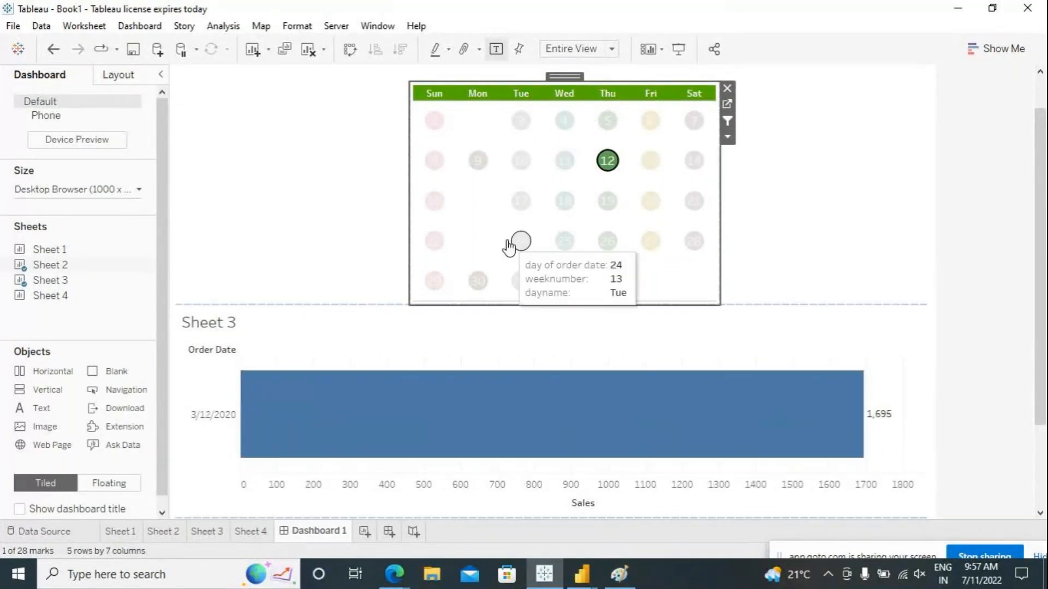
pyautogui.click(607, 121)
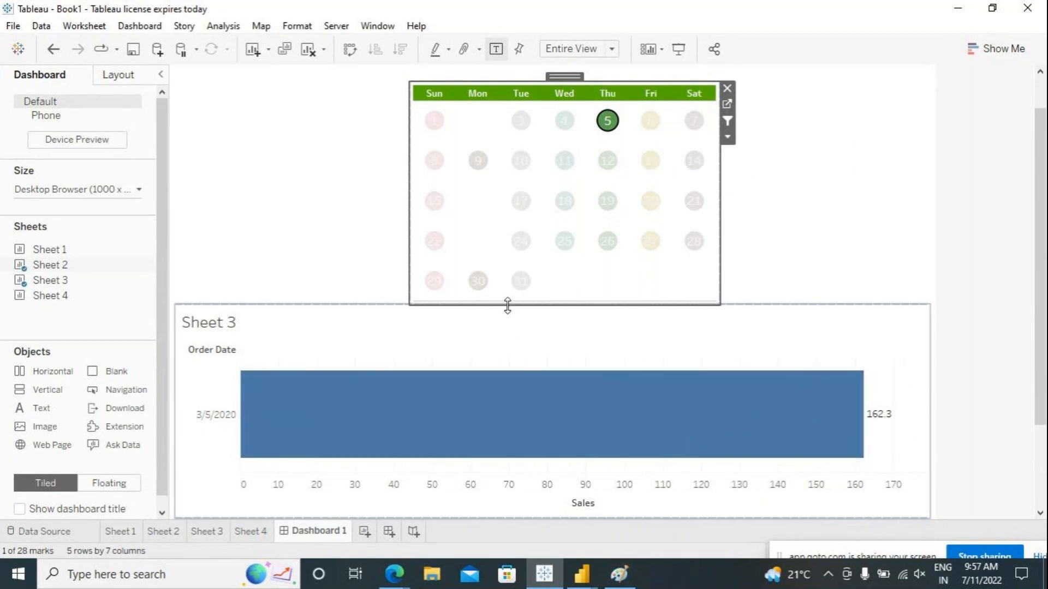
pyautogui.click(257, 326)
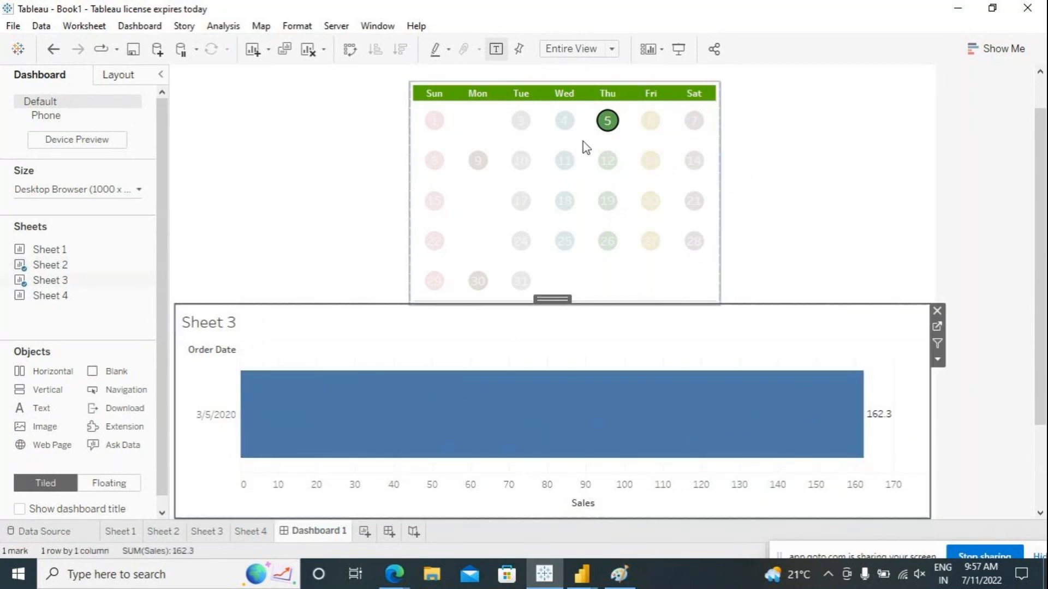
pyautogui.click(565, 124)
pyautogui.click(565, 163)
pyautogui.click(521, 161)
pyautogui.click(474, 163)
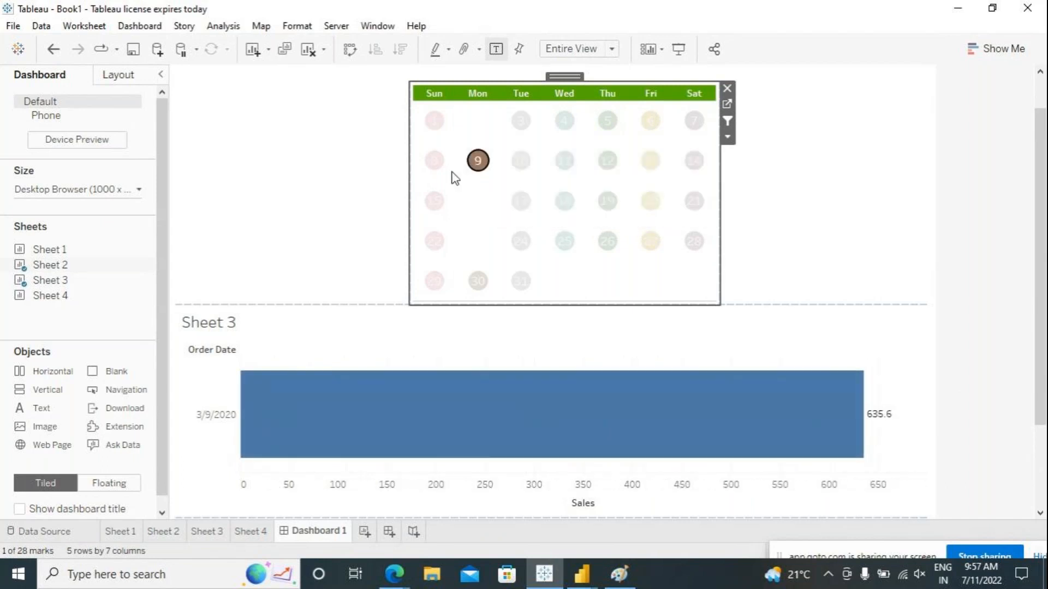
pyautogui.click(434, 160)
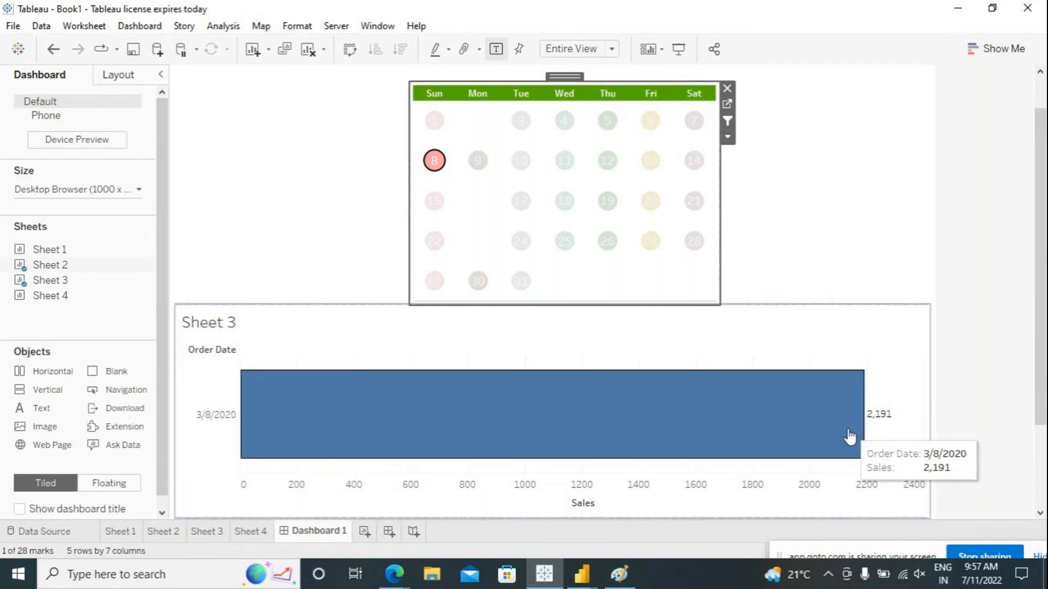
# Replace Order Date with Region on the rows of Sheet 3 and return to Dashboard 1.
pyautogui.click(797, 329)
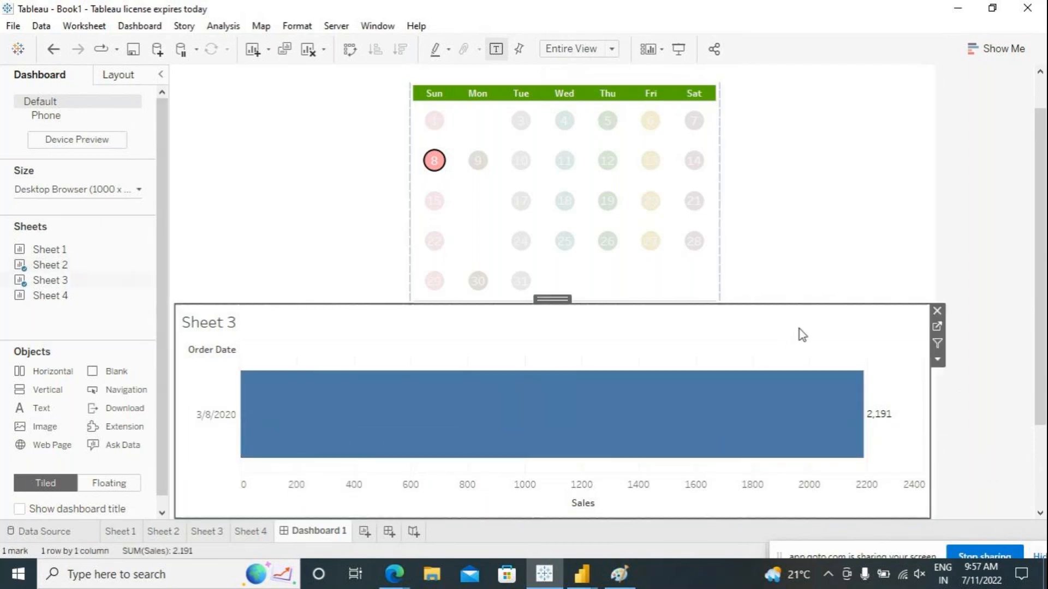
pyautogui.click(937, 326)
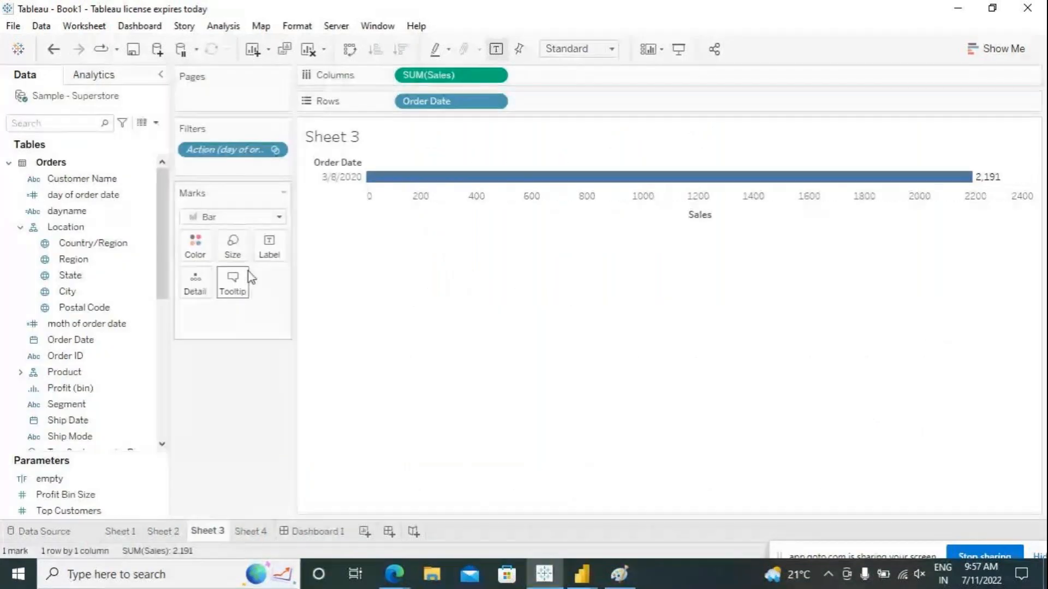
pyautogui.moveTo(77, 265); pyautogui.dragTo(562, 97)
pyautogui.moveTo(440, 105); pyautogui.dragTo(429, 401)
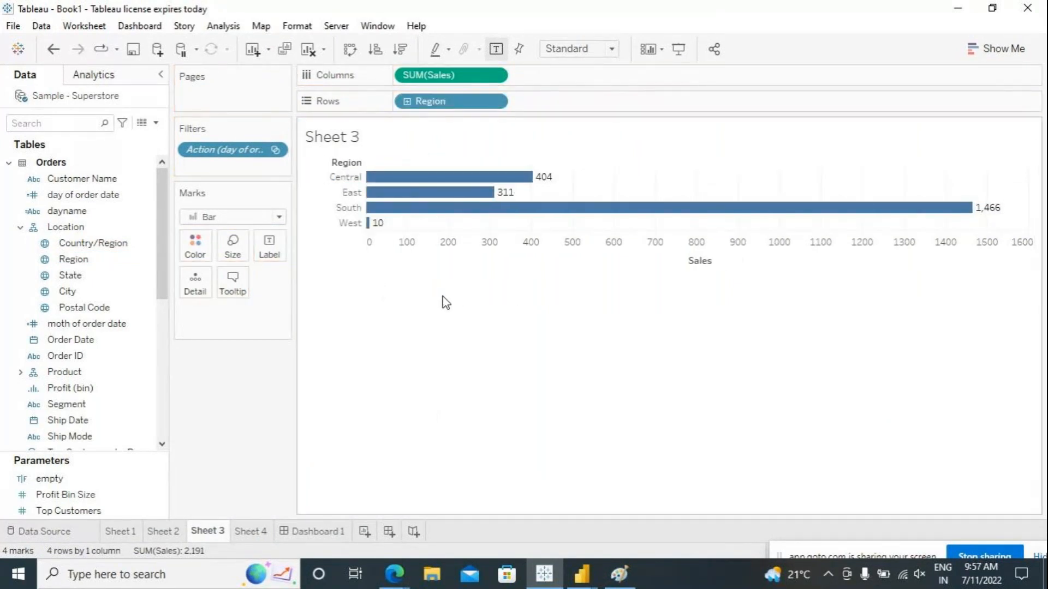
pyautogui.click(316, 539)
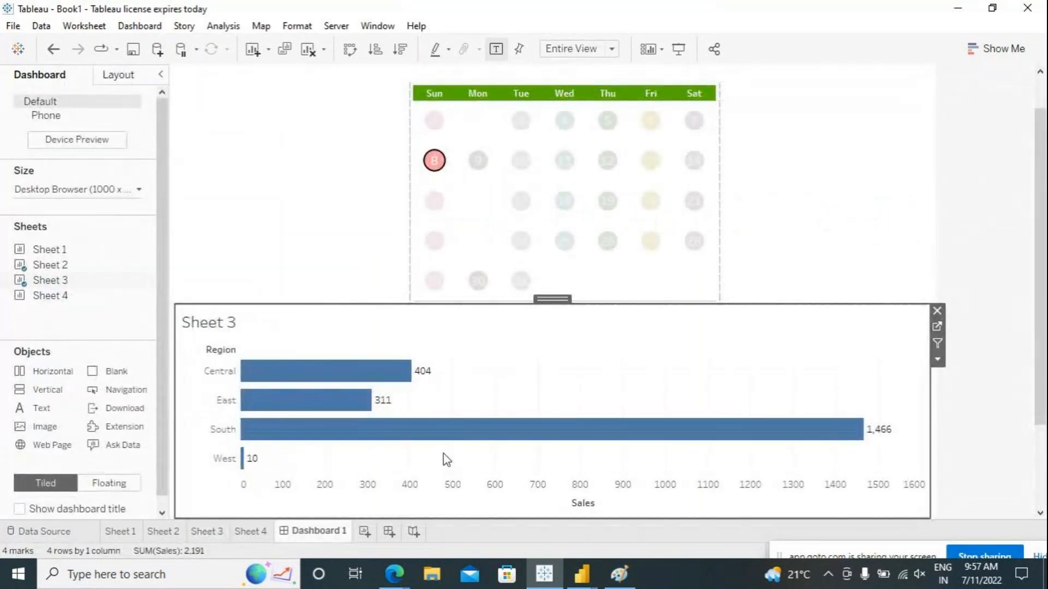
# Check the regional sales bars for individual calendar days, including 15, 20, 21 and 30.
pyautogui.click(434, 201)
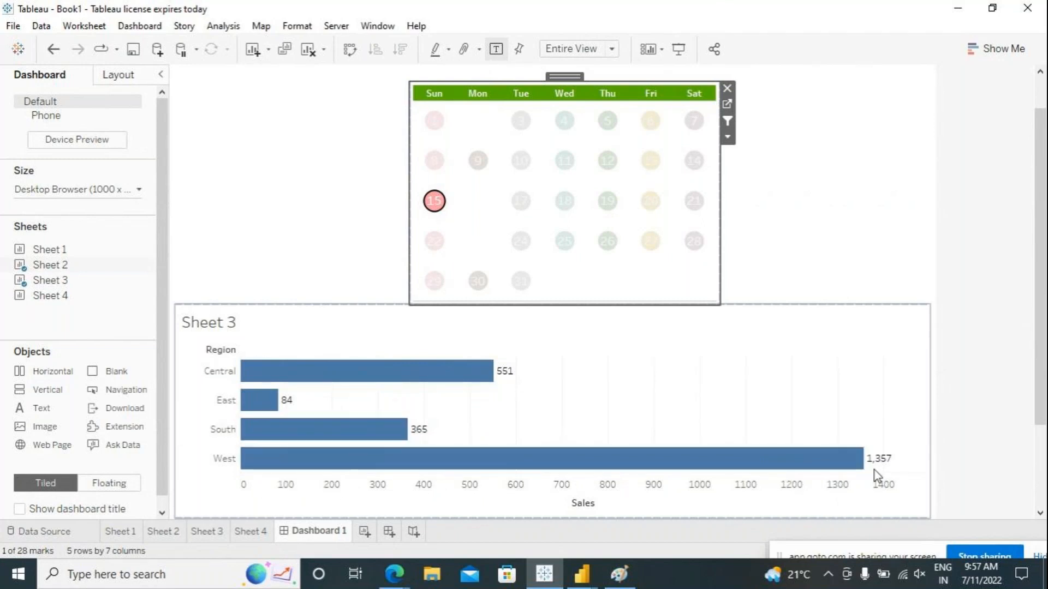
pyautogui.moveTo(640, 252)
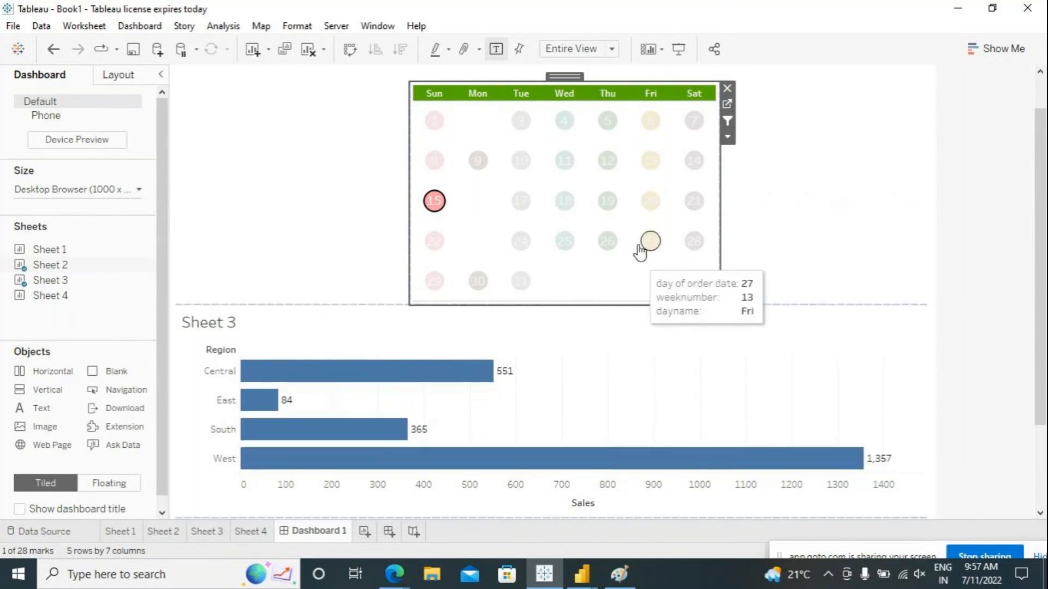
pyautogui.click(650, 200)
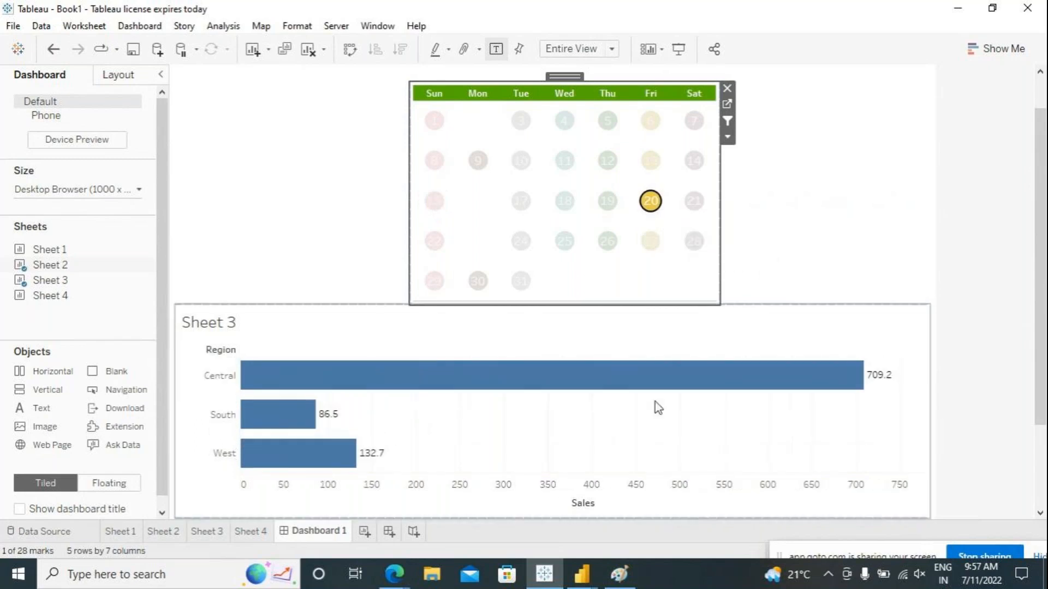
pyautogui.moveTo(268, 441)
pyautogui.click(694, 201)
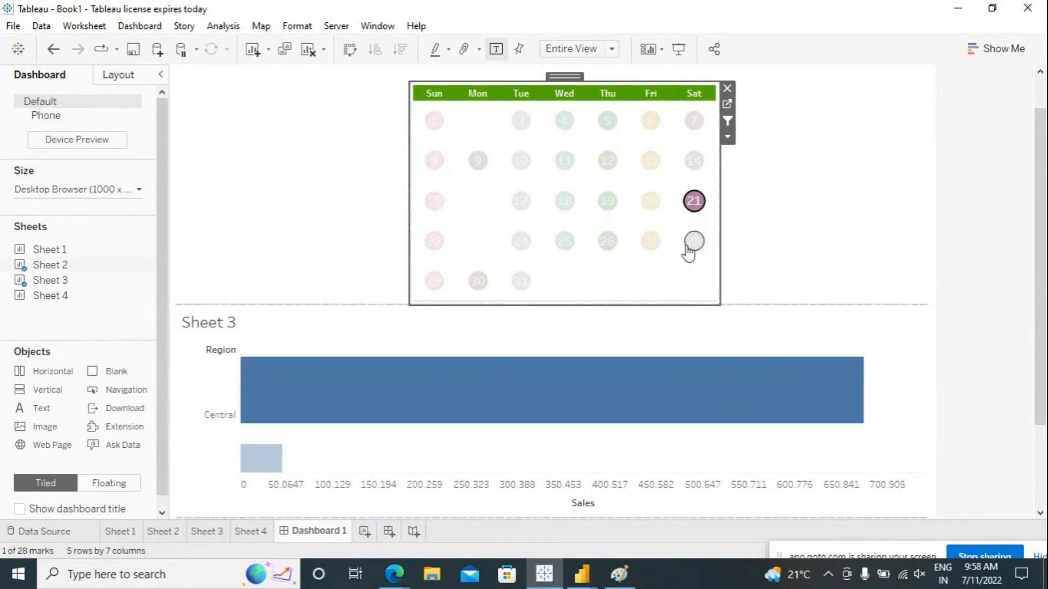
pyautogui.click(564, 240)
pyautogui.click(520, 241)
pyautogui.click(520, 285)
pyautogui.click(477, 281)
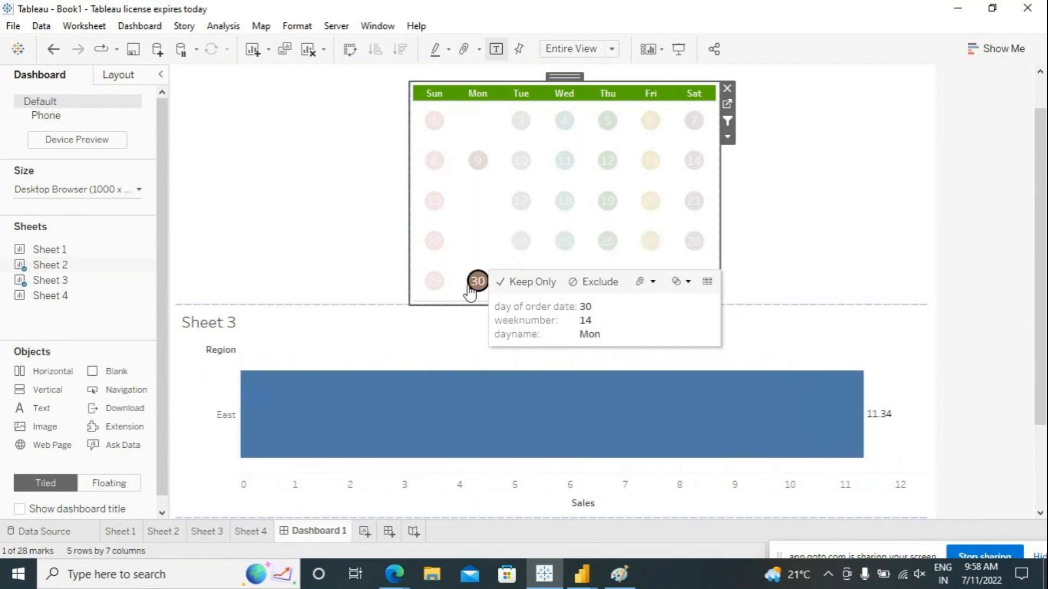
# Switch the calendar's use as a filter off and back on, and test it with days 11, 15 and 14.
pyautogui.click(727, 123)
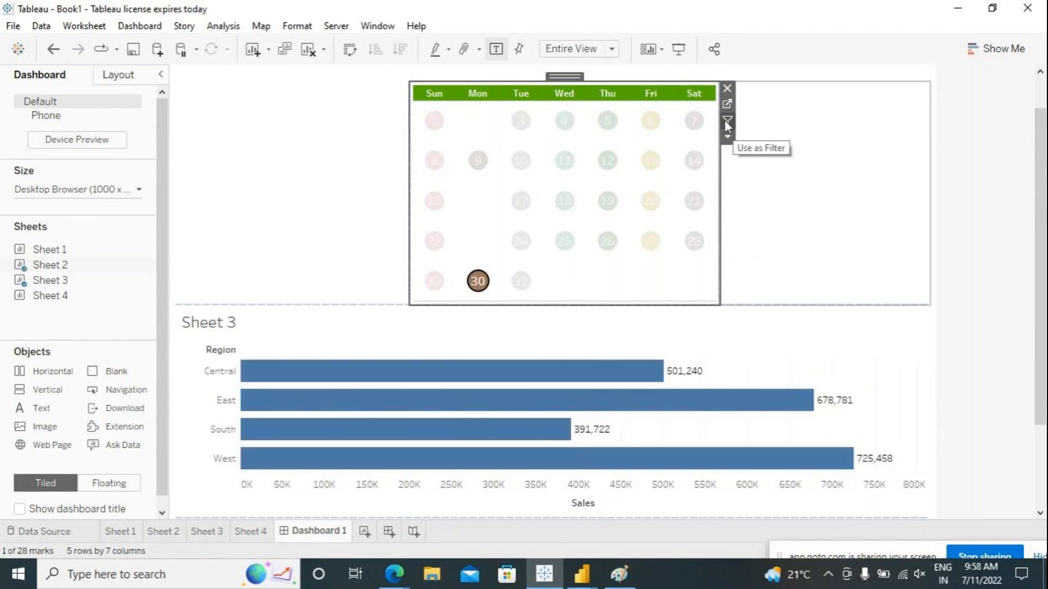
pyautogui.click(728, 120)
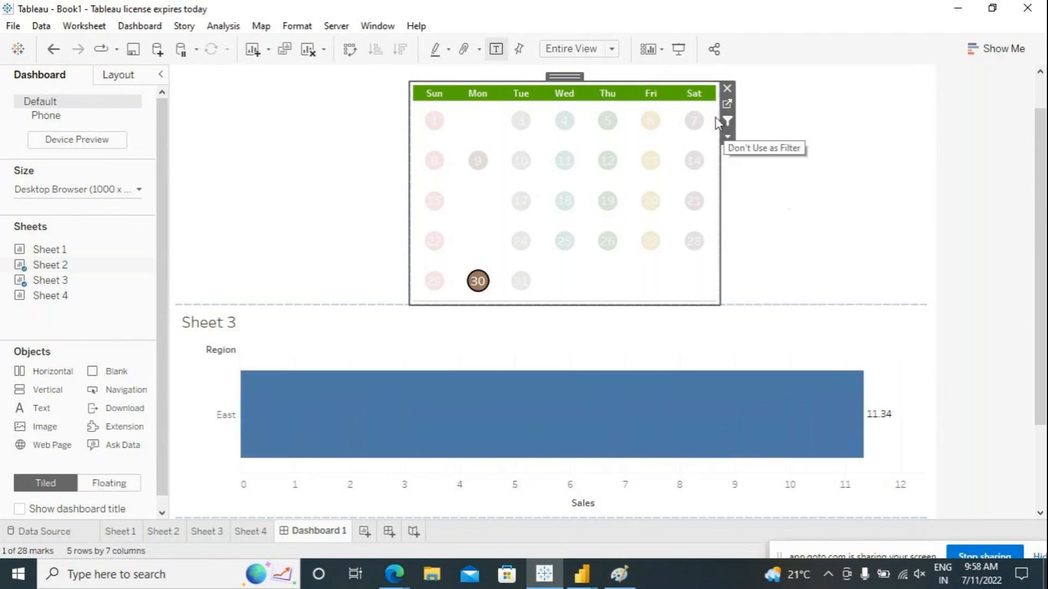
pyautogui.click(565, 160)
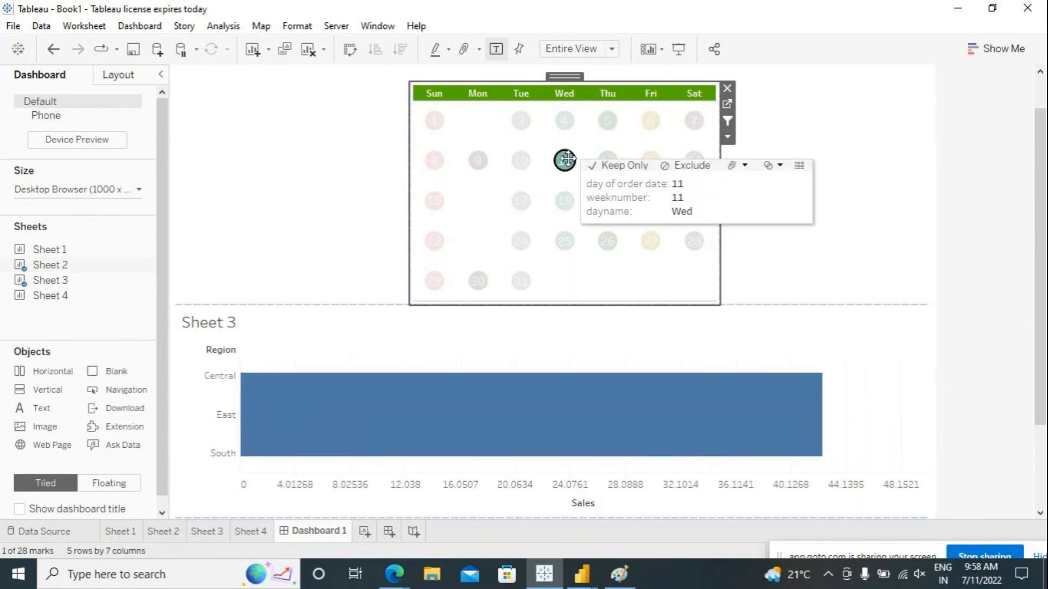
pyautogui.click(434, 201)
pyautogui.click(693, 160)
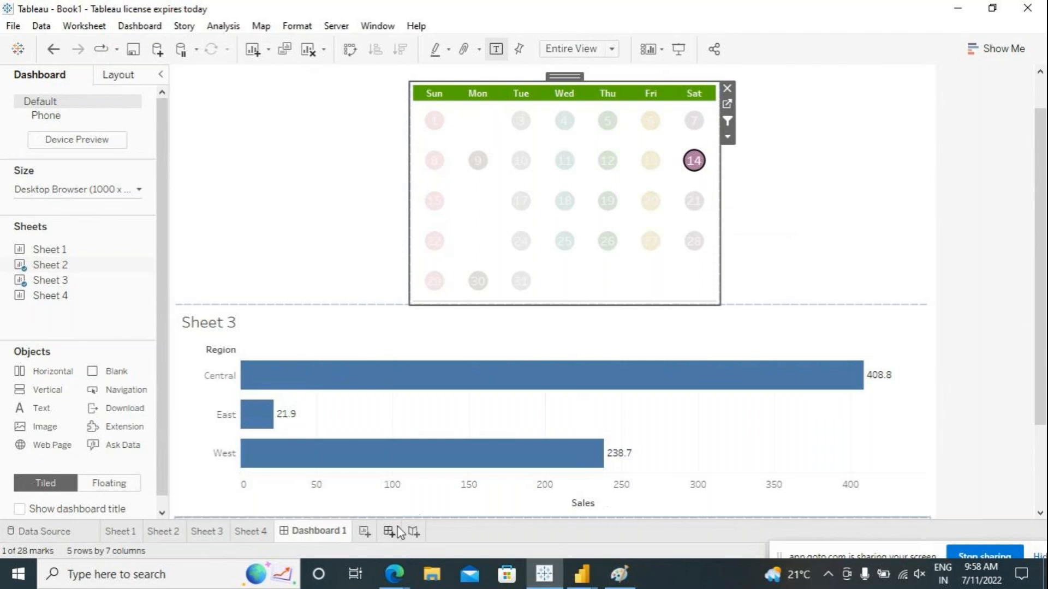
# Create a new worksheet that lists Sales by Segment.
pyautogui.click(364, 532)
pyautogui.click(70, 212)
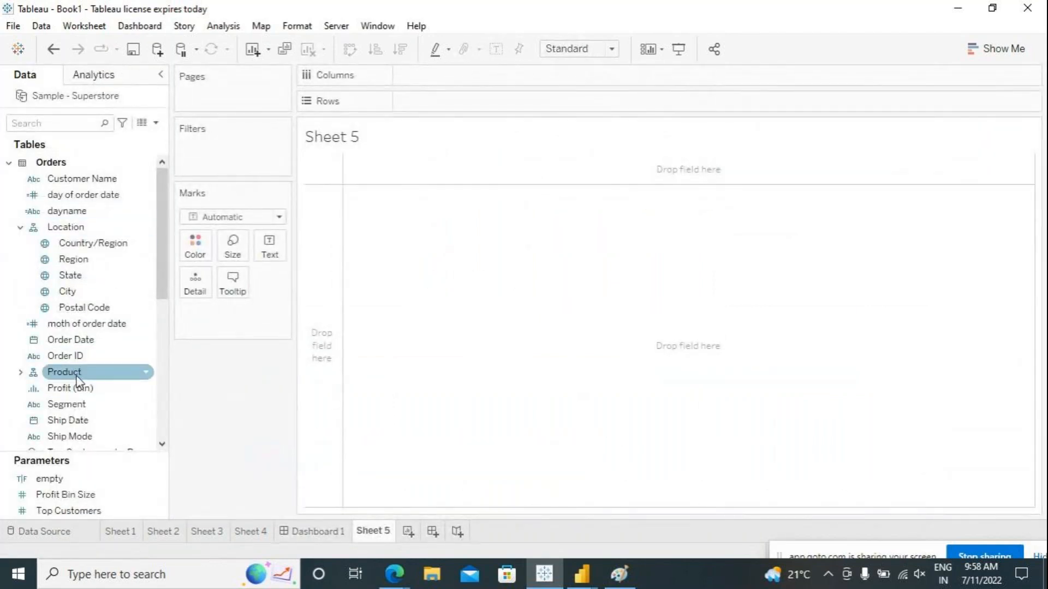
pyautogui.scroll(-3, 87, 393)
pyautogui.doubleClick(71, 263)
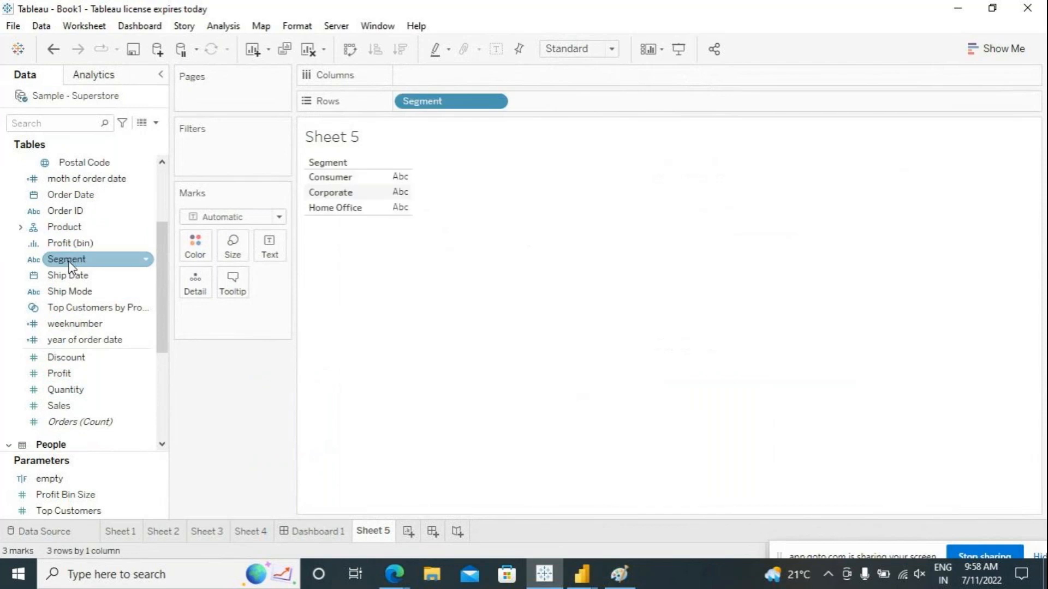
pyautogui.doubleClick(85, 410)
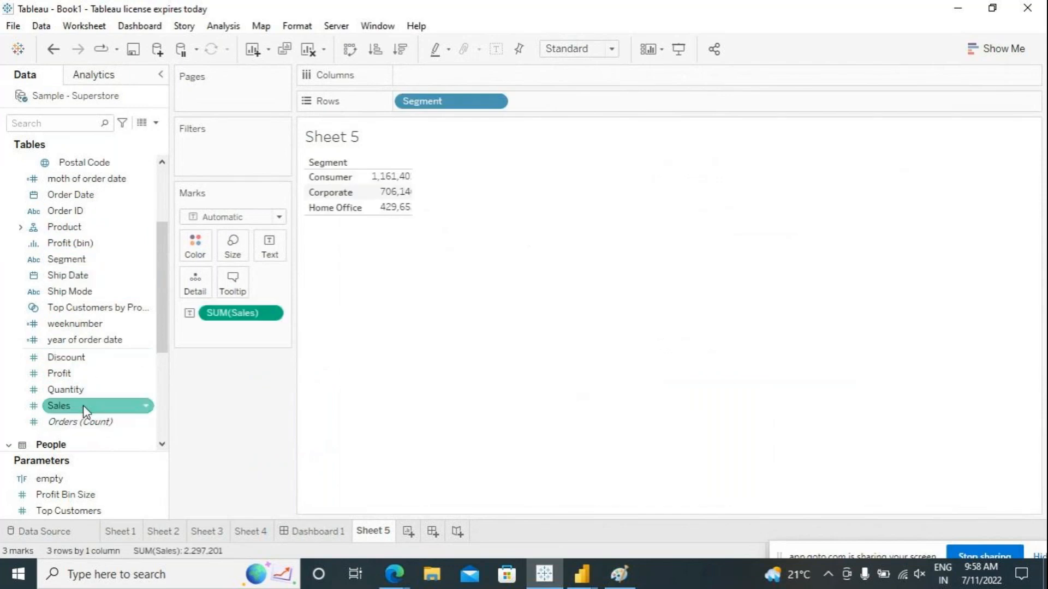
# Turn the segment sales table into a pie chart, fit it to Entire View and show its mark labels.
pyautogui.click(995, 49)
pyautogui.click(1004, 141)
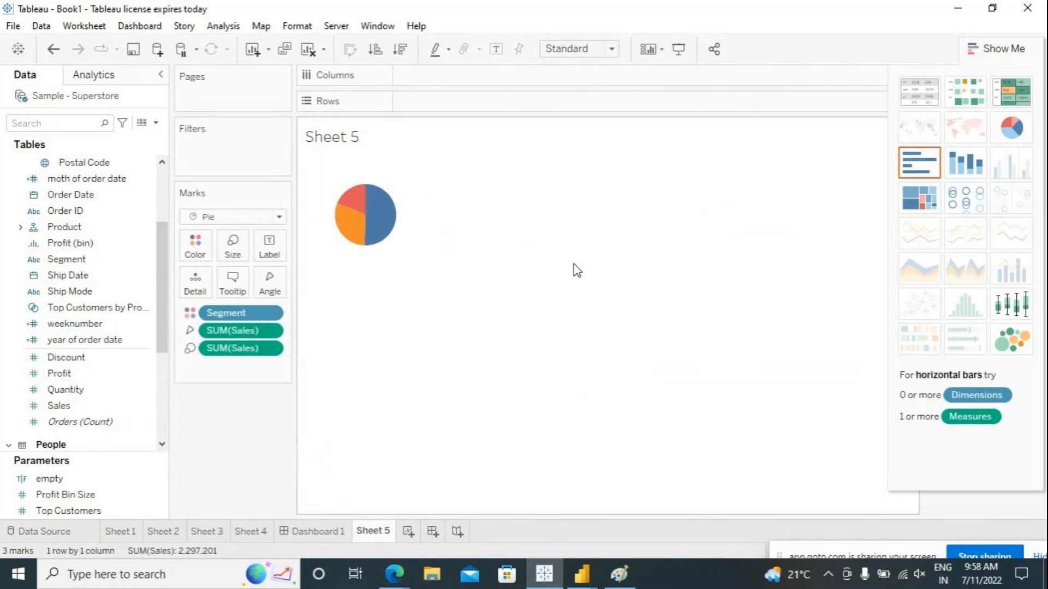
pyautogui.click(605, 48)
pyautogui.click(597, 103)
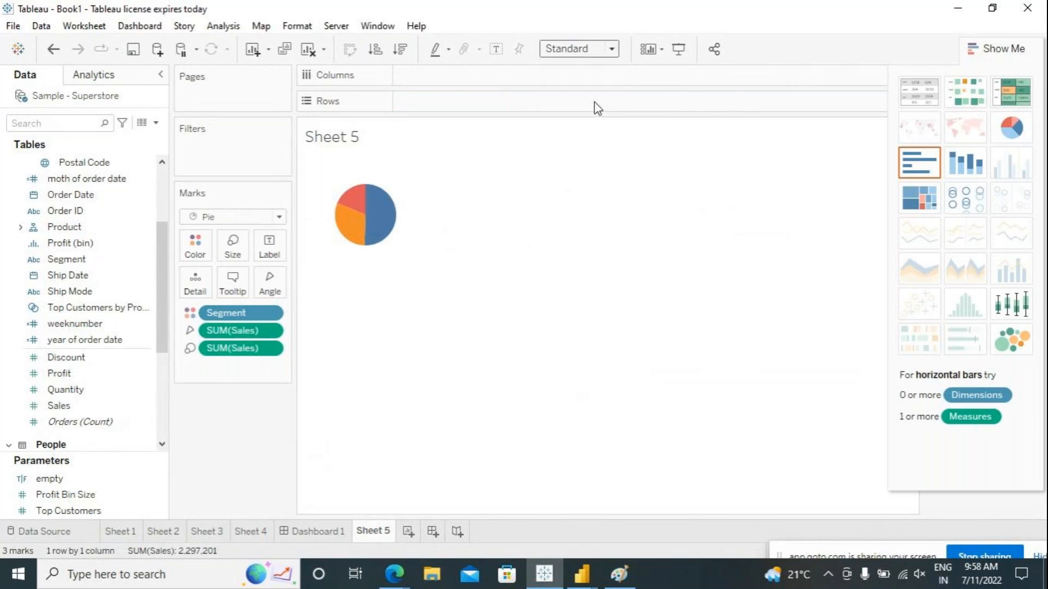
pyautogui.click(496, 49)
# Add the Sheet 5 pie chart to Dashboard 1 beside Sheet 3's regional bar chart.
pyautogui.click(337, 530)
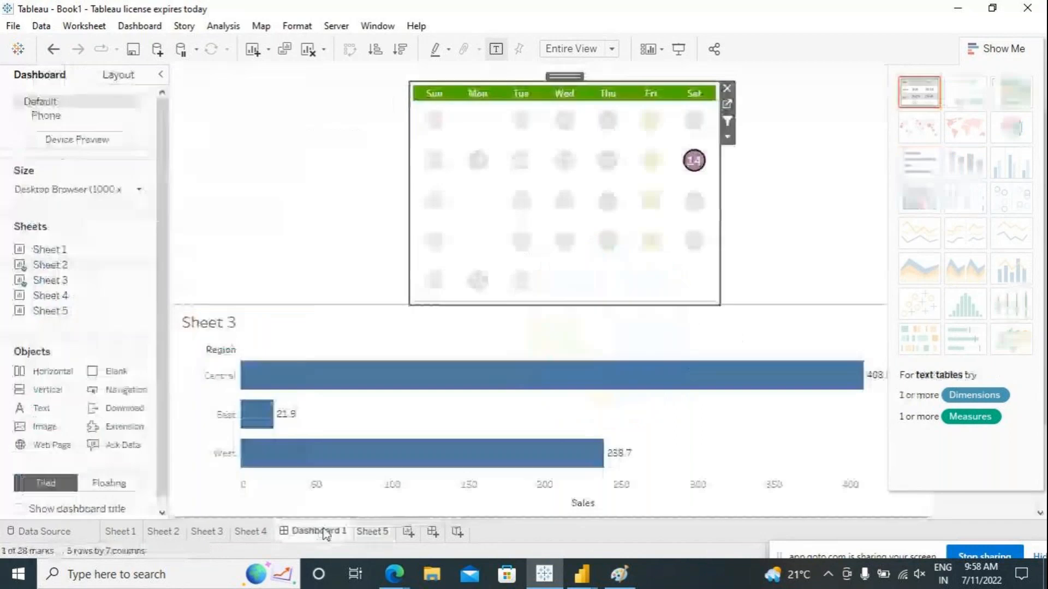
pyautogui.click(988, 54)
pyautogui.moveTo(93, 312); pyautogui.dragTo(659, 418)
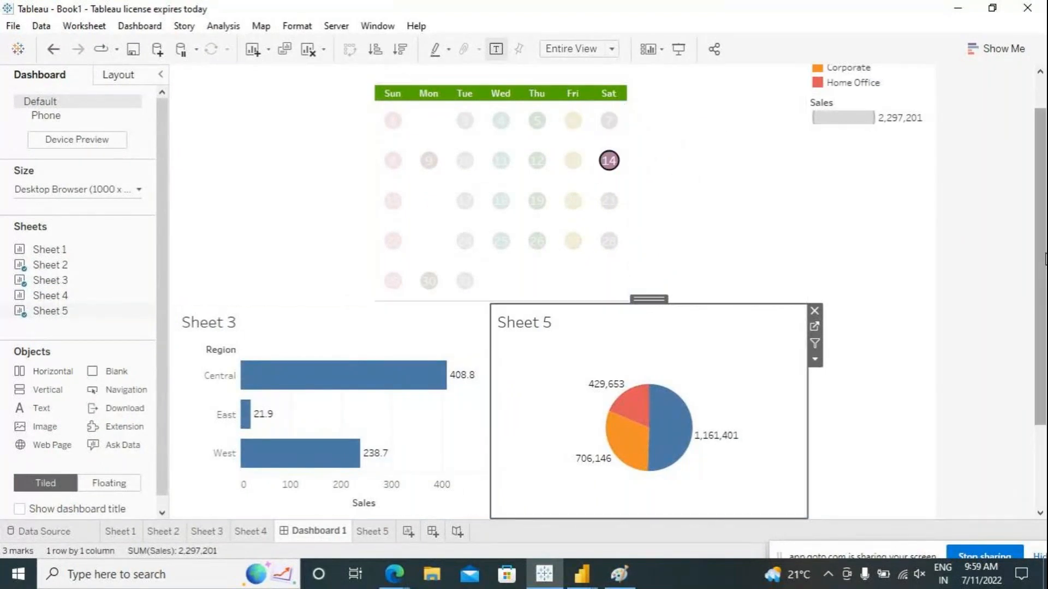
pyautogui.scroll(2, 1044, 257)
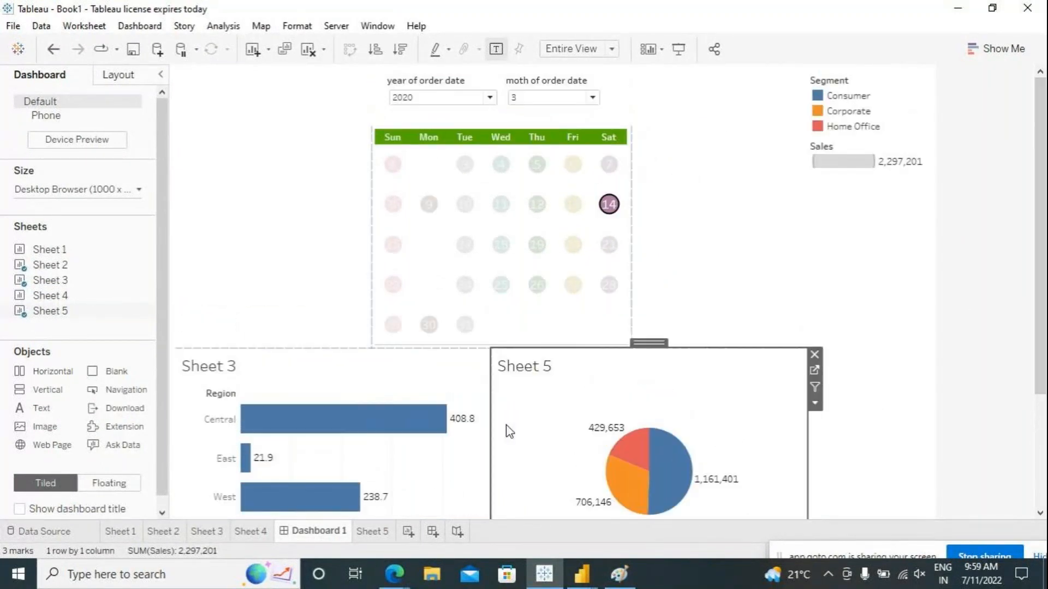
# Remove the container with the Segment color legend and the Sales size legend from Dashboard 1.
pyautogui.click(855, 212)
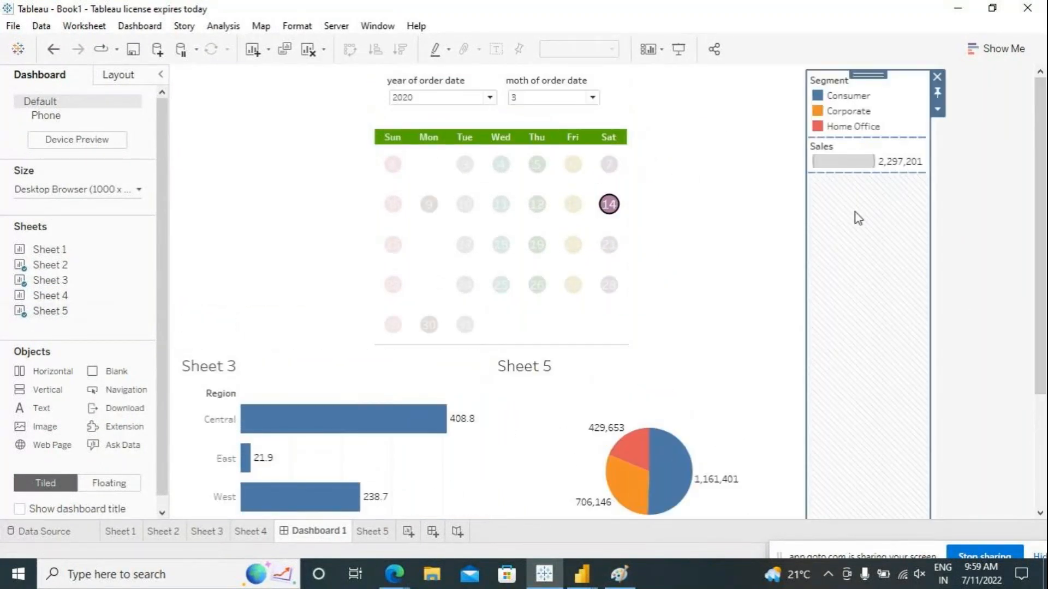
pyautogui.click(937, 77)
pyautogui.click(574, 314)
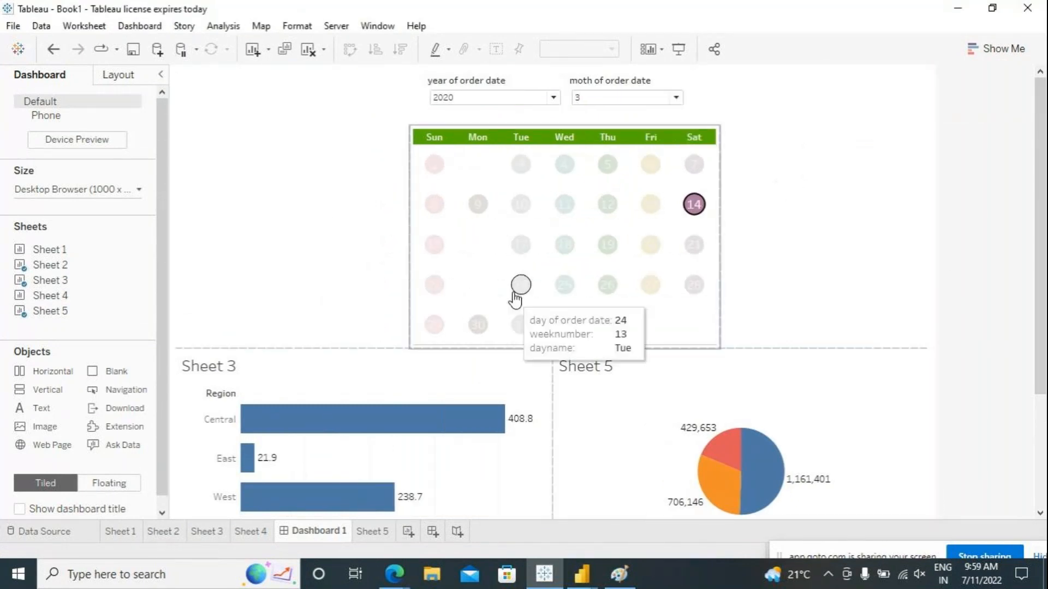
# Test the calendar filter on both charts by selecting days 17, 10, 4, 3, 15 and 22 in turn.
pyautogui.click(520, 246)
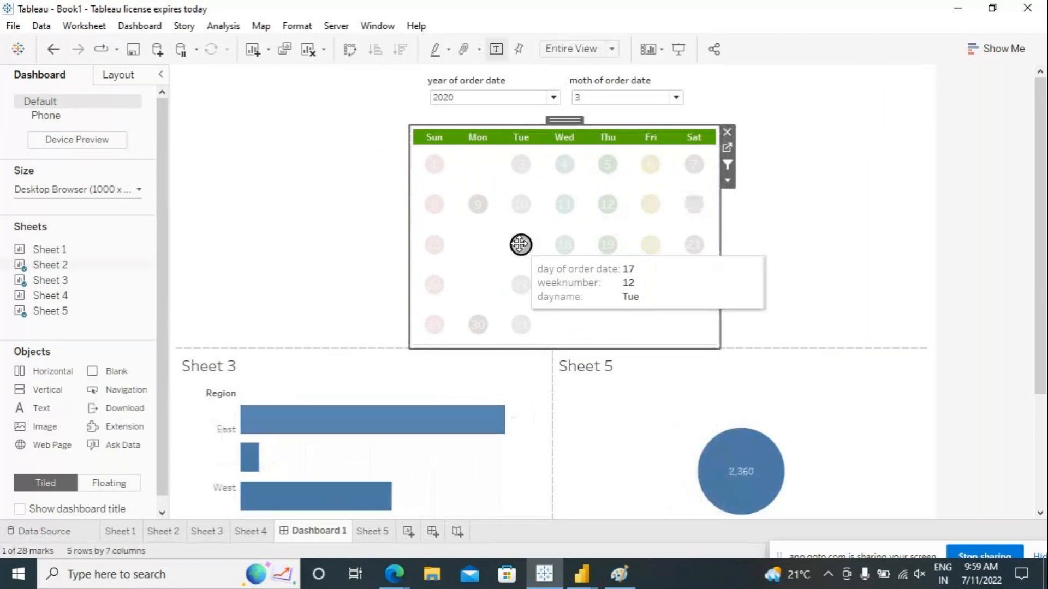
pyautogui.click(520, 206)
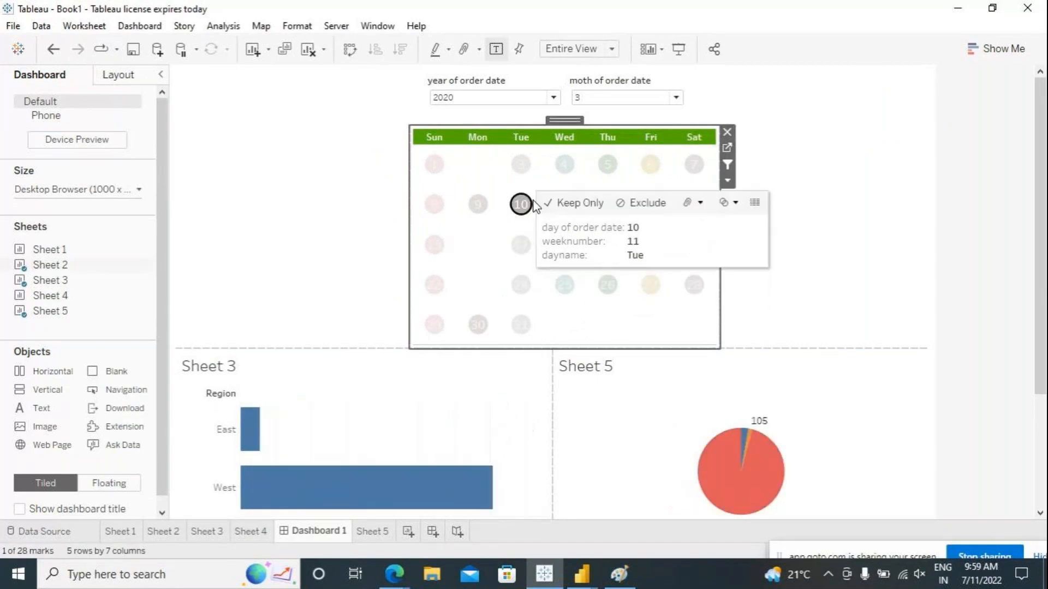
pyautogui.click(564, 164)
pyautogui.click(520, 164)
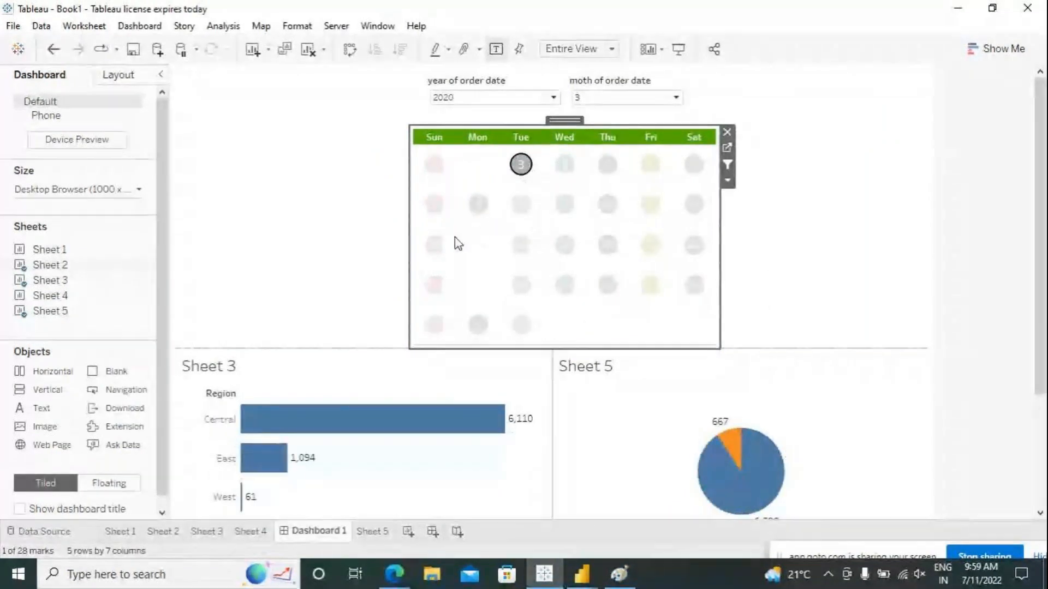
pyautogui.click(435, 247)
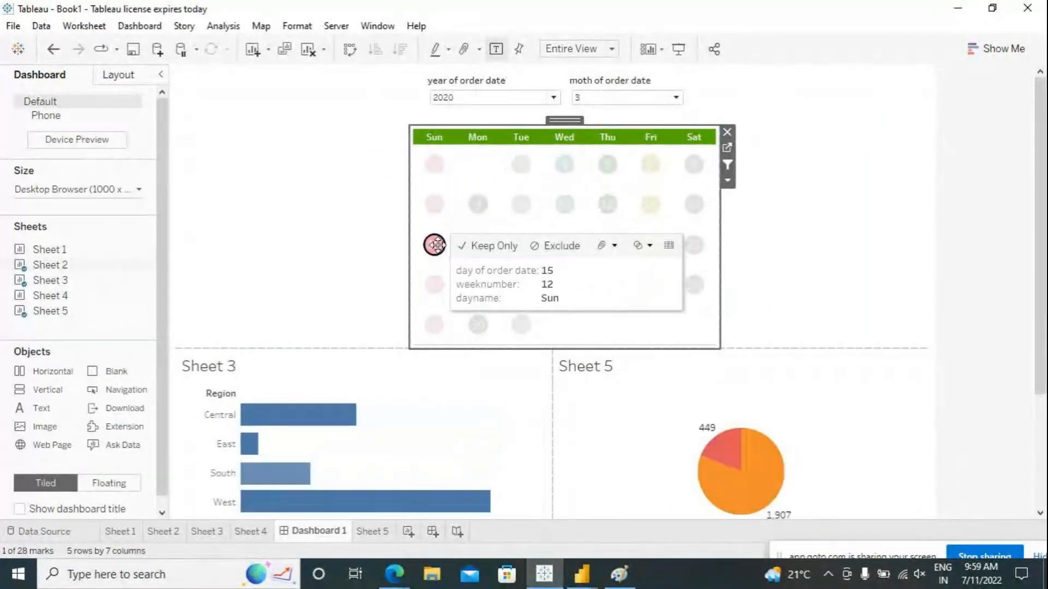
pyautogui.click(434, 285)
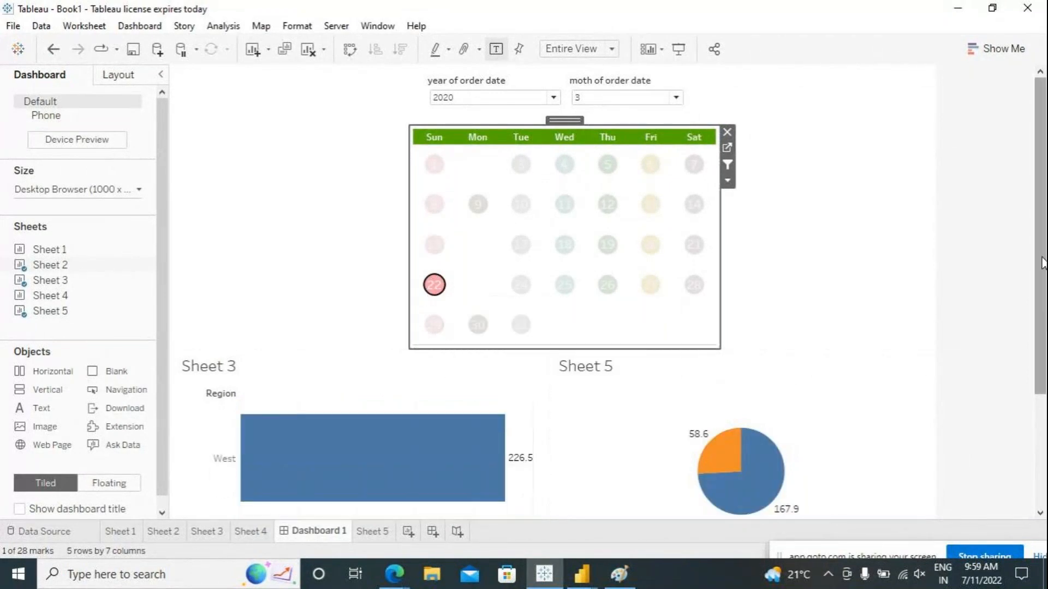
# Select days 24, 19 and 25 in the calendar and examine the full regional bar chart and segment pie chart.
pyautogui.moveTo(1042, 254); pyautogui.dragTo(1037, 304)
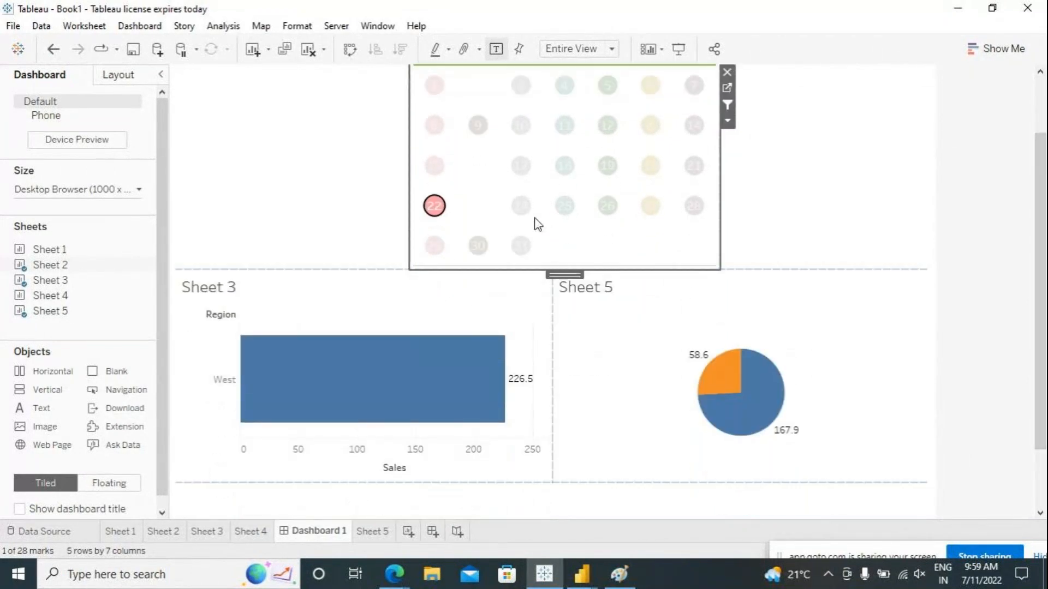
pyautogui.click(521, 207)
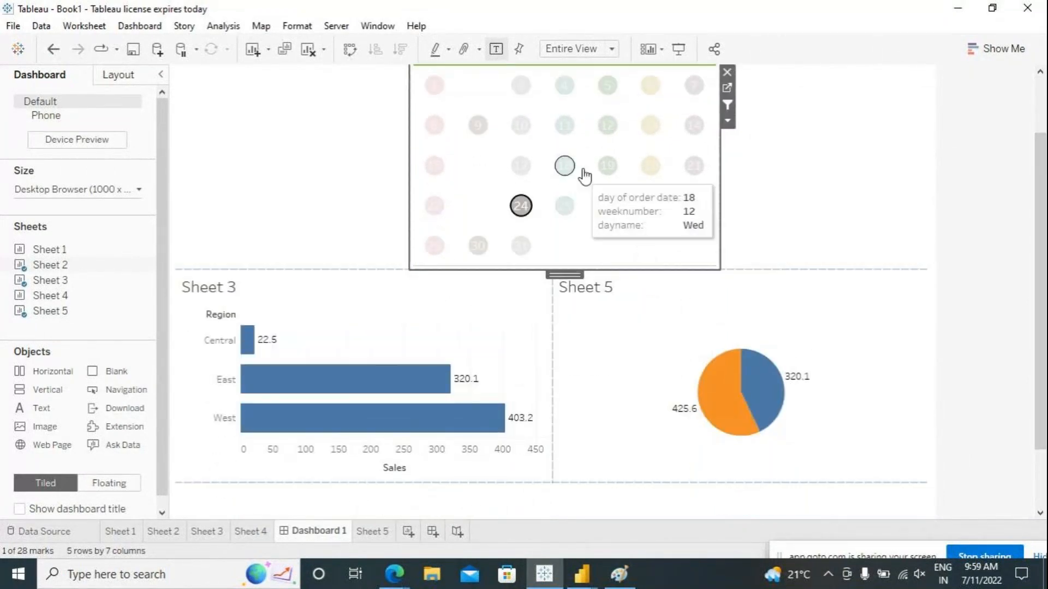
pyautogui.click(613, 170)
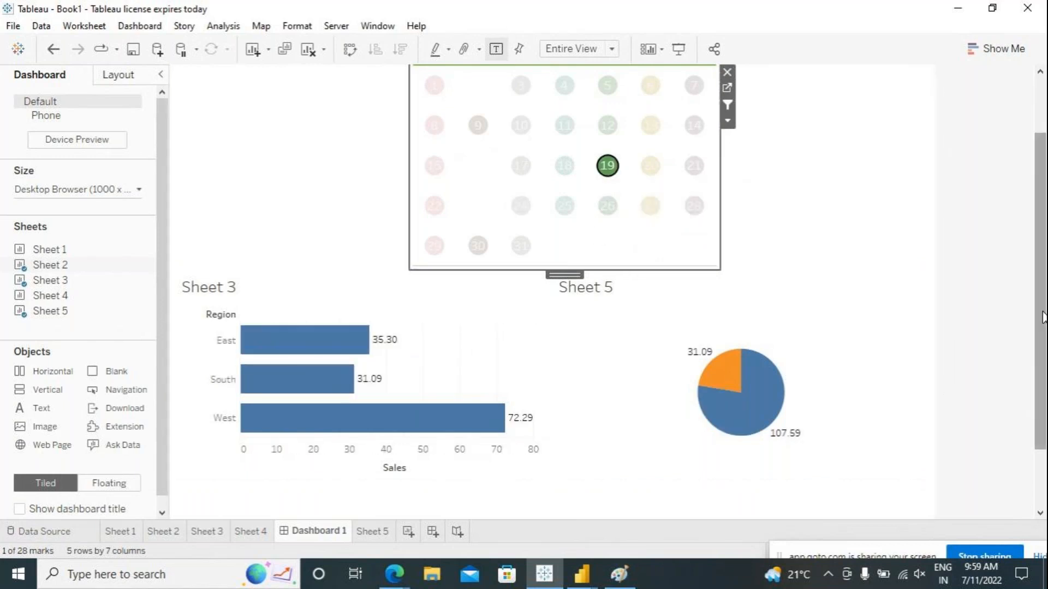
pyautogui.moveTo(1040, 312); pyautogui.dragTo(1046, 243)
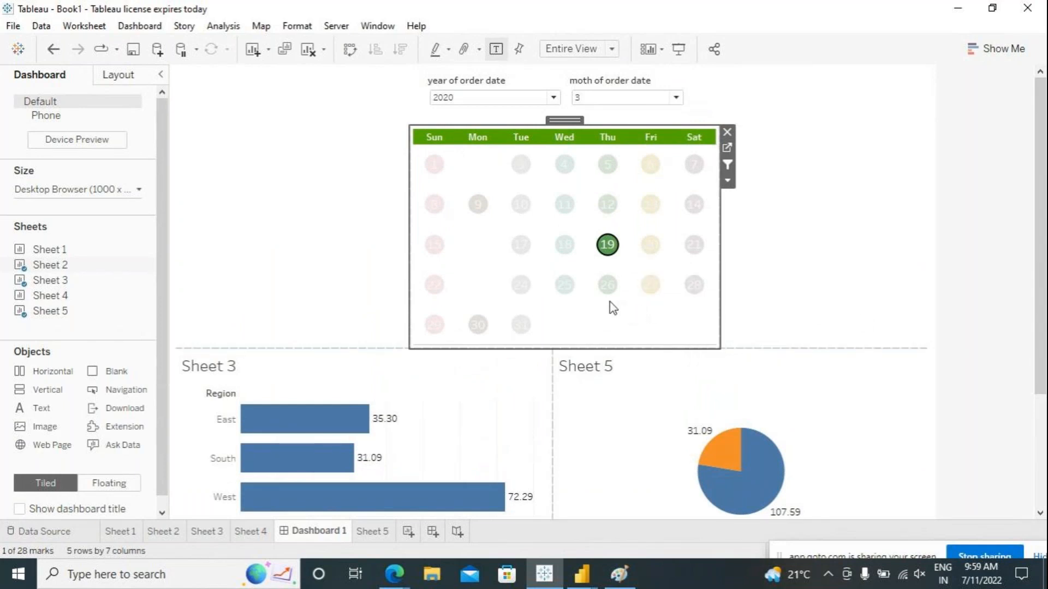
pyautogui.click(565, 285)
pyautogui.scroll(-1, 859, 312)
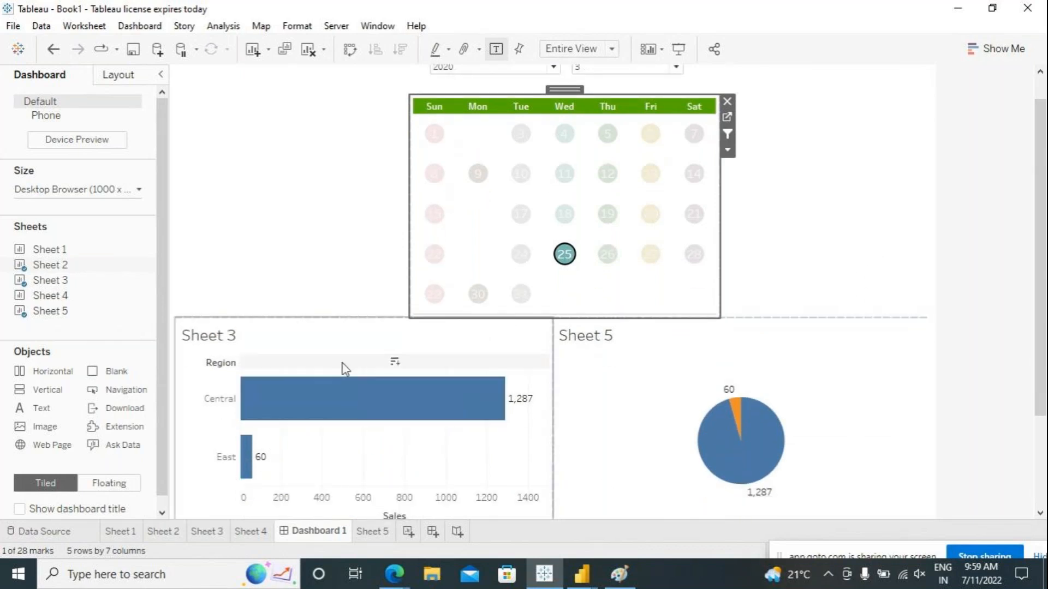
# Set the Sheet 3 regional bar chart to be used as a filter on the dashboard.
pyautogui.click(315, 338)
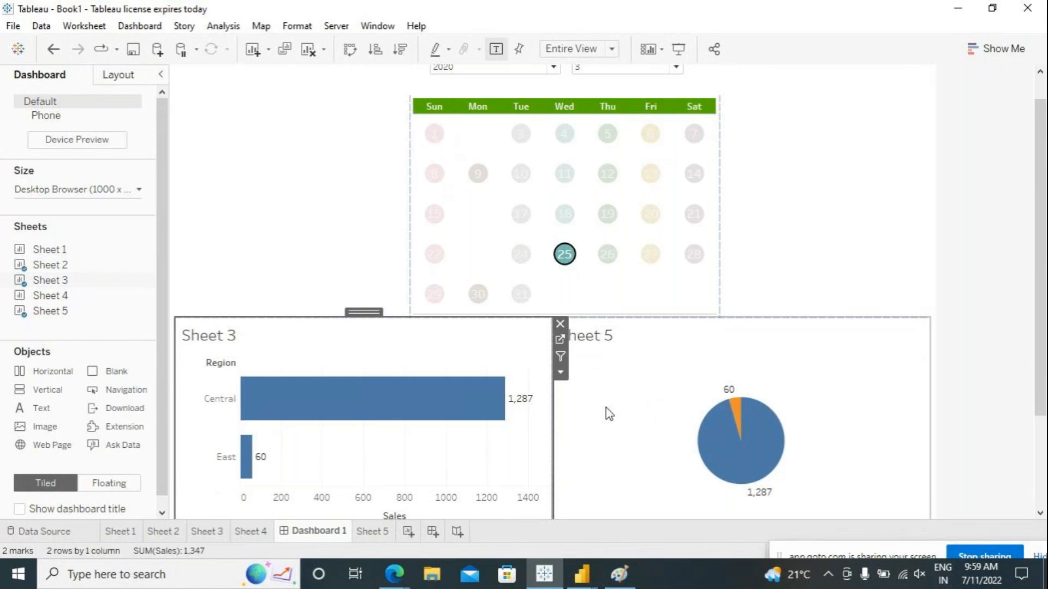
pyautogui.click(817, 251)
pyautogui.click(326, 289)
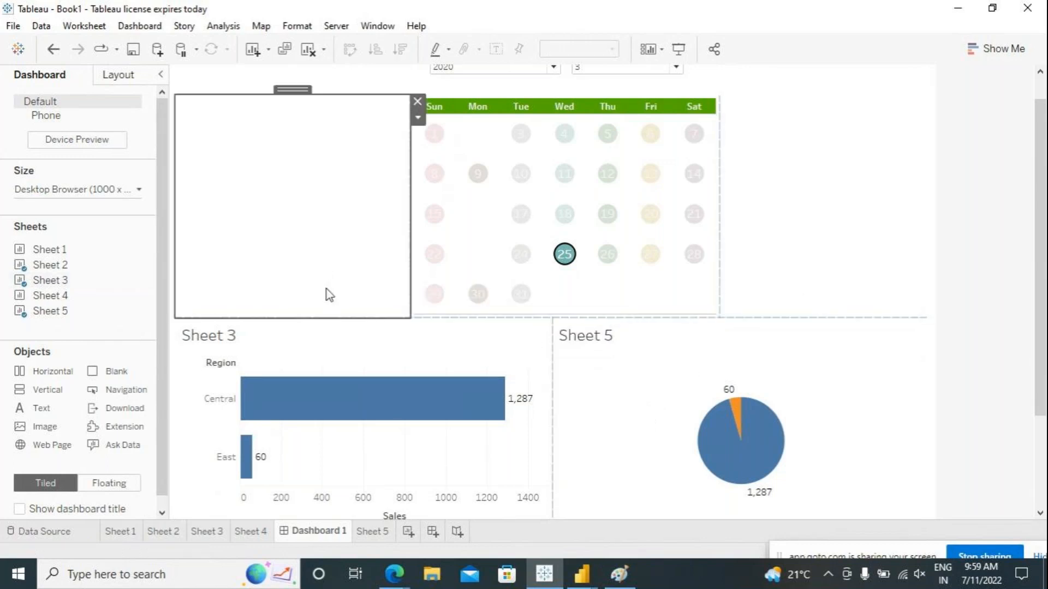
pyautogui.click(377, 357)
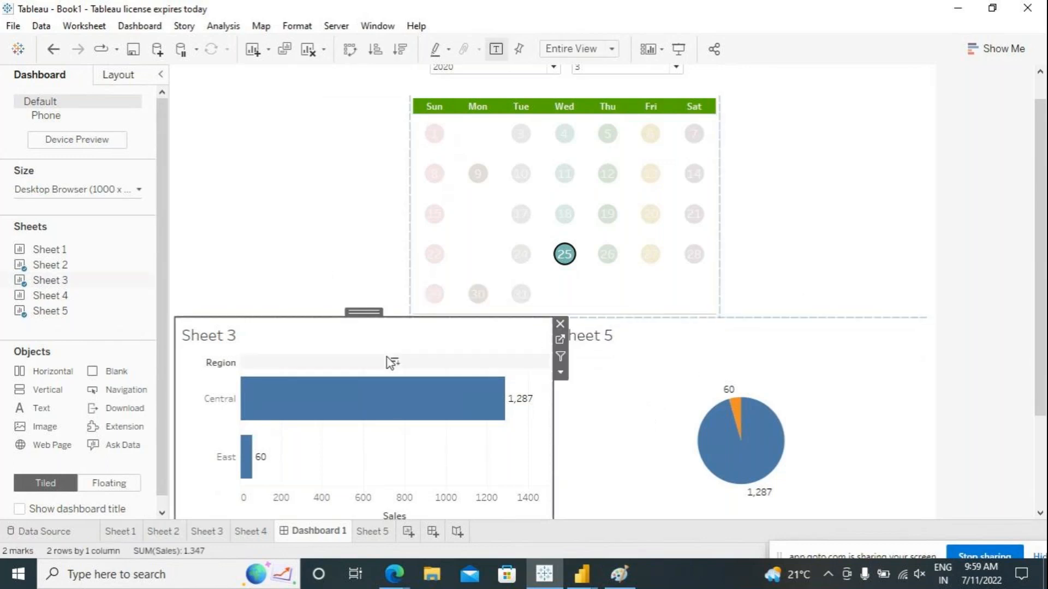
pyautogui.click(559, 357)
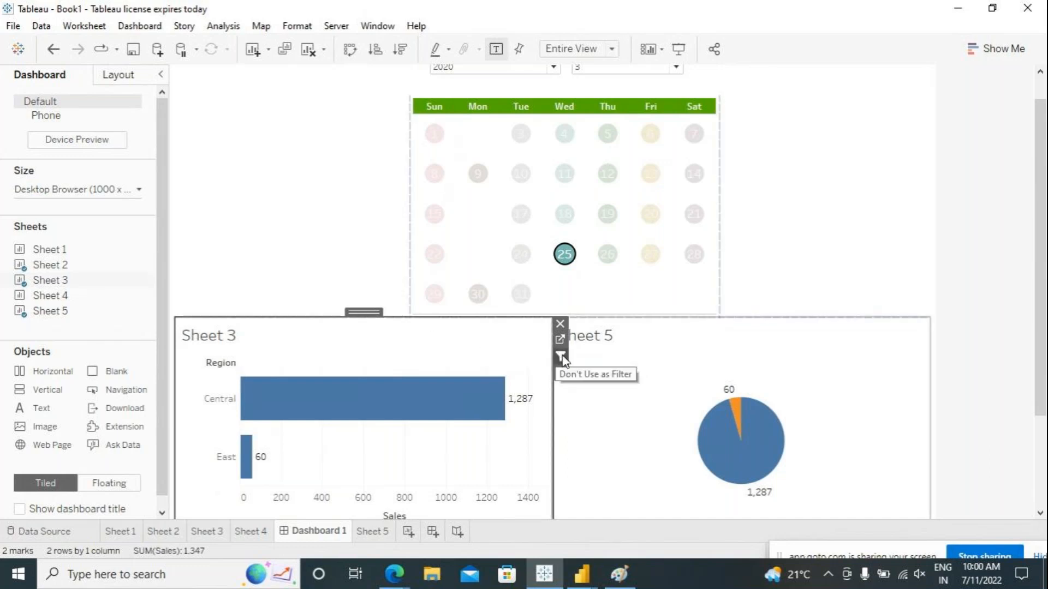
# Test the Sheet 3 filter by selecting the Central and East bars in turn, and clear the bar selection.
pyautogui.click(394, 391)
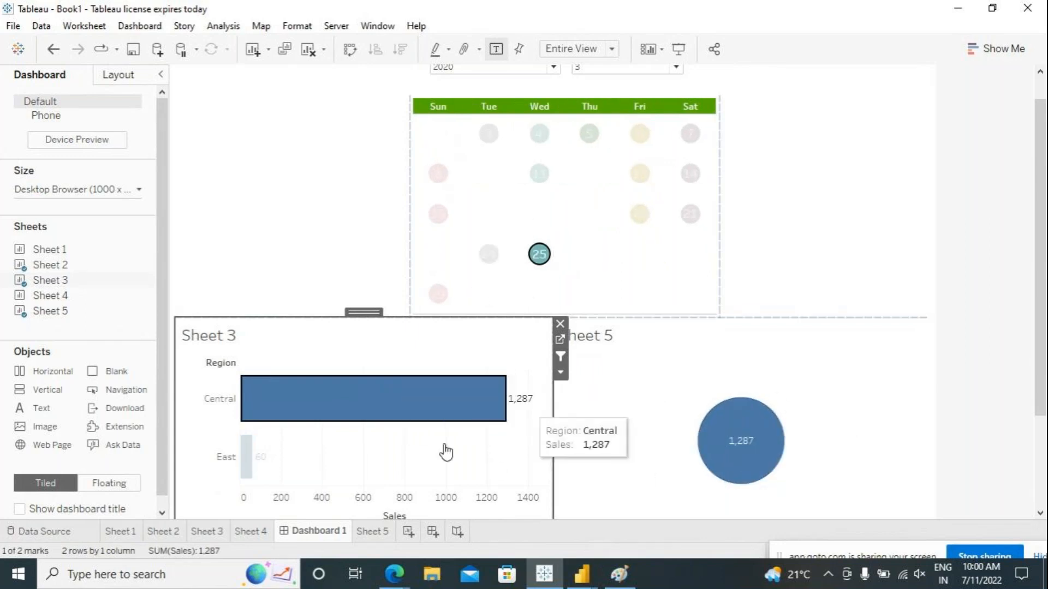
pyautogui.click(246, 463)
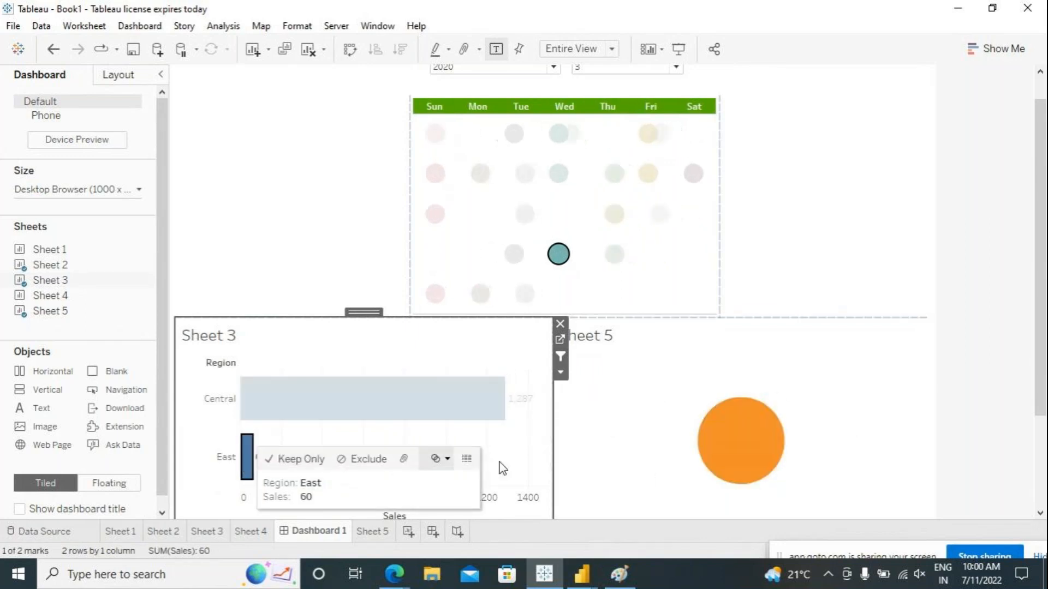
pyautogui.scroll(-1, 843, 431)
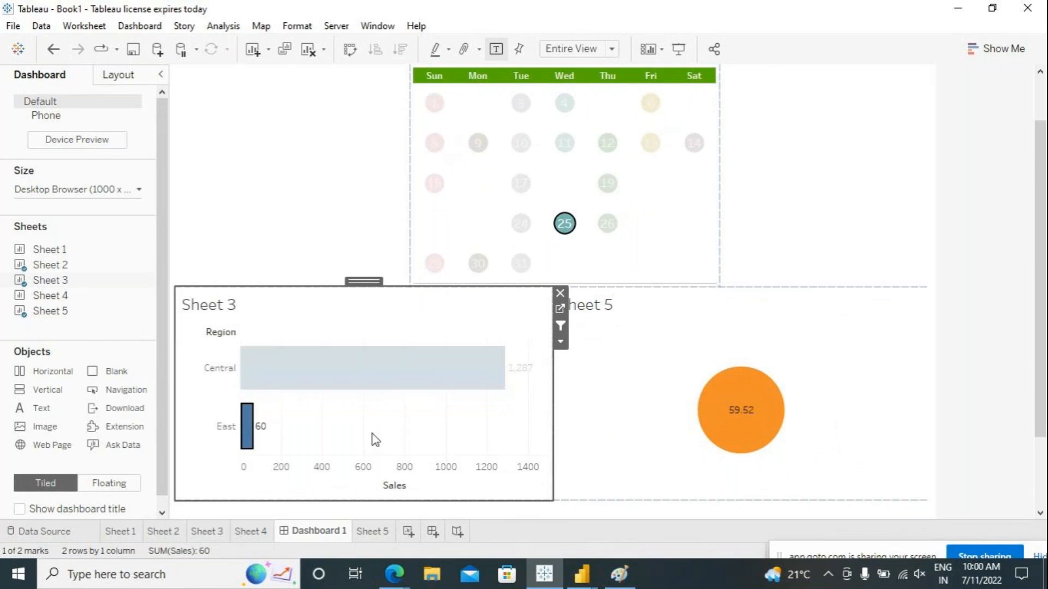
pyautogui.click(248, 436)
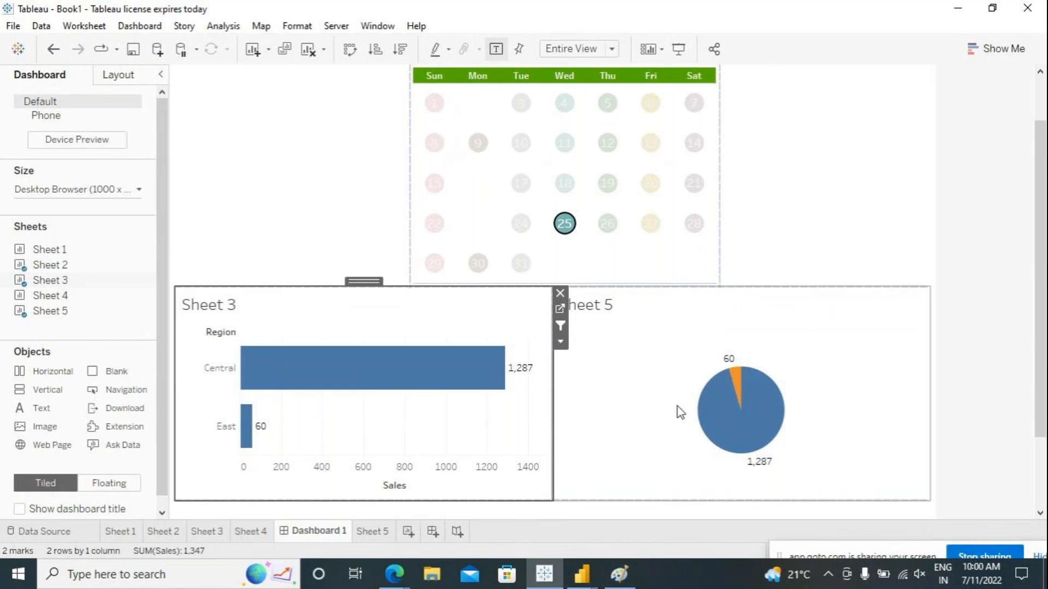
# View the calendar's source worksheet, Sheet 2, from the dashboard and return to Dashboard 1.
pyautogui.click(631, 271)
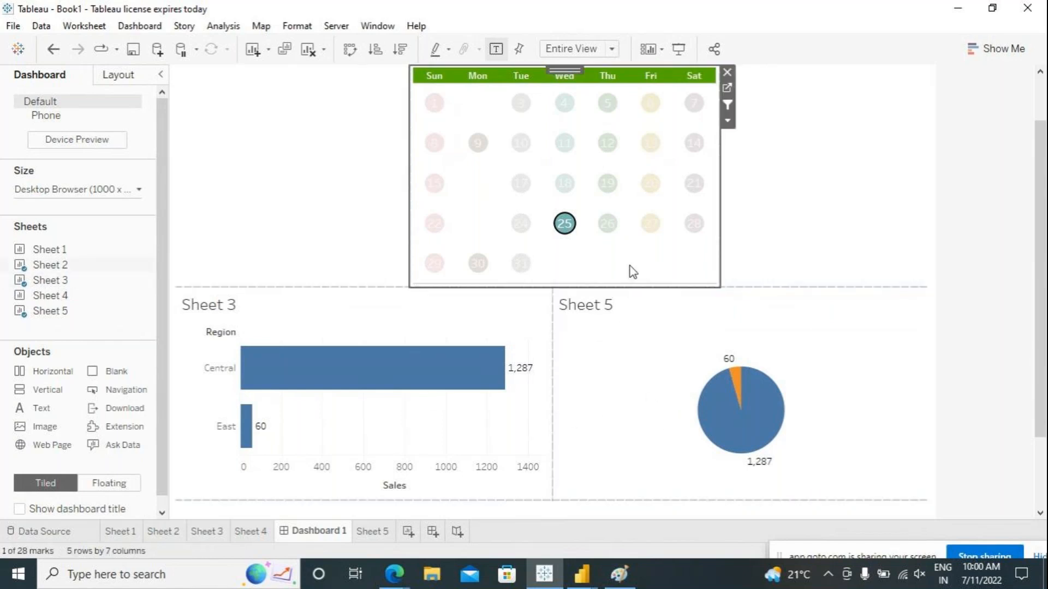
pyautogui.click(727, 88)
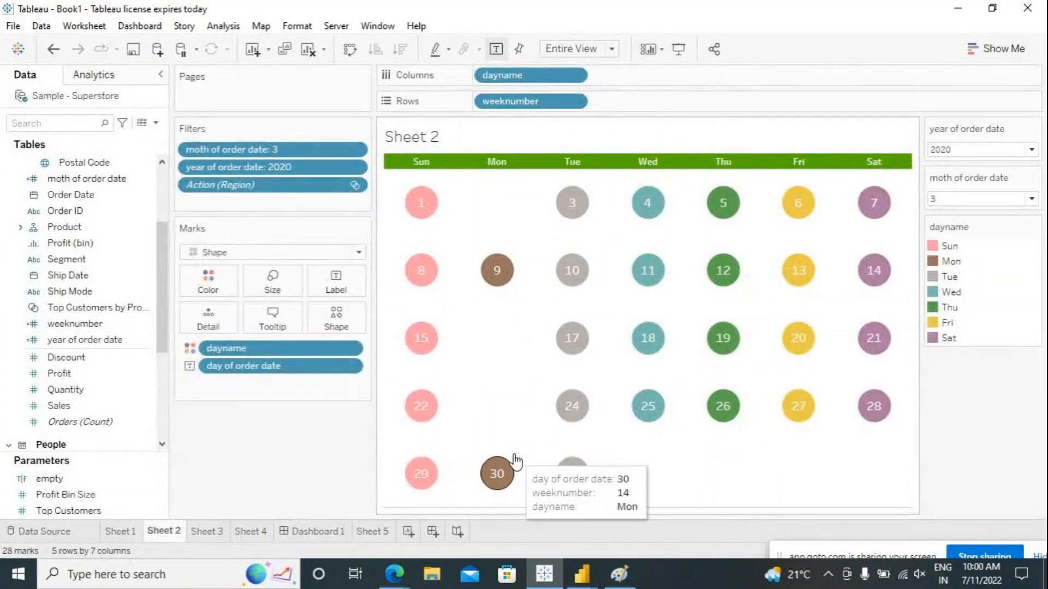
pyautogui.click(340, 531)
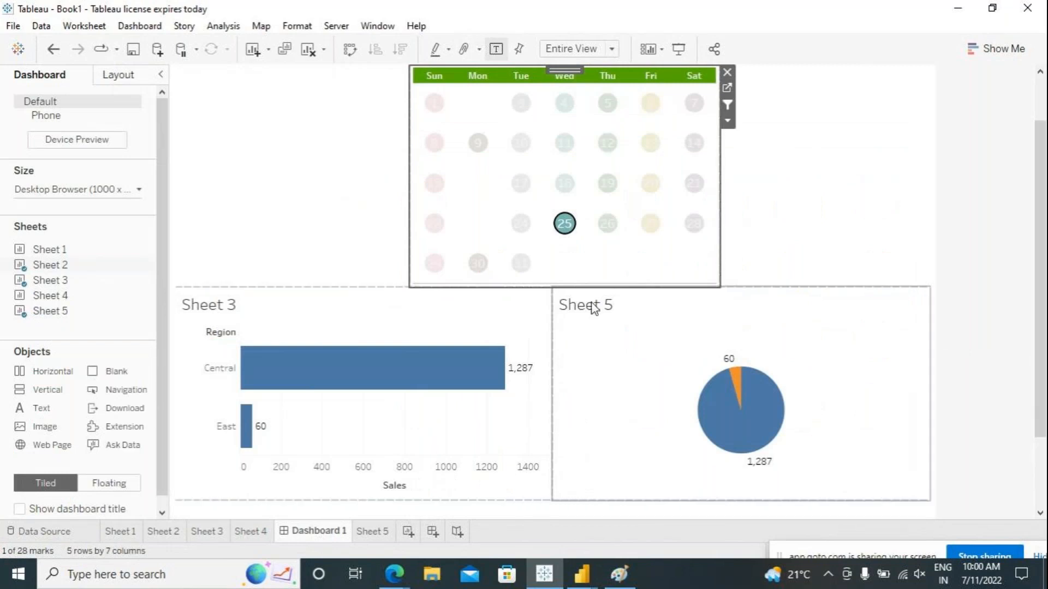
# Adjust the boundary between the calendar and the two charts below it, leaving the calendar slightly taller.
pyautogui.moveTo(658, 285); pyautogui.dragTo(657, 282)
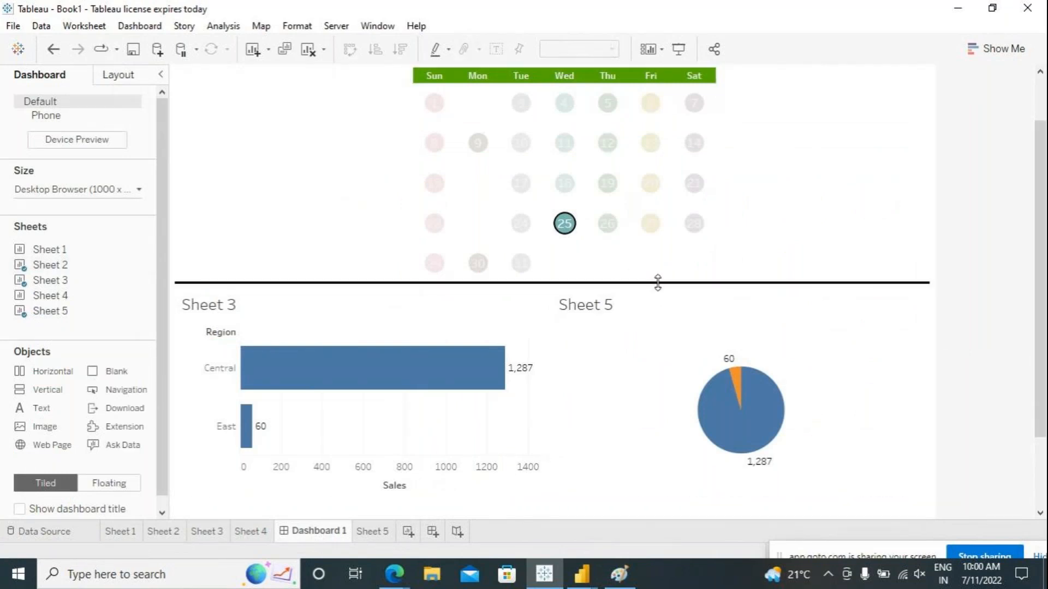
pyautogui.click(657, 283)
pyautogui.moveTo(656, 283); pyautogui.dragTo(656, 299)
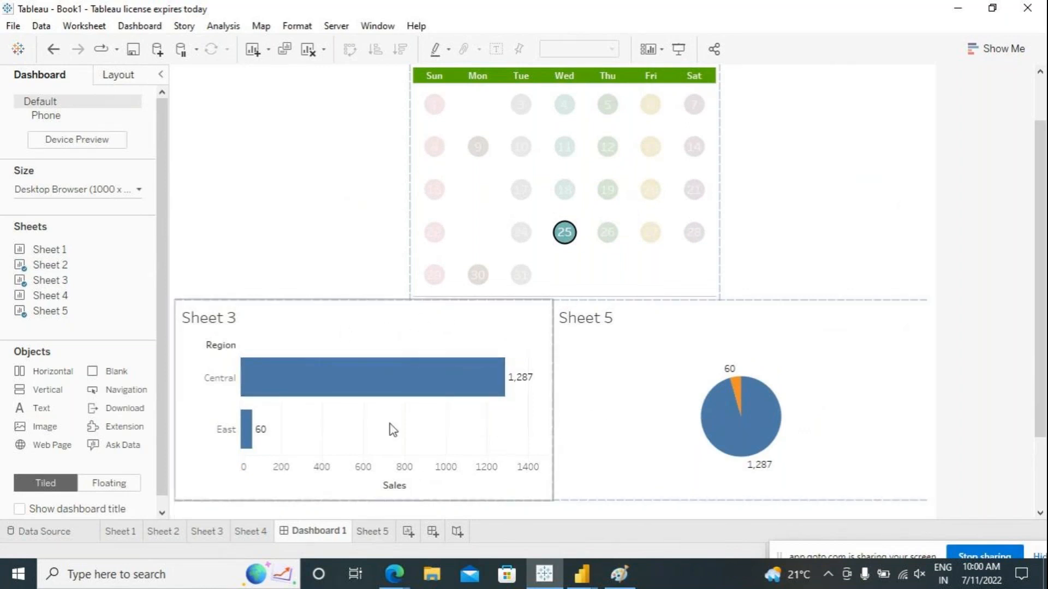
pyautogui.moveTo(345, 299); pyautogui.dragTo(343, 313)
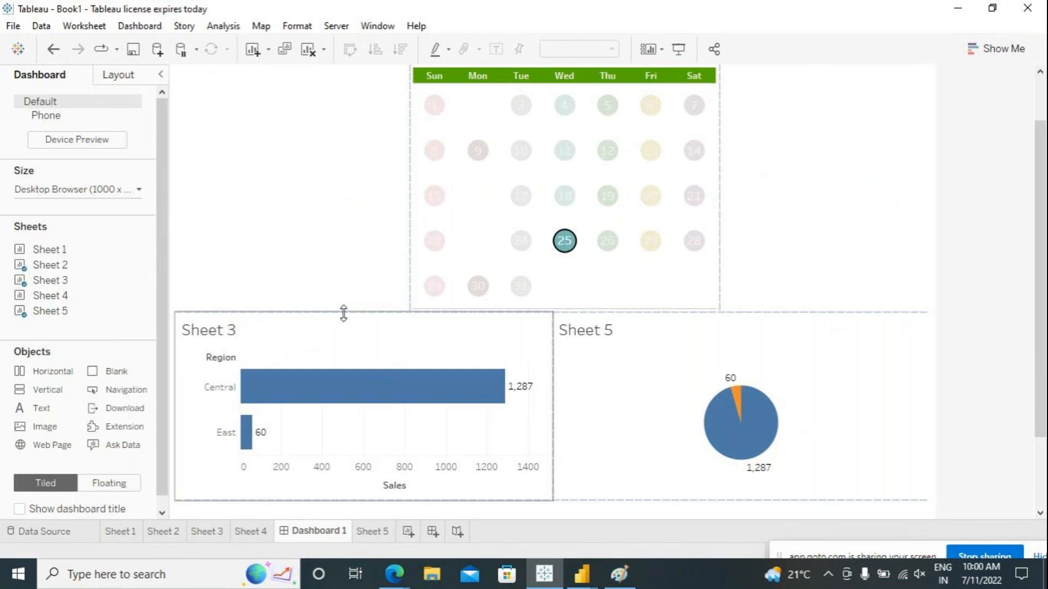
pyautogui.moveTo(342, 314); pyautogui.dragTo(360, 293)
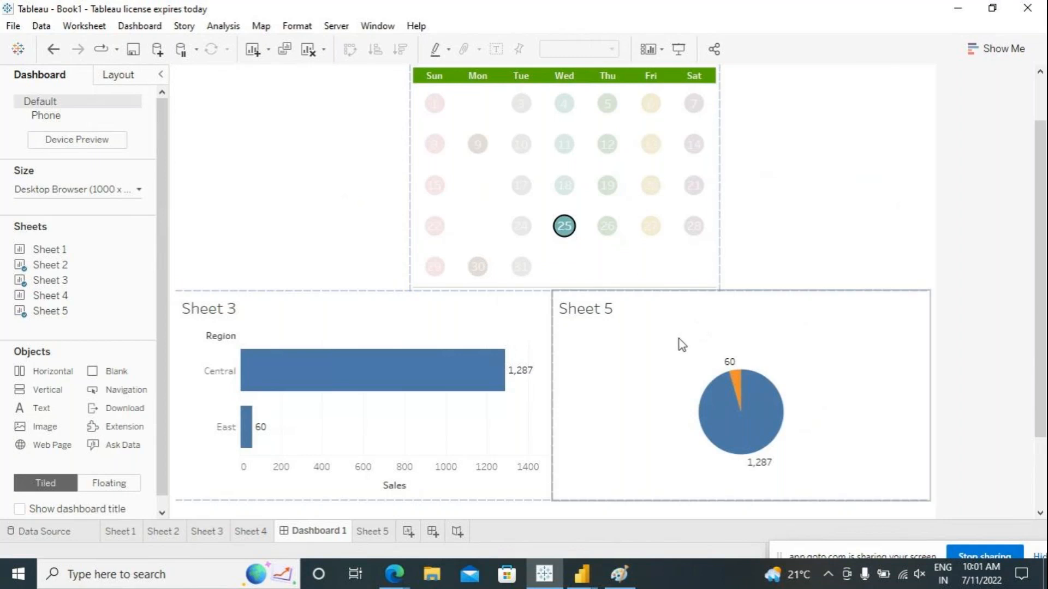
pyautogui.scroll(3, 800, 324)
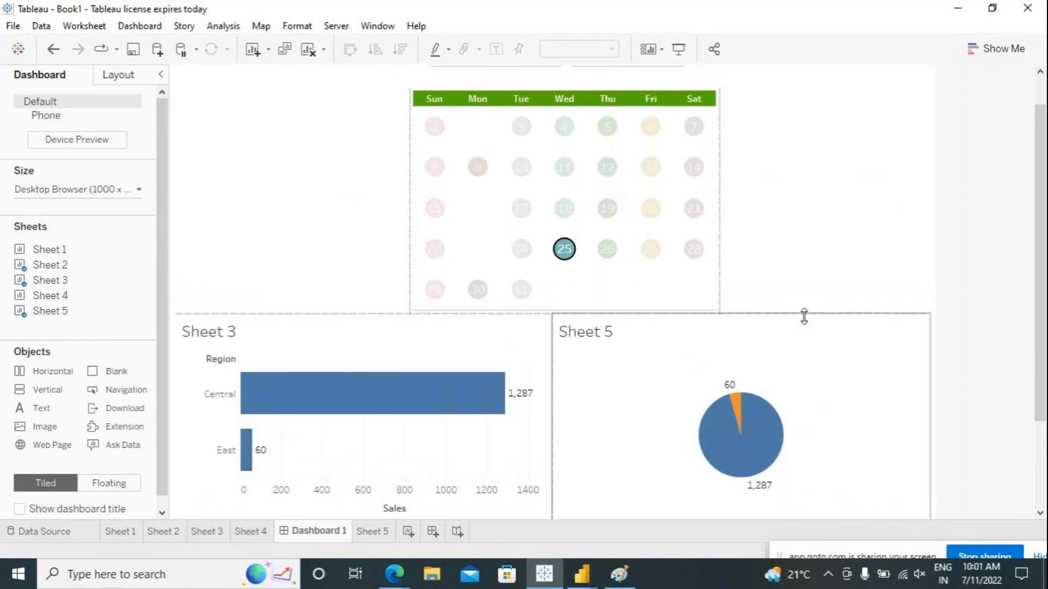
pyautogui.press('Delete')
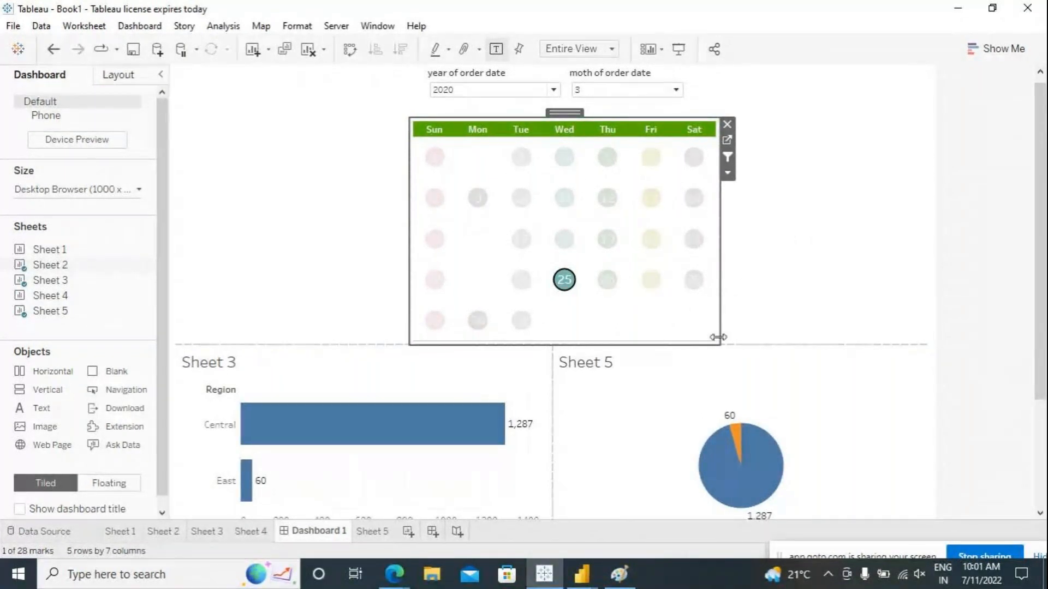
# Narrow the calendar to a thin strip on the dashboard and widen it again until all seven weekday columns fit.
pyautogui.moveTo(718, 338); pyautogui.dragTo(468, 303)
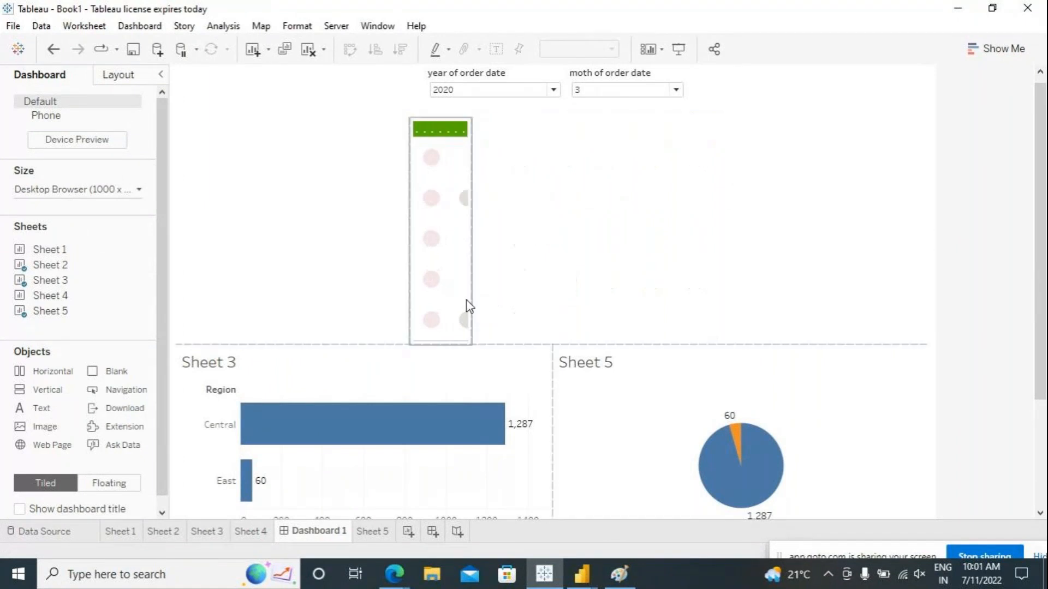
pyautogui.moveTo(469, 226); pyautogui.dragTo(712, 261)
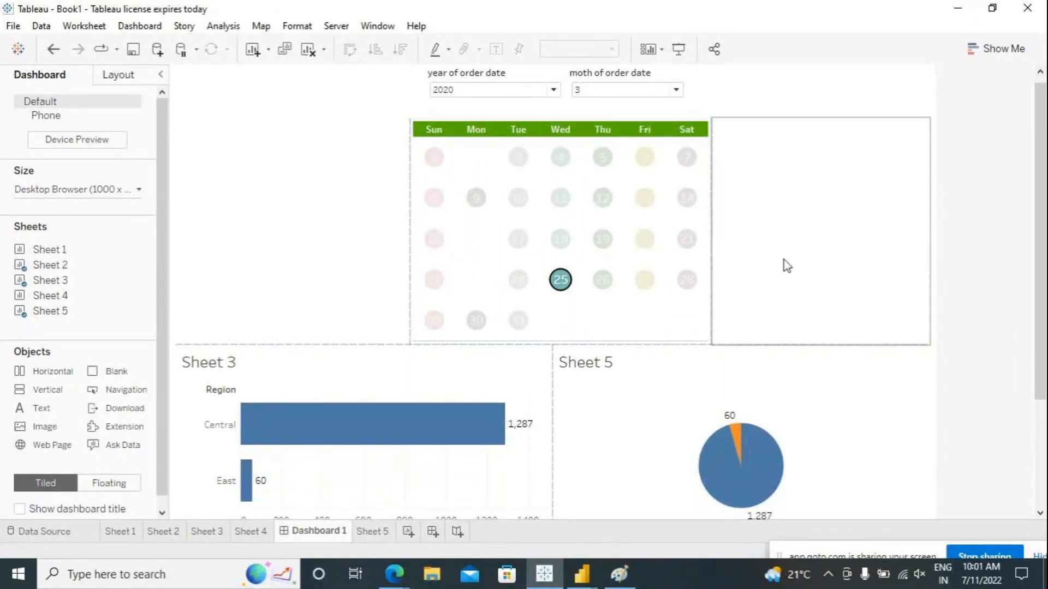
pyautogui.click(766, 224)
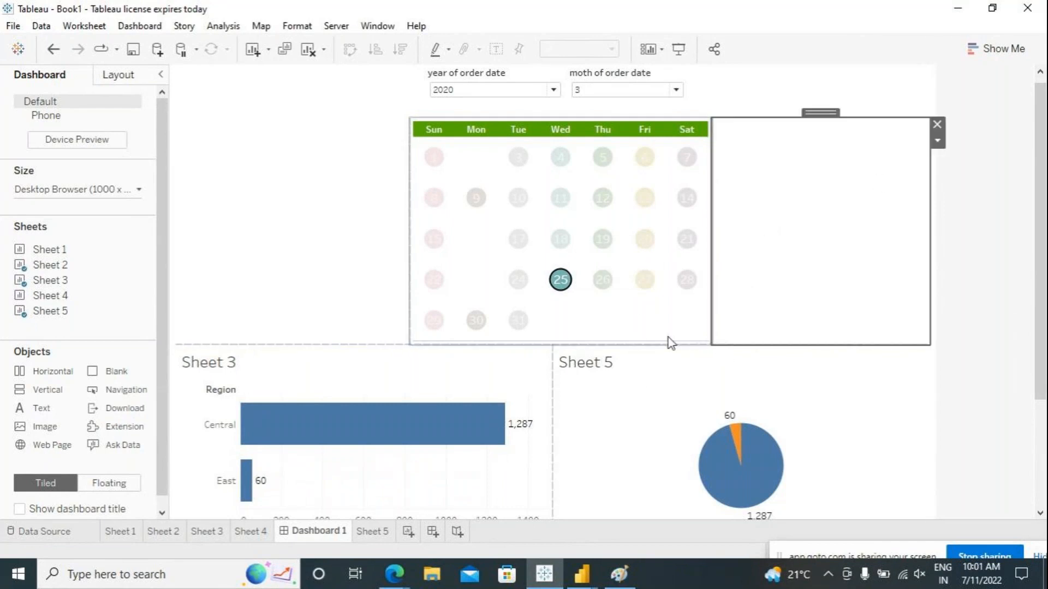
pyautogui.click(636, 304)
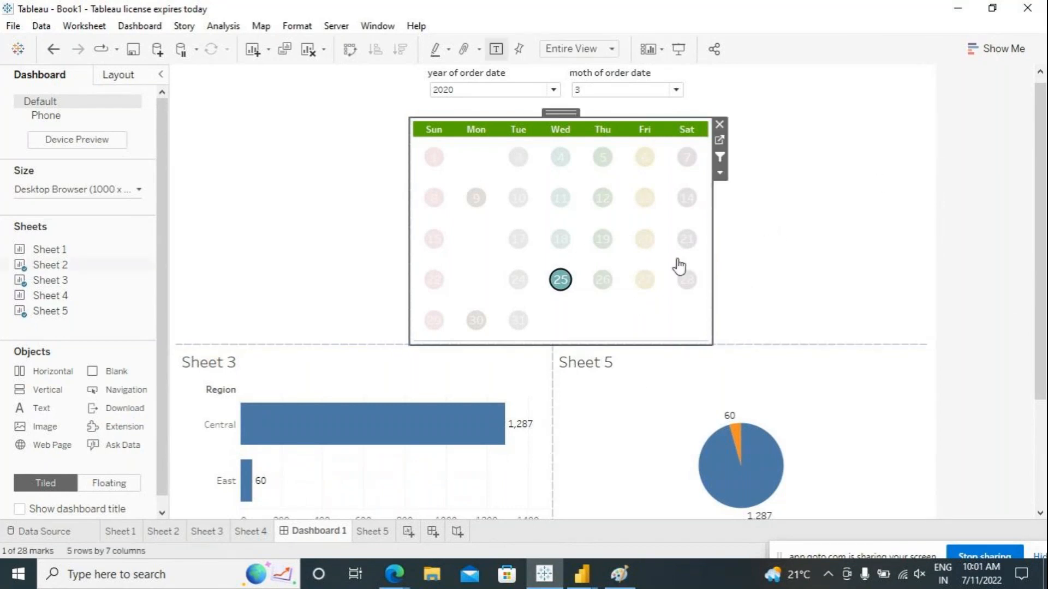
# On the calendar's source worksheet, add a Range of Dates filter on Order Date for 3/1/2020 to 3/31/2020 and show its filter control.
pyautogui.click(720, 140)
pyautogui.rightClick(103, 199)
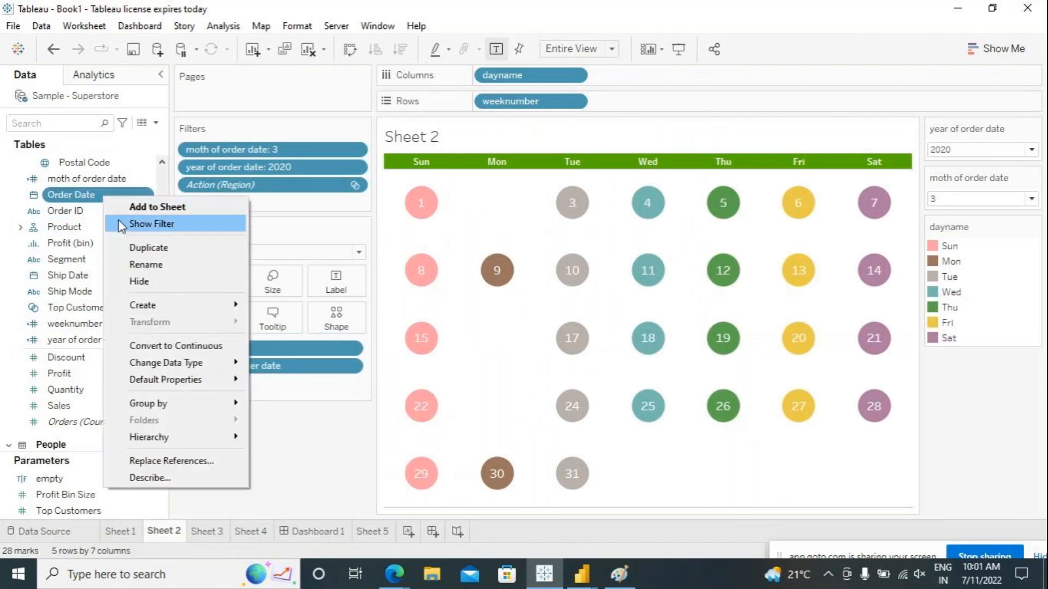
pyautogui.moveTo(98, 201); pyautogui.dragTo(231, 203)
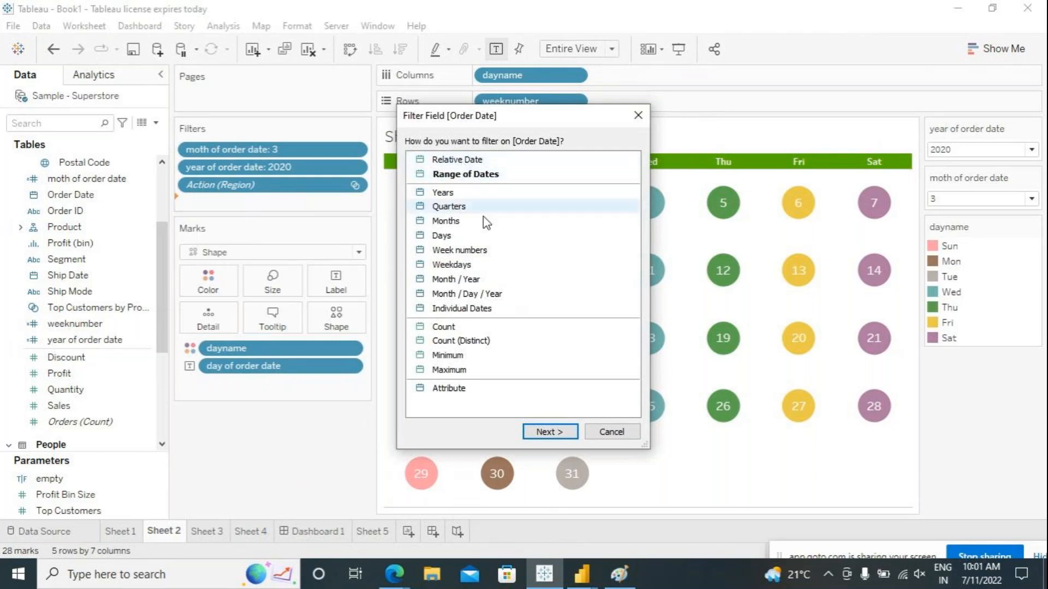
pyautogui.click(540, 432)
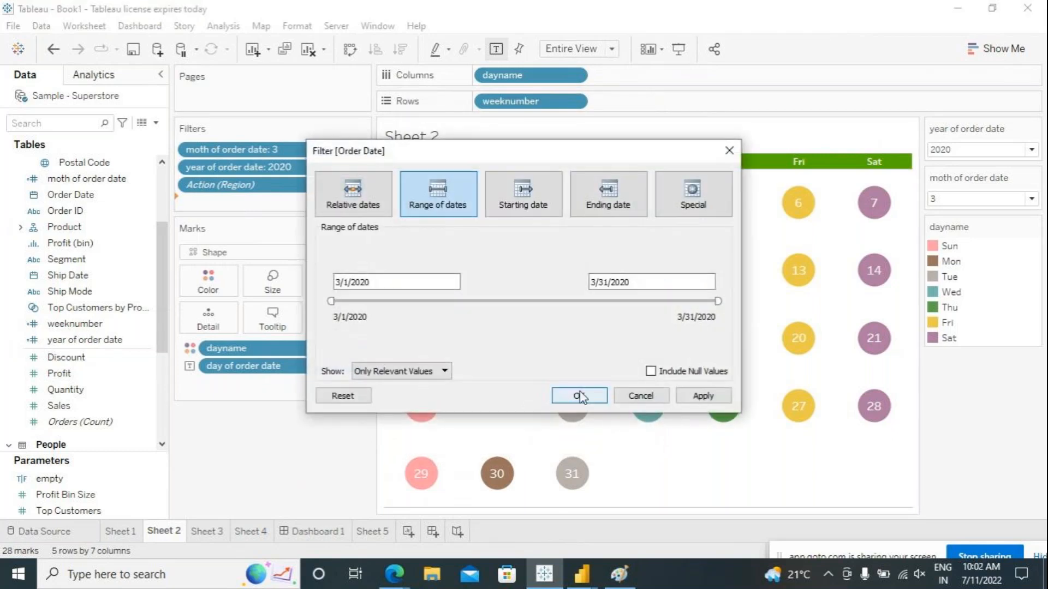
pyautogui.click(583, 398)
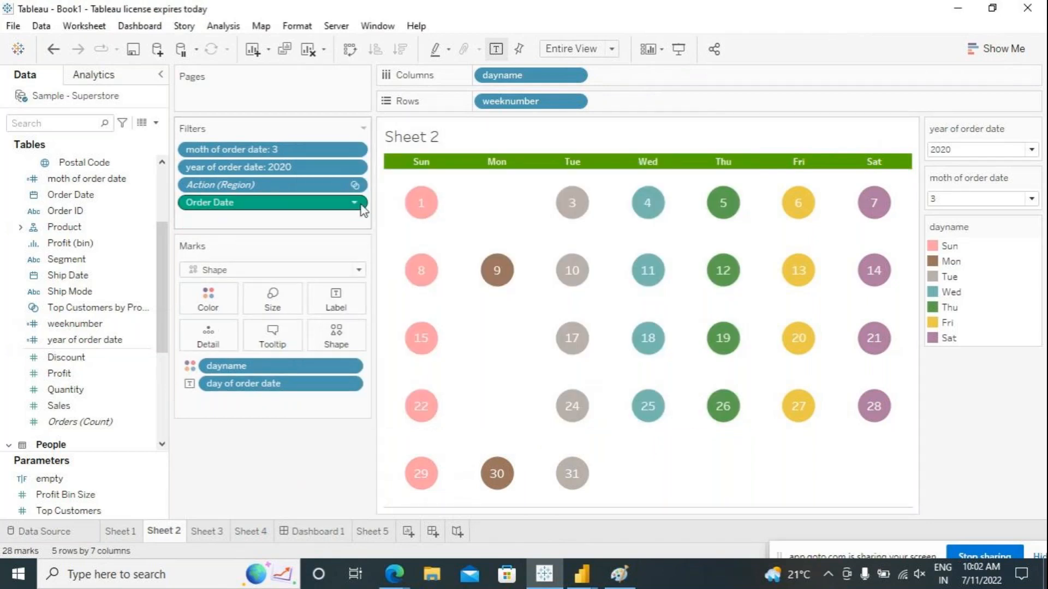
pyautogui.click(355, 204)
pyautogui.click(264, 135)
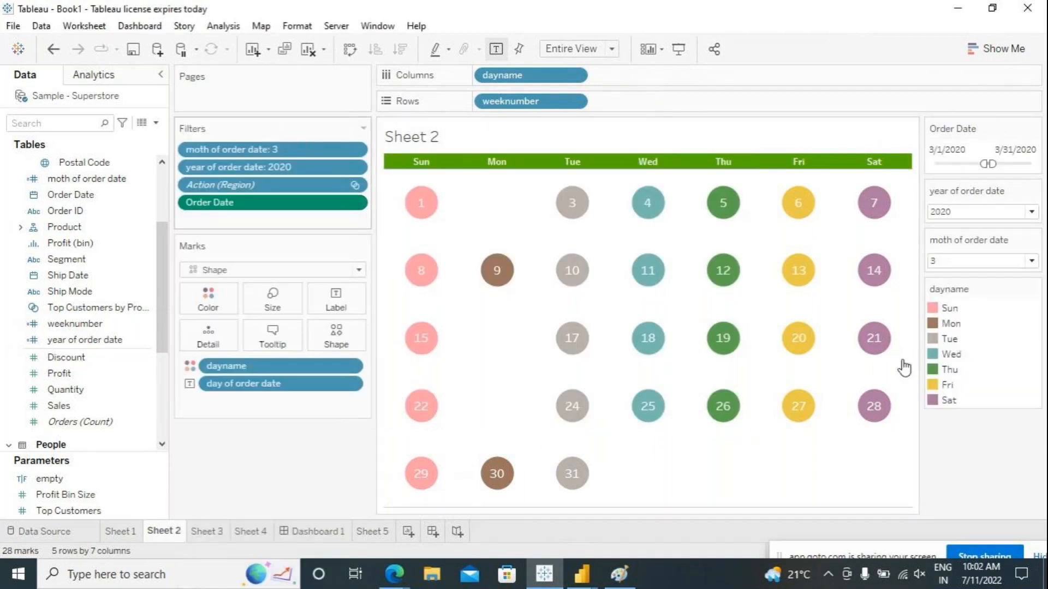
# Limit the calendar's Order Date range to 3/11/2020 through 3/20/2020.
pyautogui.click(947, 149)
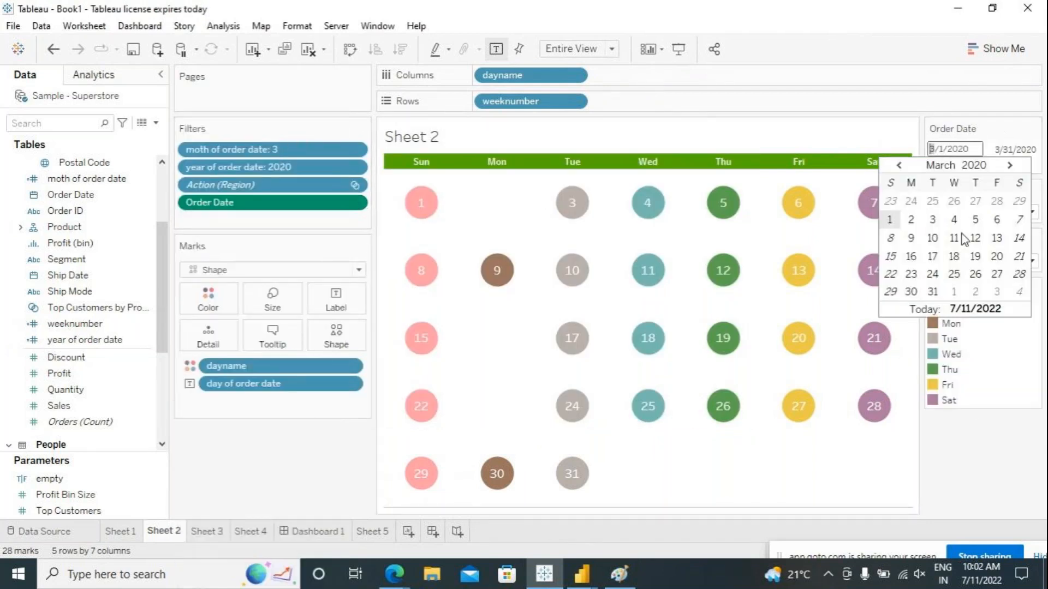
pyautogui.click(1021, 149)
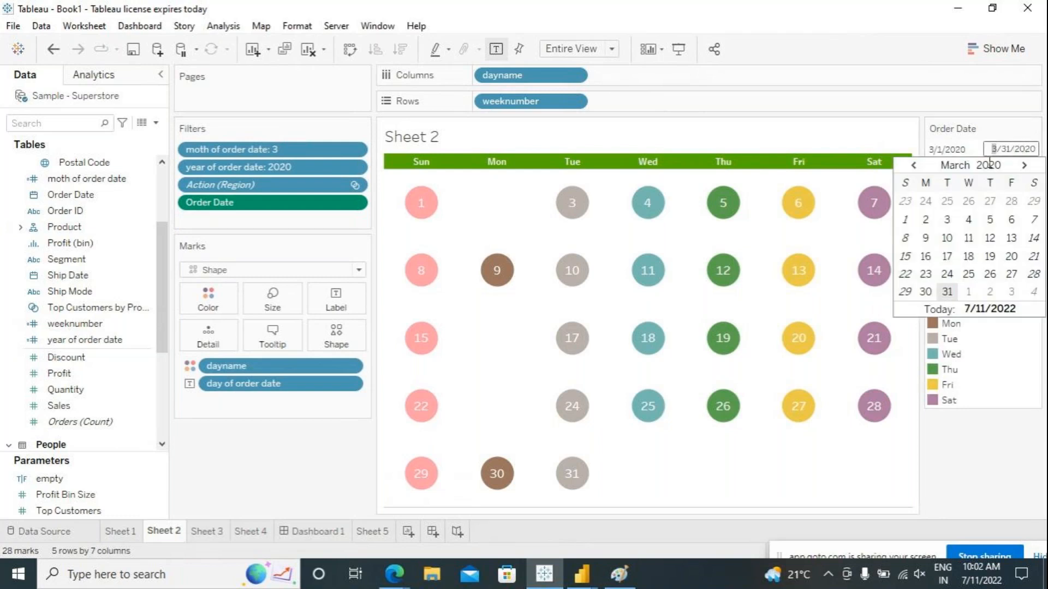
pyautogui.click(963, 149)
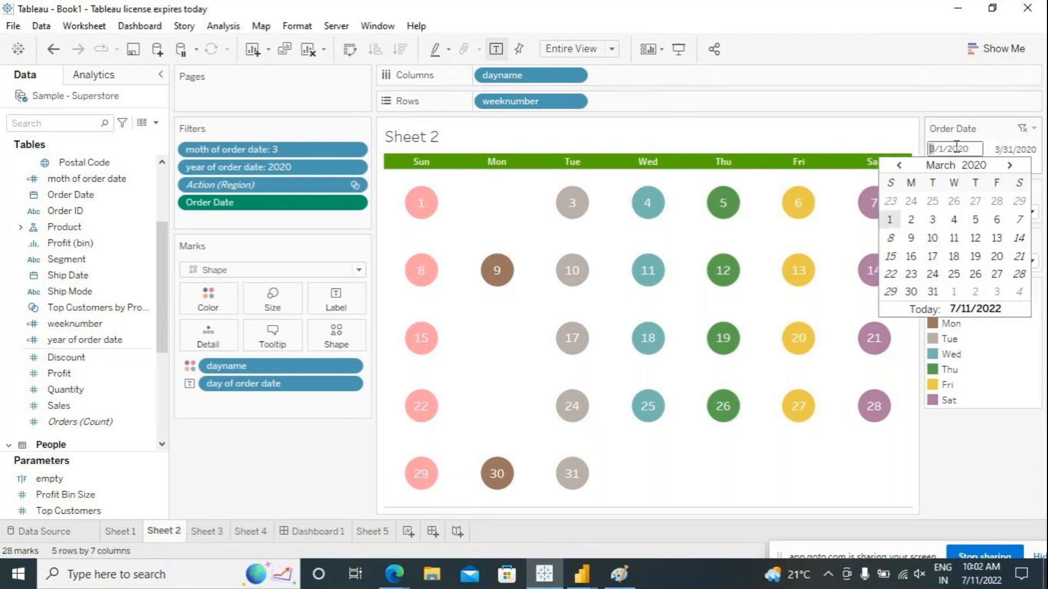
pyautogui.click(953, 238)
pyautogui.click(1019, 149)
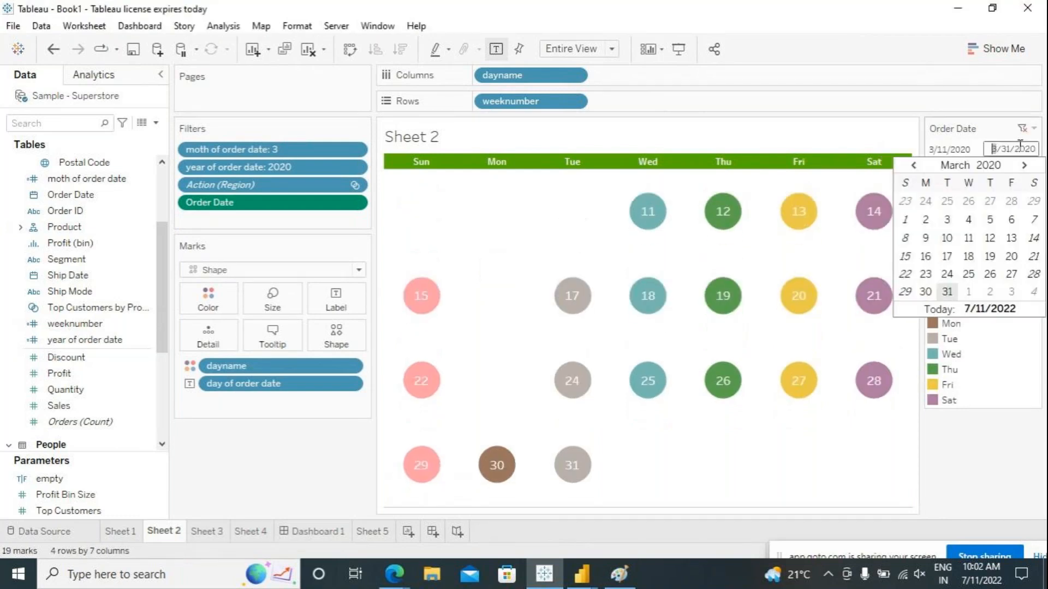
pyautogui.click(1011, 257)
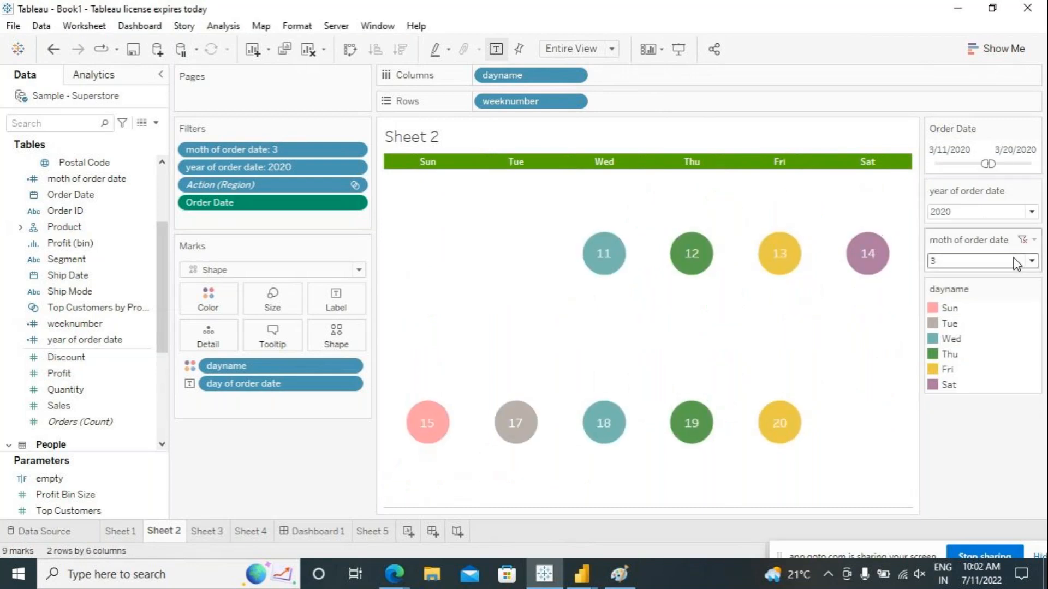
# Widen the filter and legend area beside the calendar and set the Order Date range's end date to 3/31/2020.
pyautogui.moveTo(920, 304); pyautogui.dragTo(846, 298)
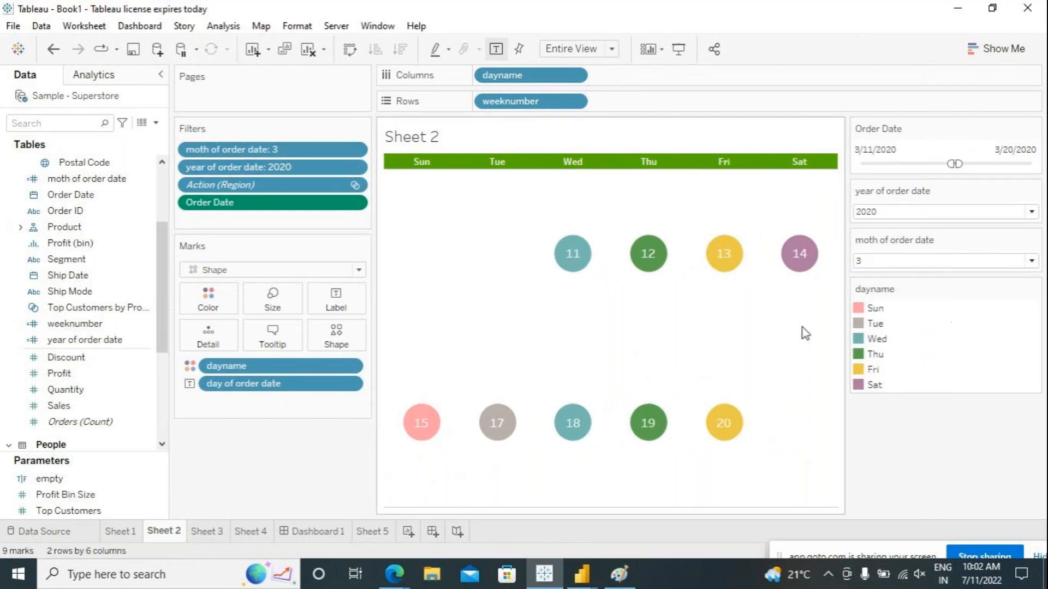
pyautogui.click(1012, 149)
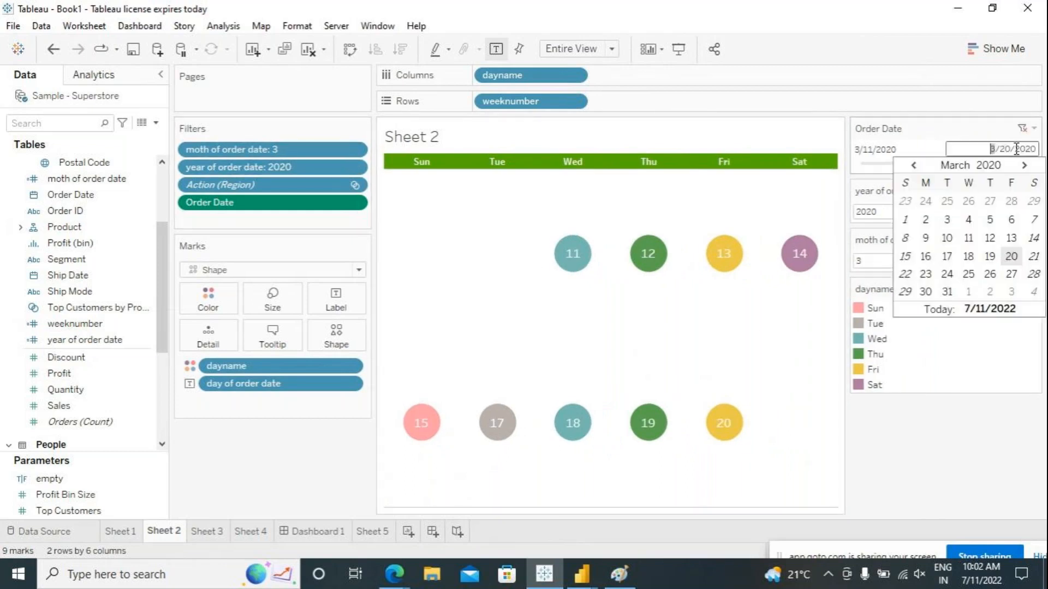
pyautogui.click(948, 294)
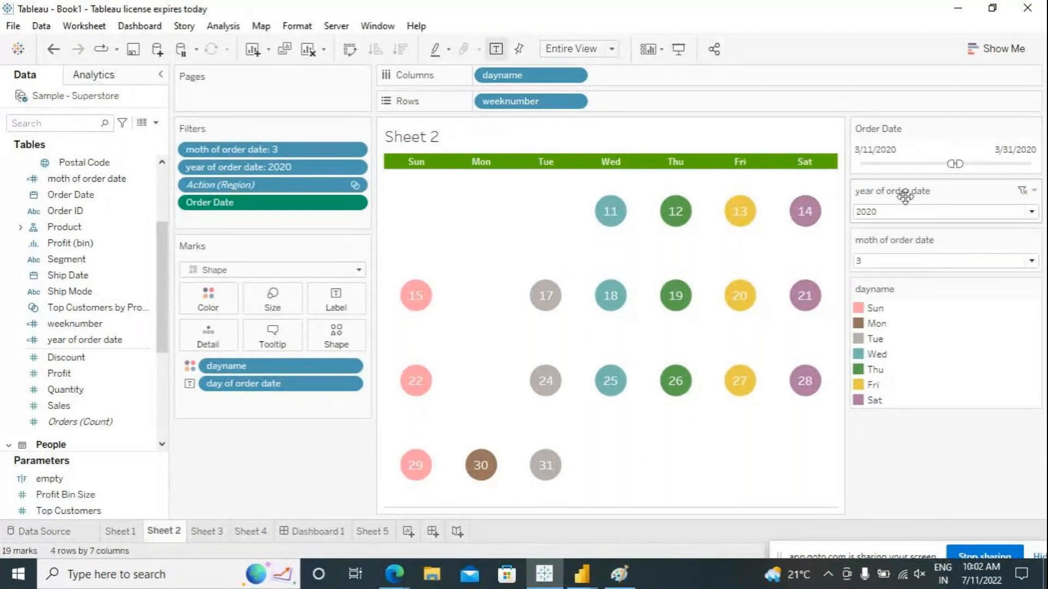
# Look through Dashboard 1 and the worksheets Sheet 5 back to Sheet 2 to examine their filters, and return to Dashboard 1.
pyautogui.click(319, 529)
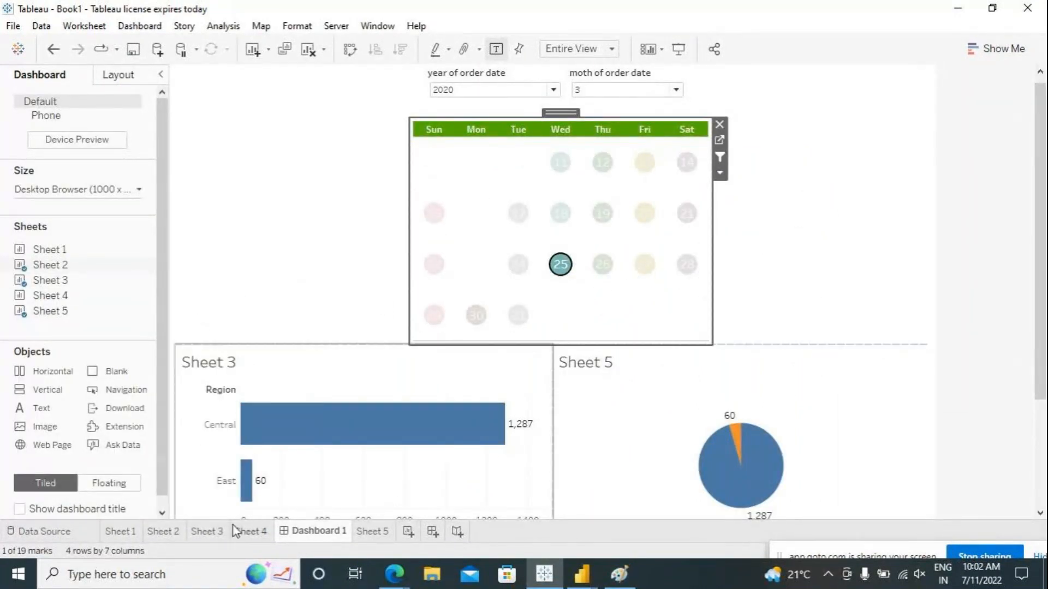
pyautogui.click(372, 530)
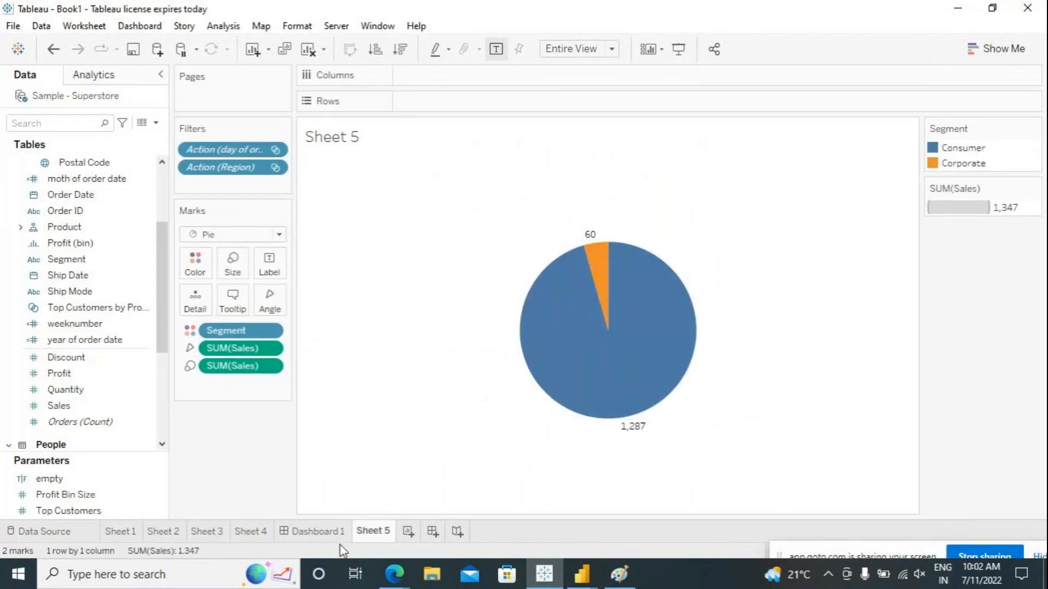
pyautogui.click(319, 531)
pyautogui.click(251, 531)
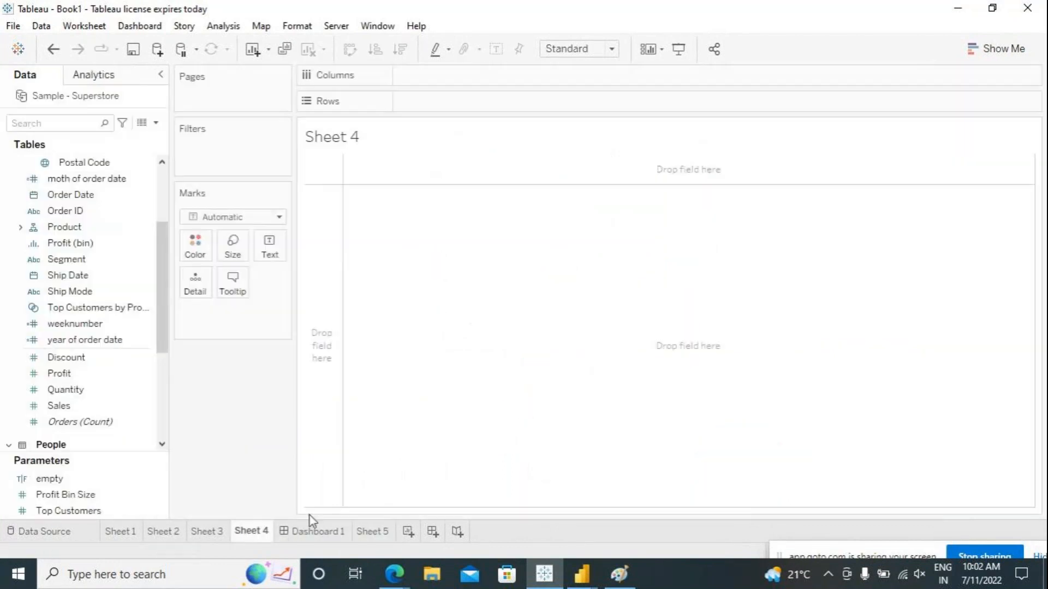
pyautogui.click(205, 535)
pyautogui.click(152, 535)
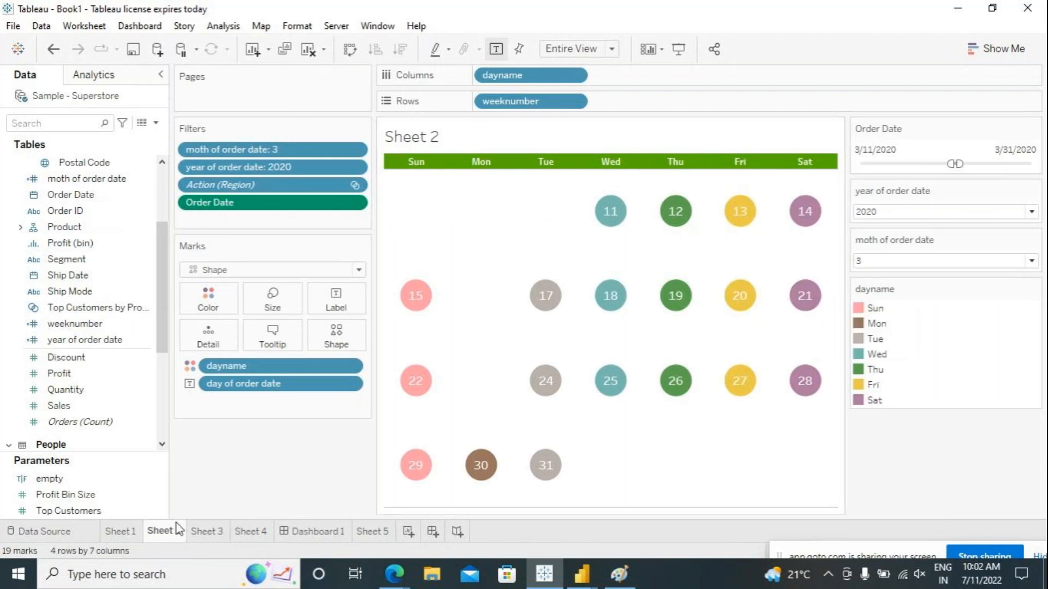
pyautogui.click(323, 533)
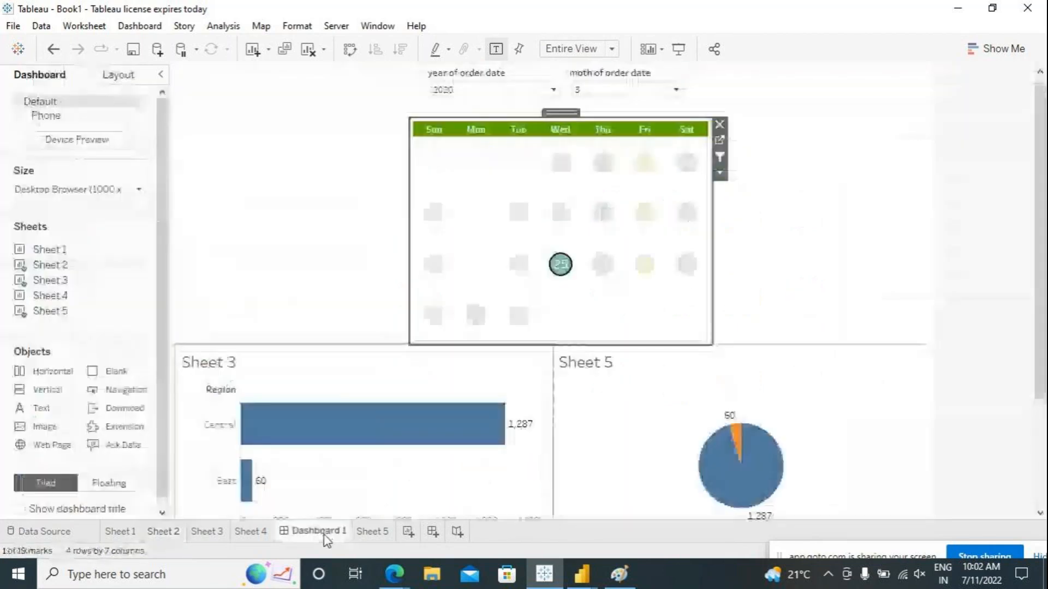
# Show the calendar's day of order date filter on the dashboard and remove the filter control again.
pyautogui.click(809, 289)
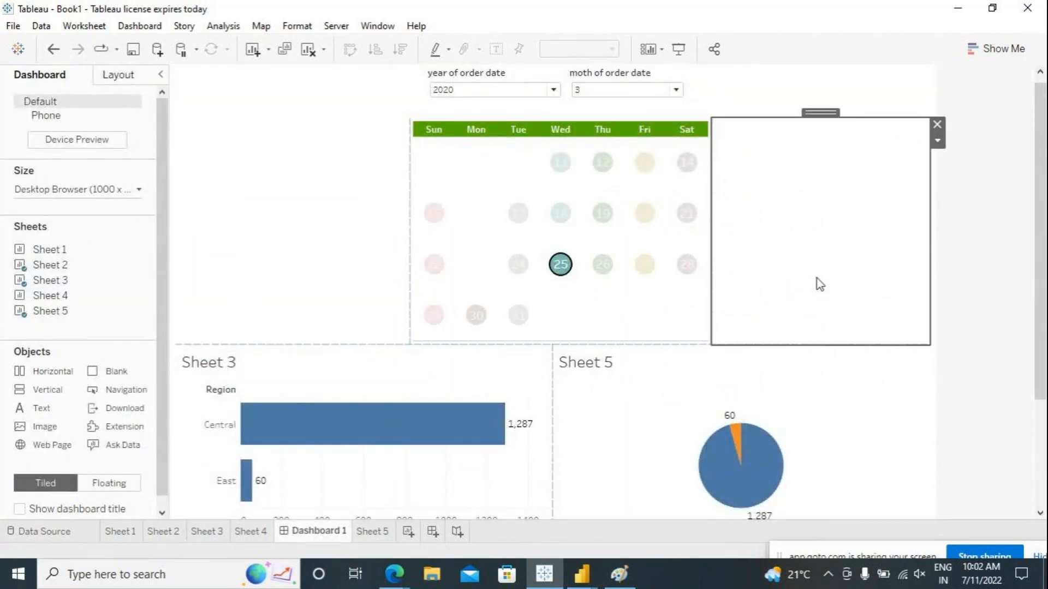
pyautogui.click(655, 318)
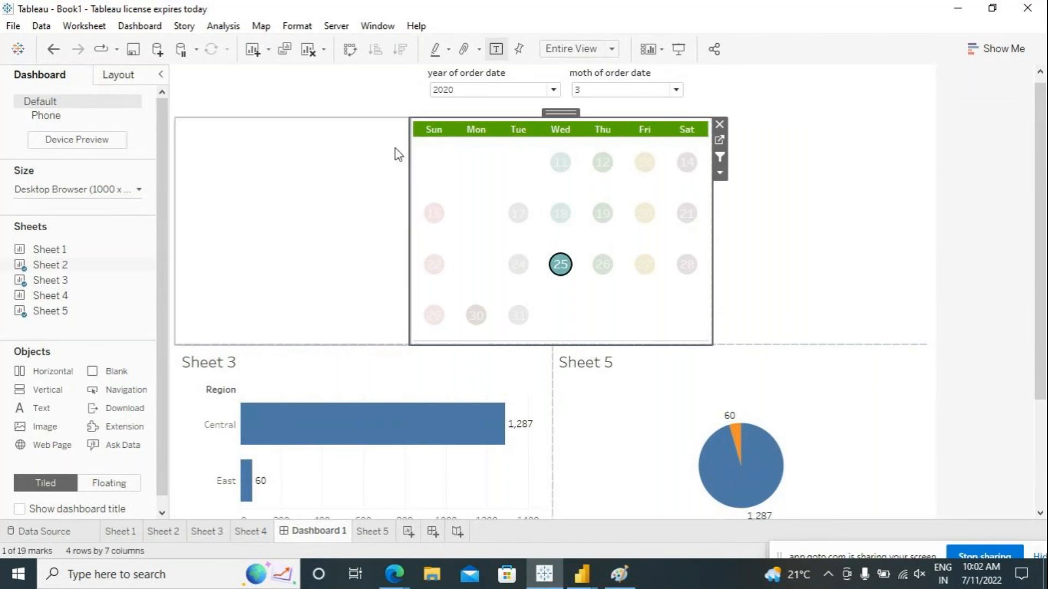
pyautogui.click(719, 173)
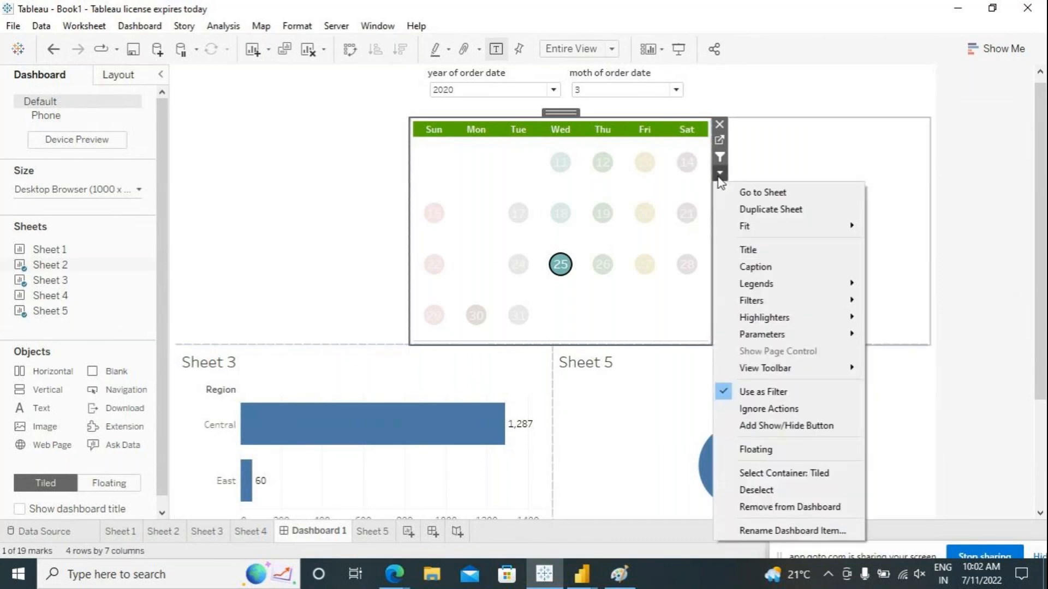
pyautogui.moveTo(807, 304)
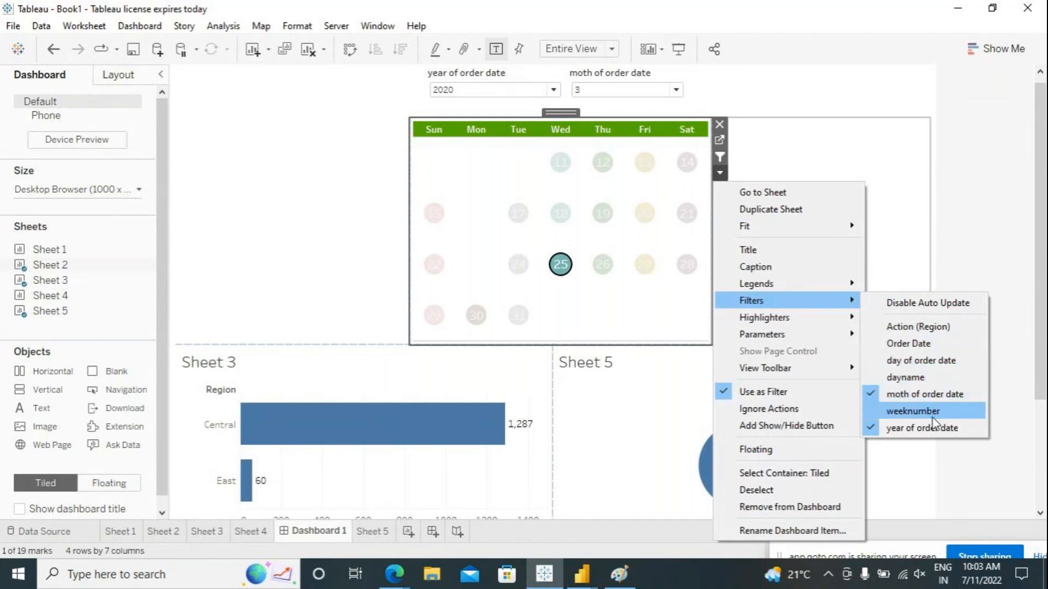
pyautogui.click(922, 361)
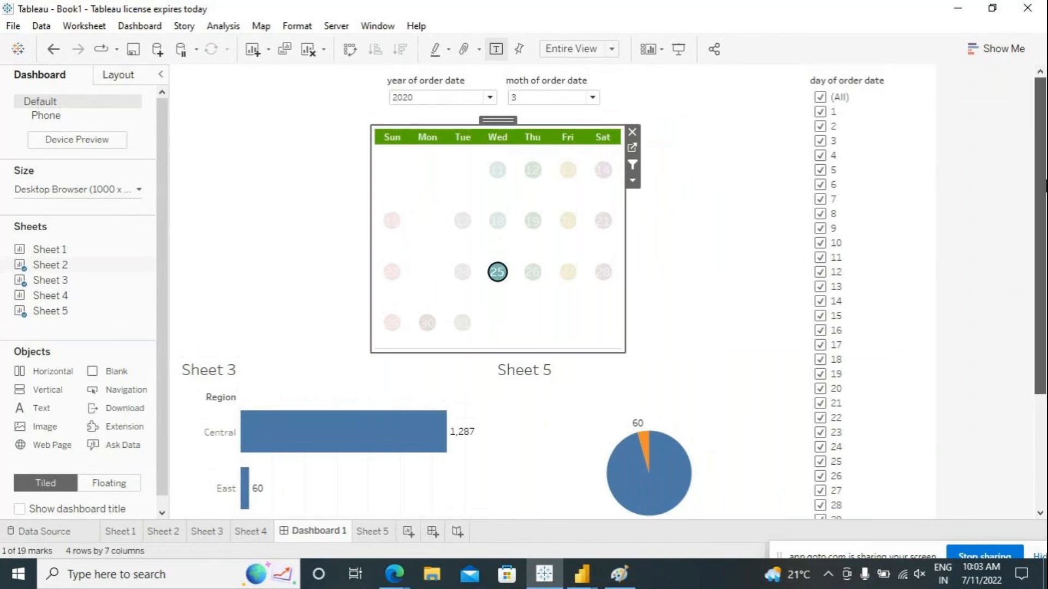
pyautogui.click(890, 102)
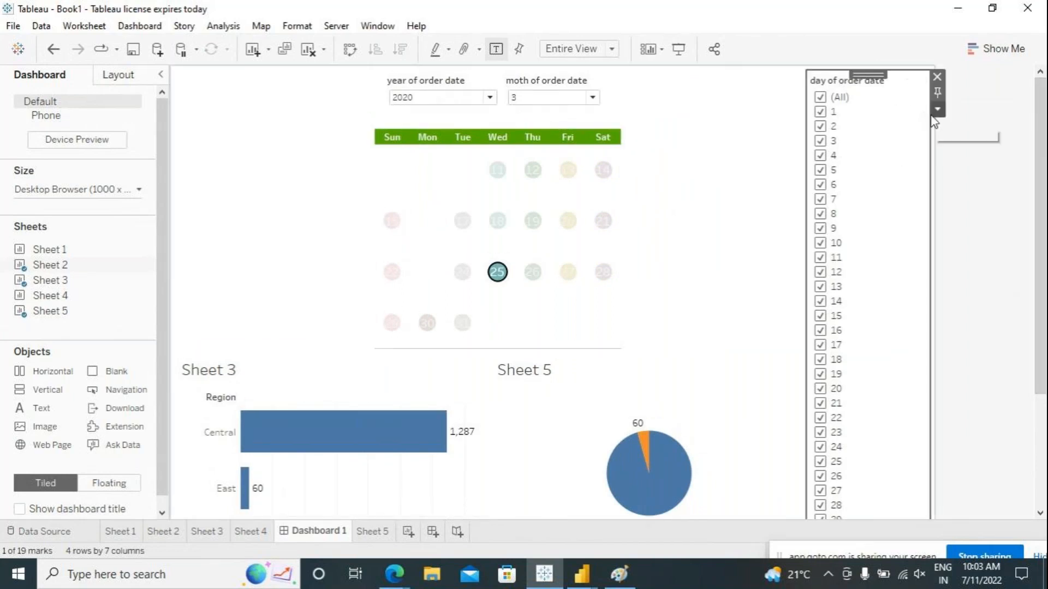
pyautogui.click(938, 80)
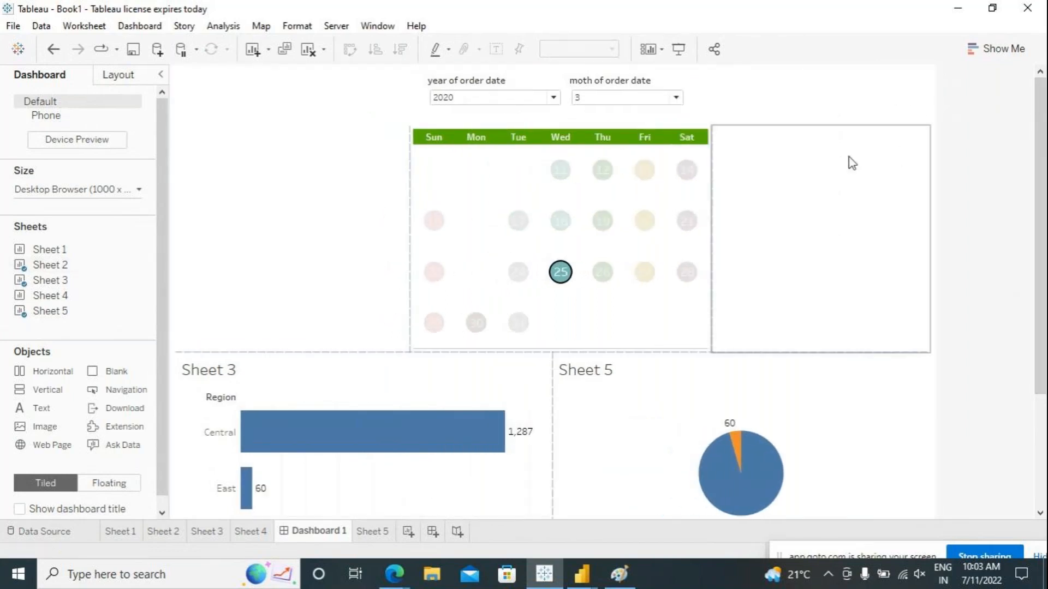
# Check which filters the Sheet 3 bar chart offers on the dashboard, view the Sheet 2 worksheet, and return to Dashboard 1.
pyautogui.click(522, 369)
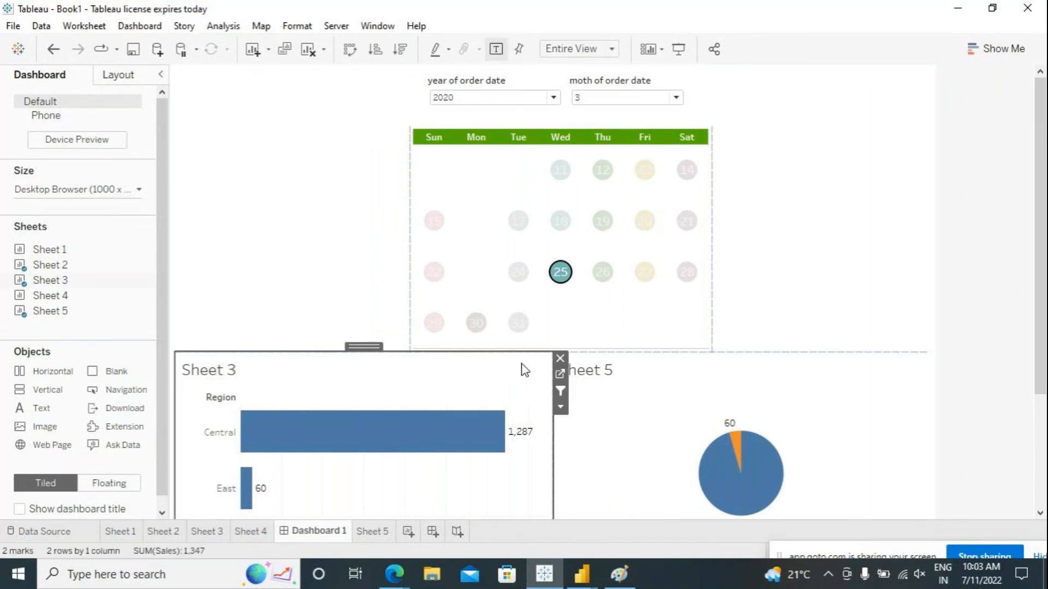
pyautogui.click(559, 416)
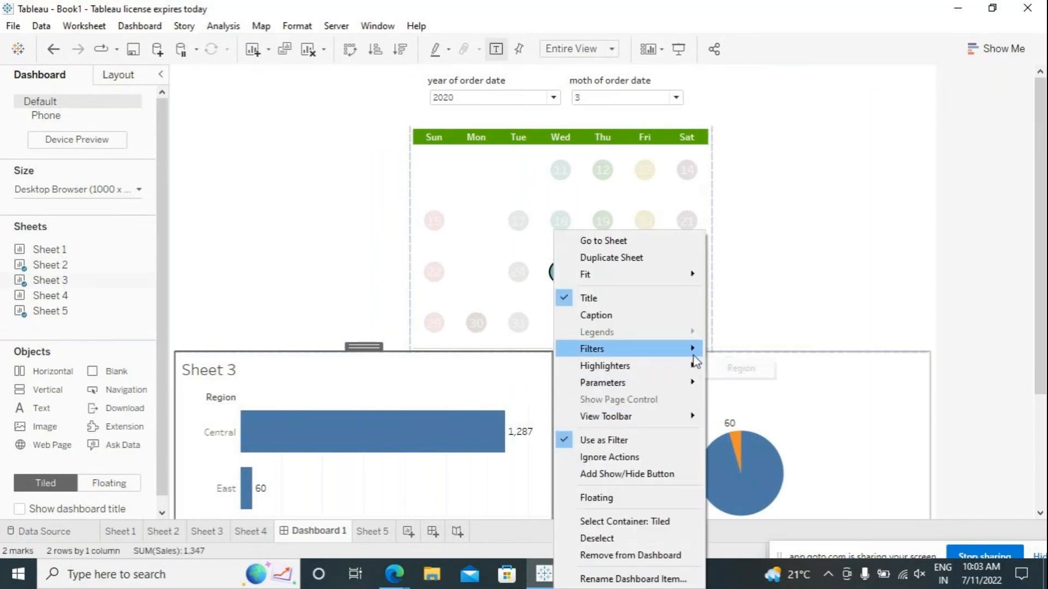
pyautogui.moveTo(696, 355)
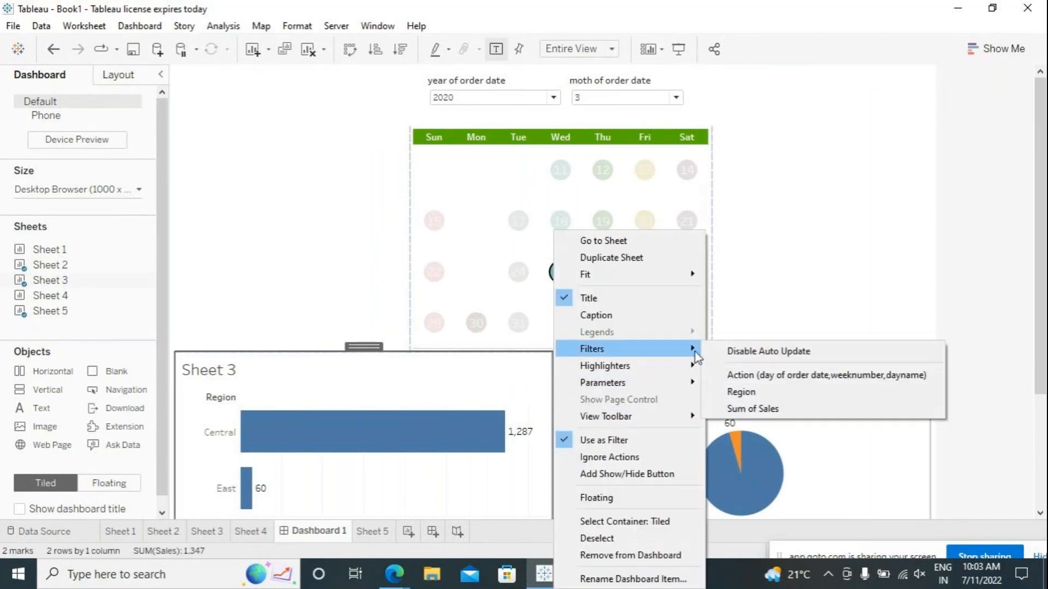
pyautogui.click(922, 257)
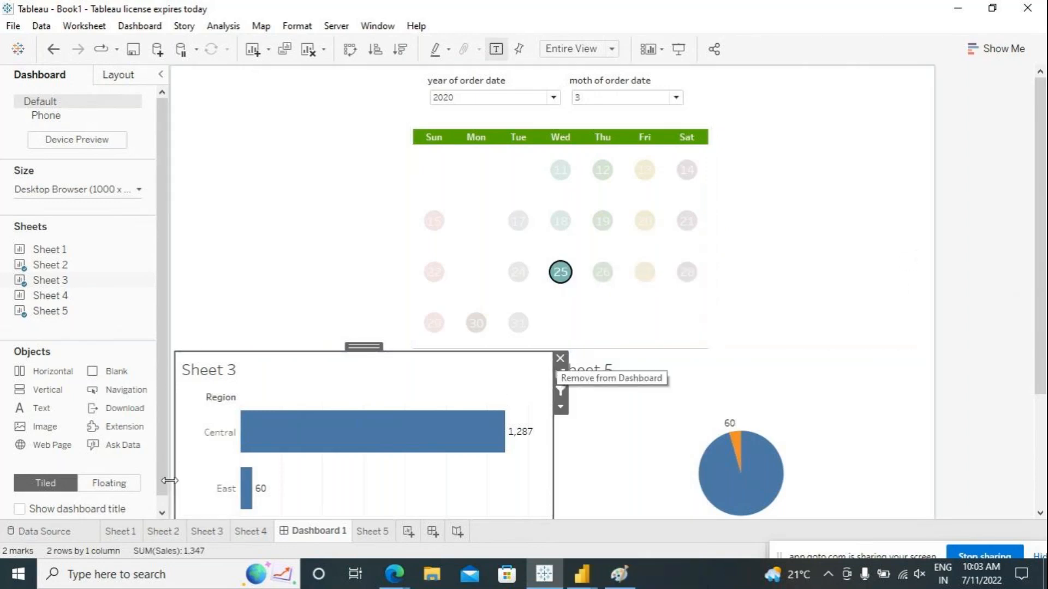
pyautogui.click(164, 532)
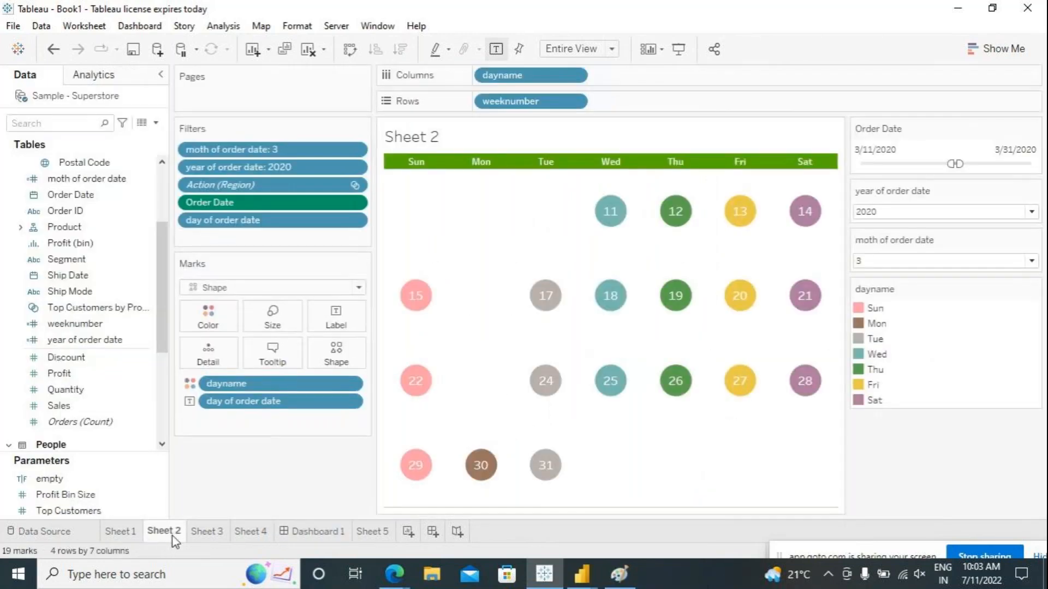
pyautogui.click(320, 533)
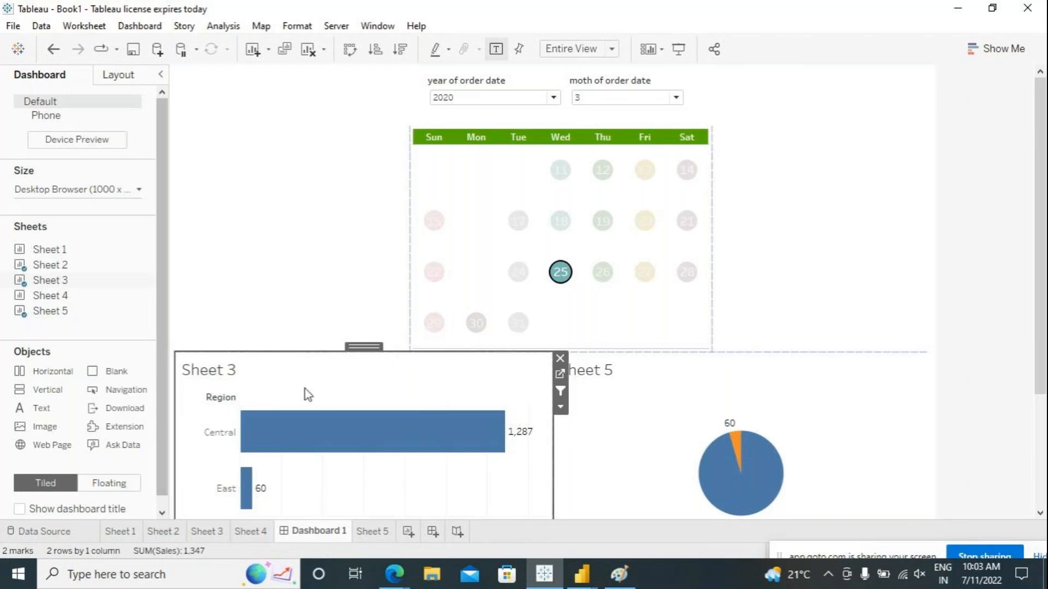
# Check which filters the Sheet 5 pie chart offers on the dashboard, without adding any.
pyautogui.click(719, 390)
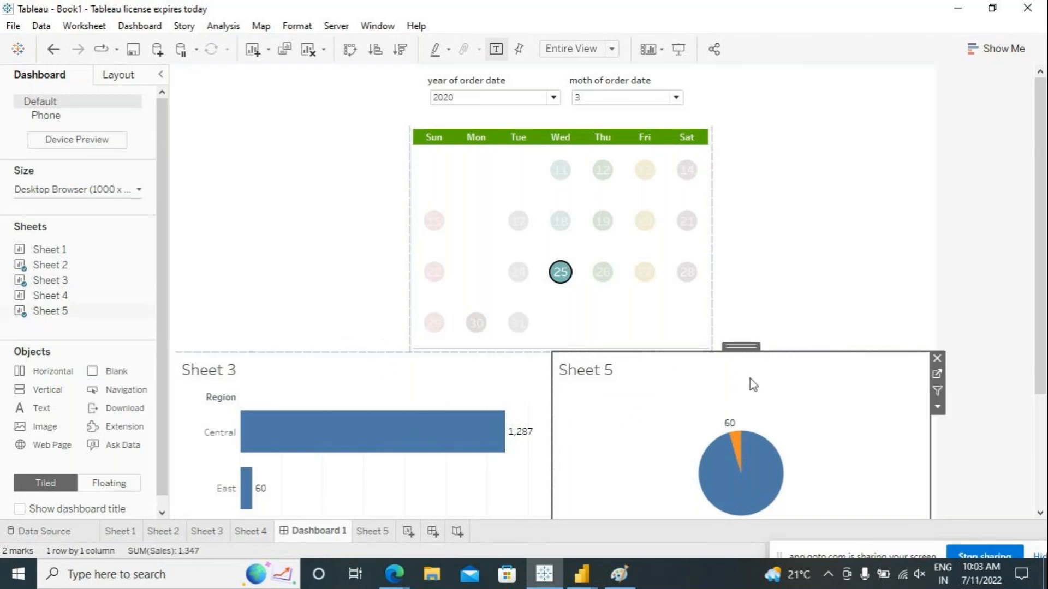
pyautogui.click(939, 411)
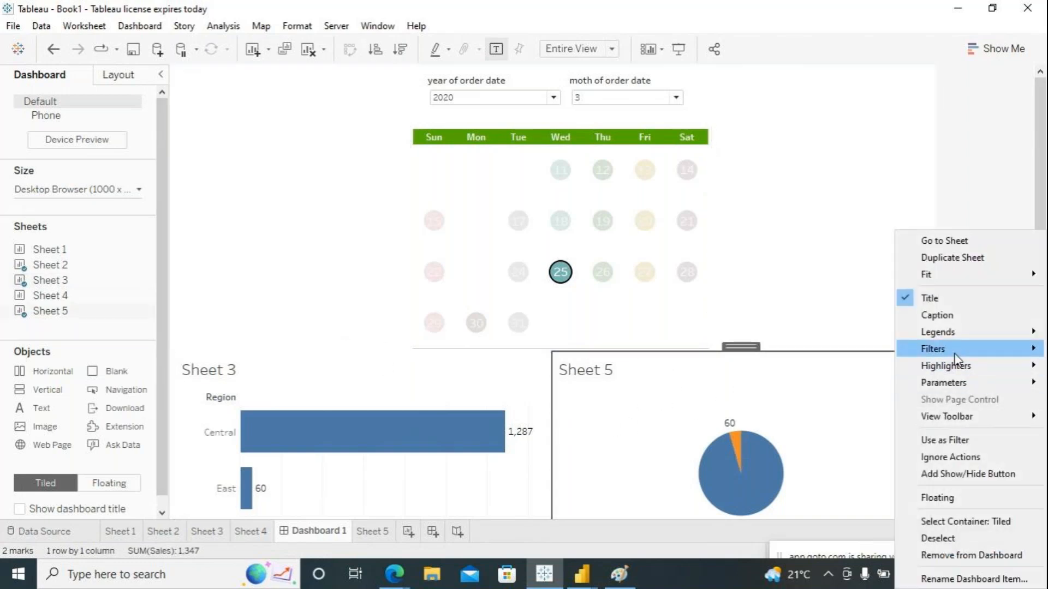
pyautogui.moveTo(956, 360)
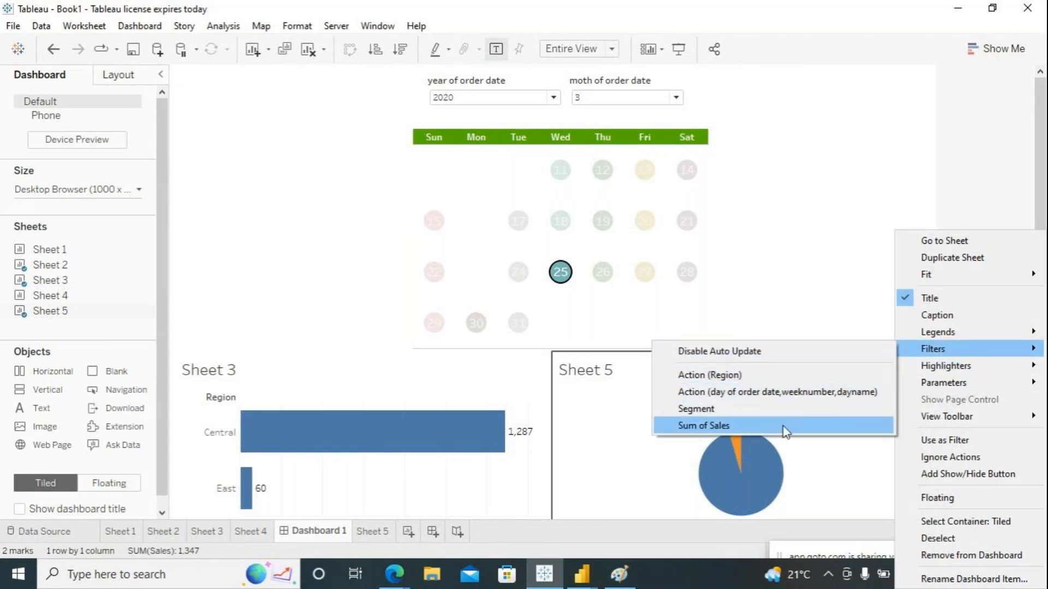
pyautogui.click(613, 445)
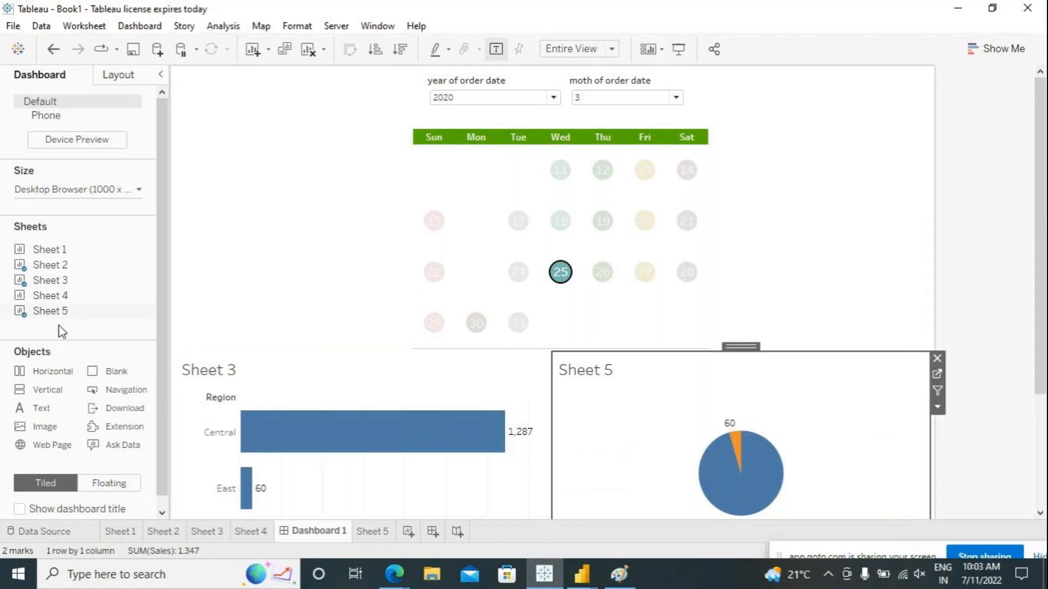
# Show the calendar's Order Date range filter on the dashboard and place it directly before the year of order date filter.
pyautogui.moveTo(58, 267)
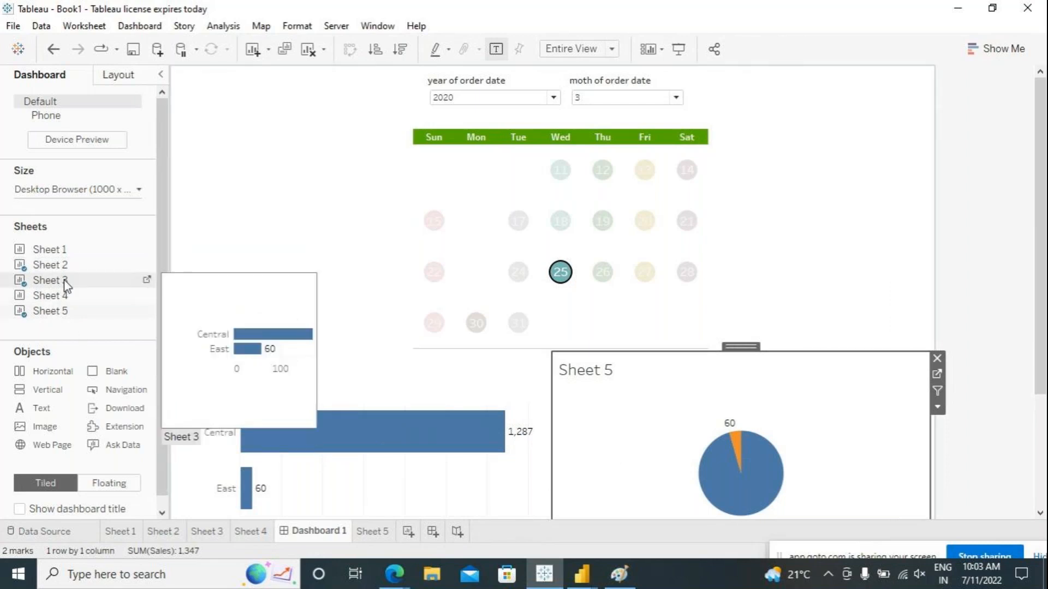
pyautogui.click(40, 266)
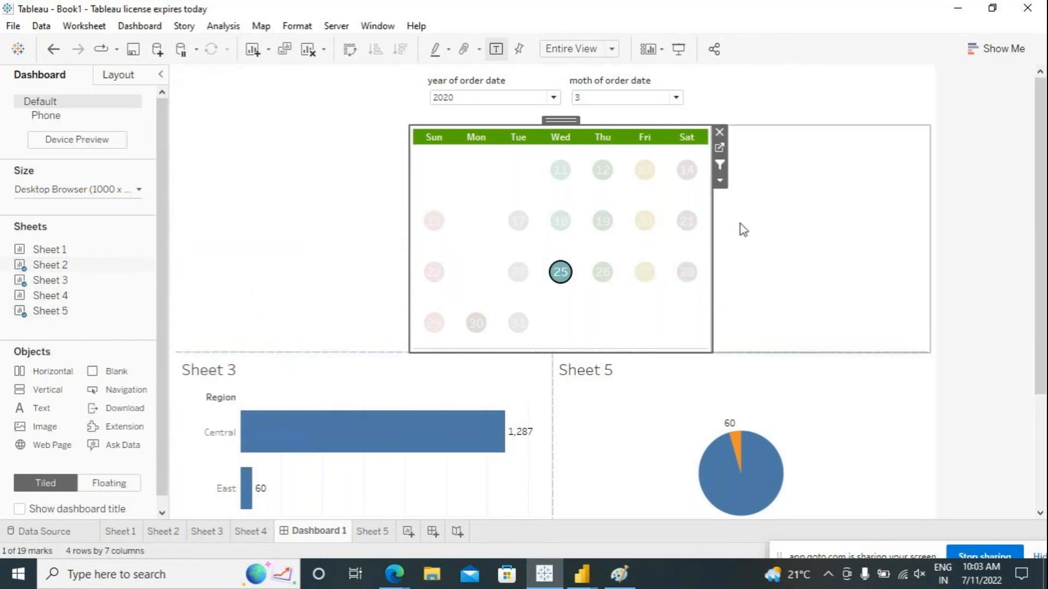
pyautogui.click(719, 180)
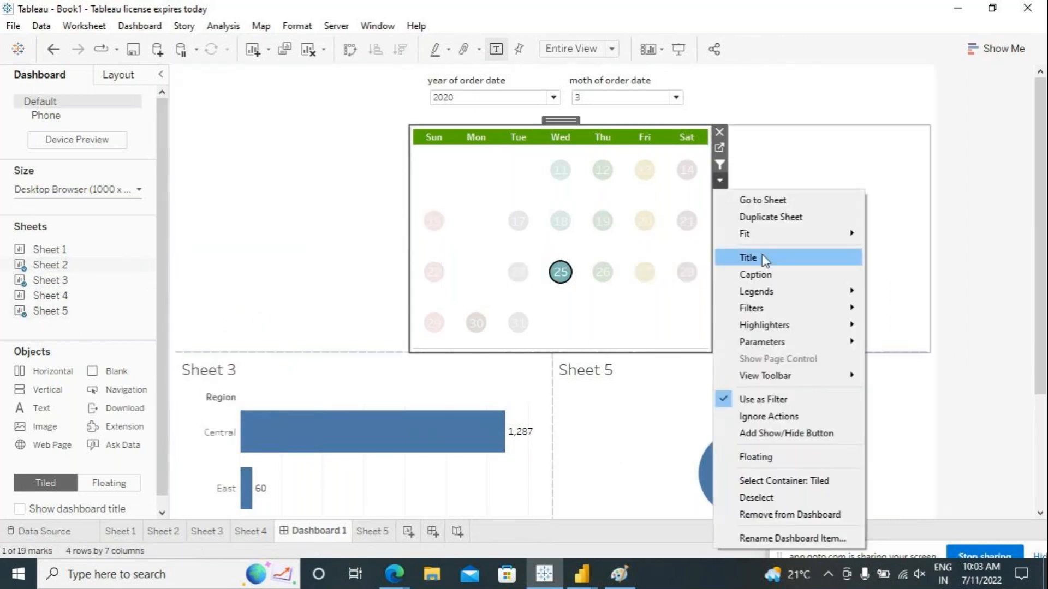
pyautogui.click(919, 352)
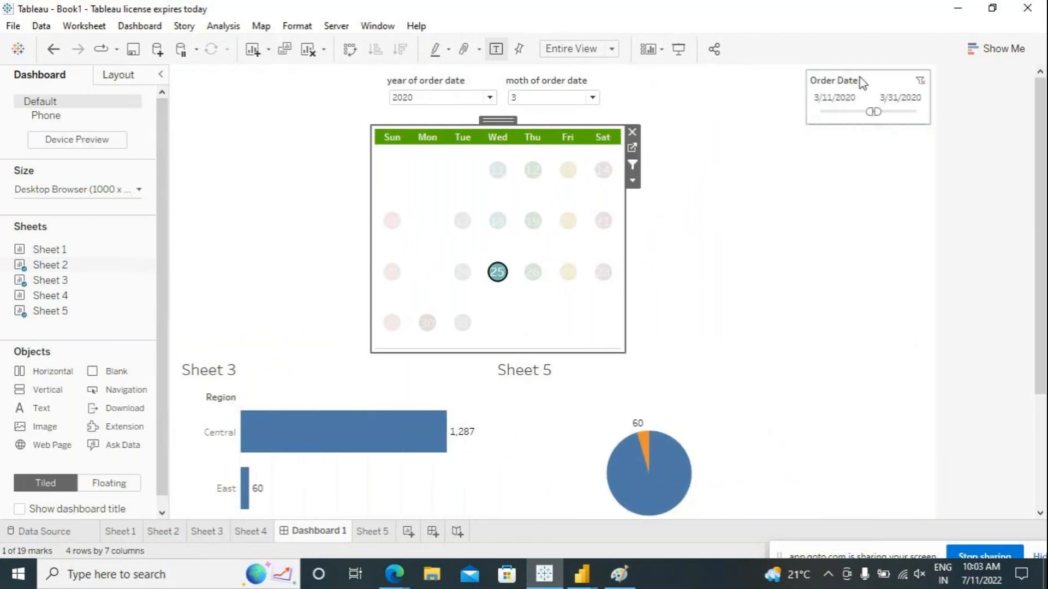
pyautogui.click(870, 82)
pyautogui.moveTo(868, 74); pyautogui.dragTo(311, 99)
pyautogui.press('Return')
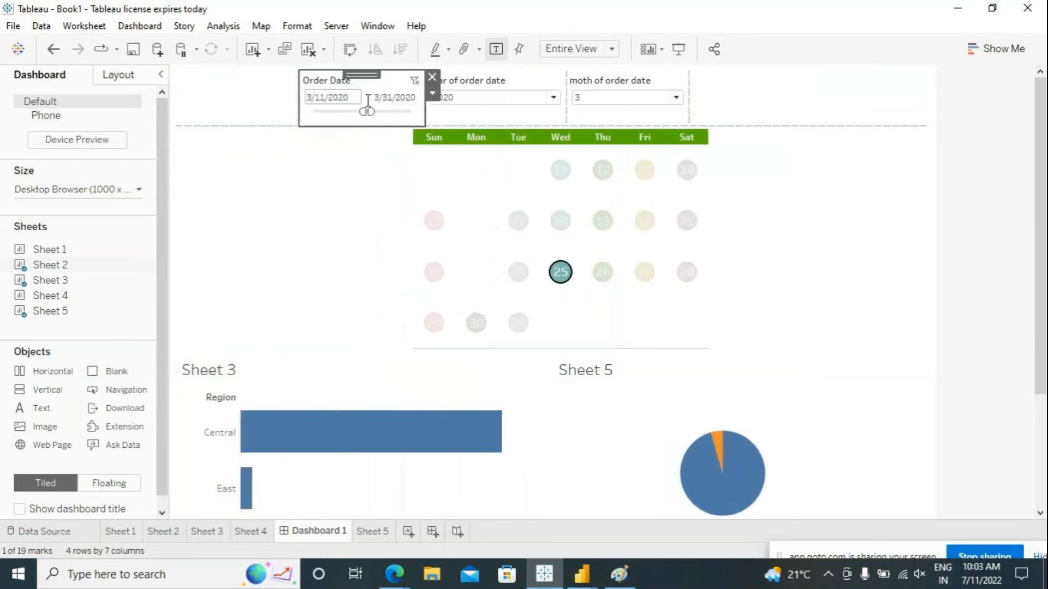
# Widen the year of order date and moth of order date filter controls above the calendar.
pyautogui.moveTo(424, 115); pyautogui.dragTo(430, 114)
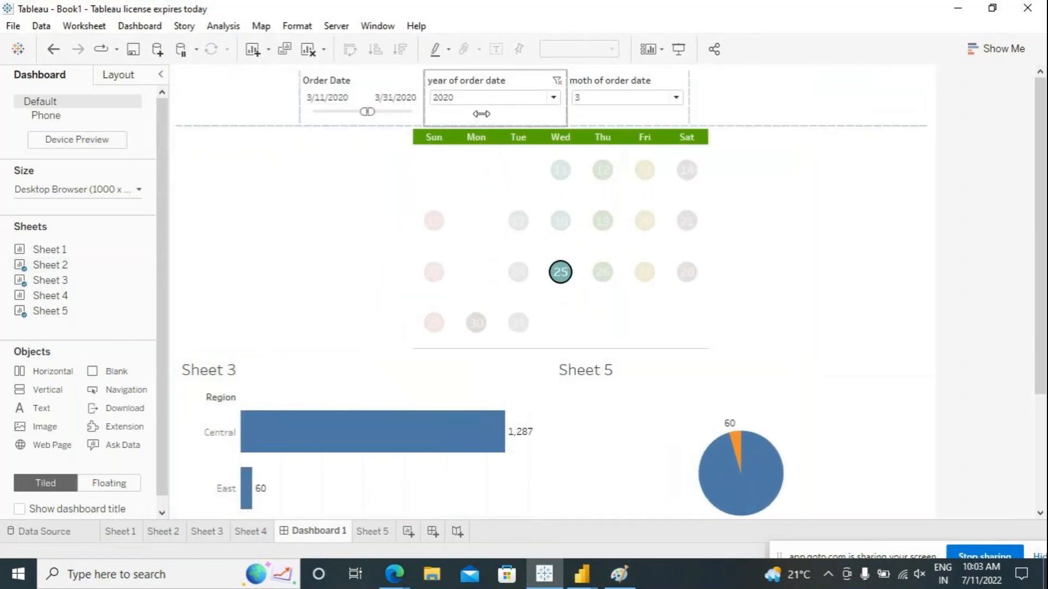
pyautogui.moveTo(566, 116); pyautogui.dragTo(590, 119)
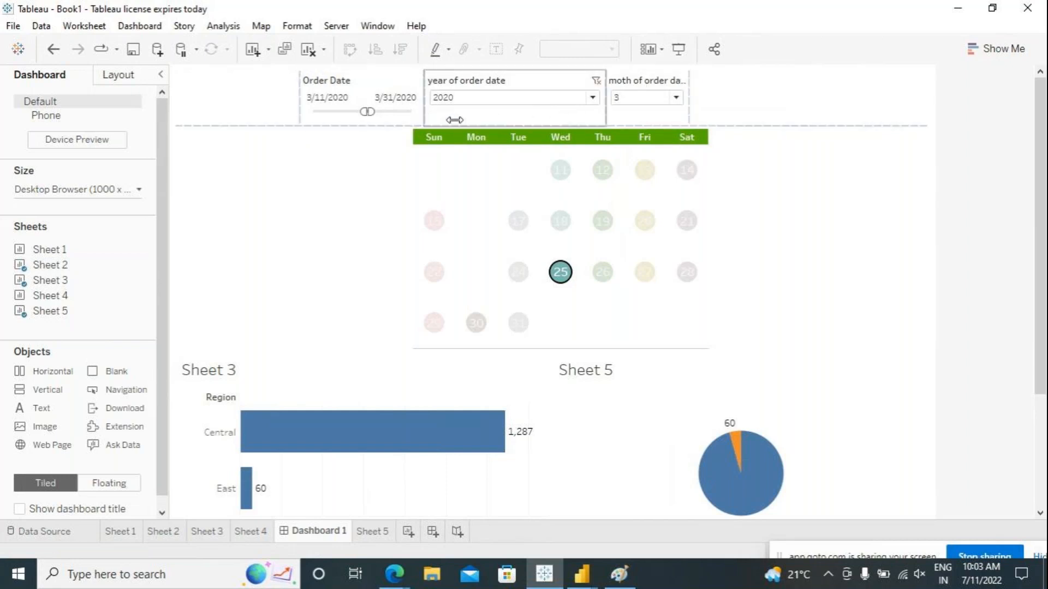
pyautogui.moveTo(691, 119); pyautogui.dragTo(786, 117)
# Set the end date of the Order Date range filter to 4/30/2020.
pyautogui.click(381, 97)
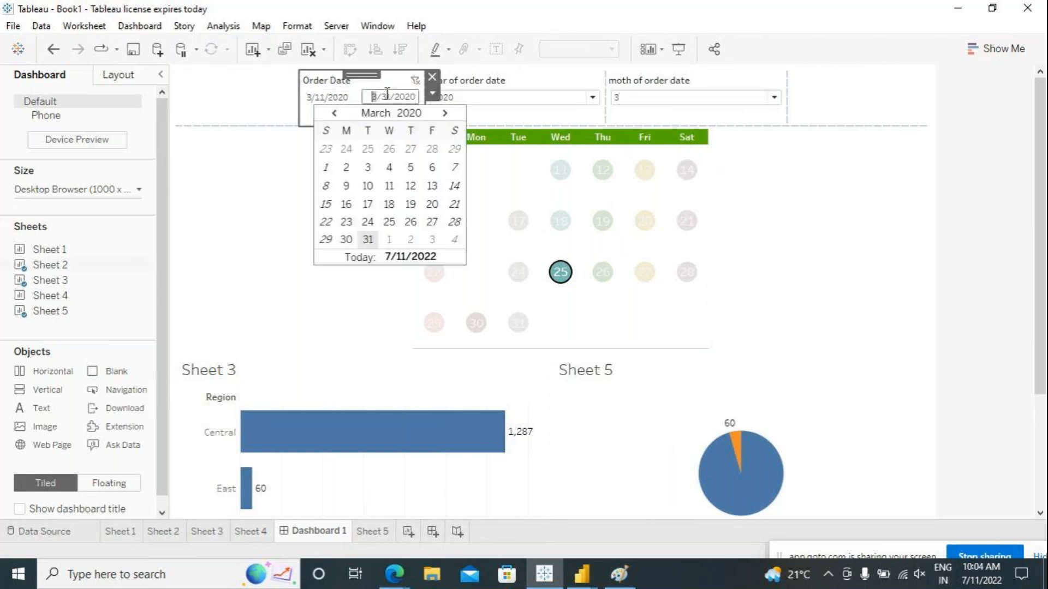
pyautogui.click(446, 113)
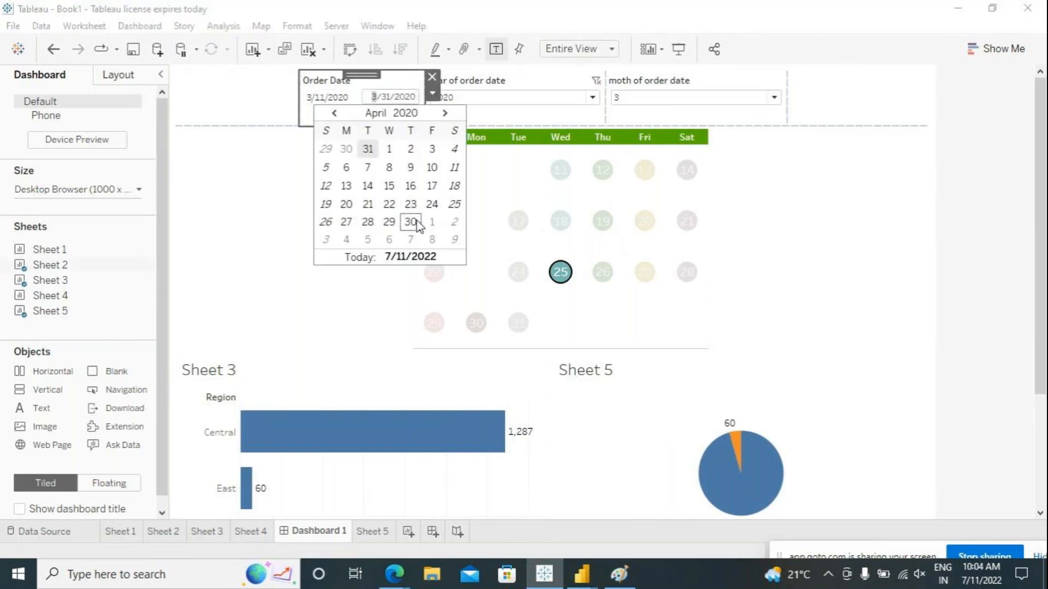
pyautogui.click(410, 223)
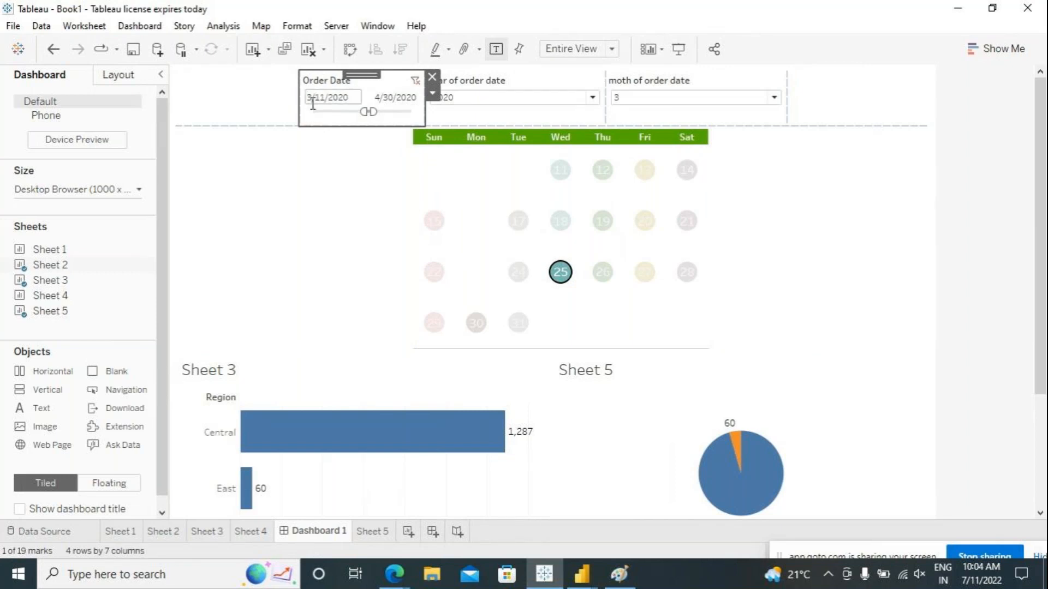
pyautogui.moveTo(314, 104); pyautogui.dragTo(889, 262)
pyautogui.moveTo(1036, 368); pyautogui.dragTo(1032, 370)
pyautogui.scroll(1, 1035, 375)
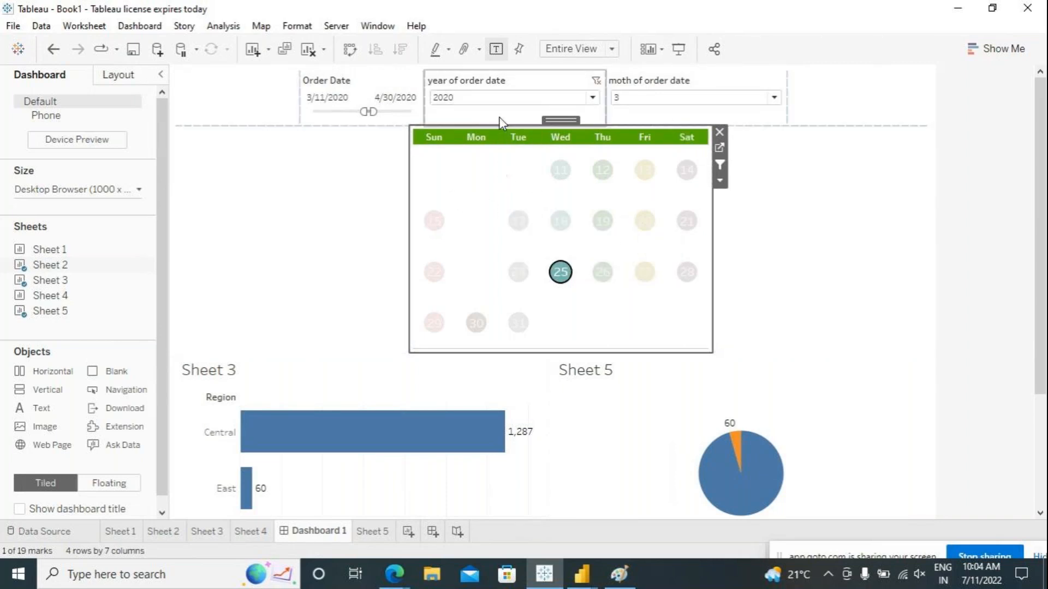
# Set the moth of order date filter to 4 and check the calendar, bar chart and pie chart.
pyautogui.click(661, 101)
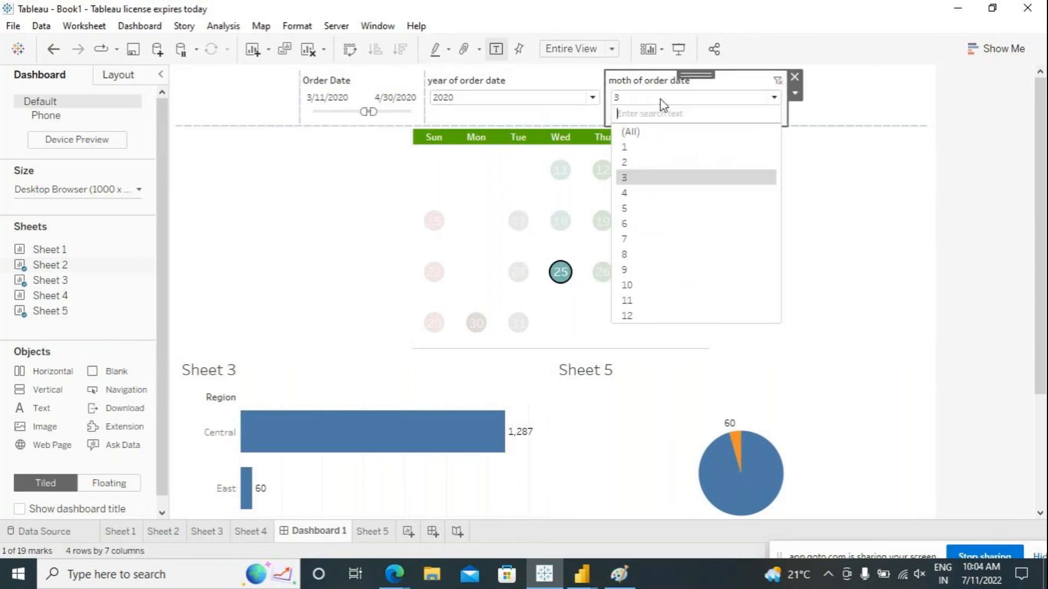
pyautogui.click(639, 195)
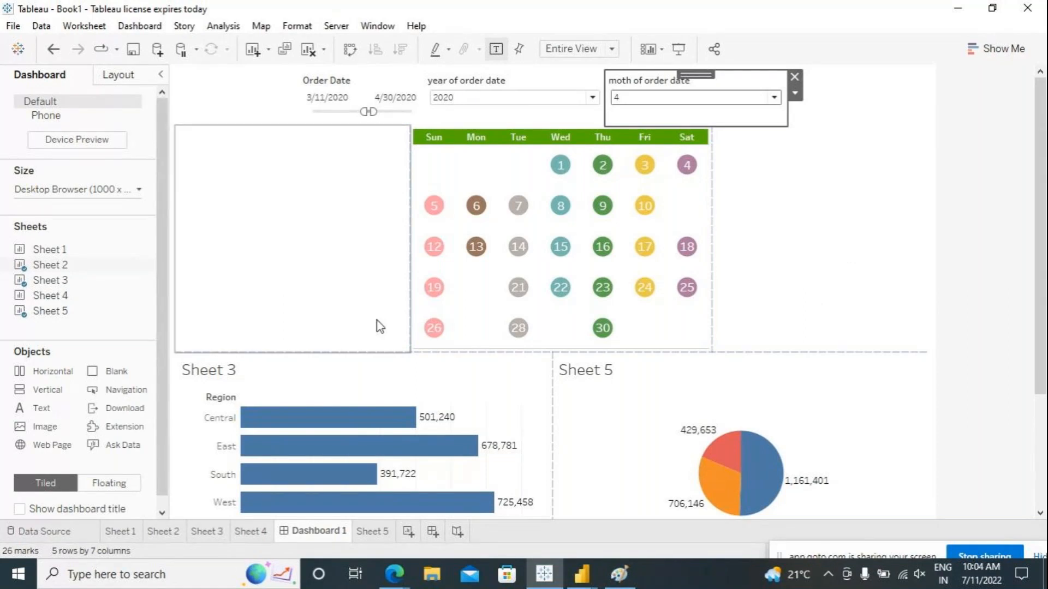
pyautogui.scroll(-2, 376, 260)
pyautogui.scroll(-1, 379, 266)
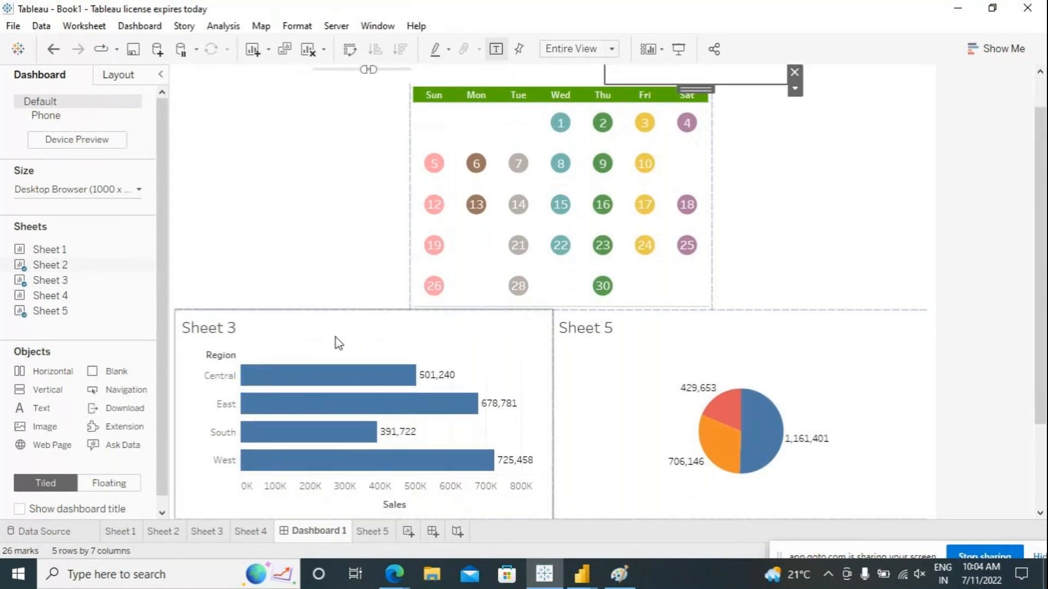
pyautogui.scroll(2, 338, 343)
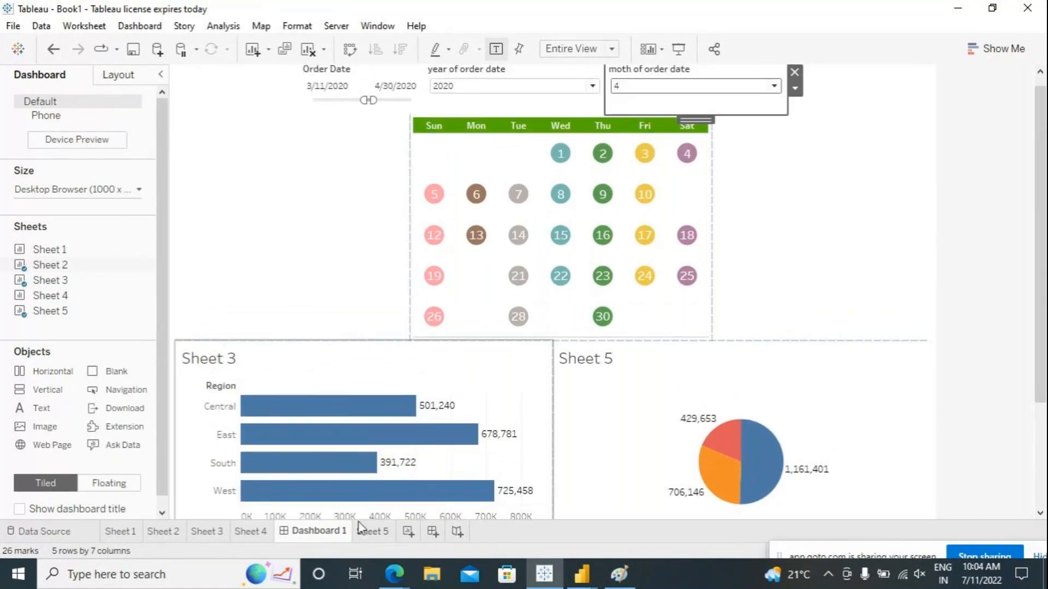
# Start a calculated field on a new worksheet and view the descriptions of the date functions MONTH and DATEPART.
pyautogui.click(408, 532)
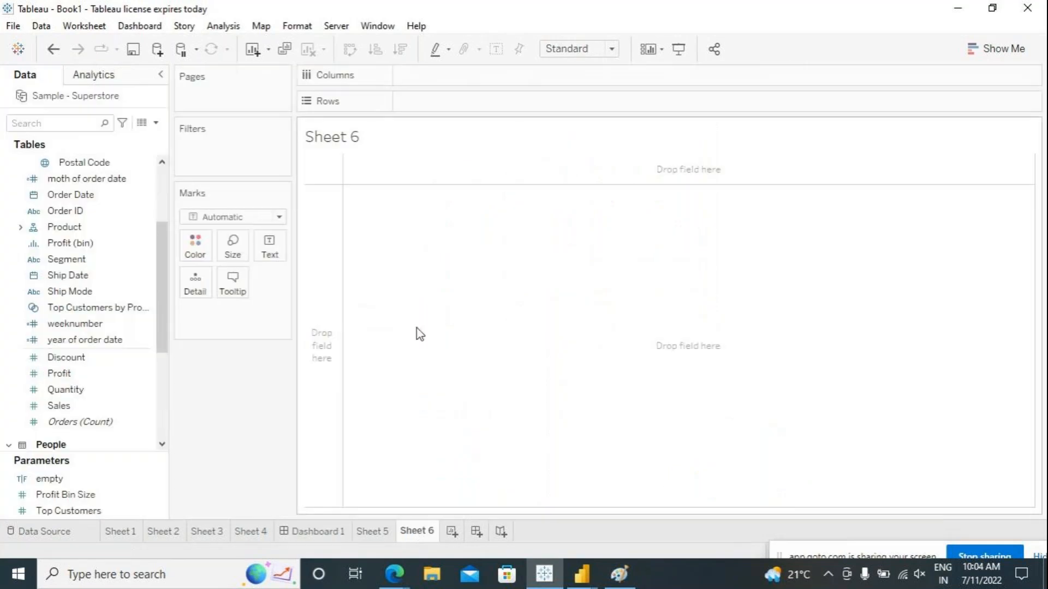
pyautogui.click(223, 26)
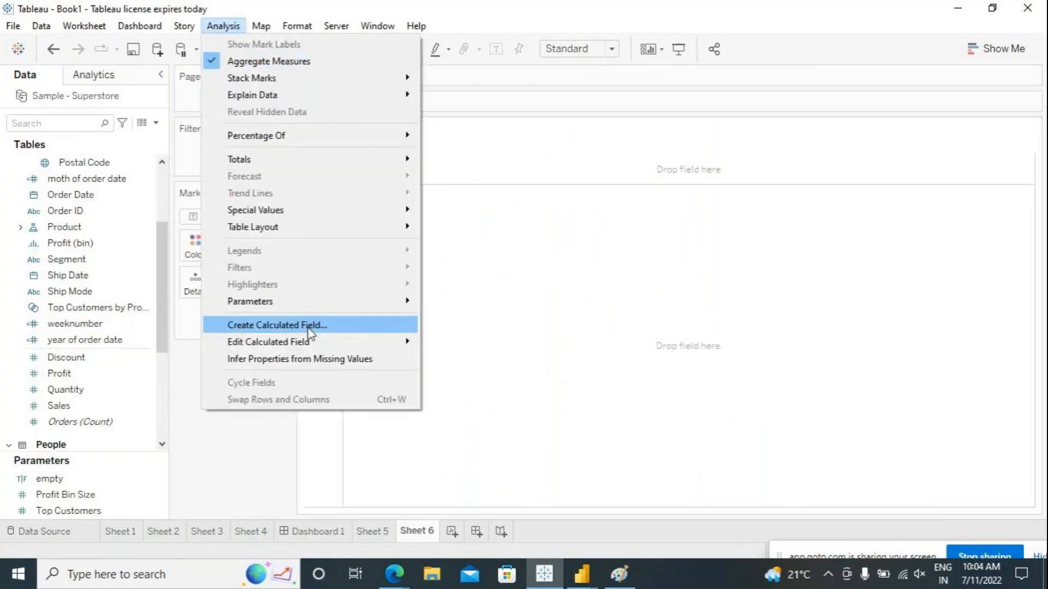
pyautogui.click(311, 323)
pyautogui.click(829, 158)
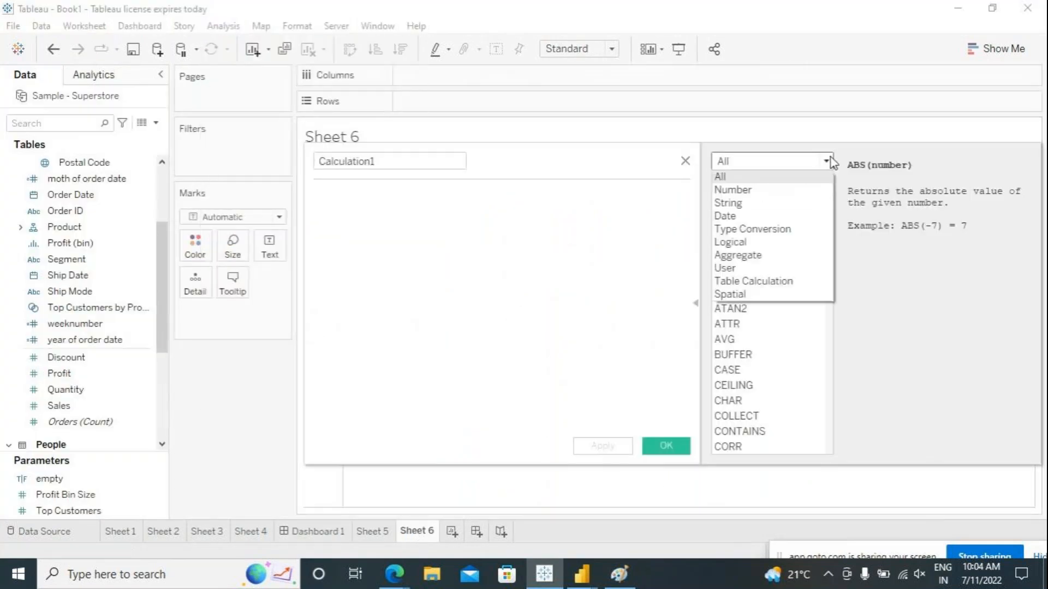
pyautogui.click(763, 216)
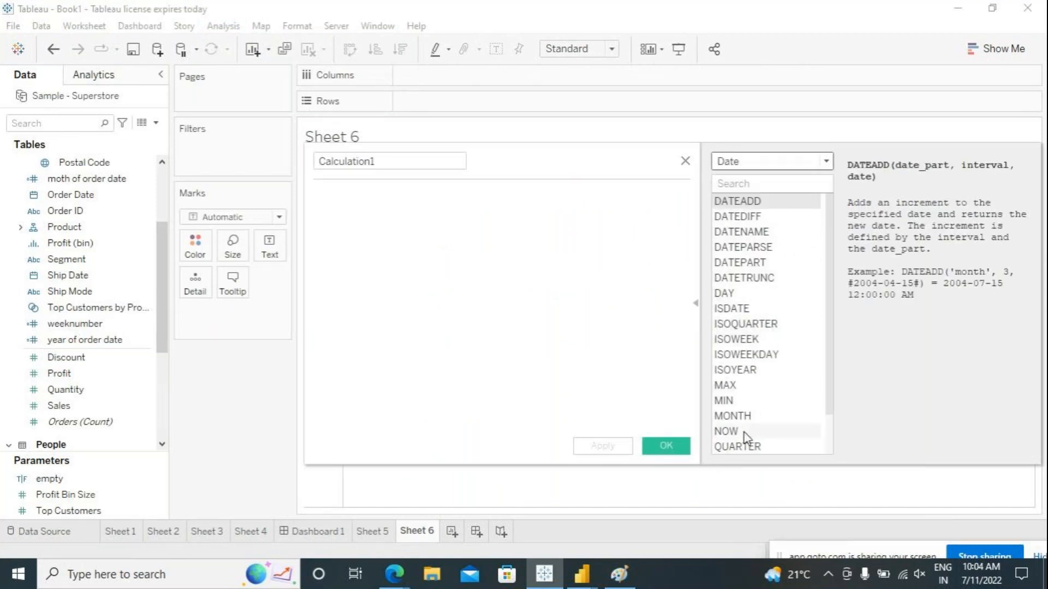
pyautogui.click(734, 415)
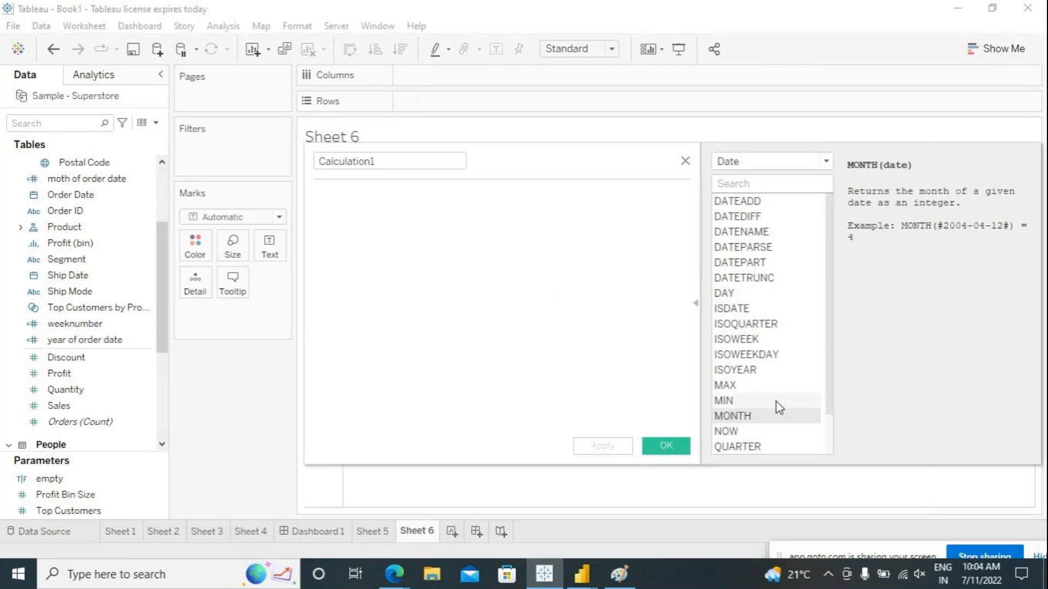
pyautogui.click(728, 264)
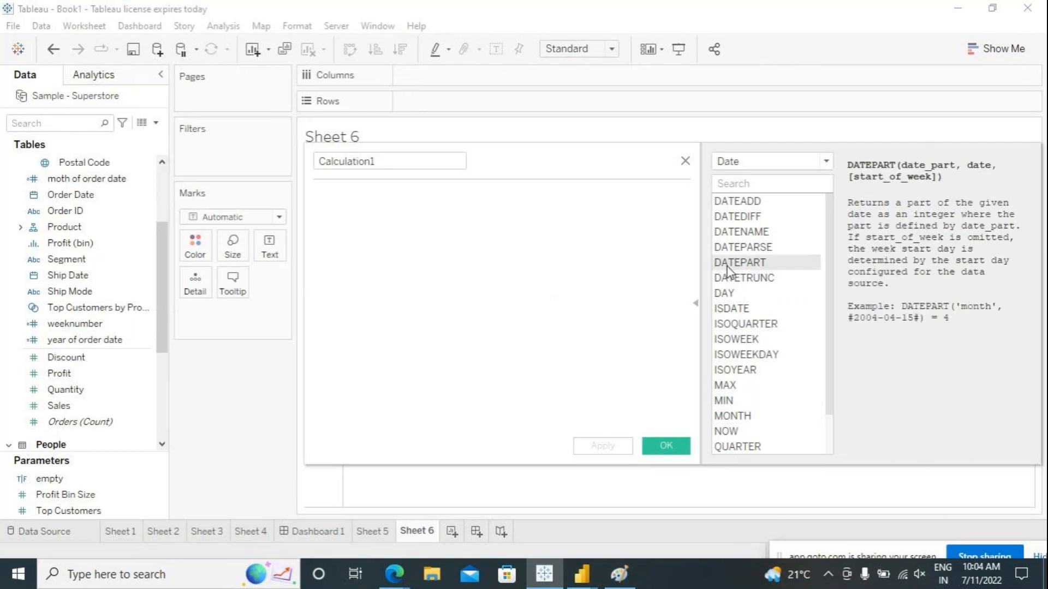
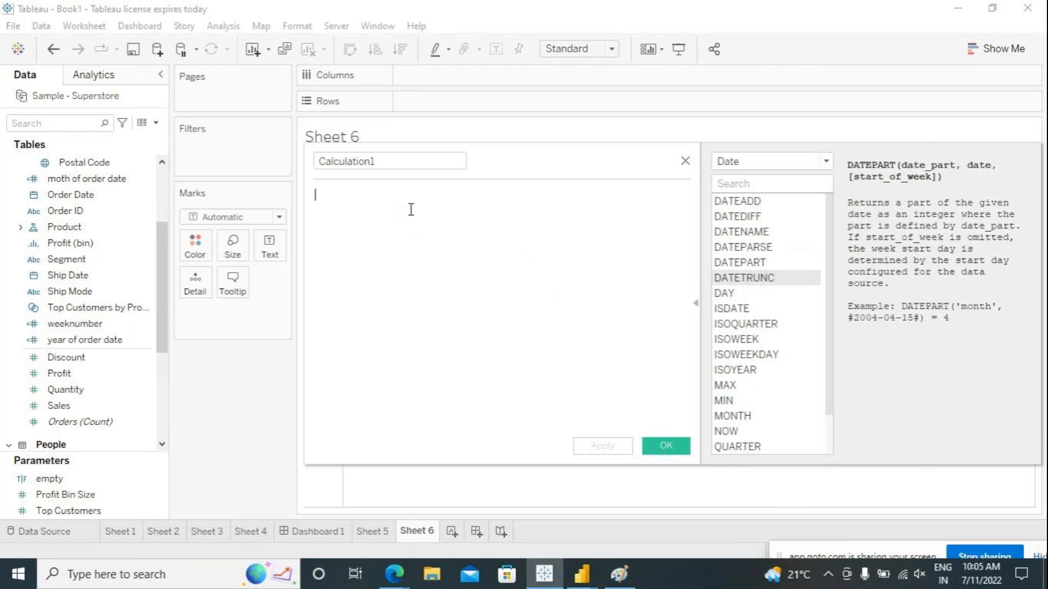
# Insert the DATEPART function into the formula and name the calculated field year_datepart.
pyautogui.write('date')
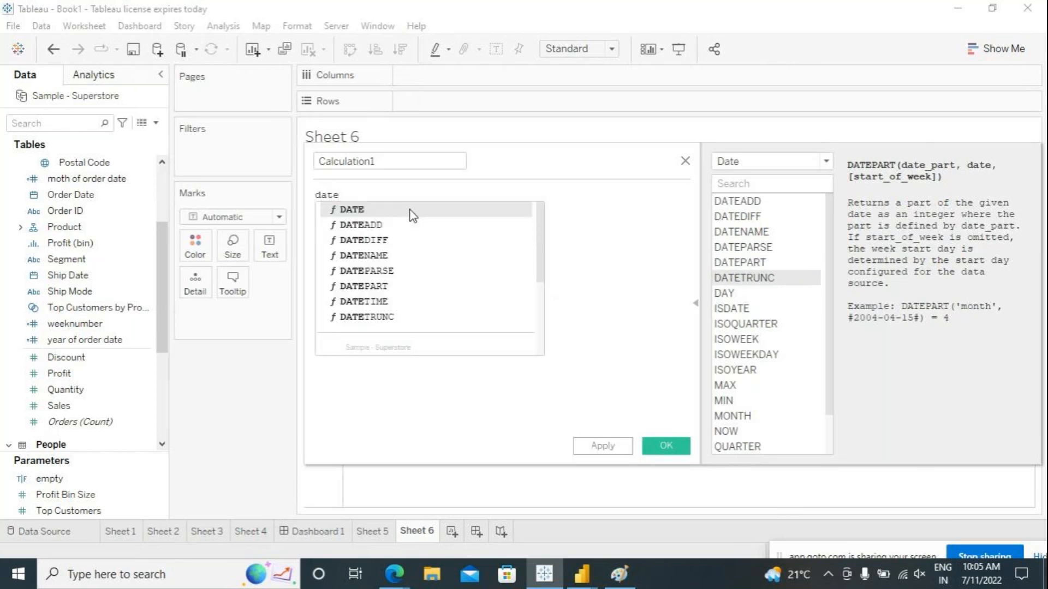
pyautogui.click(389, 289)
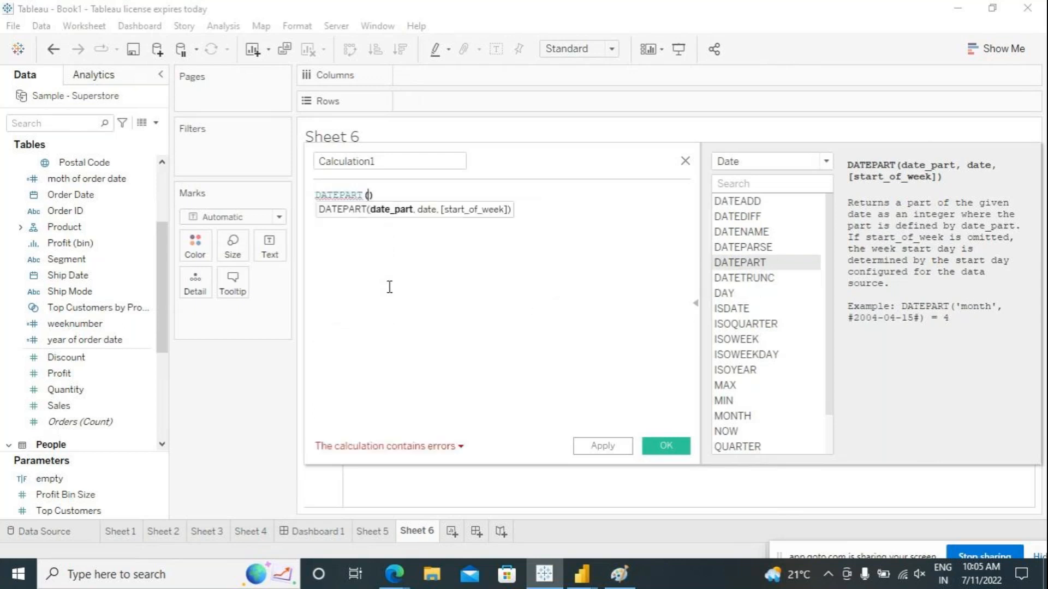
pyautogui.click(375, 161)
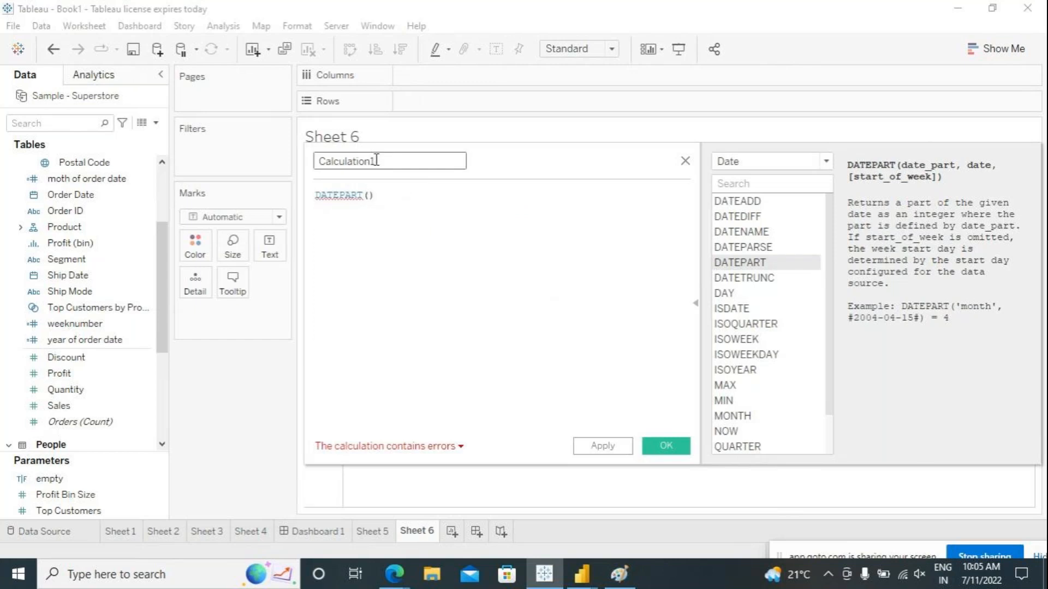
pyautogui.press('BackSpace')
pyautogui.press('BackSpace')
pyautogui.press('BackSpace')
pyautogui.press('BackSpace')
pyautogui.press('BackSpace')
pyautogui.press('BackSpace')
pyautogui.press('BackSpace')
pyautogui.press('BackSpace')
pyautogui.press('BackSpace')
pyautogui.press('BackSpace')
pyautogui.press('BackSpace')
pyautogui.press('BackSpace')
pyautogui.write('uea')
pyautogui.press('BackSpace')
pyautogui.press('BackSpace')
pyautogui.press('BackSpace')
pyautogui.write('year_datepart')
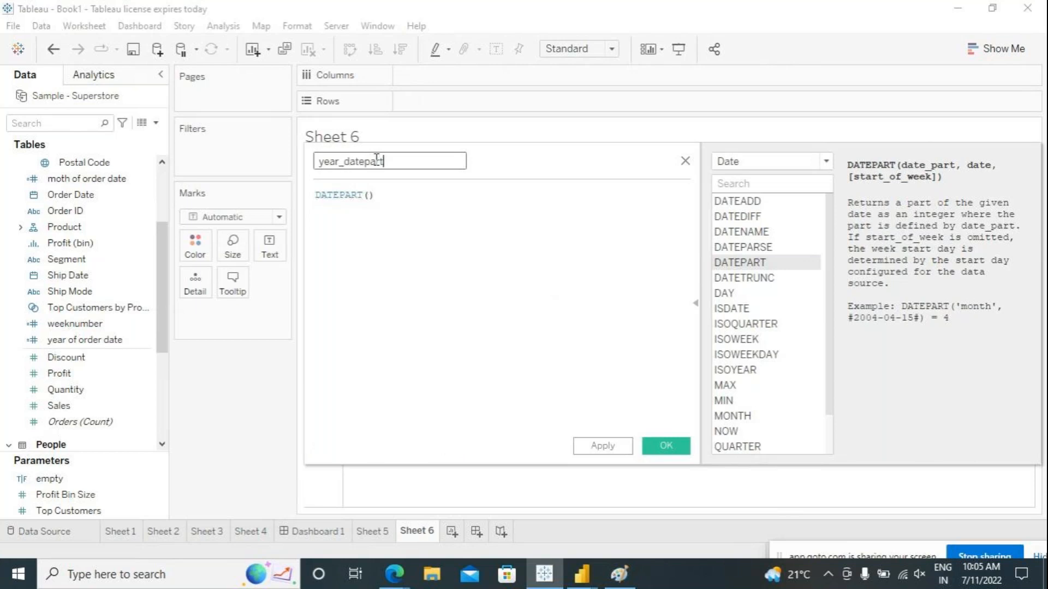
# Complete the year_datepart formula as DATEPART('year',TODAY()).
pyautogui.click(372, 197)
pyautogui.write(')')
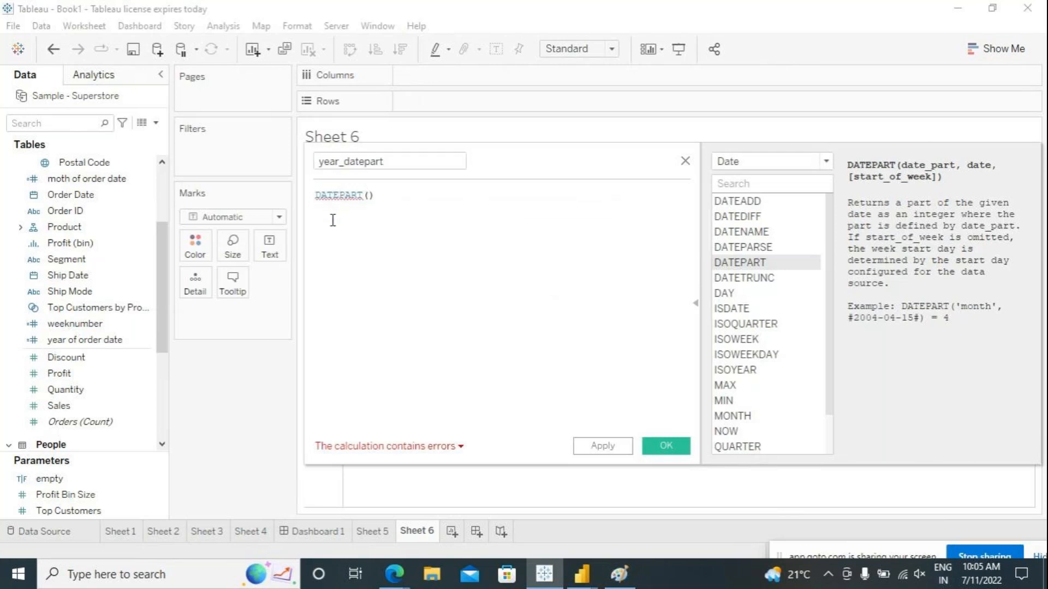
pyautogui.click(339, 243)
pyautogui.click(371, 193)
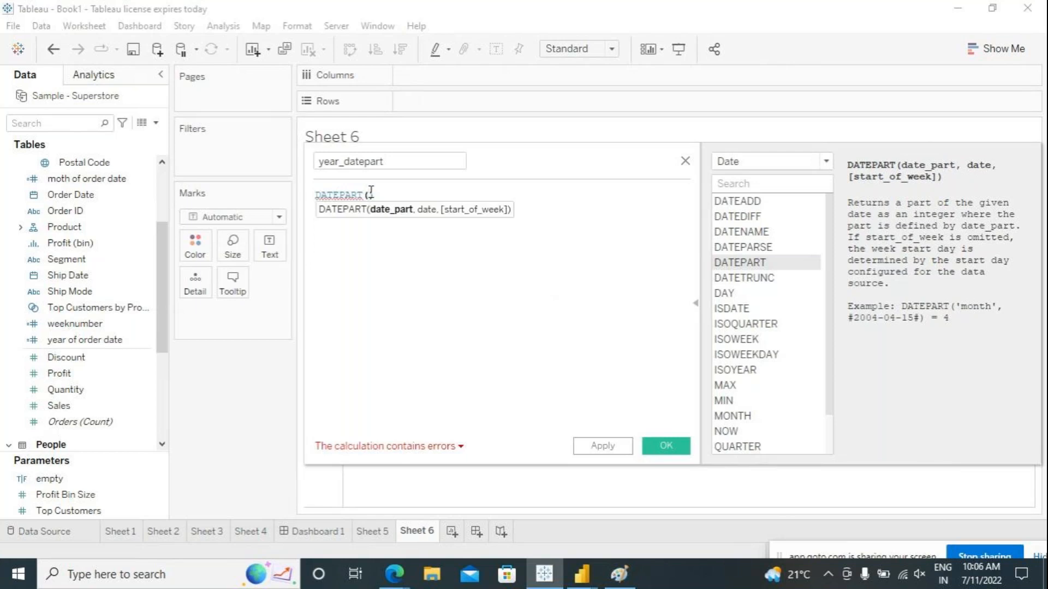
pyautogui.write("'")
pyautogui.write("'")
pyautogui.write("year'")
pyautogui.write(',')
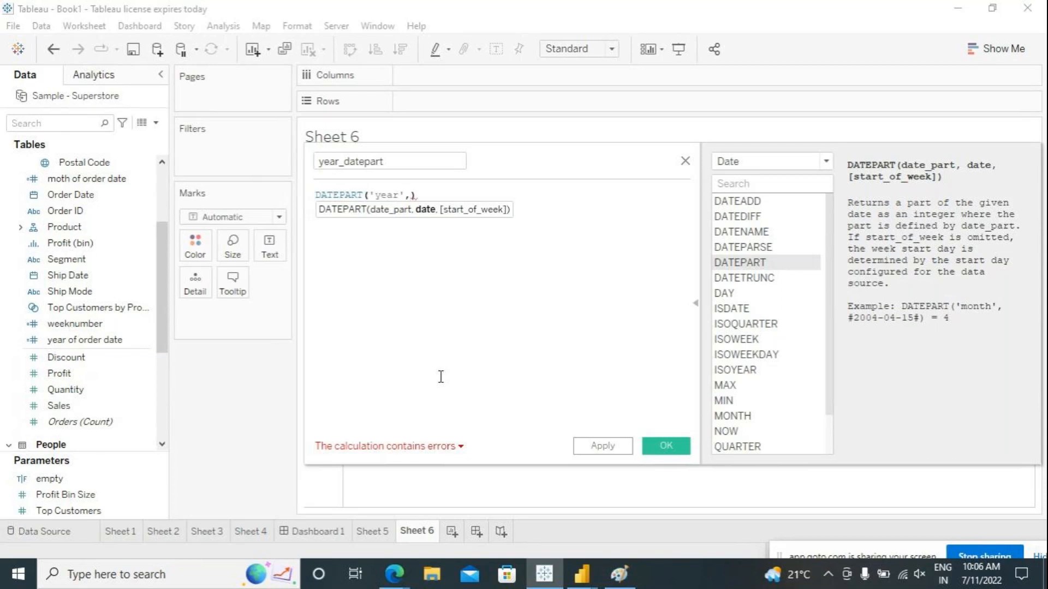
pyautogui.write('tod')
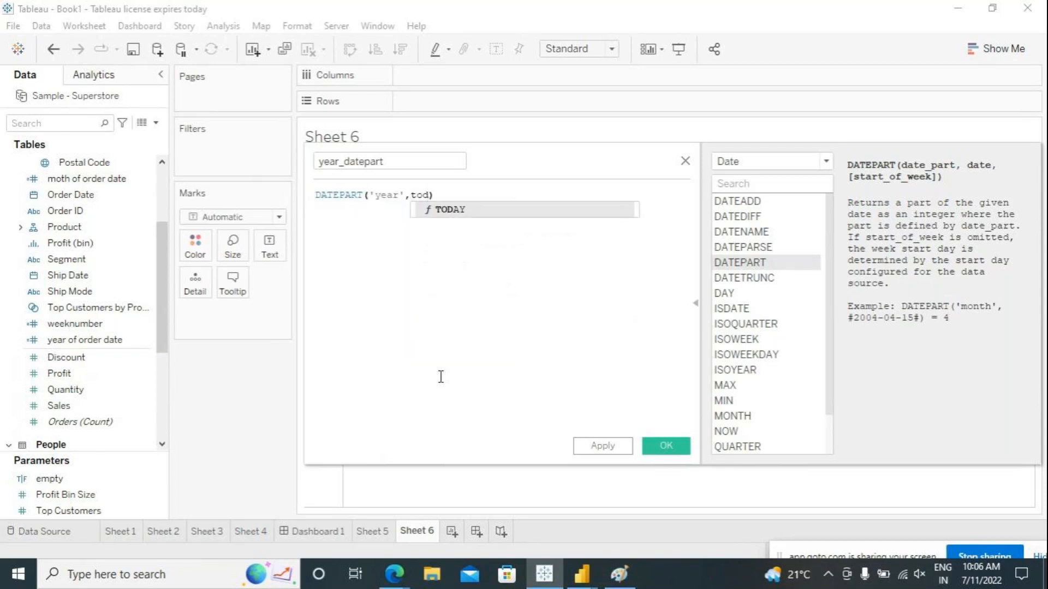
pyautogui.click(452, 215)
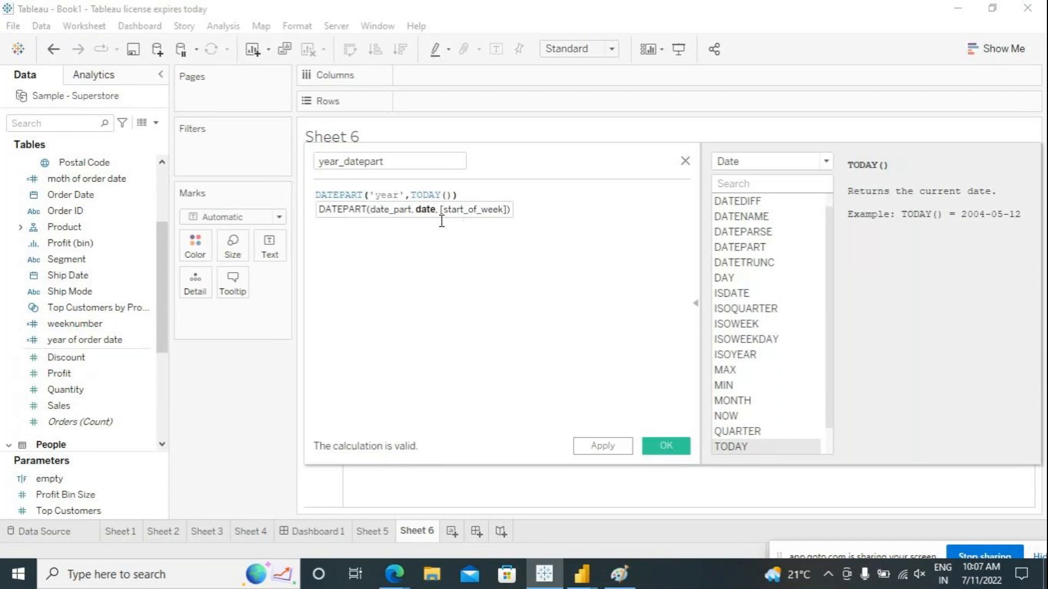
pyautogui.click(480, 287)
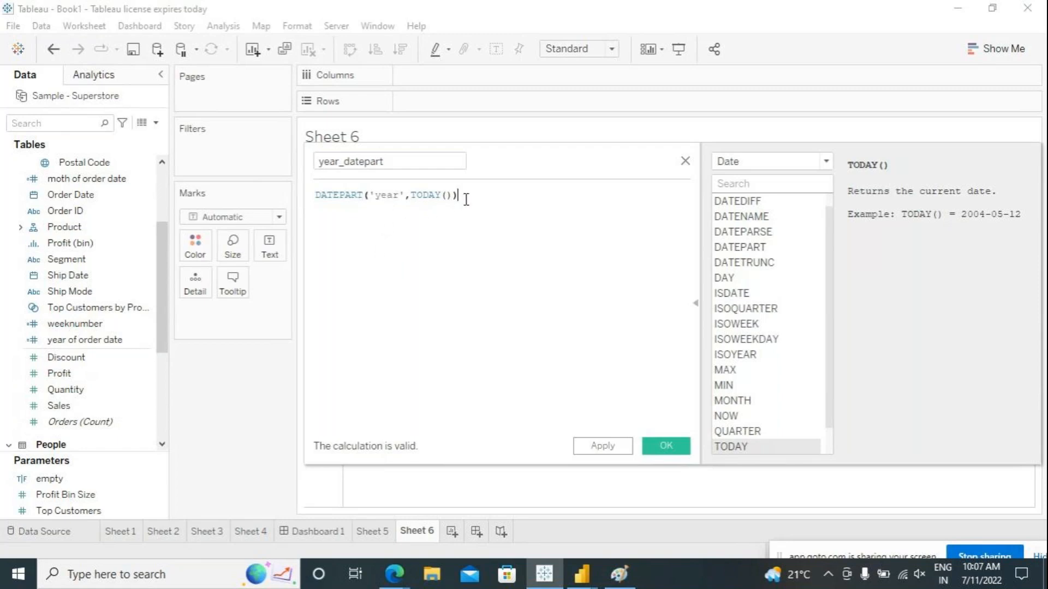
# Add the comment //2022 on its own line below the year formula.
pyautogui.press('Return')
pyautogui.write('//2022')
pyautogui.press('Return')
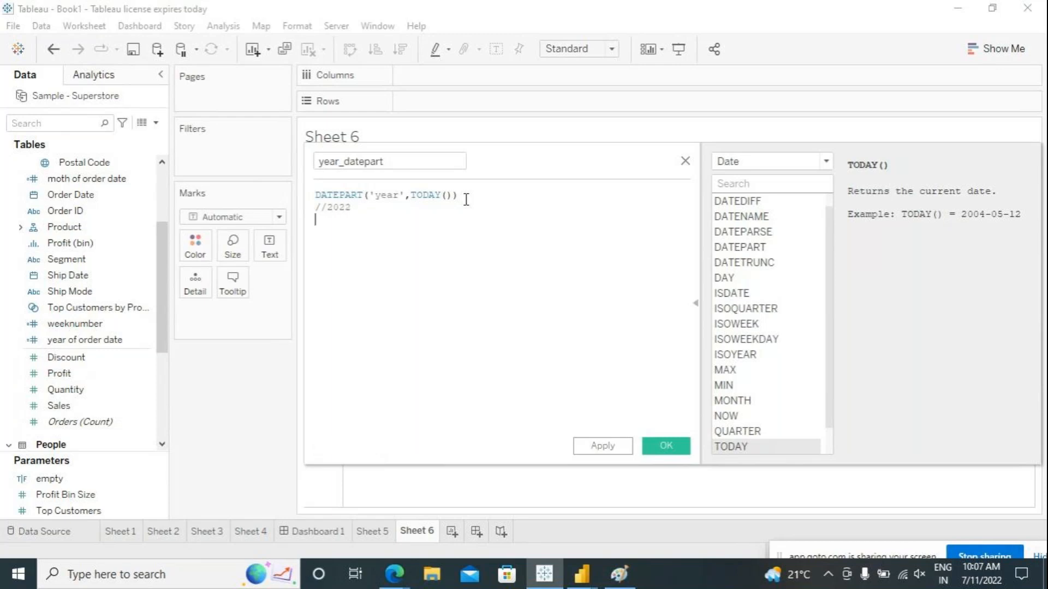
# Begin a second formula line, datepart('month', below the //2022 comment in the year_datepart calculation.
pyautogui.write('datepar')
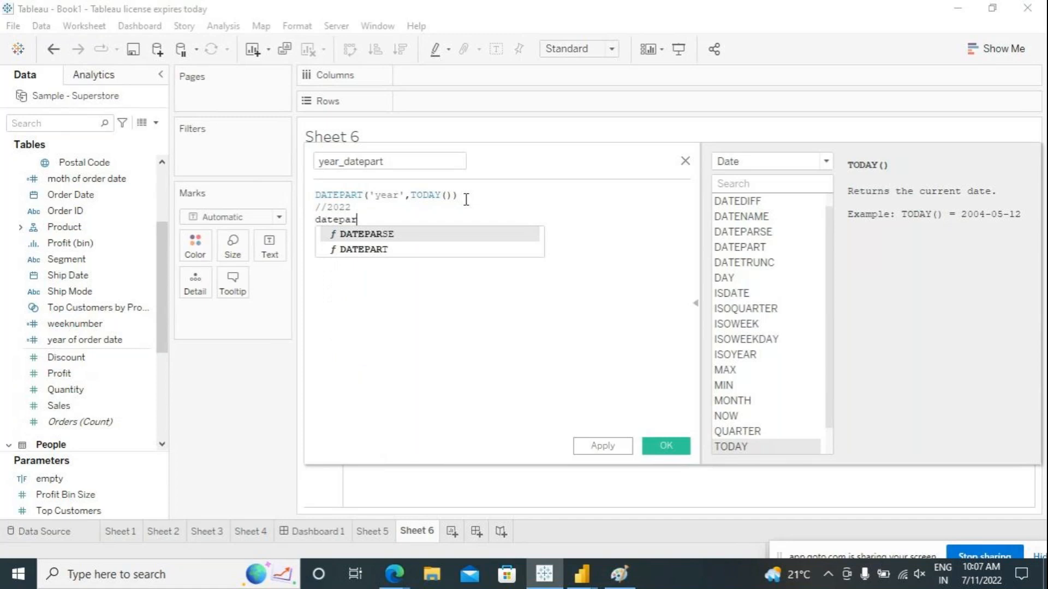
pyautogui.write("t(''")
pyautogui.press('Left')
pyautogui.write('month')
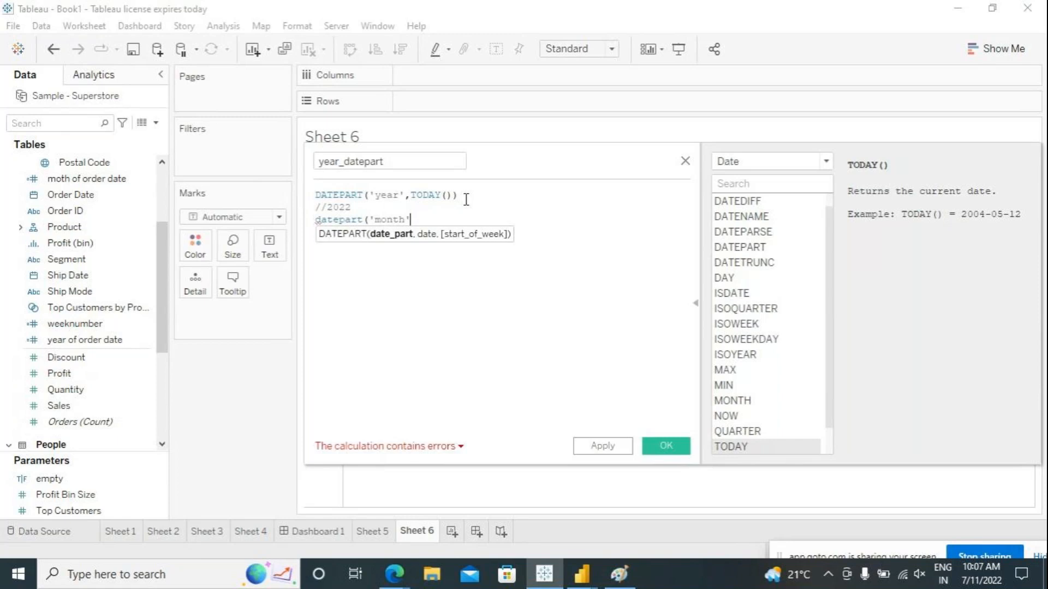
pyautogui.click(466, 199)
pyautogui.write(',toda')
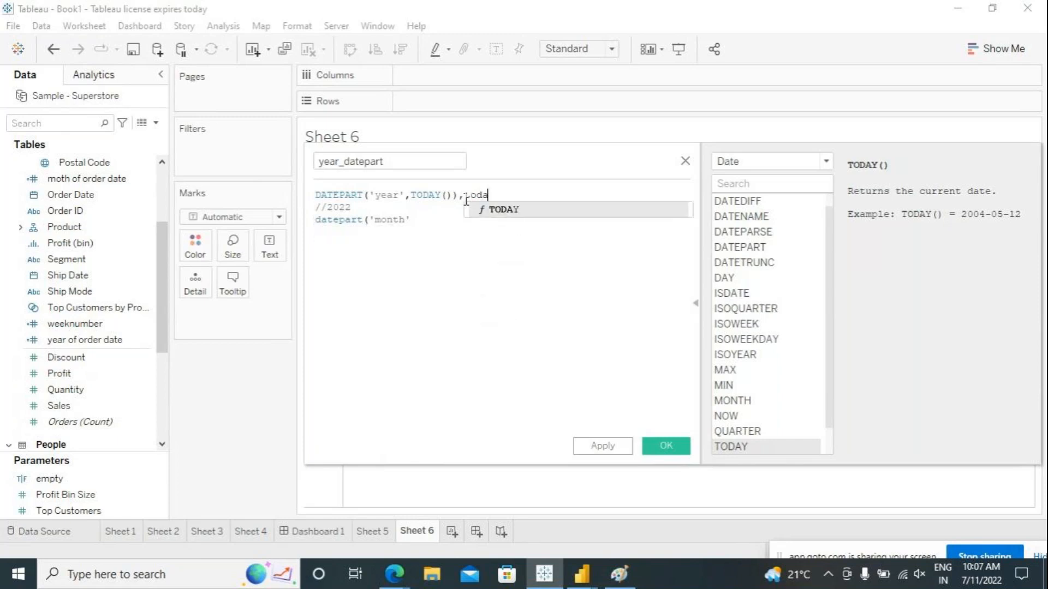
pyautogui.press('BackSpace')
pyautogui.press('BackSpace')
pyautogui.press('BackSpace')
pyautogui.press('BackSpace')
pyautogui.press('BackSpace')
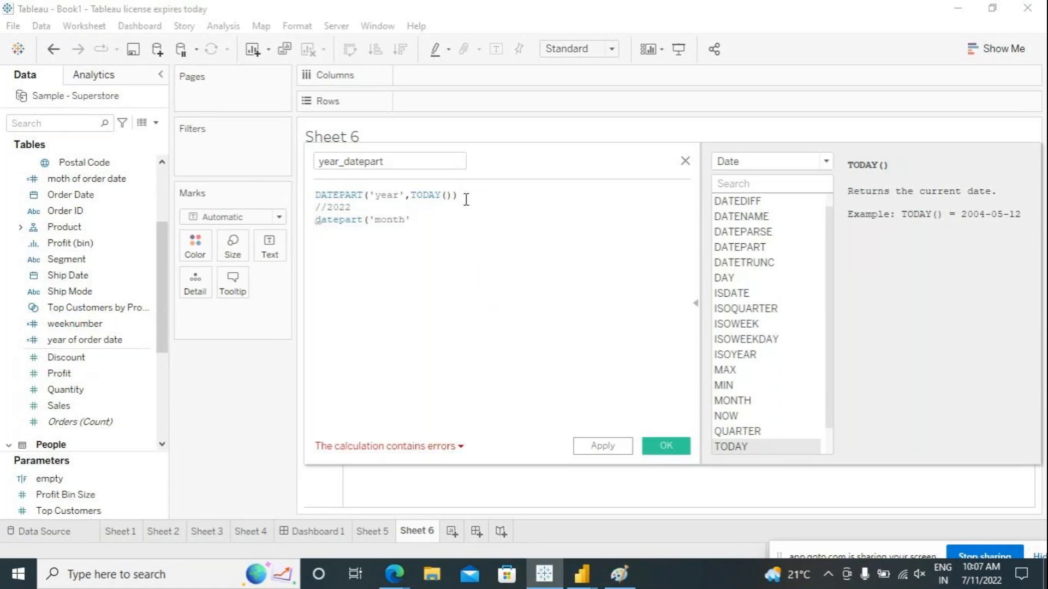
# Complete the month formula as datepart('month',TODAY()) and add the comment // 07 on the line below it.
pyautogui.click(412, 220)
pyautogui.write(',')
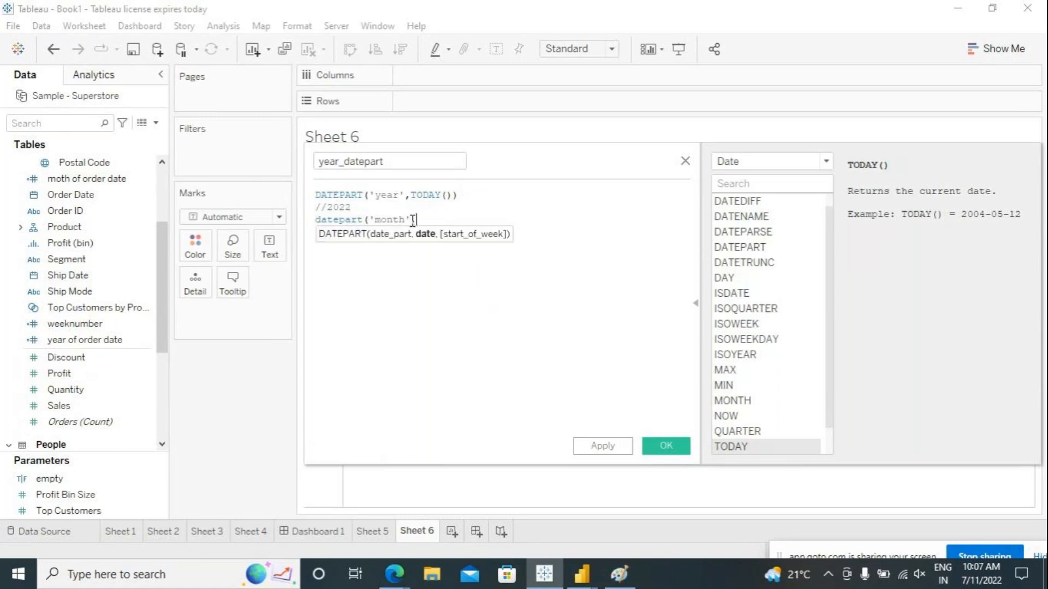
pyautogui.write('toda')
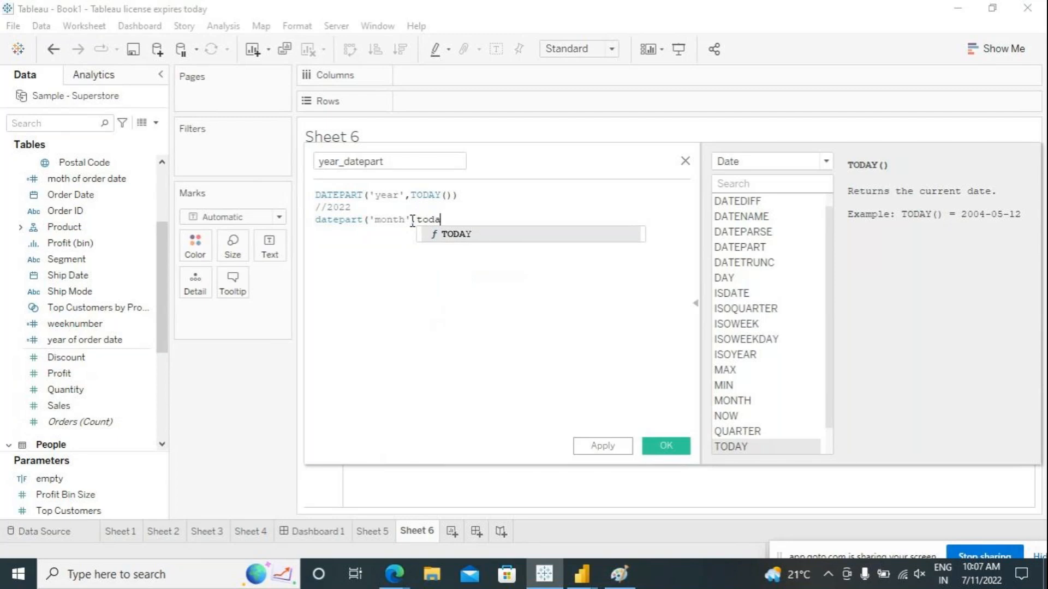
pyautogui.click(453, 235)
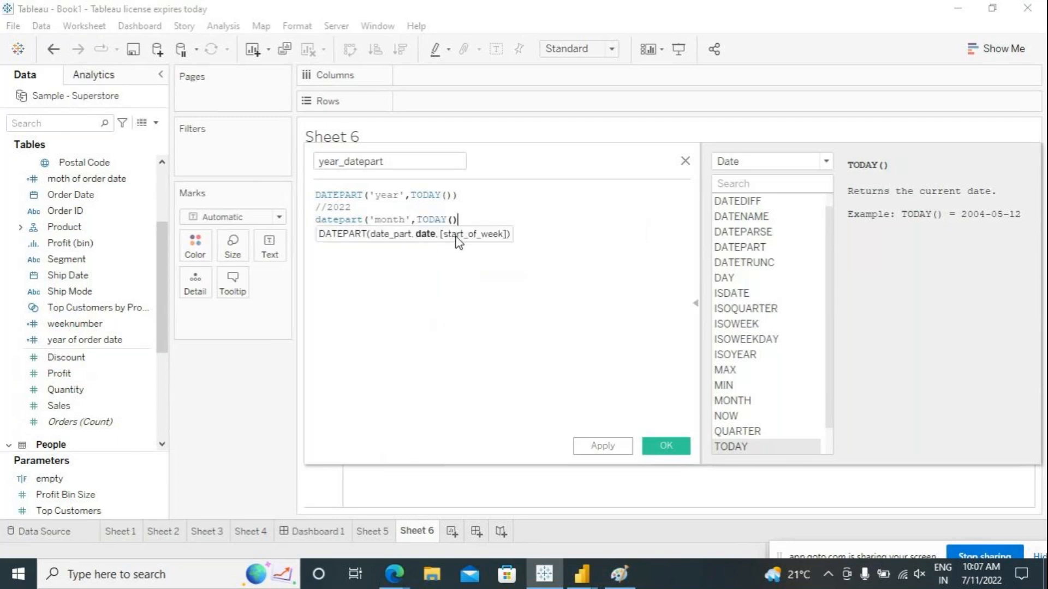
pyautogui.click(476, 219)
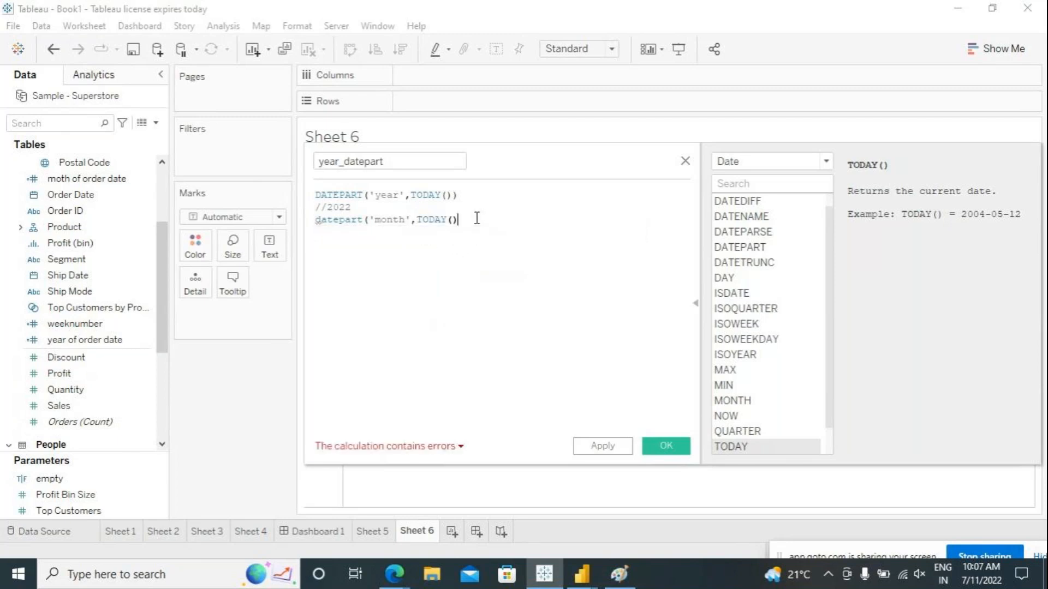
pyautogui.write(')')
pyautogui.press('Left')
pyautogui.press('Right')
pyautogui.press('Return')
pyautogui.write('// 07')
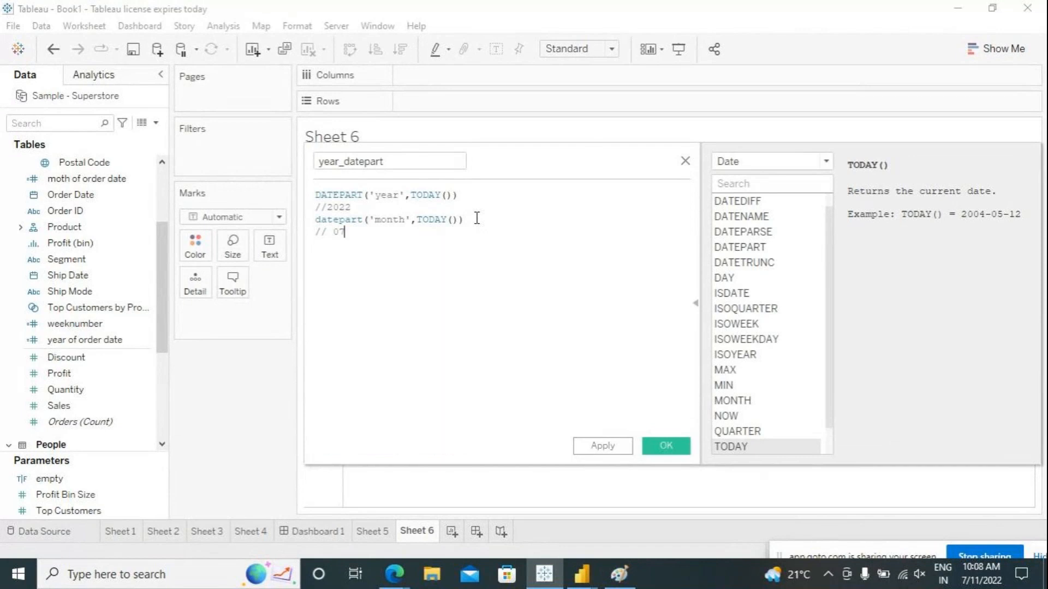
# Add the formula datepart('day',TODAY()) on a new line, followed by the comment //11 on its own line.
pyautogui.press('Return')
pyautogui.write('datepart')
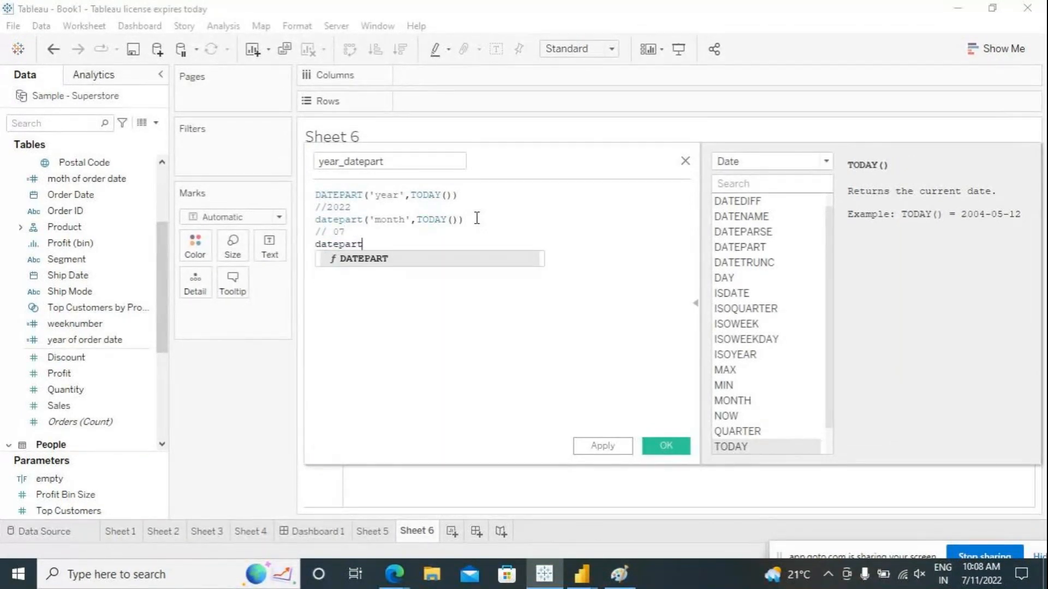
pyautogui.write("('day'")
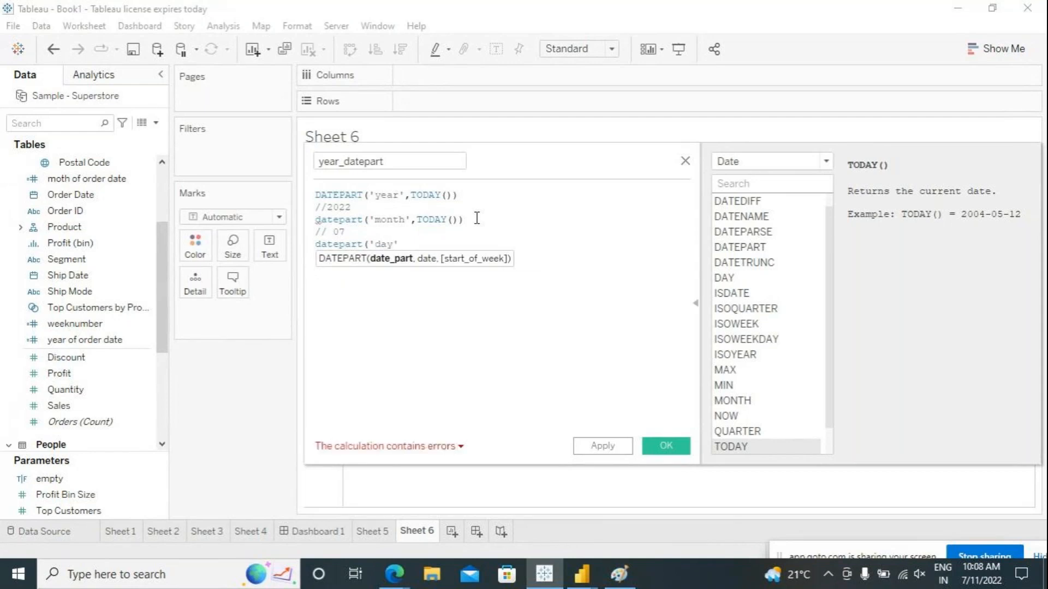
pyautogui.write(',toda')
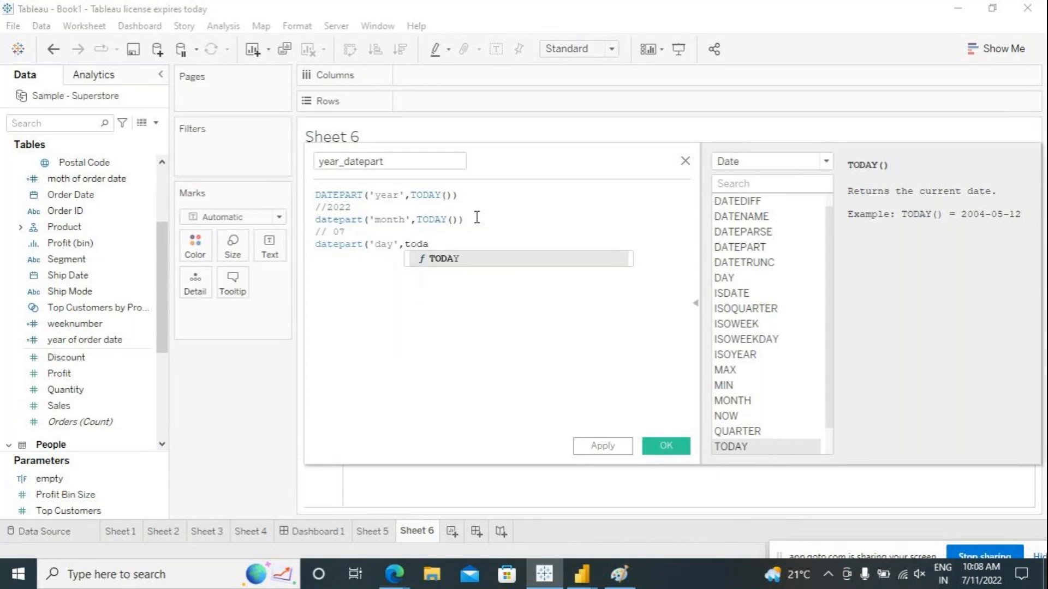
pyautogui.click(464, 261)
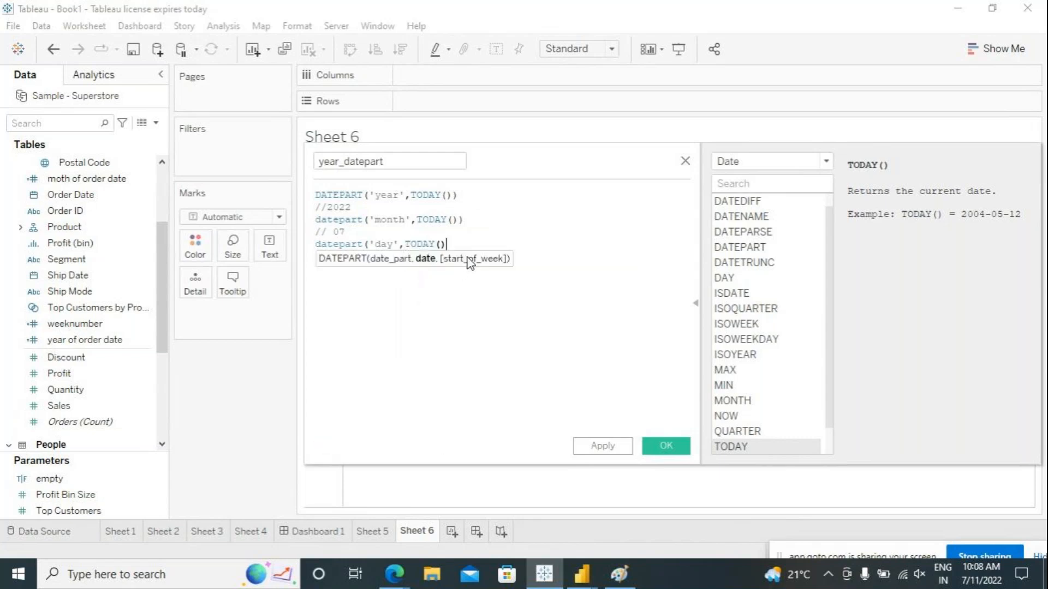
pyautogui.write('0')
pyautogui.press('BackSpace')
pyautogui.write('))')
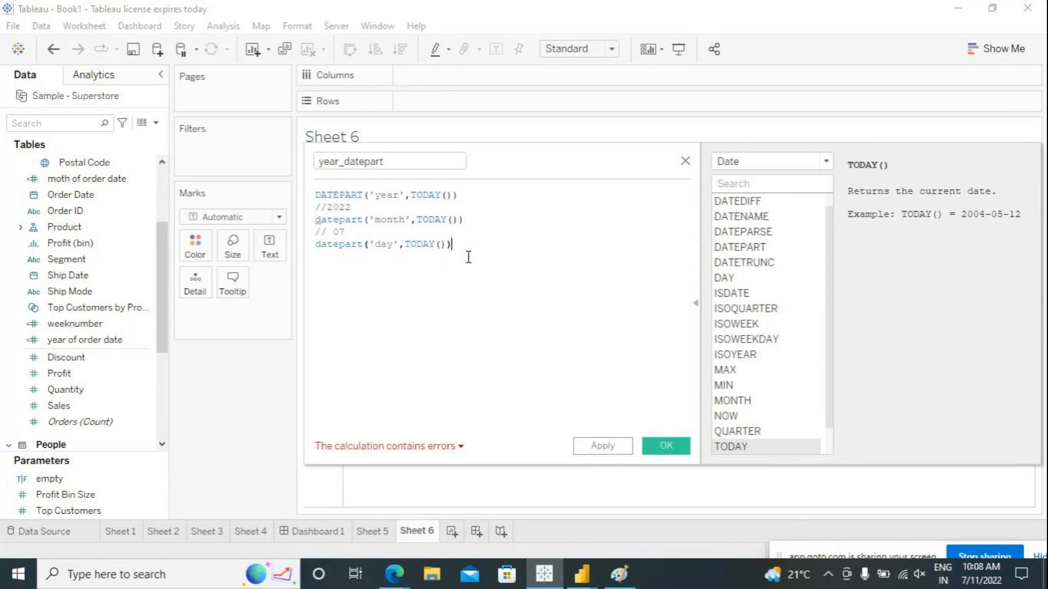
pyautogui.press('Return')
pyautogui.write('//11')
# Cut the month and day formulas with their comments out of the year_datepart calculation, keeping them on the clipboard.
pyautogui.hotkey('shift', 'Up')
pyautogui.hotkey('shift', 'Up')
pyautogui.hotkey('shift', 'Up')
pyautogui.hotkey('shift', 'Home')
pyautogui.hotkey('ctrl', 'c')
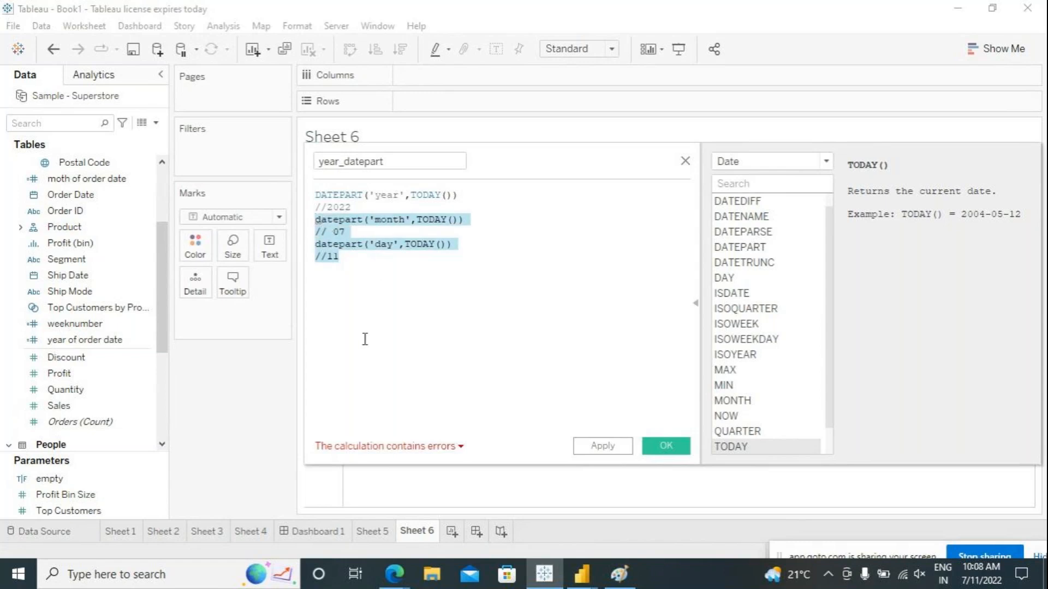
pyautogui.press('BackSpace')
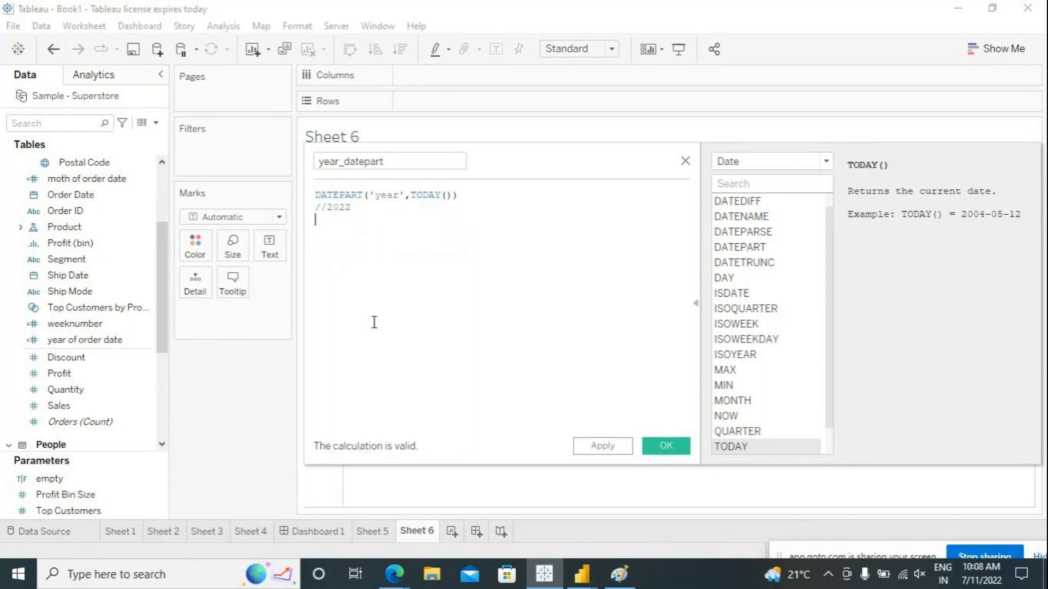
# Save the year_datepart calculated field and show it as text on Sheet 6.
pyautogui.click(602, 445)
pyautogui.click(666, 445)
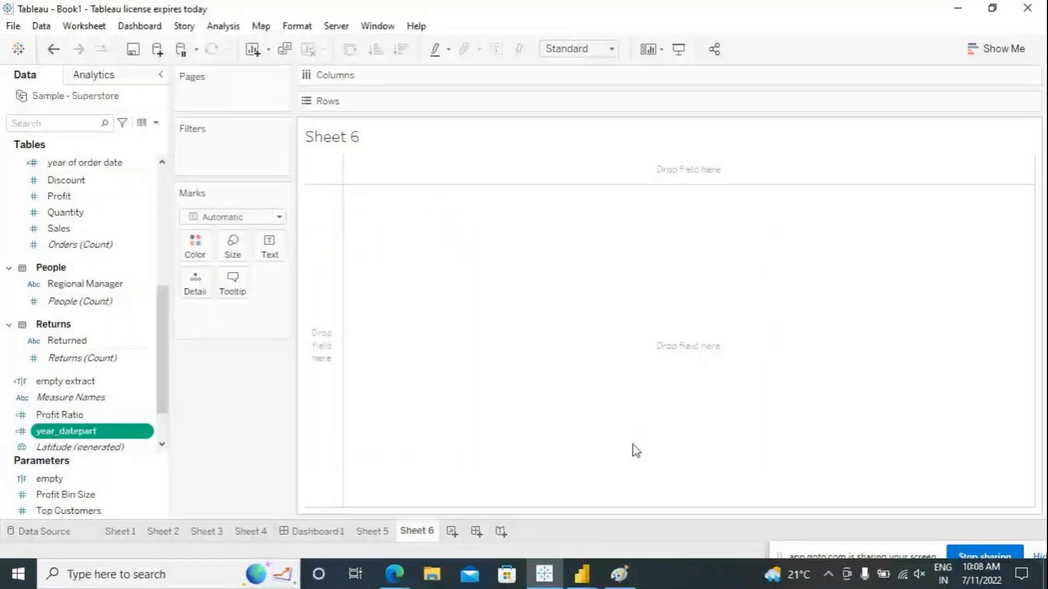
pyautogui.moveTo(82, 432); pyautogui.dragTo(276, 257)
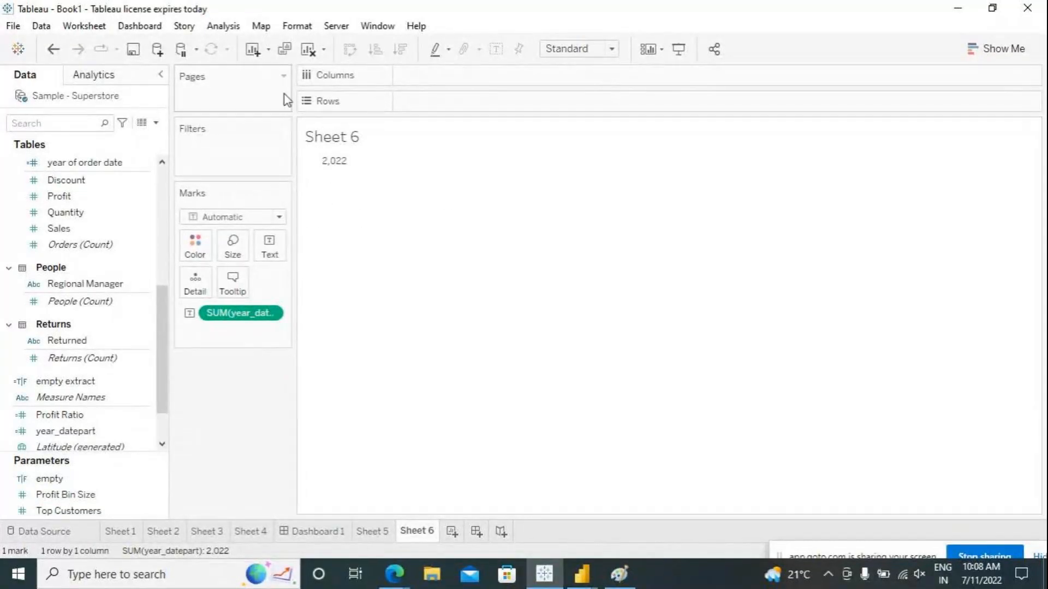
# Create a calculated field from the copied formulas, cutting out the day lines so only datepart('month',TODAY()) and // 07 stay.
pyautogui.click(226, 27)
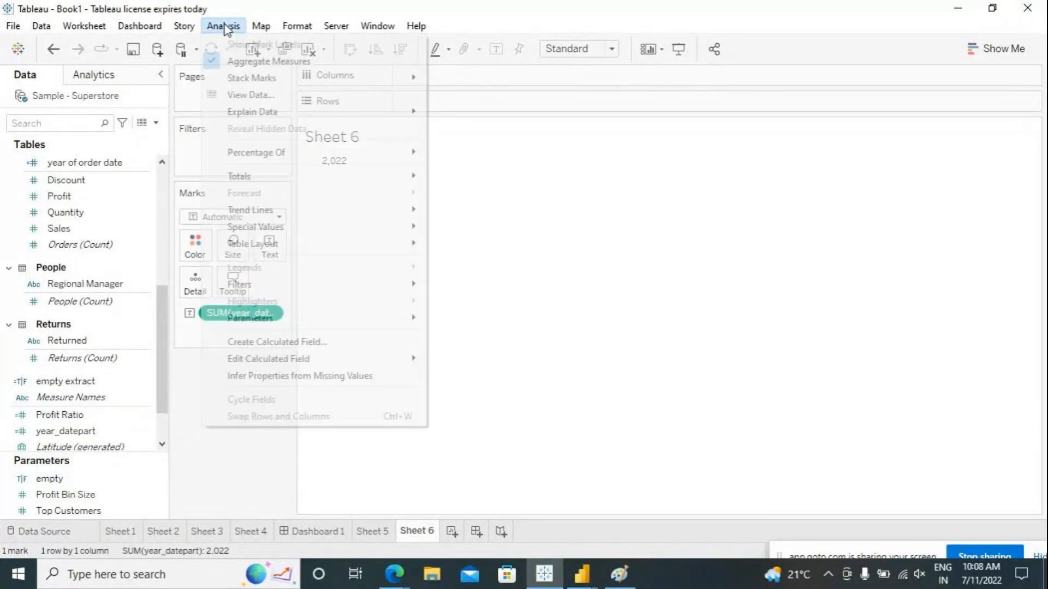
pyautogui.click(305, 342)
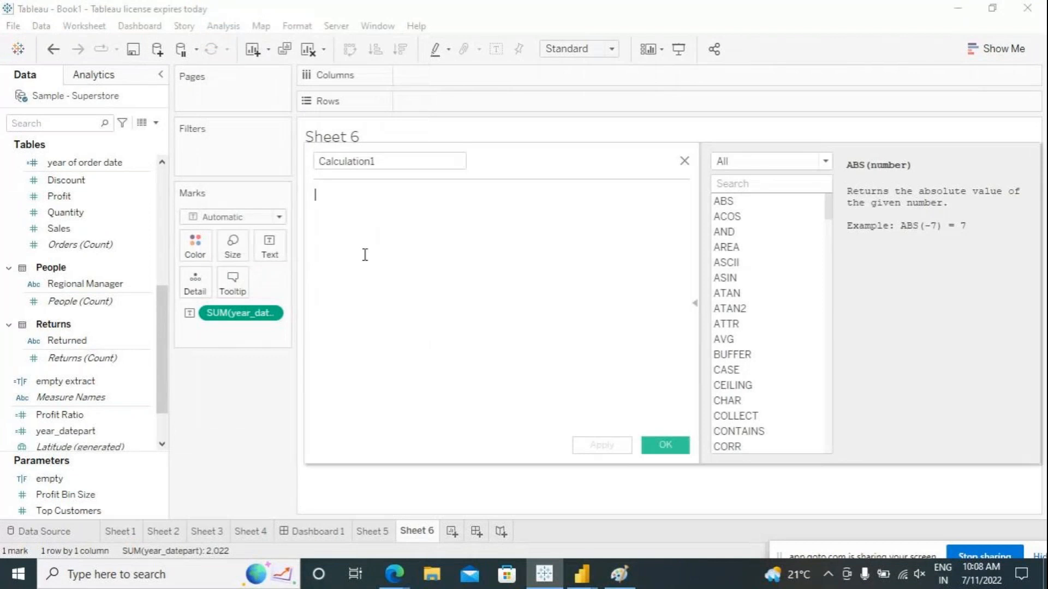
pyautogui.hotkey('ctrl', 'v')
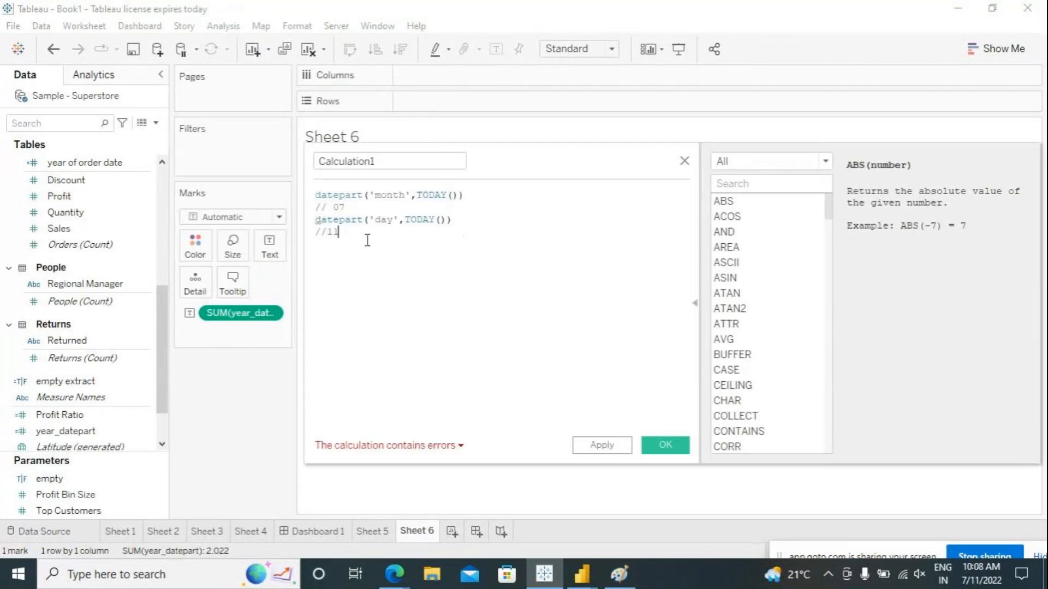
pyautogui.moveTo(335, 233); pyautogui.dragTo(315, 220)
pyautogui.hotkey('ctrl', 'c')
pyautogui.press('Delete')
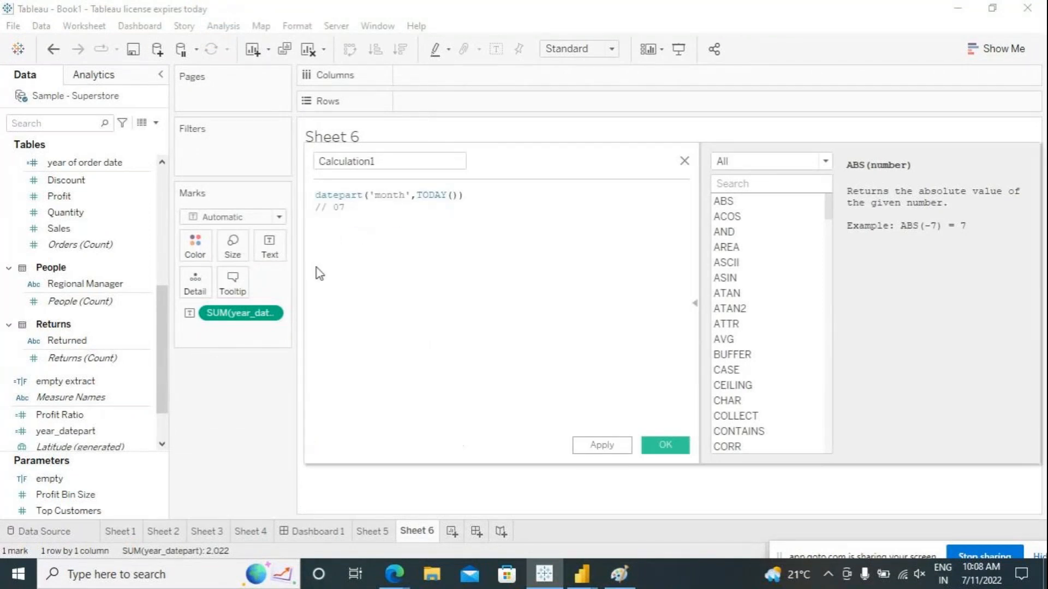
# Name the month calculated field month_datepart.
pyautogui.click(322, 163)
pyautogui.write('month_date')
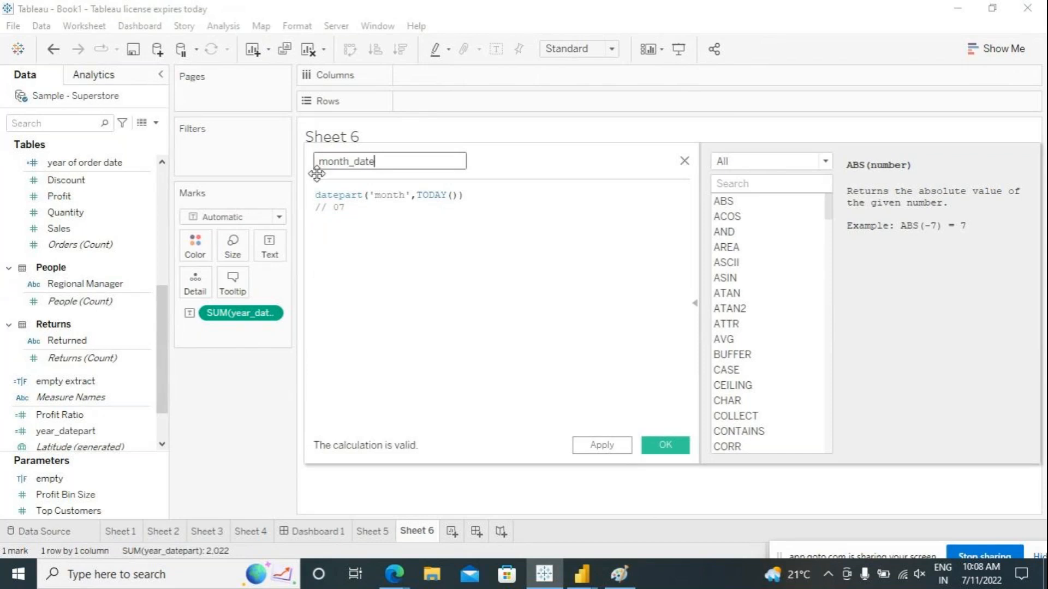
pyautogui.write('part')
pyautogui.click(372, 278)
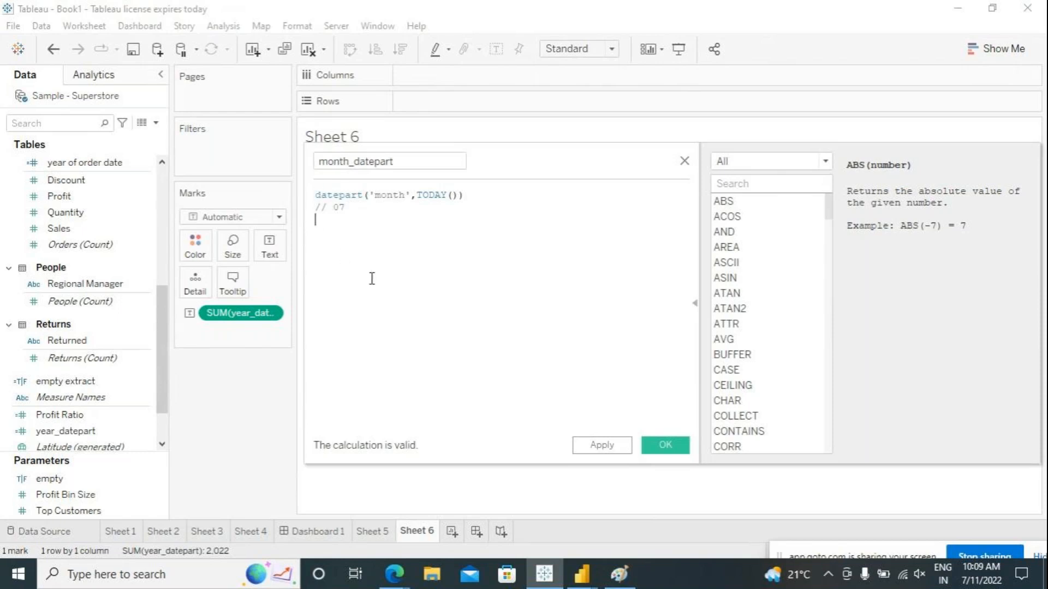
# Save the month_datepart calculated field and add it to the sheet's text marks.
pyautogui.click(600, 443)
pyautogui.click(667, 446)
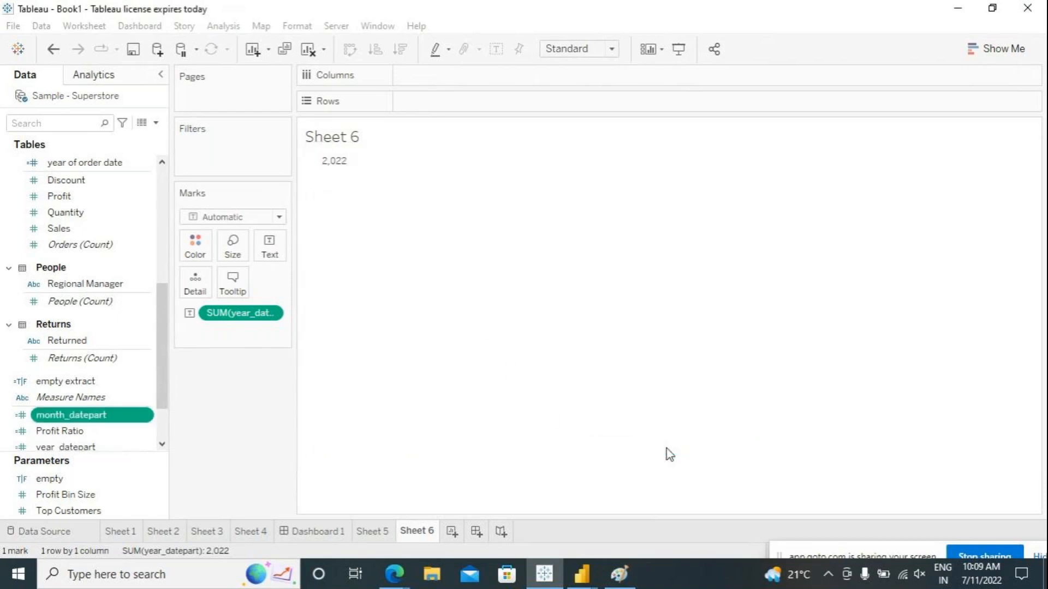
pyautogui.moveTo(62, 416); pyautogui.dragTo(281, 257)
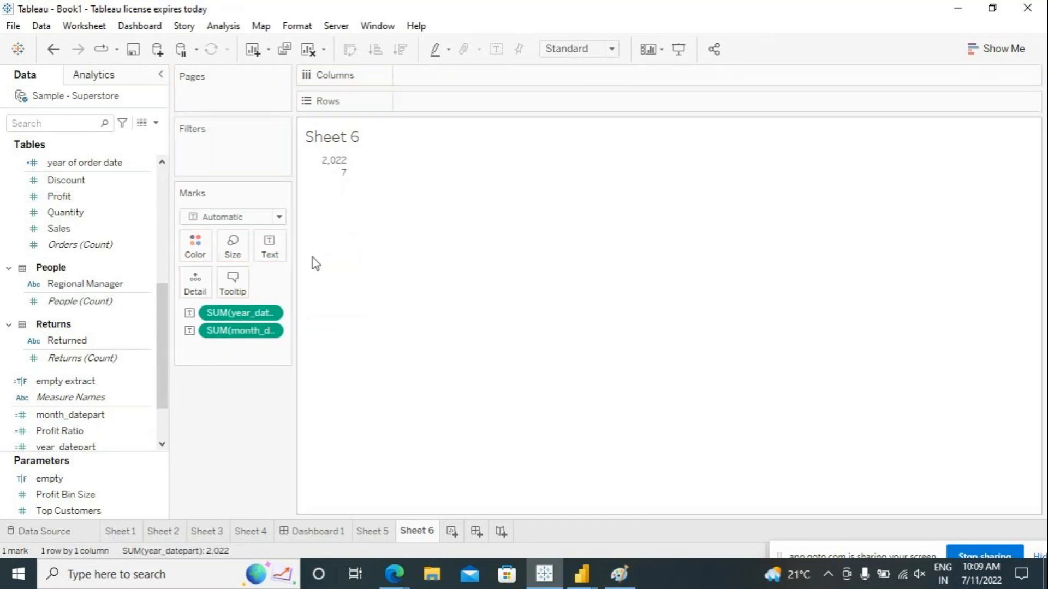
# Create a calculated field named day_datepart with the copied formula datepart('day',TODAY()) and its //11 comment.
pyautogui.click(223, 26)
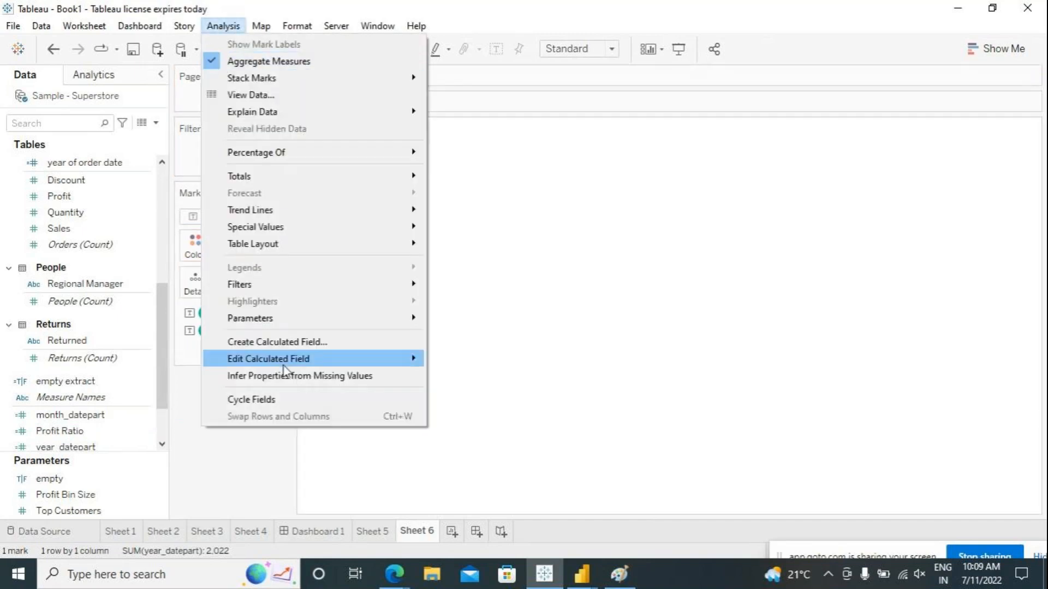
pyautogui.click(284, 344)
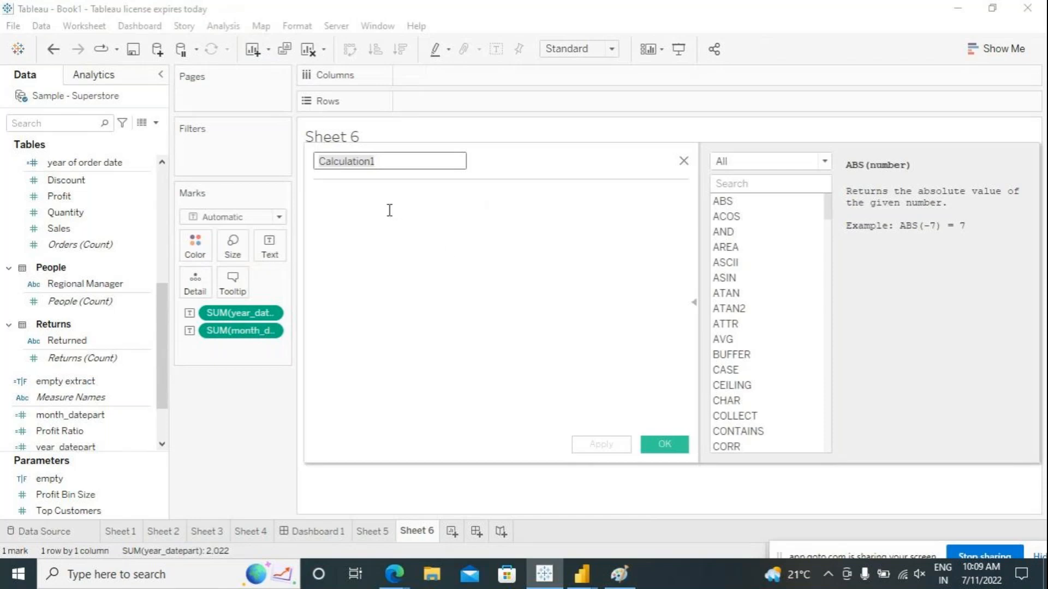
pyautogui.press('BackSpace')
pyautogui.write('day_')
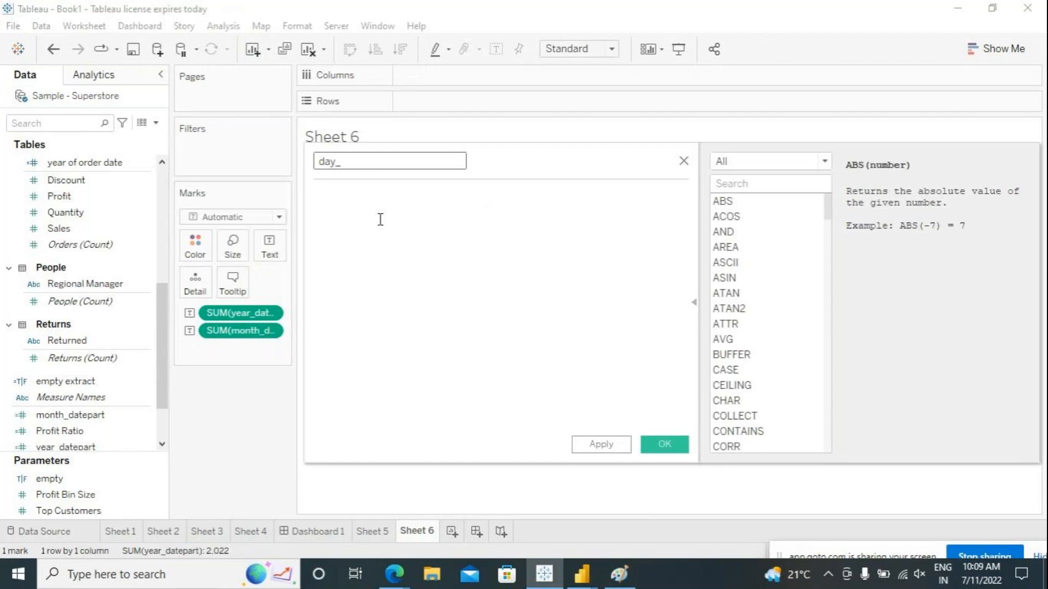
pyautogui.write('datepart')
pyautogui.click(381, 223)
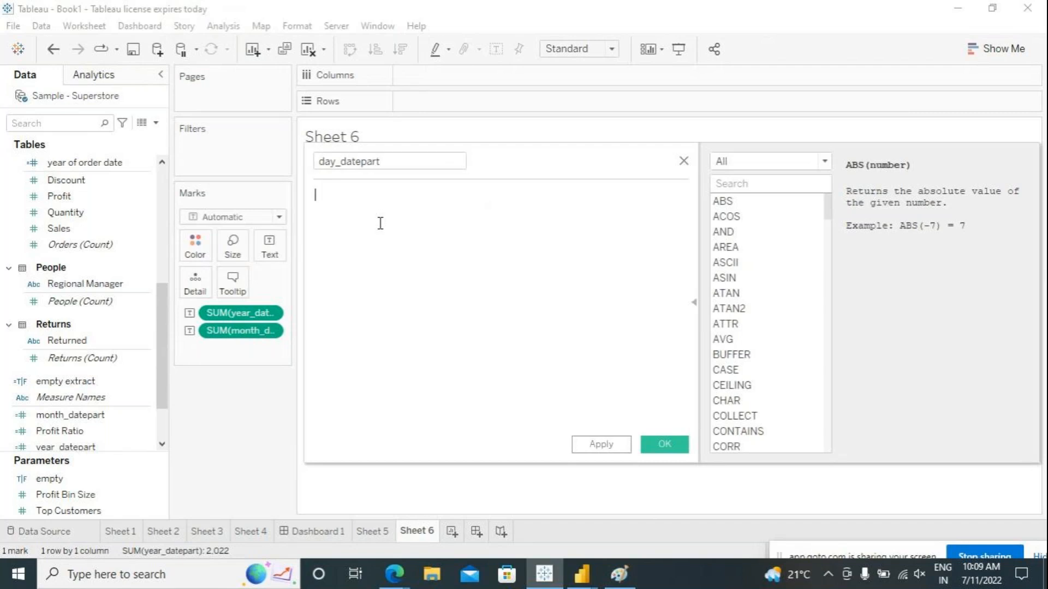
pyautogui.hotkey('ctrl', 'v')
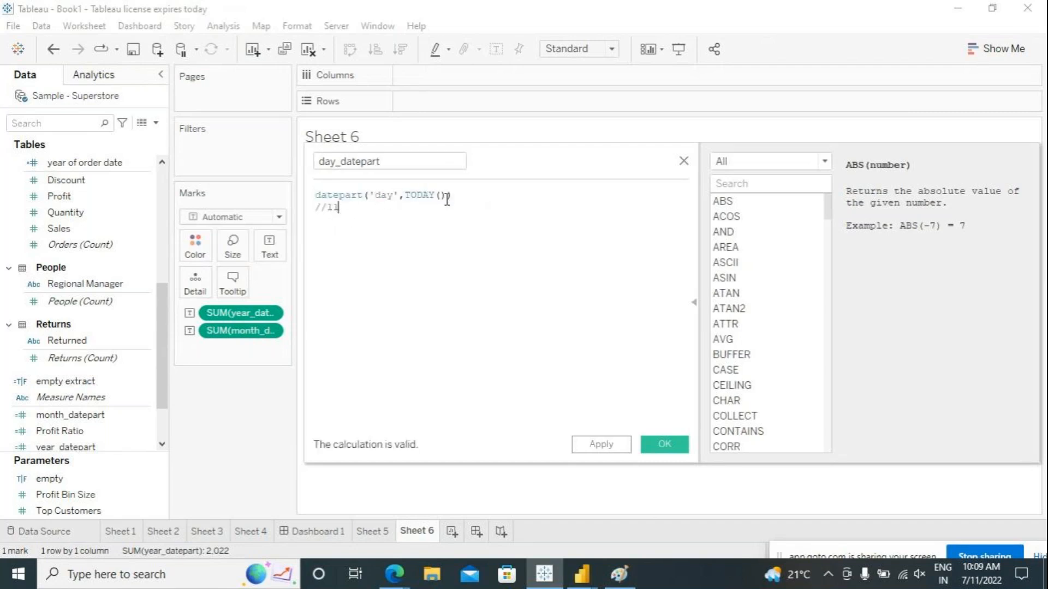
# Save the day_datepart calculated field and add it to the sheet's text marks.
pyautogui.click(614, 442)
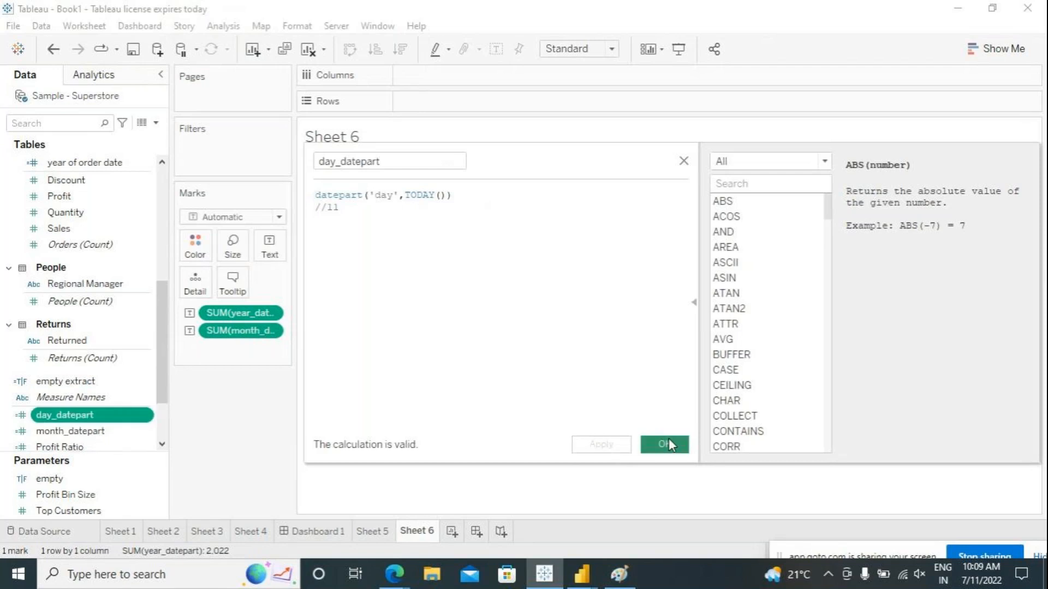
pyautogui.click(667, 440)
pyautogui.moveTo(64, 415); pyautogui.dragTo(270, 256)
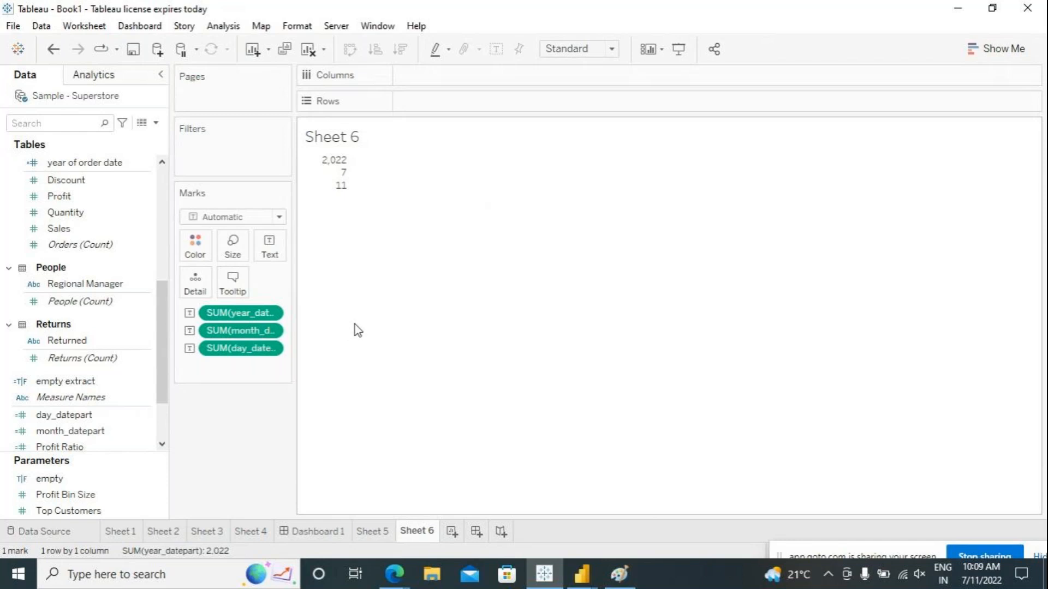
# Widen the Marks card so that the full names of the three datepart fields fit.
pyautogui.moveTo(323, 185)
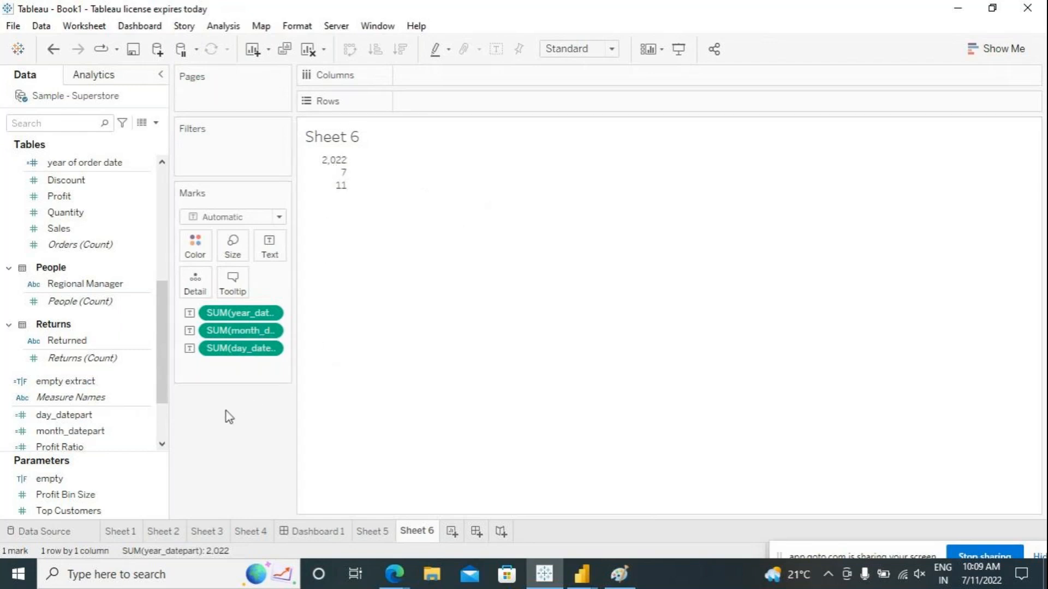
pyautogui.moveTo(294, 285); pyautogui.dragTo(338, 301)
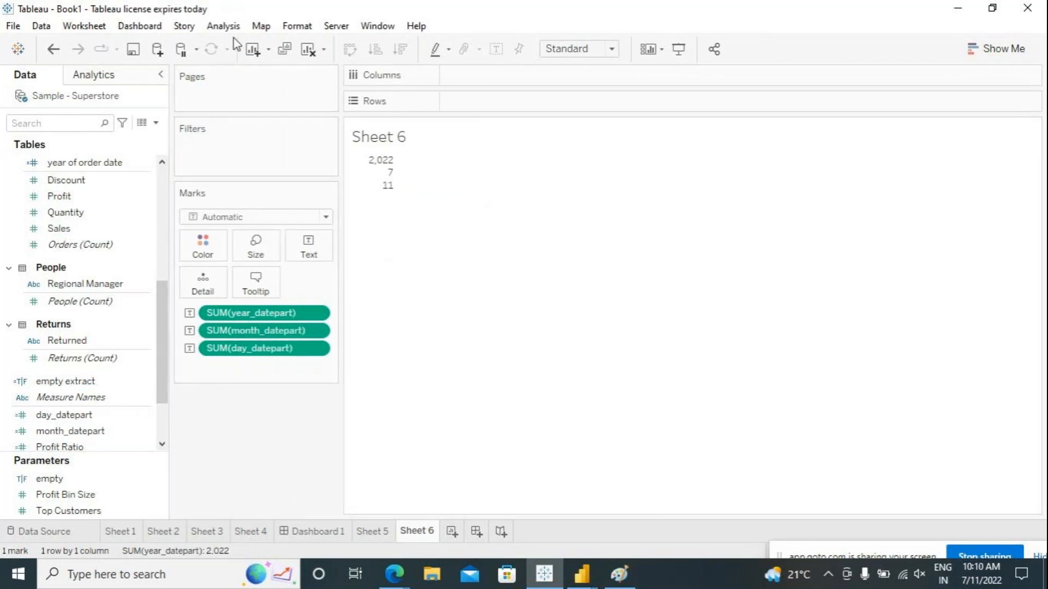
# Start a new calculated field and look up the description of DATETRUNC among the Date functions.
pyautogui.click(225, 26)
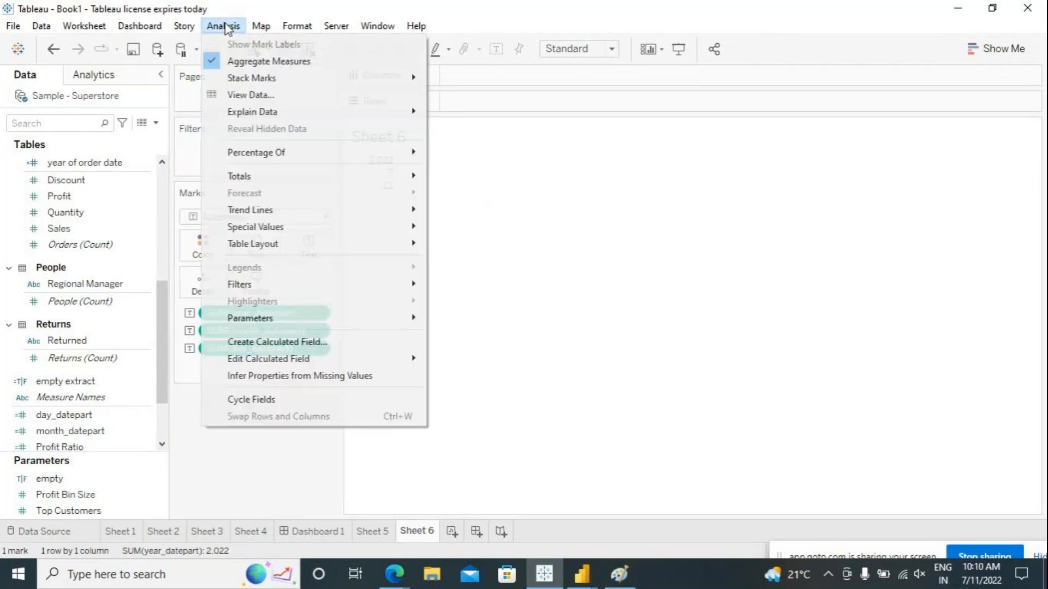
pyautogui.click(275, 342)
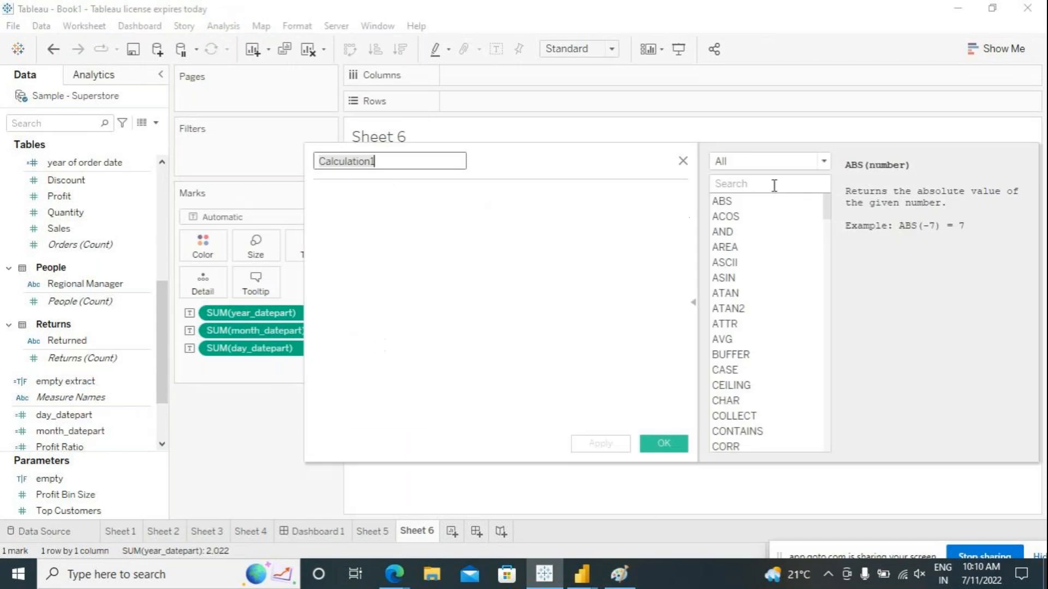
pyautogui.click(821, 162)
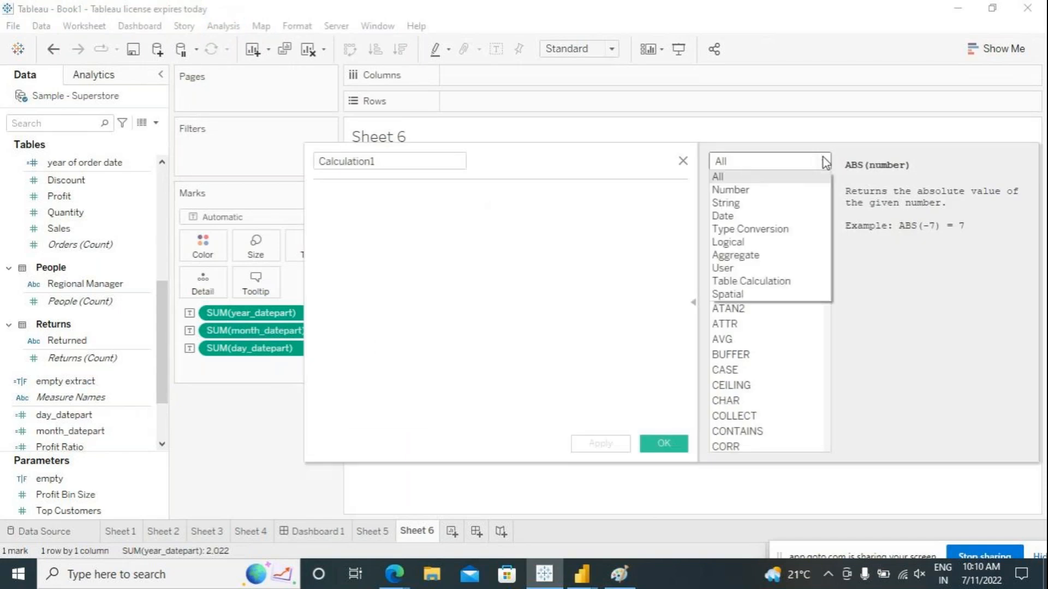
pyautogui.click(746, 218)
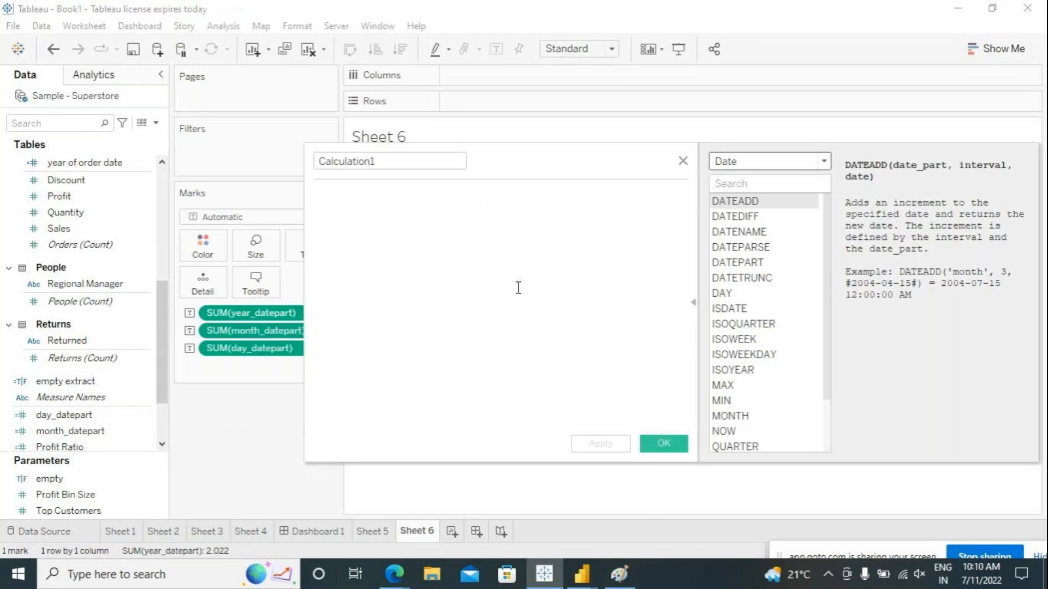
pyautogui.click(720, 279)
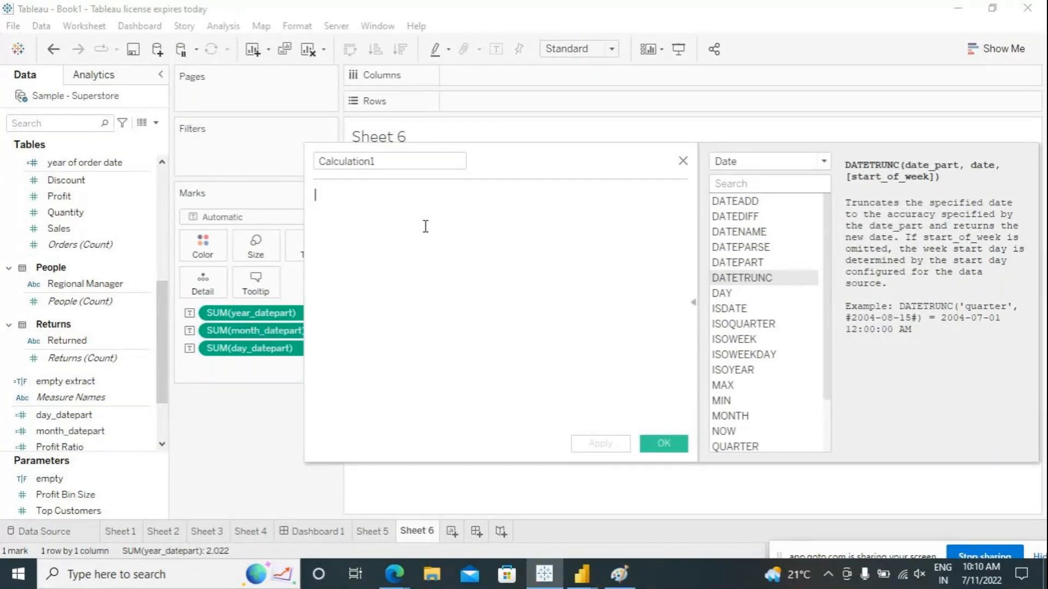
pyautogui.write('date')
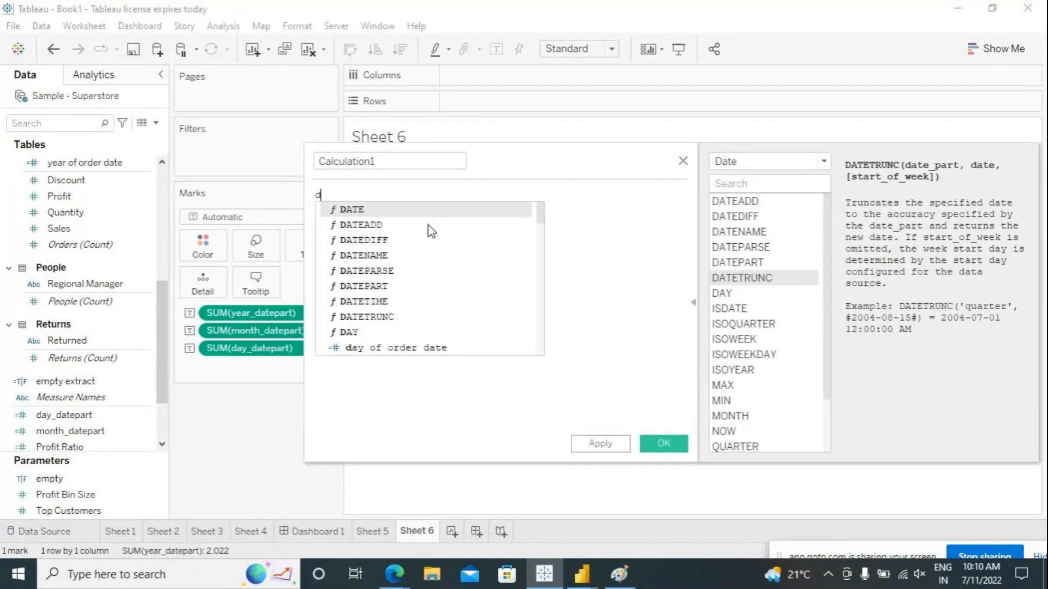
pyautogui.click(371, 212)
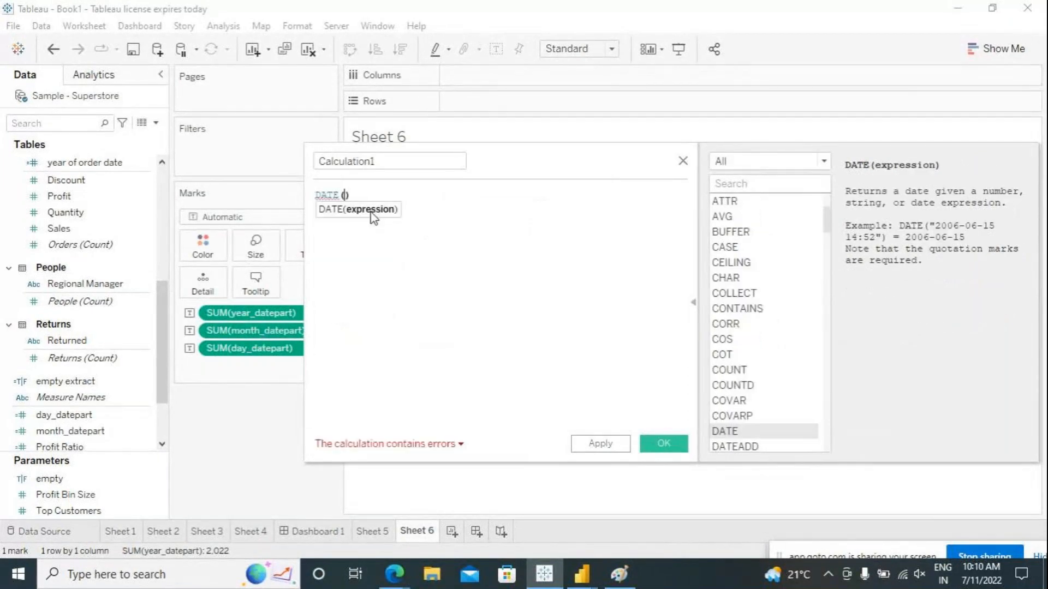
pyautogui.click(371, 212)
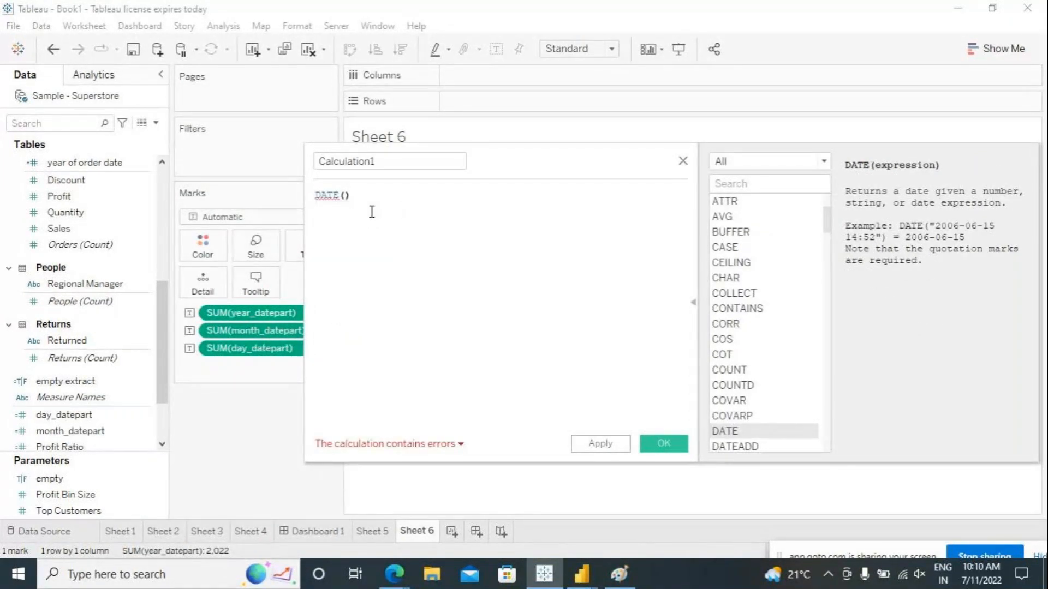
pyautogui.press('BackSpace')
pyautogui.press('BackSpace')
pyautogui.press('BackSpace')
pyautogui.press('BackSpace')
# Insert the DATETRUNC function into the new calculated field's formula.
pyautogui.write('e')
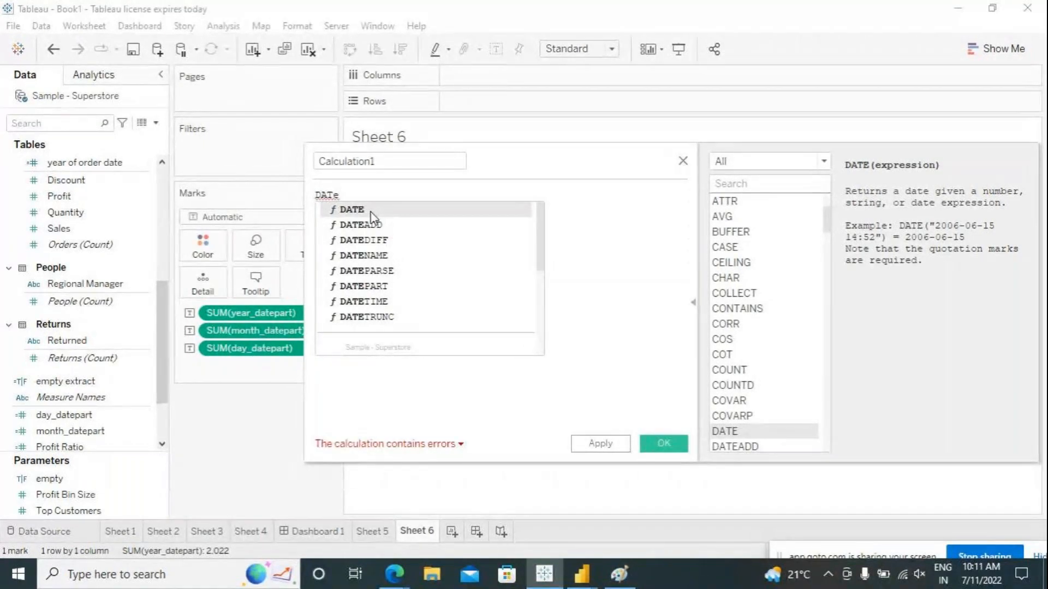
pyautogui.press('Down')
pyautogui.press('Down')
pyautogui.press('Down')
pyautogui.press('Down')
pyautogui.press('Down')
pyautogui.press('Down')
pyautogui.press('Down')
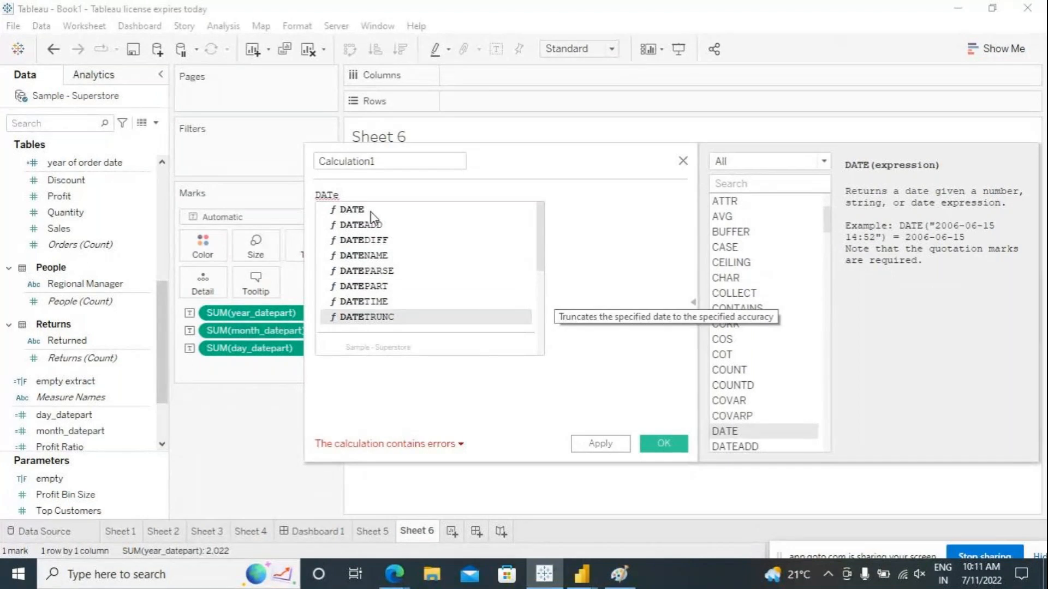
pyautogui.press('Return')
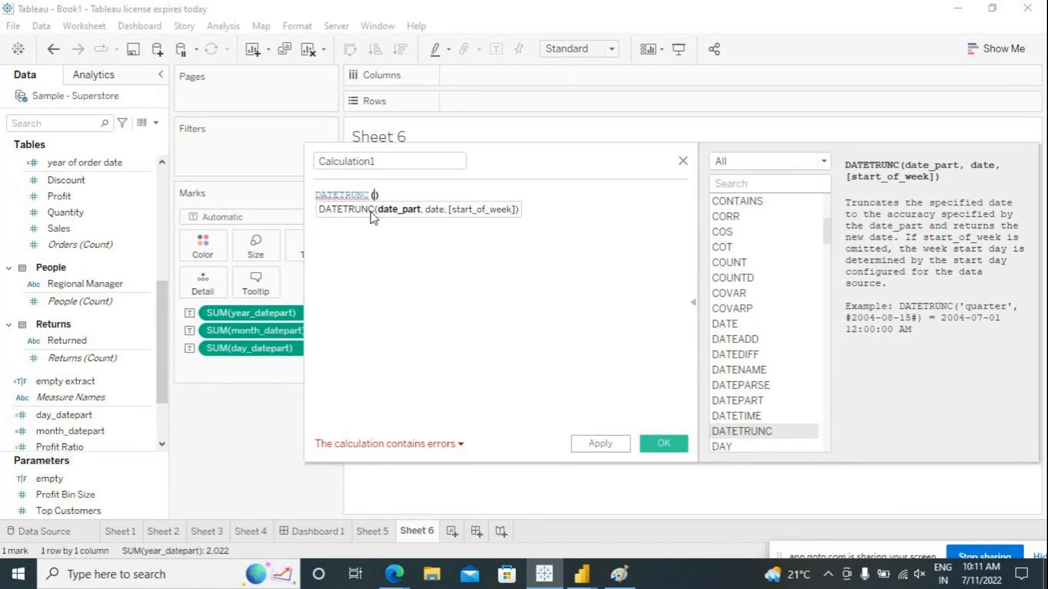
# Complete the formula as DATETRUNC('day',today()).
pyautogui.write("''")
pyautogui.write('day')
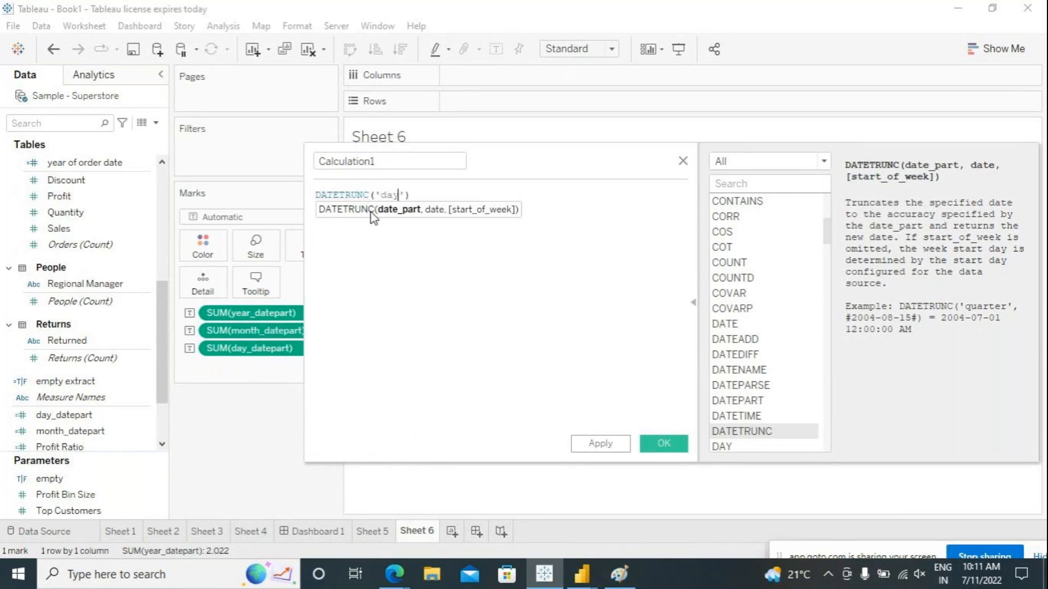
pyautogui.write(',')
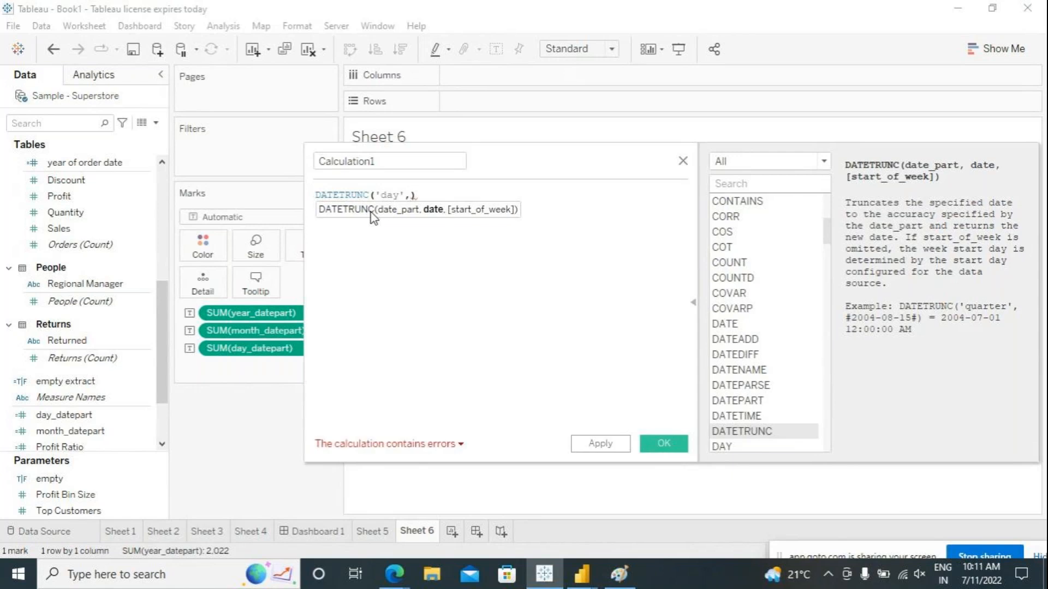
pyautogui.write('ord')
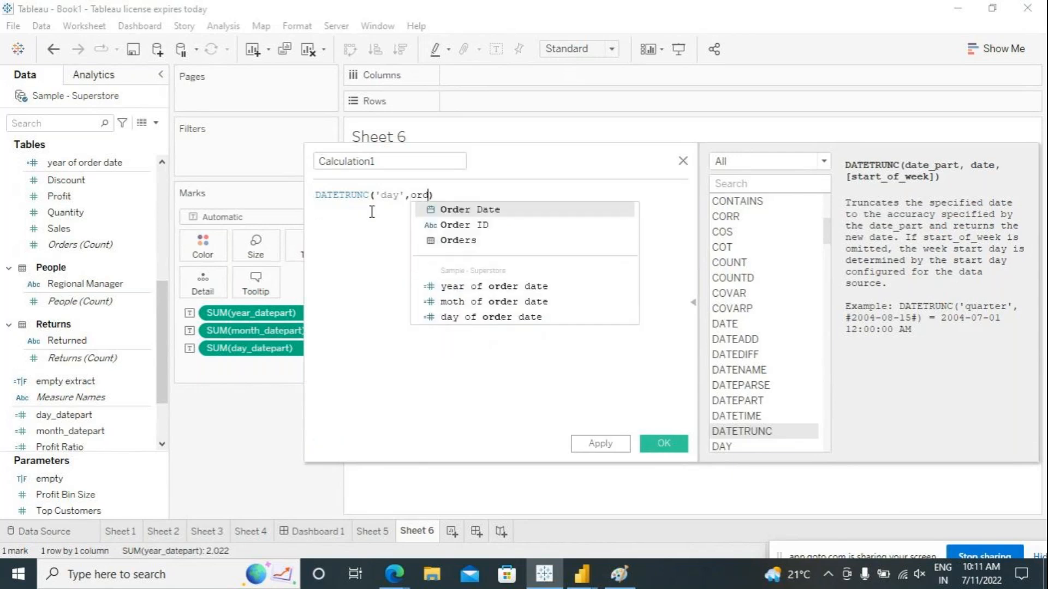
pyautogui.press('BackSpace')
pyautogui.press('BackSpace')
pyautogui.press('BackSpace')
pyautogui.write('toda')
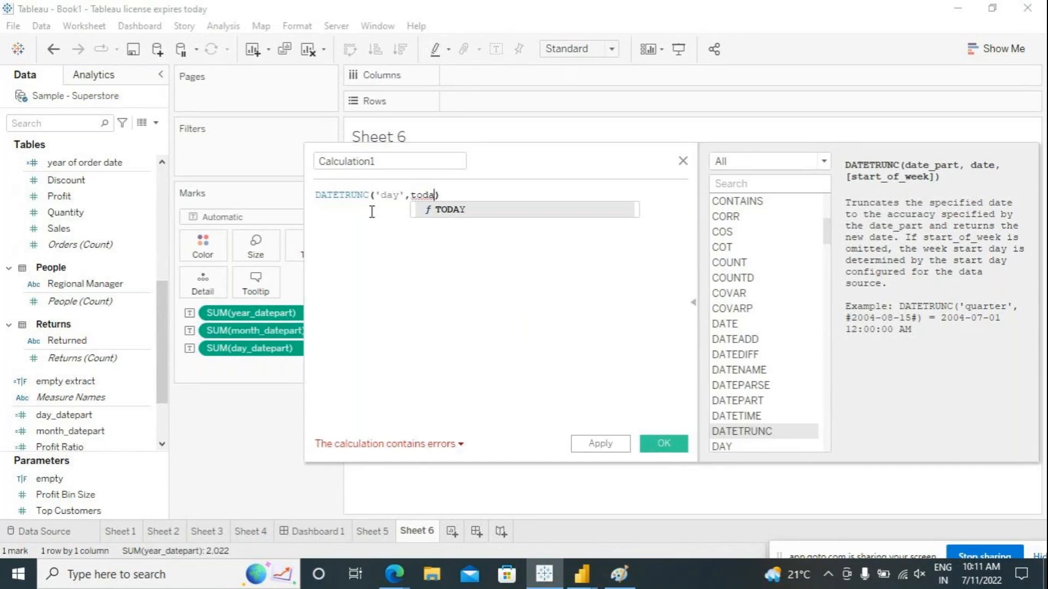
pyautogui.write('y()')
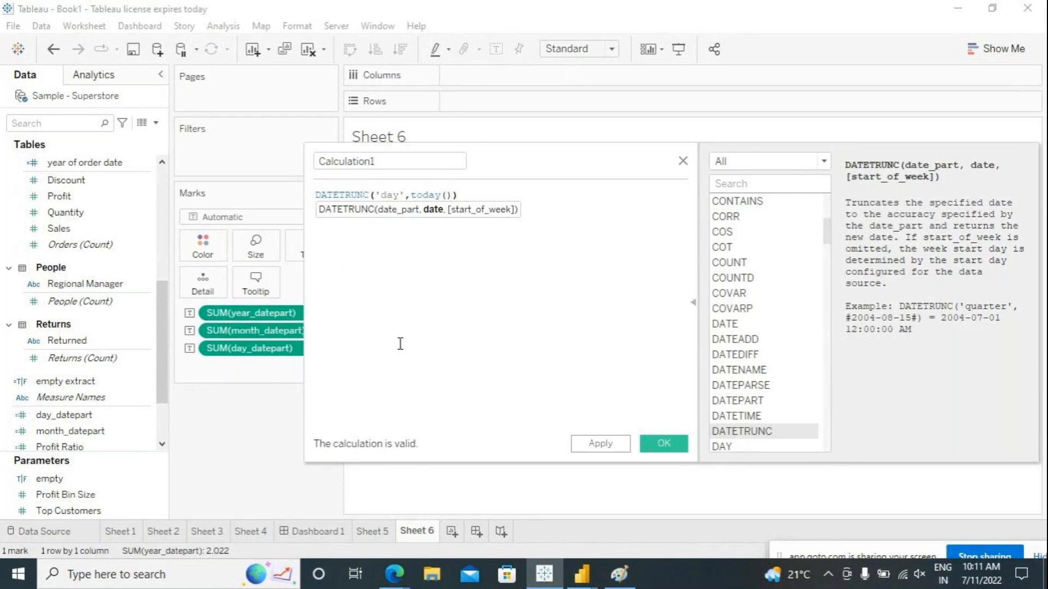
pyautogui.click(403, 311)
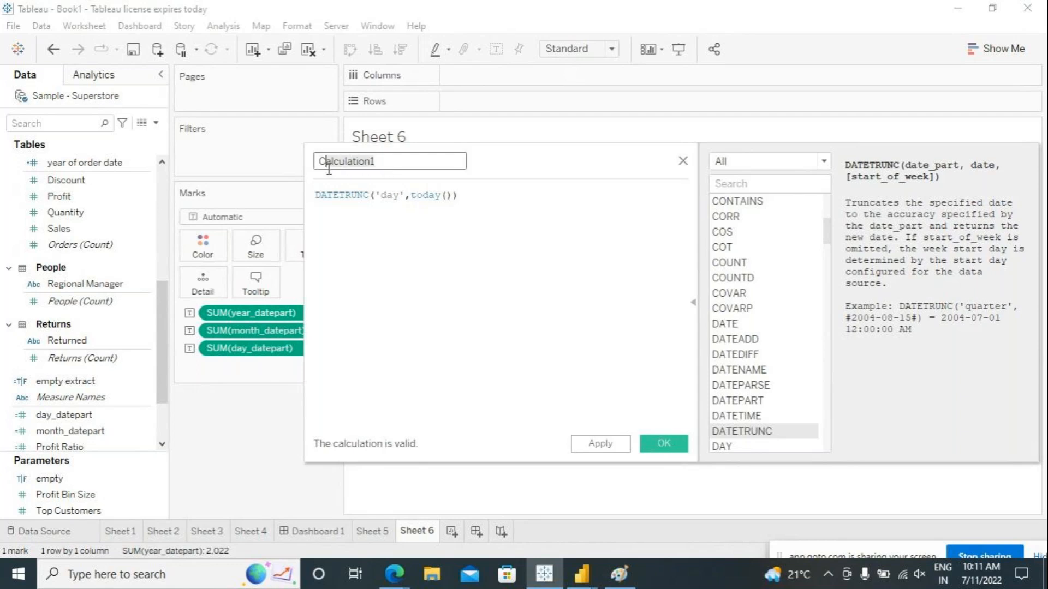
# Name the calculated field day_datetrunk and save it.
pyautogui.write('day_')
pyautogui.write('datetrunk')
pyautogui.click(348, 292)
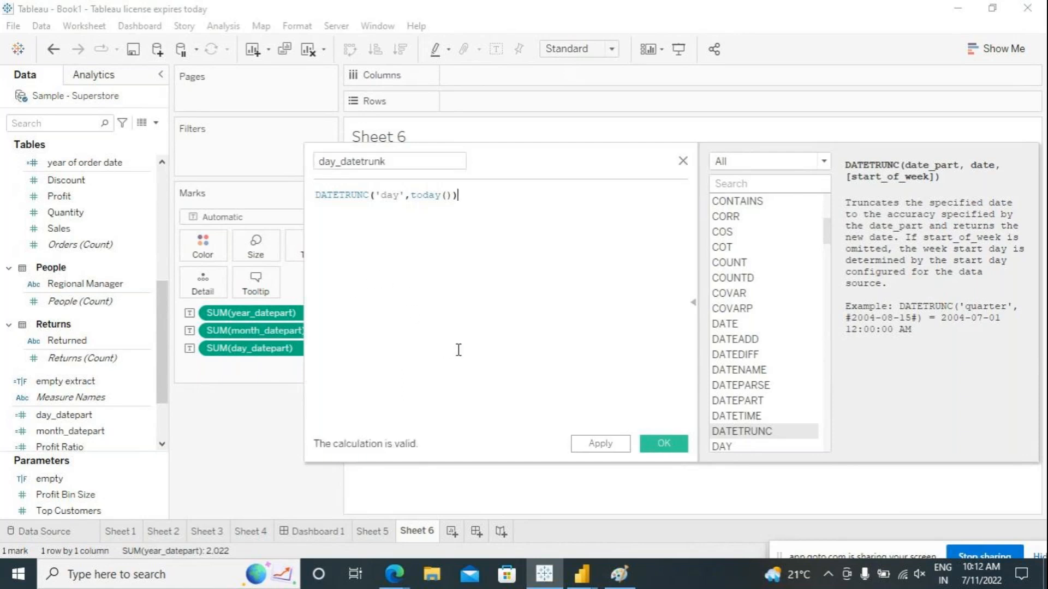
pyautogui.click(590, 445)
pyautogui.click(657, 445)
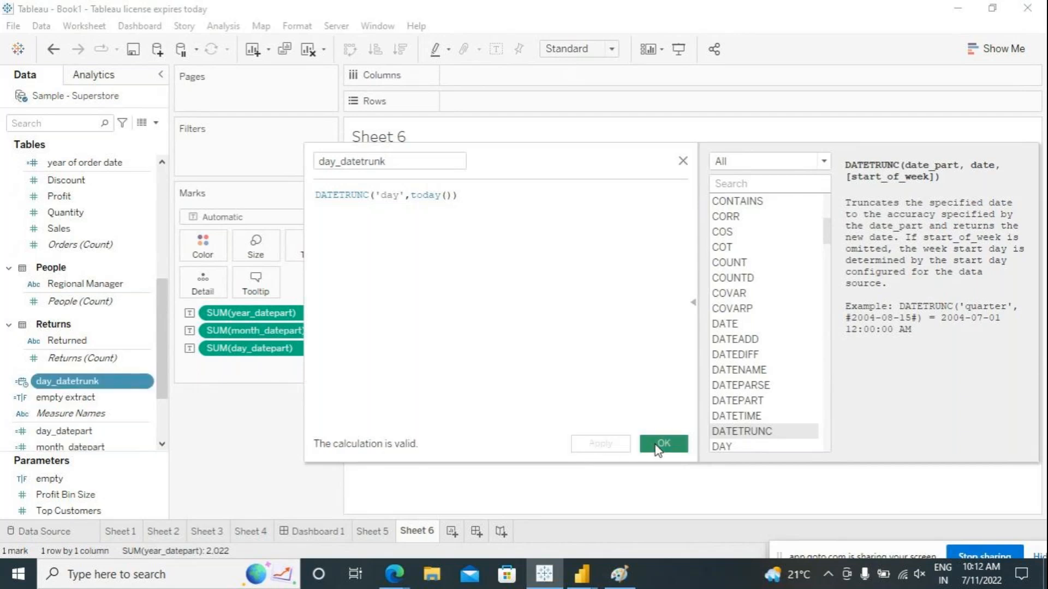
# Add day_datetrunk to the sheet's text marks and show it as an exact date.
pyautogui.moveTo(69, 381); pyautogui.dragTo(316, 255)
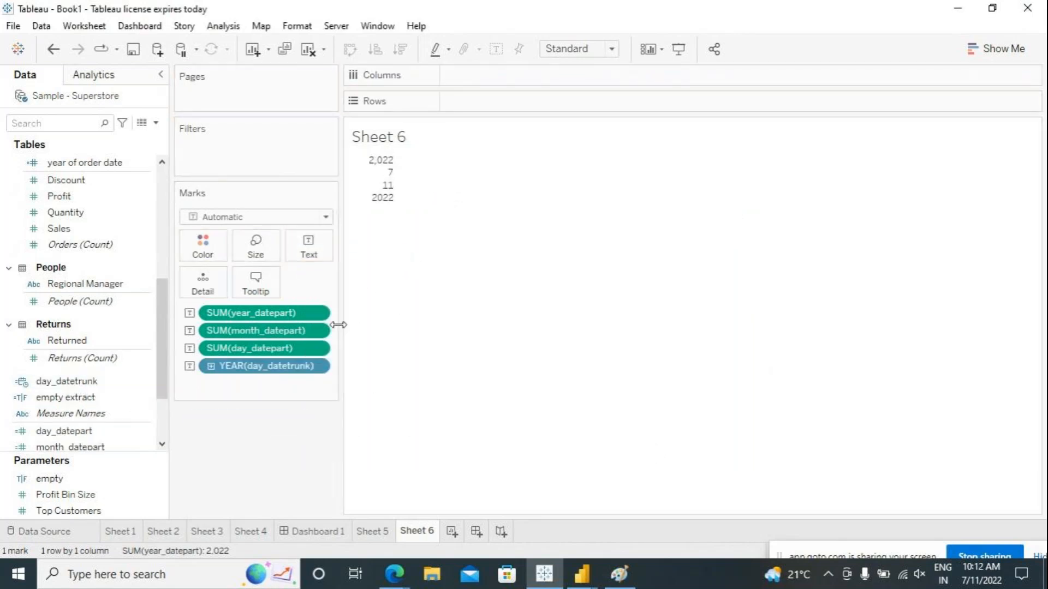
pyautogui.click(317, 366)
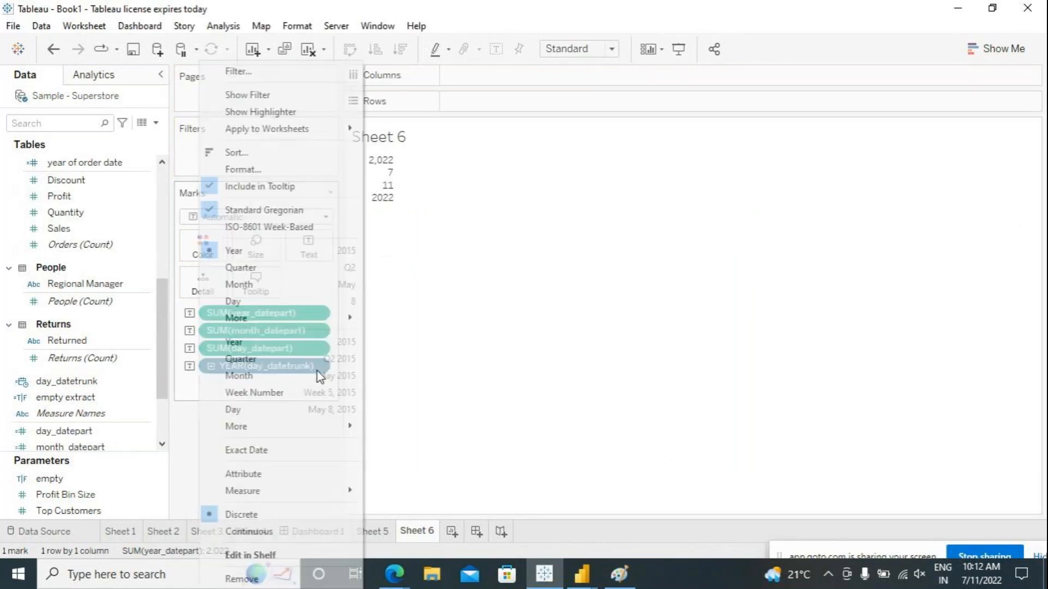
pyautogui.click(284, 454)
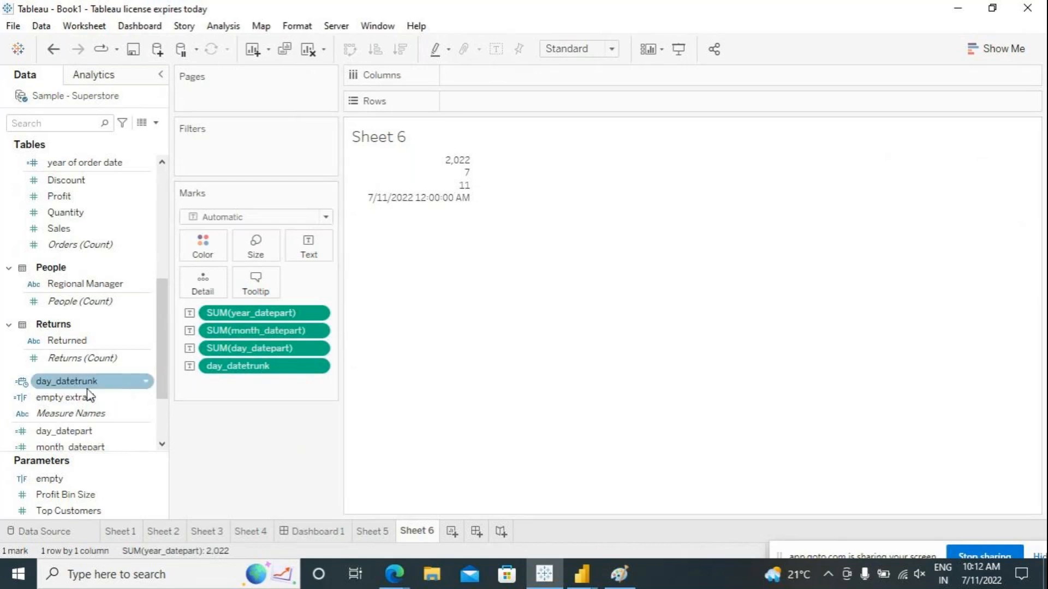
# Review the formula of the day_datetrunk calculated field and close it without changes.
pyautogui.rightClick(145, 385)
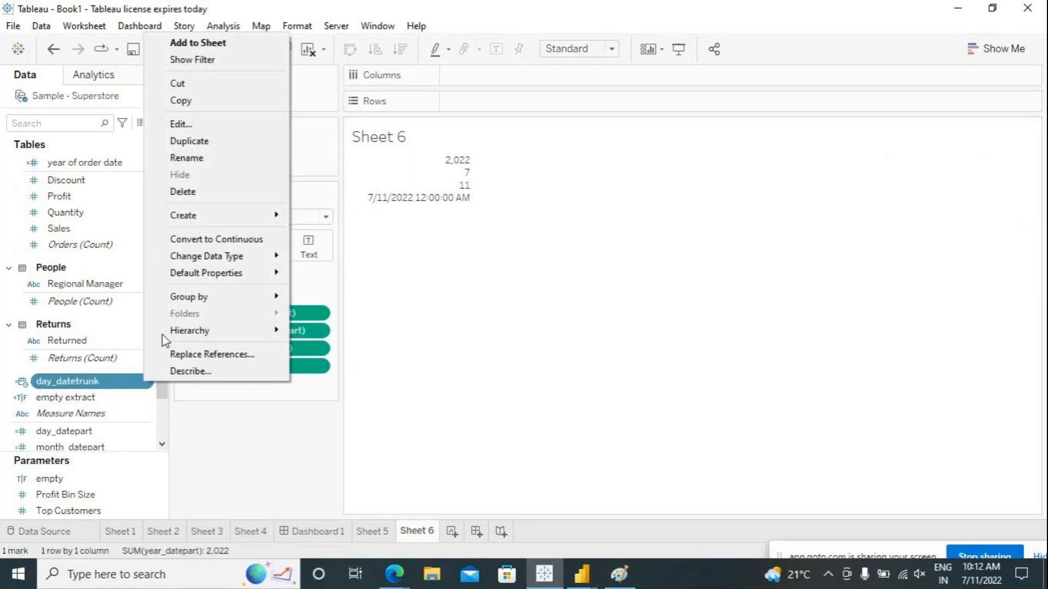
pyautogui.click(179, 125)
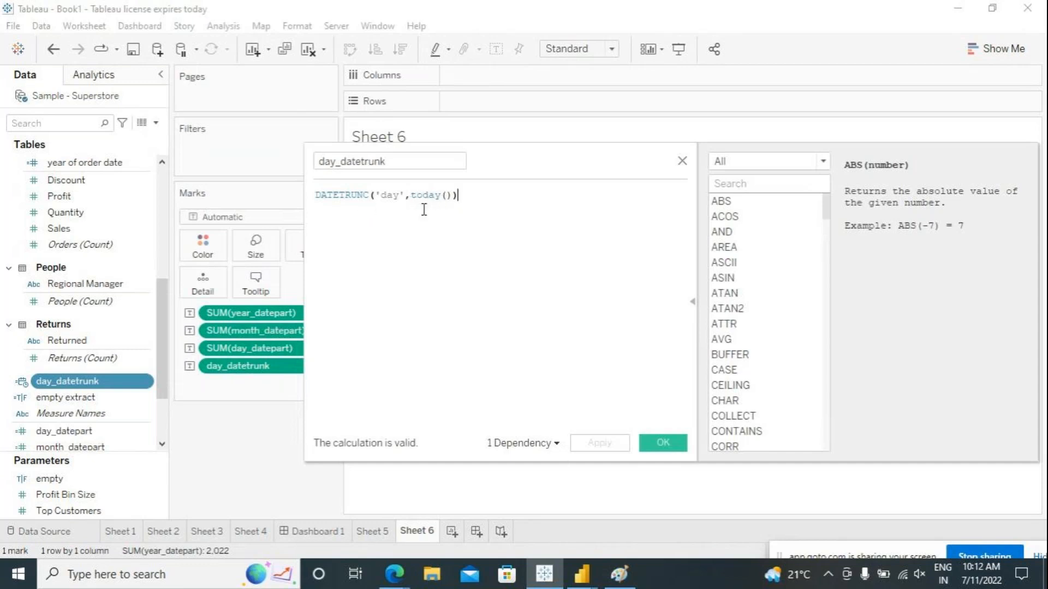
pyautogui.click(682, 445)
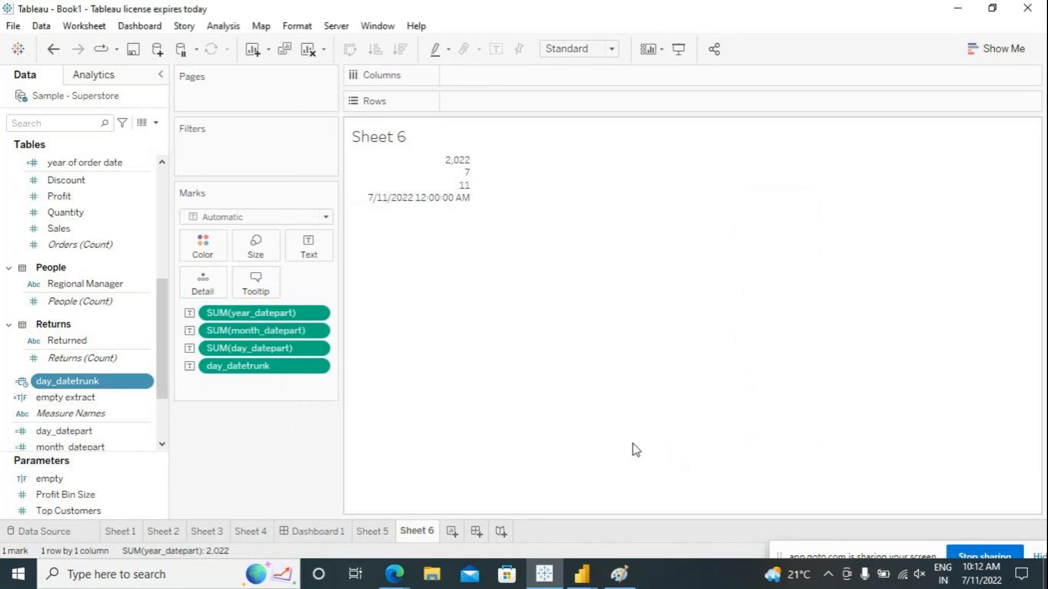
pyautogui.click(149, 385)
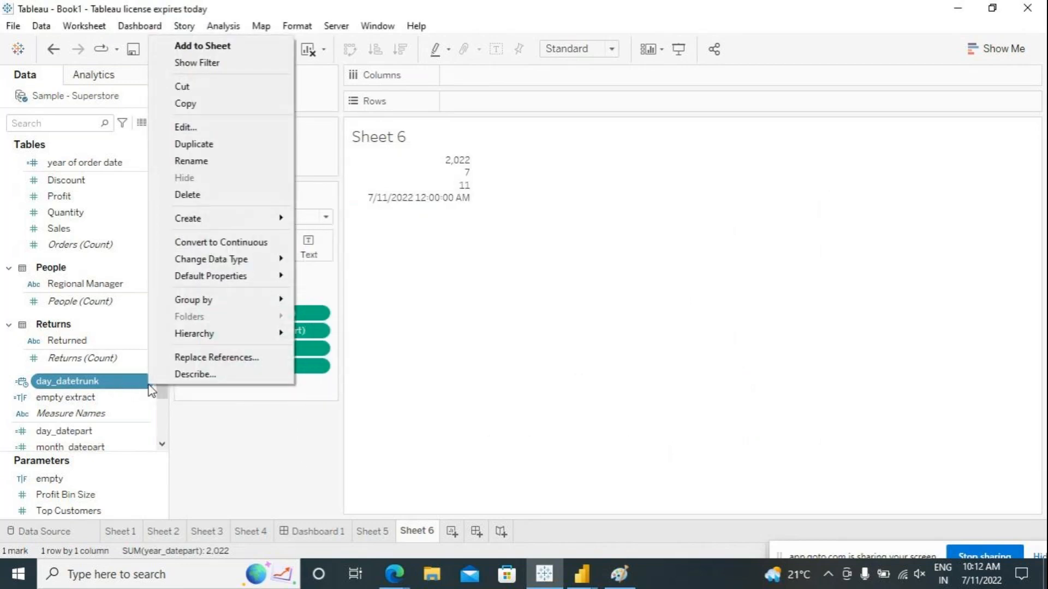
pyautogui.click(212, 424)
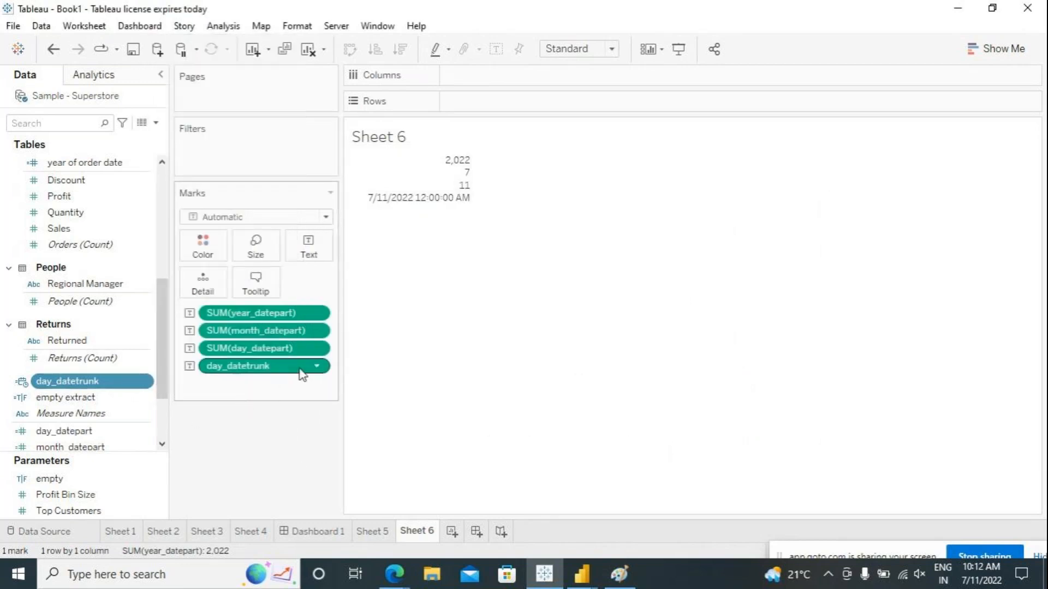
# Change the day_datetrunk text mark from exact date to the discrete Day date part.
pyautogui.click(315, 365)
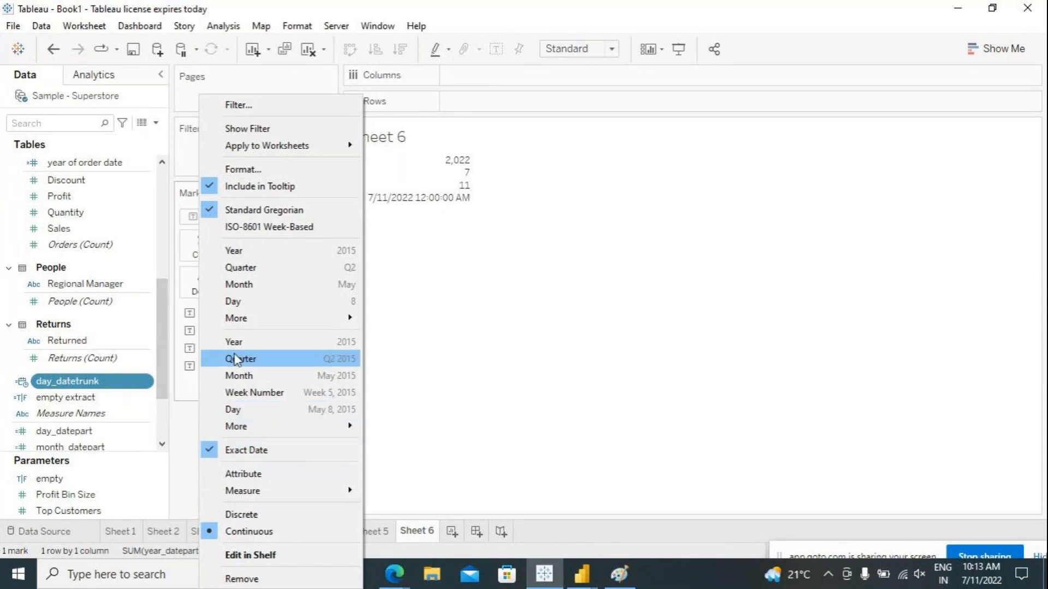
pyautogui.click(234, 304)
pyautogui.moveTo(377, 210)
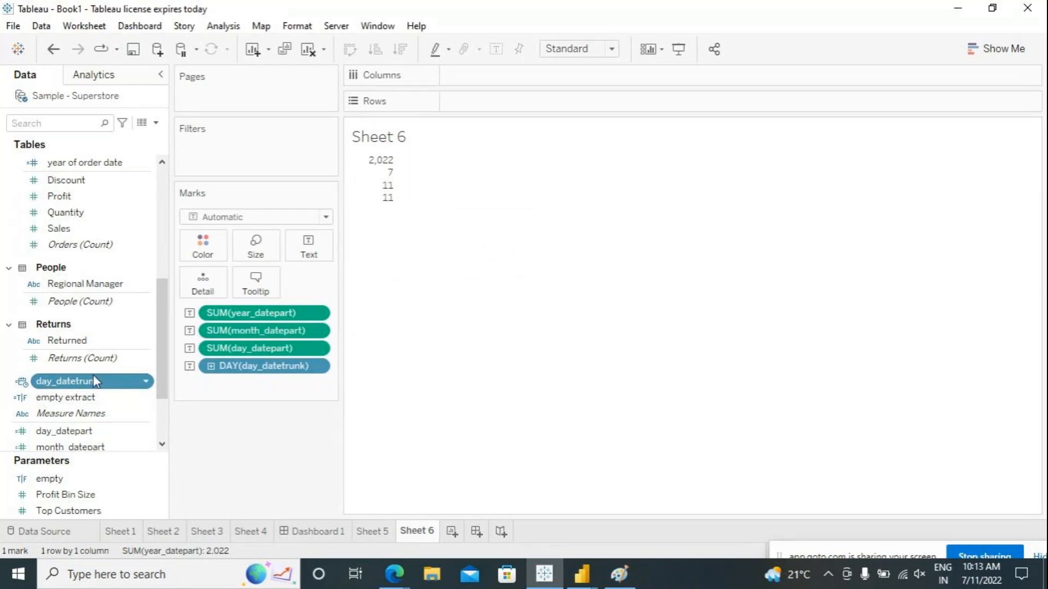
# Look through the data source's field list for the existing calculated date fields.
pyautogui.scroll(-3, 153, 365)
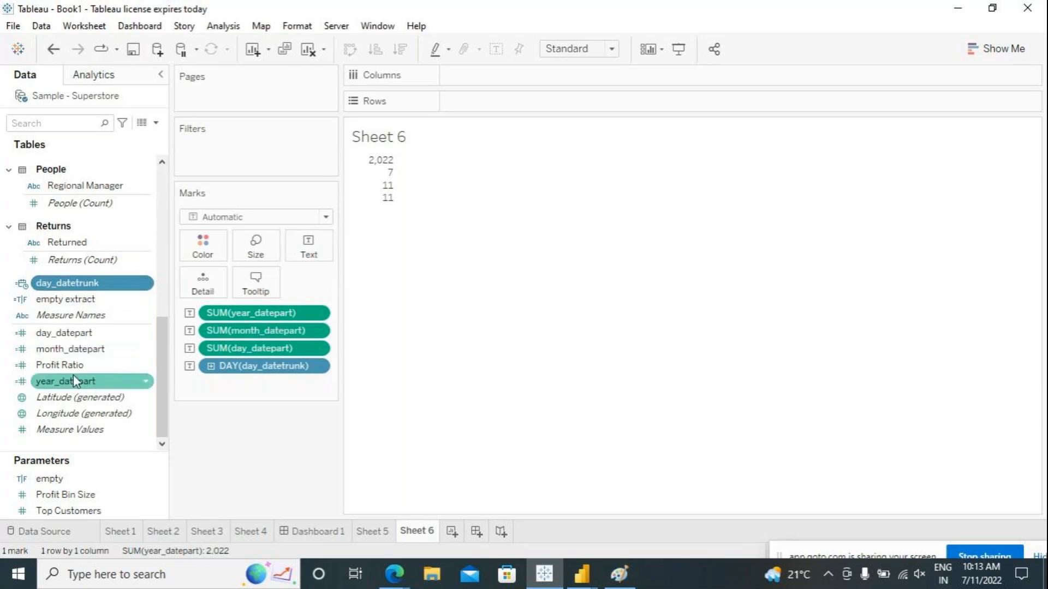
pyautogui.scroll(3, 107, 388)
pyautogui.scroll(1, 104, 377)
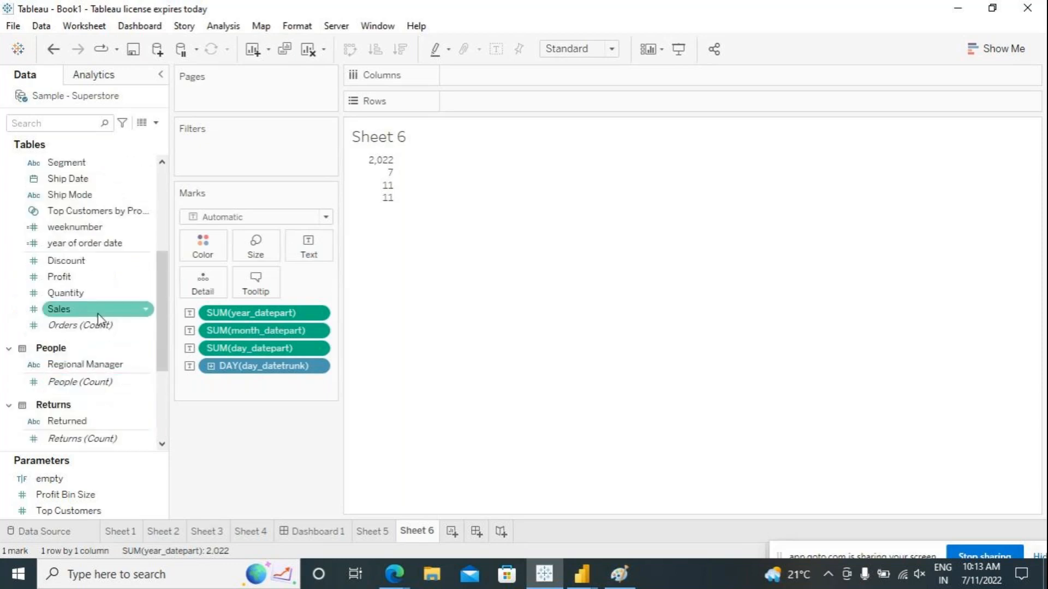
pyautogui.scroll(4, 103, 316)
pyautogui.scroll(1, 99, 317)
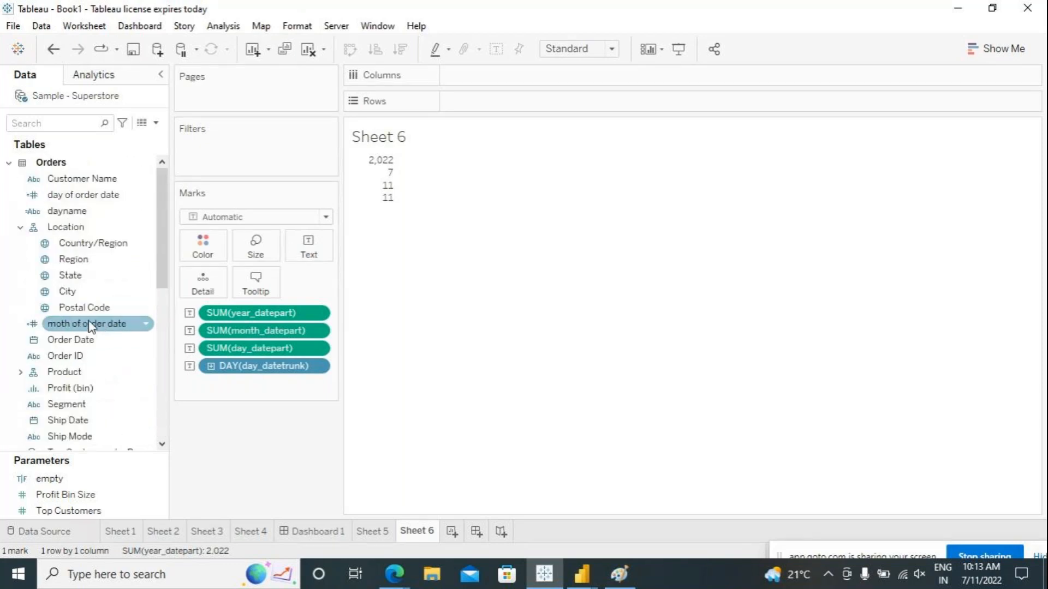
pyautogui.click(46, 227)
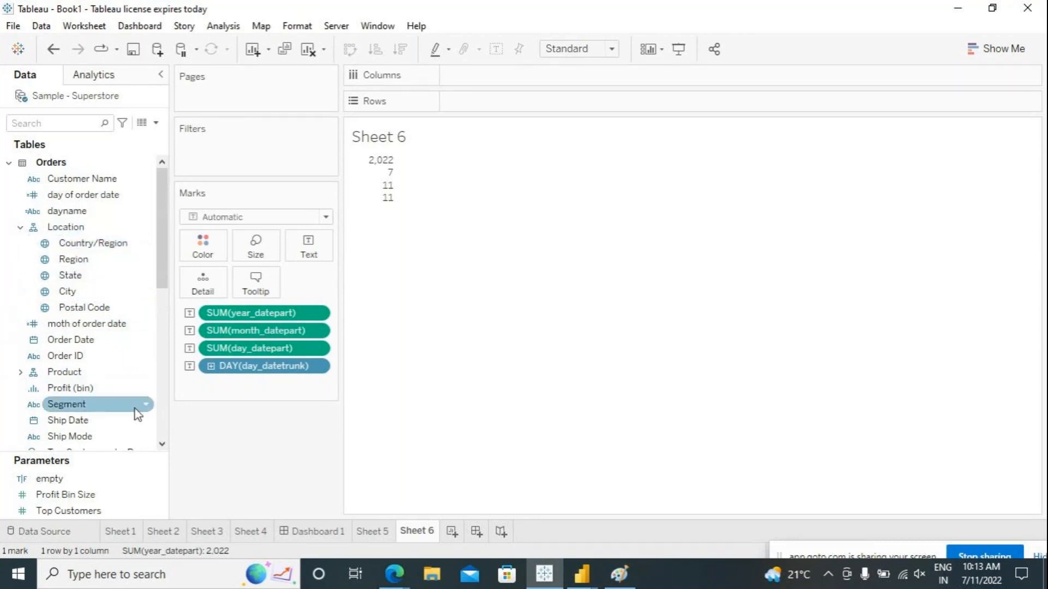
pyautogui.scroll(-3, 139, 382)
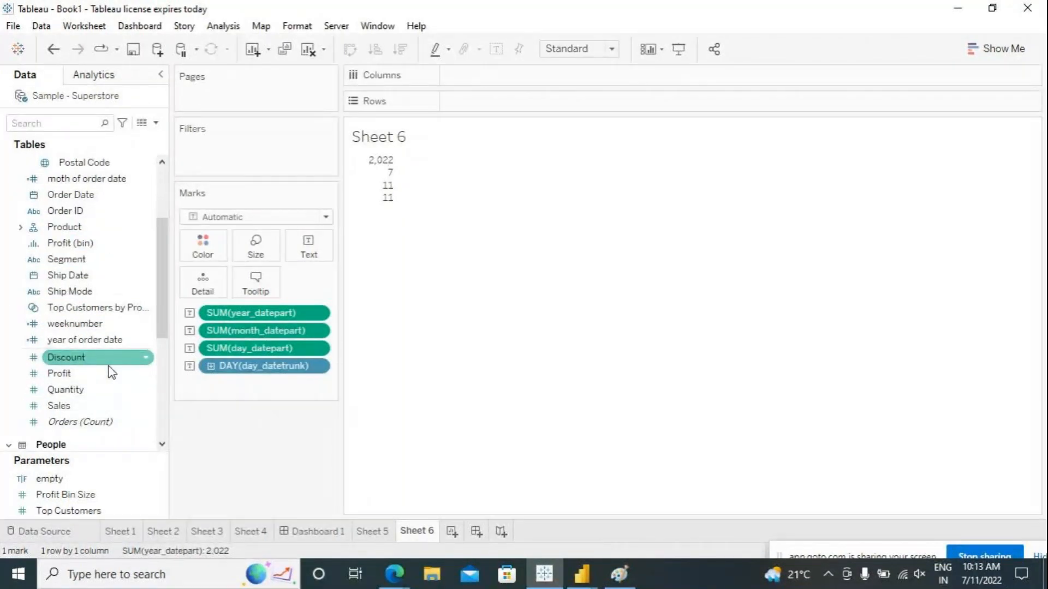
pyautogui.click(112, 373)
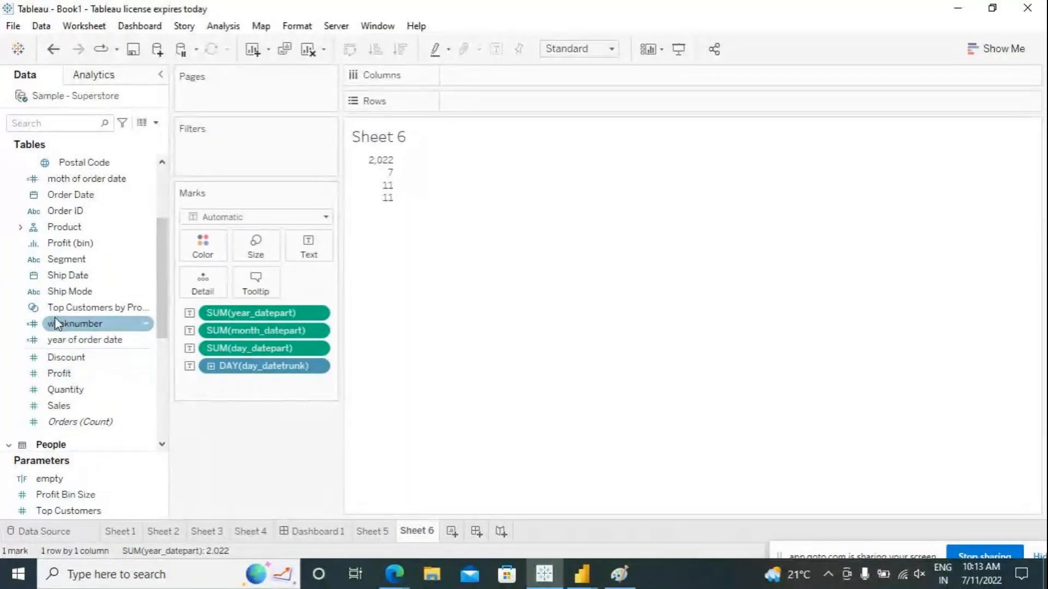
# Create a new calculated field named month_datetrunck.
pyautogui.click(223, 25)
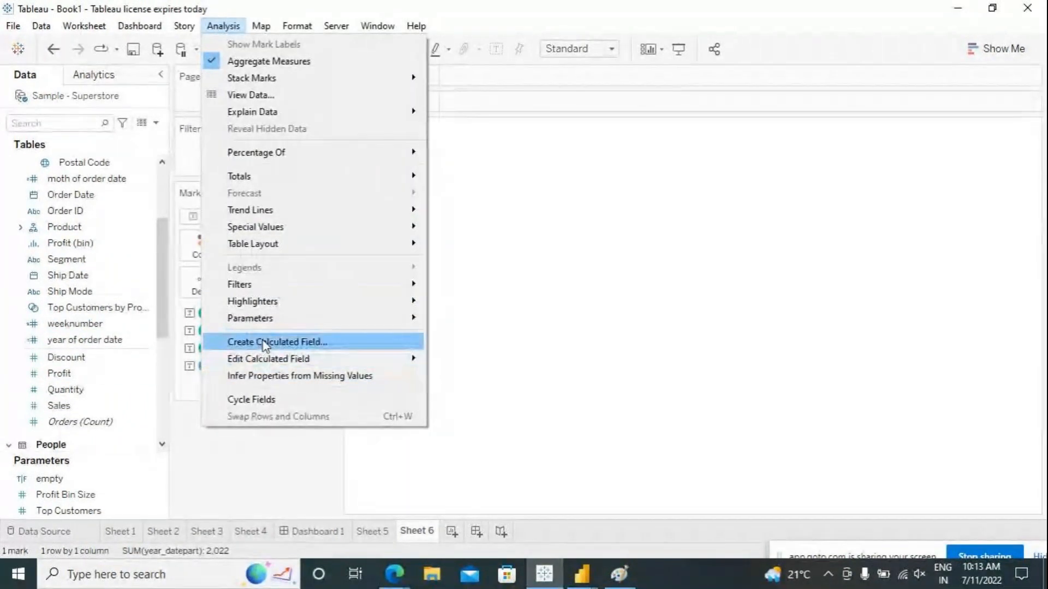
pyautogui.click(264, 343)
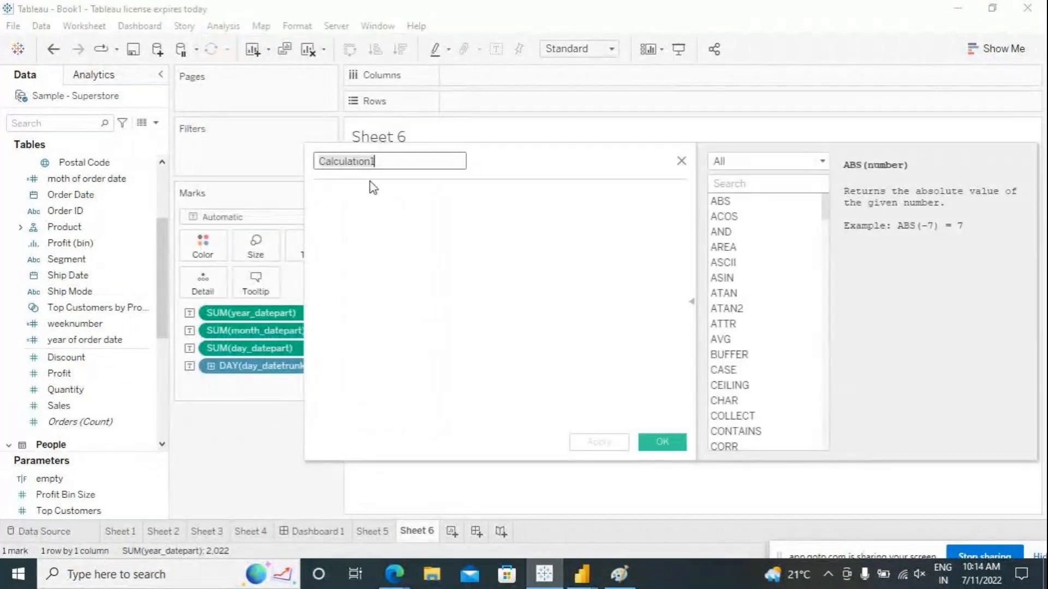
pyautogui.write('month')
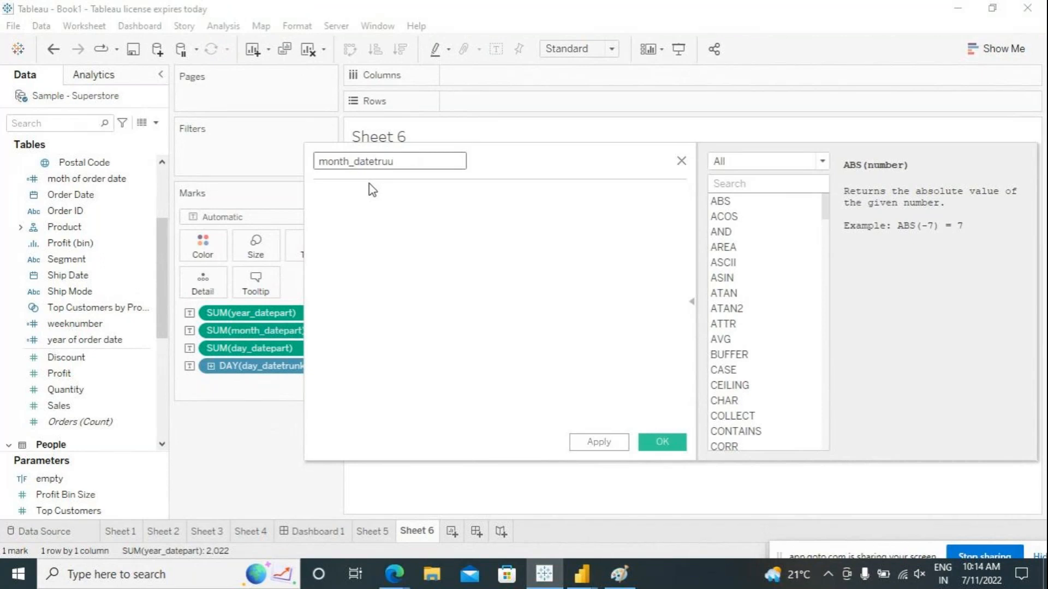
pyautogui.write('_datetrunck')
pyautogui.click(333, 277)
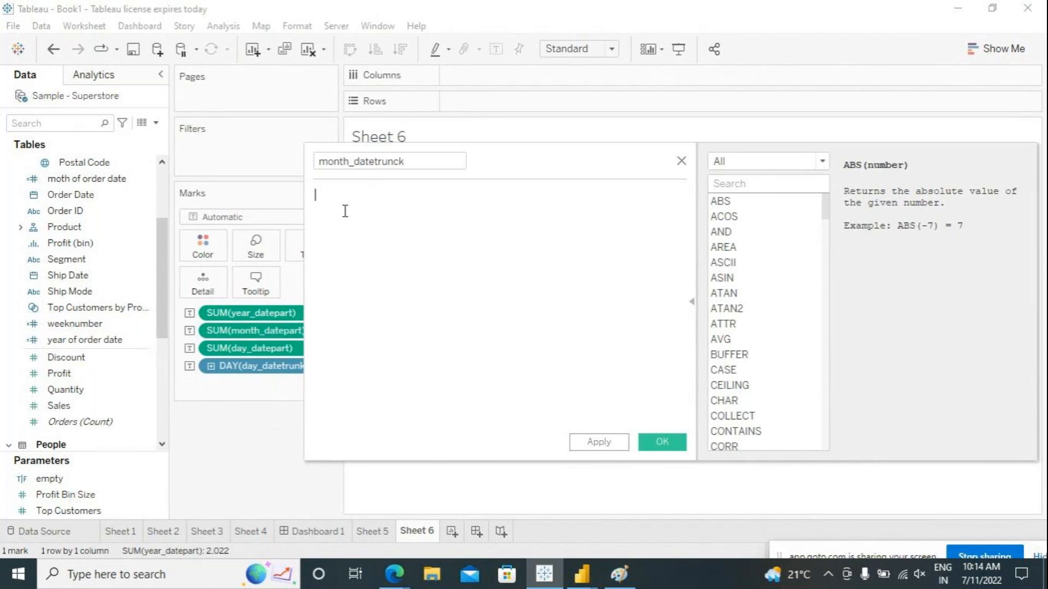
# Begin the month_datetrunck formula with the DATETRUNC function and 'month' as its date part.
pyautogui.write('date')
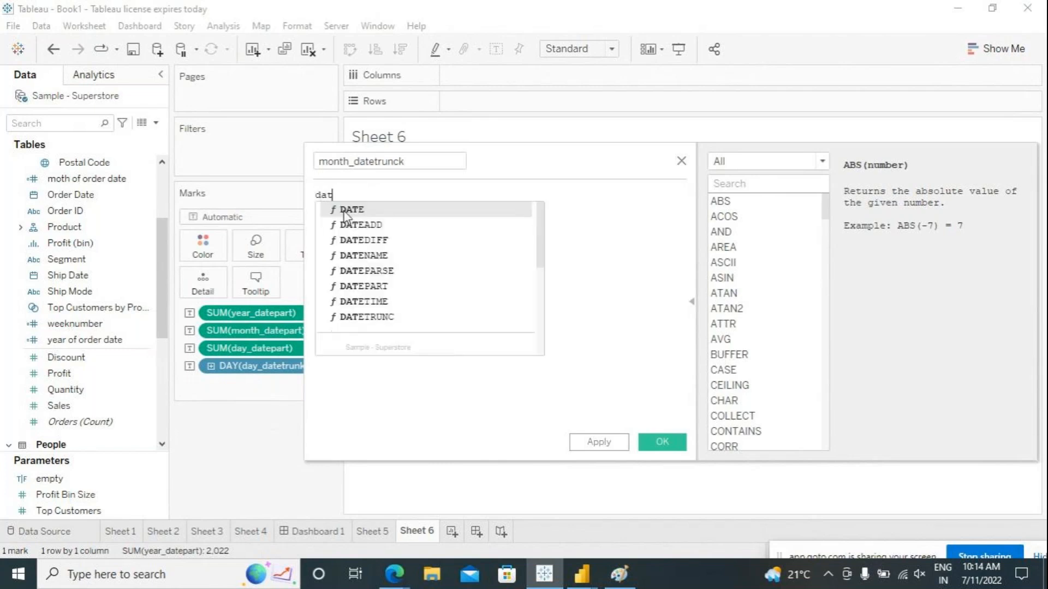
pyautogui.doubleClick(385, 319)
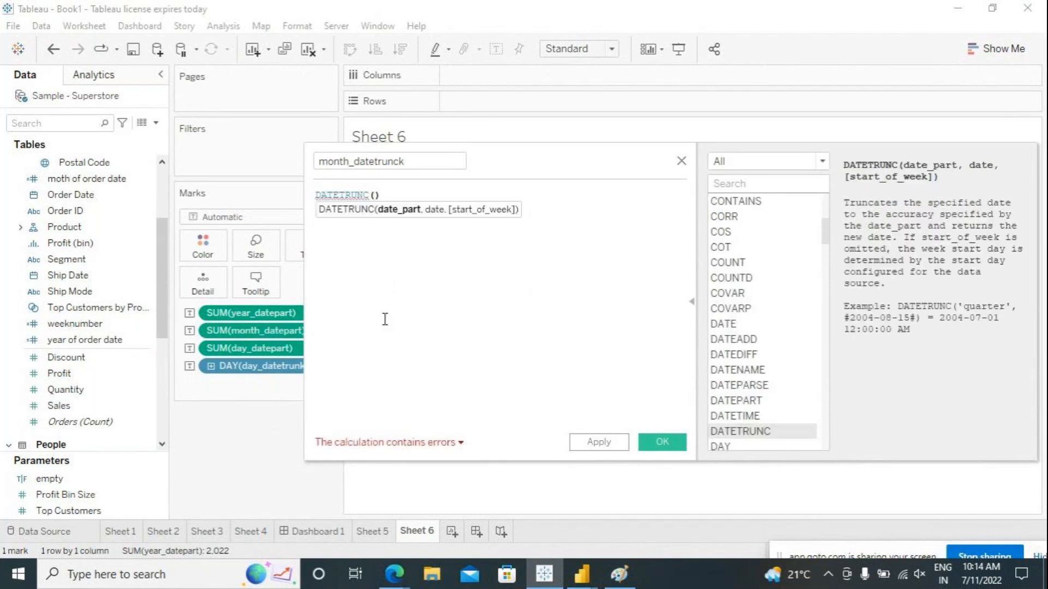
pyautogui.write('month')
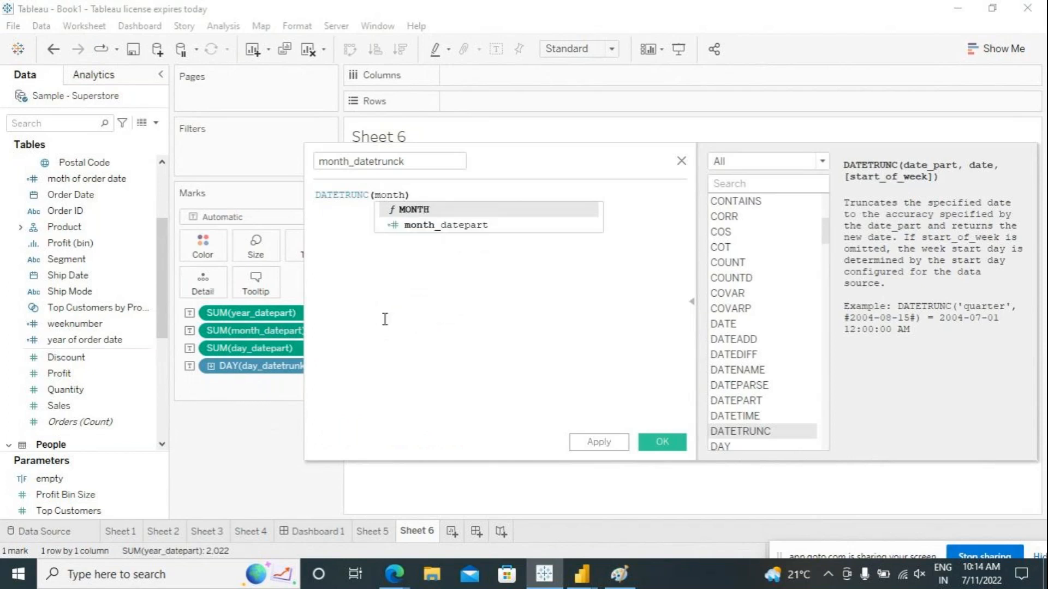
pyautogui.write("'")
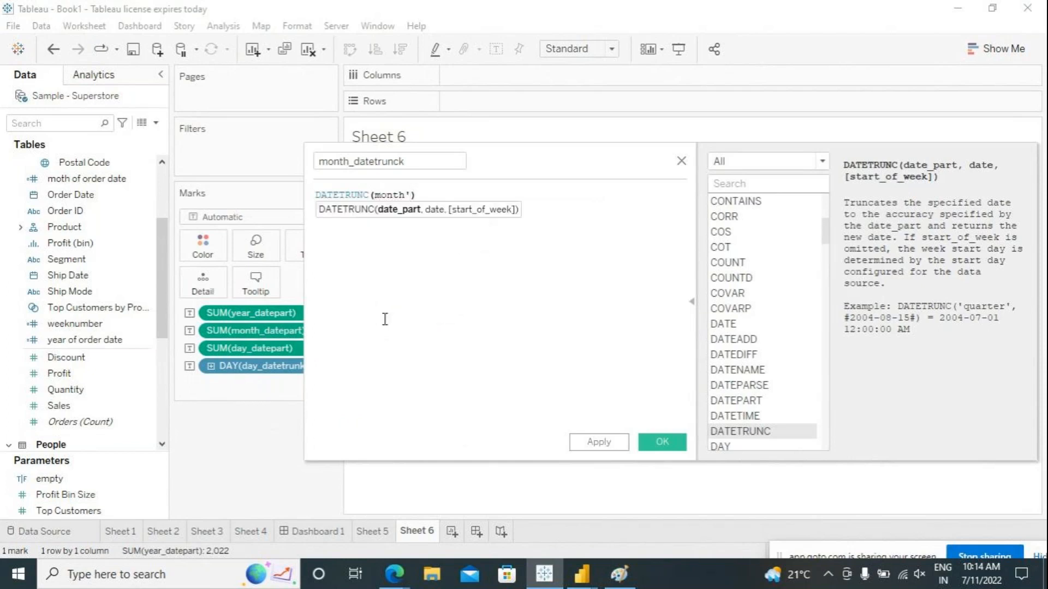
pyautogui.press('Left')
pyautogui.press('Left')
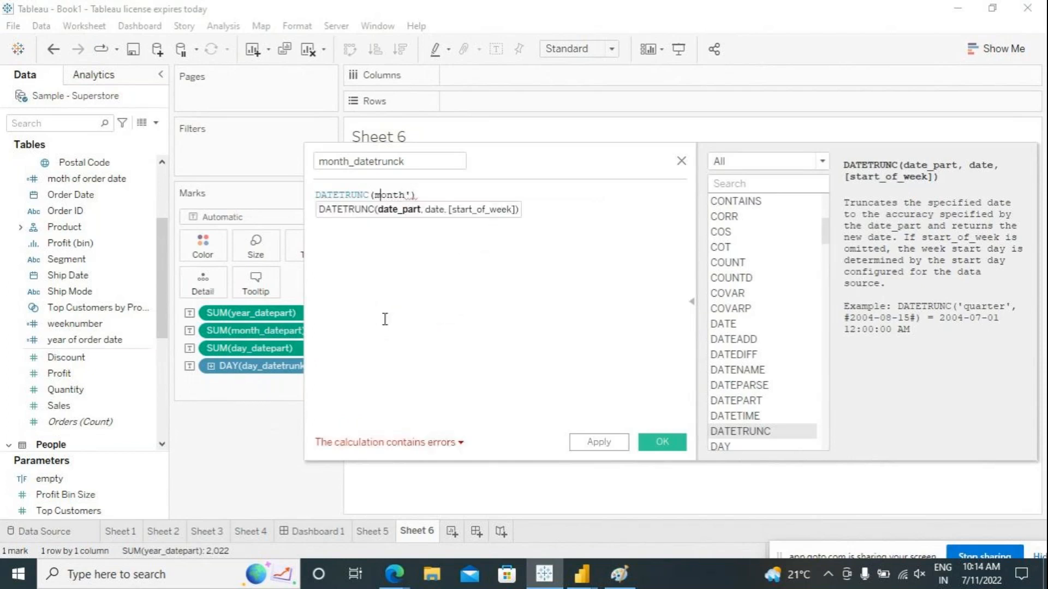
pyautogui.press('Left')
pyautogui.write("'")
pyautogui.press('Right')
pyautogui.write(',')
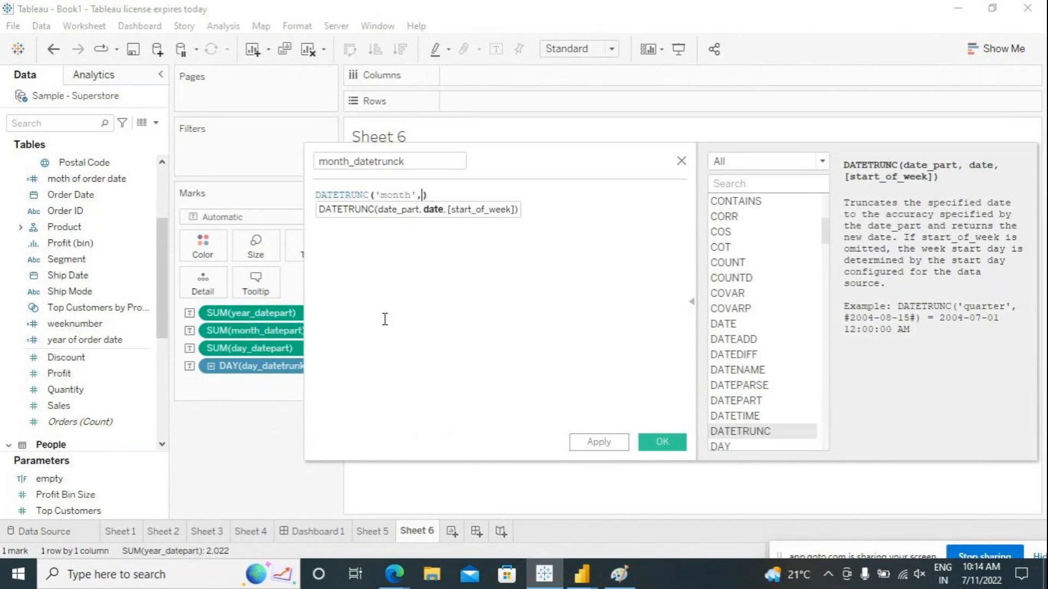
# Complete the formula as DATETRUNC('month',today()) and save the calculated field.
pyautogui.write('today')
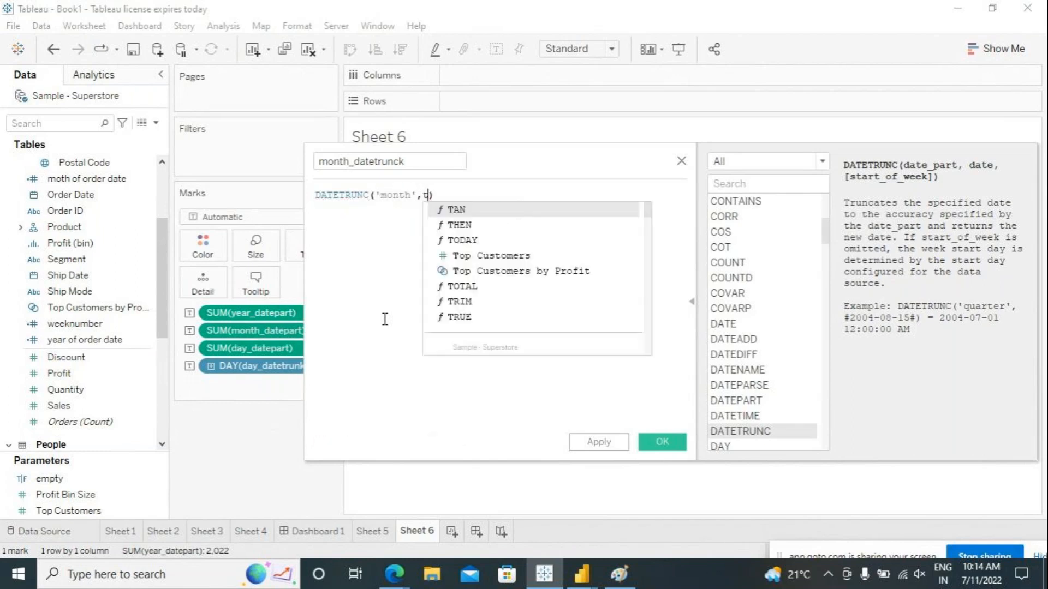
pyautogui.write('(')
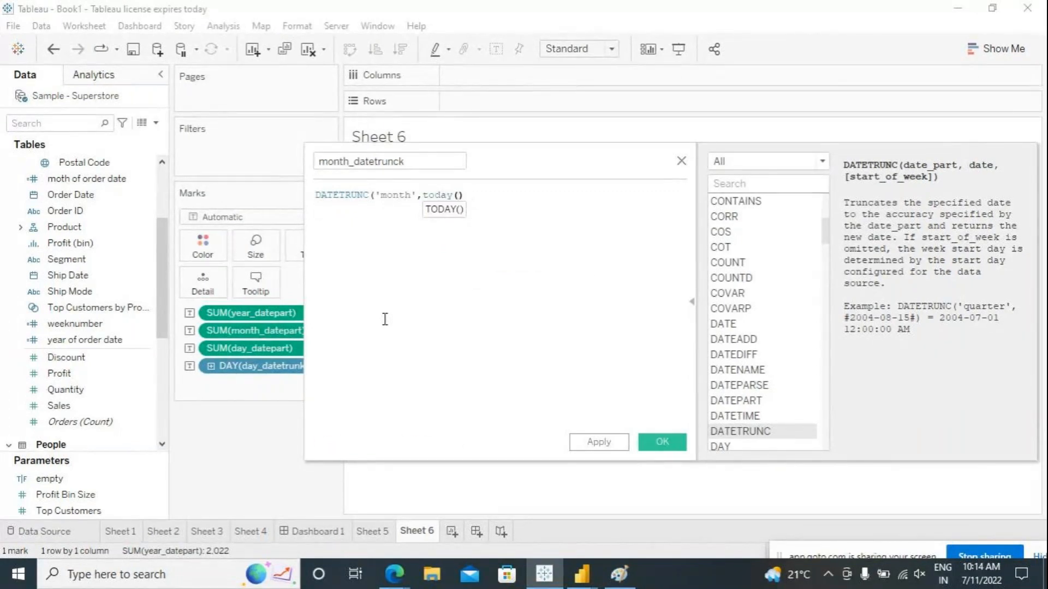
pyautogui.write(')')
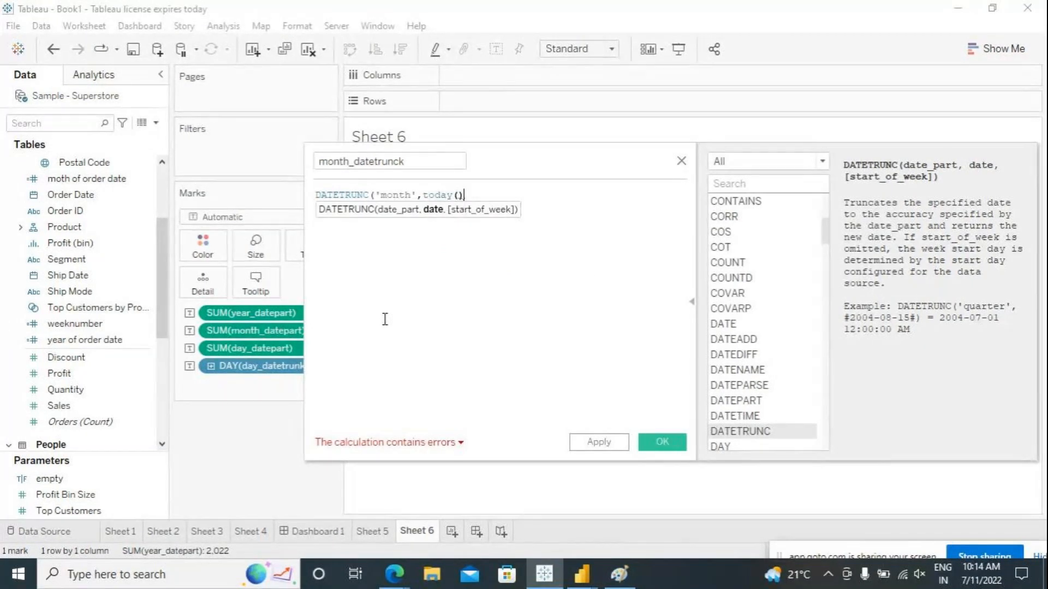
pyautogui.write(')')
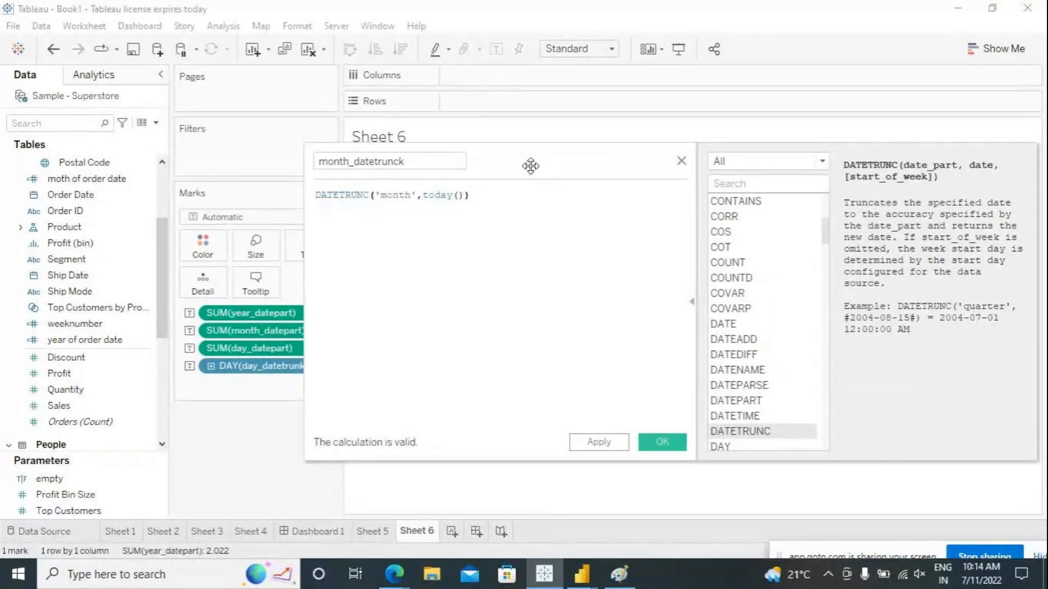
pyautogui.moveTo(529, 164); pyautogui.dragTo(572, 156)
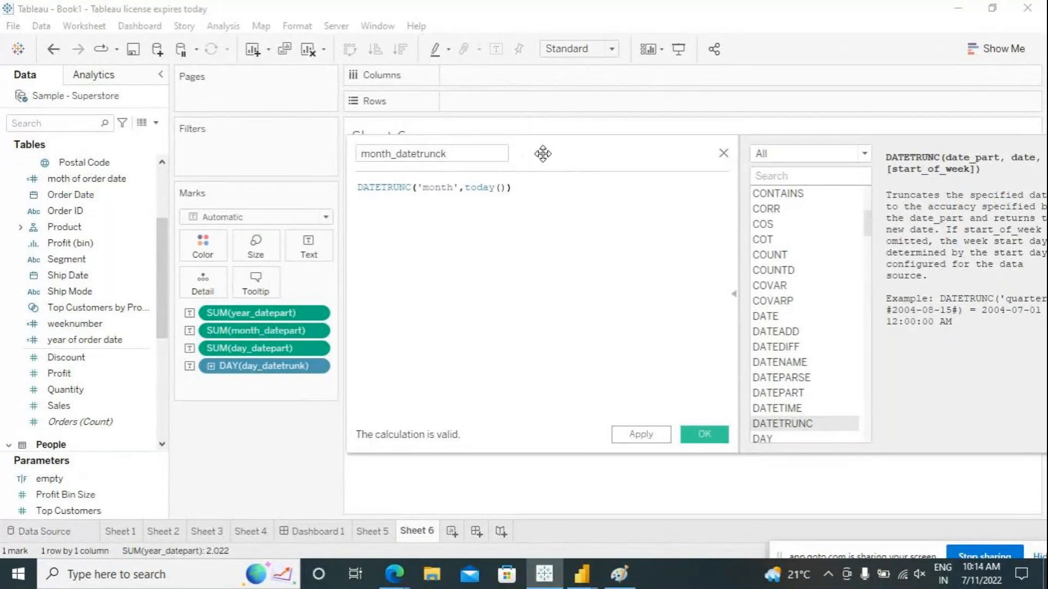
pyautogui.moveTo(543, 153); pyautogui.dragTo(509, 180)
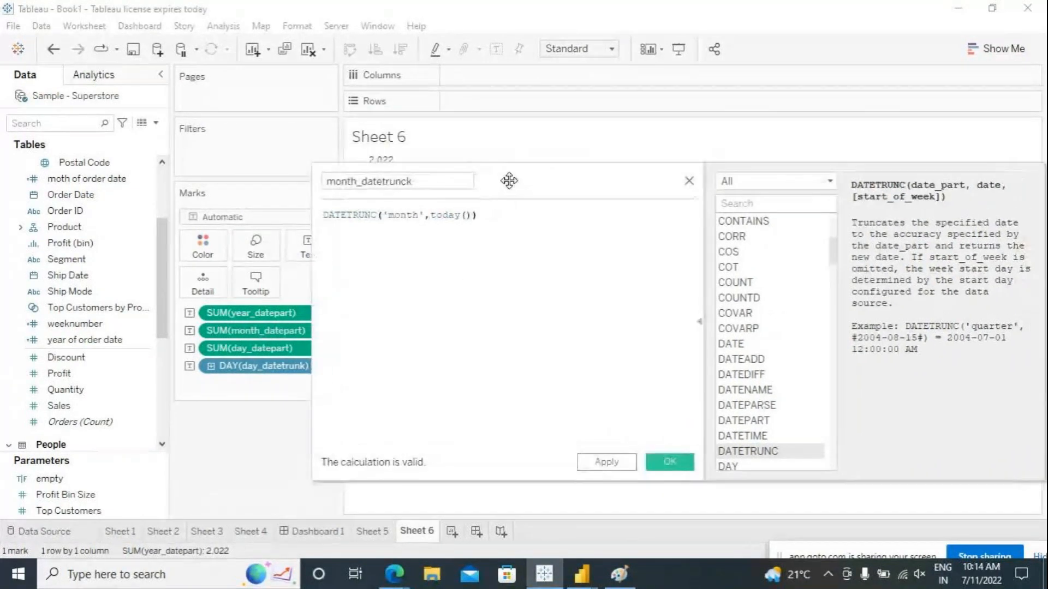
pyautogui.click(608, 464)
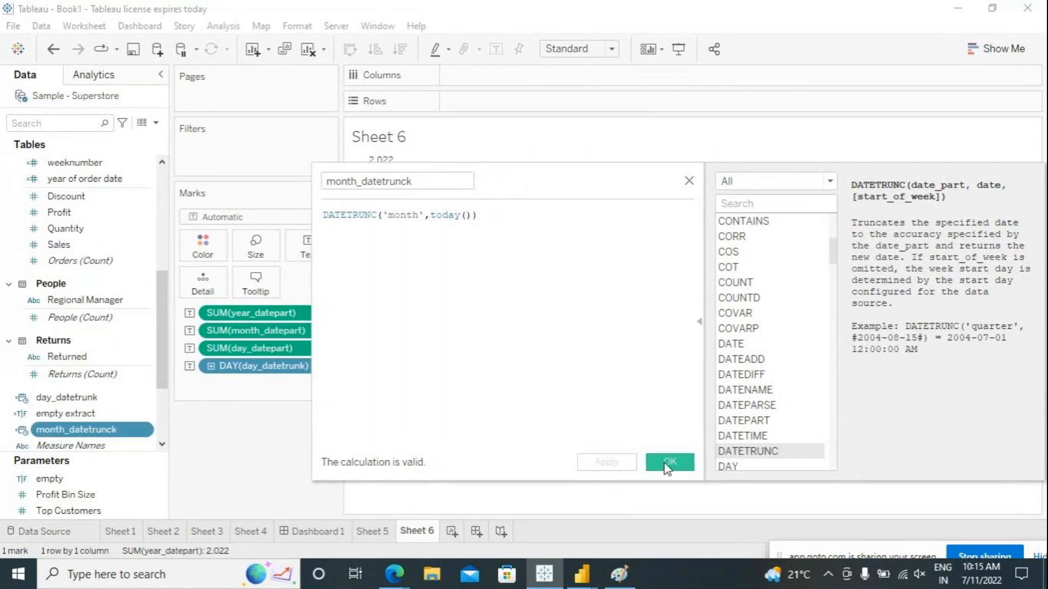
pyautogui.click(670, 461)
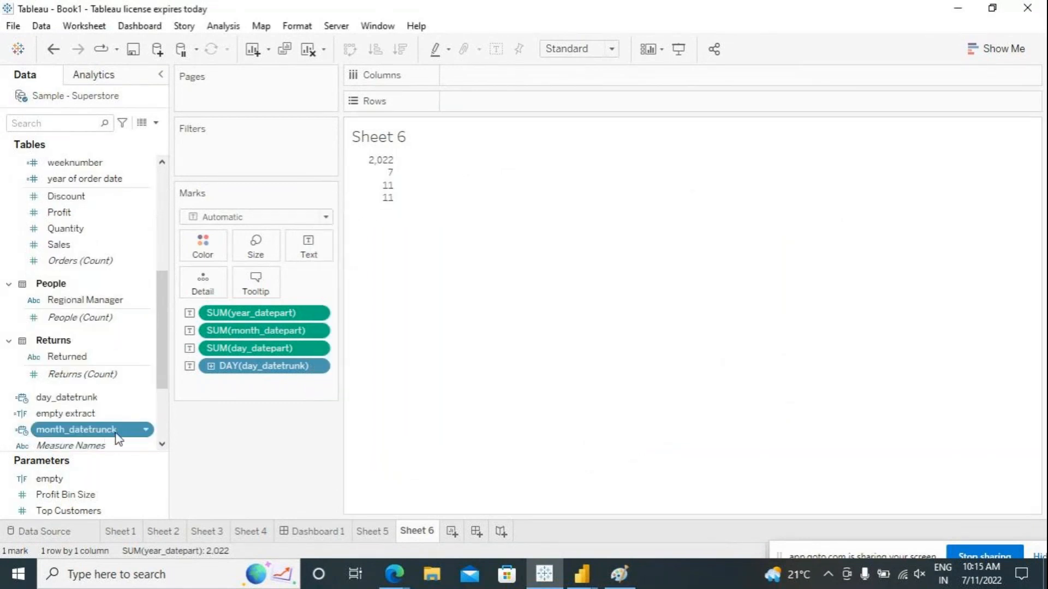
# Change the data type of the month_datetrunck field to Date.
pyautogui.click(146, 431)
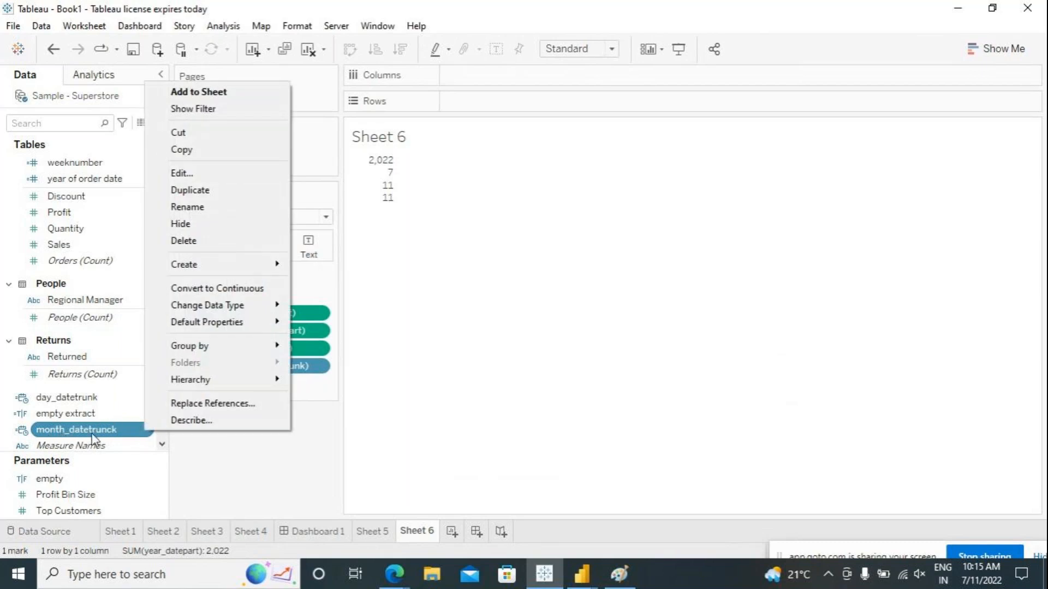
pyautogui.moveTo(250, 307)
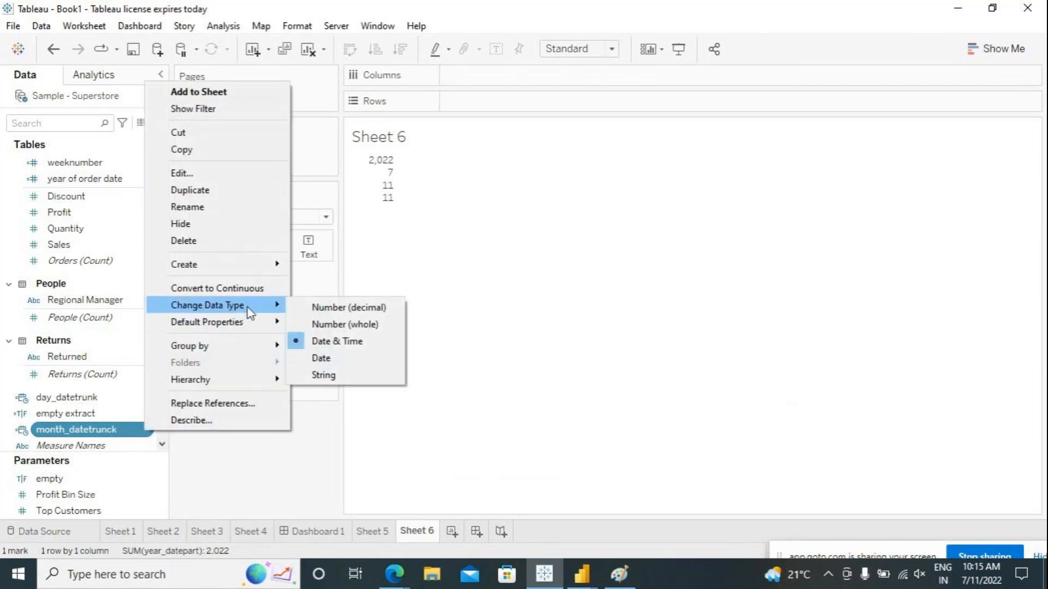
pyautogui.click(319, 359)
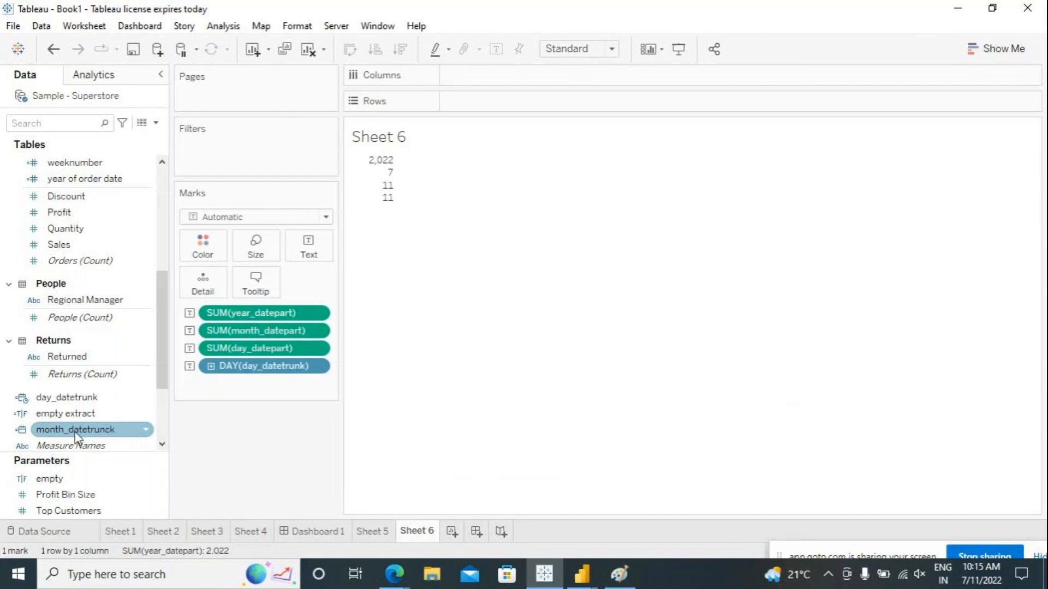
# Edit month_datetrunck to remove the DATE() wrapper, leaving the formula DATETRUNC('month',today()).
pyautogui.click(146, 432)
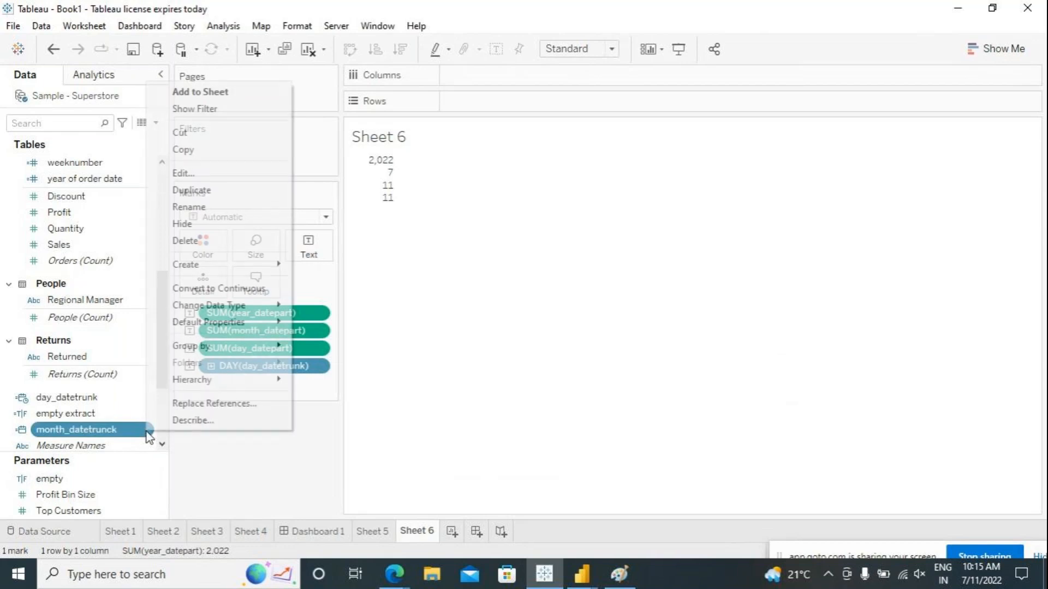
pyautogui.click(181, 173)
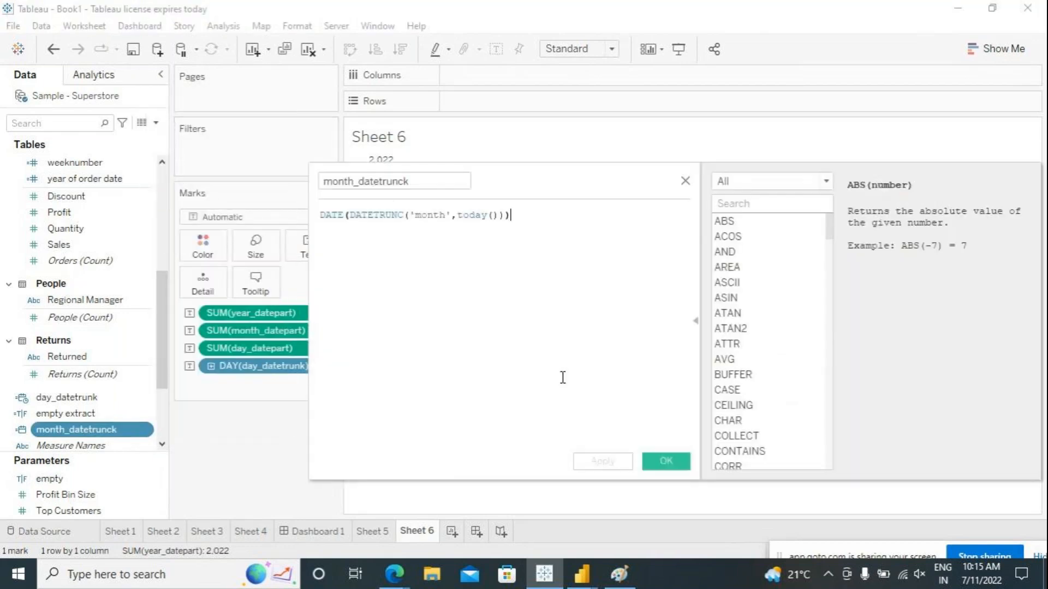
pyautogui.moveTo(522, 176); pyautogui.dragTo(557, 133)
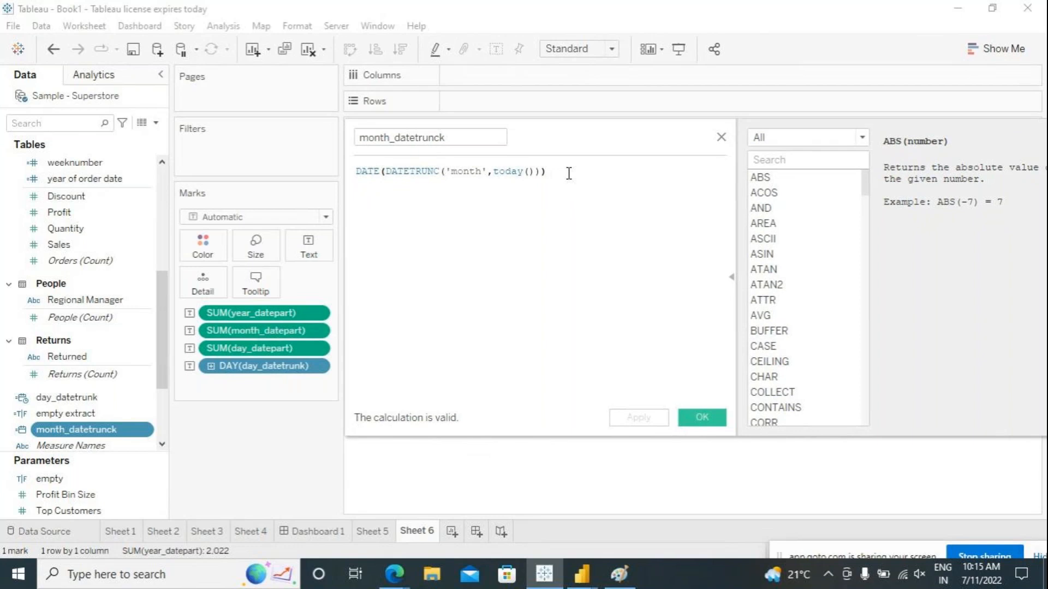
pyautogui.press('Return')
pyautogui.write('//')
pyautogui.click(387, 172)
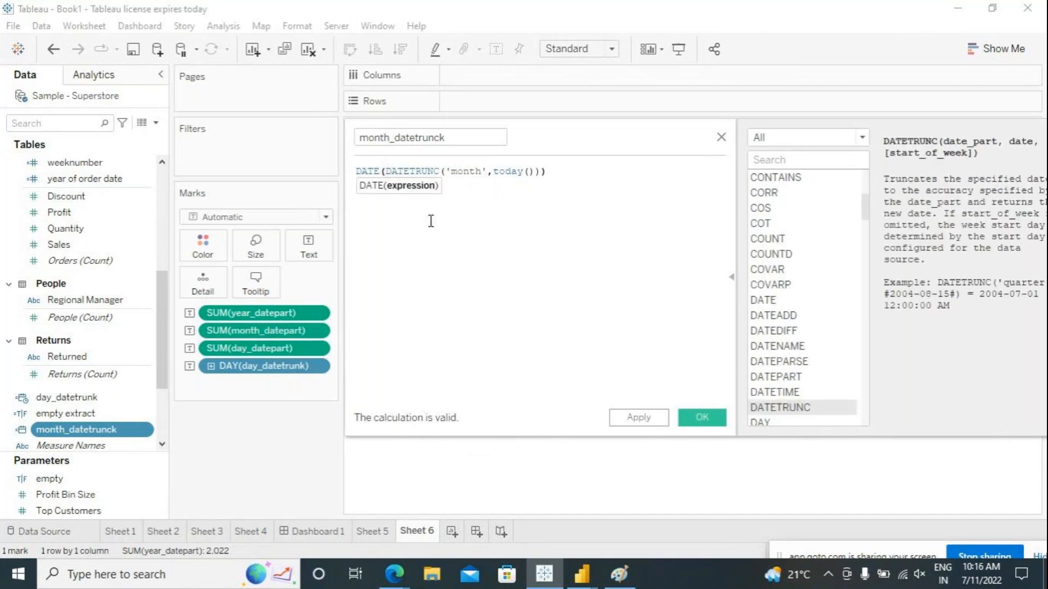
pyautogui.press('BackSpace')
pyautogui.press('BackSpace')
pyautogui.press('BackSpace')
pyautogui.press('BackSpace')
pyautogui.press('BackSpace')
pyautogui.click(526, 174)
pyautogui.press('BackSpace')
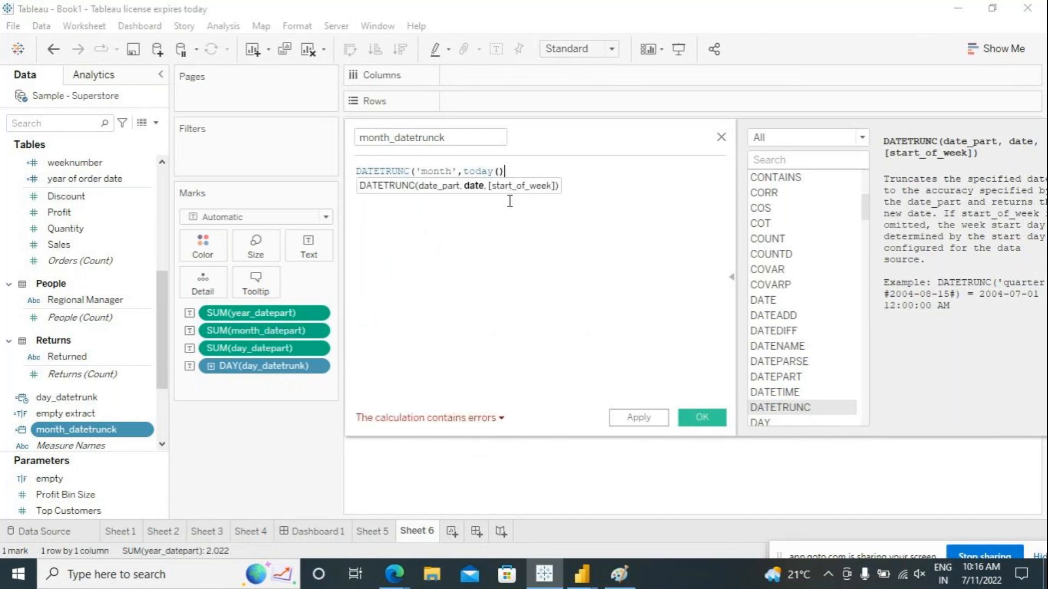
pyautogui.write(')')
# Add an empty // comment line below the month_datetrunck formula and save the field.
pyautogui.press('Return')
pyautogui.write('//')
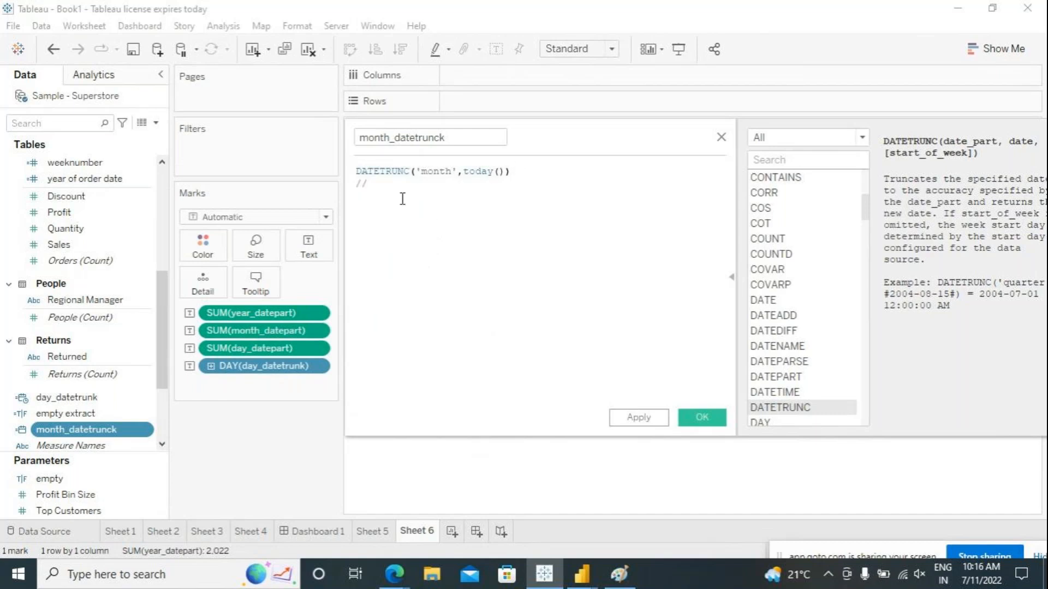
pyautogui.press('Return')
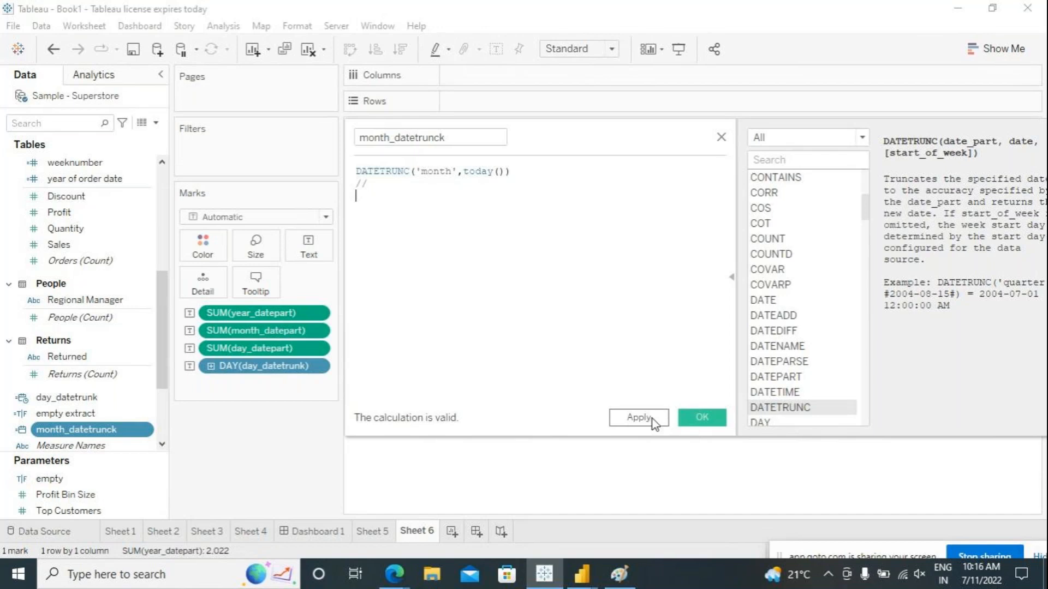
pyautogui.click(702, 418)
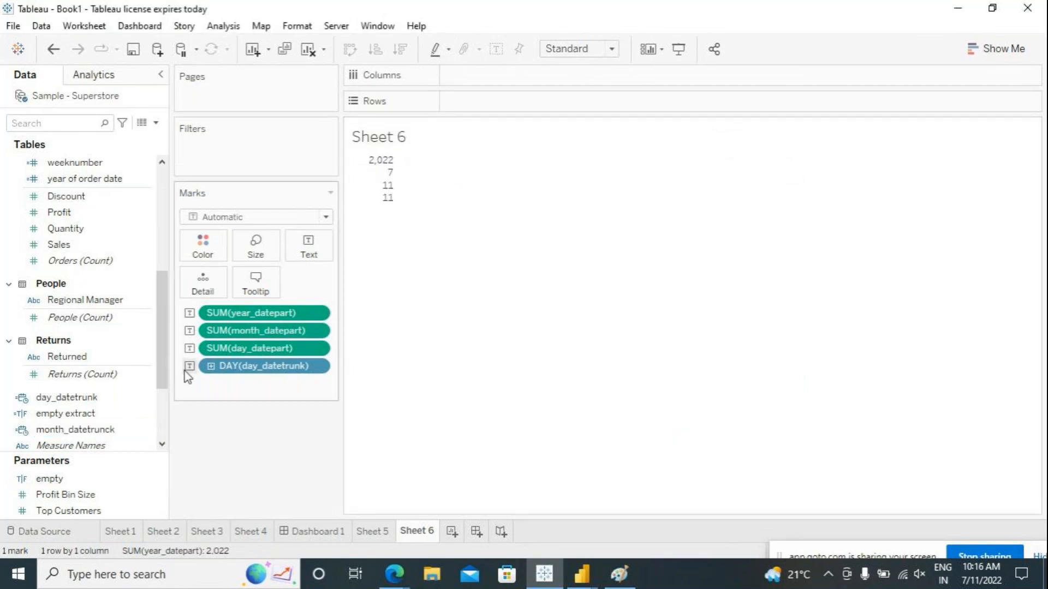
# Add Order Date to the sheet's rows.
pyautogui.scroll(1, 166, 345)
pyautogui.moveTo(166, 344); pyautogui.dragTo(154, 259)
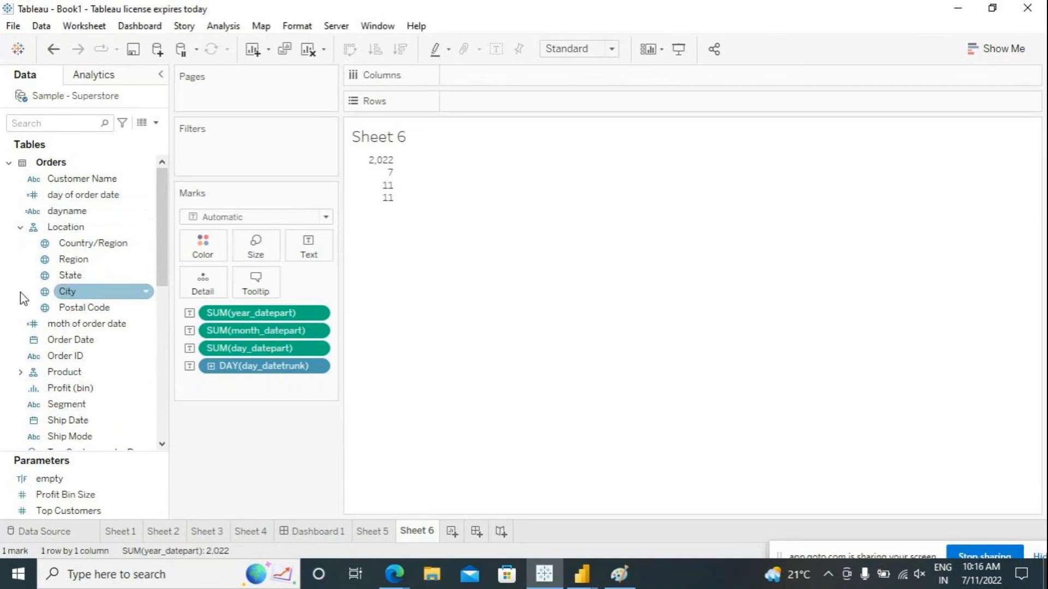
pyautogui.scroll(-1, 126, 287)
pyautogui.scroll(-1, 127, 287)
pyautogui.moveTo(71, 243); pyautogui.dragTo(467, 104)
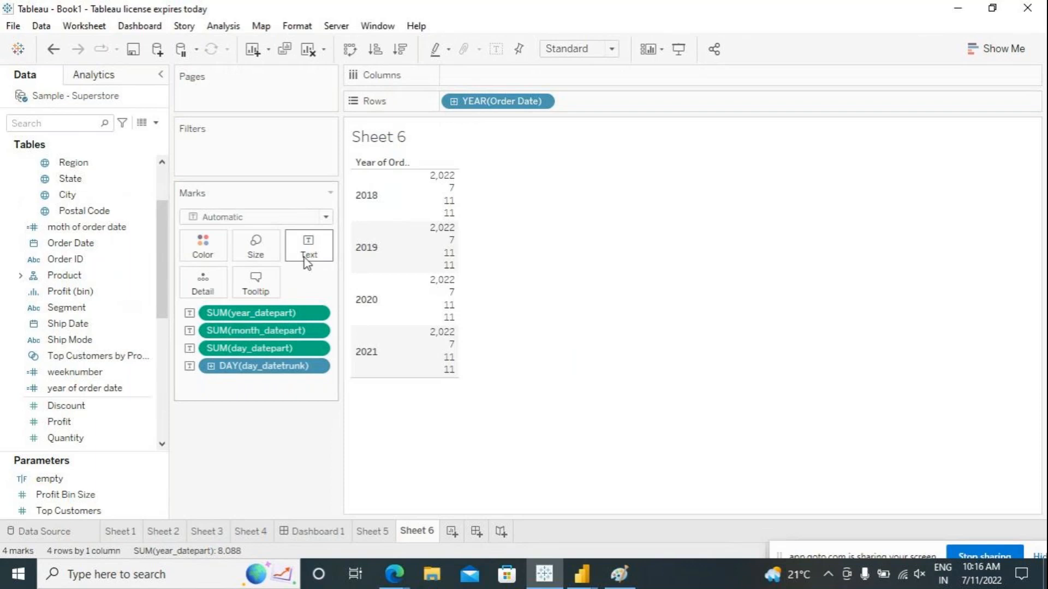
# Remove the year, month and day DATEPART fields and the day_datetrunk field from the sheet's text marks.
pyautogui.moveTo(253, 350); pyautogui.dragTo(254, 403)
pyautogui.moveTo(253, 331); pyautogui.dragTo(249, 385)
pyautogui.moveTo(257, 313); pyautogui.dragTo(249, 393)
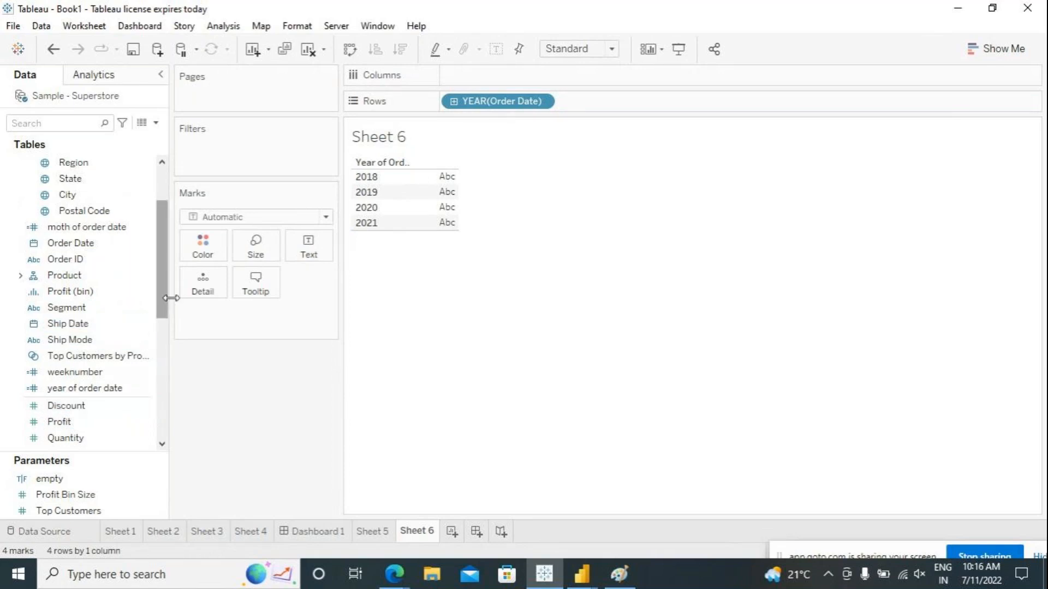
# Add month_datetrunck to the sheet's rows after the year of Order Date.
pyautogui.moveTo(163, 311); pyautogui.dragTo(161, 405)
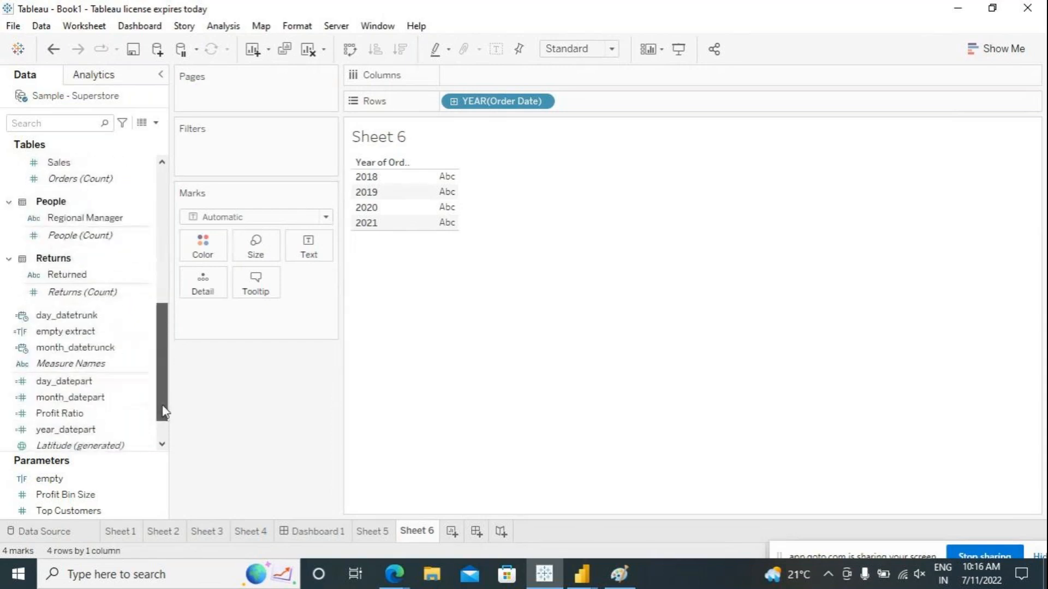
pyautogui.click(65, 352)
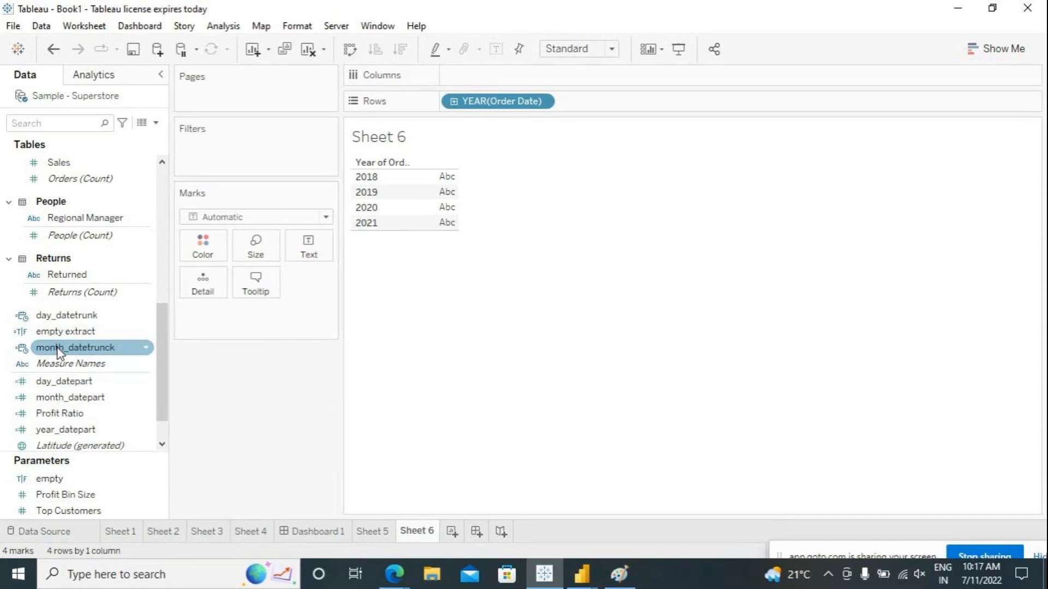
pyautogui.moveTo(60, 352); pyautogui.dragTo(604, 103)
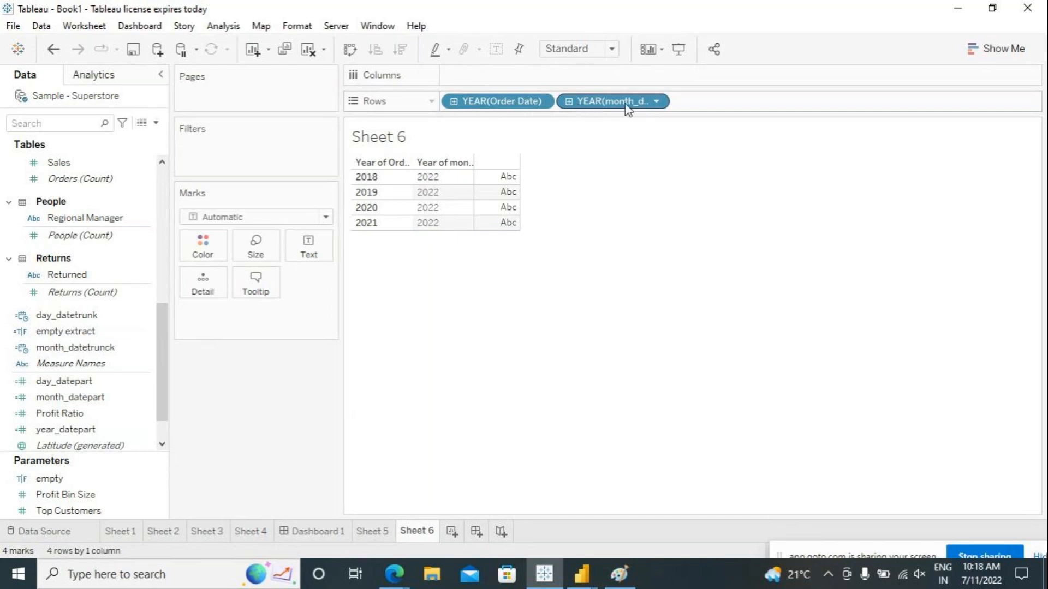
# Remove the year of Order Date from the sheet's rows, keeping only the year of month_datetrunck.
pyautogui.doubleClick(601, 104)
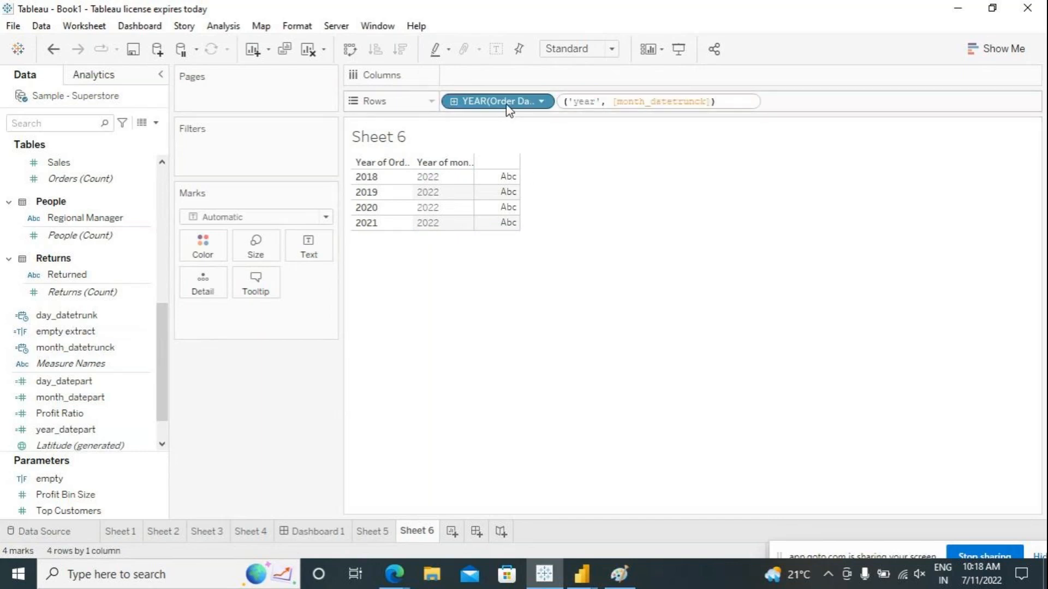
pyautogui.click(368, 344)
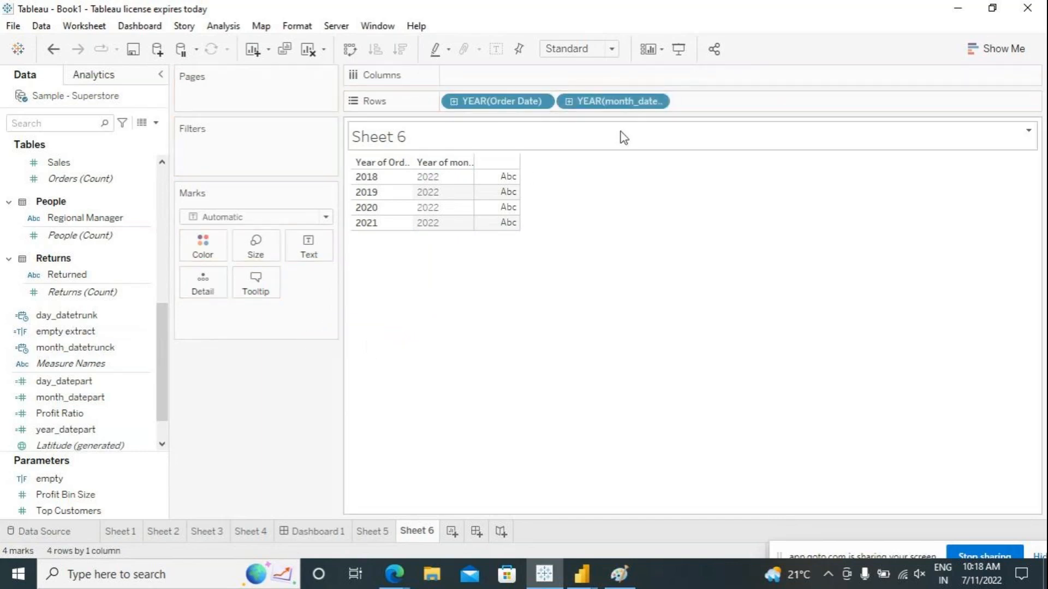
pyautogui.moveTo(480, 103); pyautogui.dragTo(412, 350)
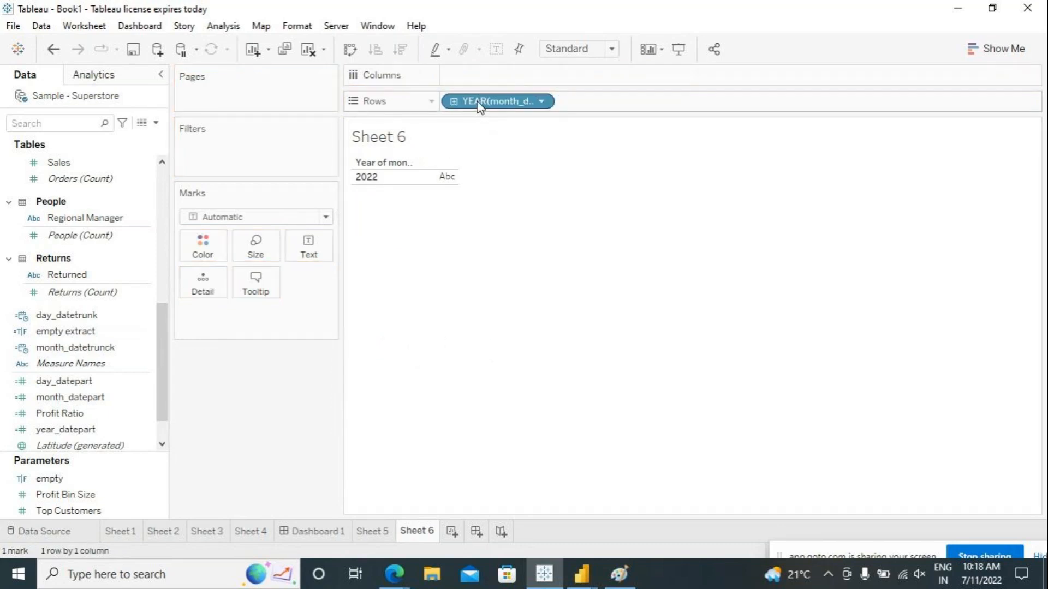
# Edit the month_datetrunck expression in the rows so its DATEPART argument is 'month'.
pyautogui.doubleClick(479, 103)
pyautogui.click(495, 101)
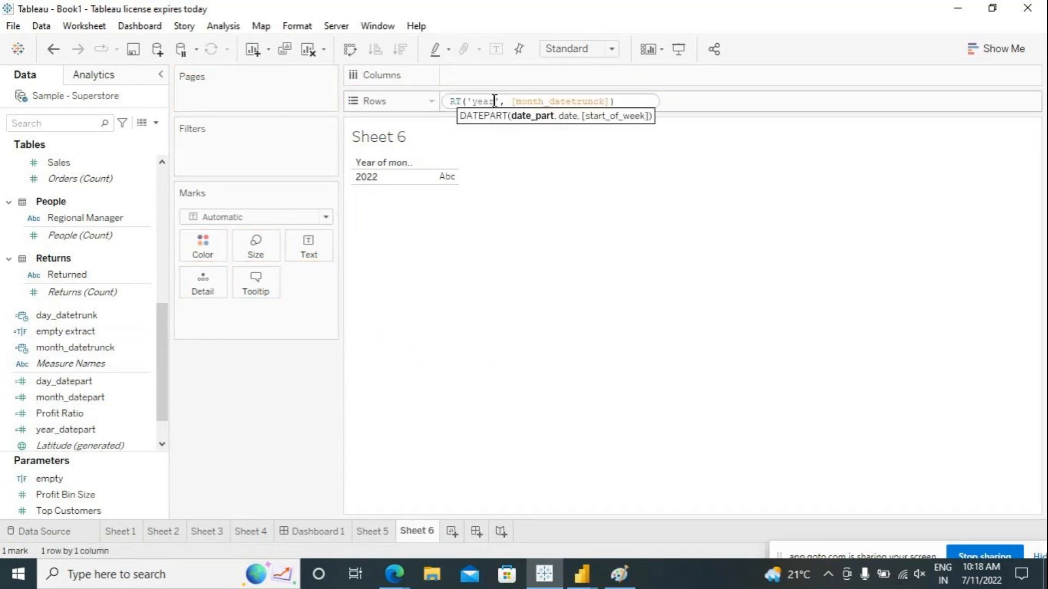
pyautogui.press('Left')
pyautogui.press('Left')
pyautogui.press('Left')
pyautogui.press('Left')
pyautogui.press('Home')
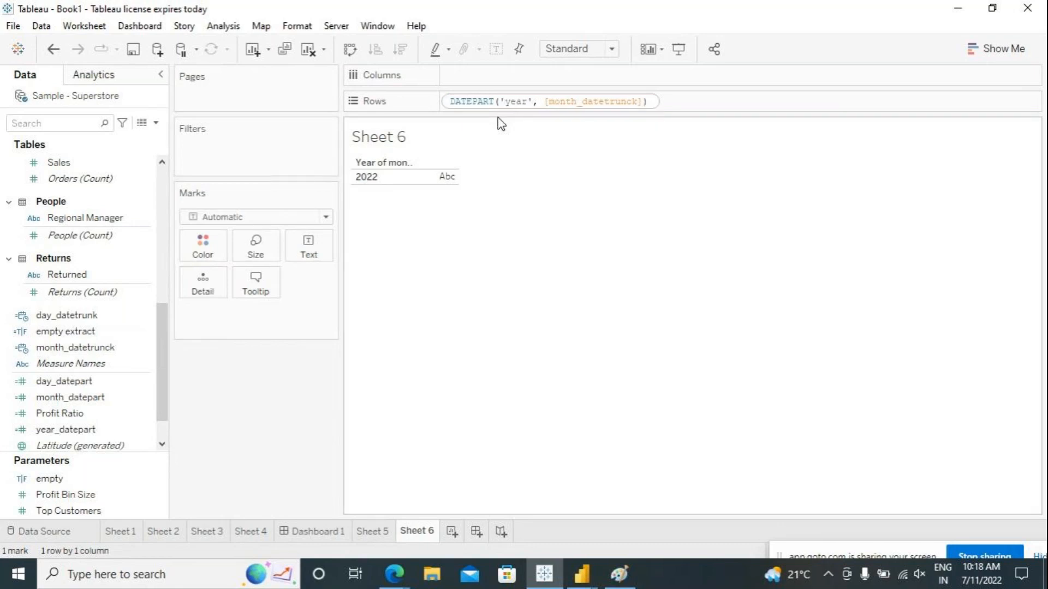
pyautogui.press('Right')
pyautogui.press('Right')
pyautogui.press('Right')
pyautogui.press('Right')
pyautogui.press('Right')
pyautogui.press('Right')
pyautogui.press('Right')
pyautogui.press('Right')
pyautogui.press('Right')
pyautogui.press('Right')
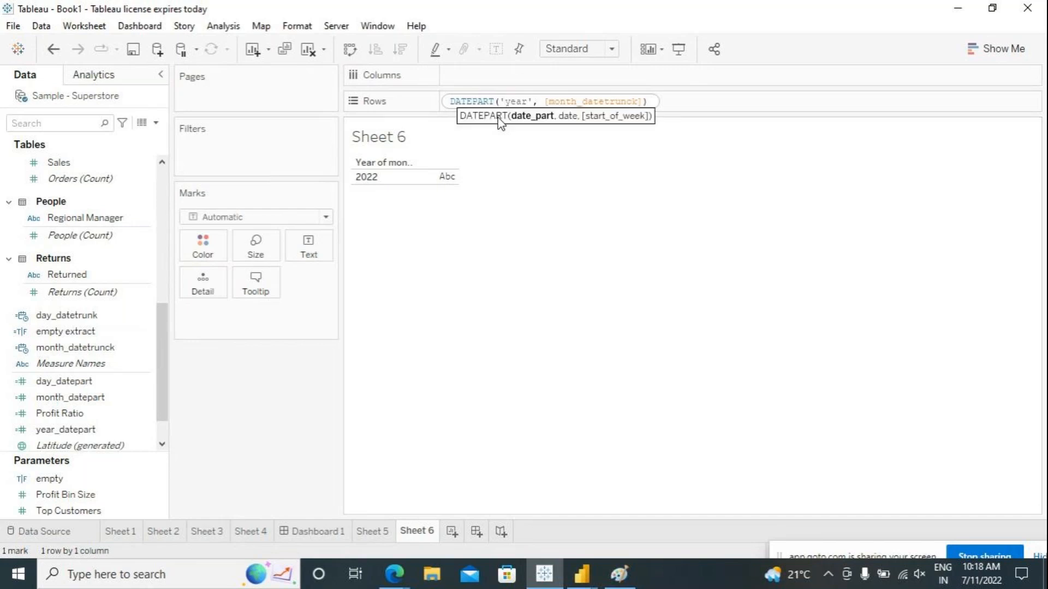
pyautogui.press('Delete')
pyautogui.press('Delete')
pyautogui.press('Delete')
pyautogui.press('Delete')
pyautogui.write('month')
pyautogui.press('Return')
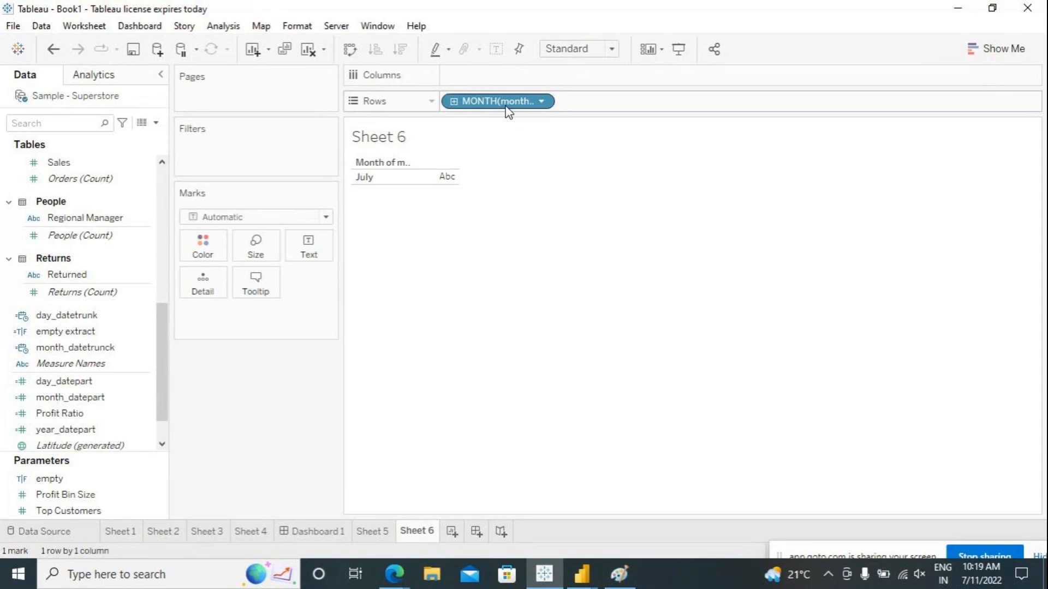
# Change the DATEPART argument of the month_datetrunck expression in the rows to 'day' and apply it.
pyautogui.doubleClick(508, 106)
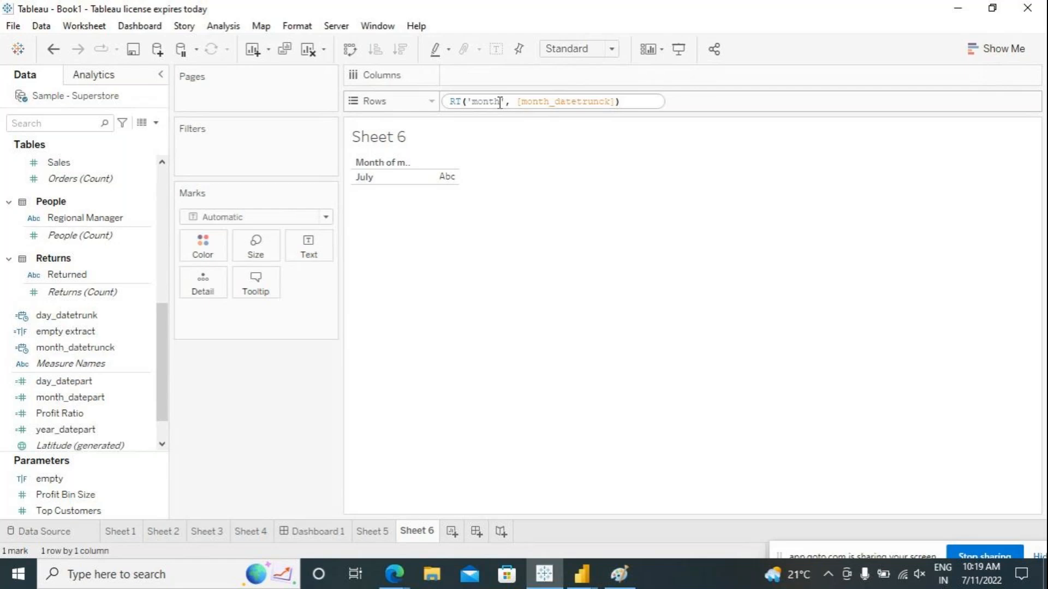
pyautogui.click(500, 103)
pyautogui.press('BackSpace')
pyautogui.press('BackSpace')
pyautogui.press('BackSpace')
pyautogui.press('BackSpace')
pyautogui.press('BackSpace')
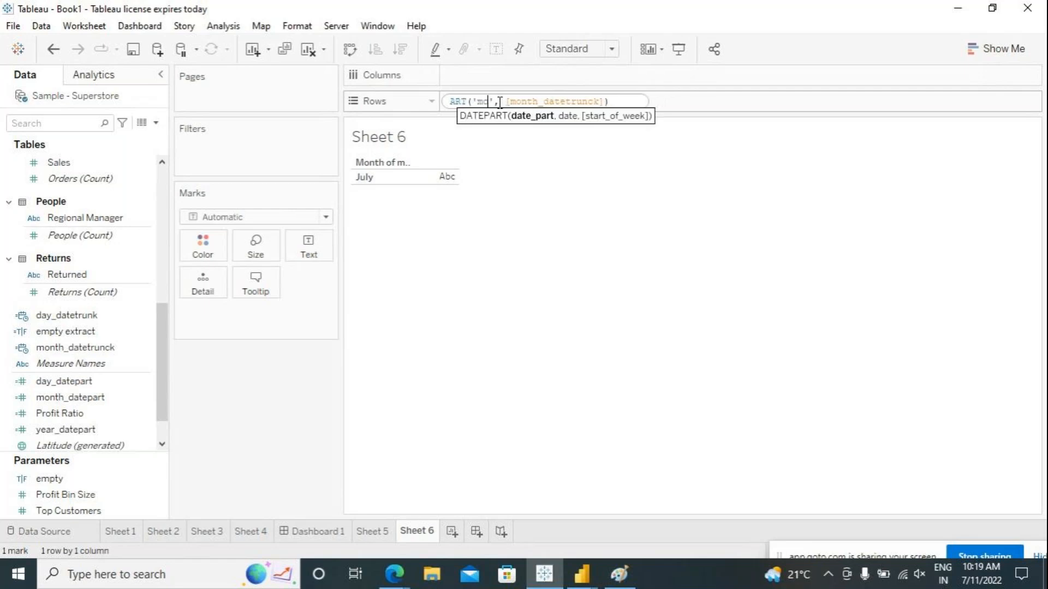
pyautogui.write('day')
pyautogui.press('Right')
pyautogui.press('Right')
pyautogui.press('Right')
pyautogui.press('Right')
pyautogui.press('Right')
pyautogui.press('Left')
pyautogui.press('Left')
pyautogui.press('Left')
pyautogui.press('Left')
pyautogui.press('Left')
pyautogui.press('Left')
pyautogui.press('Left')
pyautogui.press('Left')
pyautogui.press('Left')
pyautogui.press('Left')
pyautogui.press('Left')
pyautogui.press('Left')
pyautogui.press('Left')
pyautogui.press('Left')
pyautogui.press('Left')
pyautogui.press('Left')
pyautogui.press('Left')
pyautogui.press('Left')
pyautogui.press('Left')
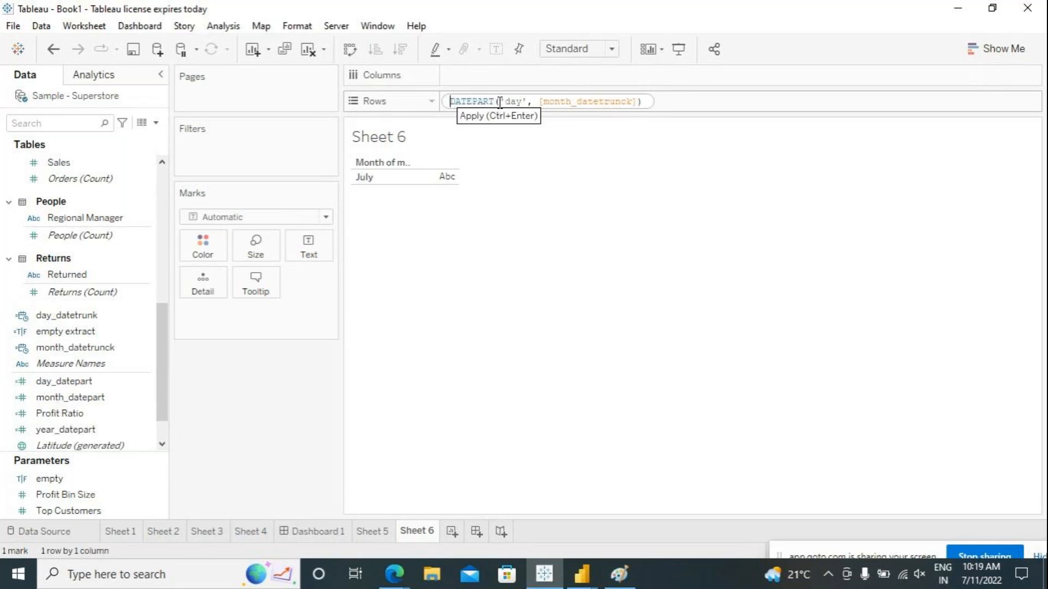
pyautogui.press('Right')
pyautogui.press('Right')
pyautogui.press('Right')
pyautogui.press('Right')
pyautogui.press('Right')
pyautogui.press('Right')
pyautogui.press('Right')
pyautogui.press('Right')
pyautogui.press('Right')
pyautogui.press('Right')
pyautogui.press('Right')
pyautogui.press('Right')
pyautogui.press('Right')
pyautogui.press('Right')
pyautogui.press('Right')
pyautogui.press('Right')
pyautogui.press('Right')
pyautogui.press('Right')
pyautogui.press('Right')
pyautogui.press('Right')
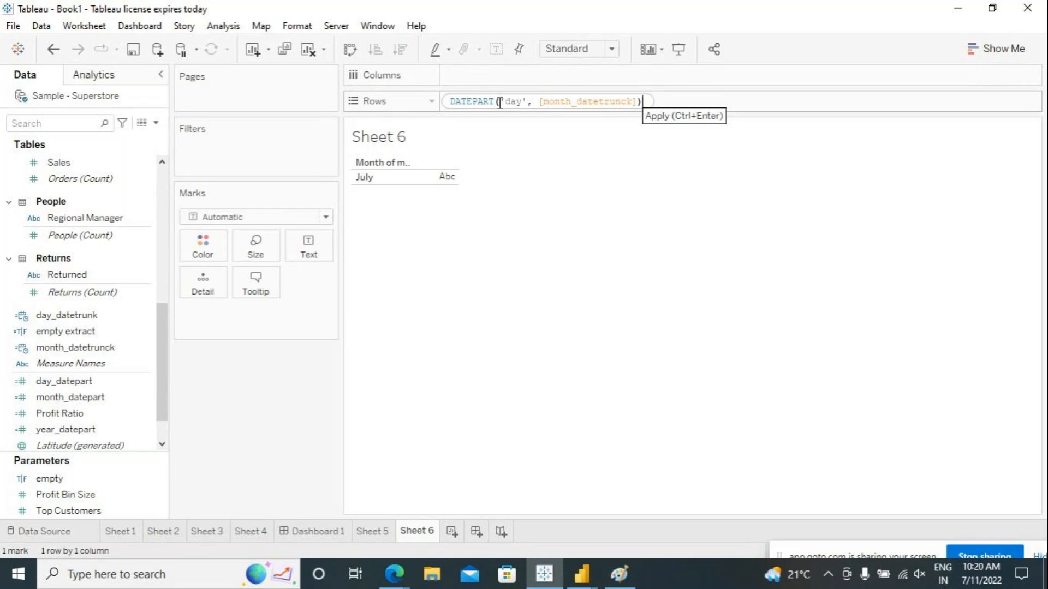
pyautogui.press('Return')
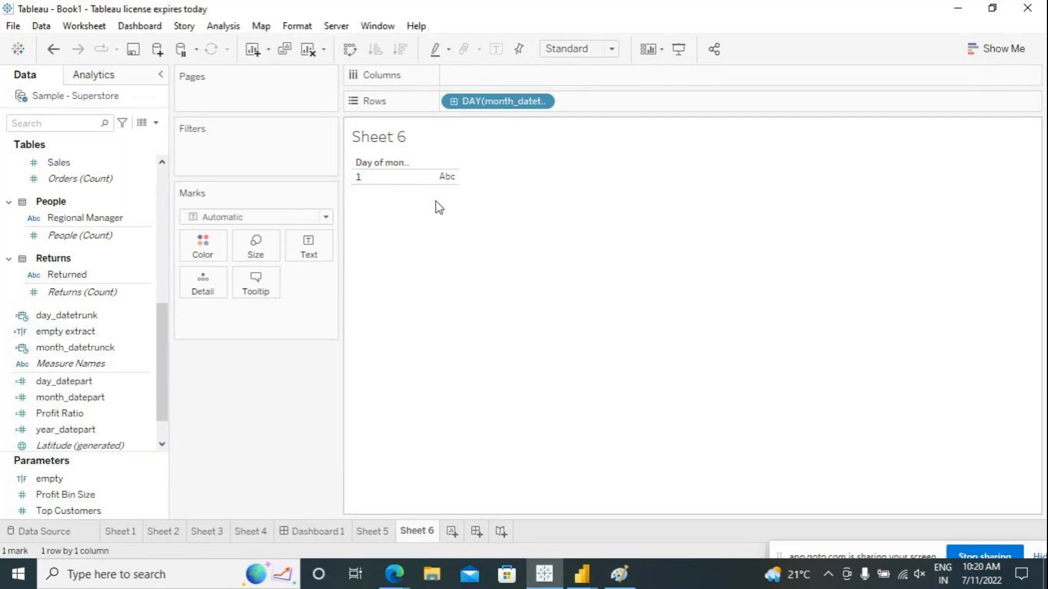
# Remove the day of month_datetrunck from the rows and add a fresh month_datetrunck field there.
pyautogui.moveTo(486, 108); pyautogui.dragTo(512, 255)
pyautogui.click(100, 369)
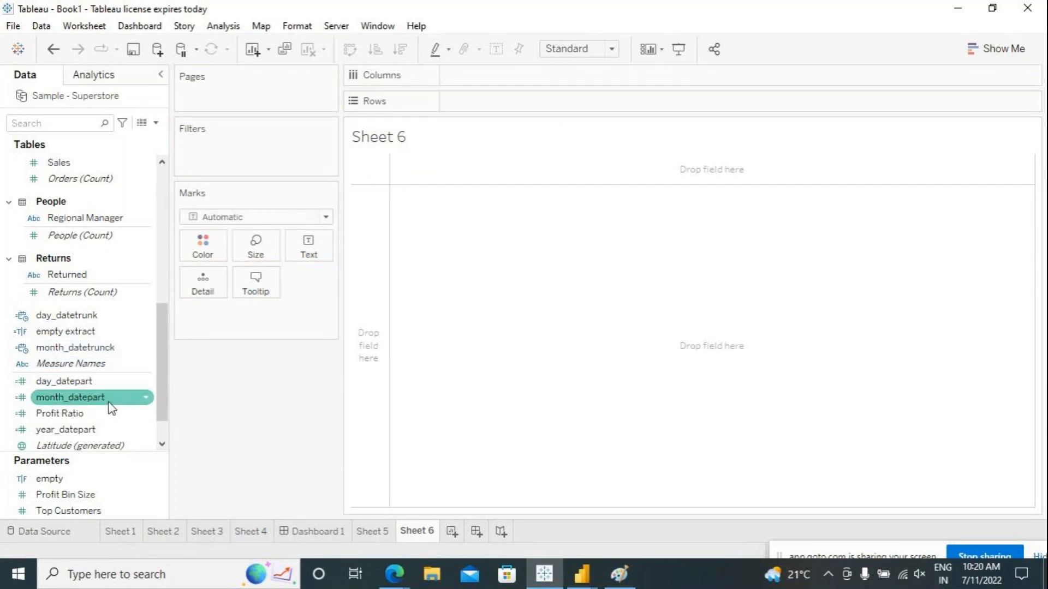
pyautogui.moveTo(76, 354); pyautogui.dragTo(496, 102)
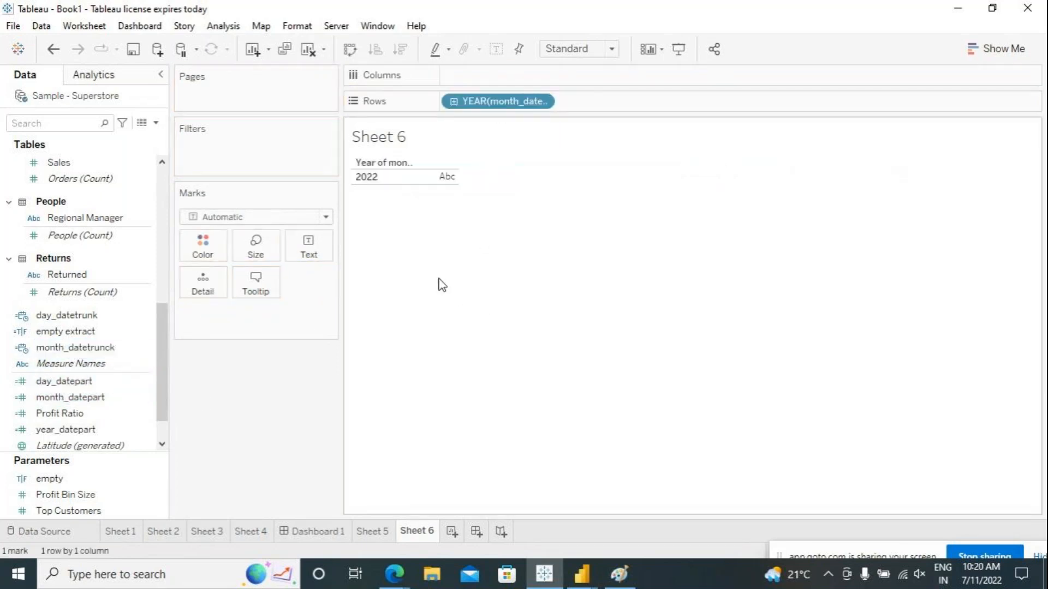
# Set month_datetrunck in the rows to show its exact date as a discrete value.
pyautogui.click(544, 101)
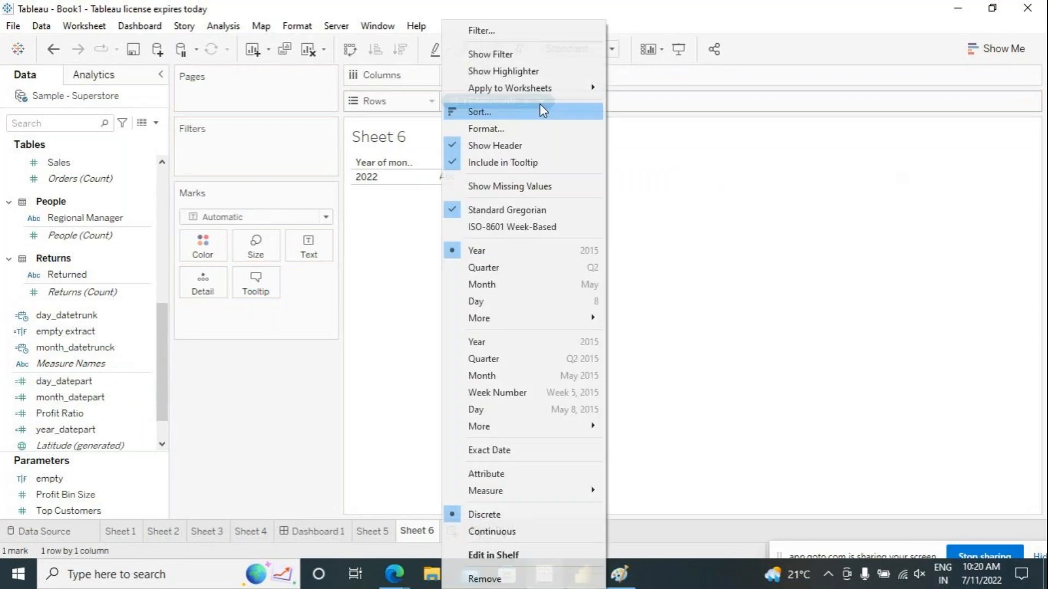
pyautogui.click(507, 450)
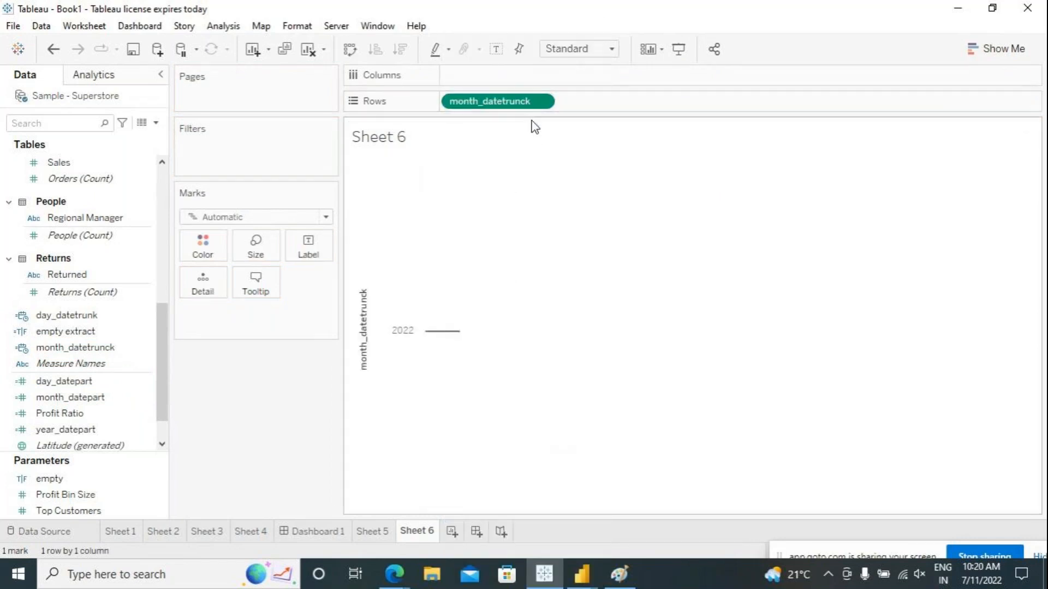
pyautogui.click(543, 101)
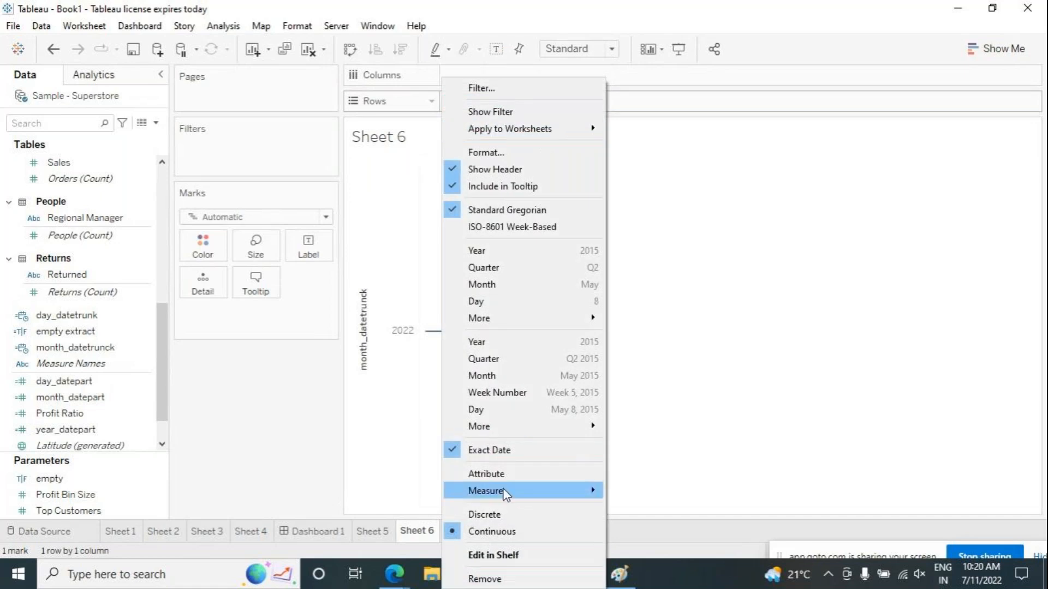
pyautogui.click(484, 514)
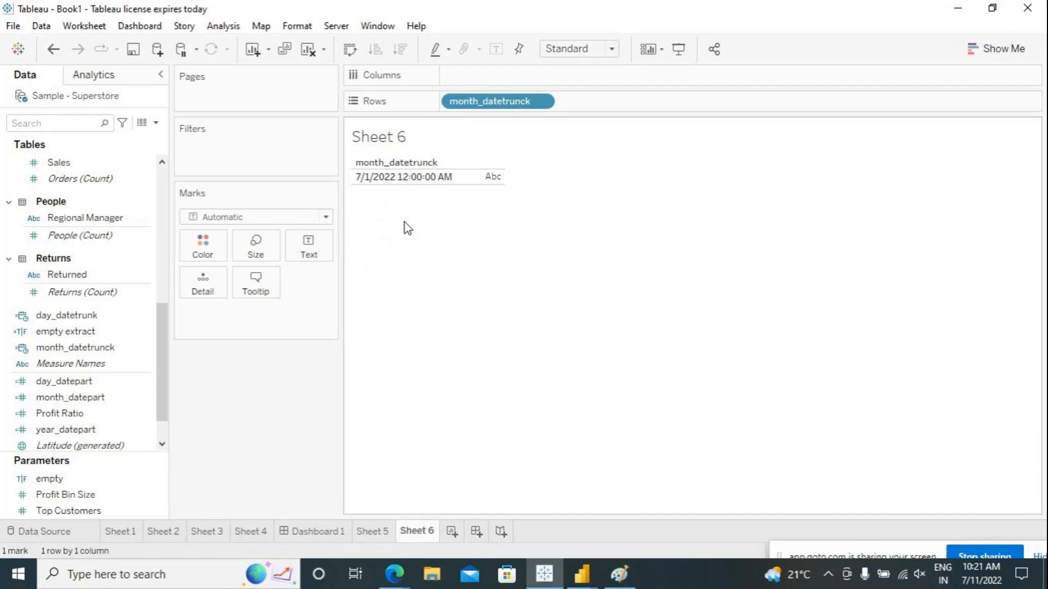
# Create a new calculated field named quarter_datetruncc.
pyautogui.click(223, 26)
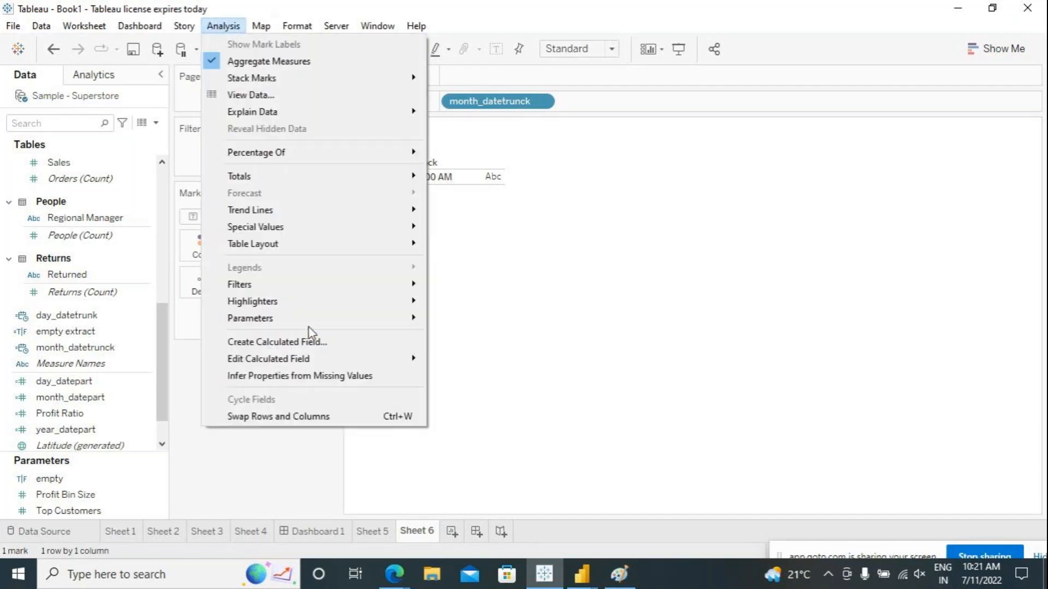
pyautogui.click(315, 343)
pyautogui.moveTo(498, 138); pyautogui.dragTo(611, 250)
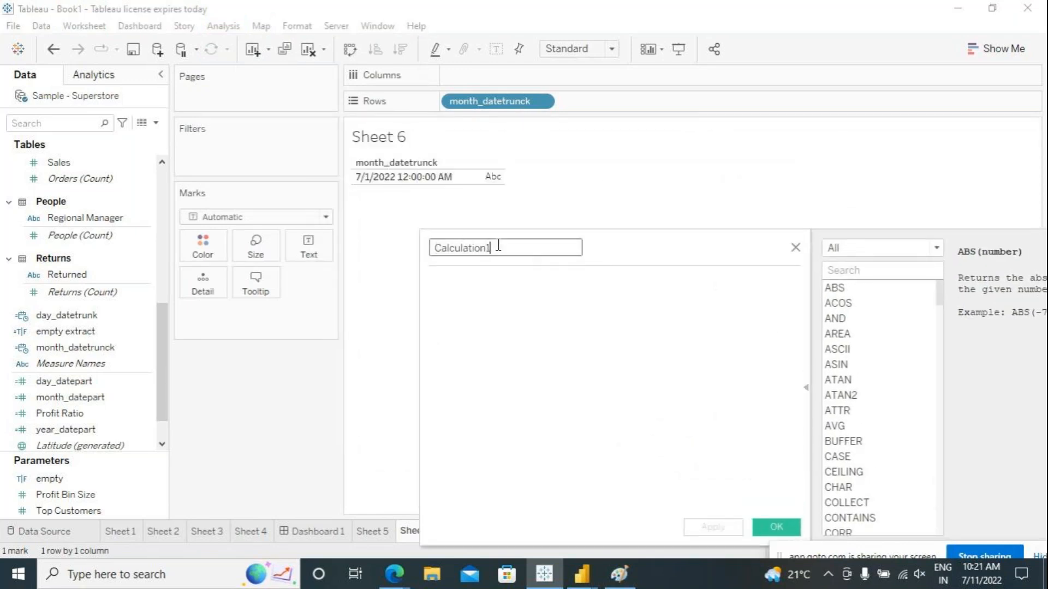
pyautogui.write('quarter_')
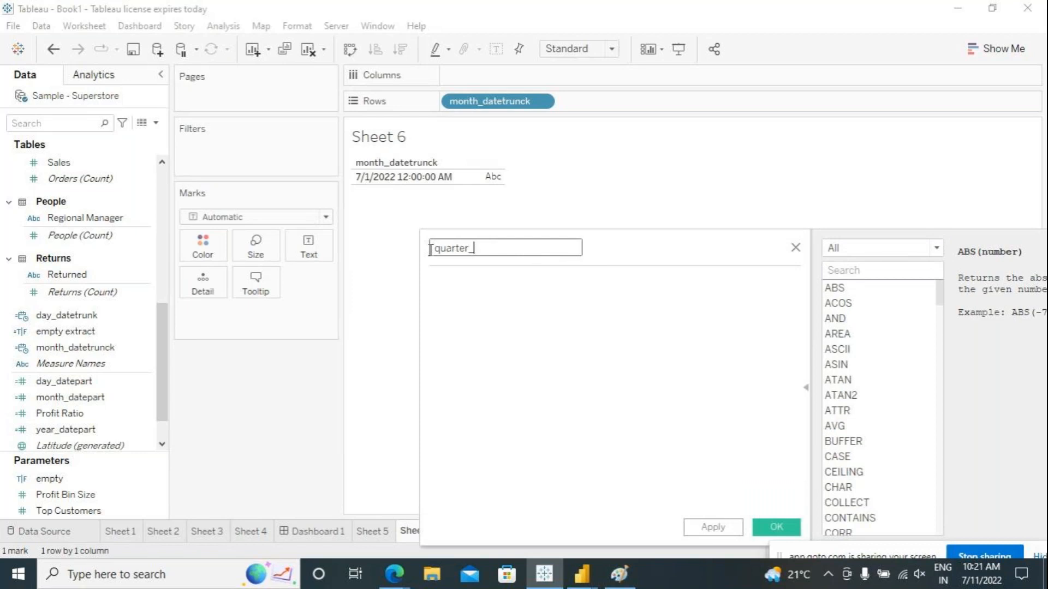
pyautogui.write('datetruncc')
# Enter the formula DATETRUNC('quarter',TODAY()) for the quarter_datetruncc field.
pyautogui.click(461, 313)
pyautogui.write('q')
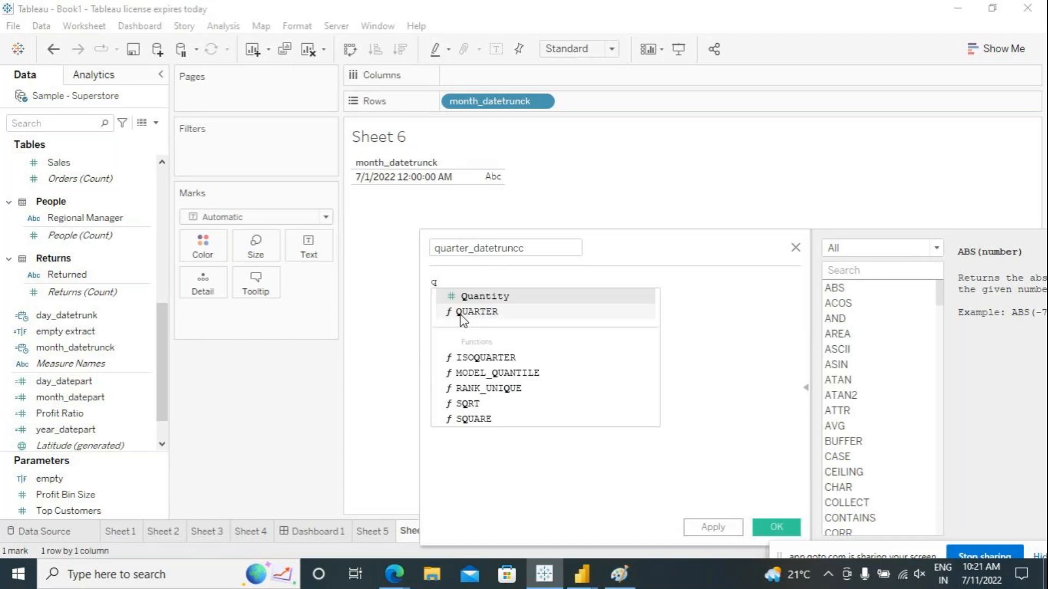
pyautogui.press('BackSpace')
pyautogui.write('date')
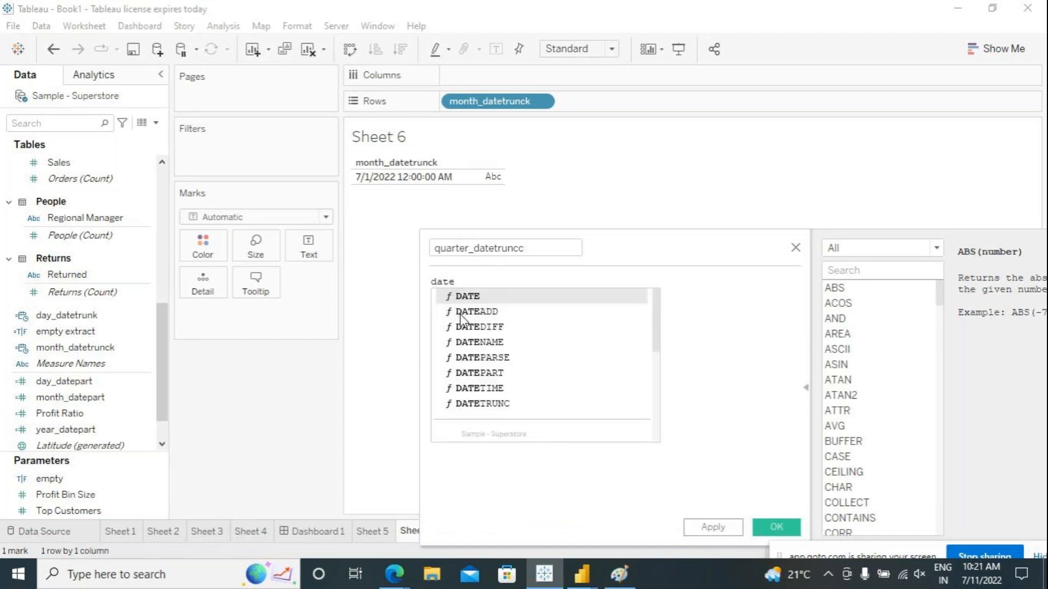
pyautogui.click(456, 404)
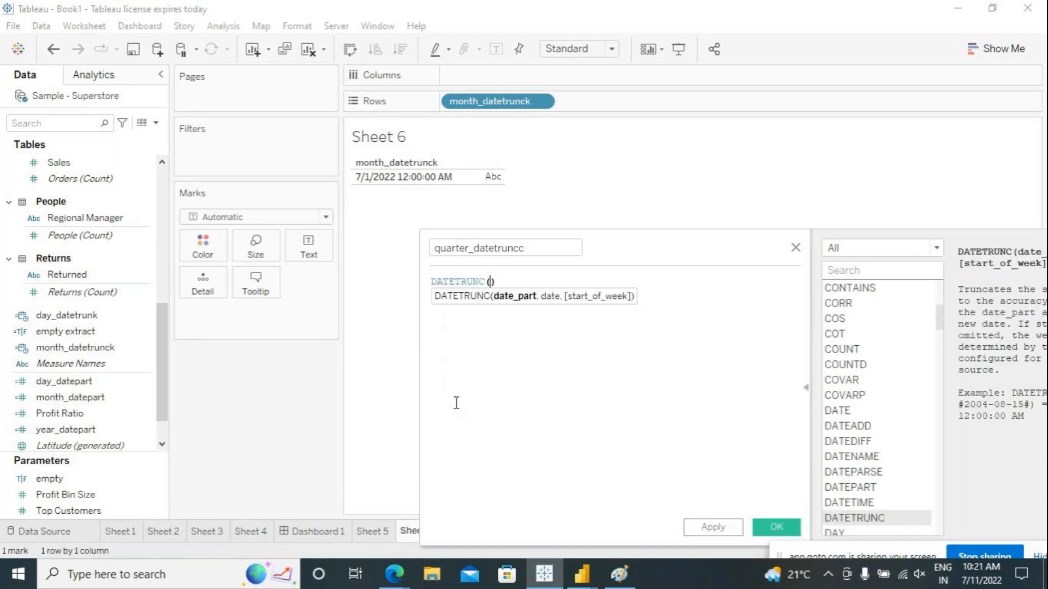
pyautogui.write("''")
pyautogui.press('Left')
pyautogui.write('quarter')
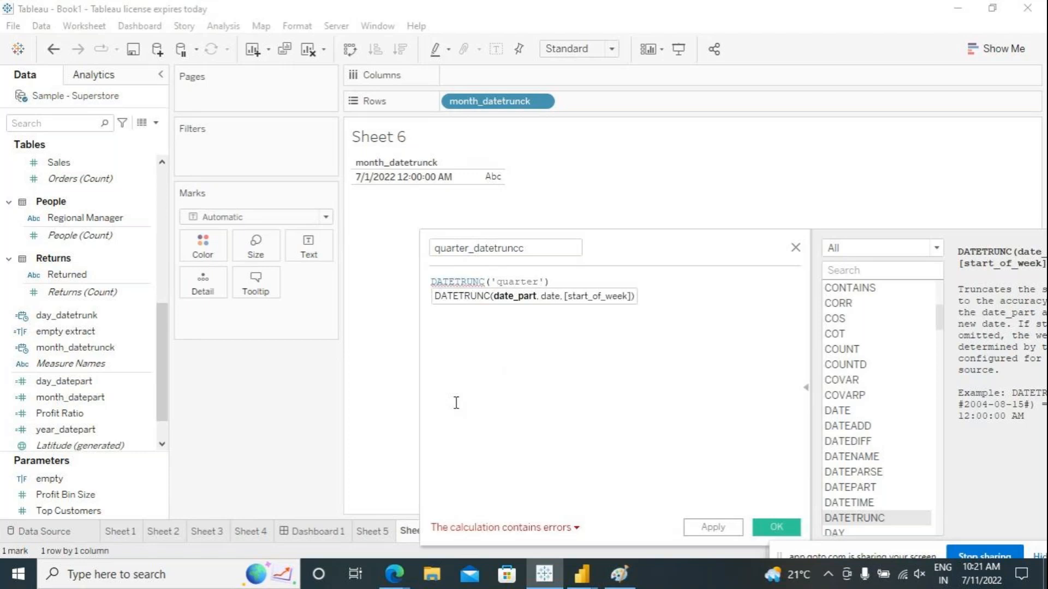
pyautogui.press('Right')
pyautogui.write(',toda')
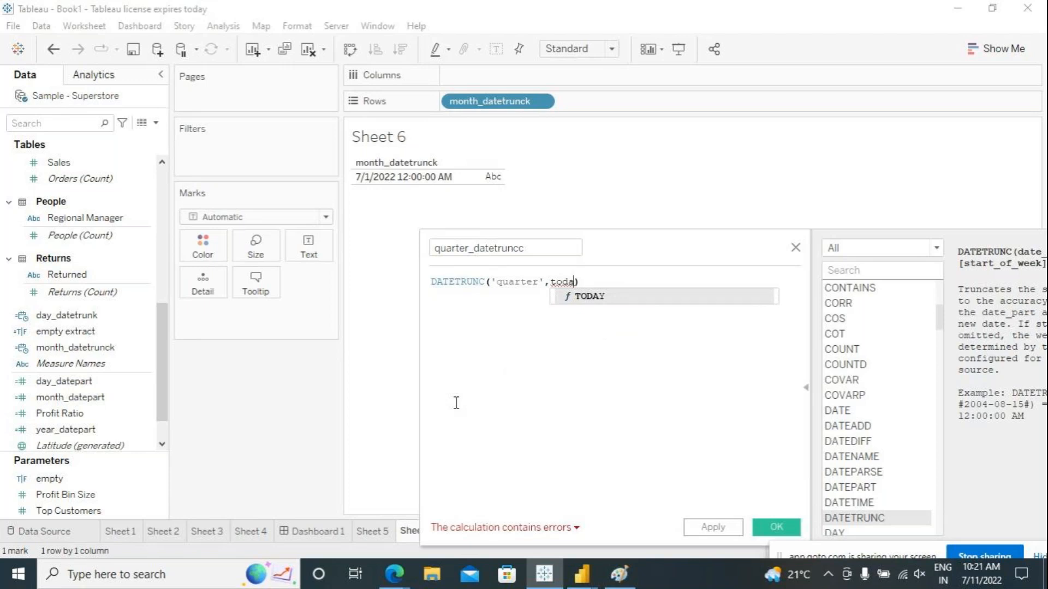
pyautogui.doubleClick(595, 299)
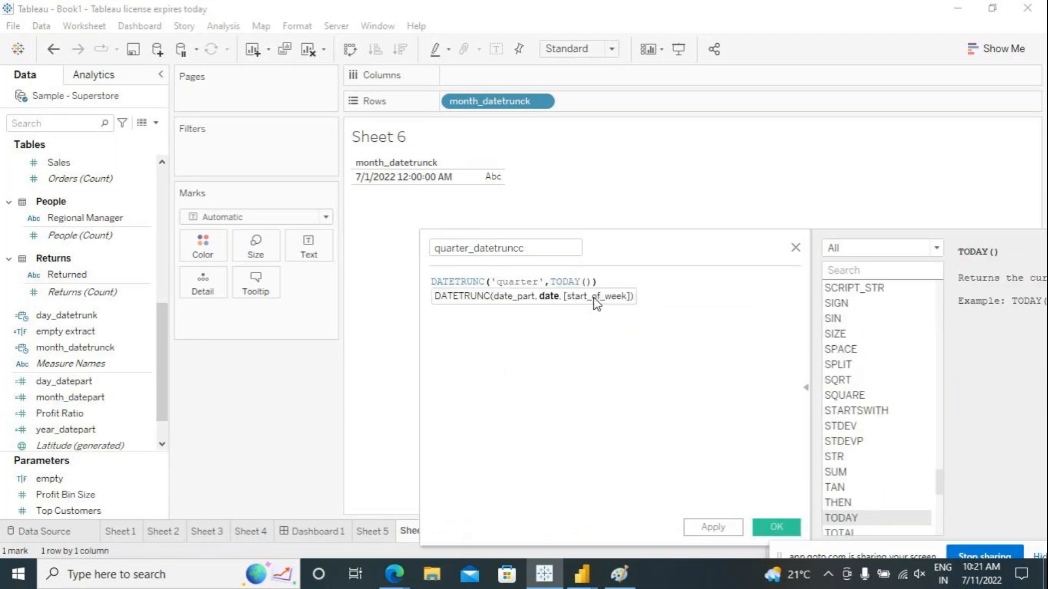
pyautogui.click(663, 284)
pyautogui.moveTo(634, 288); pyautogui.dragTo(424, 282)
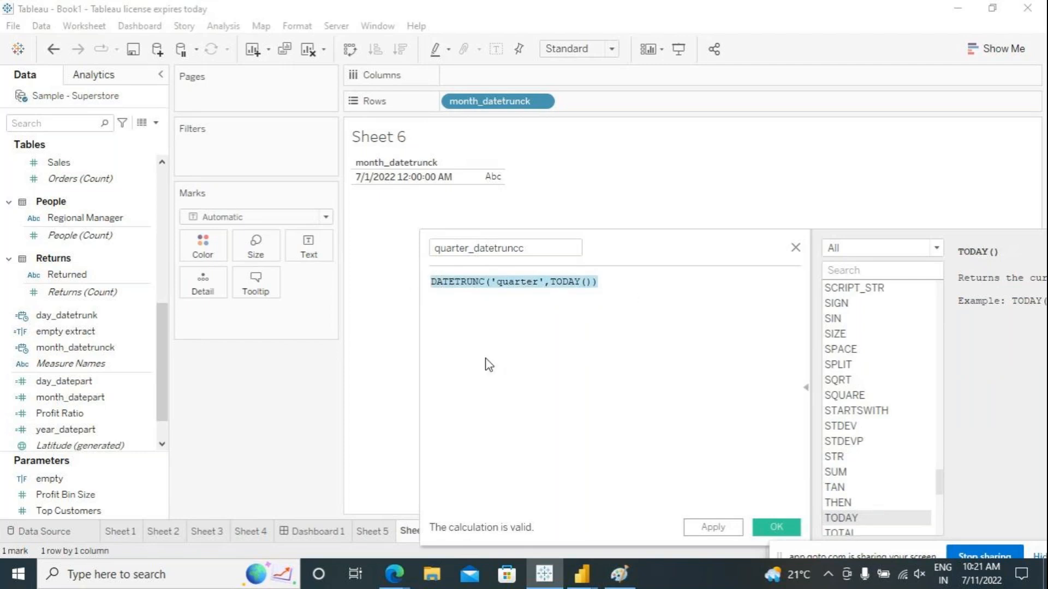
# Below the quarter_datetruncc formula, add the comment lines //2022 and //3.
pyautogui.click(618, 288)
pyautogui.press('Return')
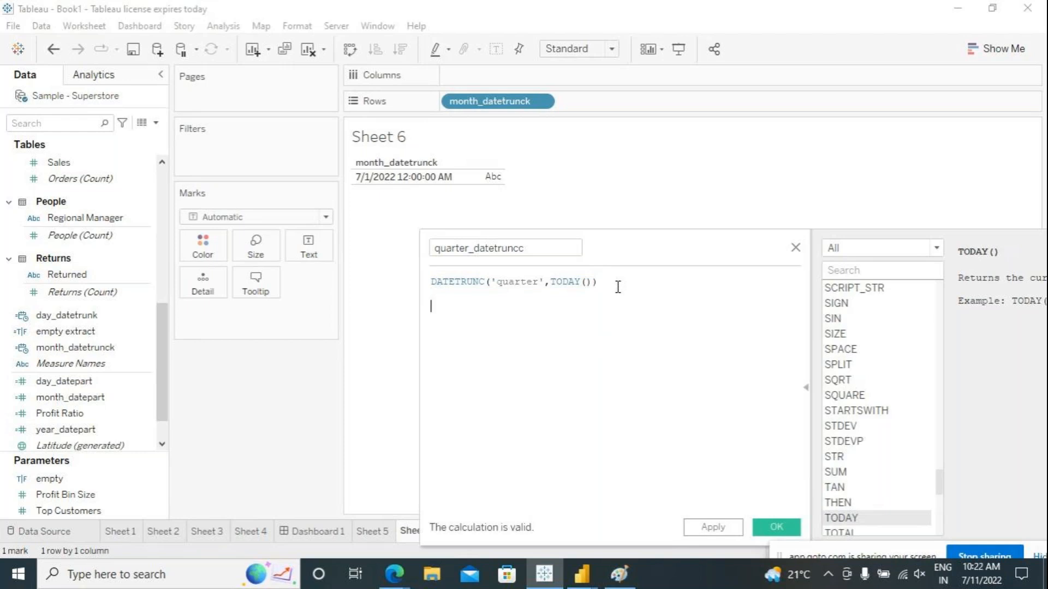
pyautogui.write('//')
pyautogui.write('ec')
pyautogui.press('BackSpace')
pyautogui.press('BackSpace')
pyautogui.write('2022')
pyautogui.press('Return')
pyautogui.write('//3')
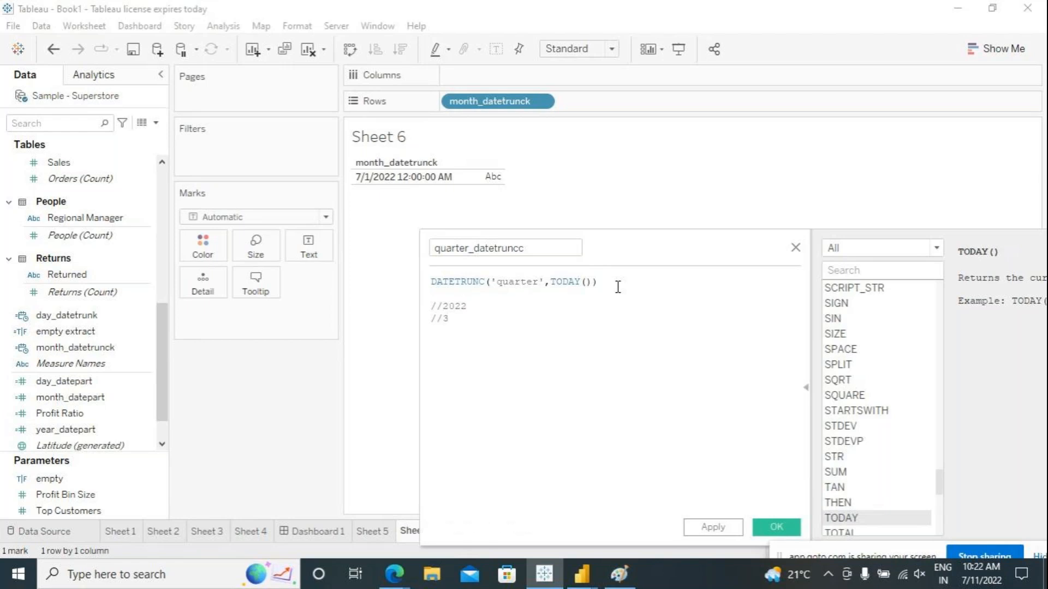
# Add the comment lines //month 7 and //date:1/07/2022 below //3 in the quarter_datetruncc calculation.
pyautogui.press('Return')
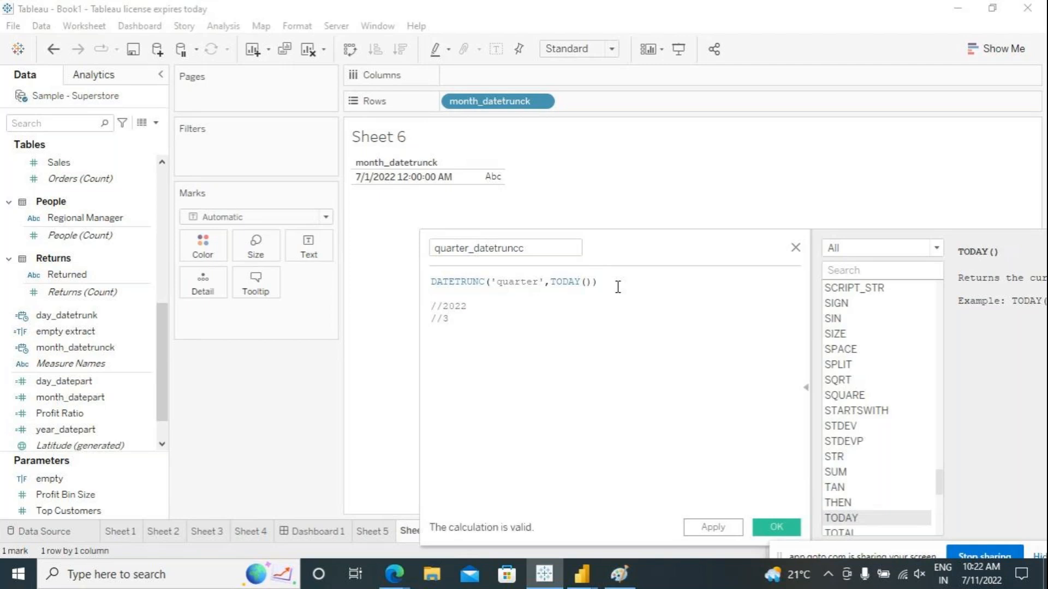
pyautogui.write('//')
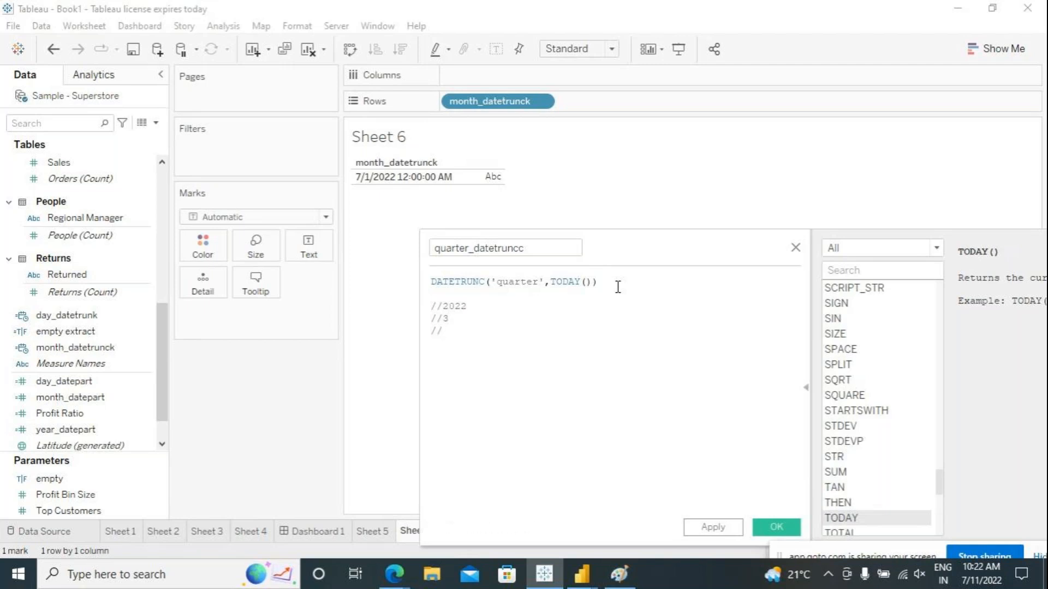
pyautogui.write('month')
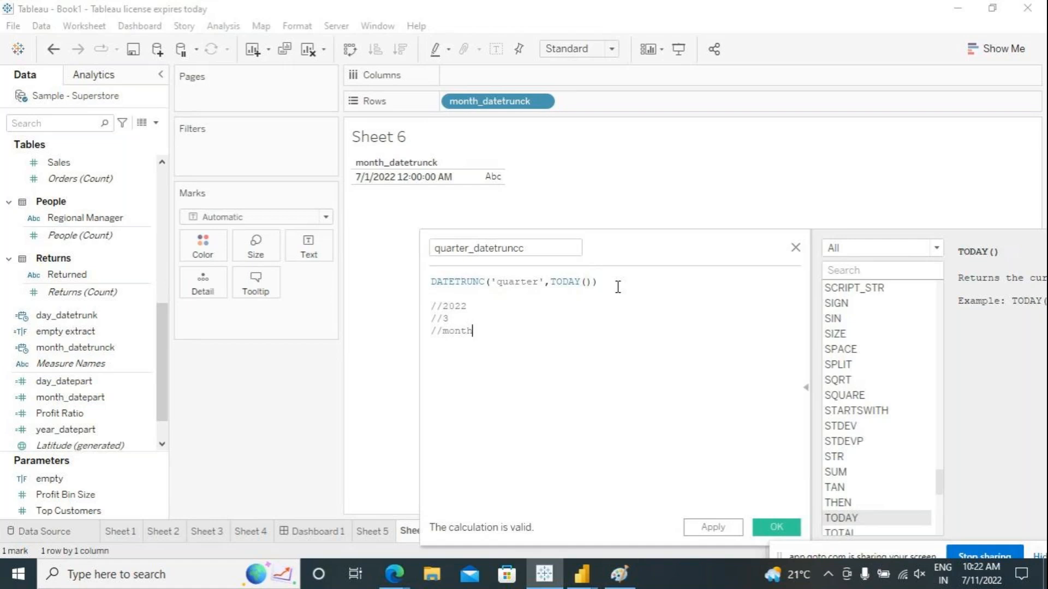
pyautogui.write('july')
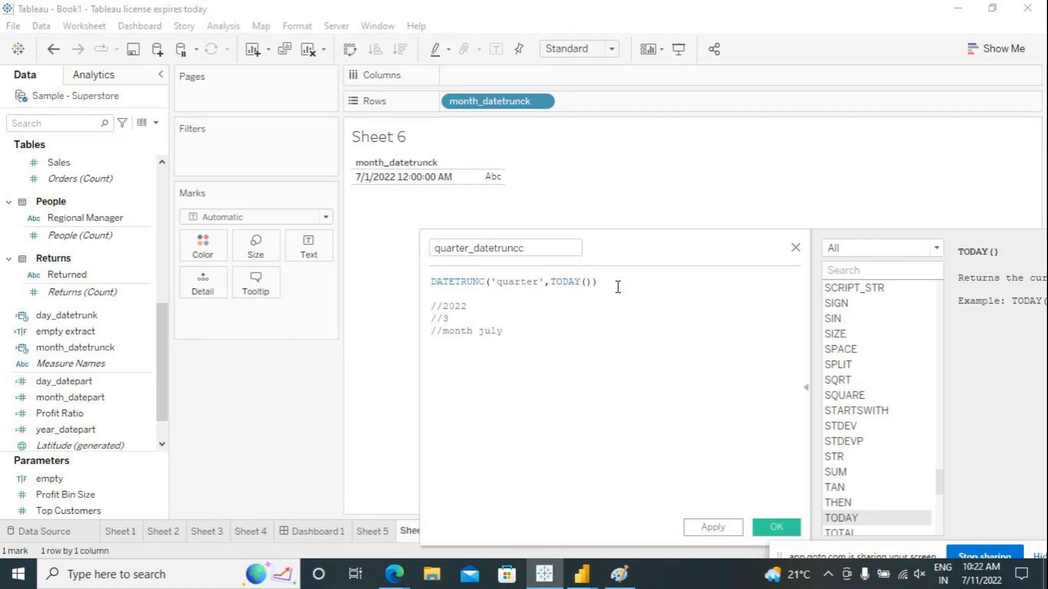
pyautogui.press('BackSpace')
pyautogui.press('BackSpace')
pyautogui.press('BackSpace')
pyautogui.press('BackSpace')
pyautogui.write('7')
pyautogui.press('Return')
pyautogui.write('//date:')
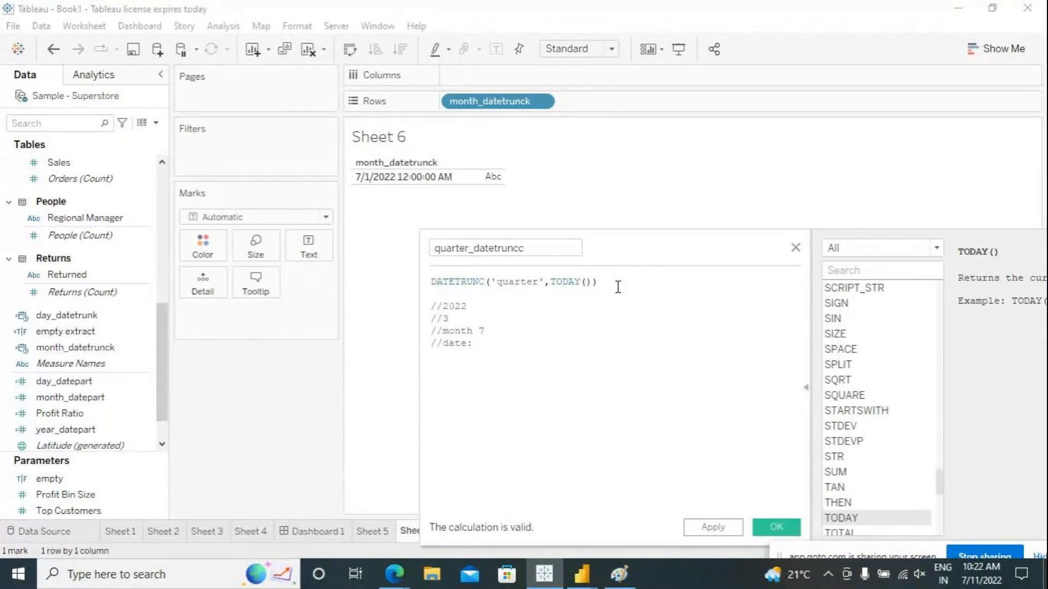
pyautogui.write('1/07/2022')
pyautogui.press('Return')
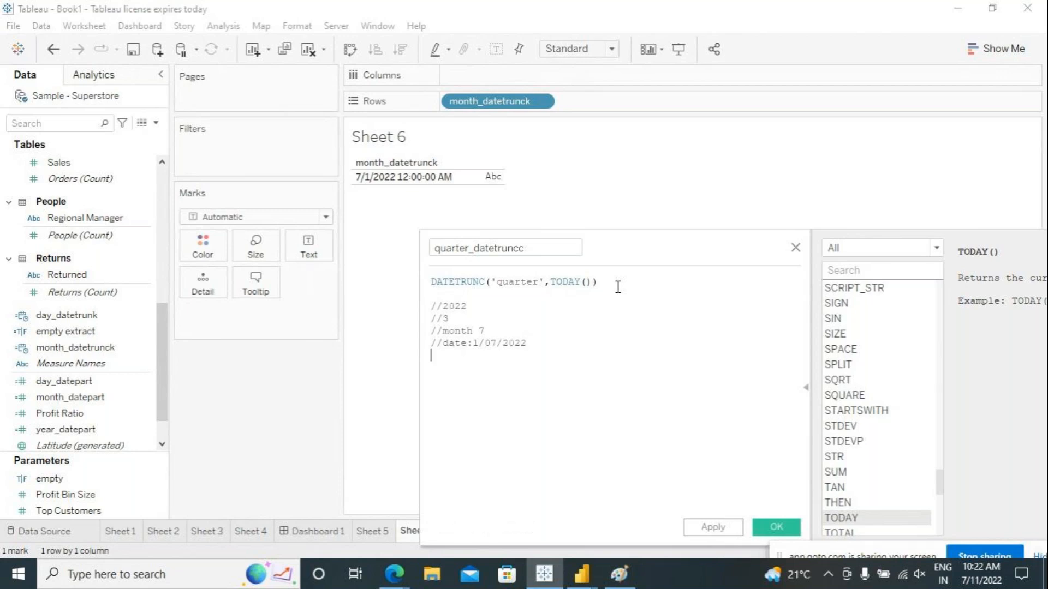
pyautogui.write('//')
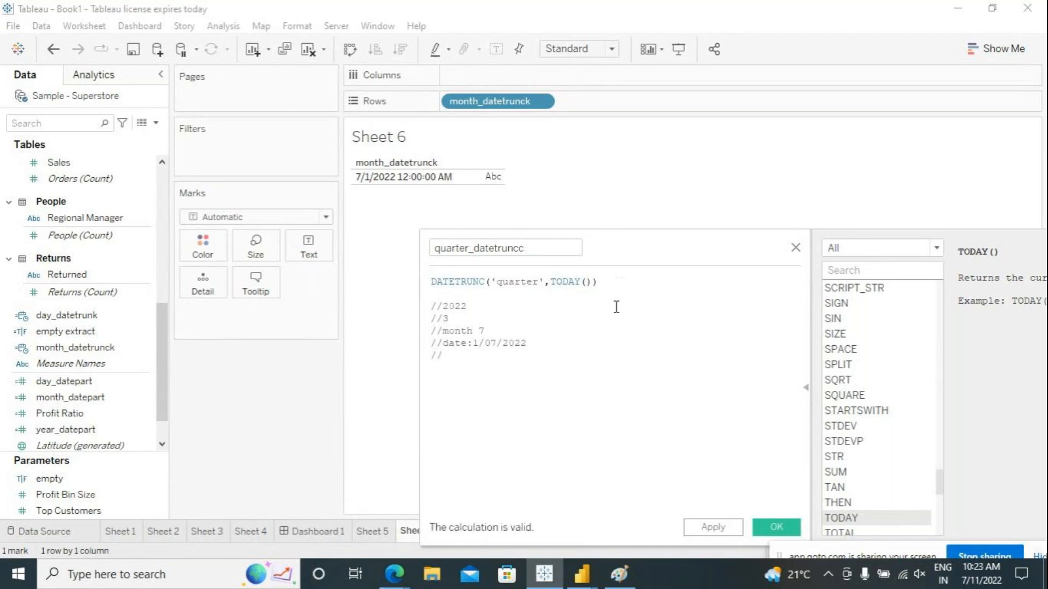
# Replace TODAY() in the quarter_datetruncc formula with the date literal #2022-12-31#.
pyautogui.click(590, 282)
pyautogui.click(592, 282)
pyautogui.press('BackSpace')
pyautogui.press('BackSpace')
pyautogui.press('BackSpace')
pyautogui.press('BackSpace')
pyautogui.press('BackSpace')
pyautogui.press('BackSpace')
pyautogui.press('BackSpace')
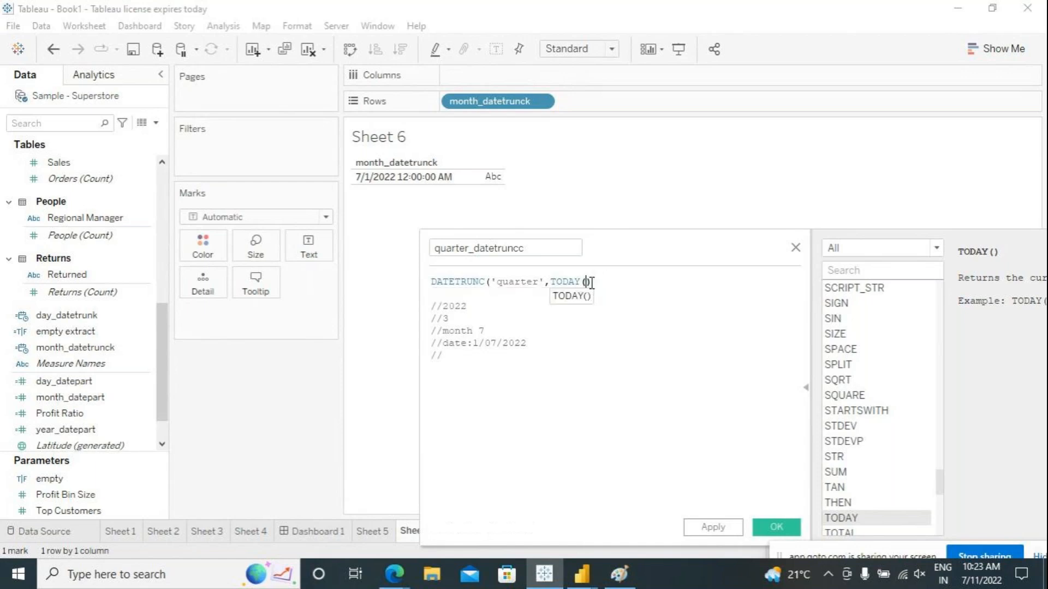
pyautogui.write('##')
pyautogui.press('Left')
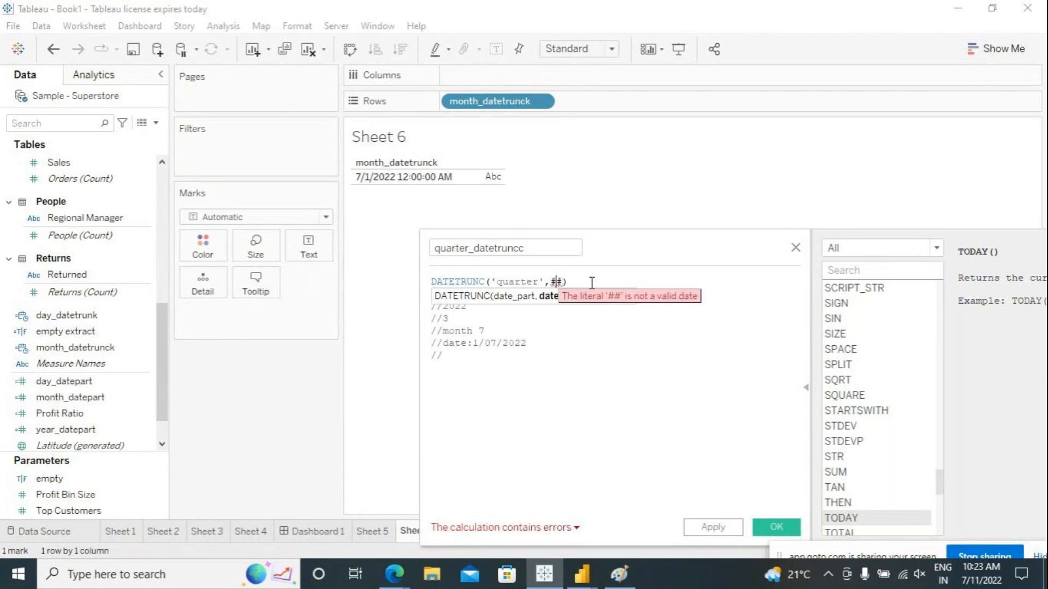
pyautogui.write('2022-12-31')
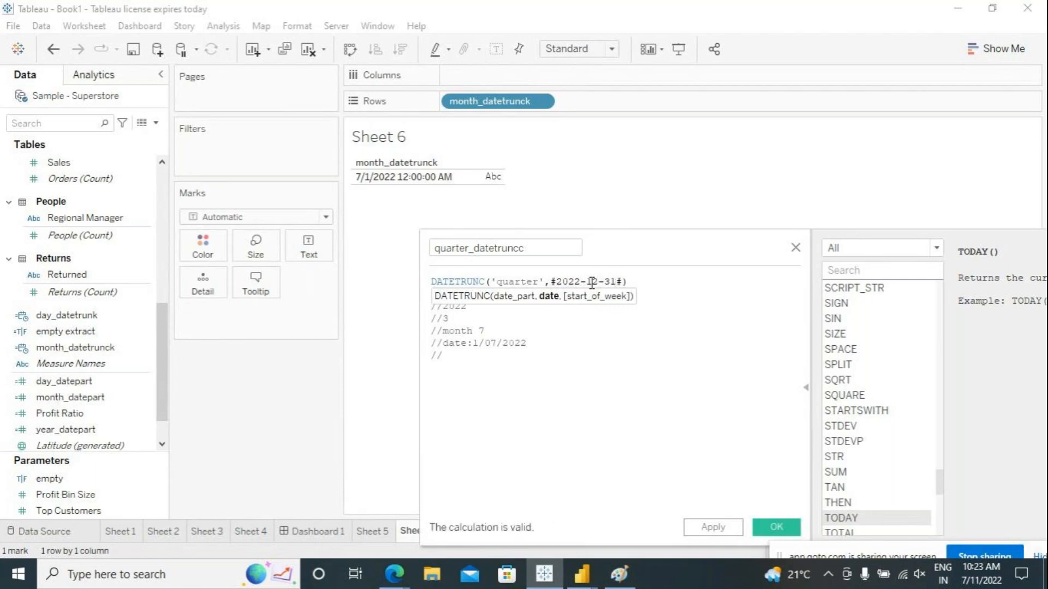
# Start a separate comment block below the existing comments with the lines //year-2022 and //quarter--4.
pyautogui.click(615, 412)
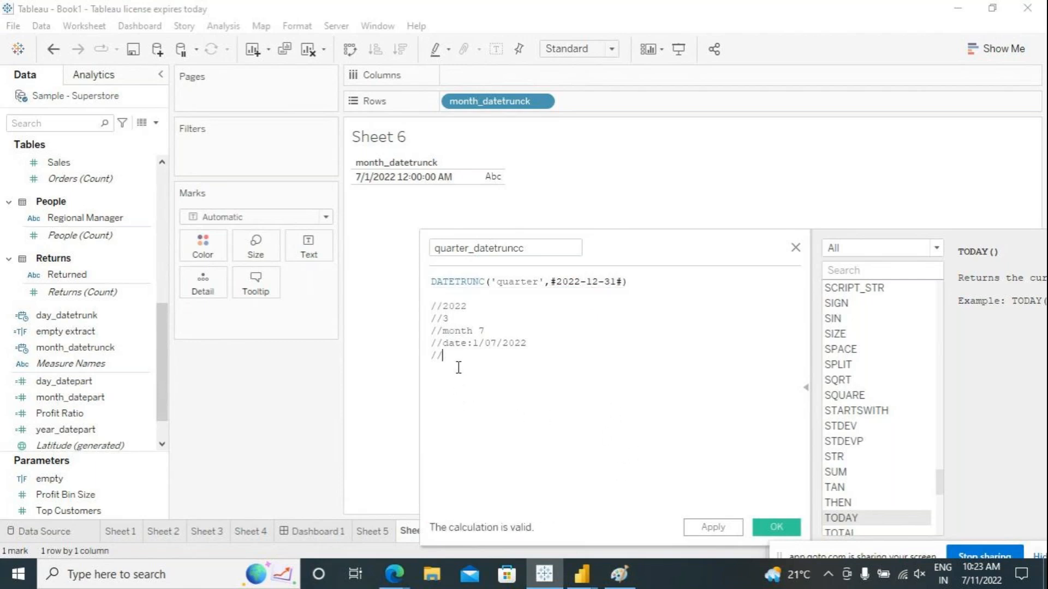
pyautogui.press('BackSpace')
pyautogui.press('BackSpace')
pyautogui.press('Return')
pyautogui.write('//year')
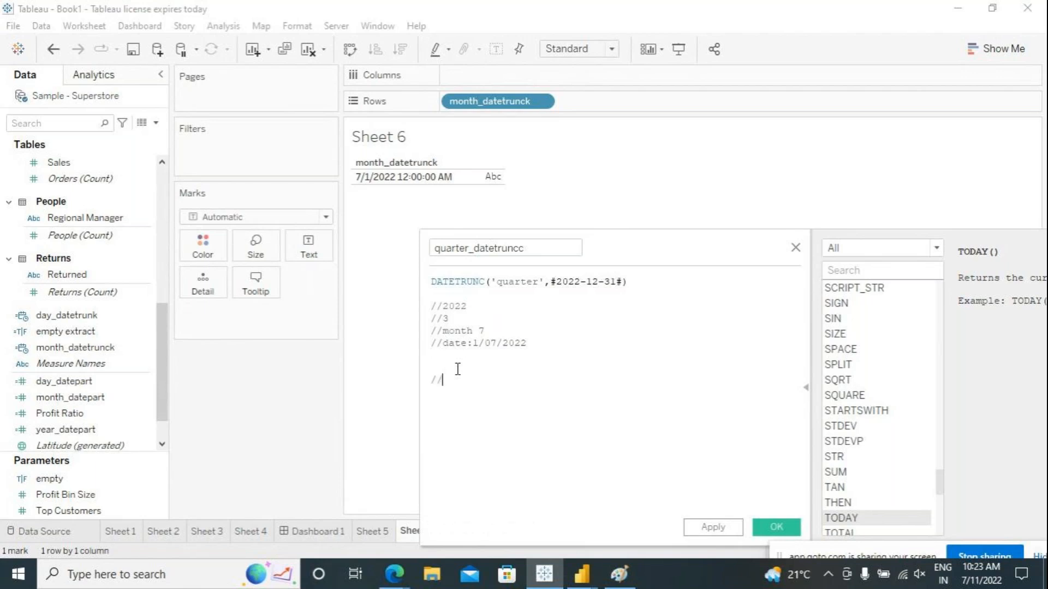
pyautogui.write('-')
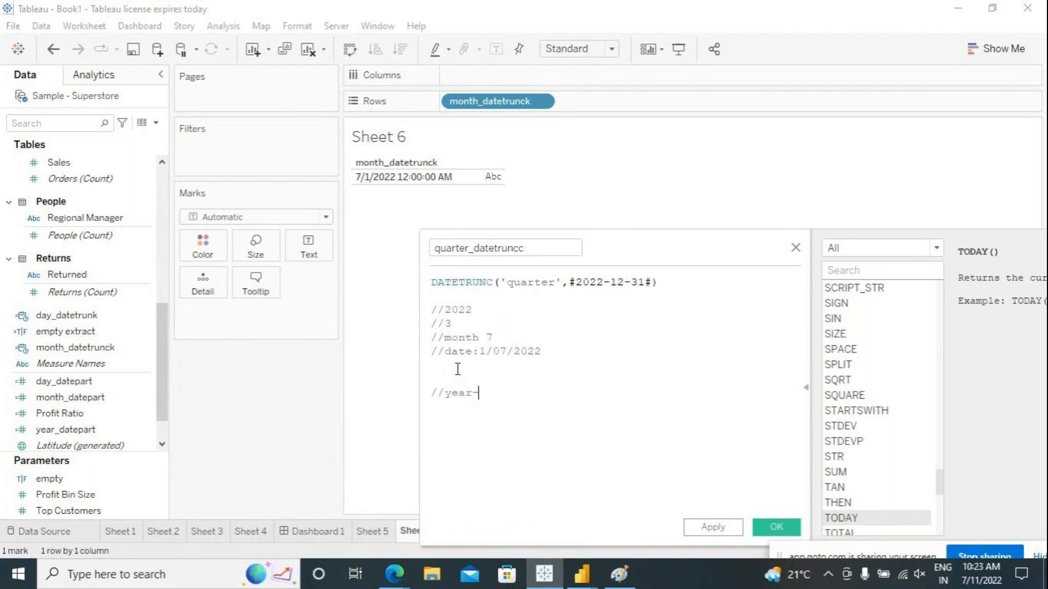
pyautogui.write('2022')
pyautogui.press('Return')
pyautogui.write('//quarter--4')
pyautogui.press('Return')
# Continue the second comment block with the lines //month---10 and //date:1/10/2022.
pyautogui.write('//month')
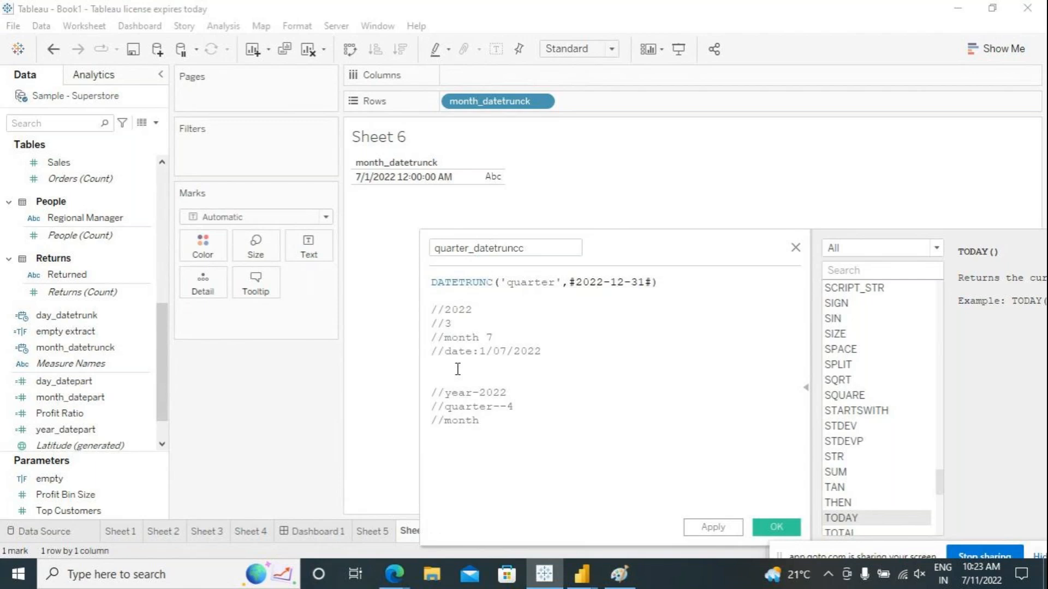
pyautogui.write('---')
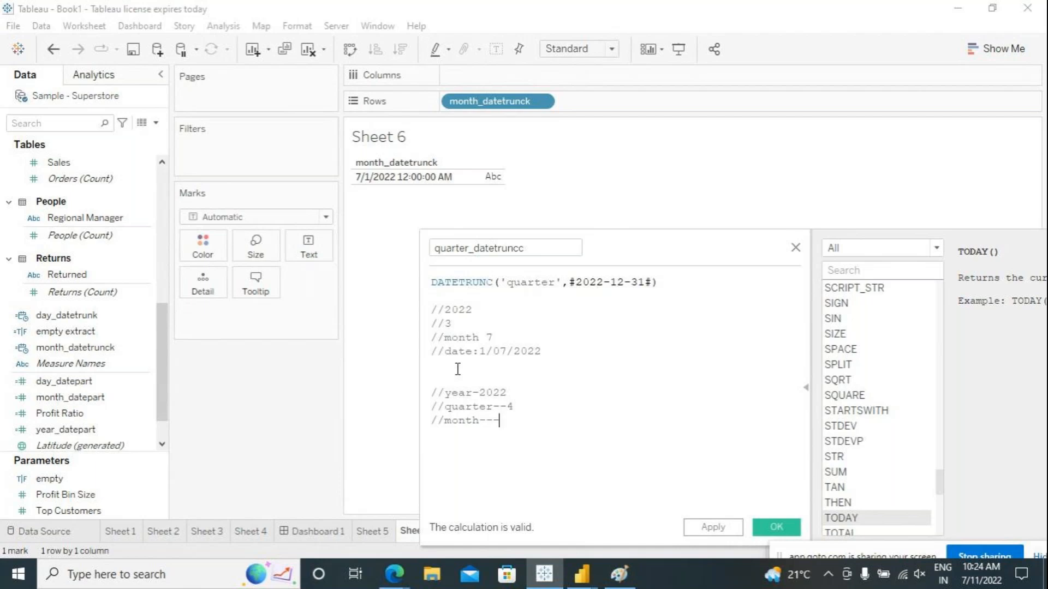
pyautogui.write('10')
pyautogui.press('Return')
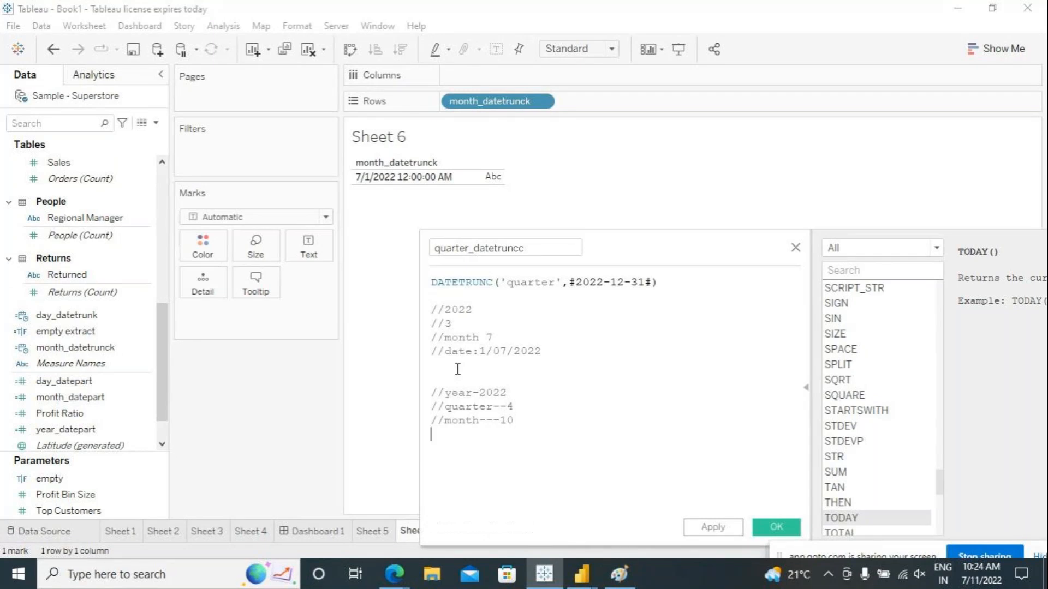
pyautogui.write('//date:')
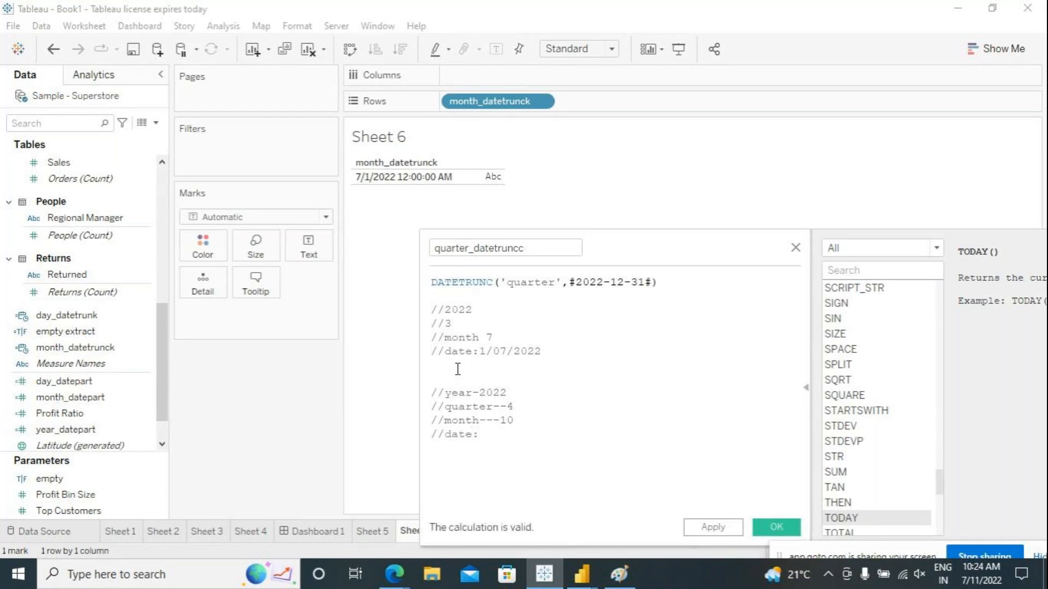
pyautogui.write('1/10/2022')
# Examine the year, quarter, month and date comment lines in the second block by highlighting them.
pyautogui.moveTo(535, 404); pyautogui.dragTo(444, 424)
pyautogui.doubleClick(502, 396)
pyautogui.click(520, 424)
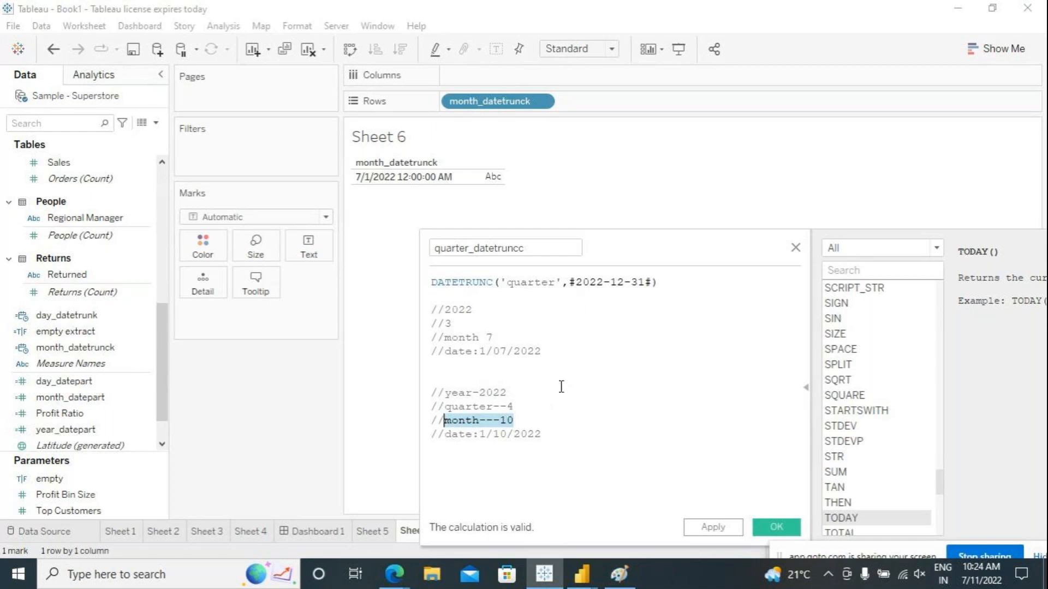
pyautogui.moveTo(521, 424); pyautogui.dragTo(439, 424)
pyautogui.moveTo(557, 437); pyautogui.dragTo(431, 434)
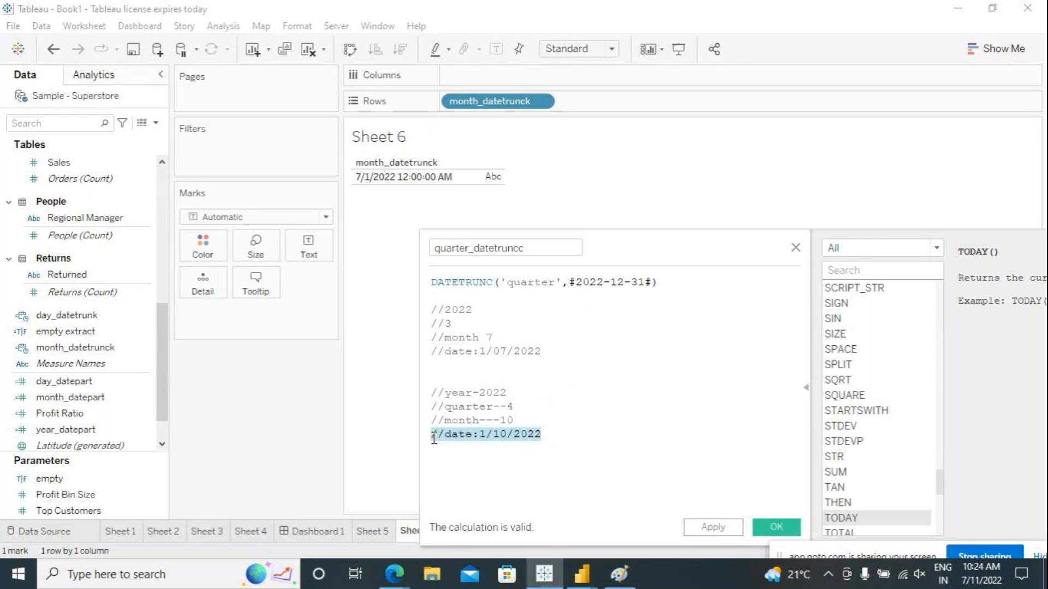
pyautogui.moveTo(551, 439); pyautogui.dragTo(445, 439)
pyautogui.moveTo(523, 421); pyautogui.dragTo(439, 423)
pyautogui.click(564, 464)
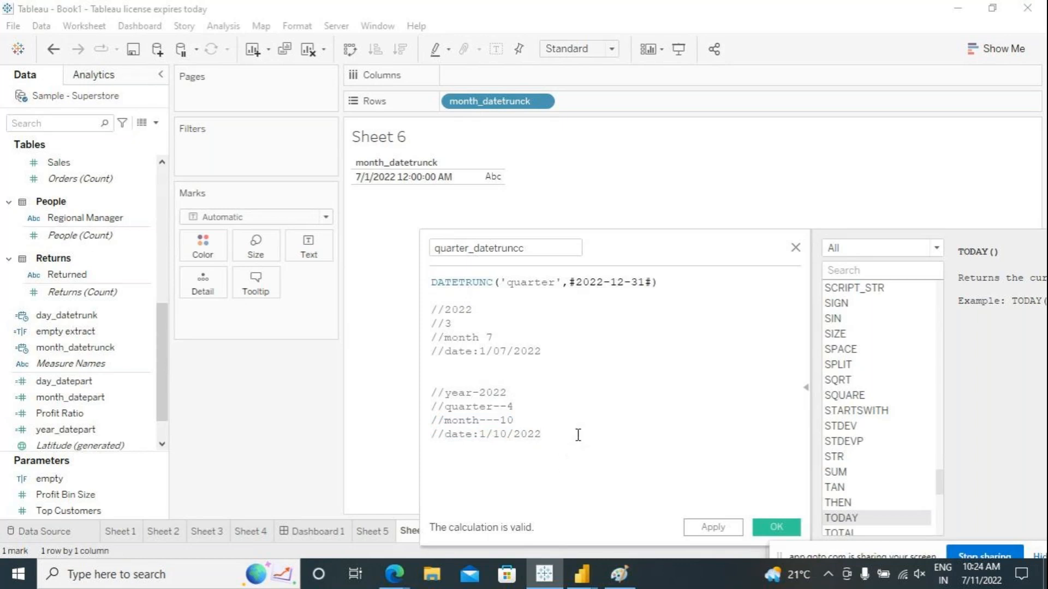
pyautogui.moveTo(542, 435); pyautogui.dragTo(431, 395)
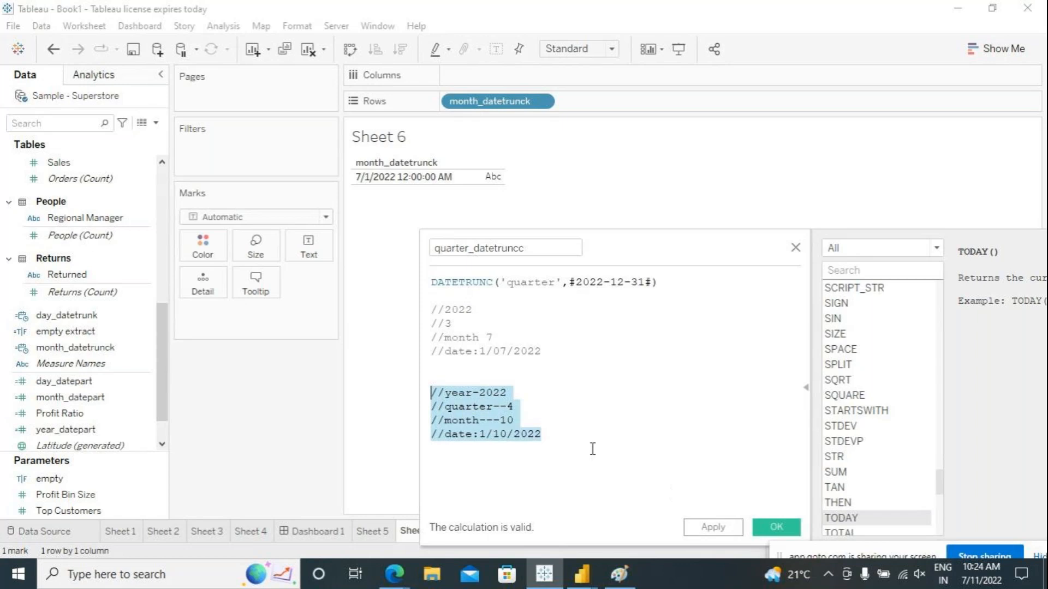
pyautogui.click(577, 439)
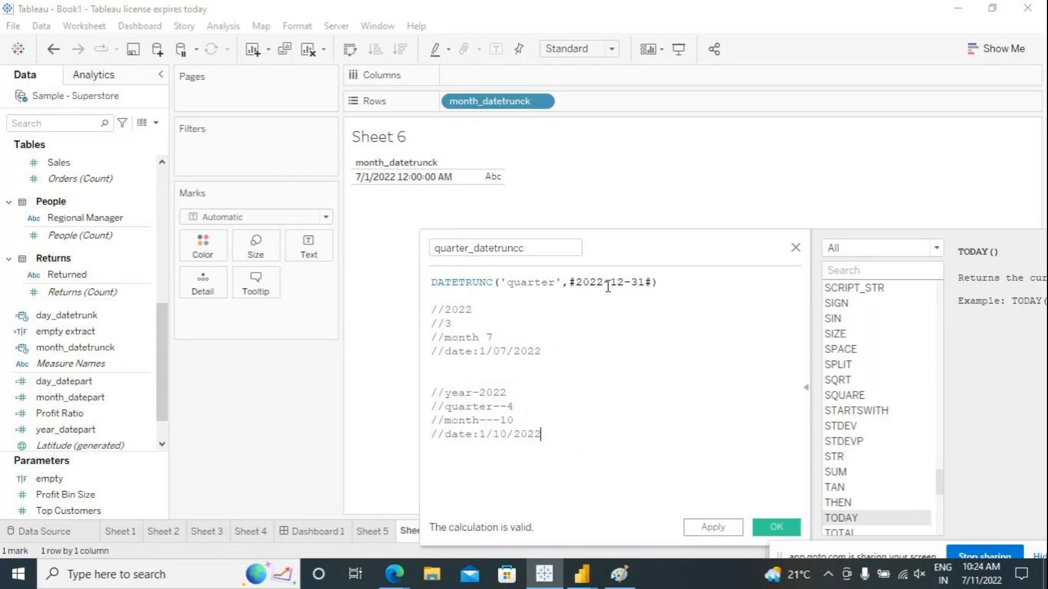
# Save the quarter_datetruncc calculation and add the field to the rows after month_datetrunck.
pyautogui.click(708, 527)
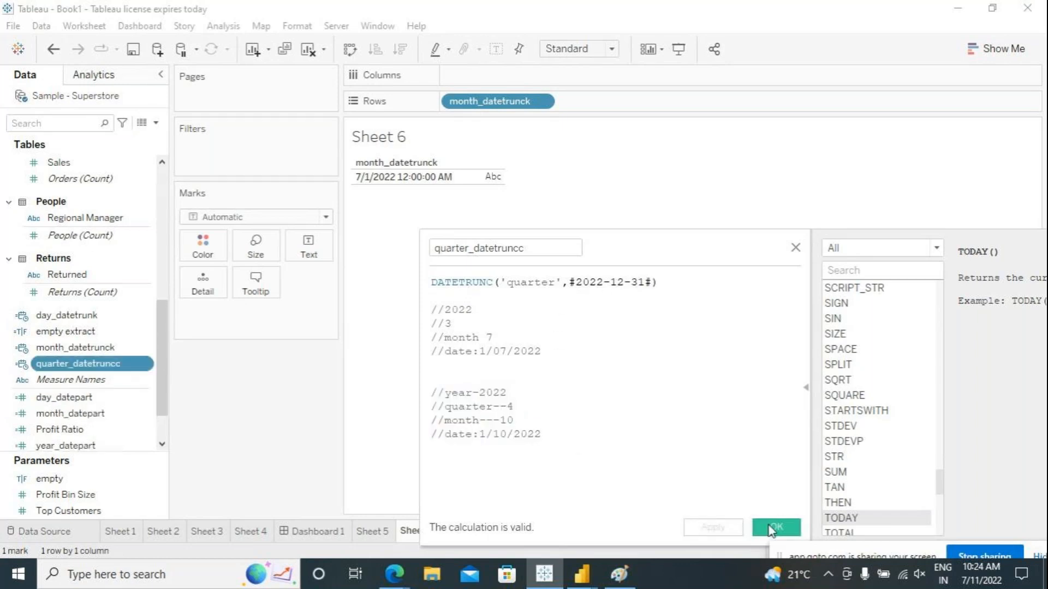
pyautogui.click(775, 527)
pyautogui.moveTo(70, 363); pyautogui.dragTo(637, 103)
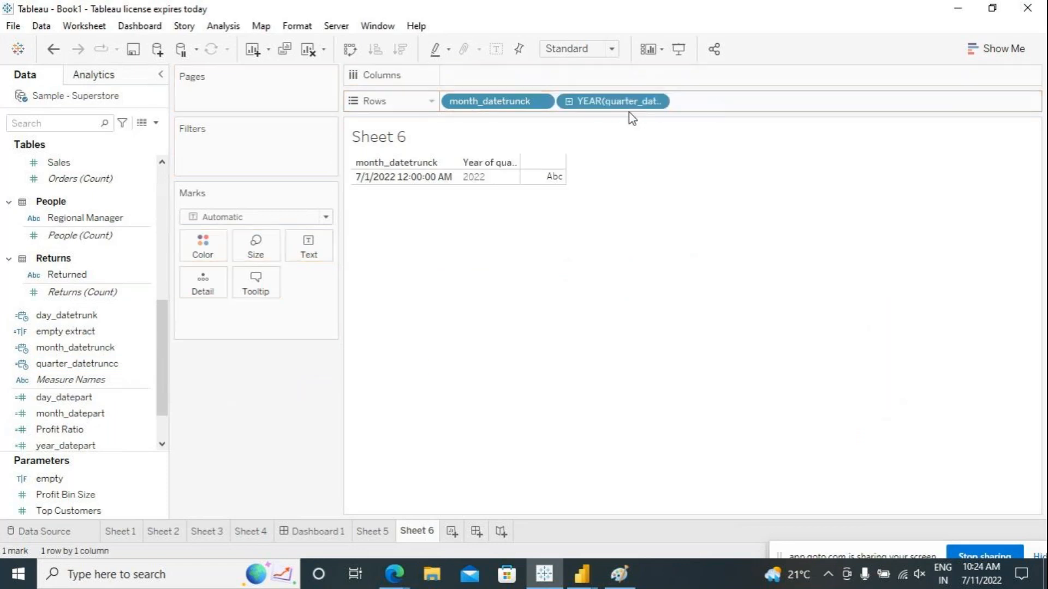
# Set quarter_datetruncc in the rows to show its exact date as a discrete value.
pyautogui.click(658, 102)
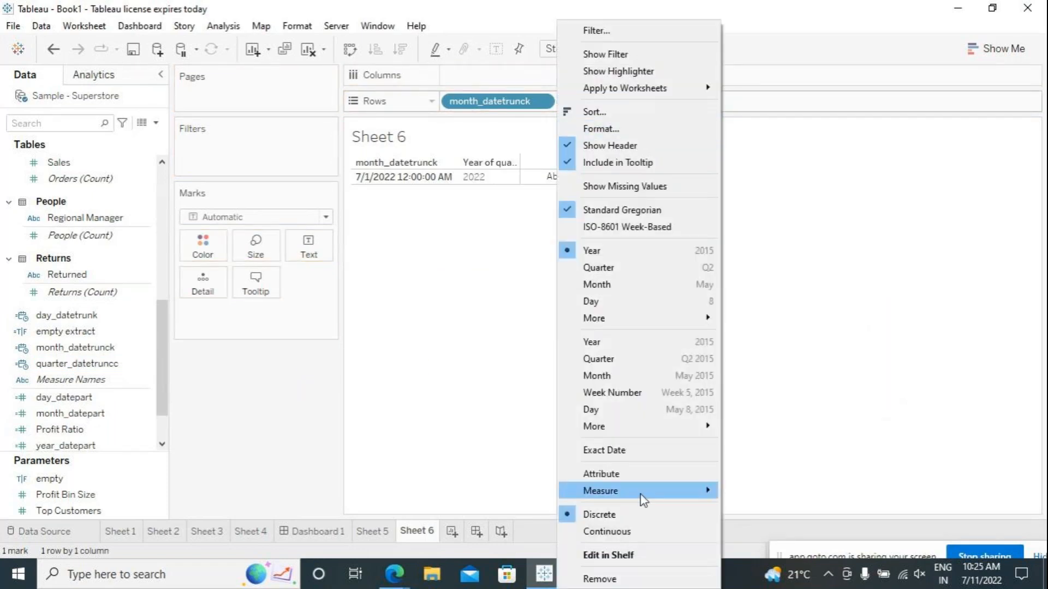
pyautogui.click(615, 447)
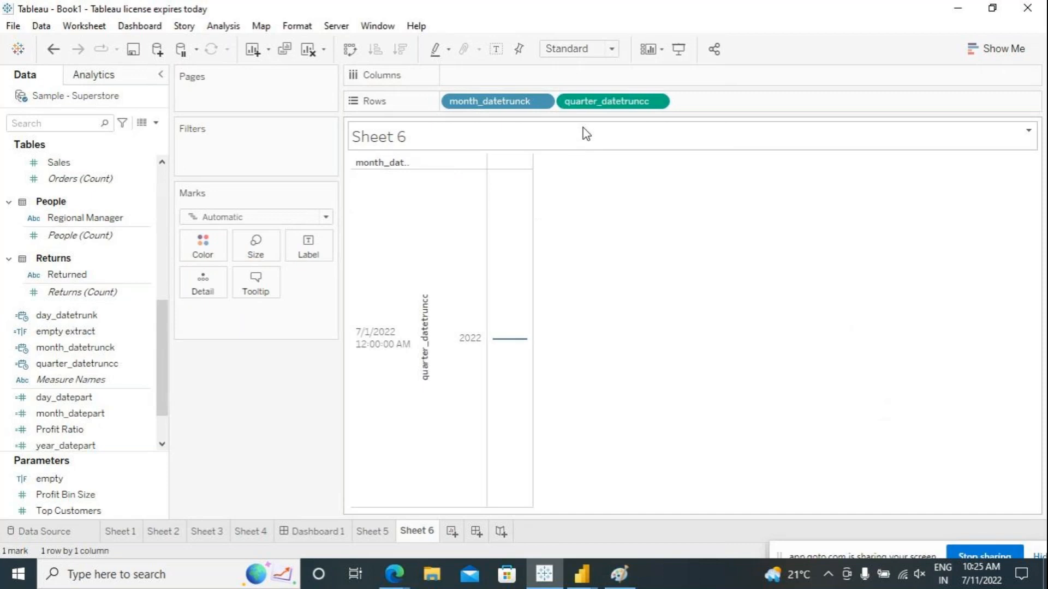
pyautogui.click(658, 102)
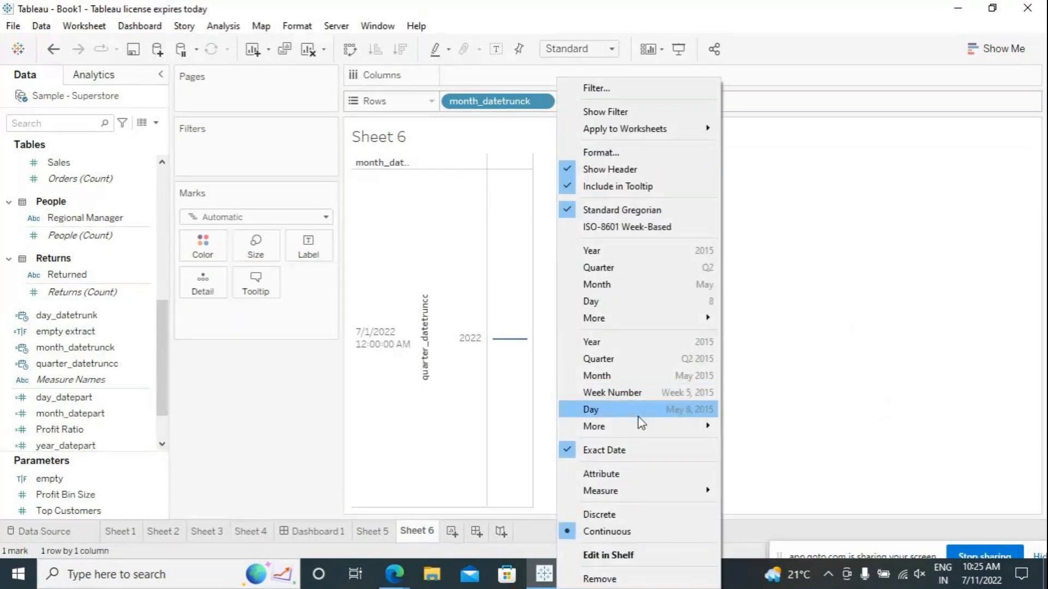
pyautogui.click(651, 512)
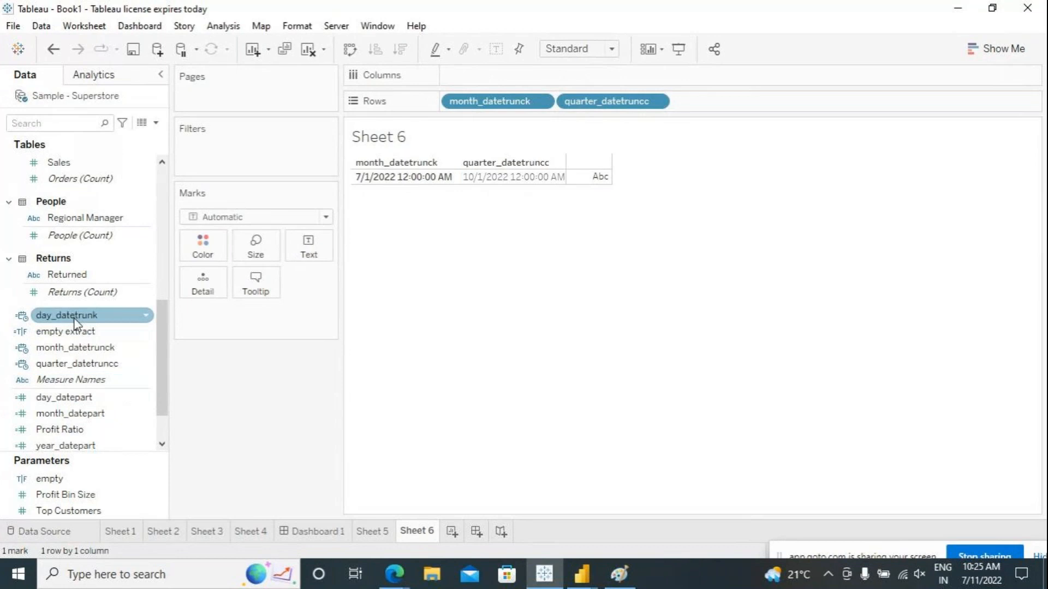
# Add a second quarter_datetruncc to the rows showing its month, and try drilling it down to the day.
pyautogui.moveTo(72, 370); pyautogui.dragTo(709, 120)
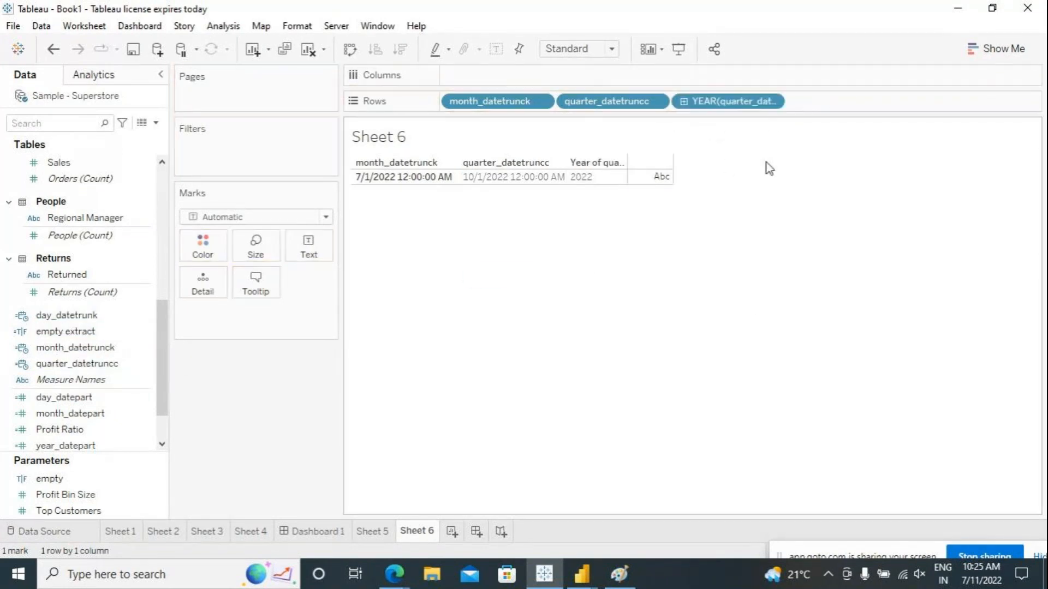
pyautogui.click(772, 103)
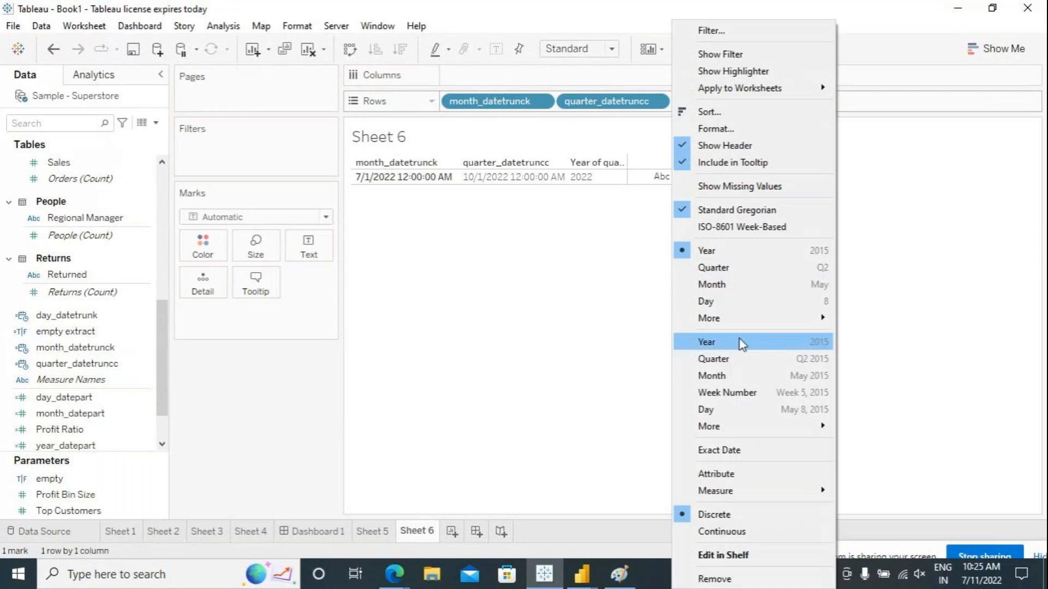
pyautogui.click(729, 284)
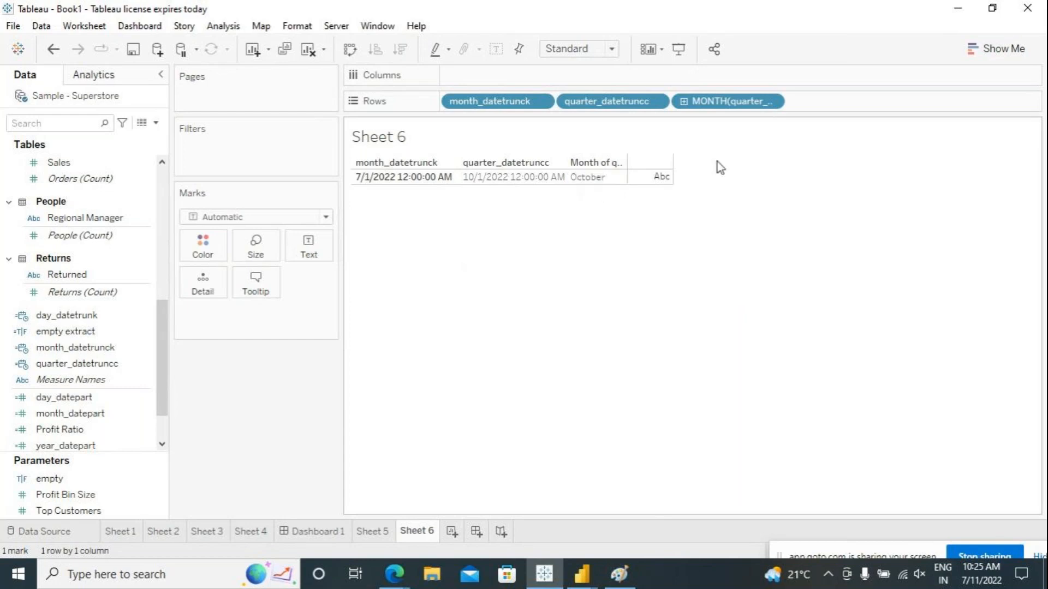
pyautogui.click(684, 101)
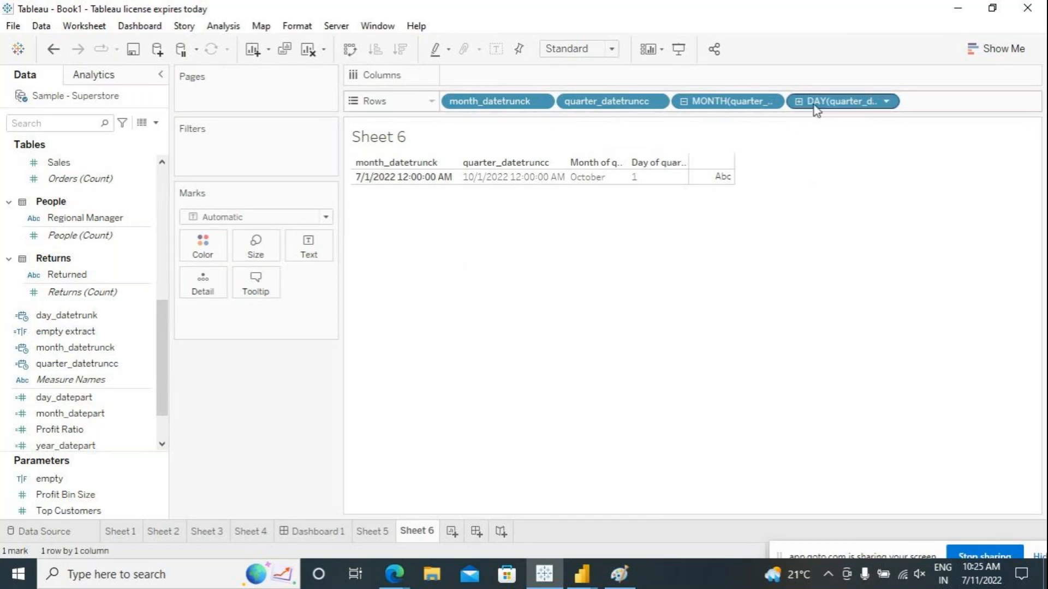
pyautogui.moveTo(821, 105); pyautogui.dragTo(817, 336)
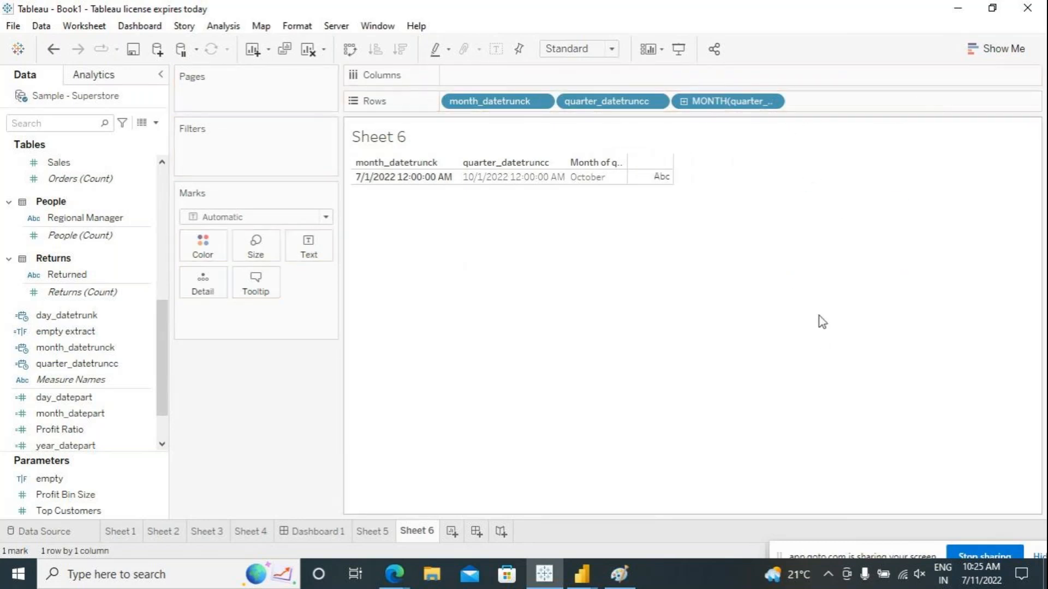
# Add a third quarter_datetruncc to the end of the rows and show it at the discrete quarter level.
pyautogui.moveTo(15, 362); pyautogui.dragTo(820, 102)
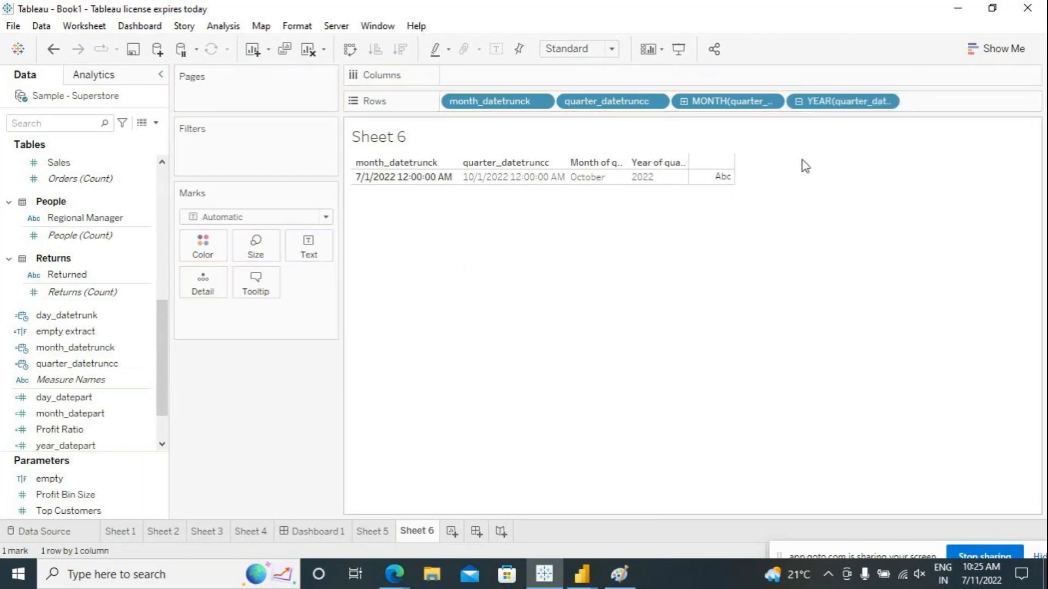
pyautogui.click(887, 101)
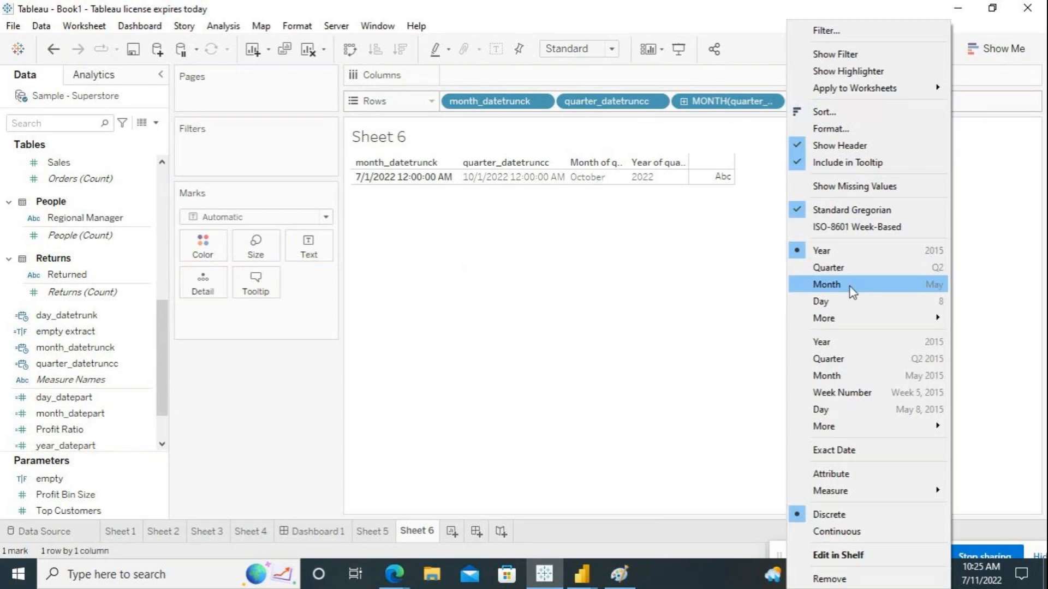
pyautogui.click(854, 271)
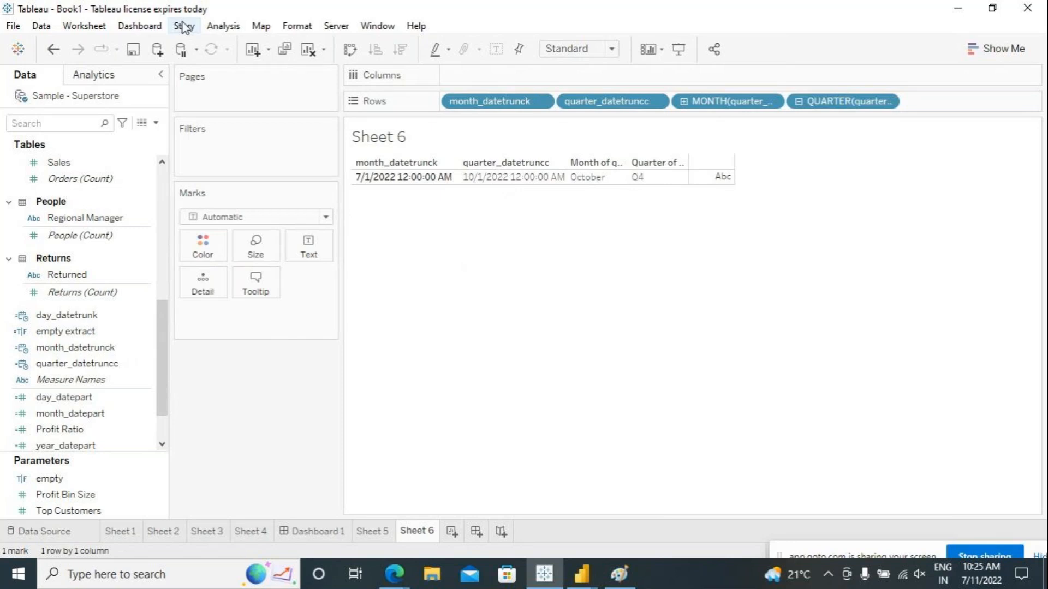
# Create a new calculated field named year_datetrunck.
pyautogui.click(219, 27)
pyautogui.click(300, 341)
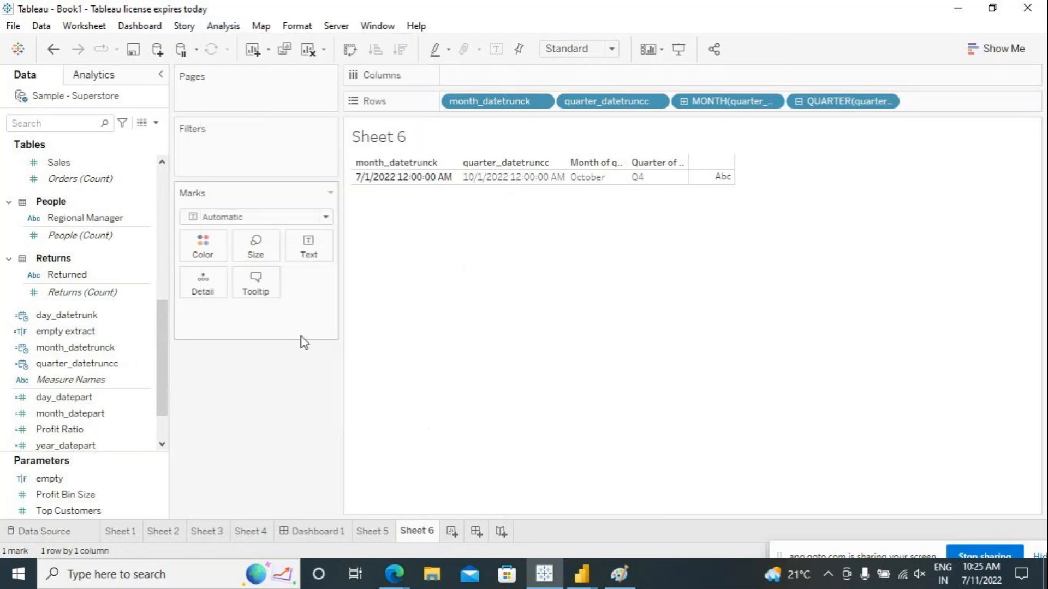
pyautogui.write('year')
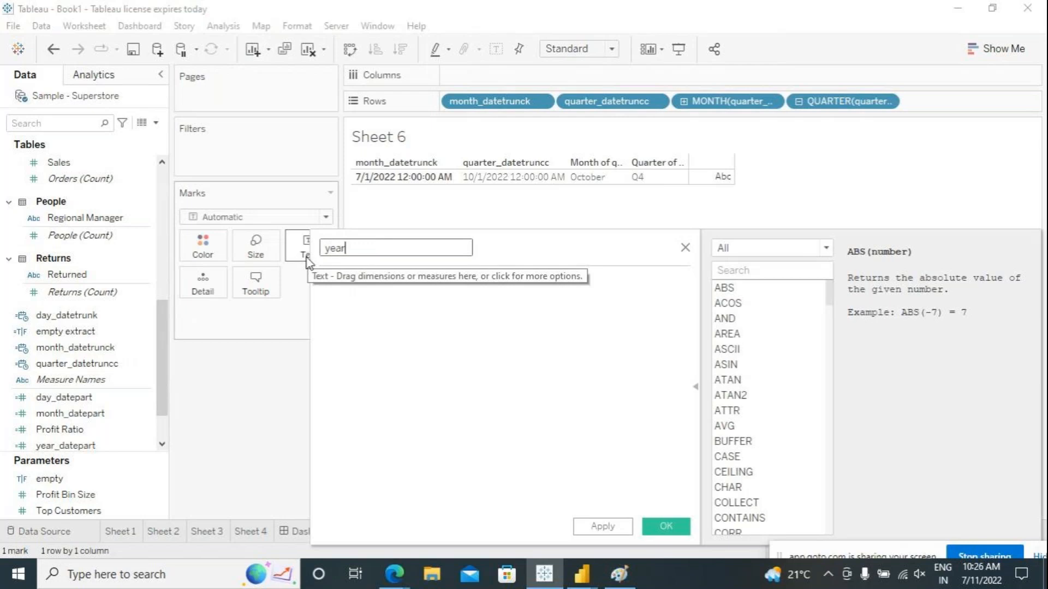
pyautogui.write('_datetr')
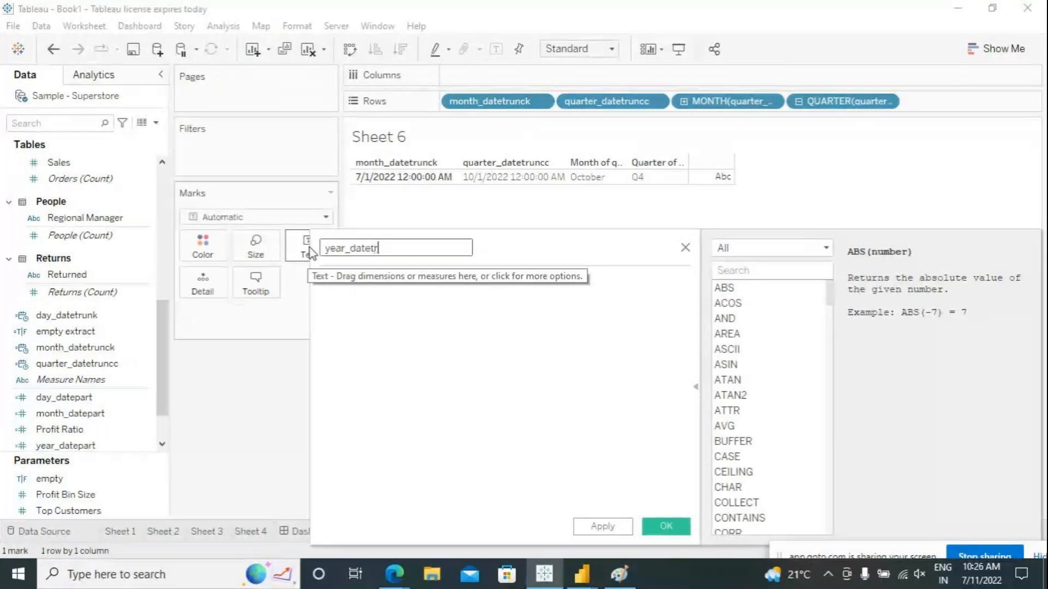
pyautogui.write('unck')
# Enter the formula DATETRUNC('year',today()) for year_datetrunck.
pyautogui.click(335, 357)
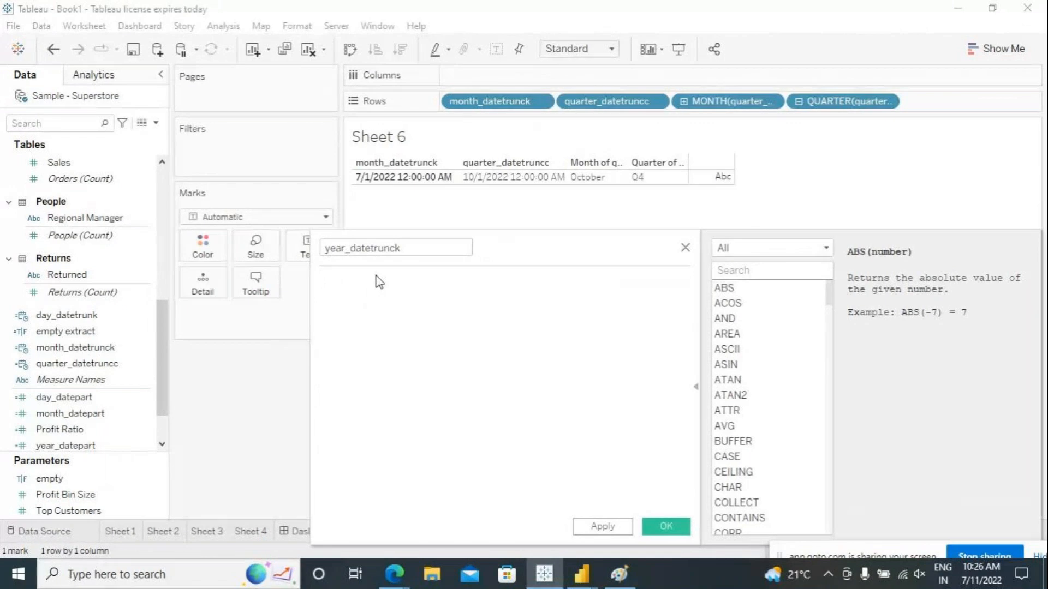
pyautogui.write('dat')
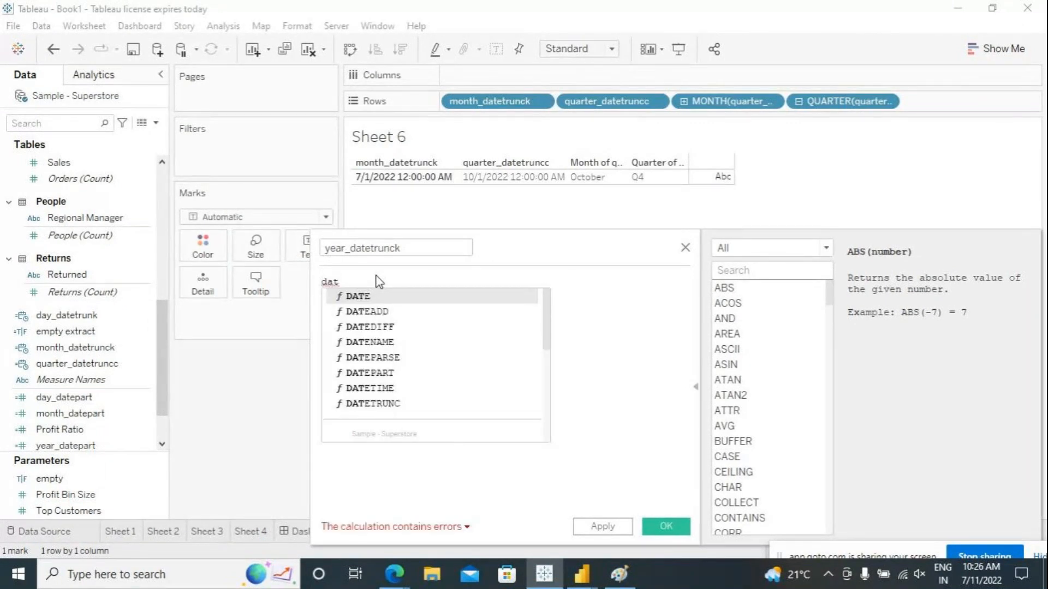
pyautogui.click(382, 403)
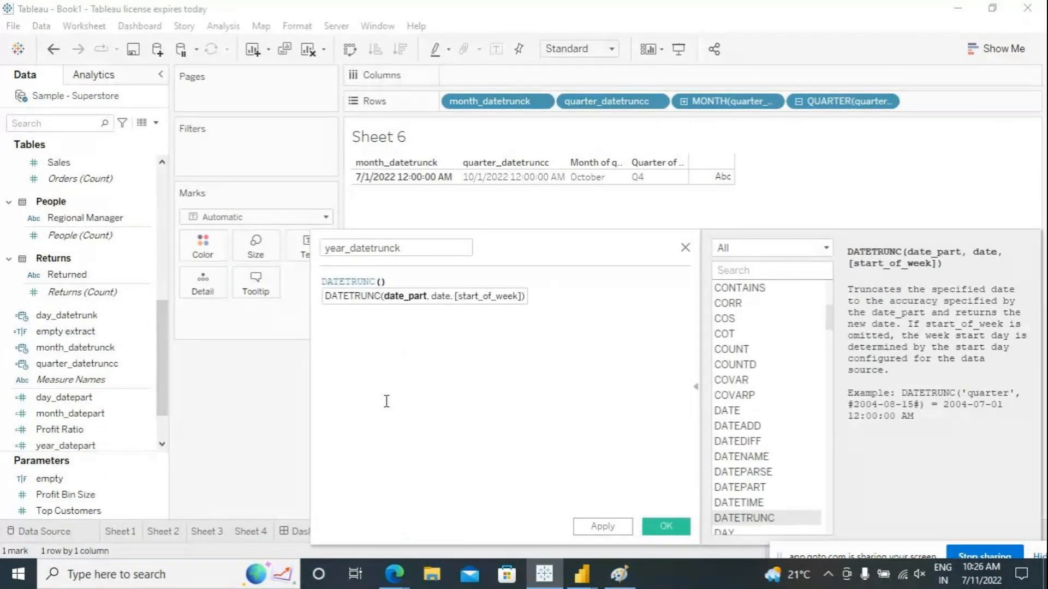
pyautogui.write("'year',")
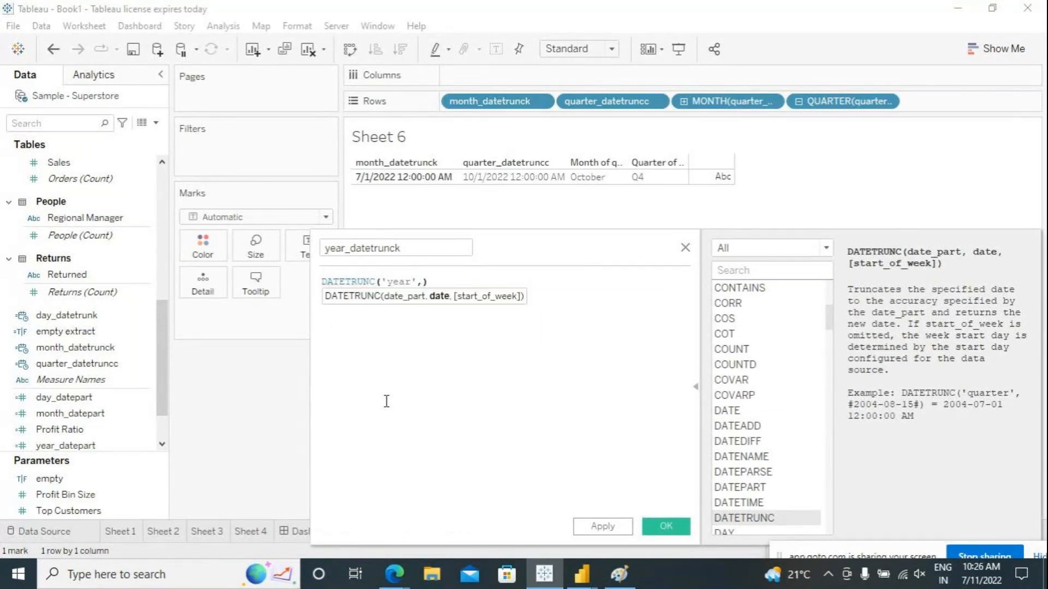
pyautogui.write('today()')
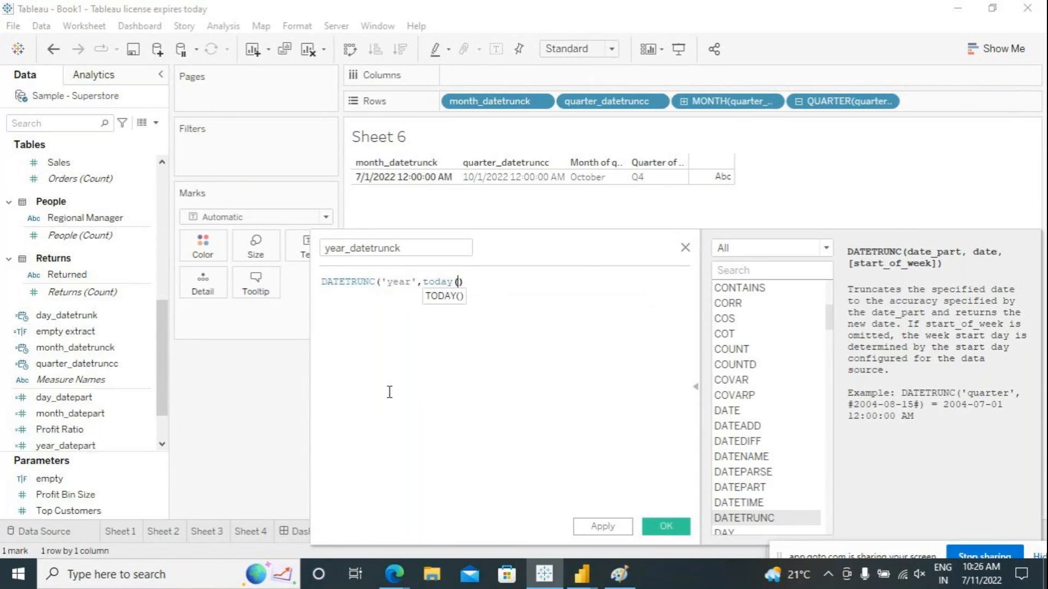
pyautogui.click(389, 391)
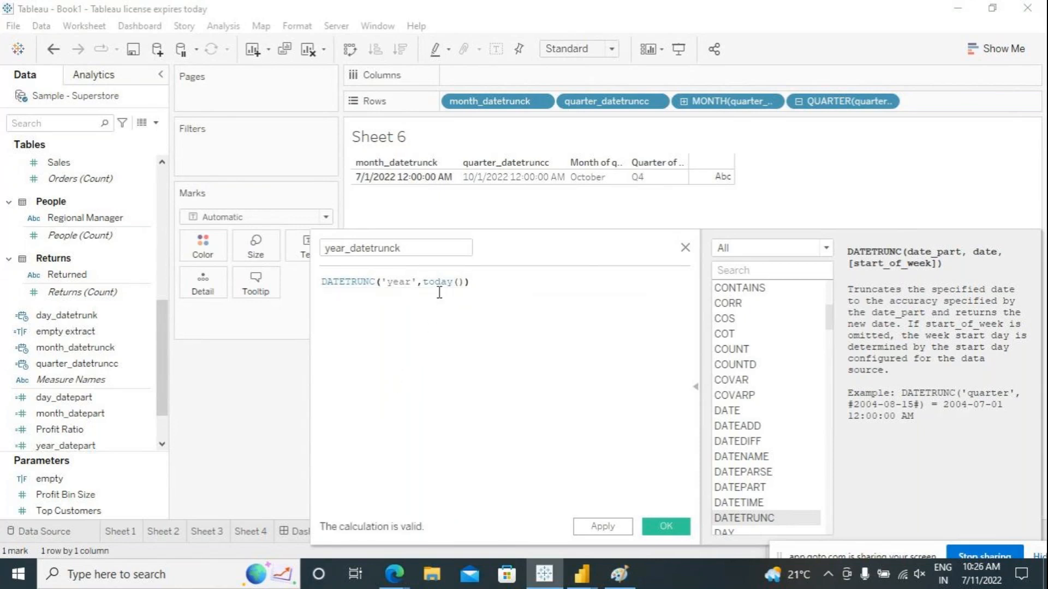
# Review the DATETRUNC year formula by highlighting it, and save the year_datetrunck calculation.
pyautogui.moveTo(517, 247); pyautogui.dragTo(523, 198)
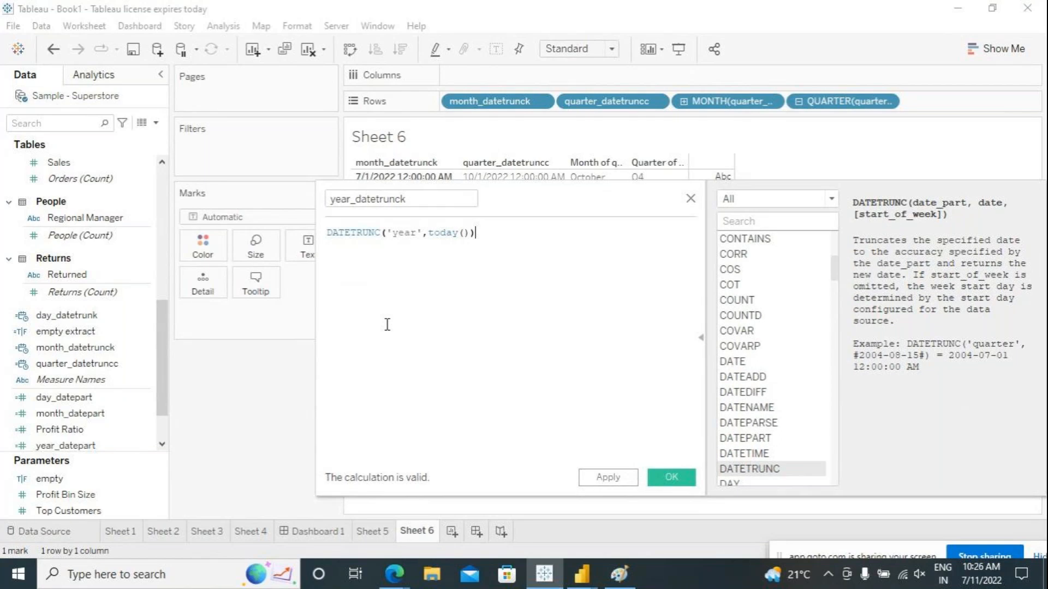
pyautogui.press('Return')
pyautogui.moveTo(471, 232); pyautogui.dragTo(327, 234)
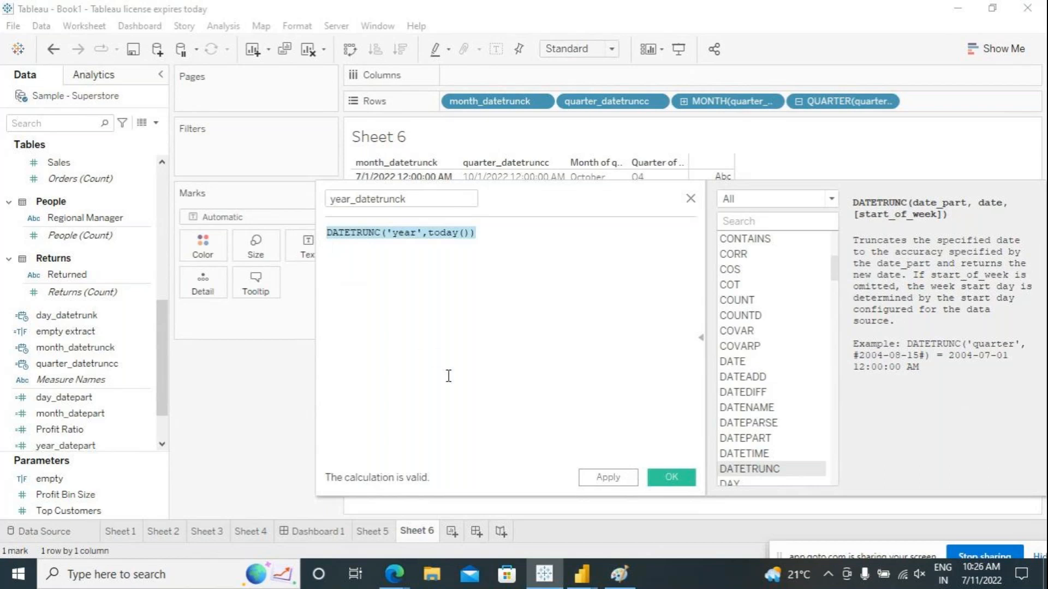
pyautogui.click(608, 478)
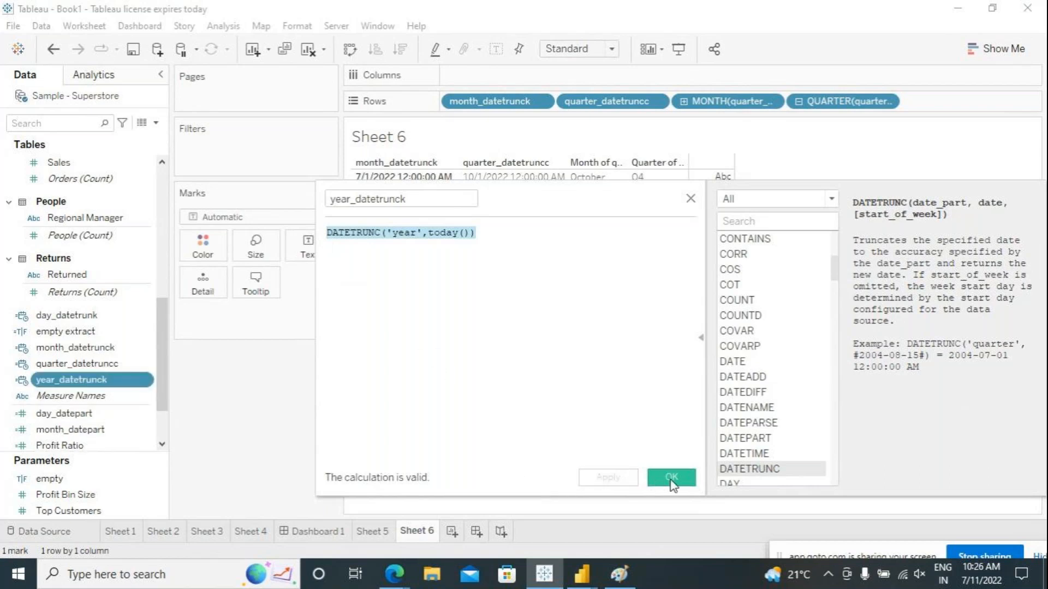
pyautogui.click(671, 479)
# Create another calculated field named datetrunc_datepart_year.
pyautogui.click(219, 26)
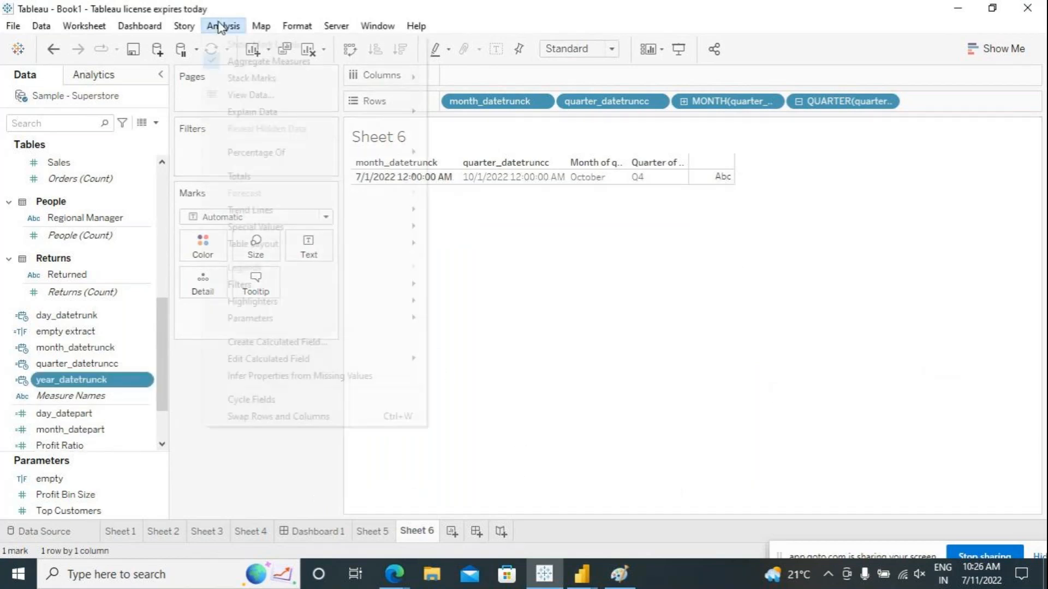
pyautogui.click(326, 344)
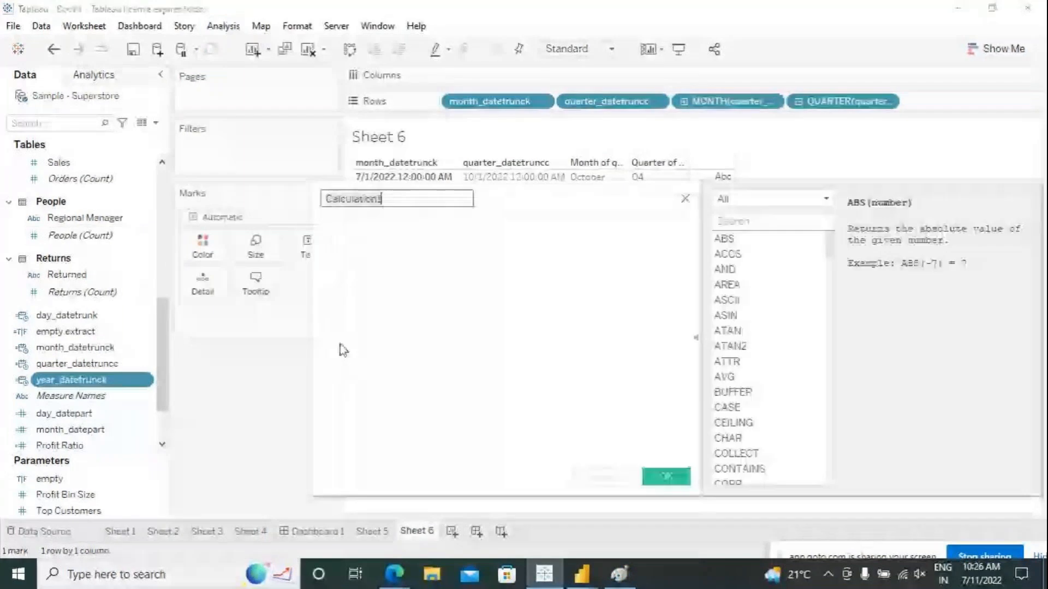
pyautogui.moveTo(477, 202); pyautogui.dragTo(550, 265)
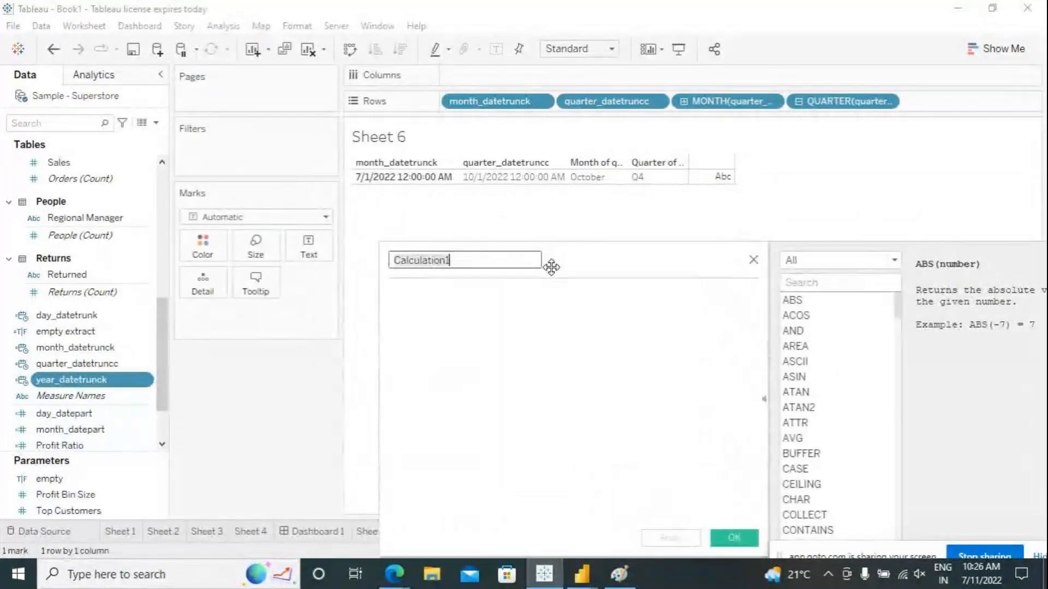
pyautogui.write('datep')
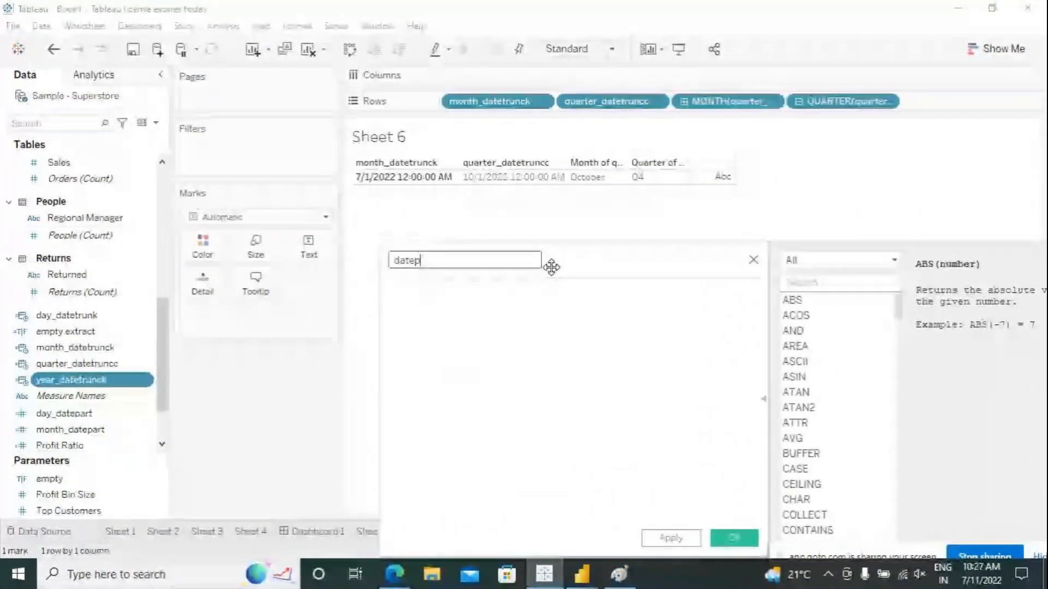
pyautogui.press('BackSpace')
pyautogui.press('BackSpace')
pyautogui.press('BackSpace')
pyautogui.press('BackSpace')
pyautogui.write('atepa')
pyautogui.press('BackSpace')
pyautogui.press('BackSpace')
pyautogui.press('BackSpace')
pyautogui.write('e')
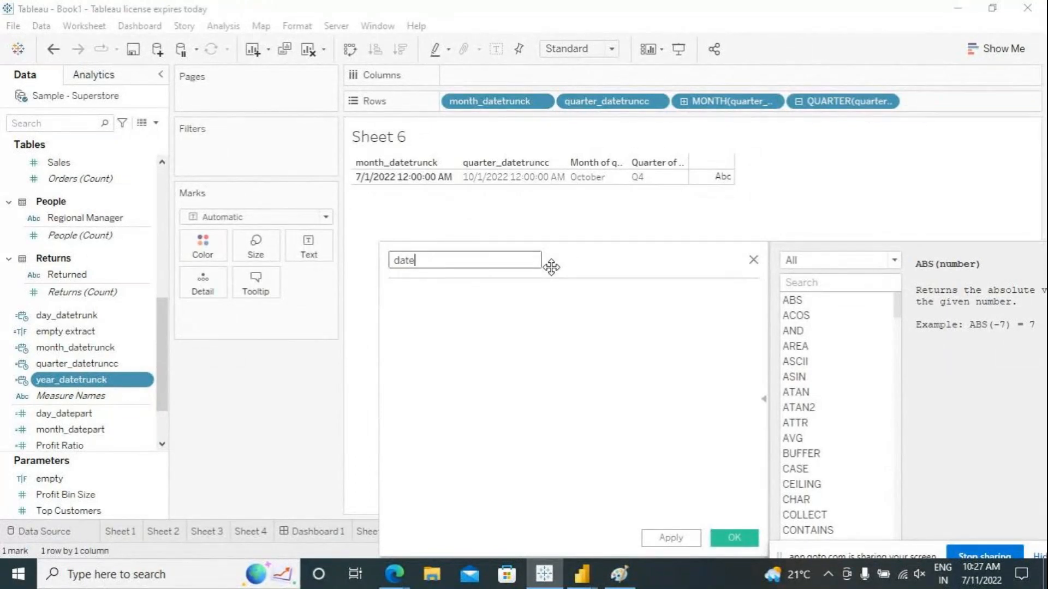
pyautogui.write('trunc_datepa')
pyautogui.write('t_year')
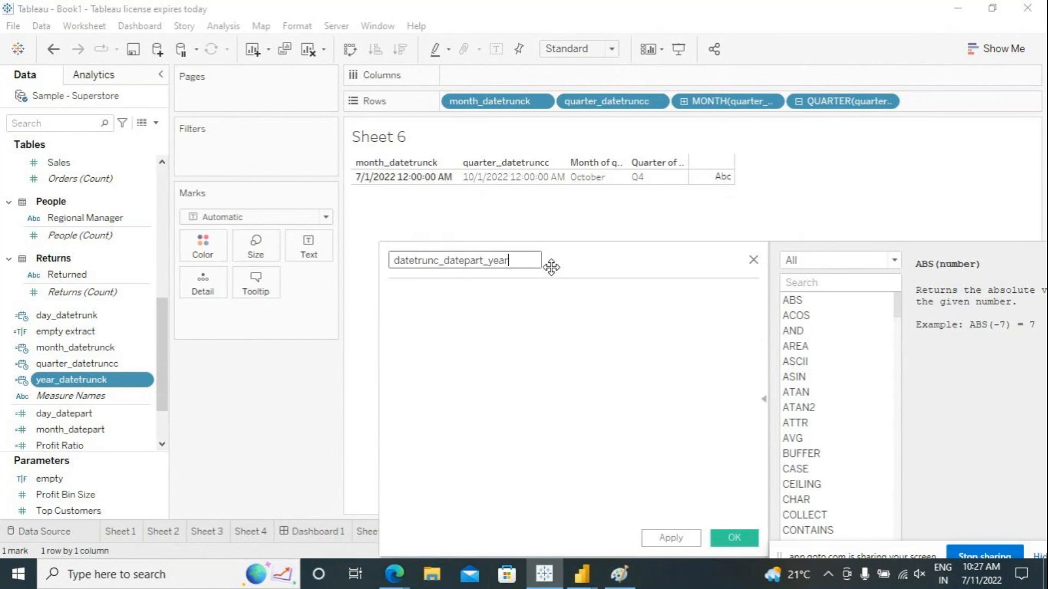
pyautogui.click(395, 262)
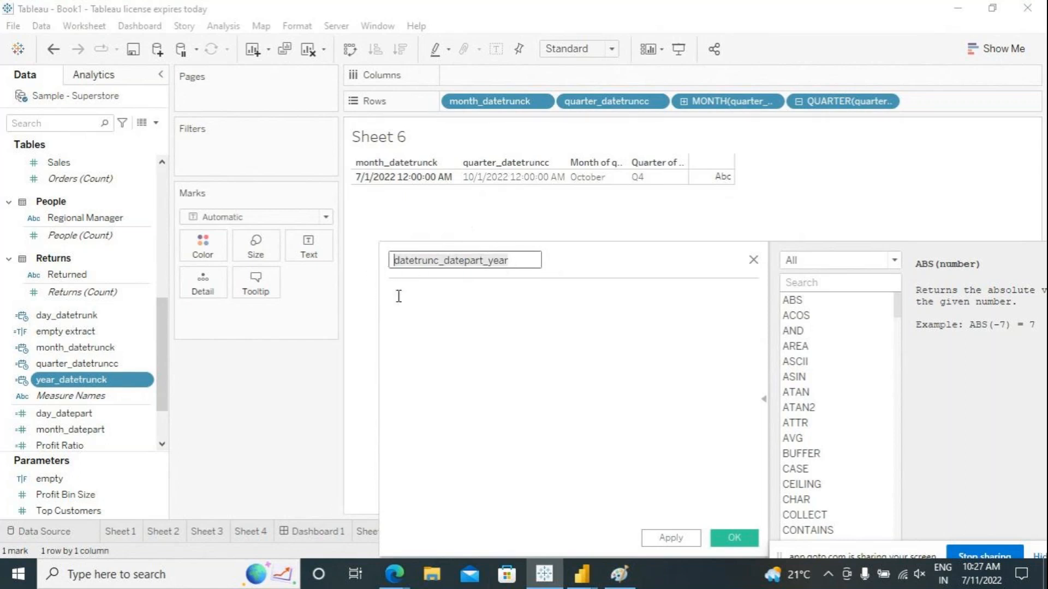
# Start the datetrunc_datepart_year formula with the DATEPART function and 'year' as its date part.
pyautogui.click(433, 315)
pyautogui.write('datpar')
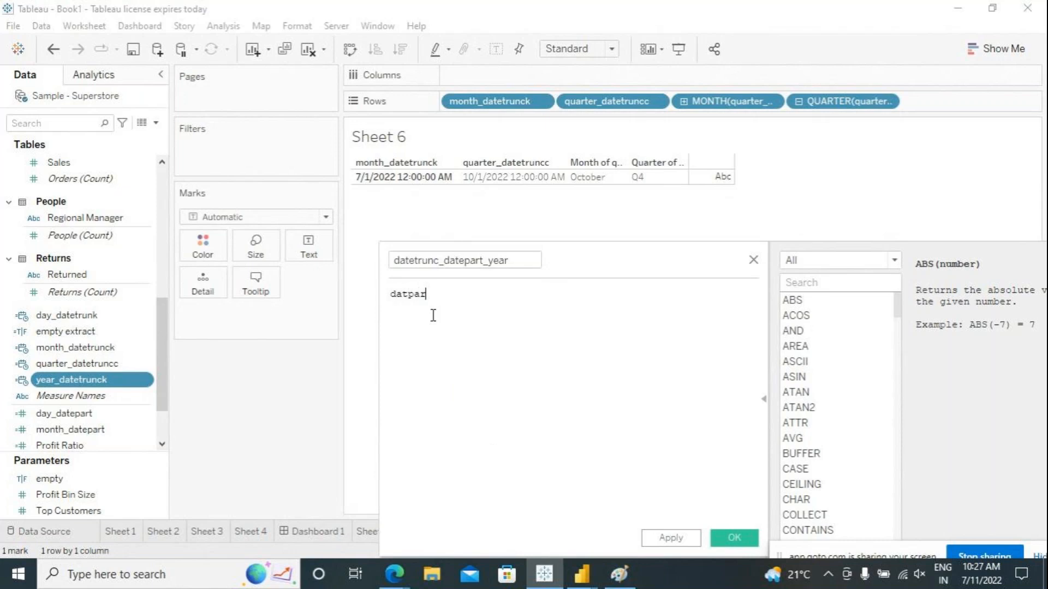
pyautogui.press('BackSpace')
pyautogui.press('BackSpace')
pyautogui.press('BackSpace')
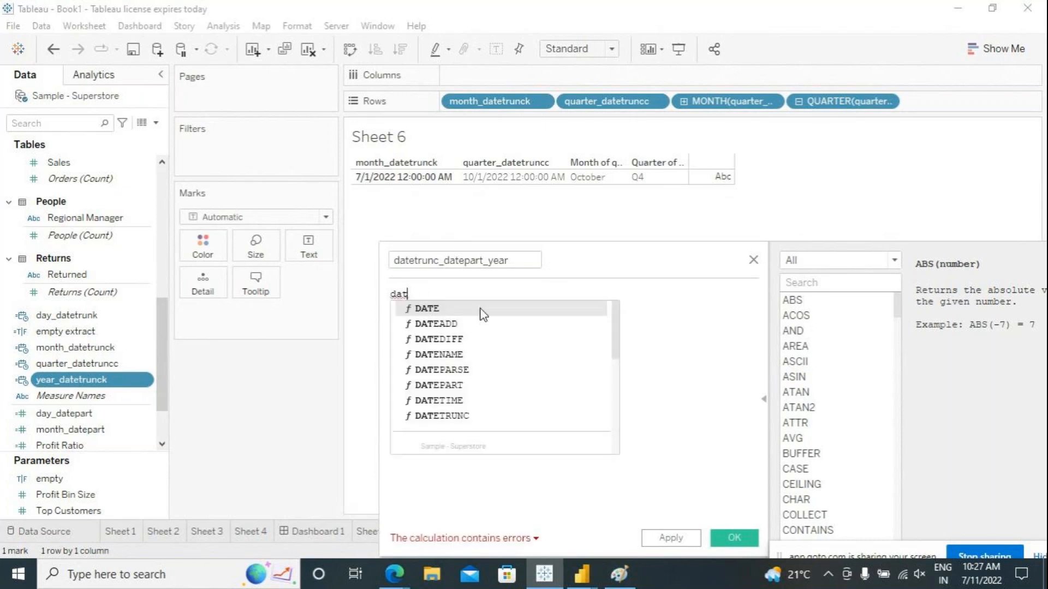
pyautogui.doubleClick(454, 387)
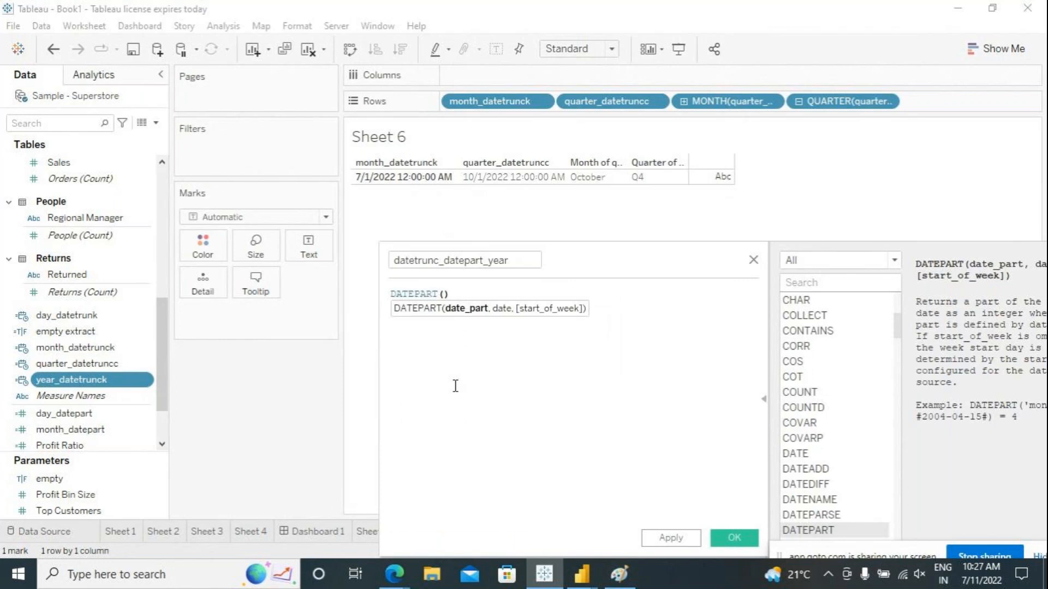
pyautogui.write("''")
pyautogui.write('year')
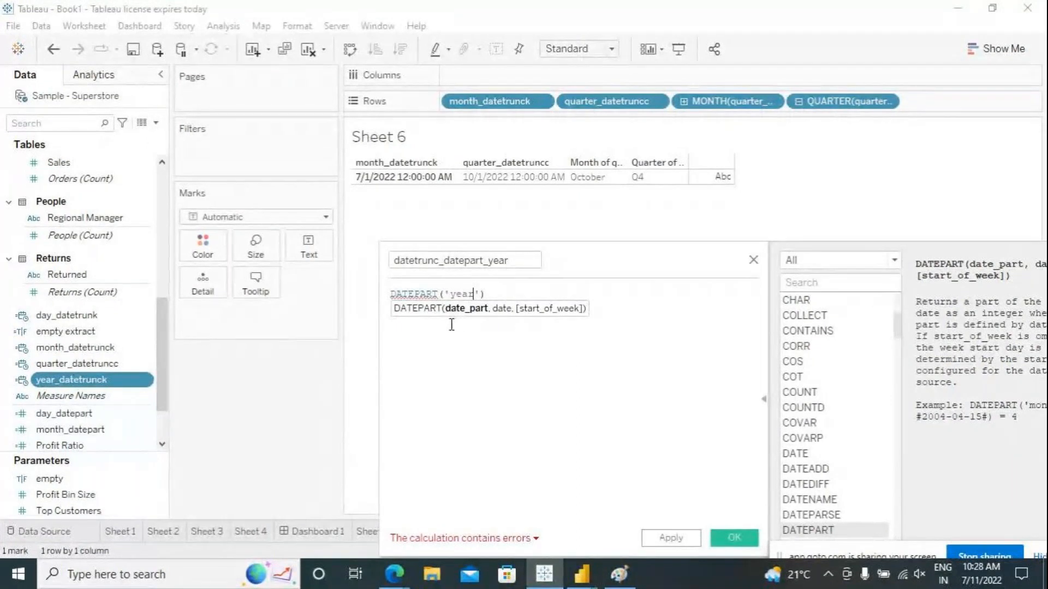
pyautogui.click(480, 294)
pyautogui.write(',')
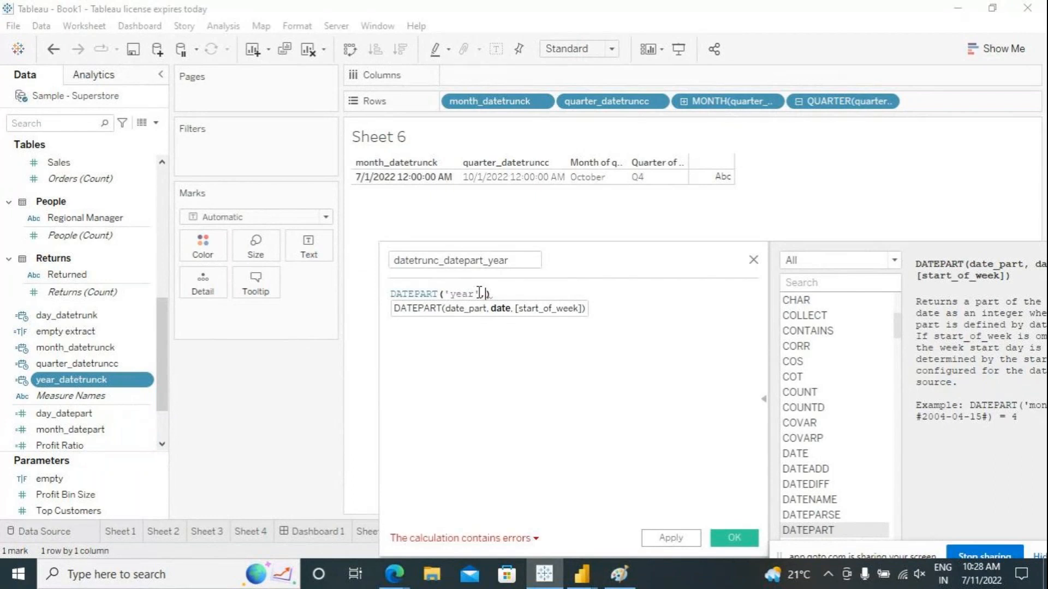
# Complete the DATEPART formula with [year_datetrunck] as its date and save the calculation.
pyautogui.write('ye')
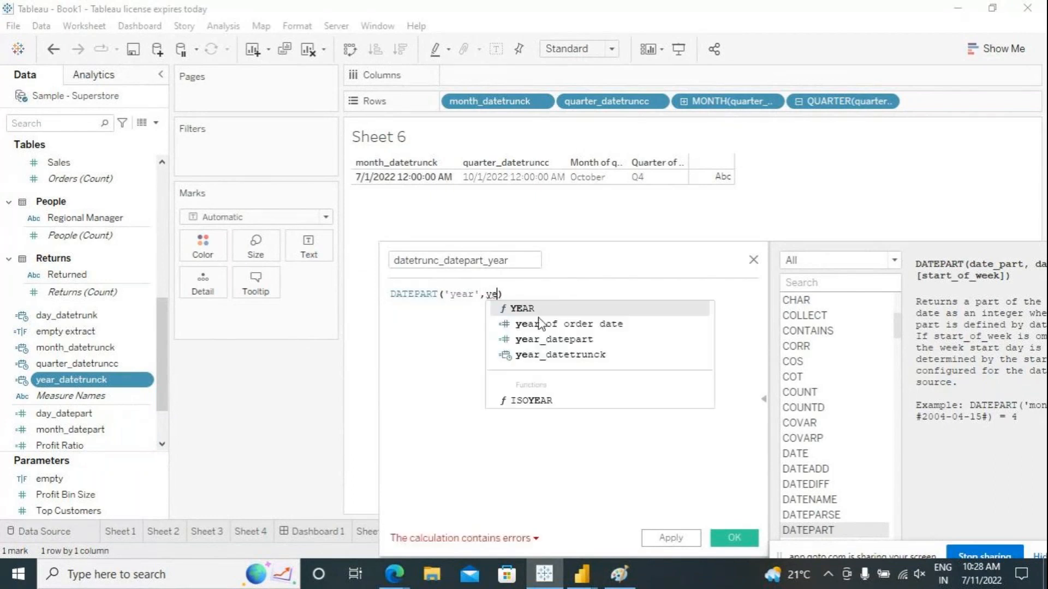
pyautogui.click(570, 355)
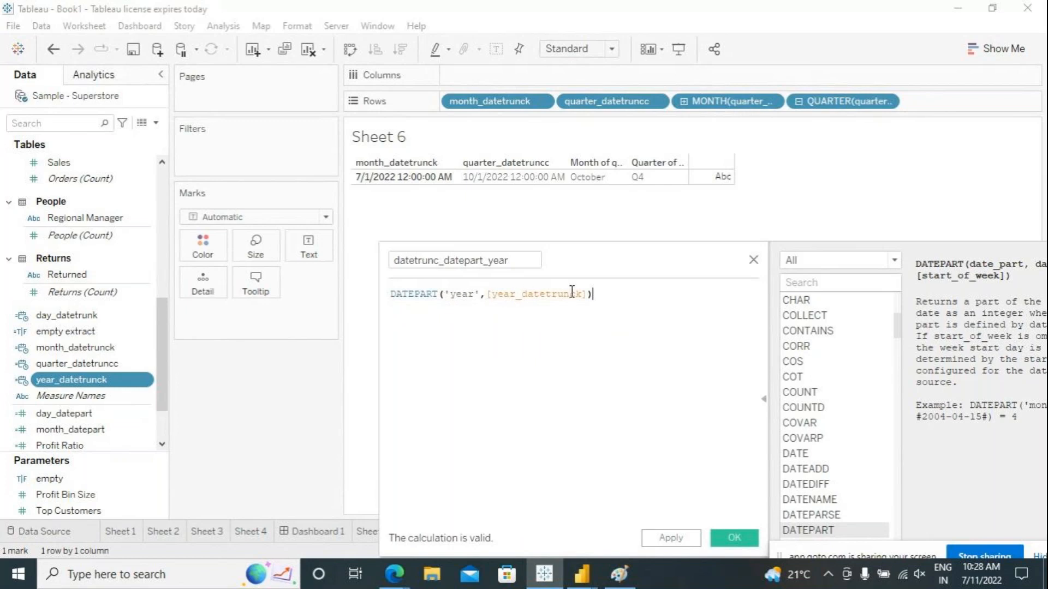
pyautogui.moveTo(480, 294); pyautogui.dragTo(445, 295)
pyautogui.click(496, 391)
pyautogui.click(725, 538)
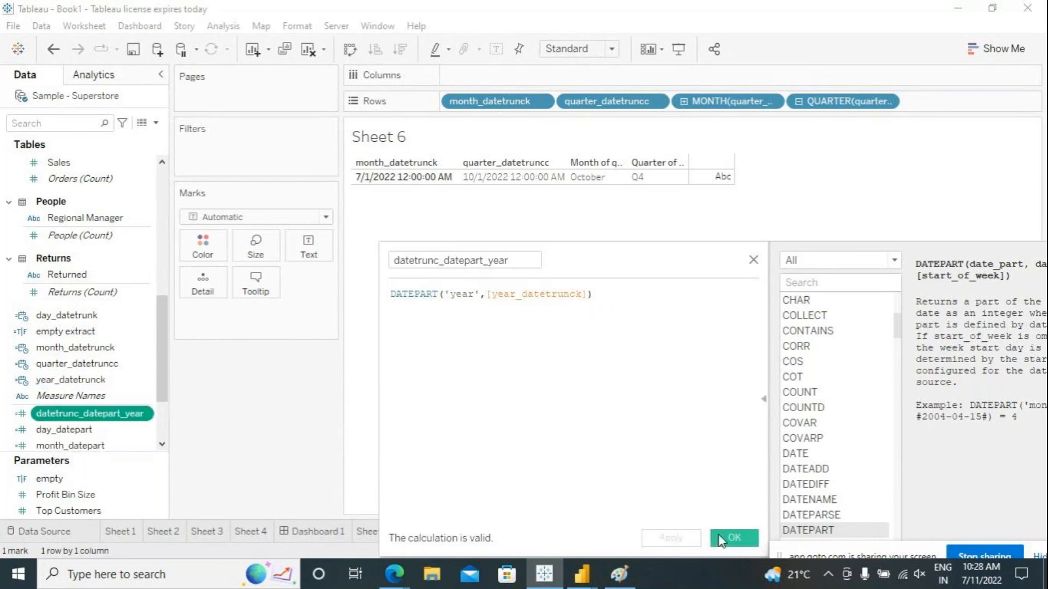
# Duplicate the datetrunc_datepart_year field and rename the copy datetrunc_datepart_month in its calculation.
pyautogui.rightClick(84, 413)
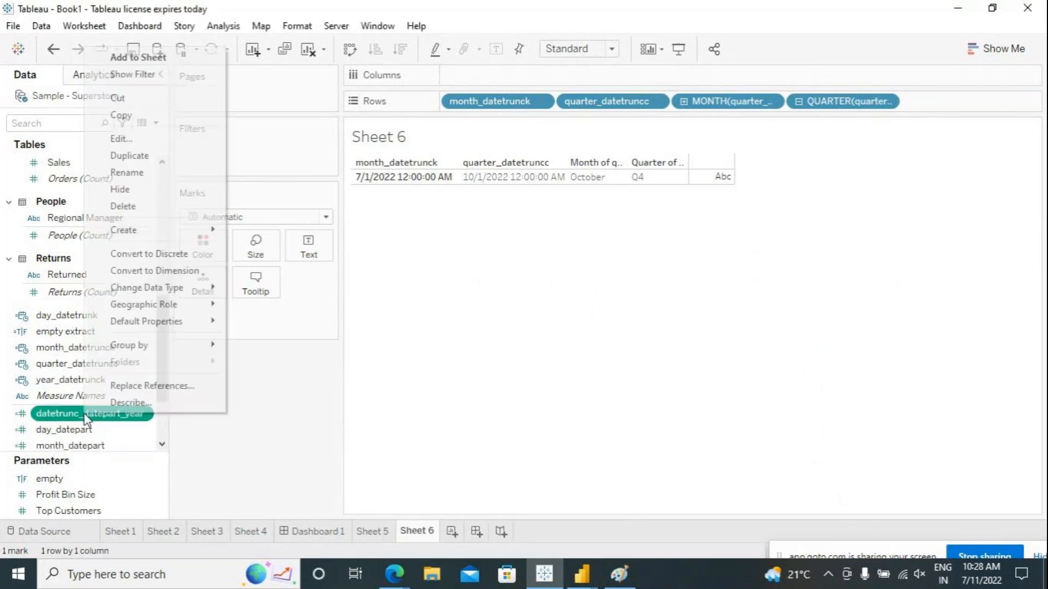
pyautogui.click(148, 158)
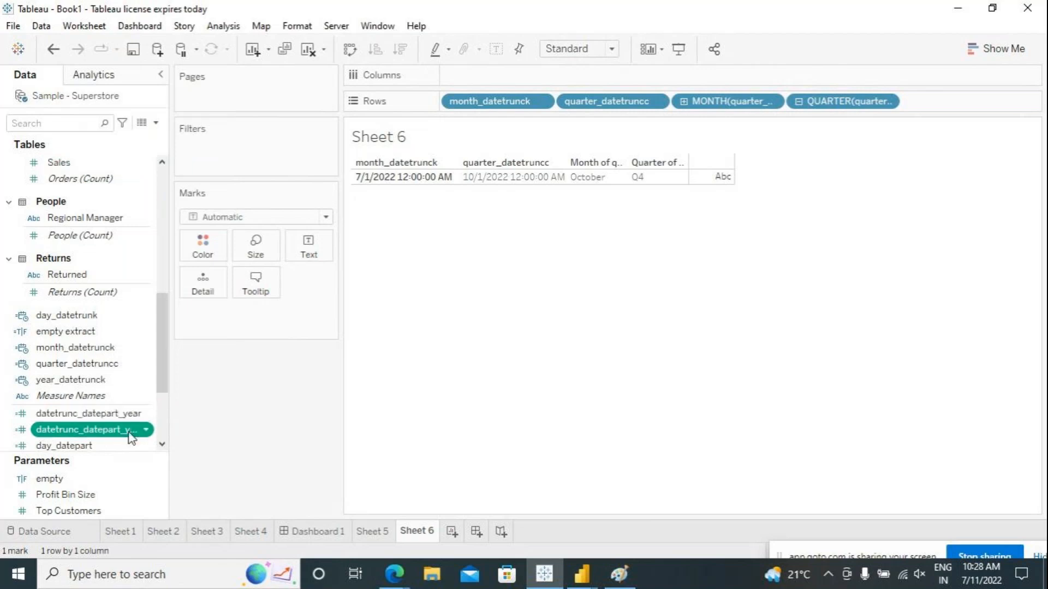
pyautogui.rightClick(128, 430)
pyautogui.click(159, 157)
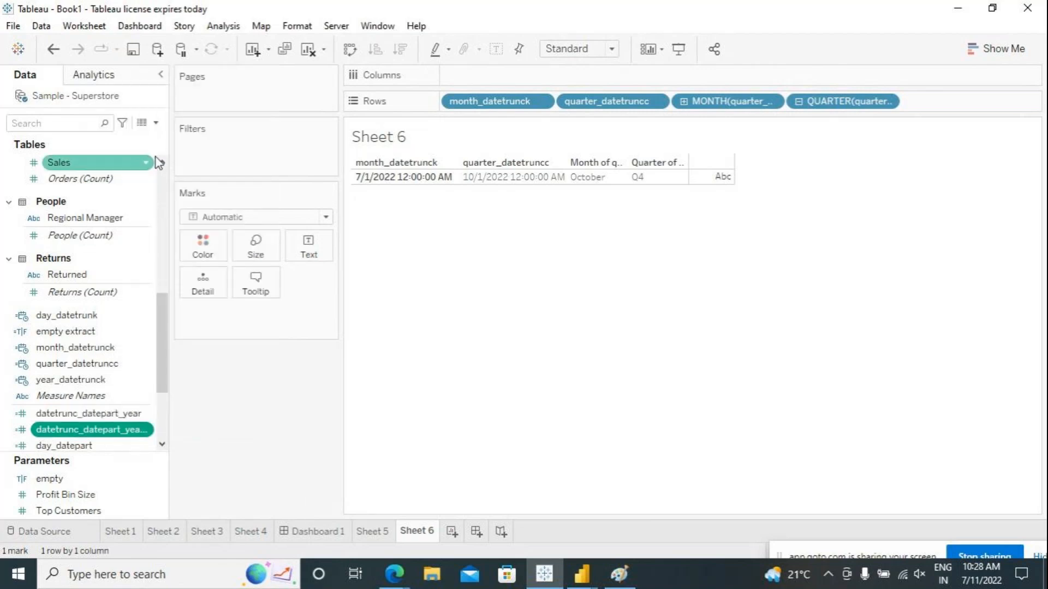
pyautogui.click(471, 258)
pyautogui.press('BackSpace')
pyautogui.press('BackSpace')
pyautogui.press('BackSpace')
pyautogui.press('BackSpace')
pyautogui.press('BackSpace')
pyautogui.press('BackSpace')
pyautogui.press('BackSpace')
pyautogui.press('BackSpace')
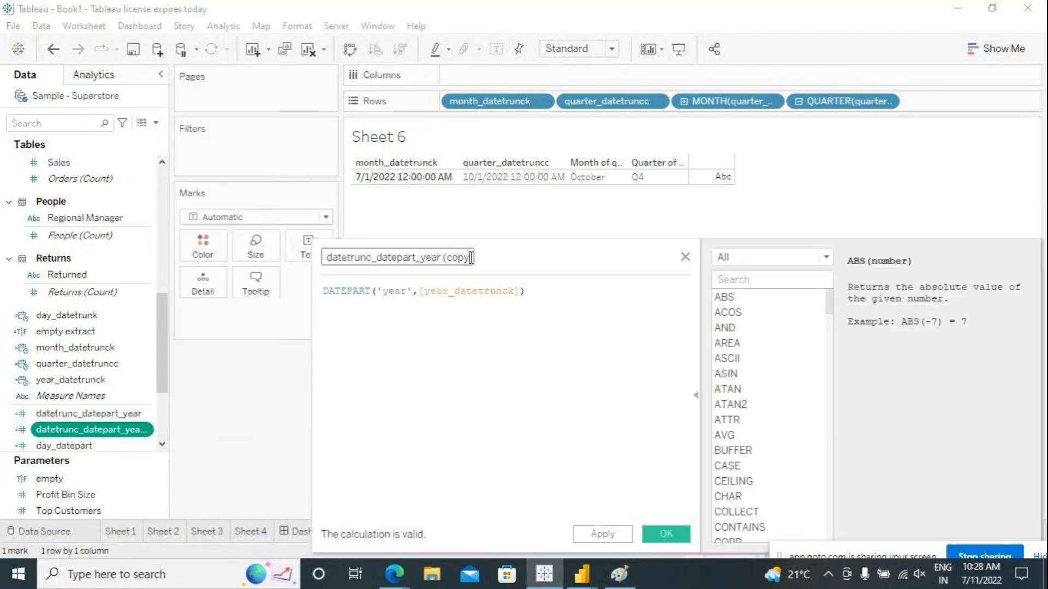
pyautogui.press('BackSpace')
pyautogui.press('BackSpace')
pyautogui.press('BackSpace')
pyautogui.write('month')
# Change the date part in the datetrunc_datepart_month formula to 'month' and save the calculation.
pyautogui.click(406, 291)
pyautogui.press('BackSpace')
pyautogui.press('BackSpace')
pyautogui.press('BackSpace')
pyautogui.press('BackSpace')
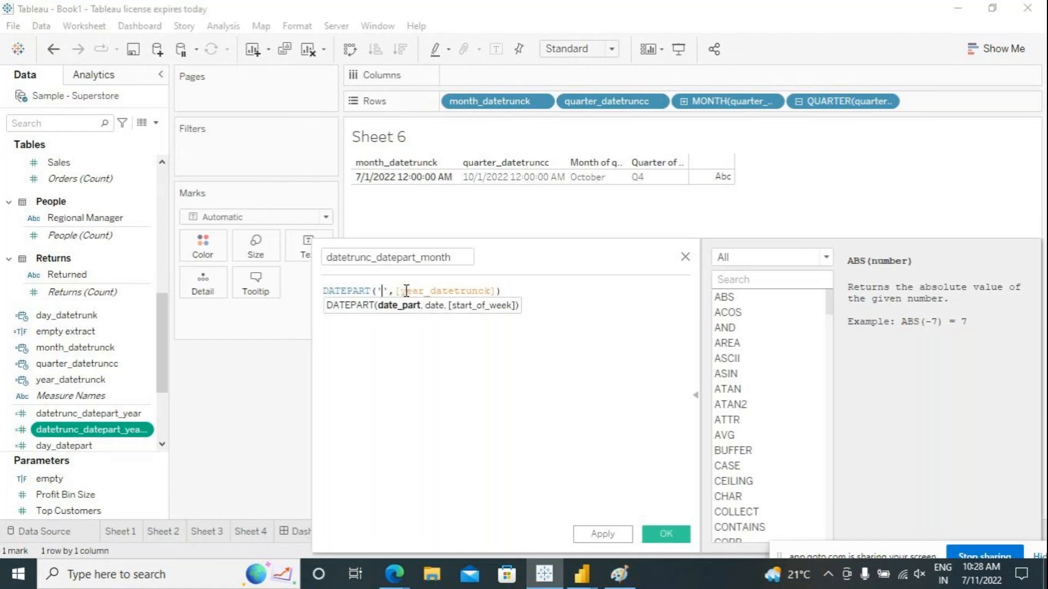
pyautogui.write('month')
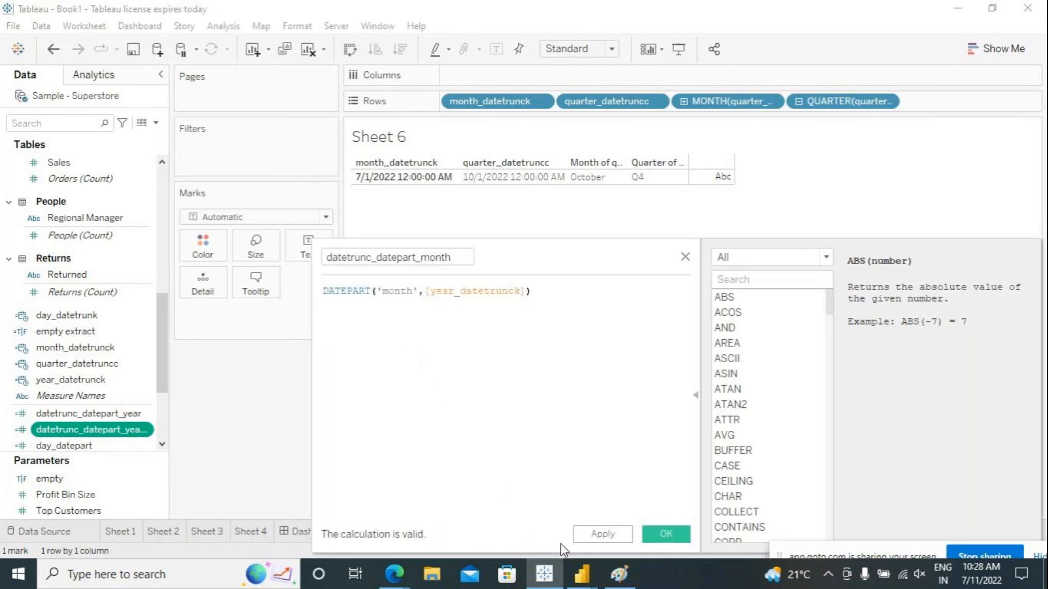
pyautogui.click(602, 535)
pyautogui.click(664, 533)
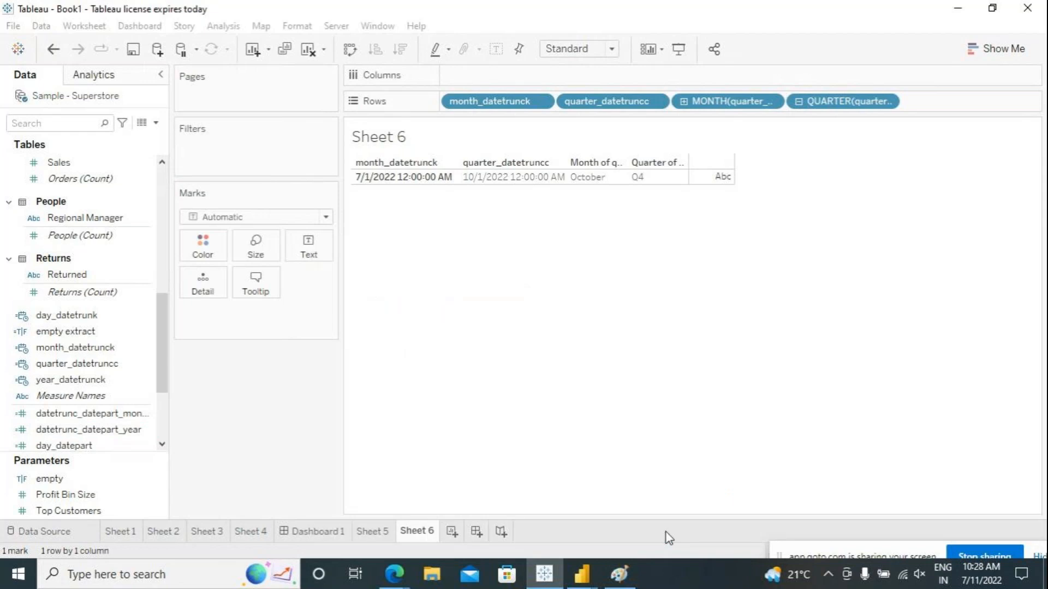
# Duplicate the datetrunc_datepart_month field and widen the data pane so the full field names fit.
pyautogui.rightClick(117, 414)
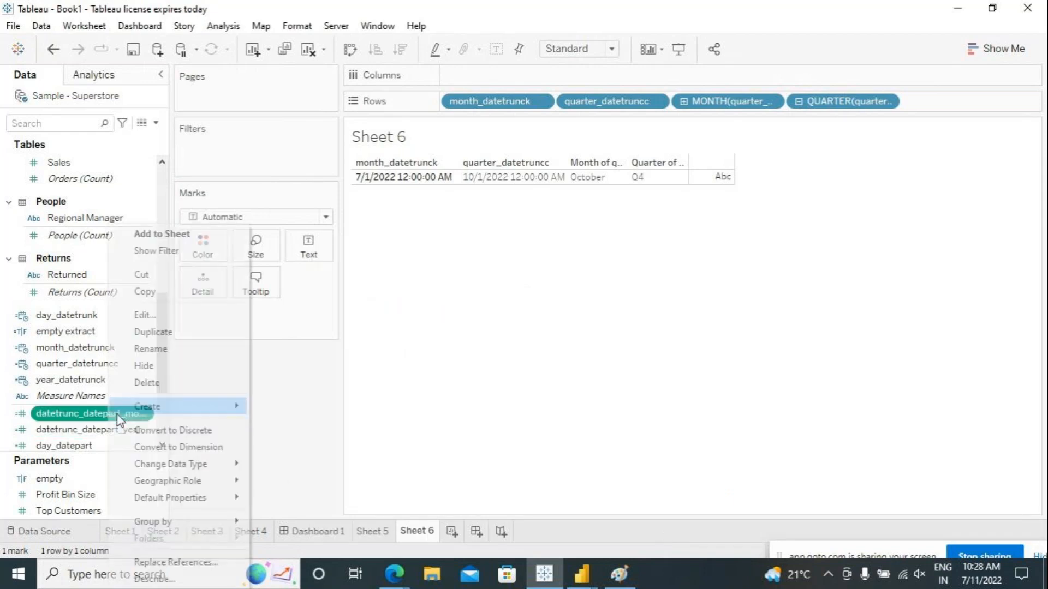
pyautogui.click(150, 333)
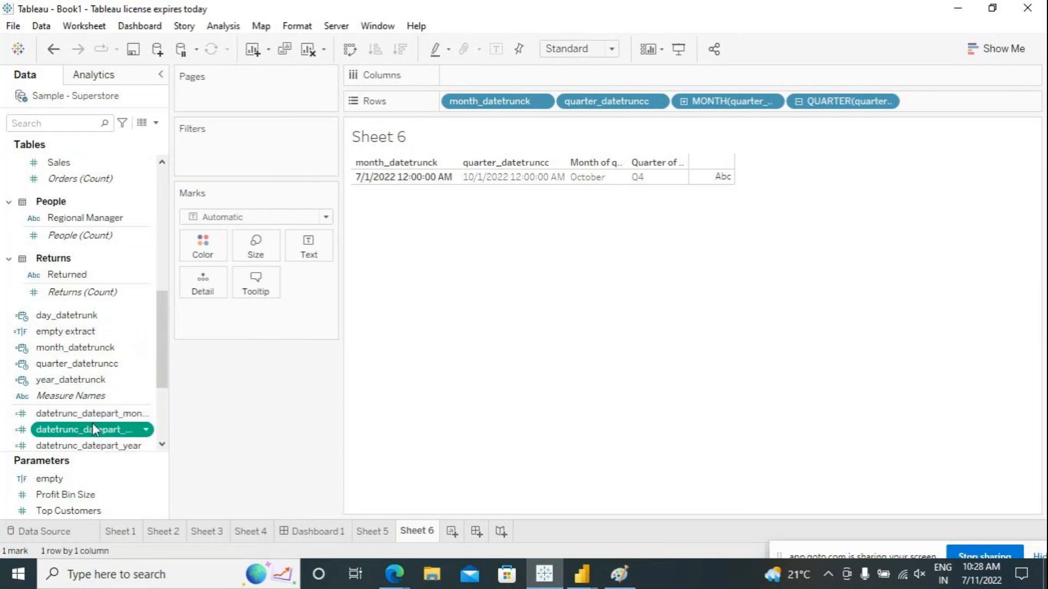
pyautogui.moveTo(169, 417); pyautogui.dragTo(268, 423)
# Open the duplicated month field's calculation for editing and rename it datetrunc_datepart_quarter.
pyautogui.rightClick(94, 431)
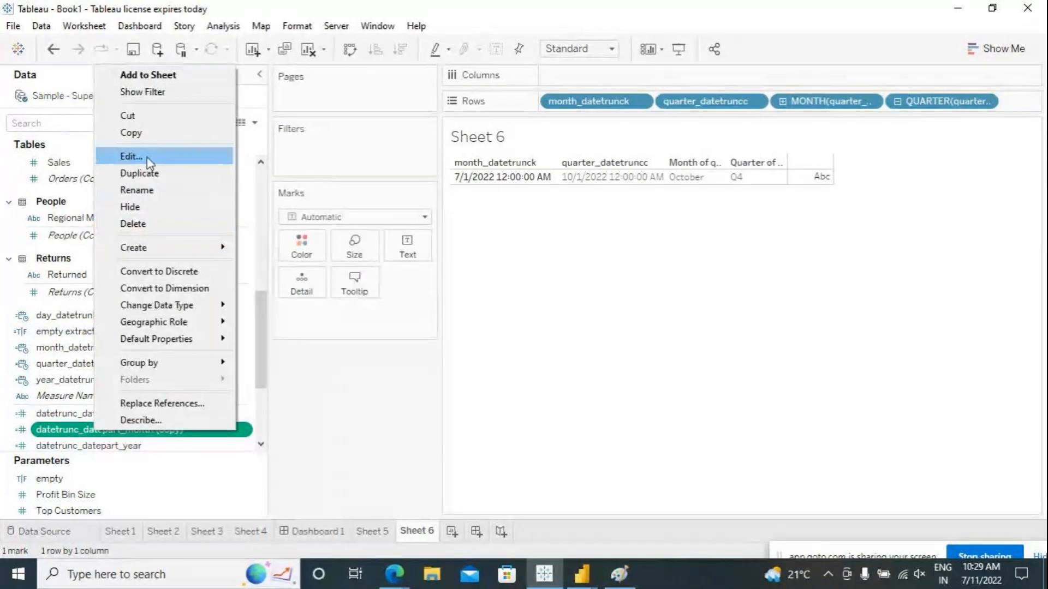
pyautogui.click(131, 157)
pyautogui.click(382, 260)
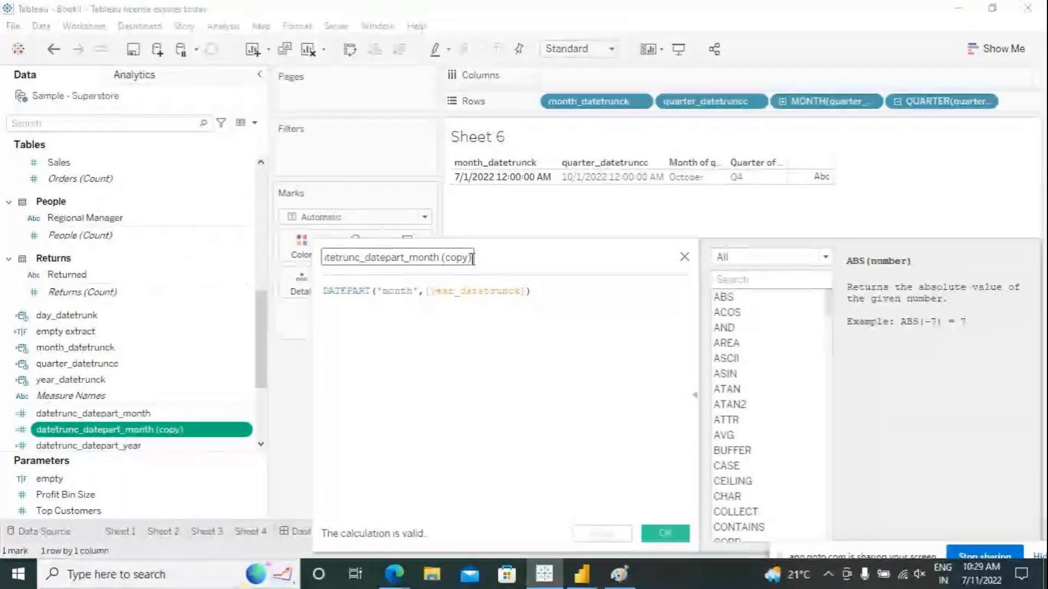
pyautogui.press('BackSpace')
pyautogui.press('BackSpace')
pyautogui.press('BackSpace')
pyautogui.press('BackSpace')
pyautogui.press('BackSpace')
pyautogui.press('BackSpace')
pyautogui.press('BackSpace')
pyautogui.press('BackSpace')
pyautogui.press('BackSpace')
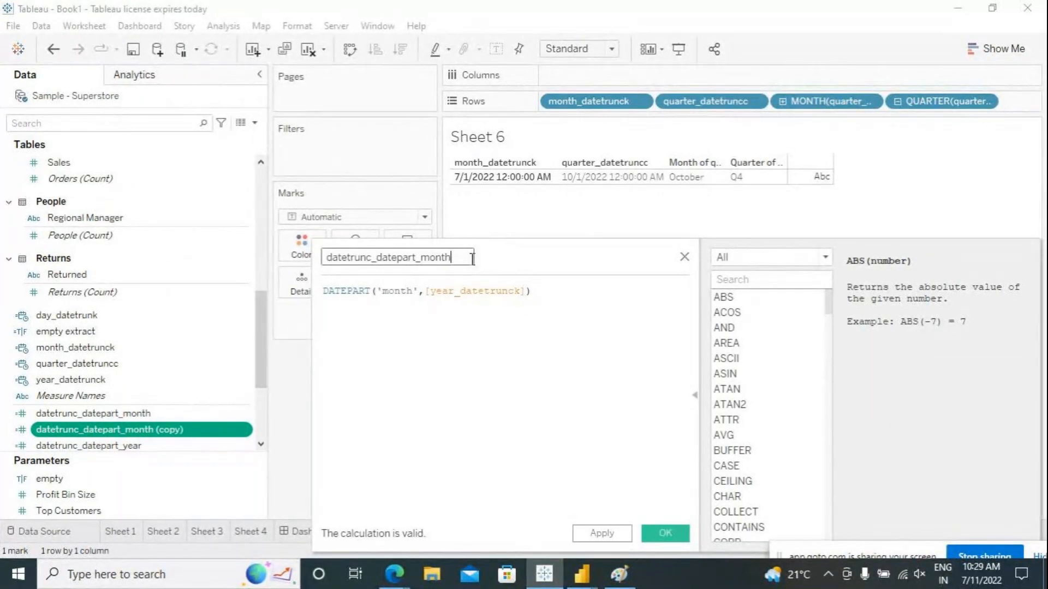
pyautogui.press('BackSpace')
pyautogui.press('BackSpace')
pyautogui.press('BackSpace')
pyautogui.write('quarter')
# Change the date part in the datetrunc_datepart_quarter formula to 'quarter' and save the calculation.
pyautogui.click(413, 292)
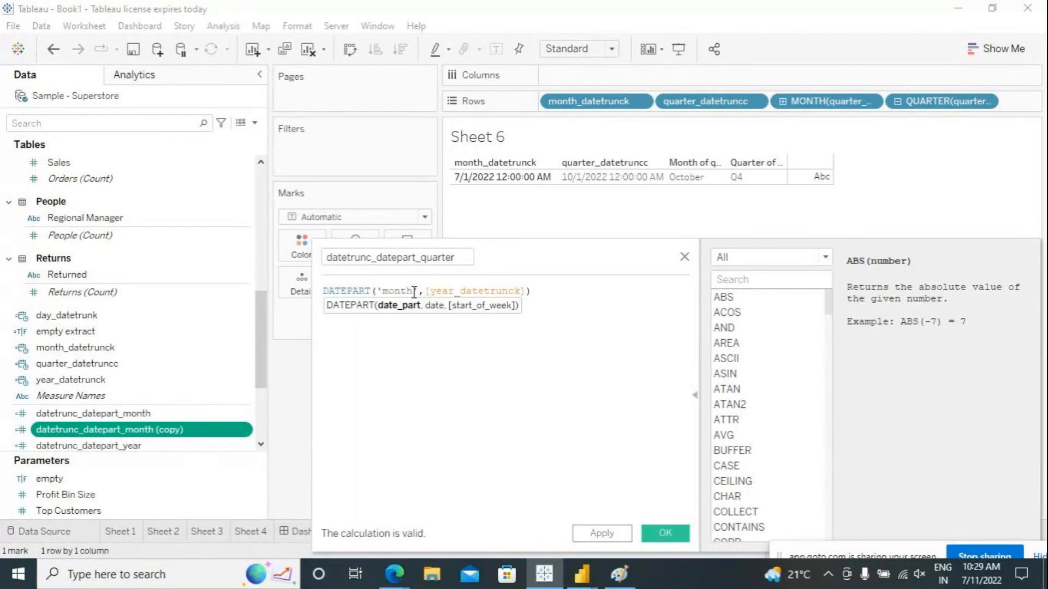
pyautogui.press('BackSpace')
pyautogui.press('BackSpace')
pyautogui.press('BackSpace')
pyautogui.press('BackSpace')
pyautogui.press('BackSpace')
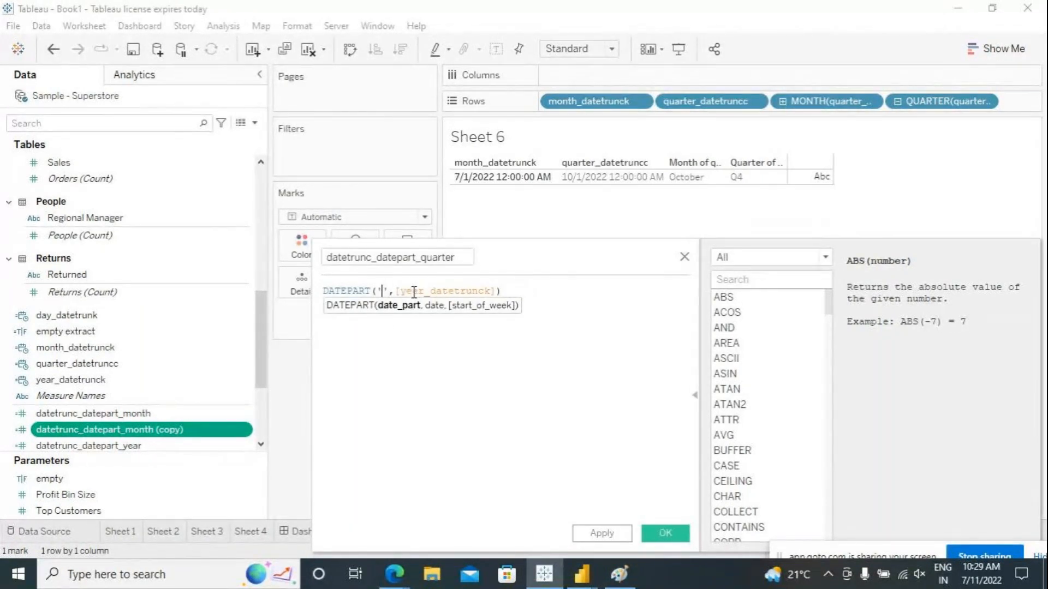
pyautogui.write('quarter')
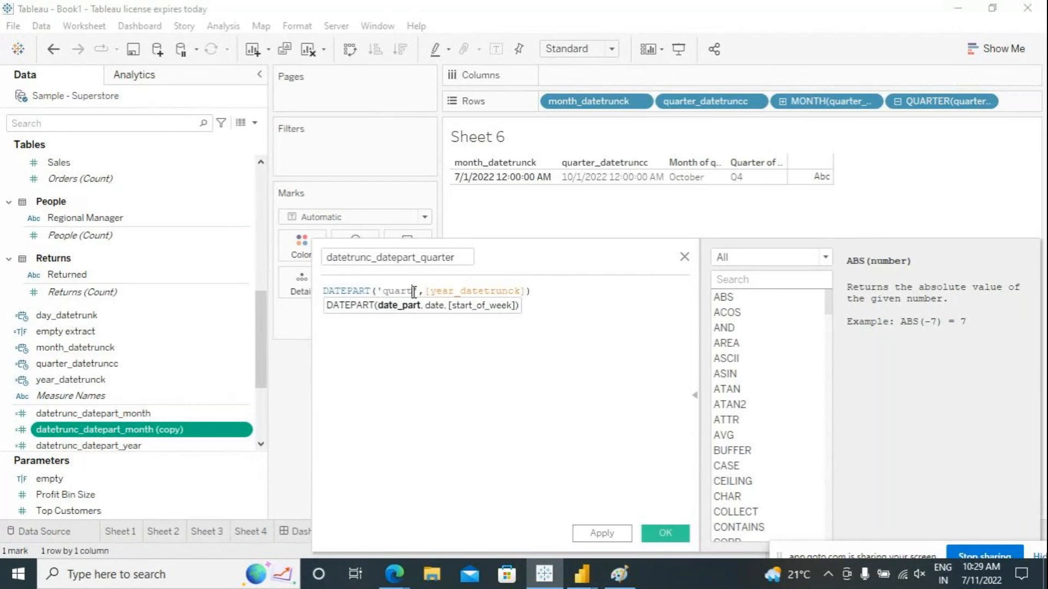
pyautogui.click(409, 382)
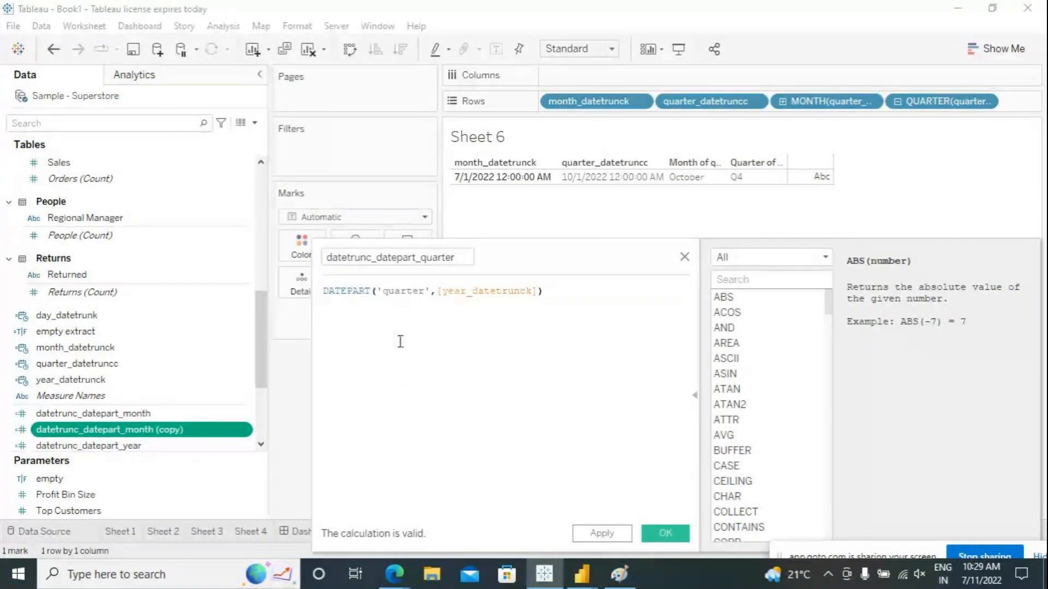
pyautogui.click(603, 534)
pyautogui.click(665, 533)
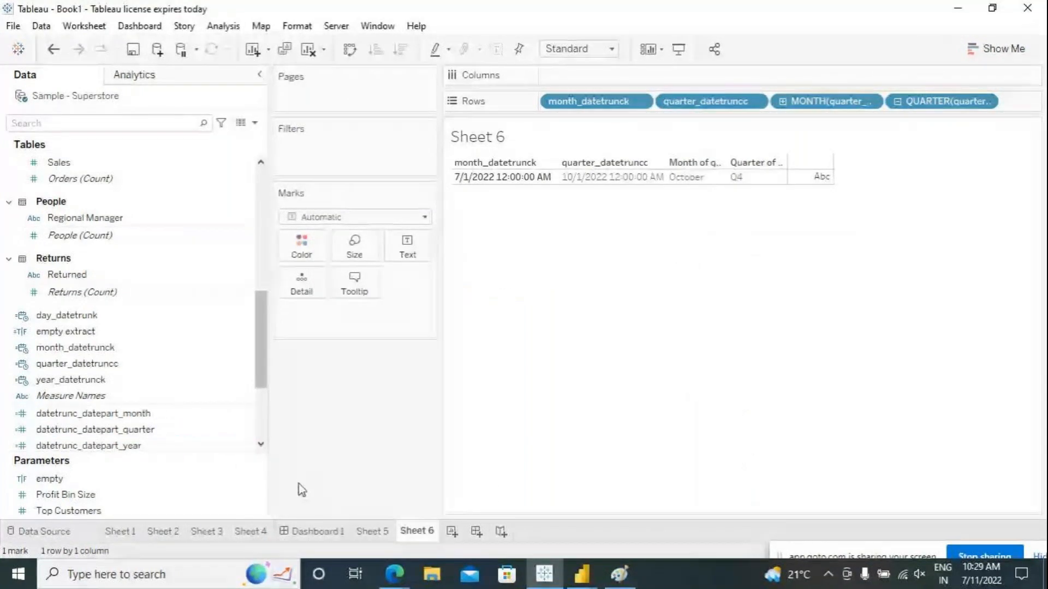
# Create a new worksheet and display datetrunc_datepart_year in it as a text table.
pyautogui.click(451, 532)
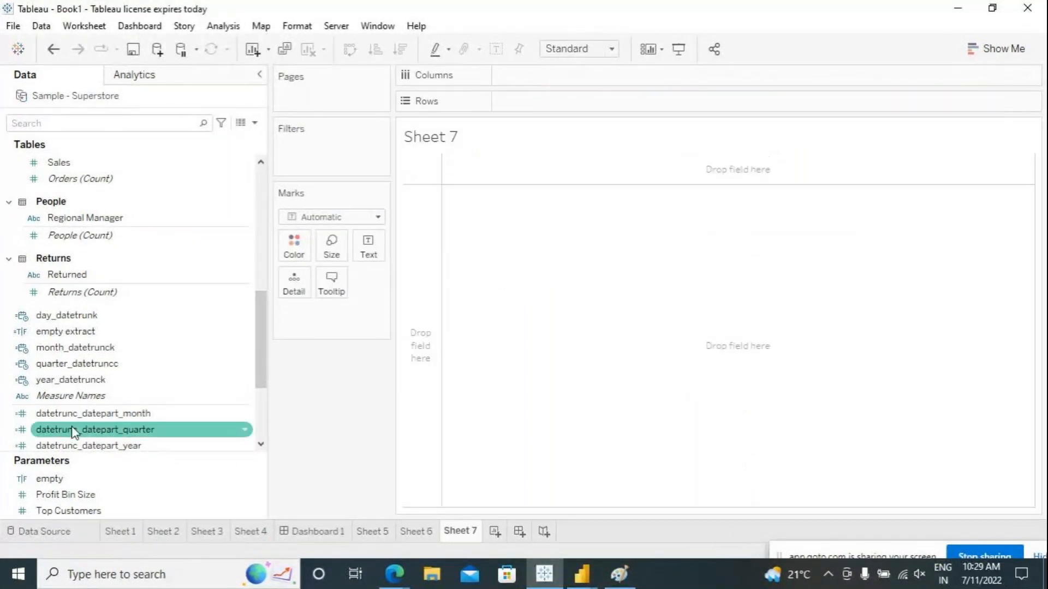
pyautogui.moveTo(82, 451); pyautogui.dragTo(606, 106)
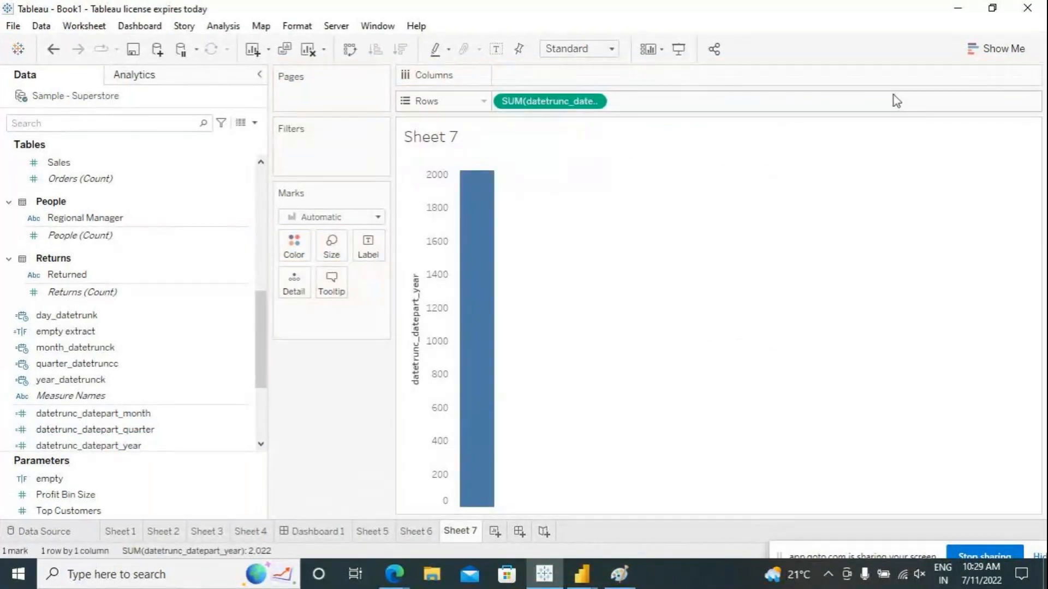
pyautogui.click(977, 48)
pyautogui.click(920, 91)
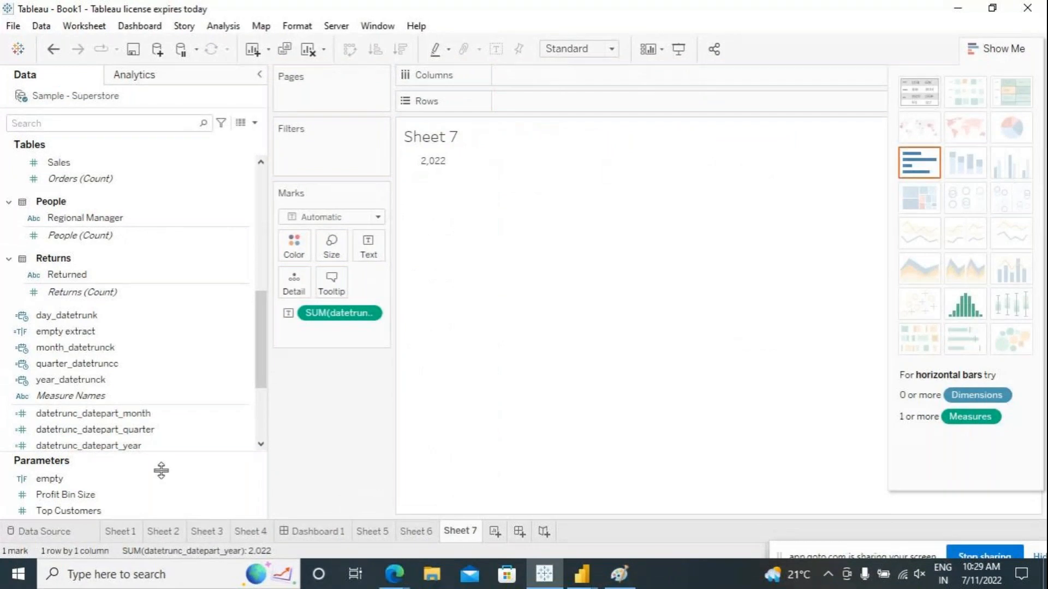
# Add datetrunc_datepart_quarter to the sheet as a text table and append datetrunc_datepart_month as the last of its measure values.
pyautogui.click(90, 431)
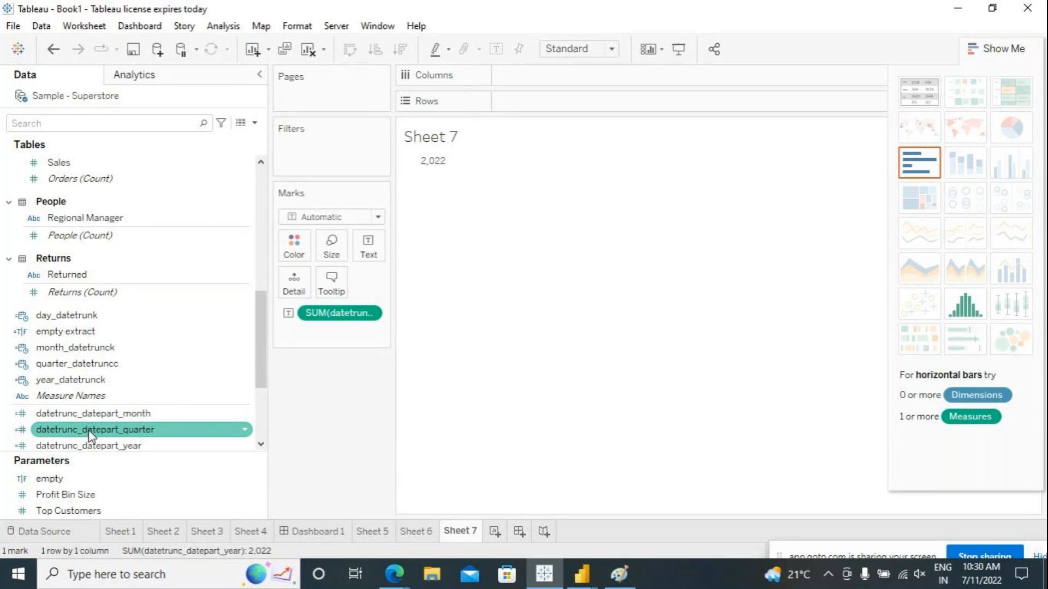
pyautogui.rightClick(239, 436)
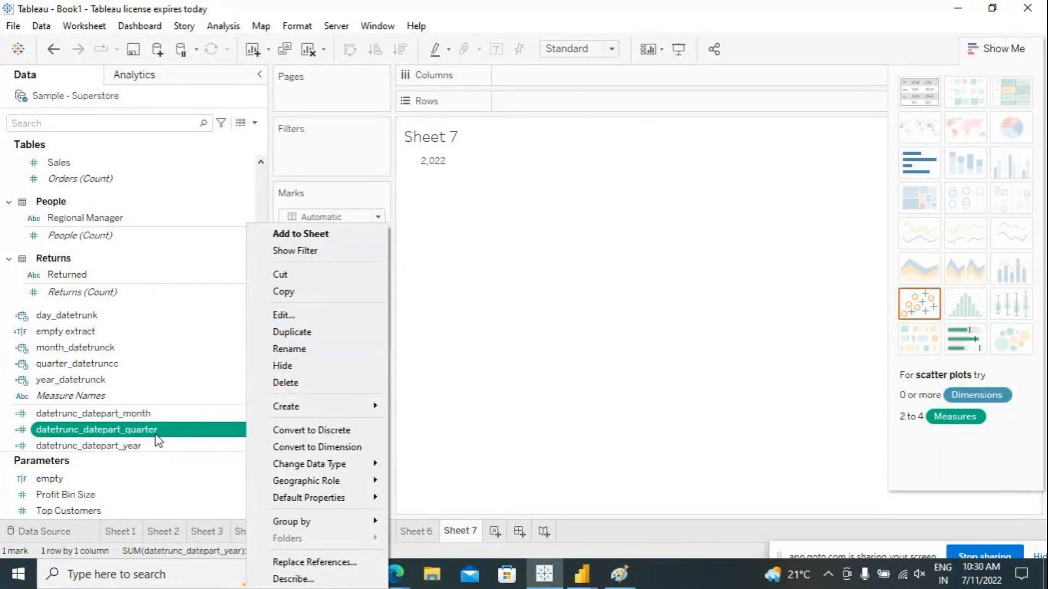
pyautogui.click(490, 421)
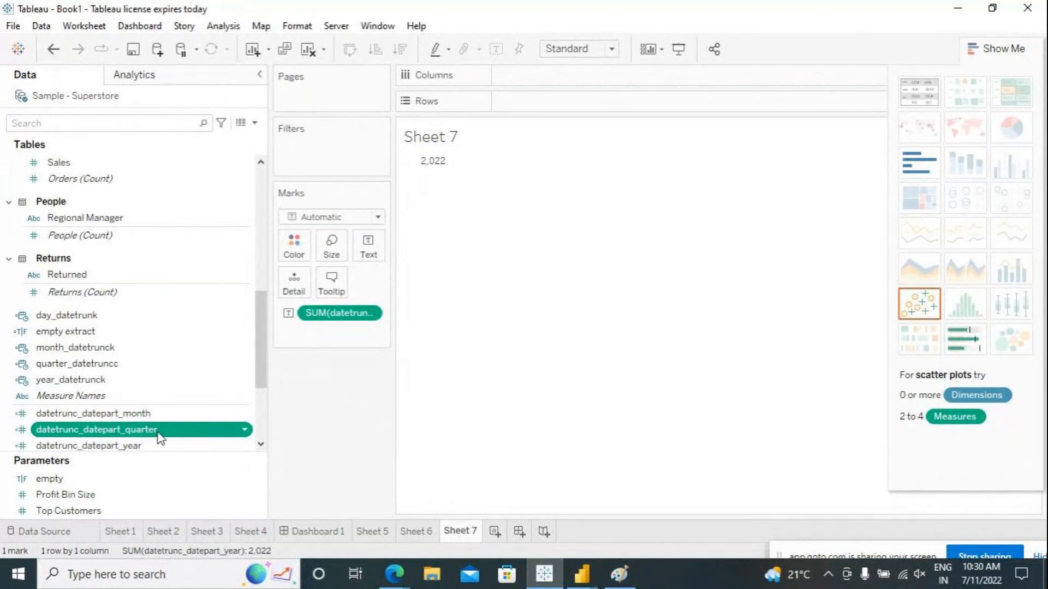
pyautogui.moveTo(123, 434); pyautogui.dragTo(606, 104)
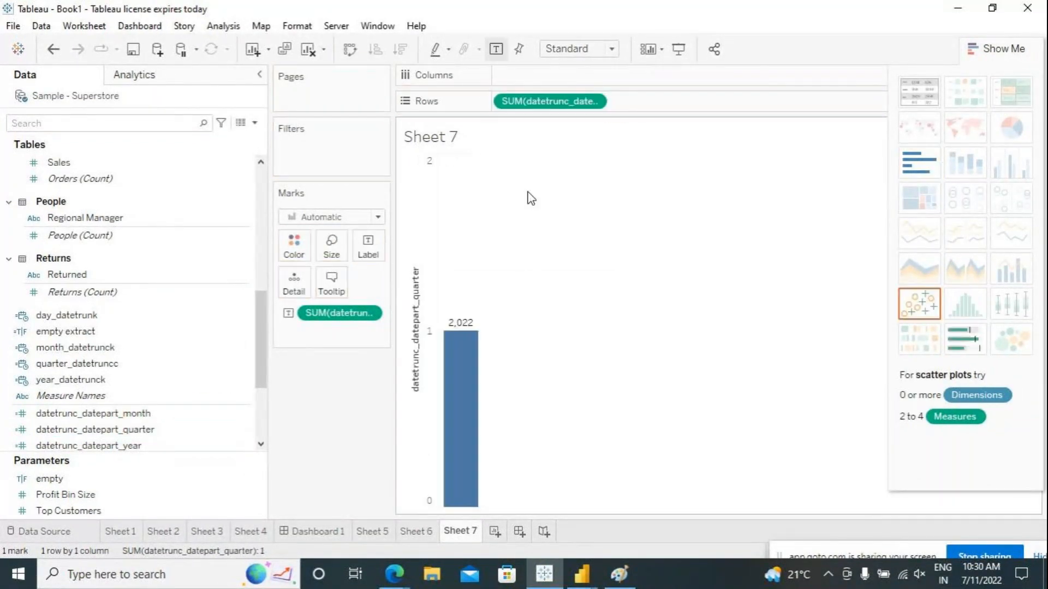
pyautogui.click(922, 100)
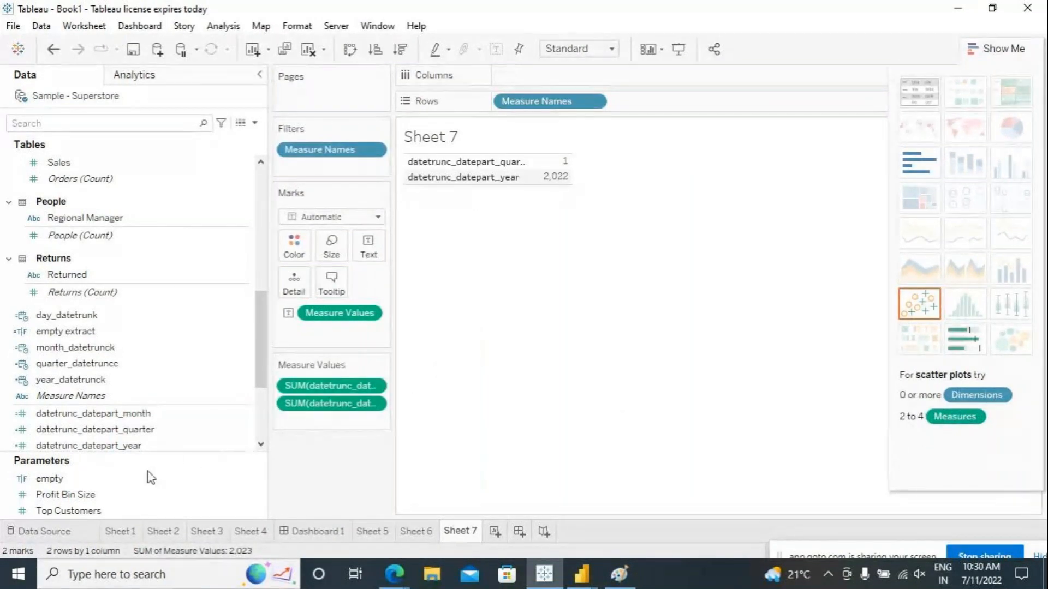
pyautogui.moveTo(105, 420); pyautogui.dragTo(346, 421)
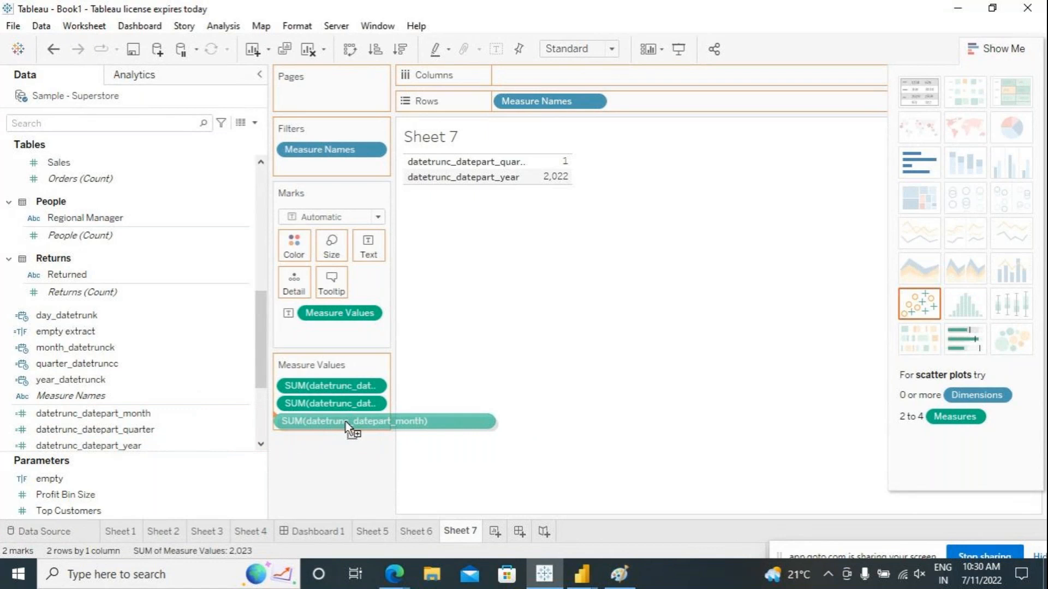
pyautogui.moveTo(346, 421); pyautogui.dragTo(345, 421)
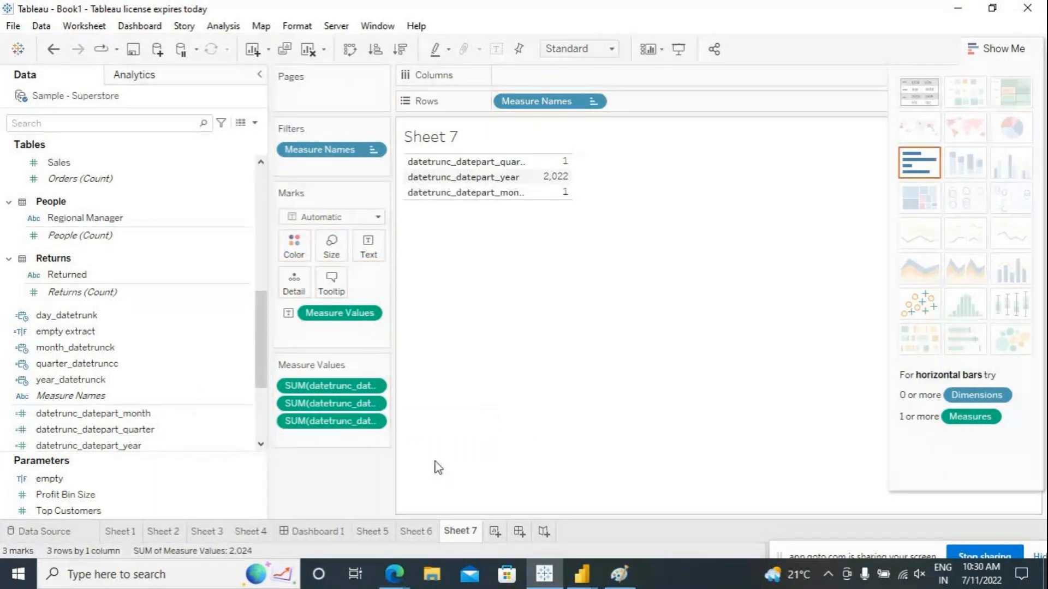